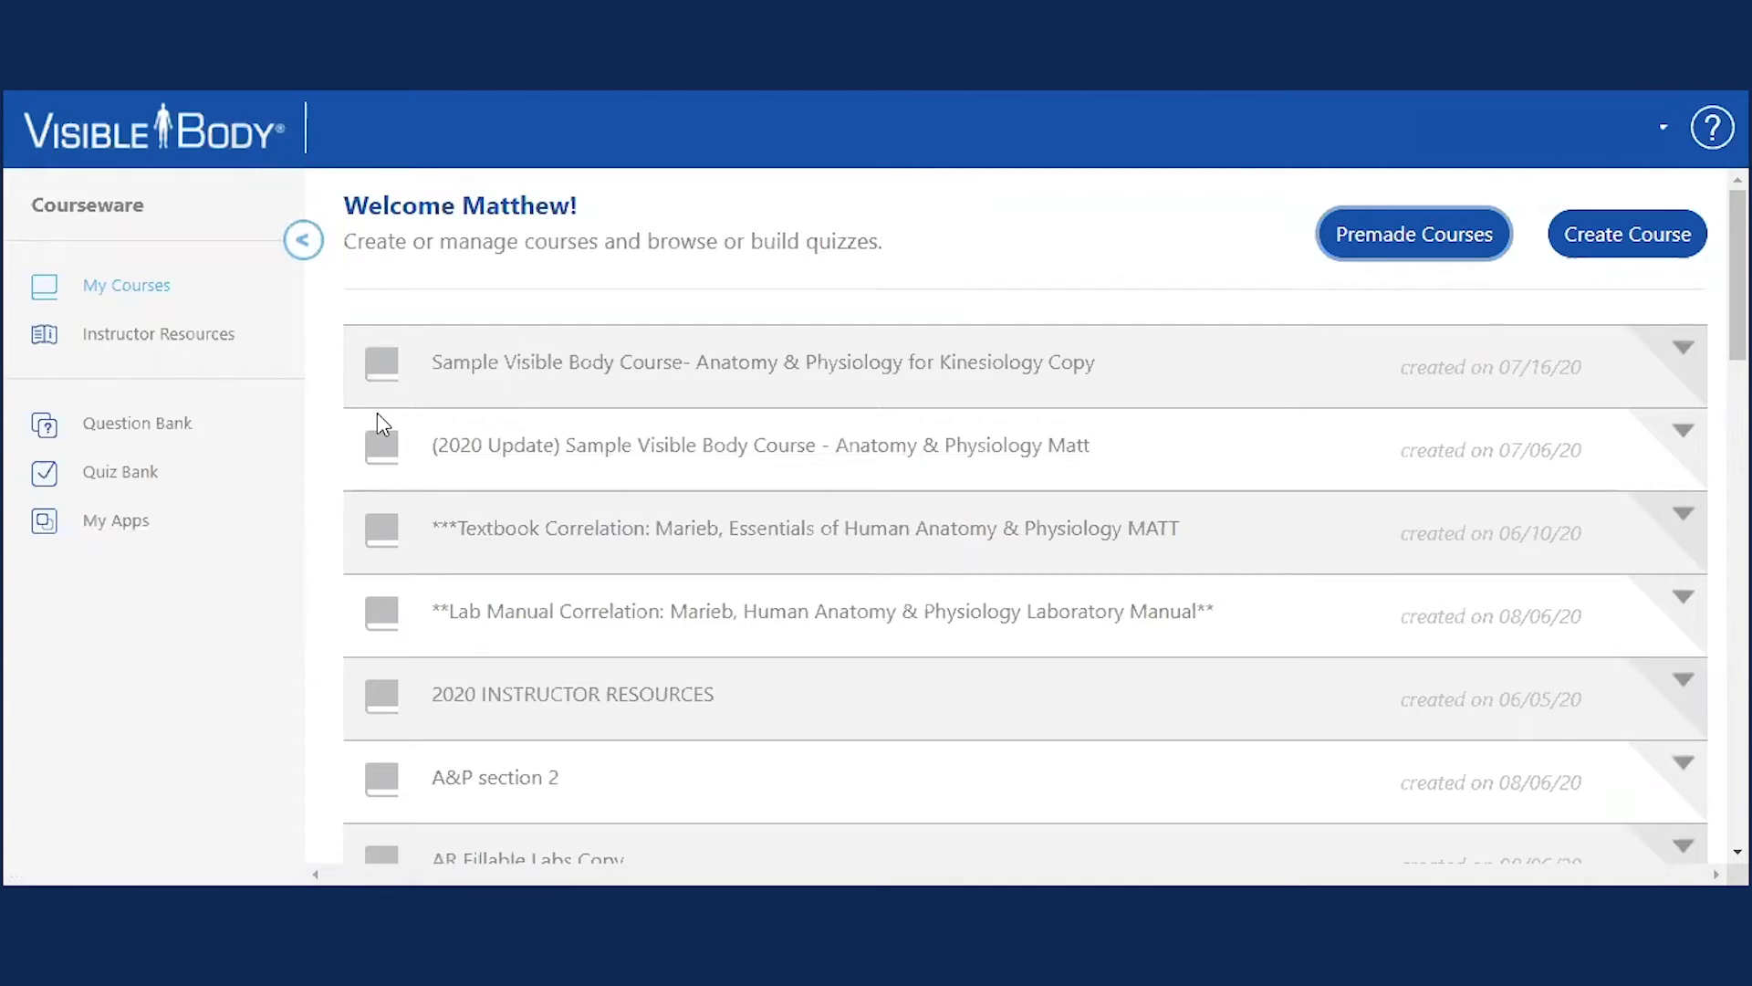
Look over the course options for the "**Lab Manual Correlation: Marieb, Human Anatomy & Physiology Laboratory Manual**" course.
scroll(356, 424, "down", 2)
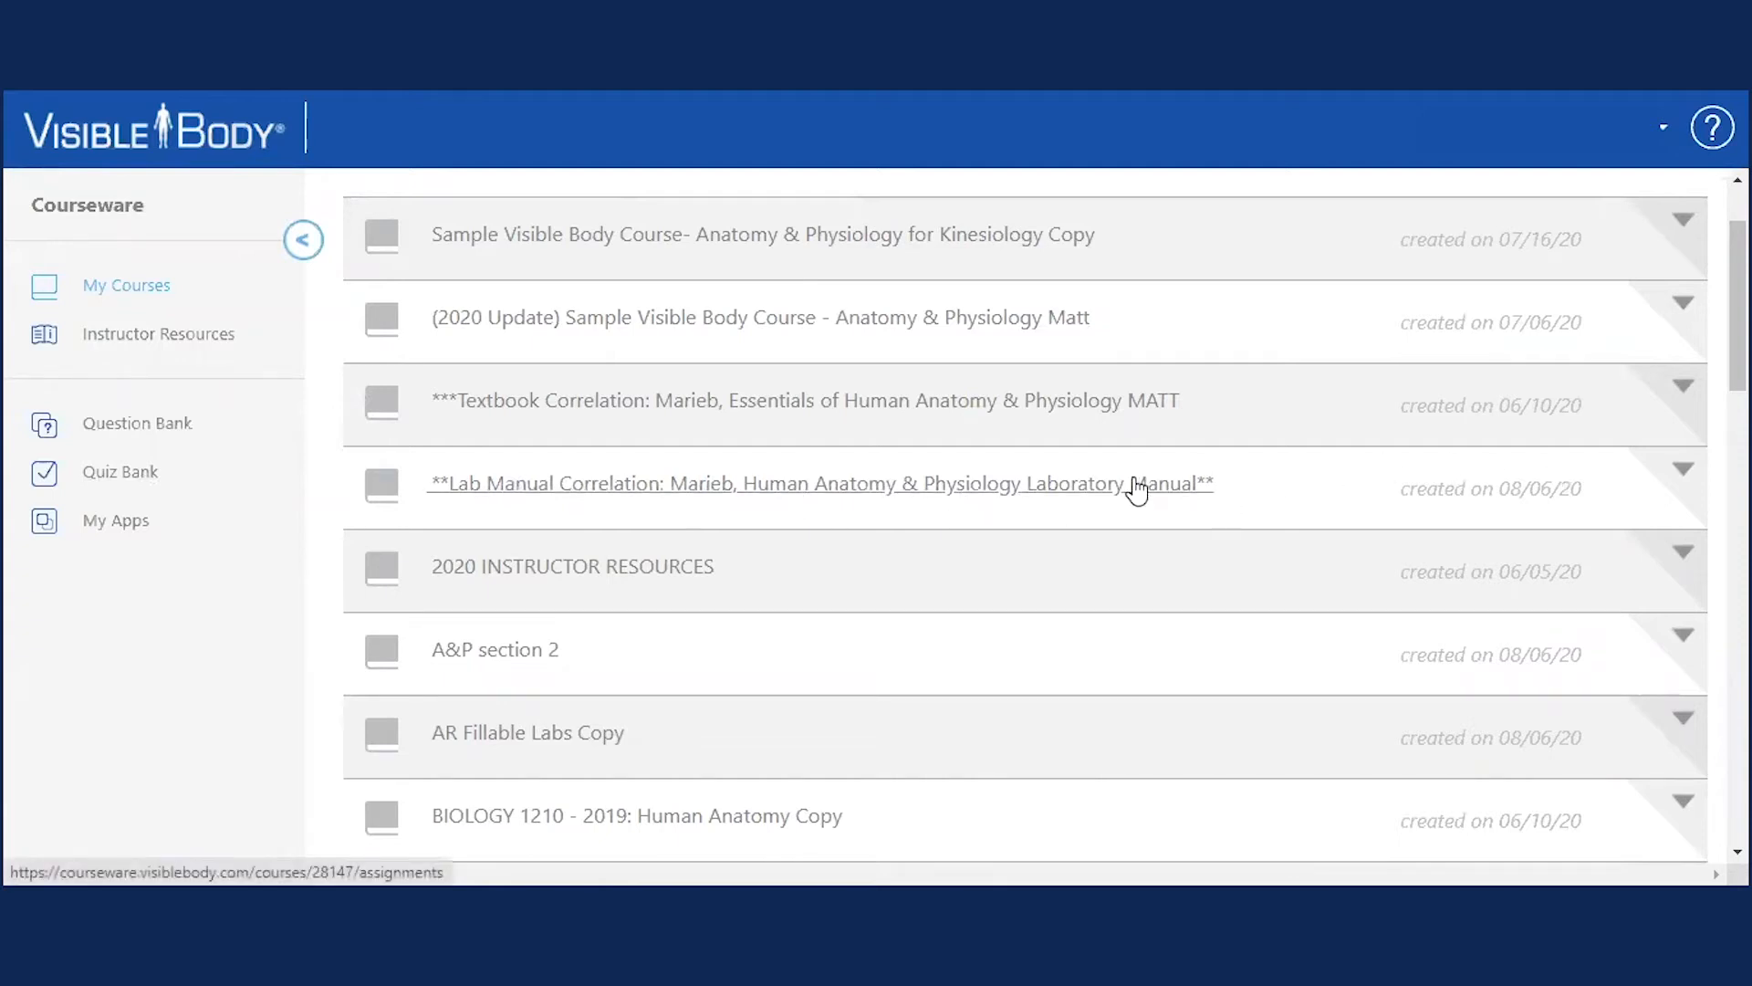
left_click(1684, 471)
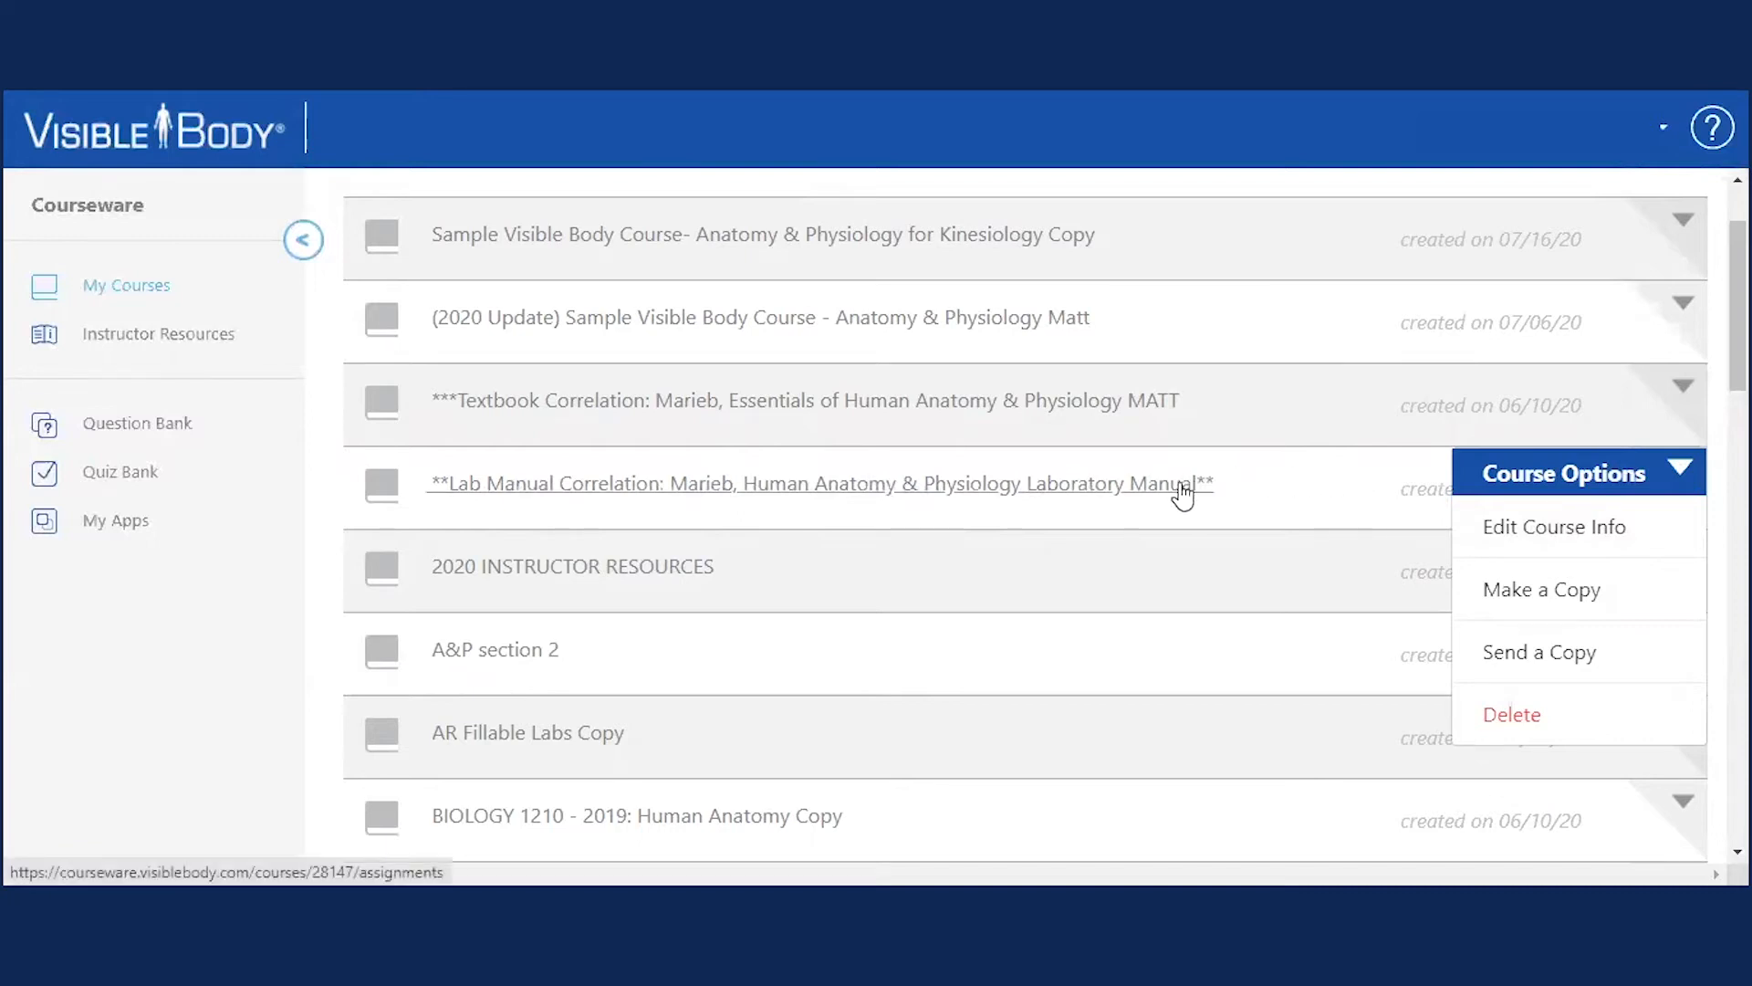
left_click(1543, 474)
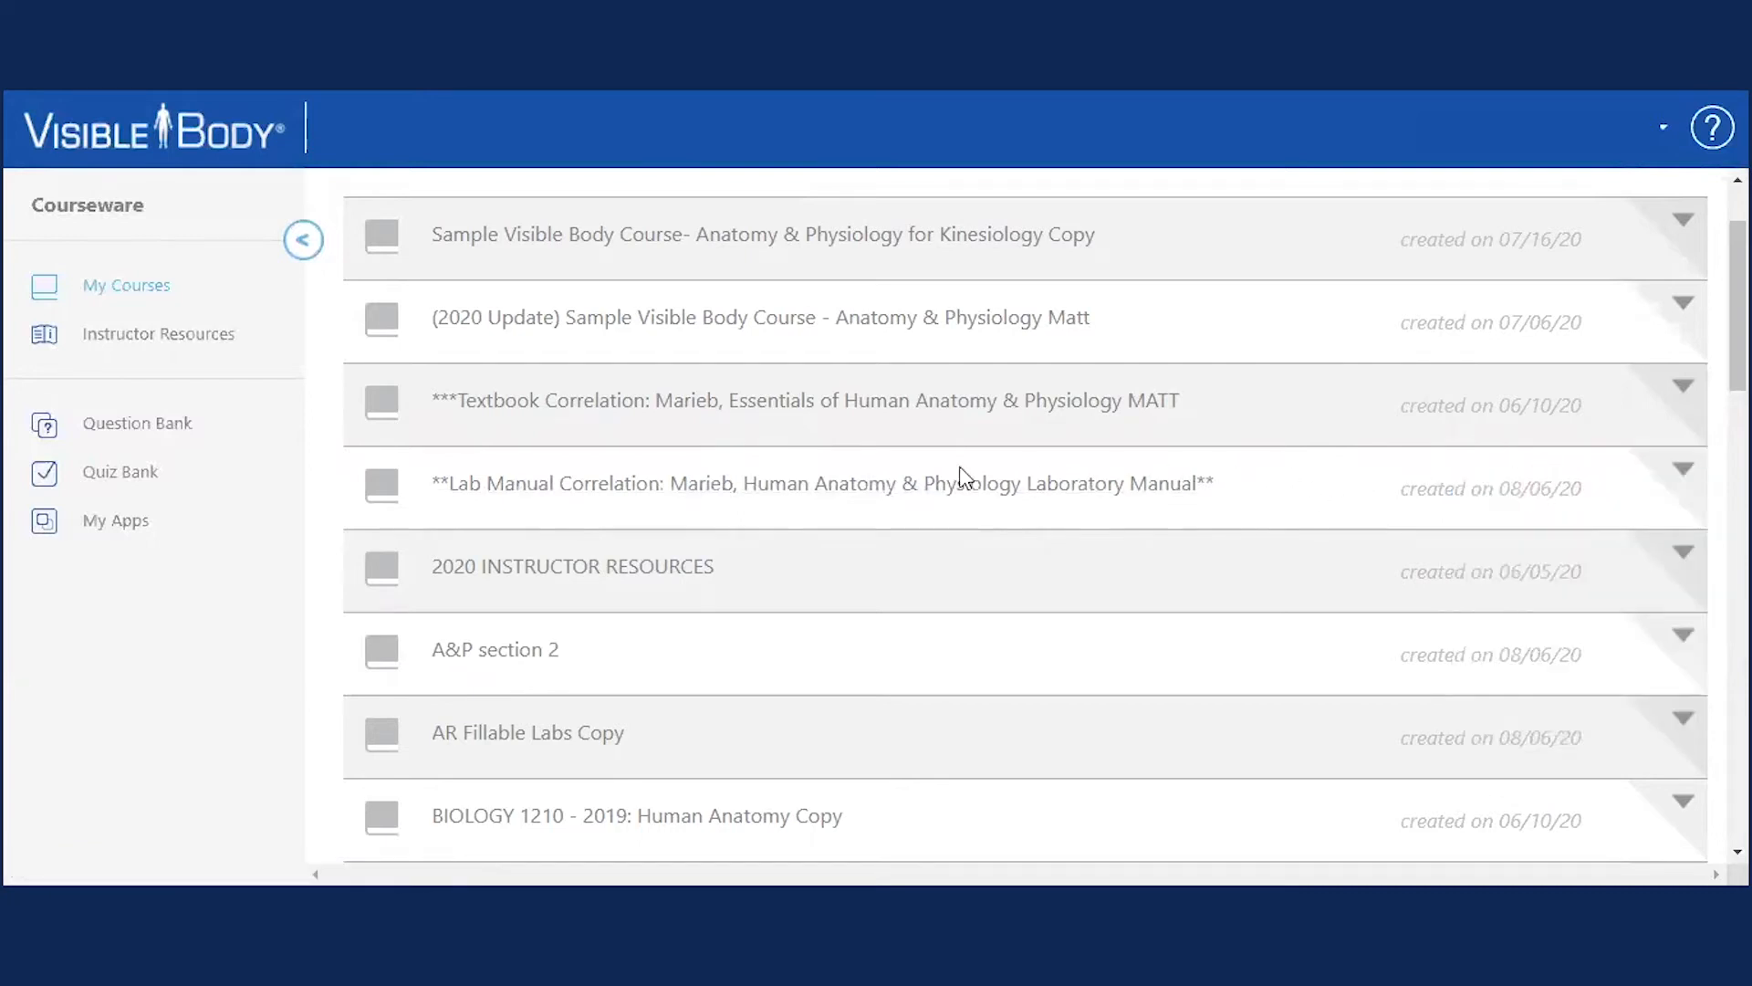
Open the Marieb Lab Manual Correlation course and copy its link for inviting students and colleagues.
left_click(610, 490)
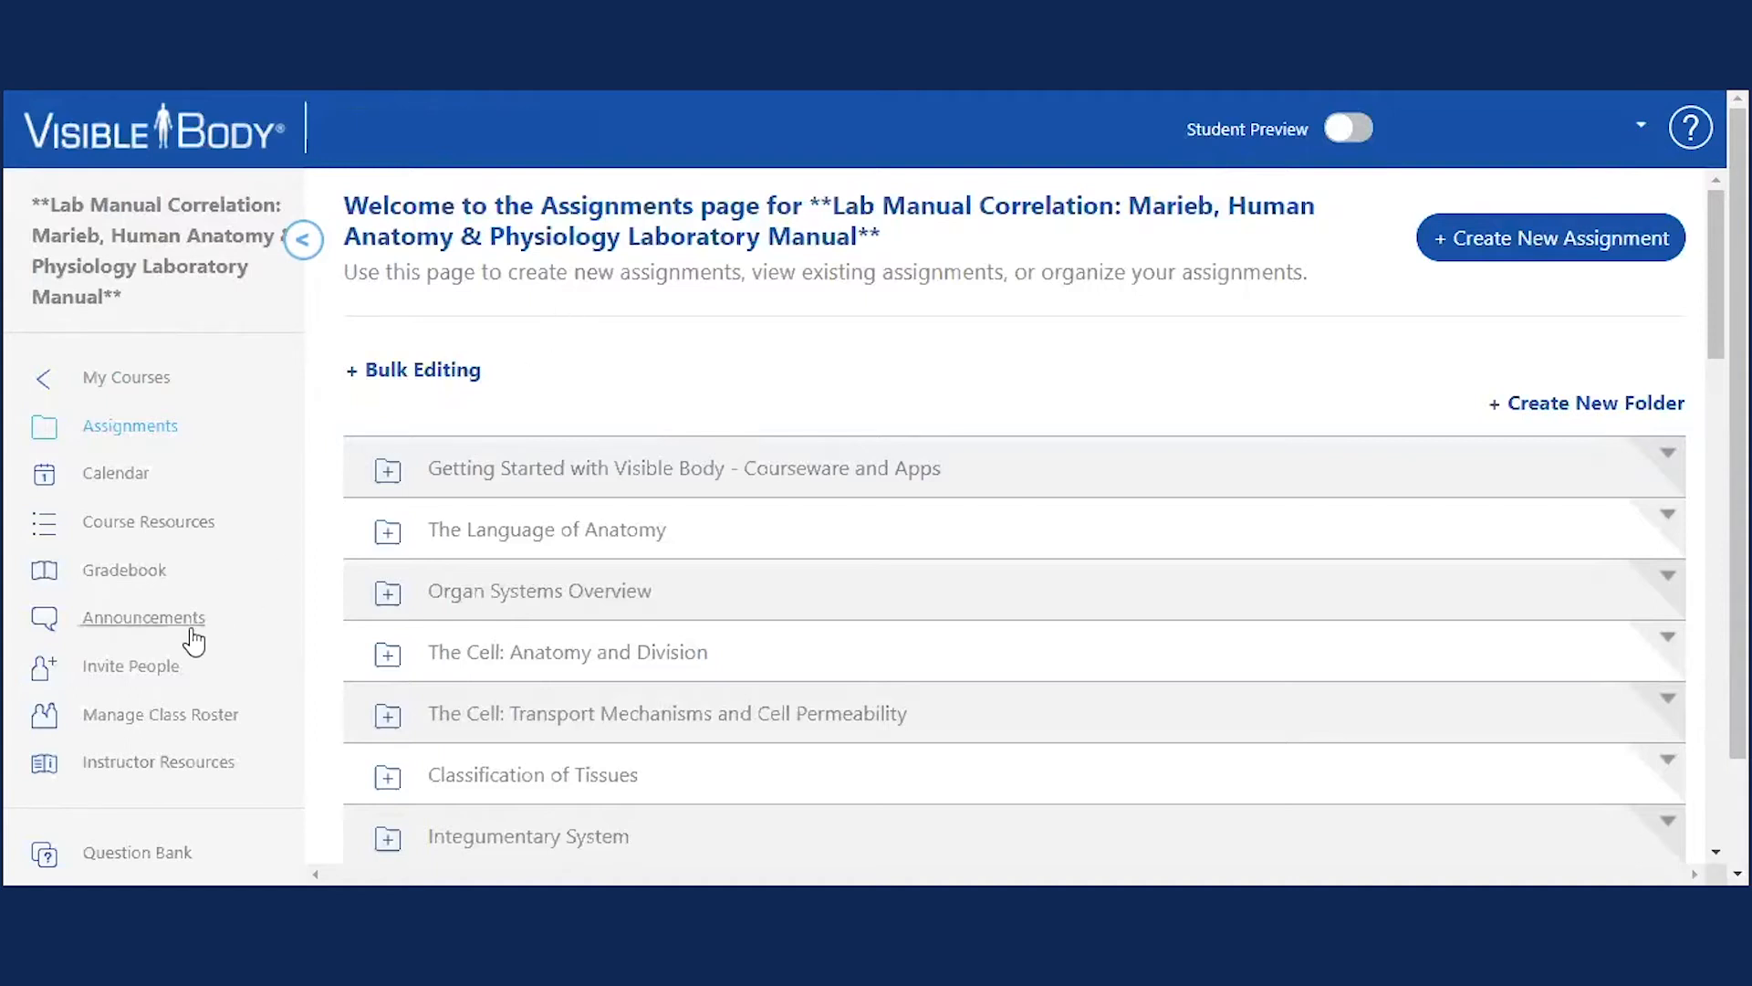
left_click(157, 674)
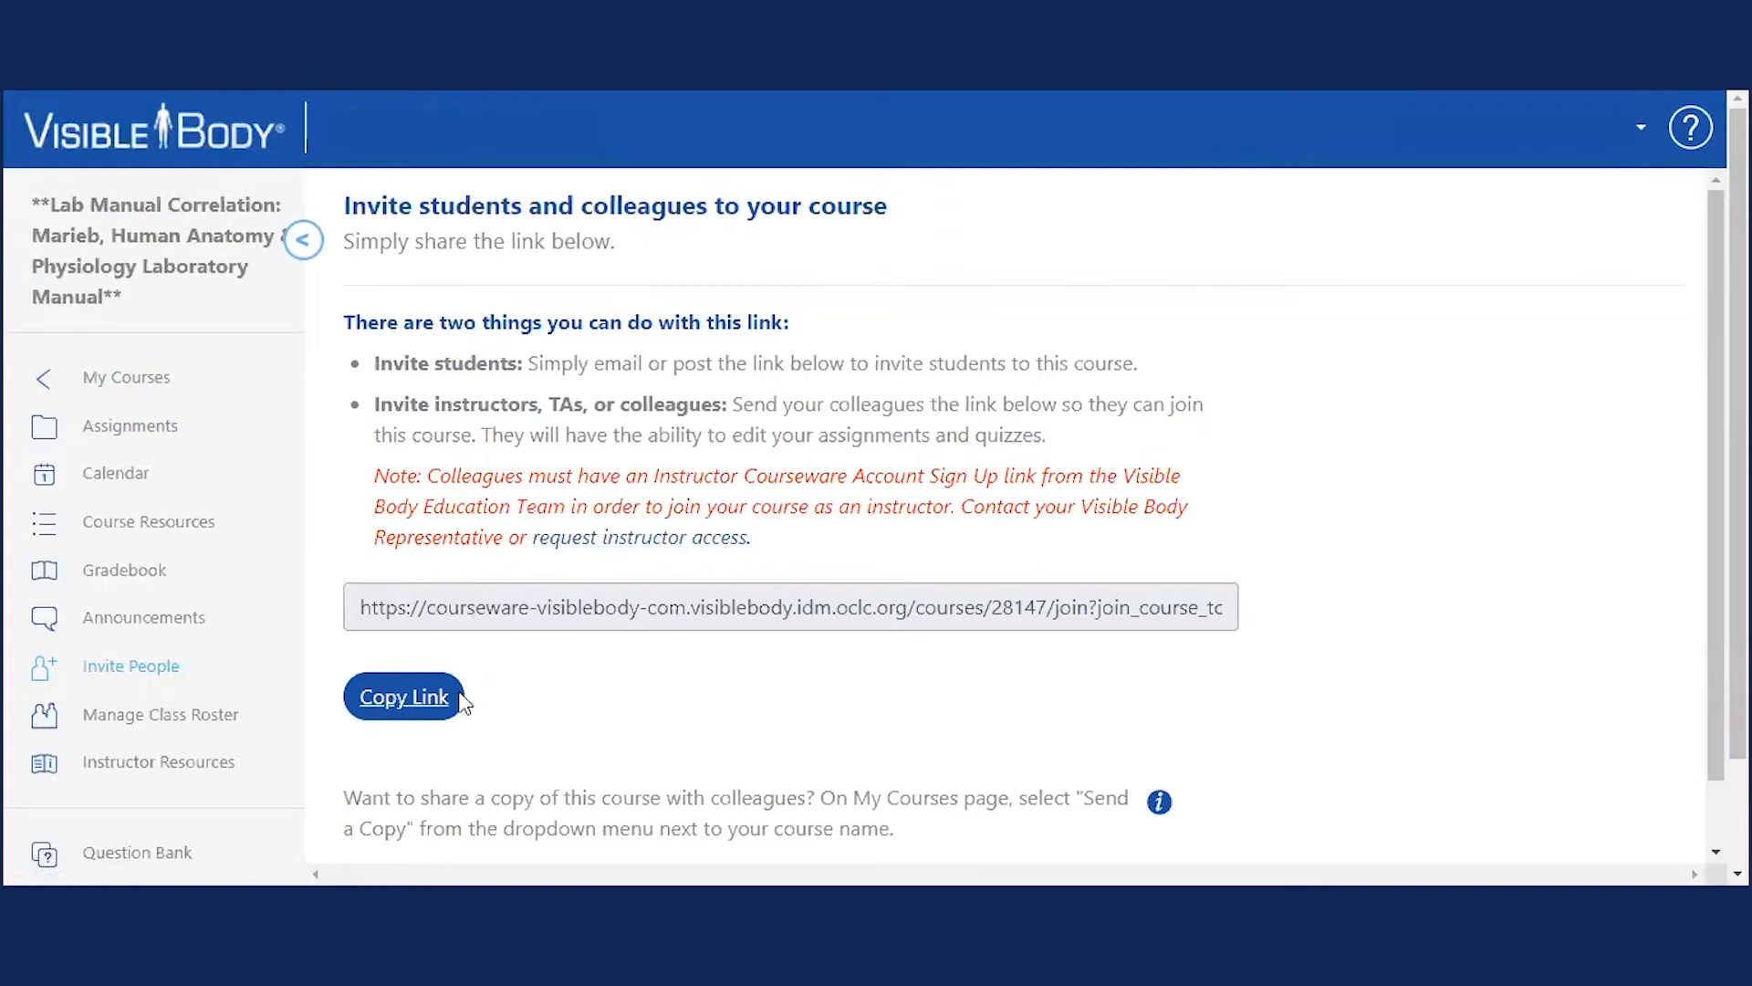
left_click(407, 694)
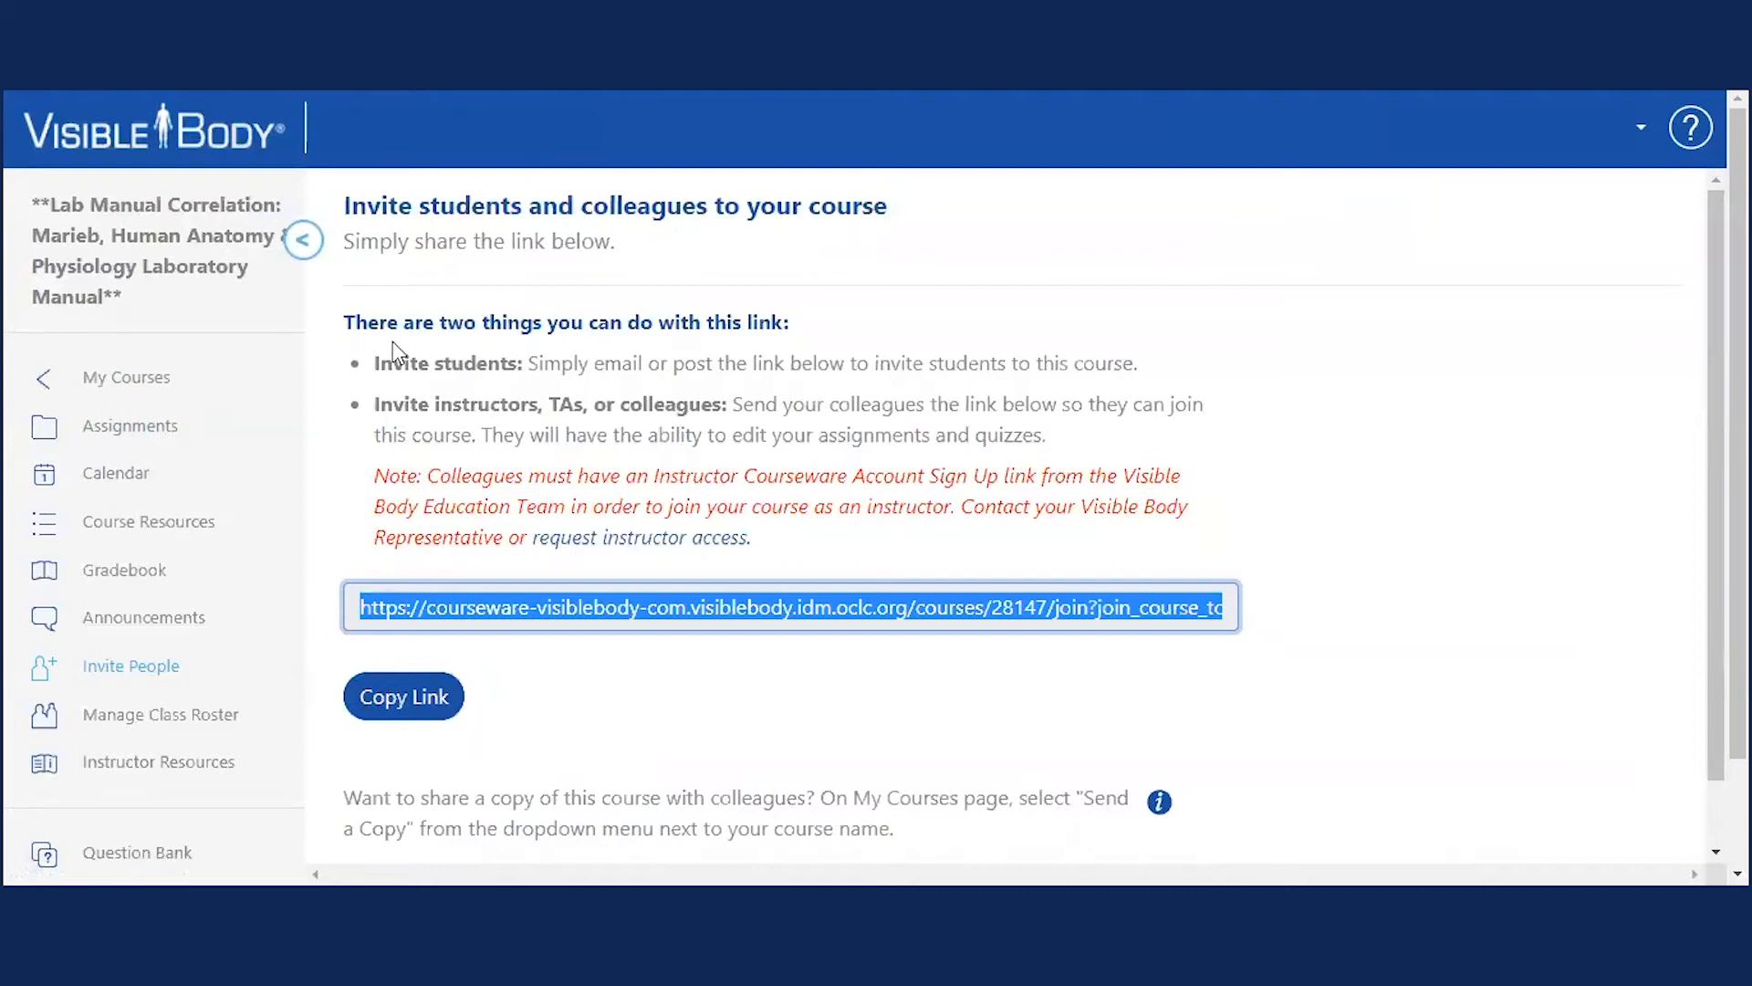
Return to the course's assignments and browse the full list of assignment folders.
left_click(149, 422)
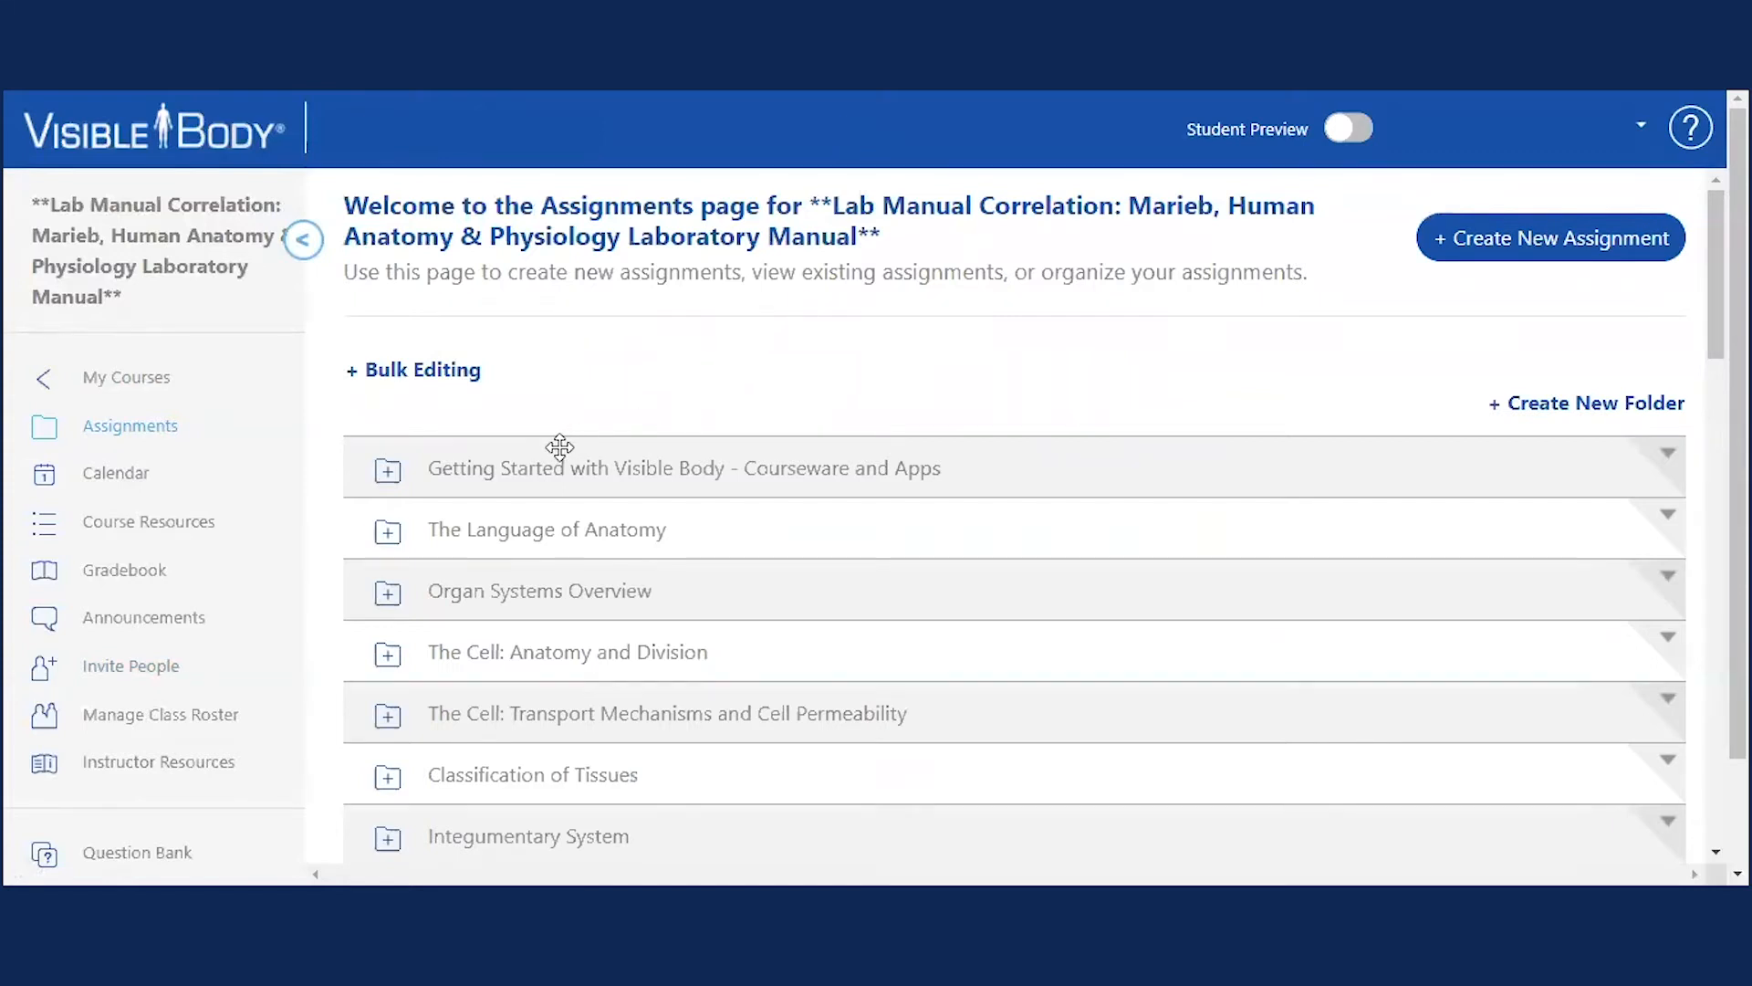
scroll(652, 502, "down", 10)
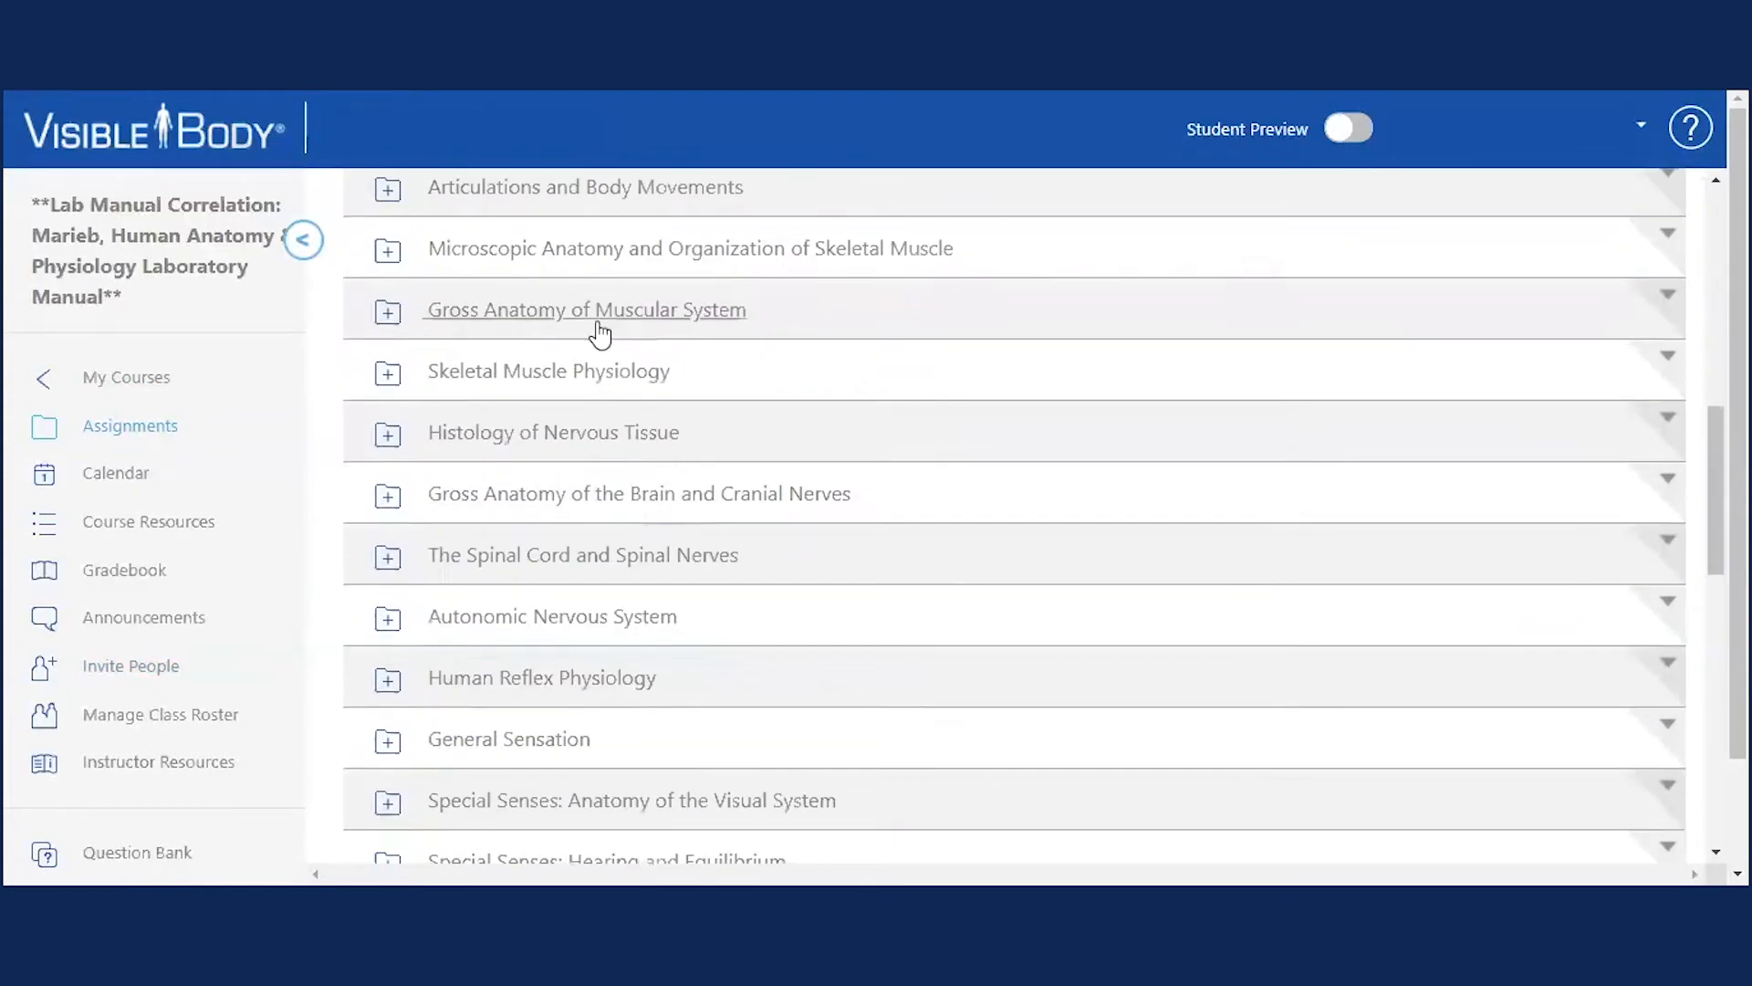
scroll(599, 332, "down", 5)
scroll(598, 332, "up", 15)
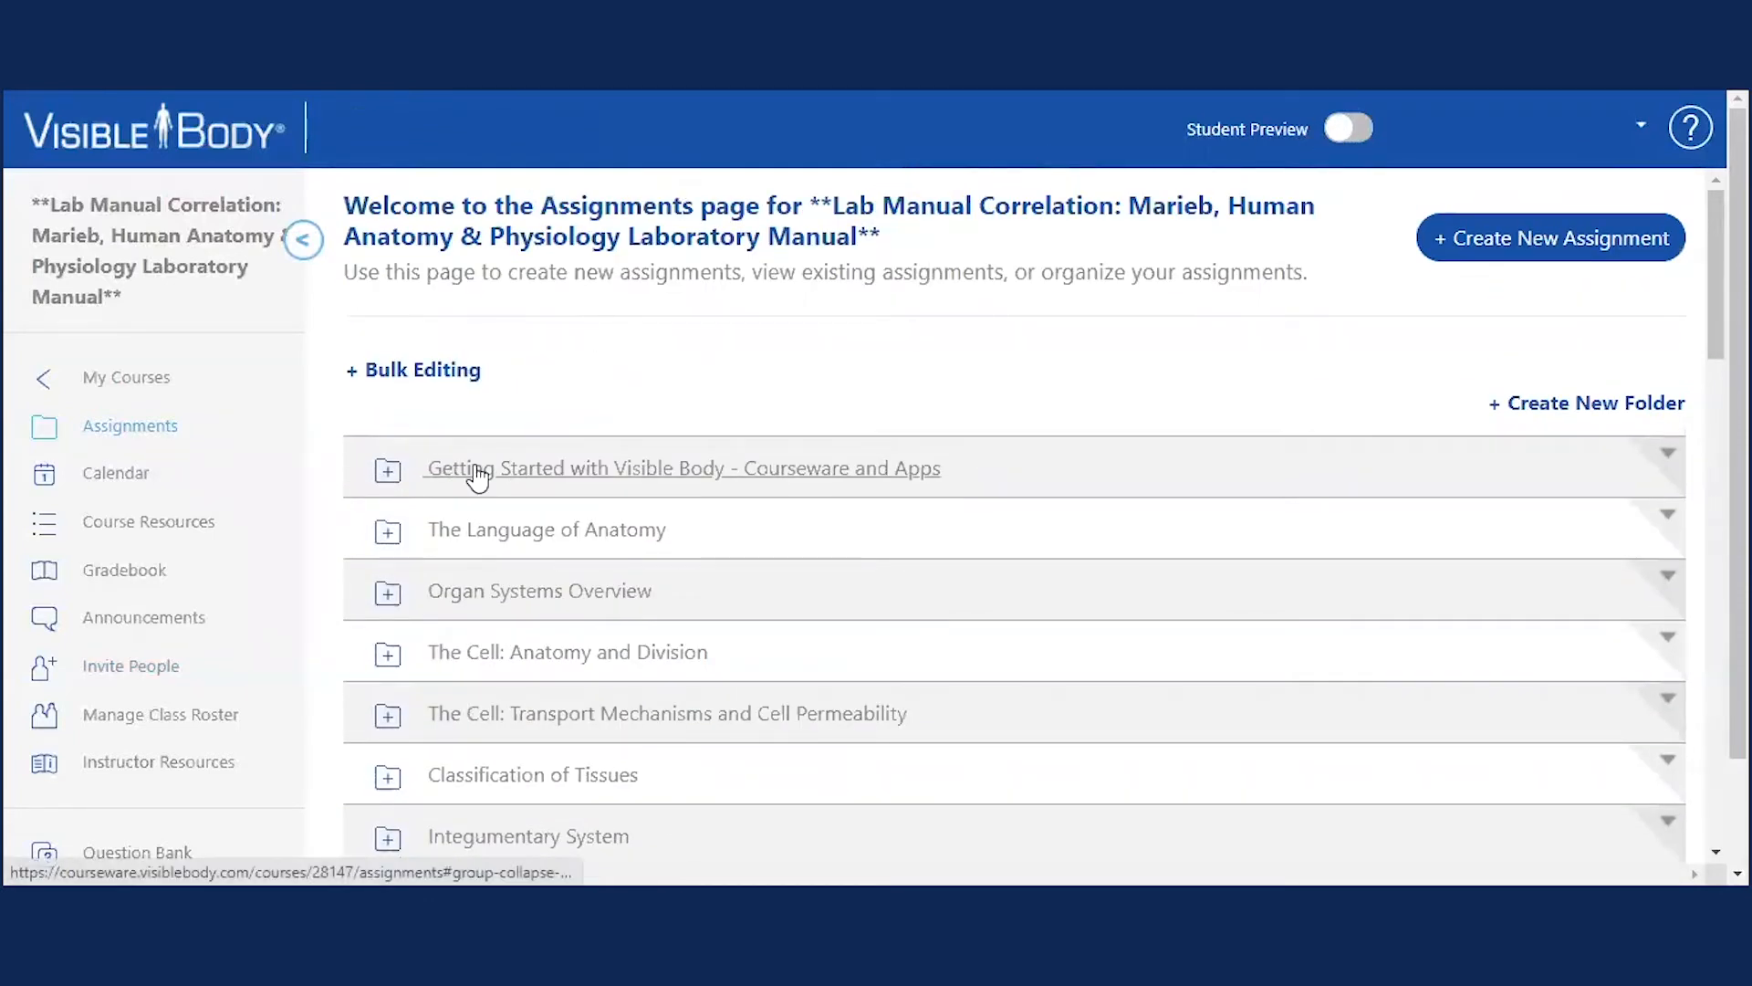
scroll(633, 541, "down", 4)
middle_click(595, 426)
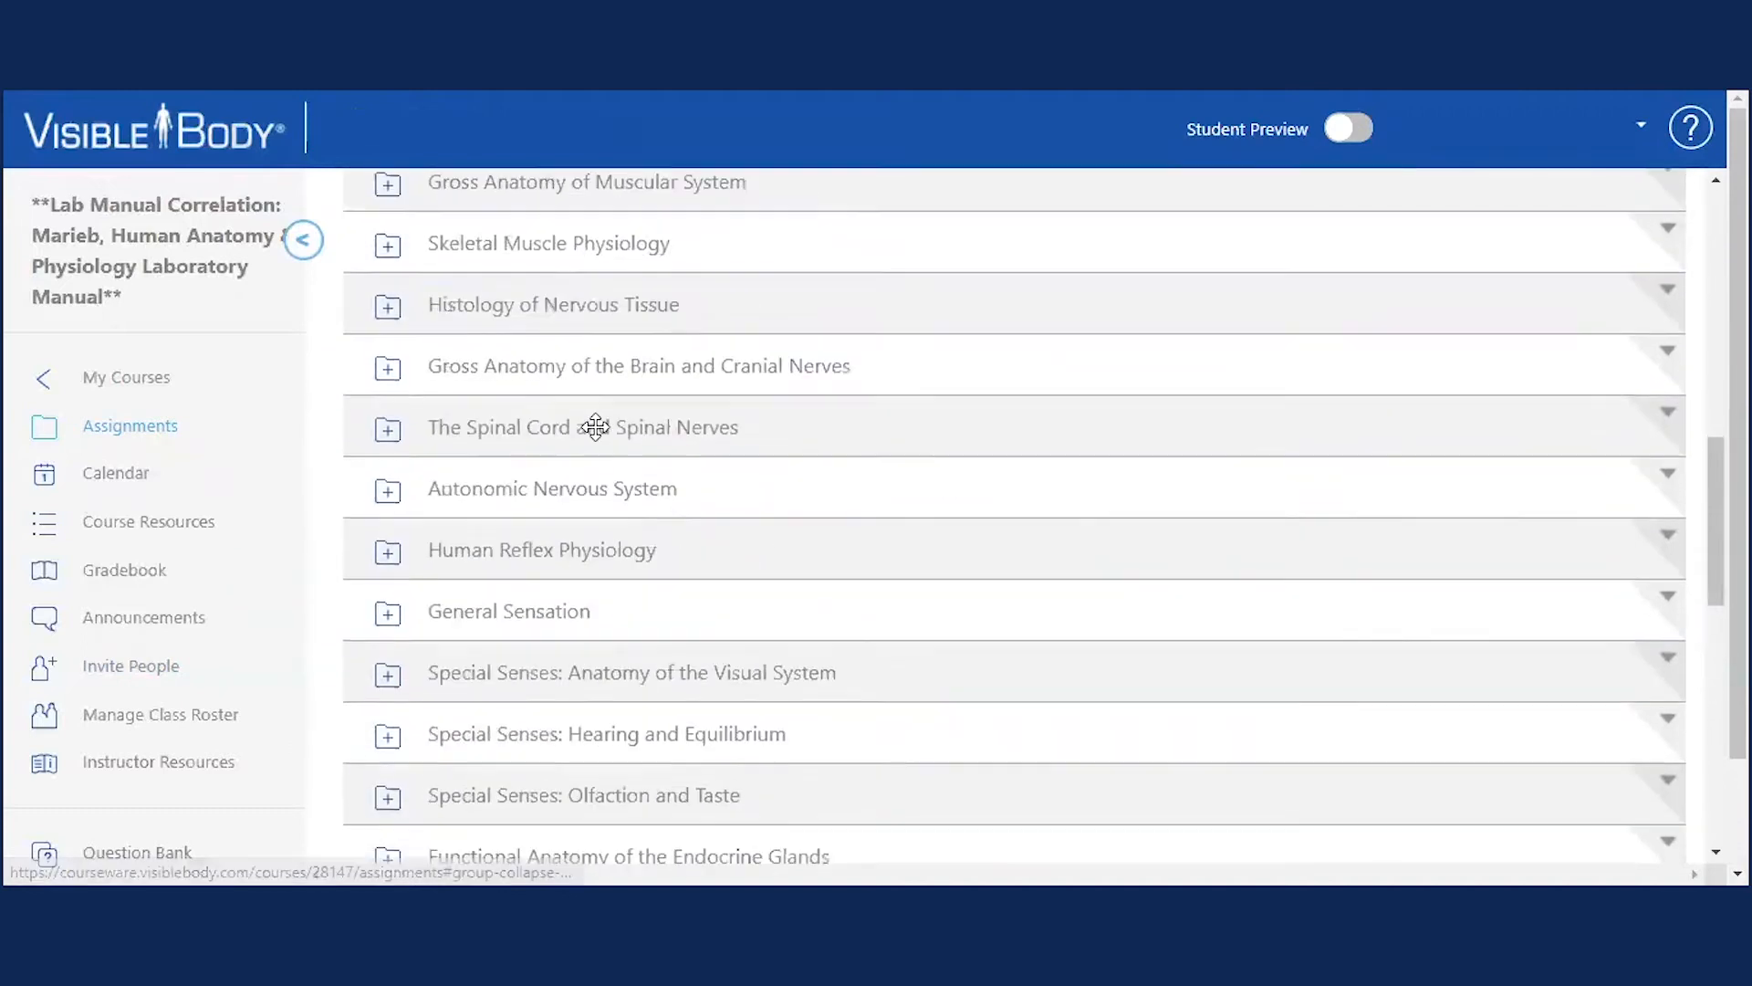
scroll(595, 426, "up", 3)
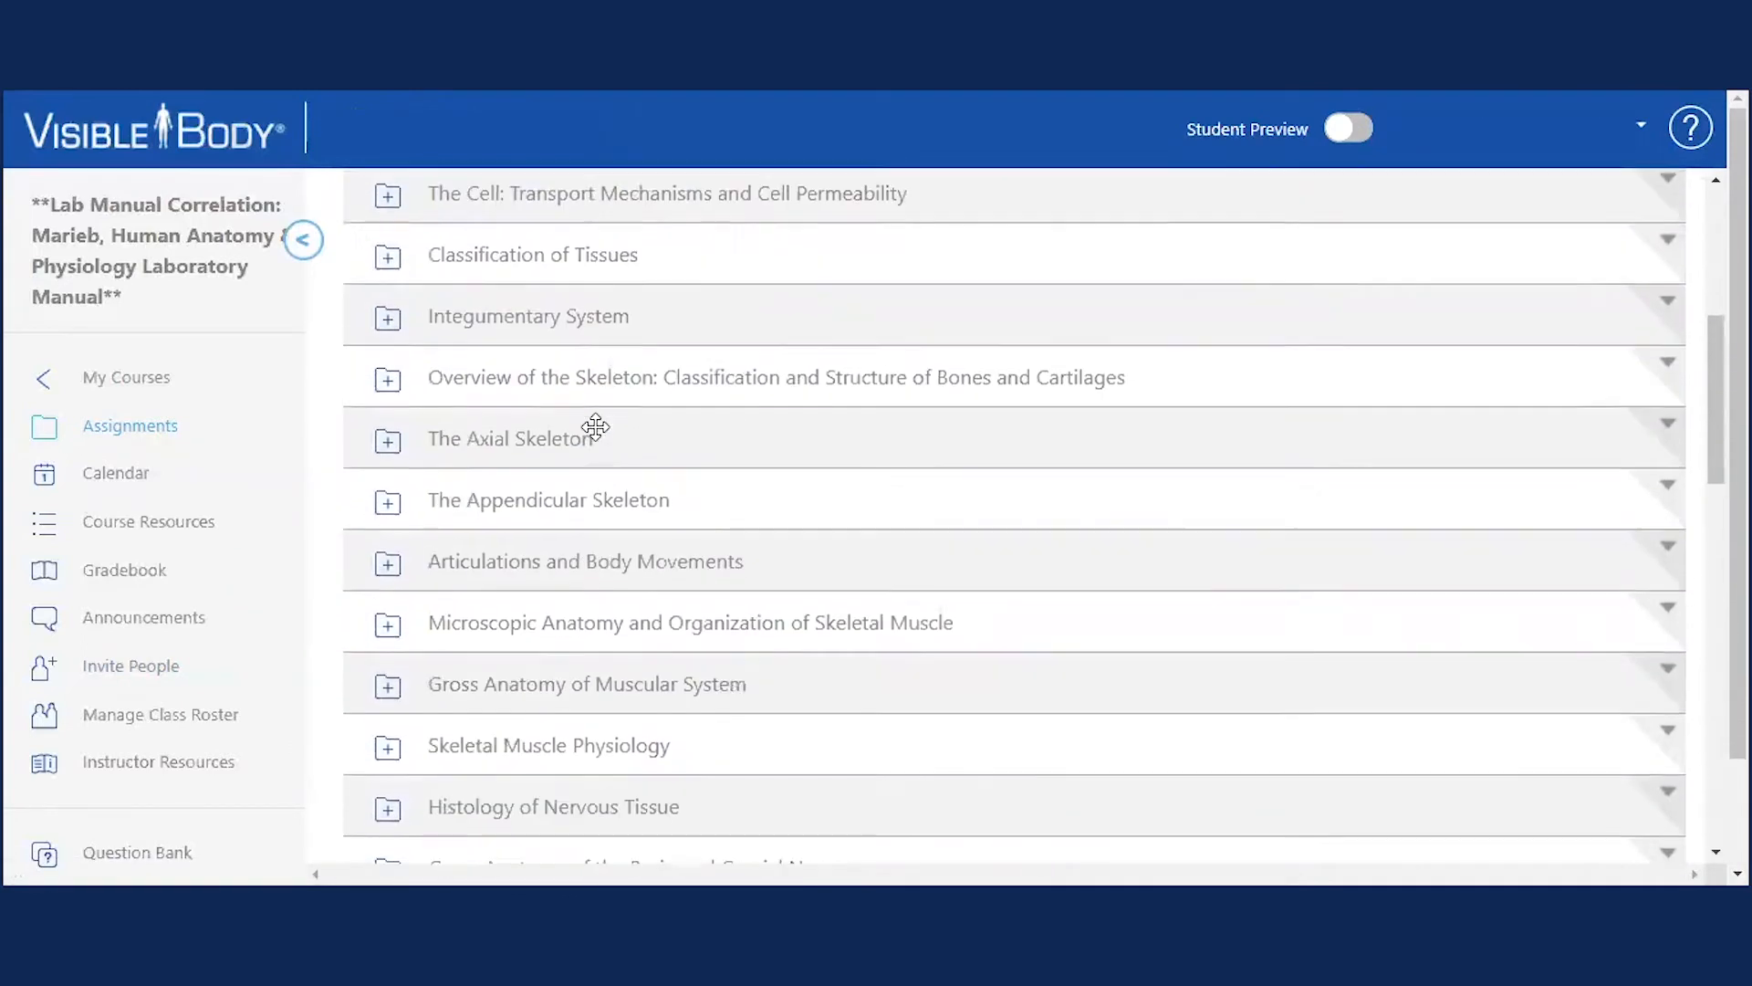
scroll(688, 302, "up", 4)
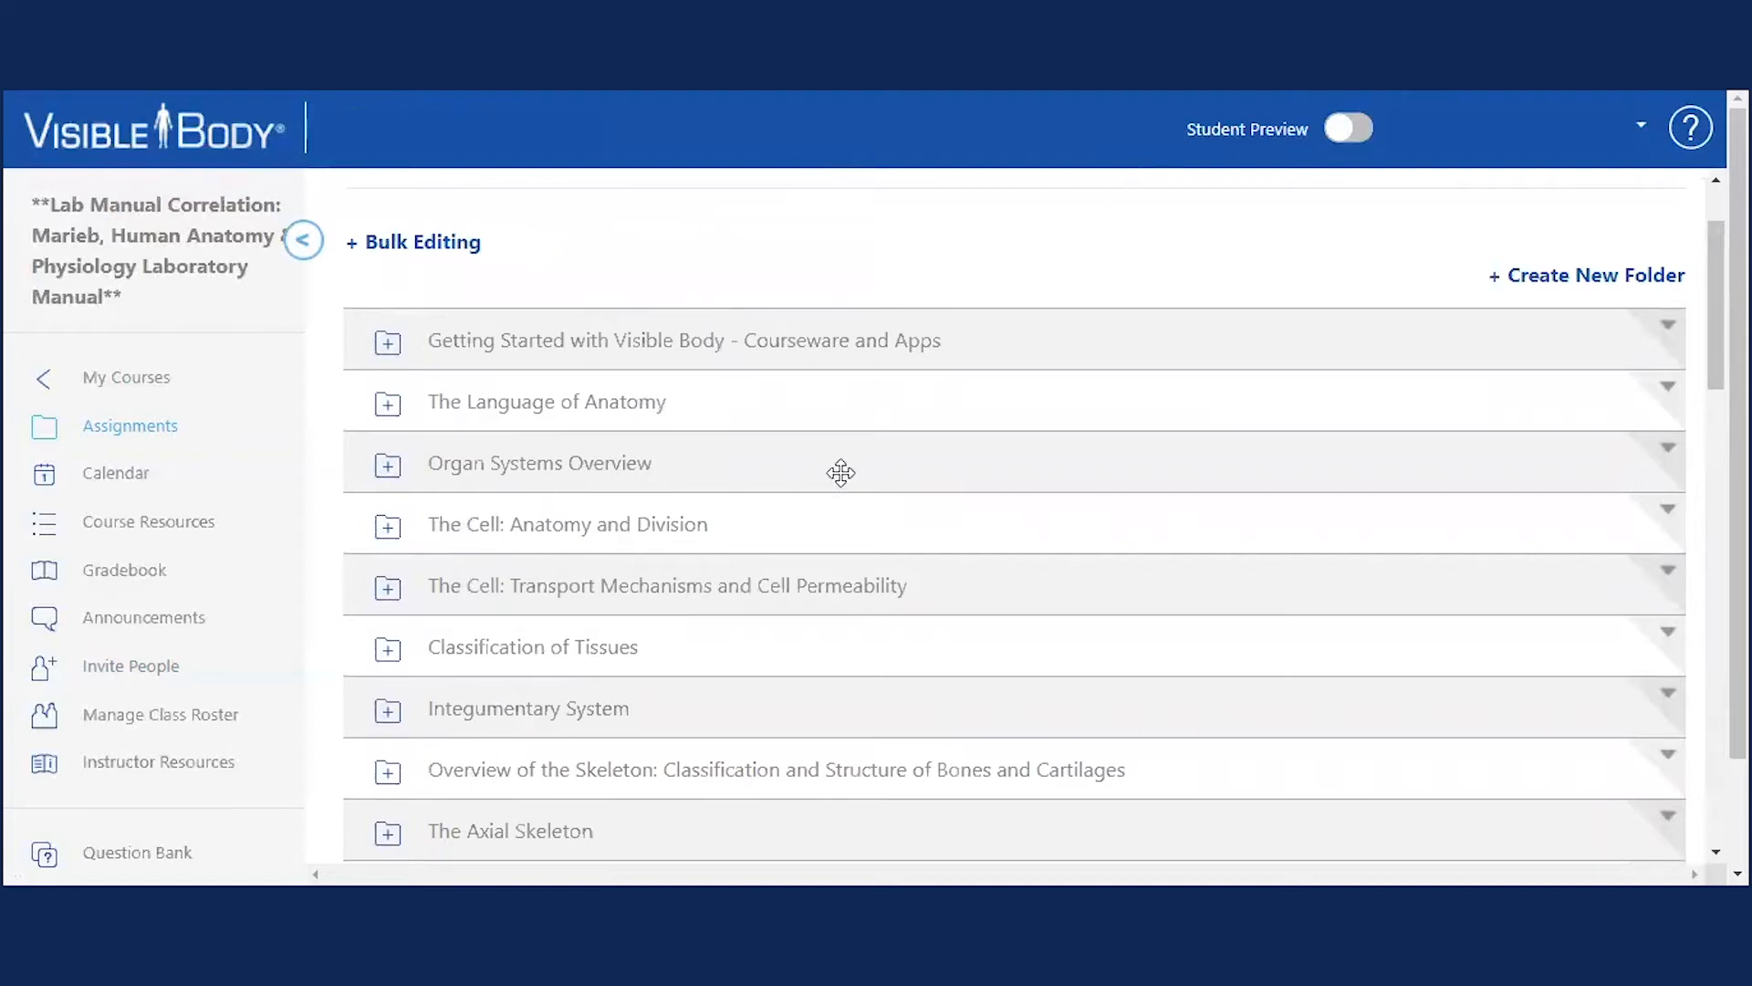
scroll(977, 388, "up", 2)
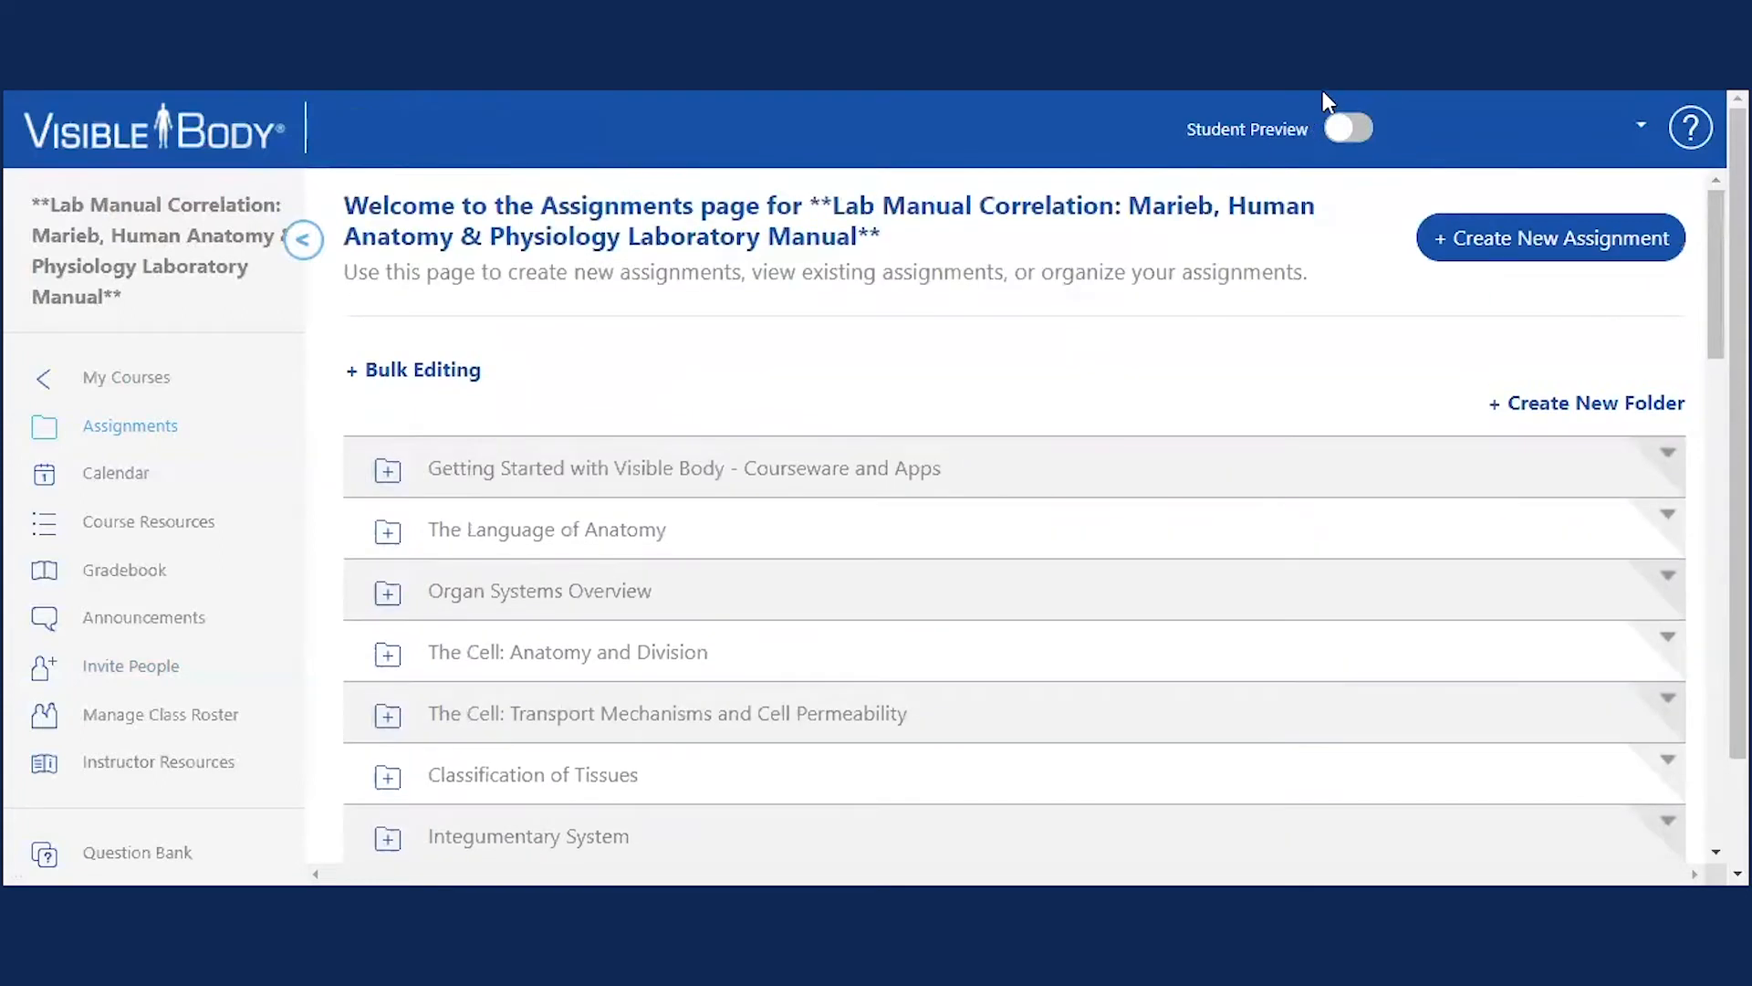
Preview the Assignments page as a student, and return to the instructor view.
left_click(1347, 137)
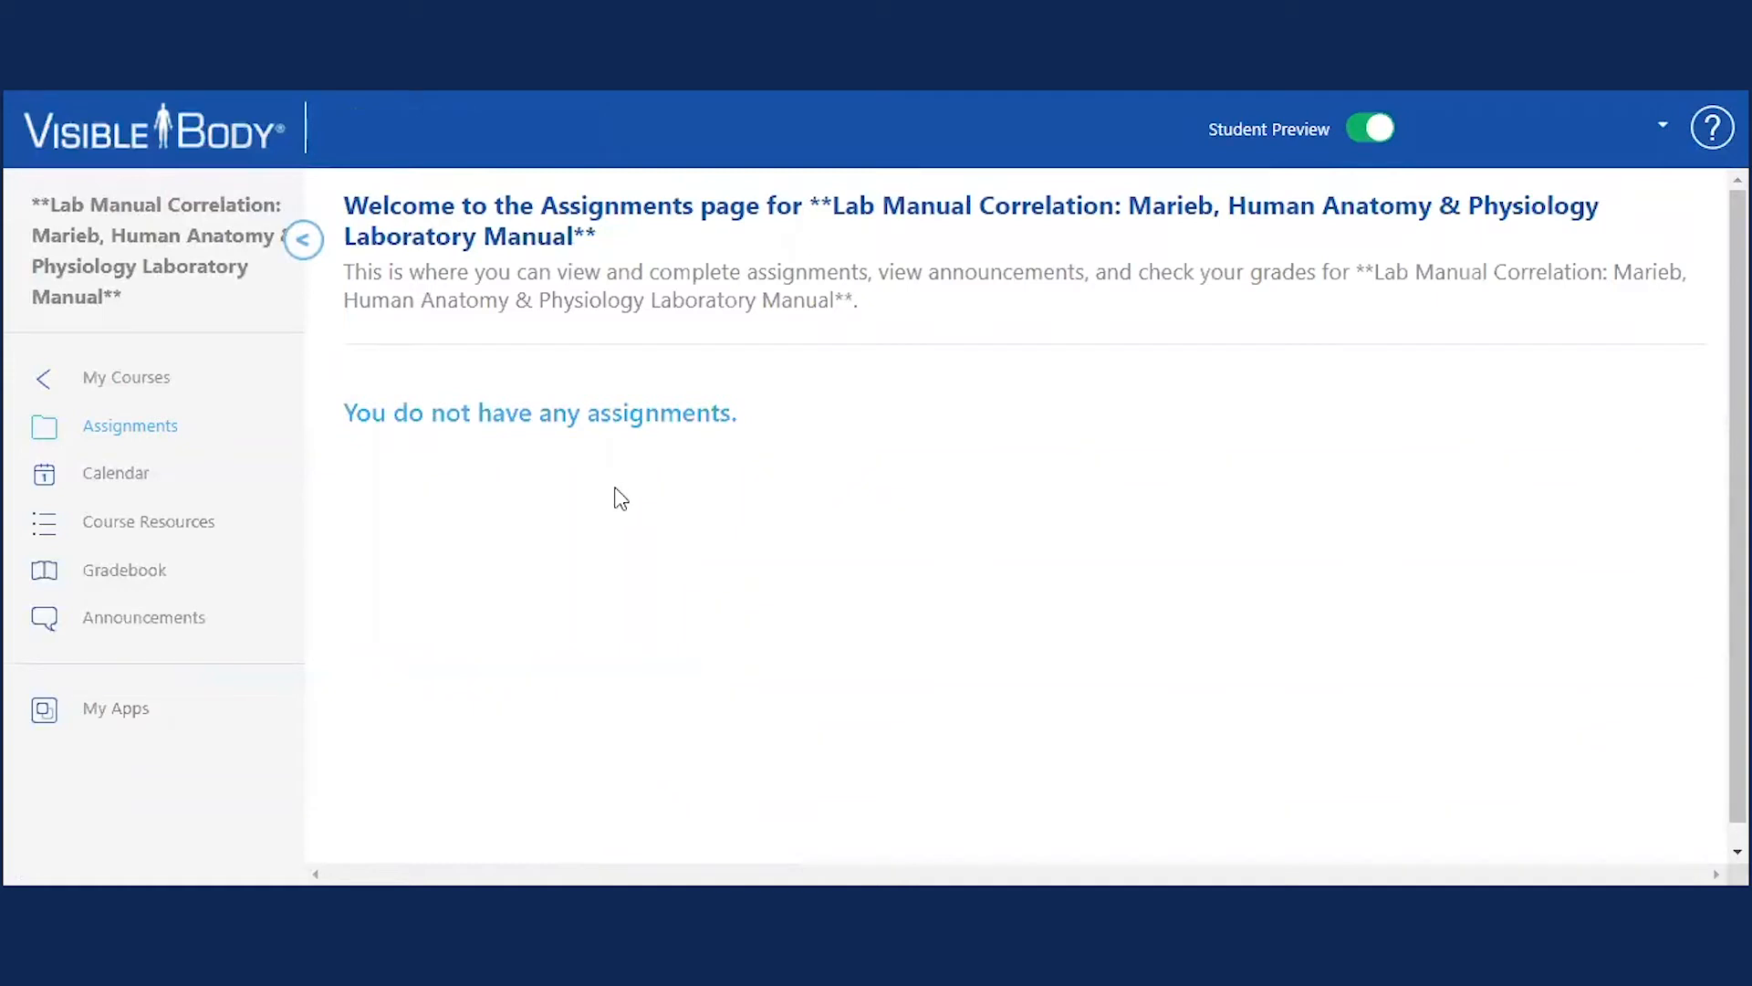
left_click(1360, 126)
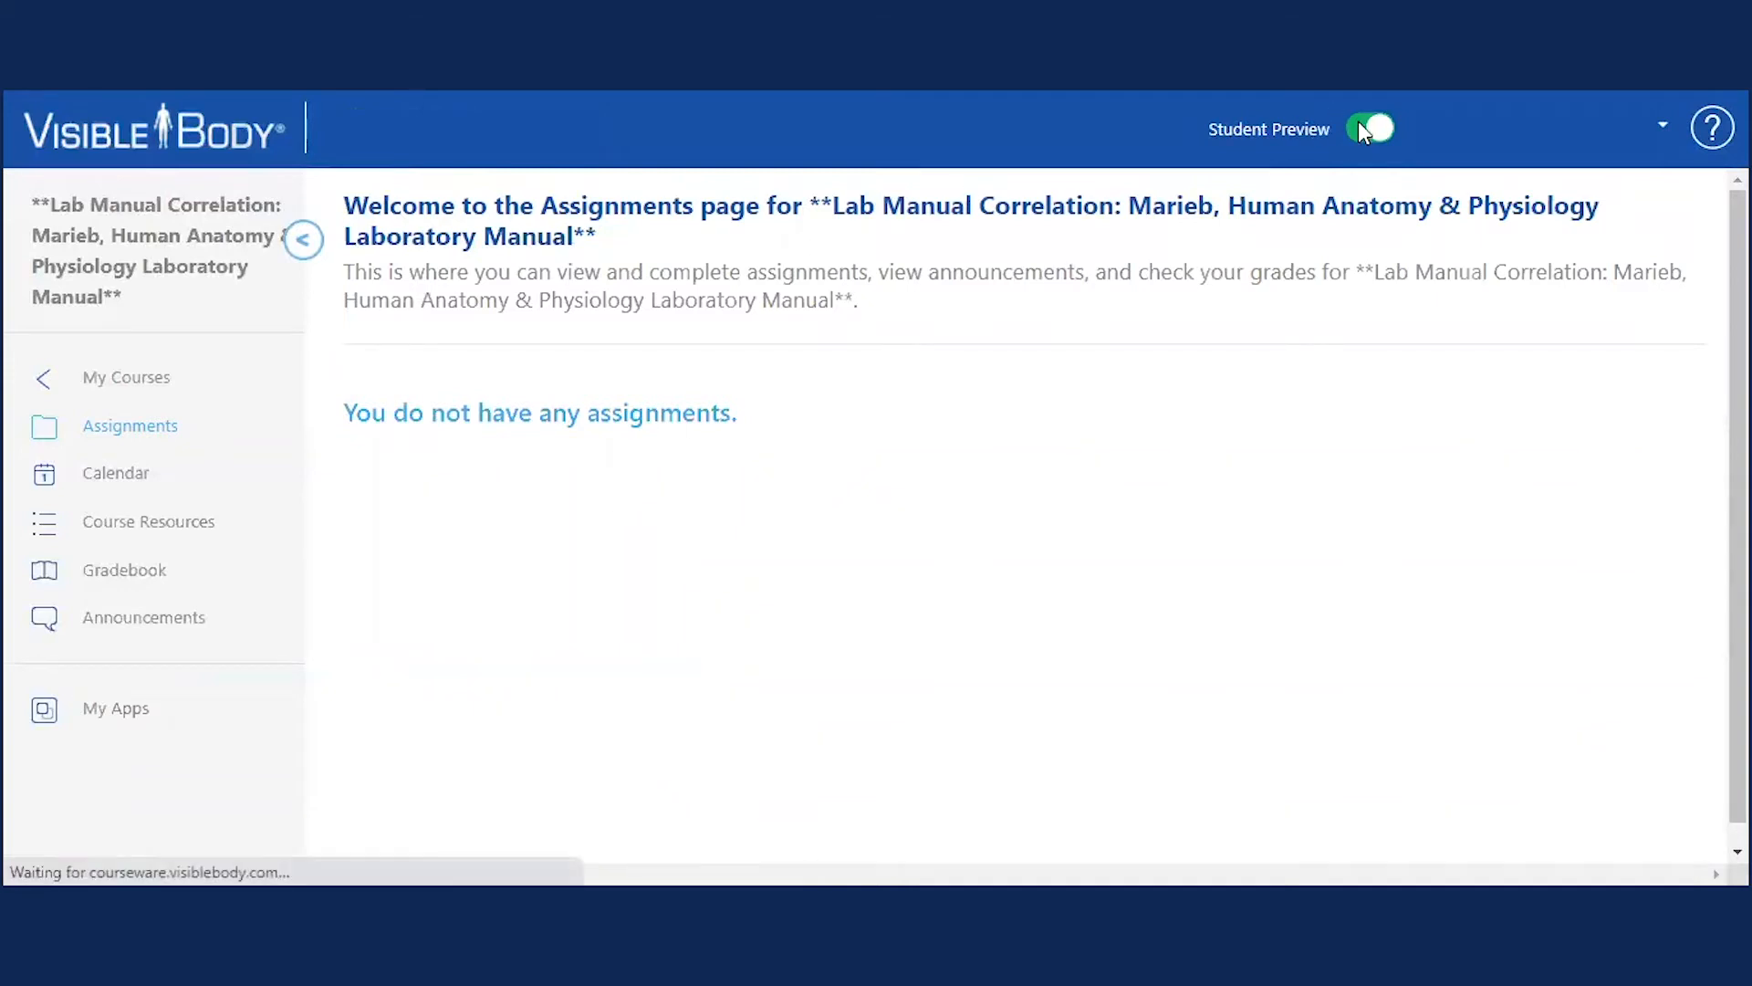
Review the "Modules - Integumentary System" assignment in the Integumentary System folder, and return to the assignments list.
scroll(594, 412, "down", 3)
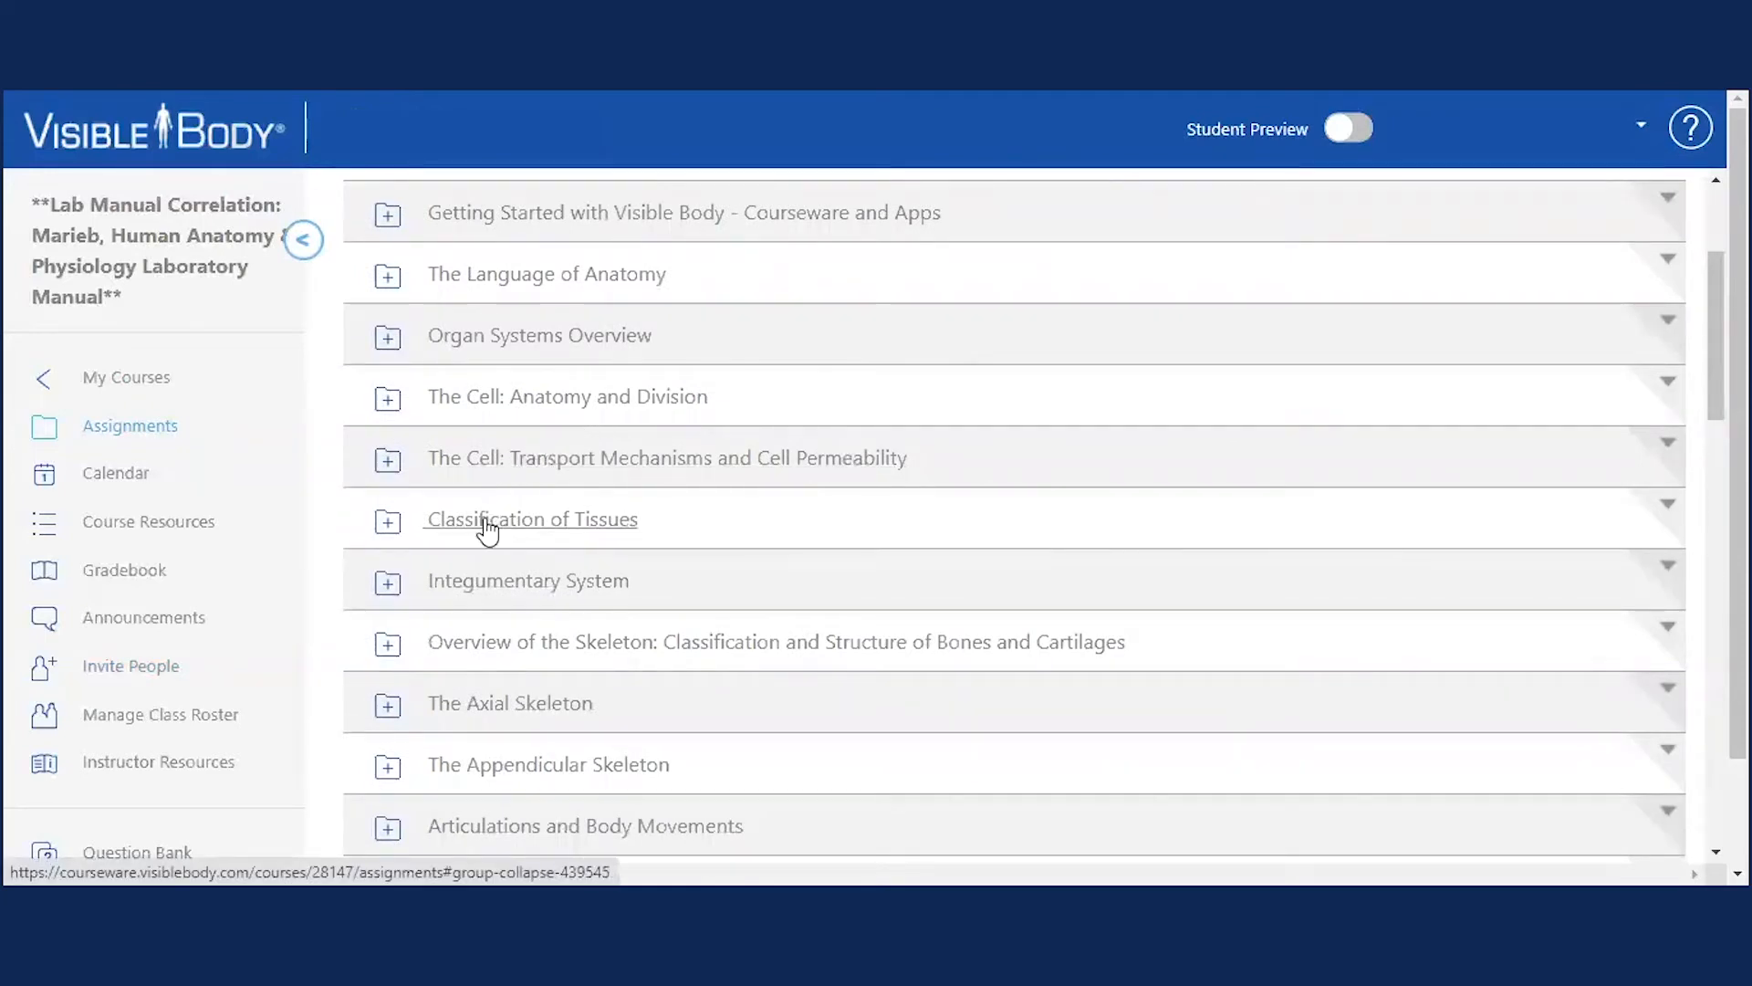
left_click(495, 586)
scroll(495, 586, "down", 3)
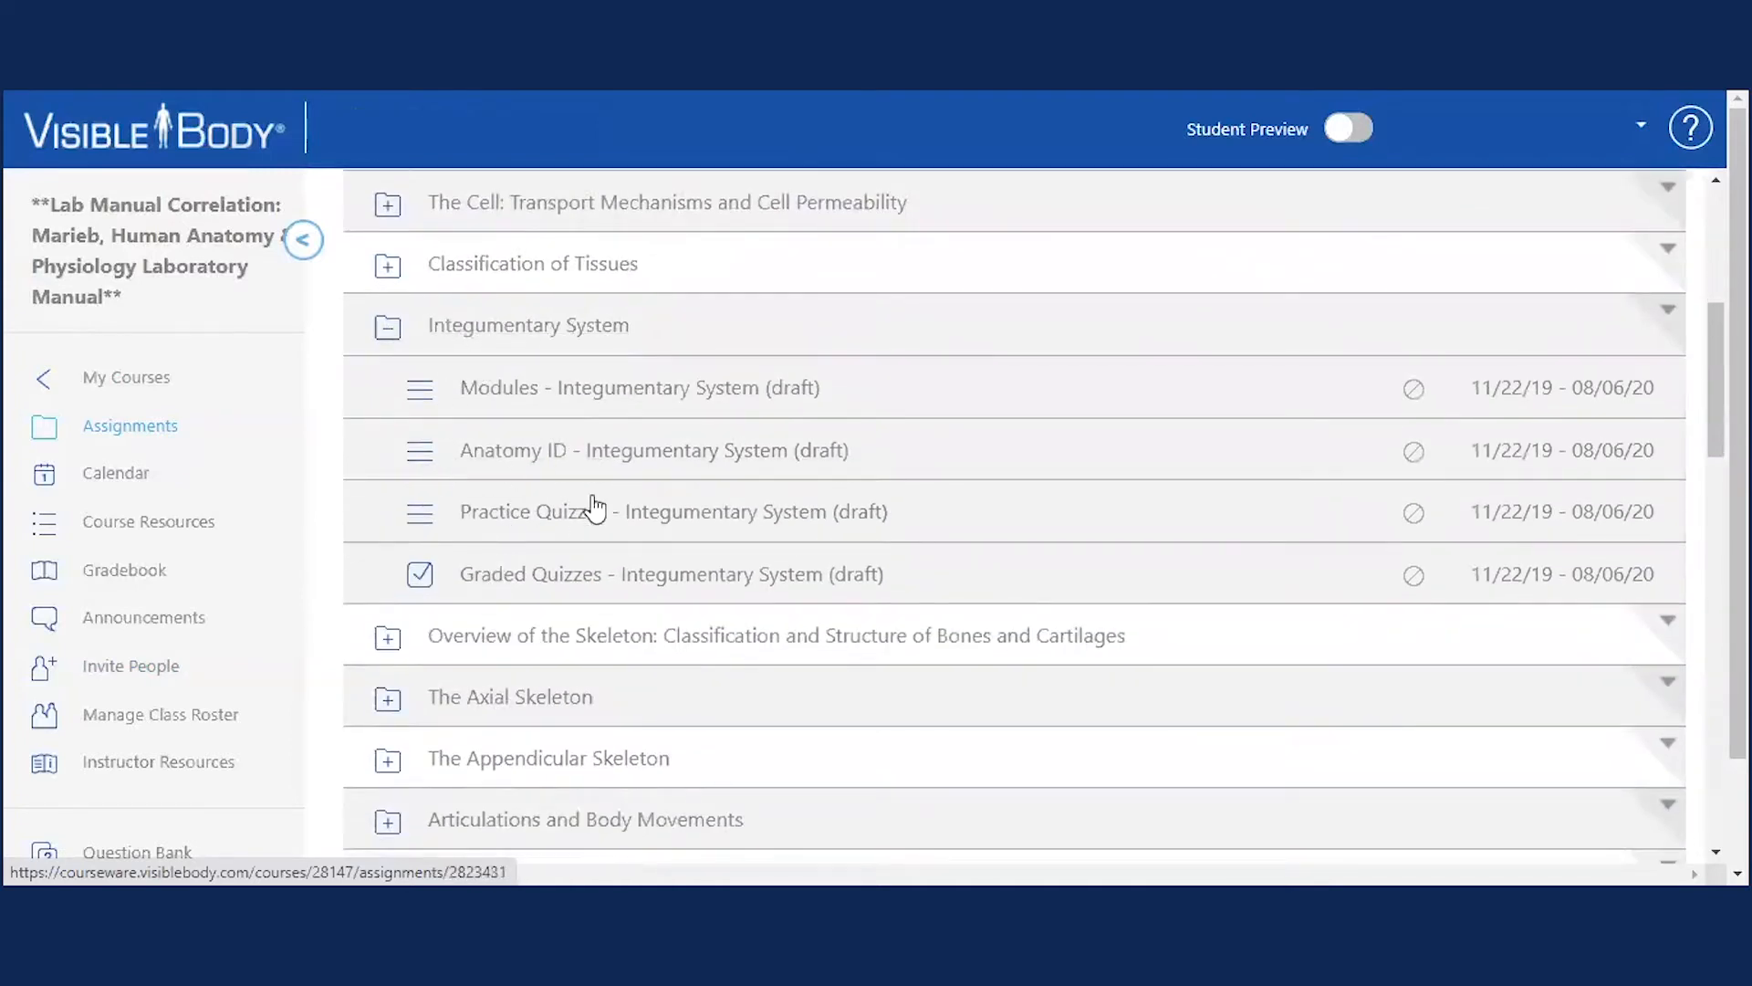
left_click(527, 398)
scroll(915, 544, "down", 5)
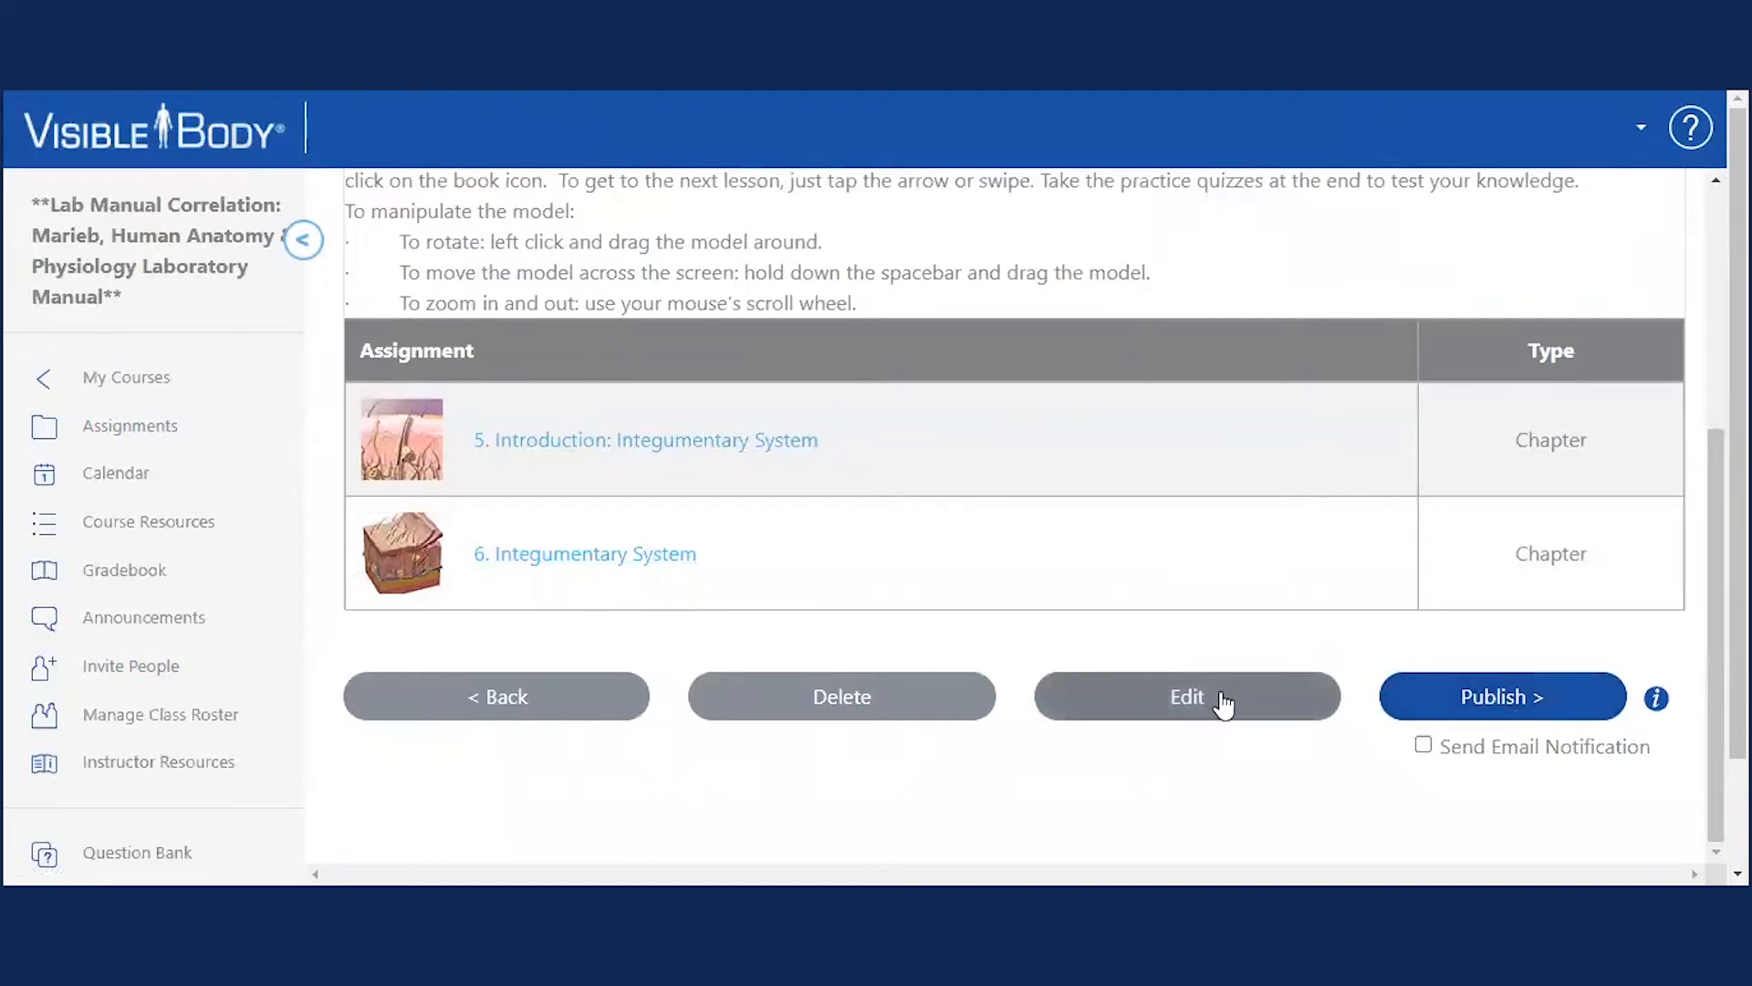
left_click(582, 711)
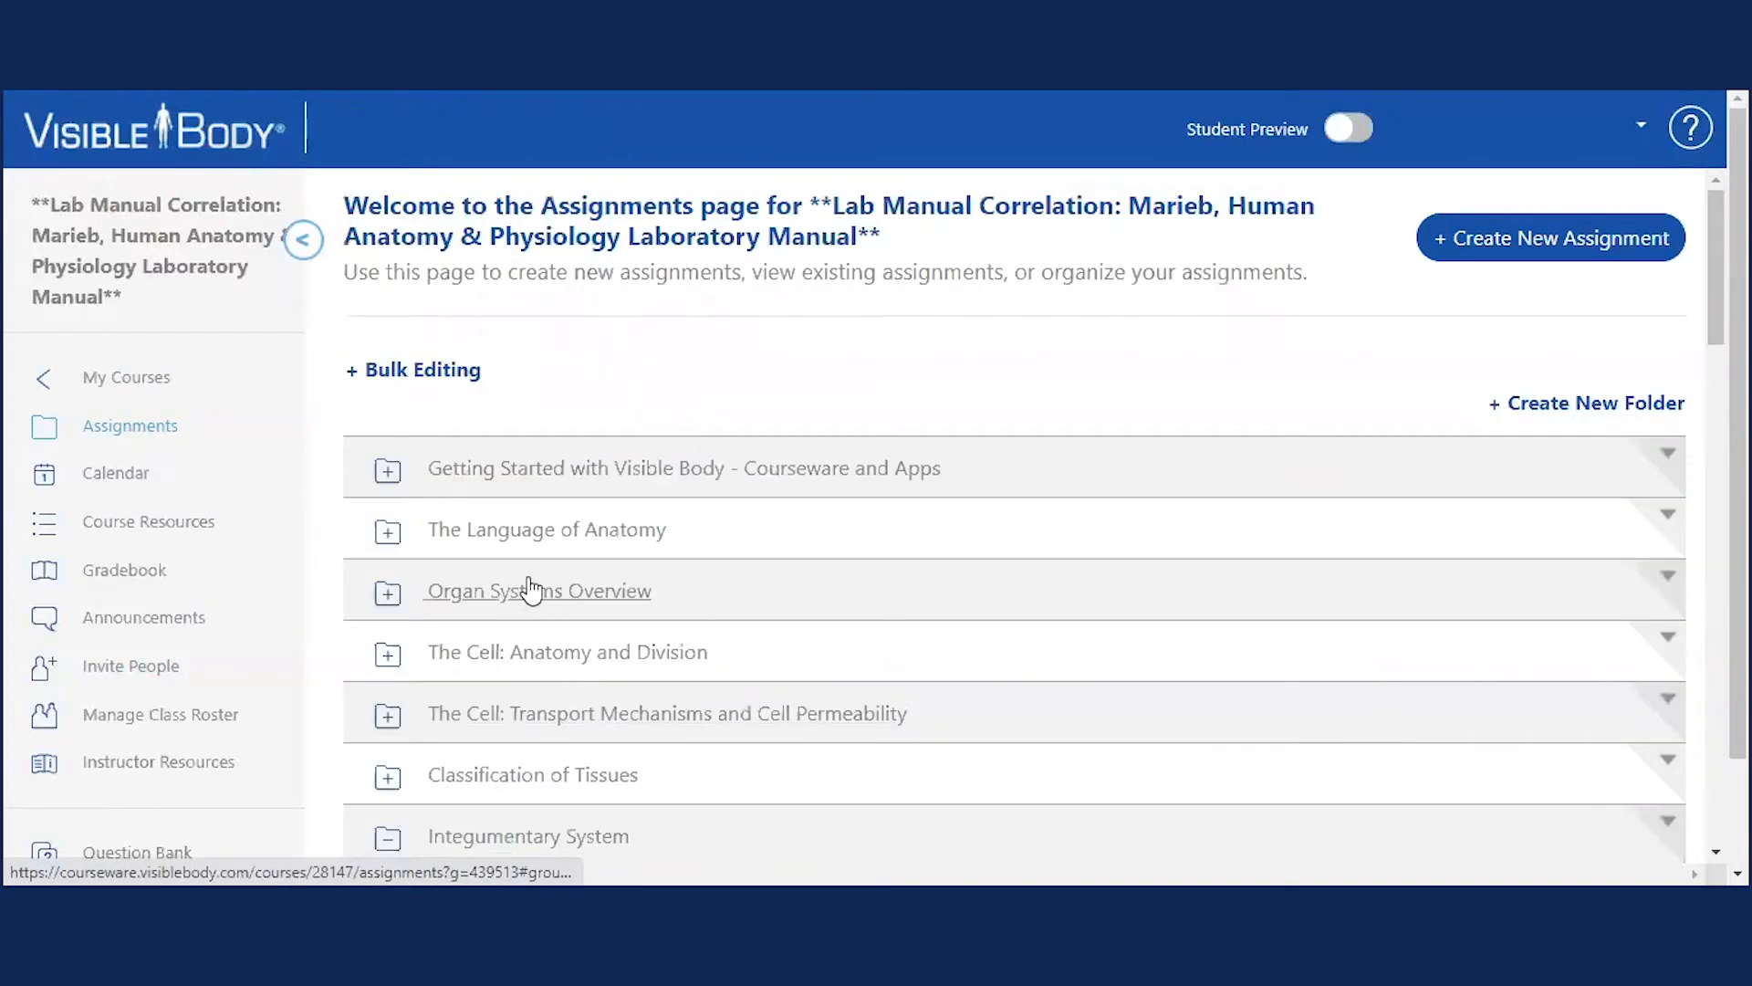
Turn on bulk editing and select the Organ Systems Overview folder together with its System Overviews assignment.
left_click(423, 374)
scroll(363, 634, "down", 2)
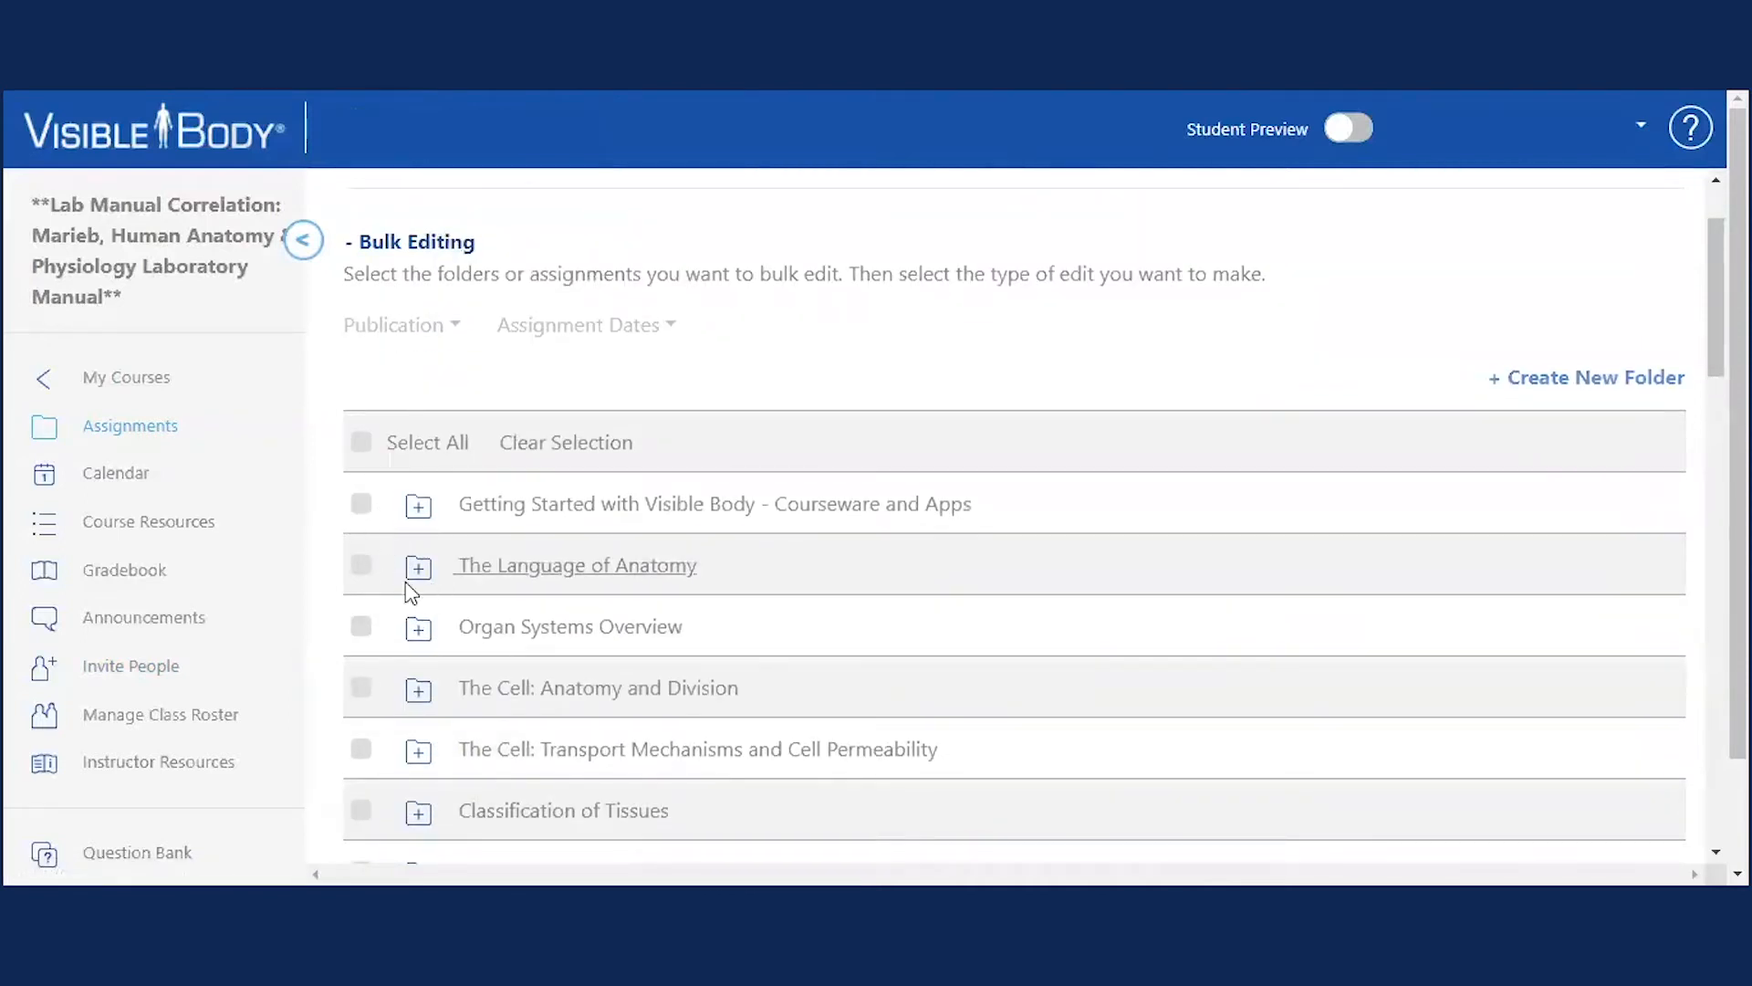
scroll(547, 351, "down", 2)
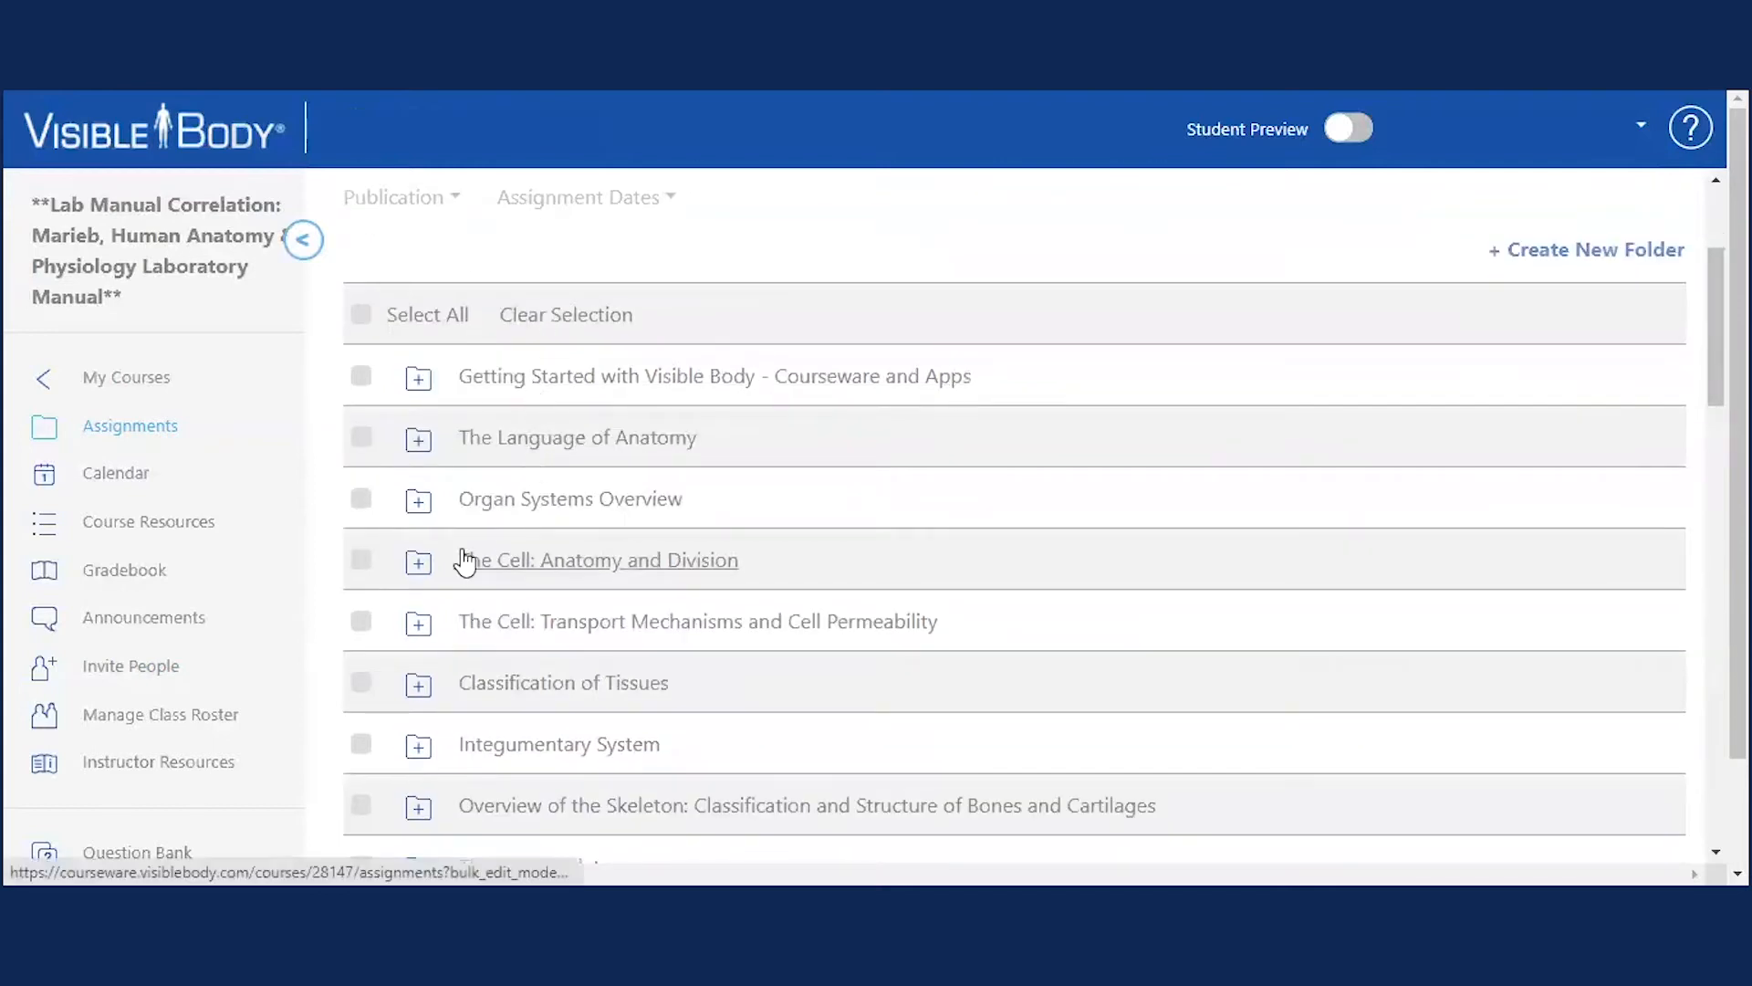
left_click(497, 498)
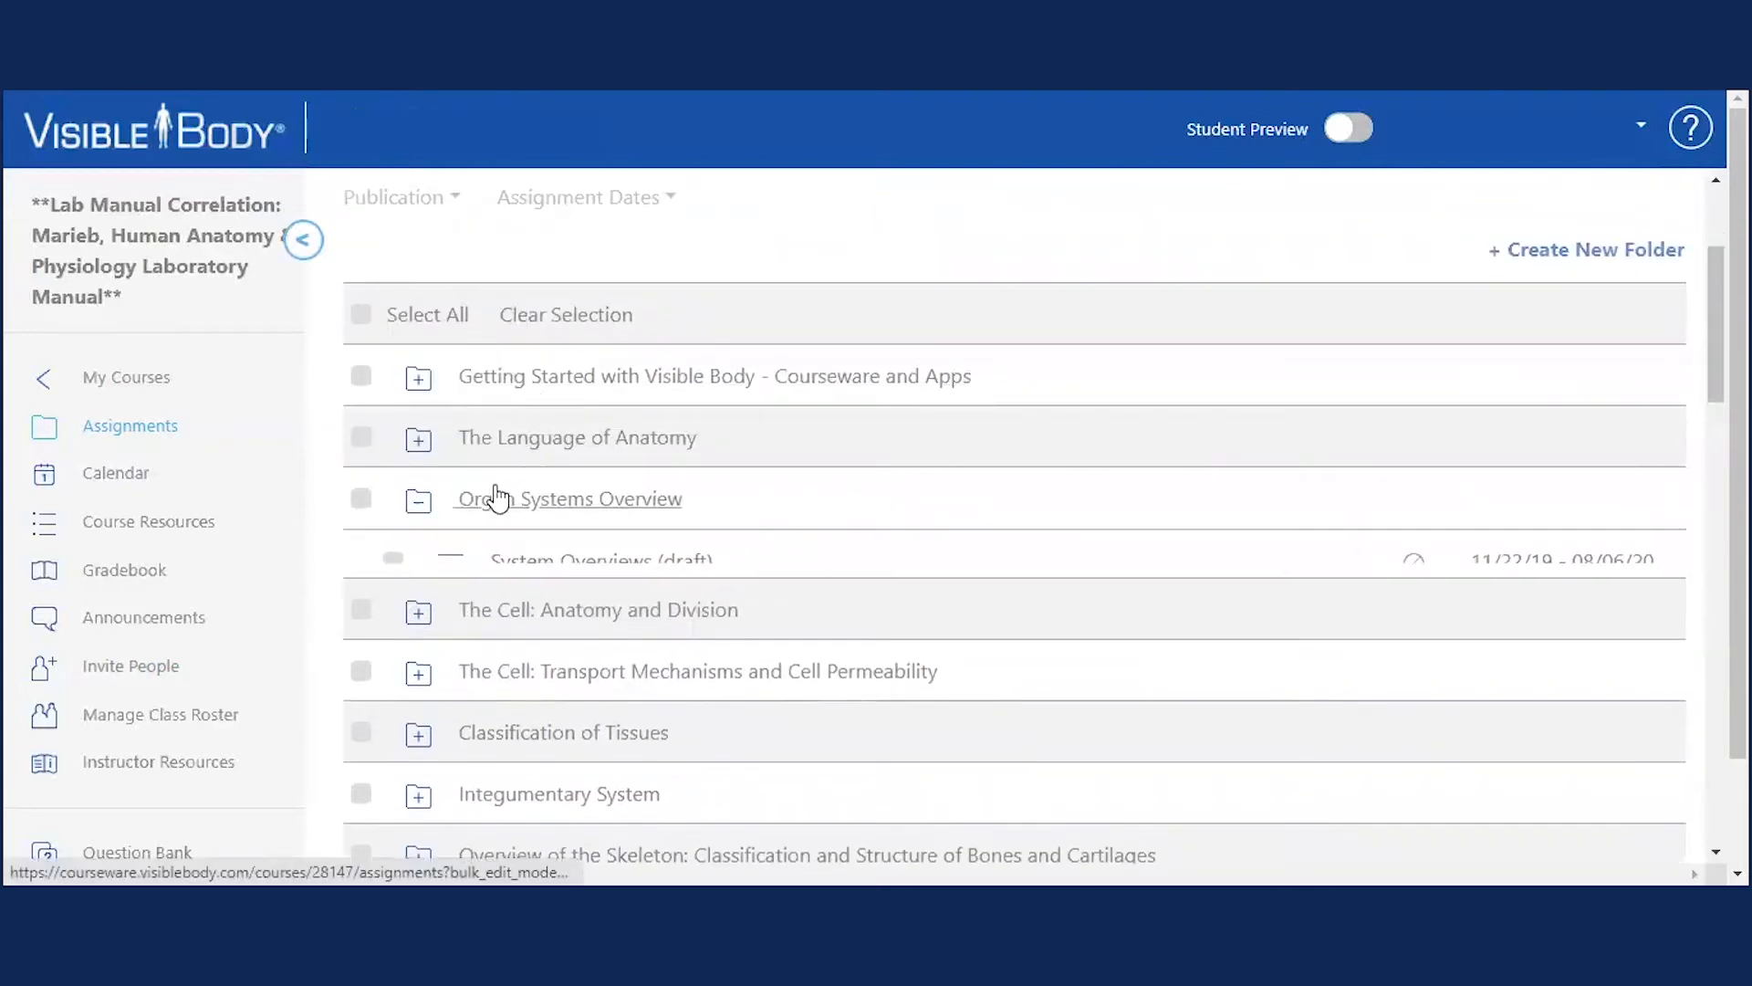
left_click(361, 498)
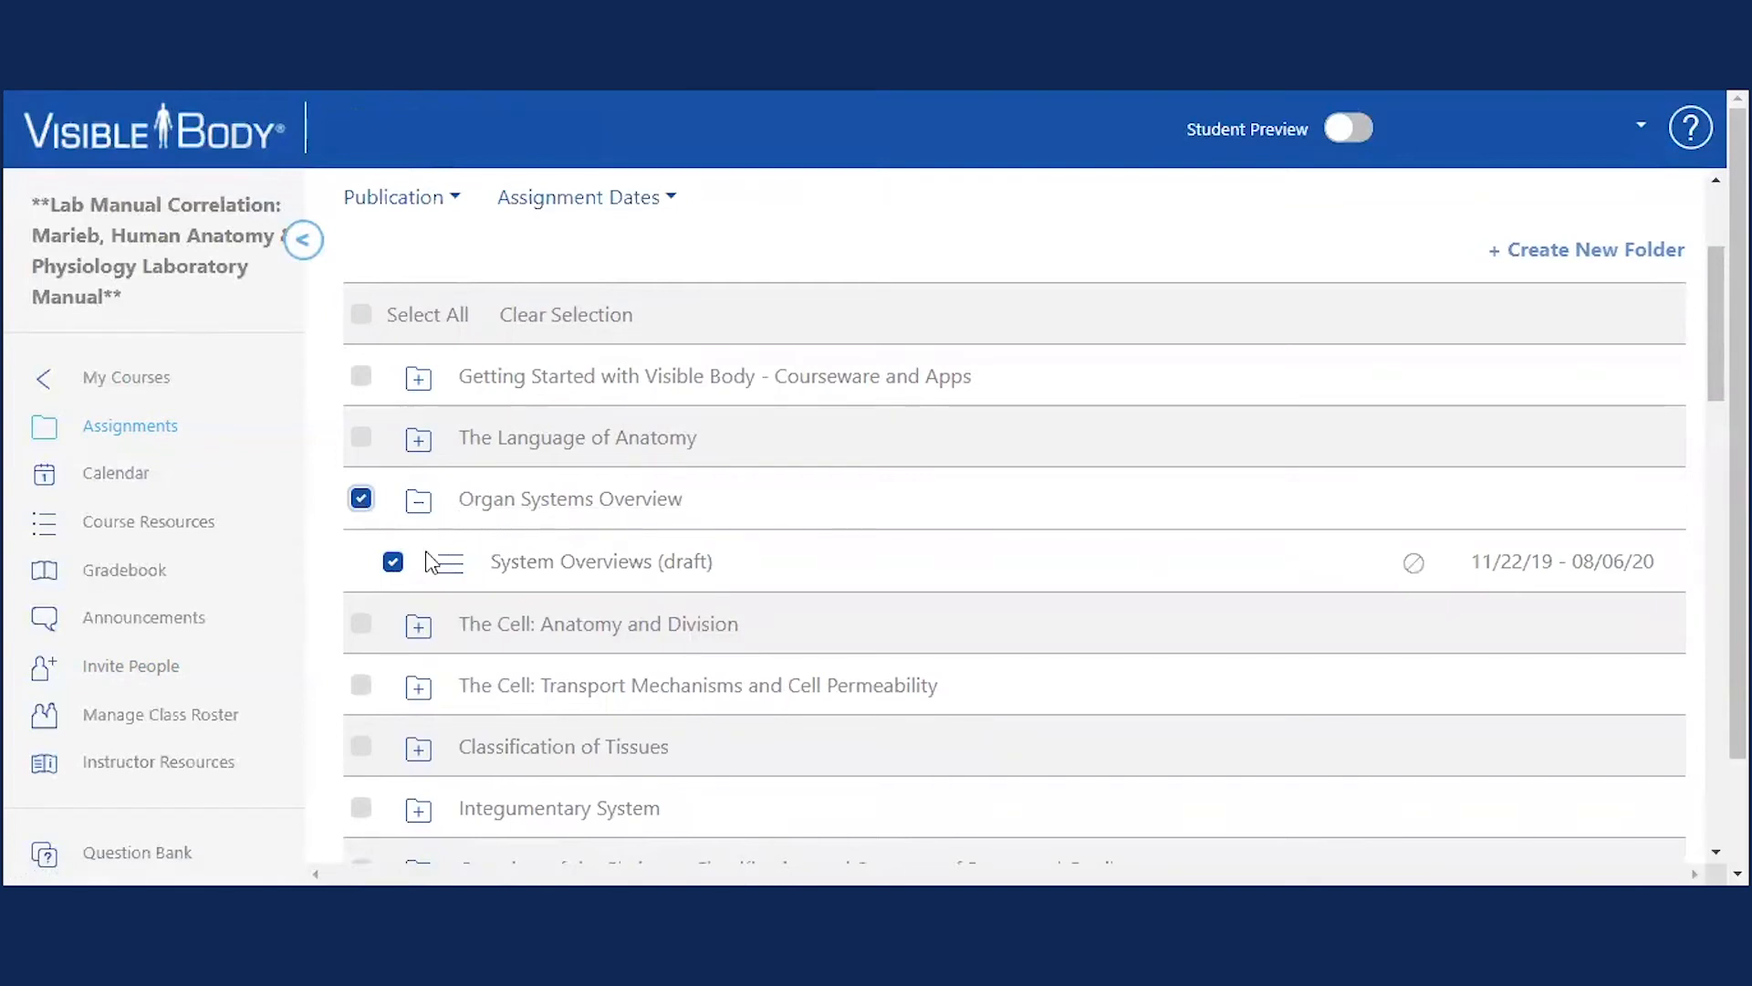
scroll(536, 562, "up", 2)
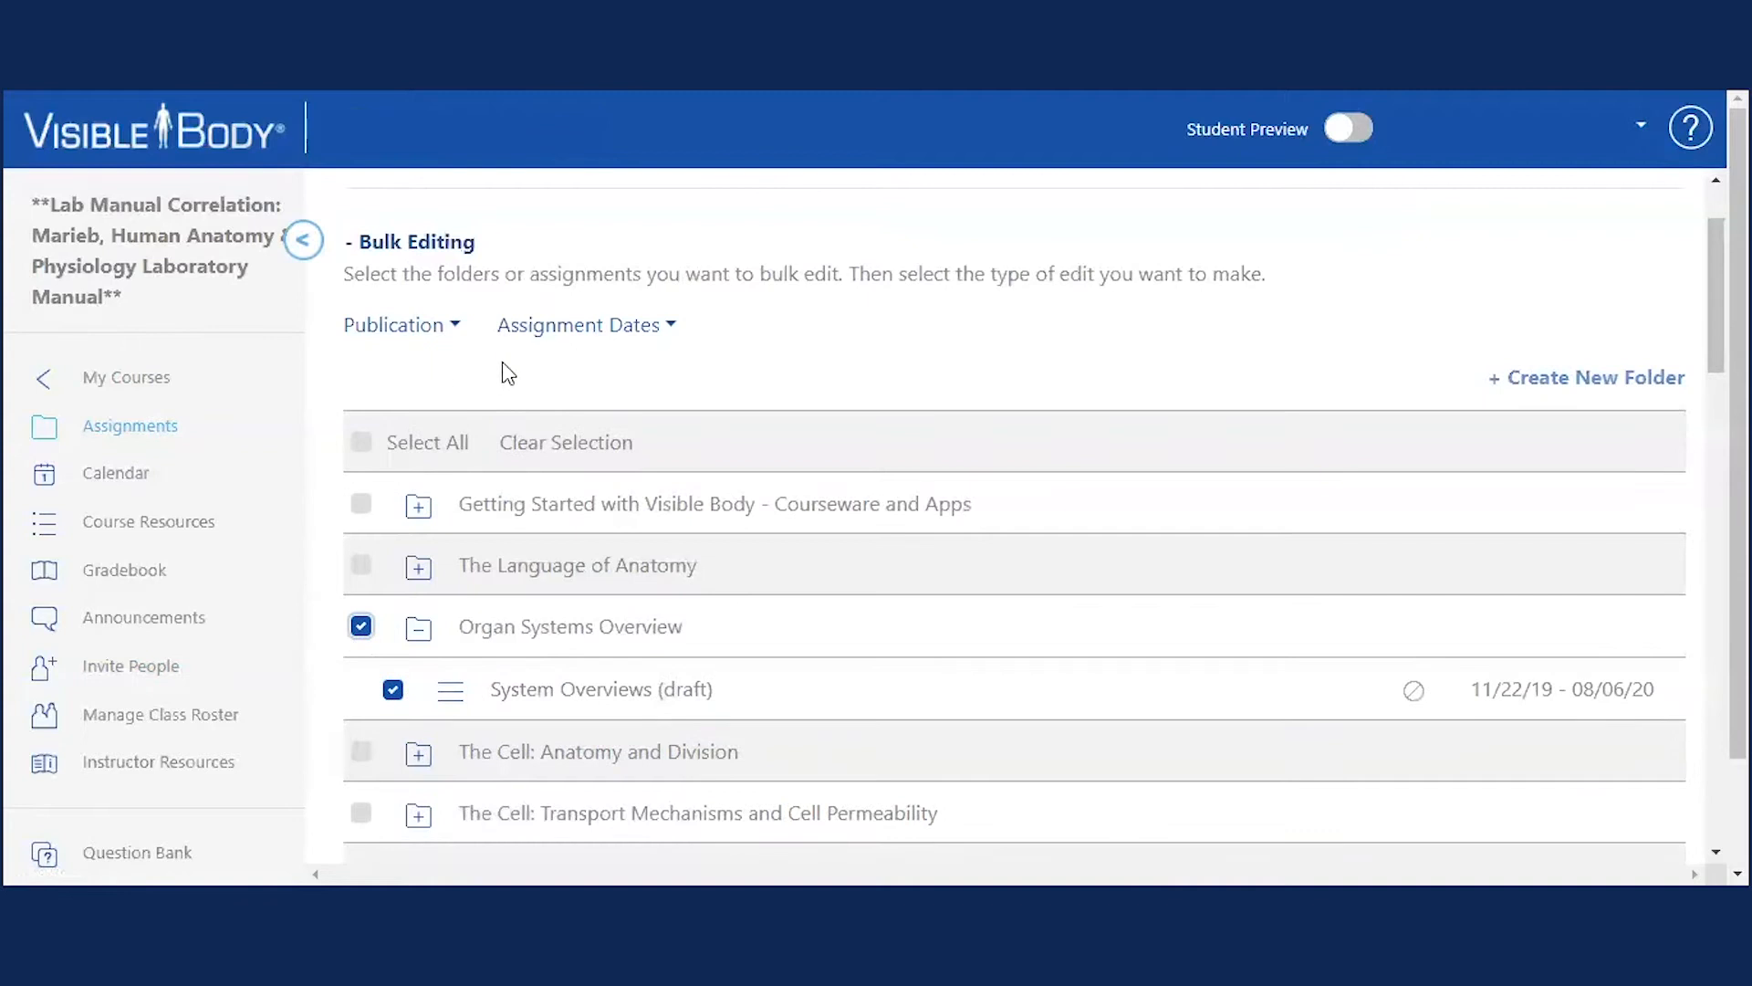
Check the bulk-edit options for assignment dates and examine the assignments inside the Classification of Tissues folder.
left_click(559, 331)
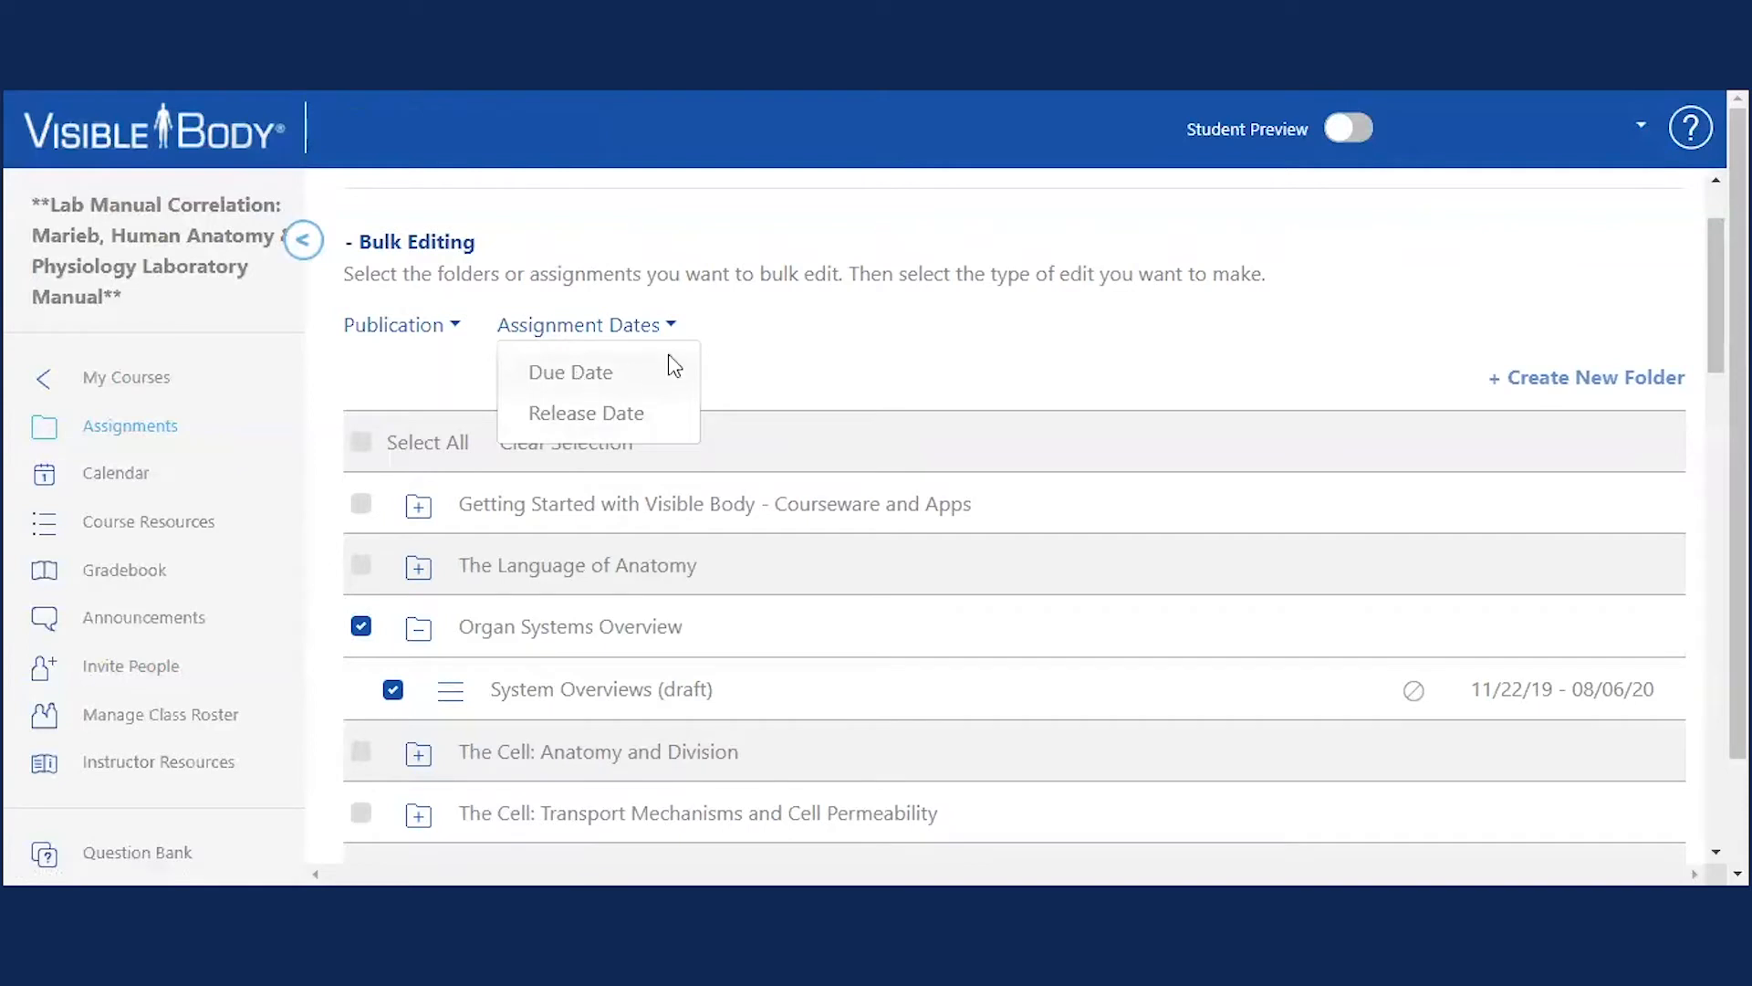
left_click(748, 383)
left_click(418, 628)
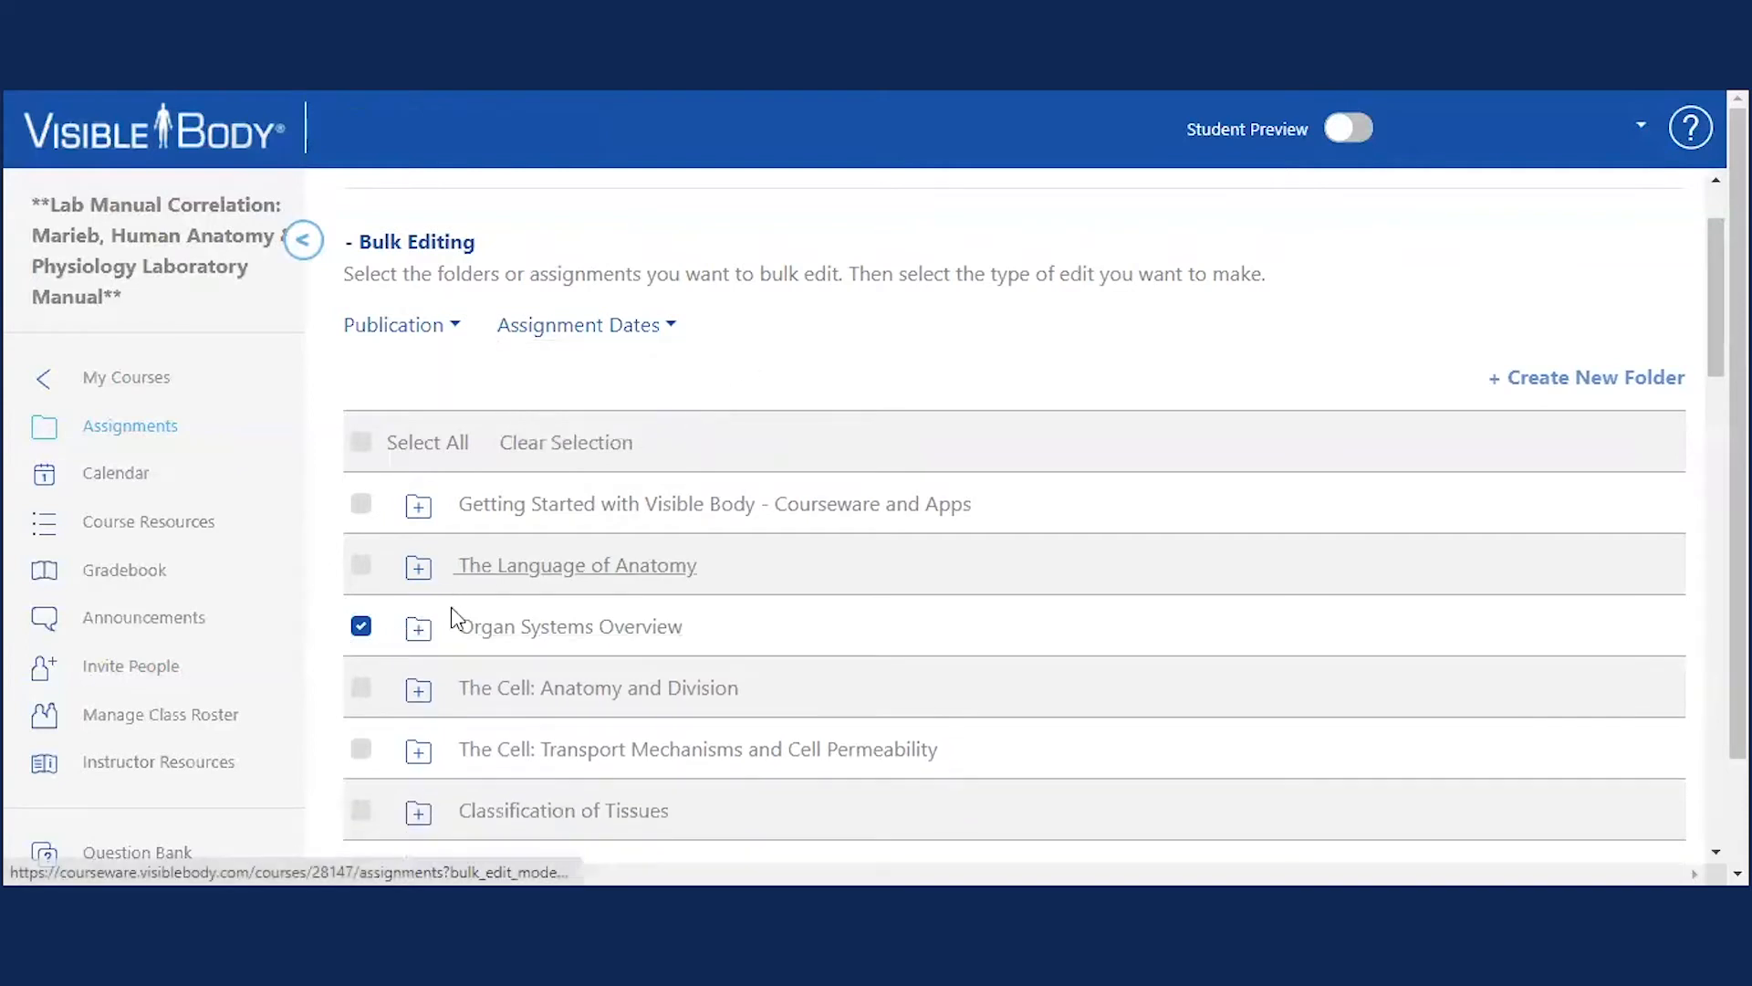
scroll(429, 657, "down", 3)
left_click(418, 559)
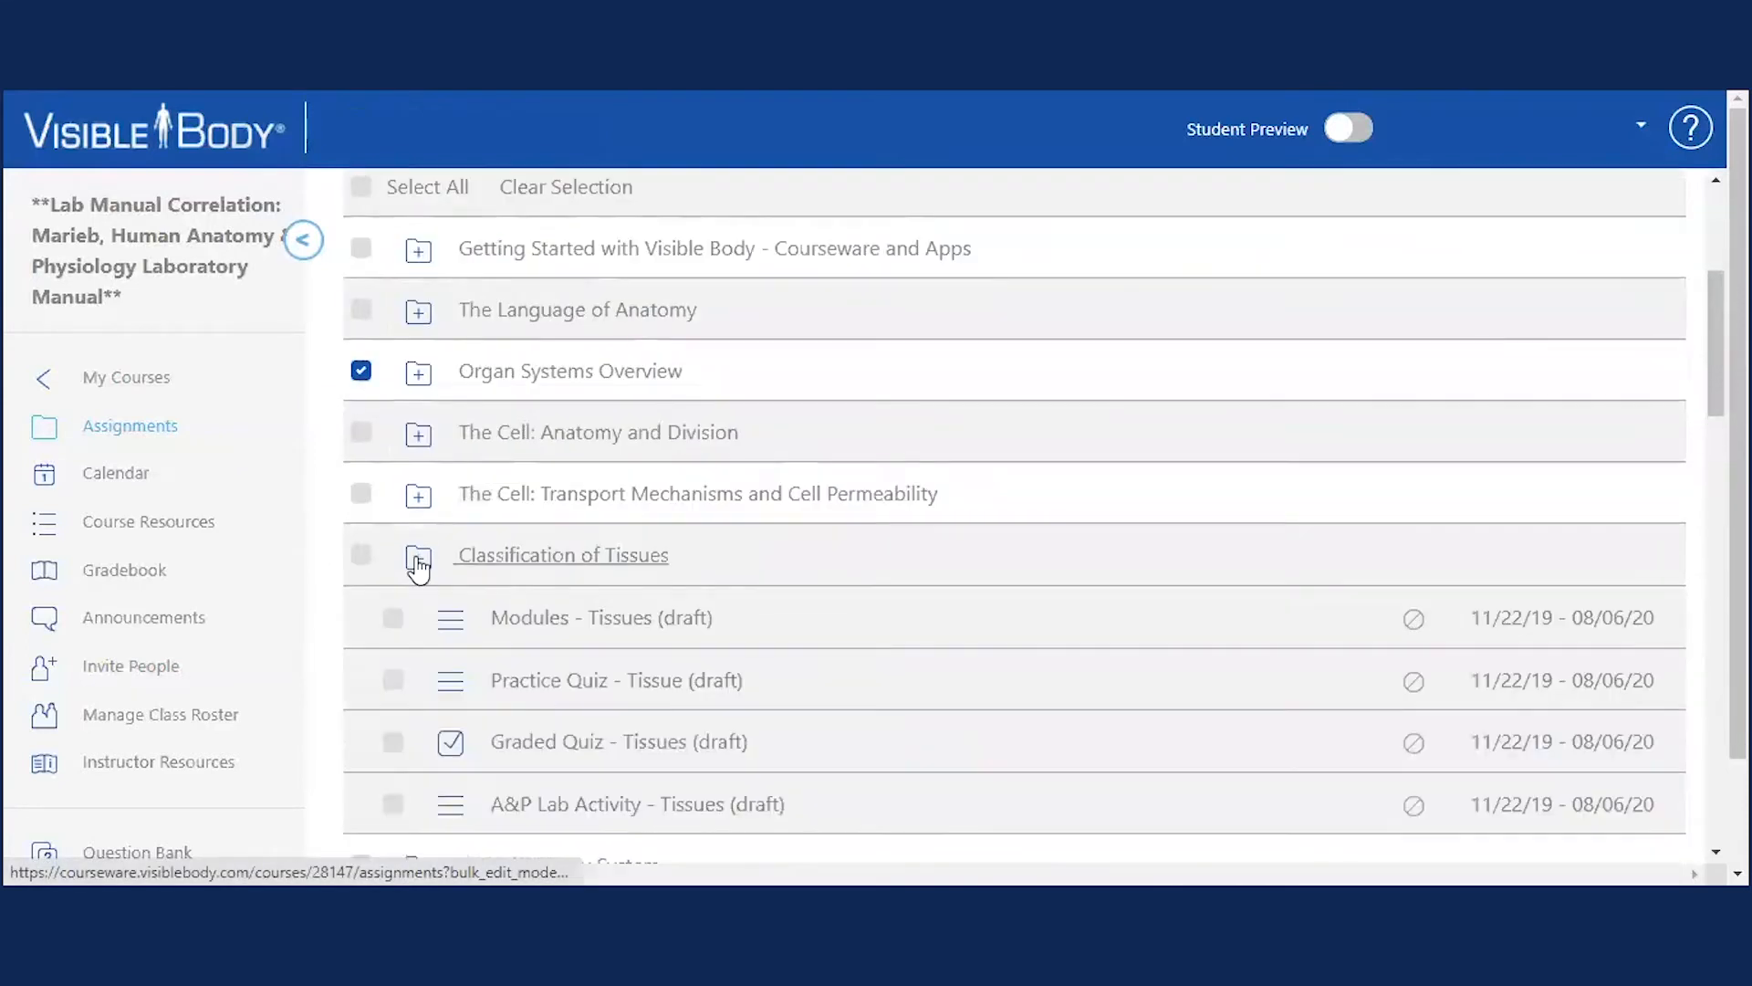
scroll(418, 566, "down", 2)
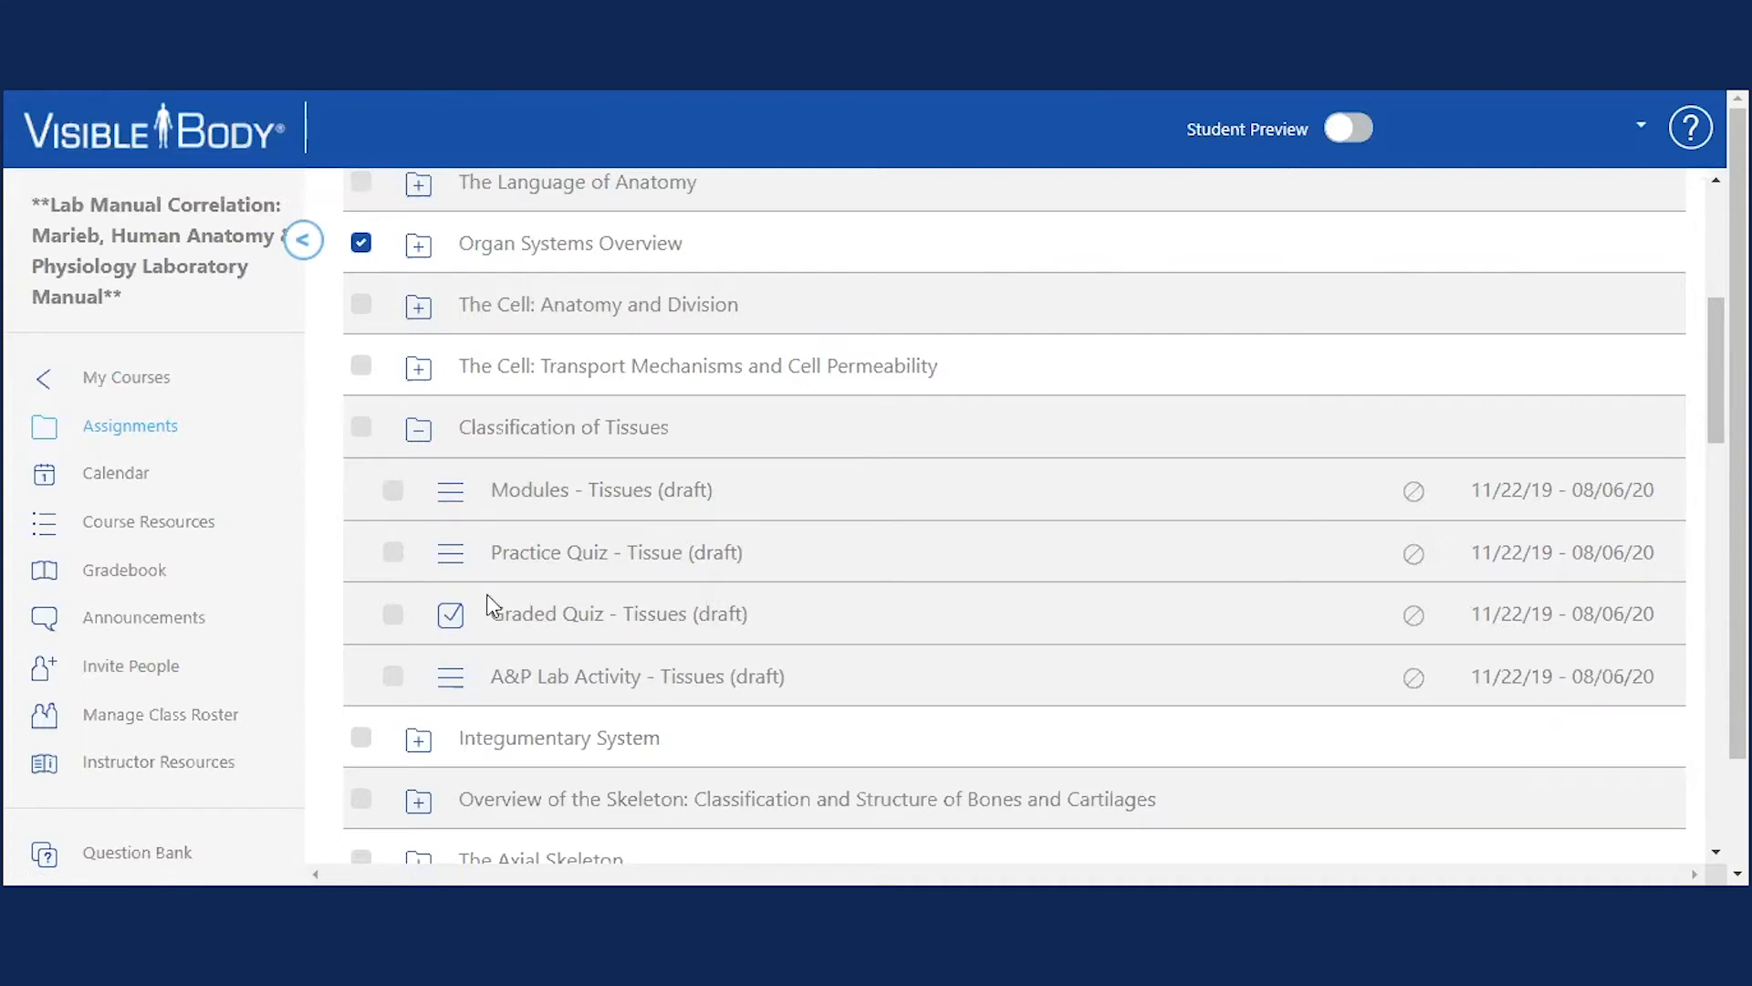
scroll(489, 605, "up", 5)
scroll(442, 603, "down", 1)
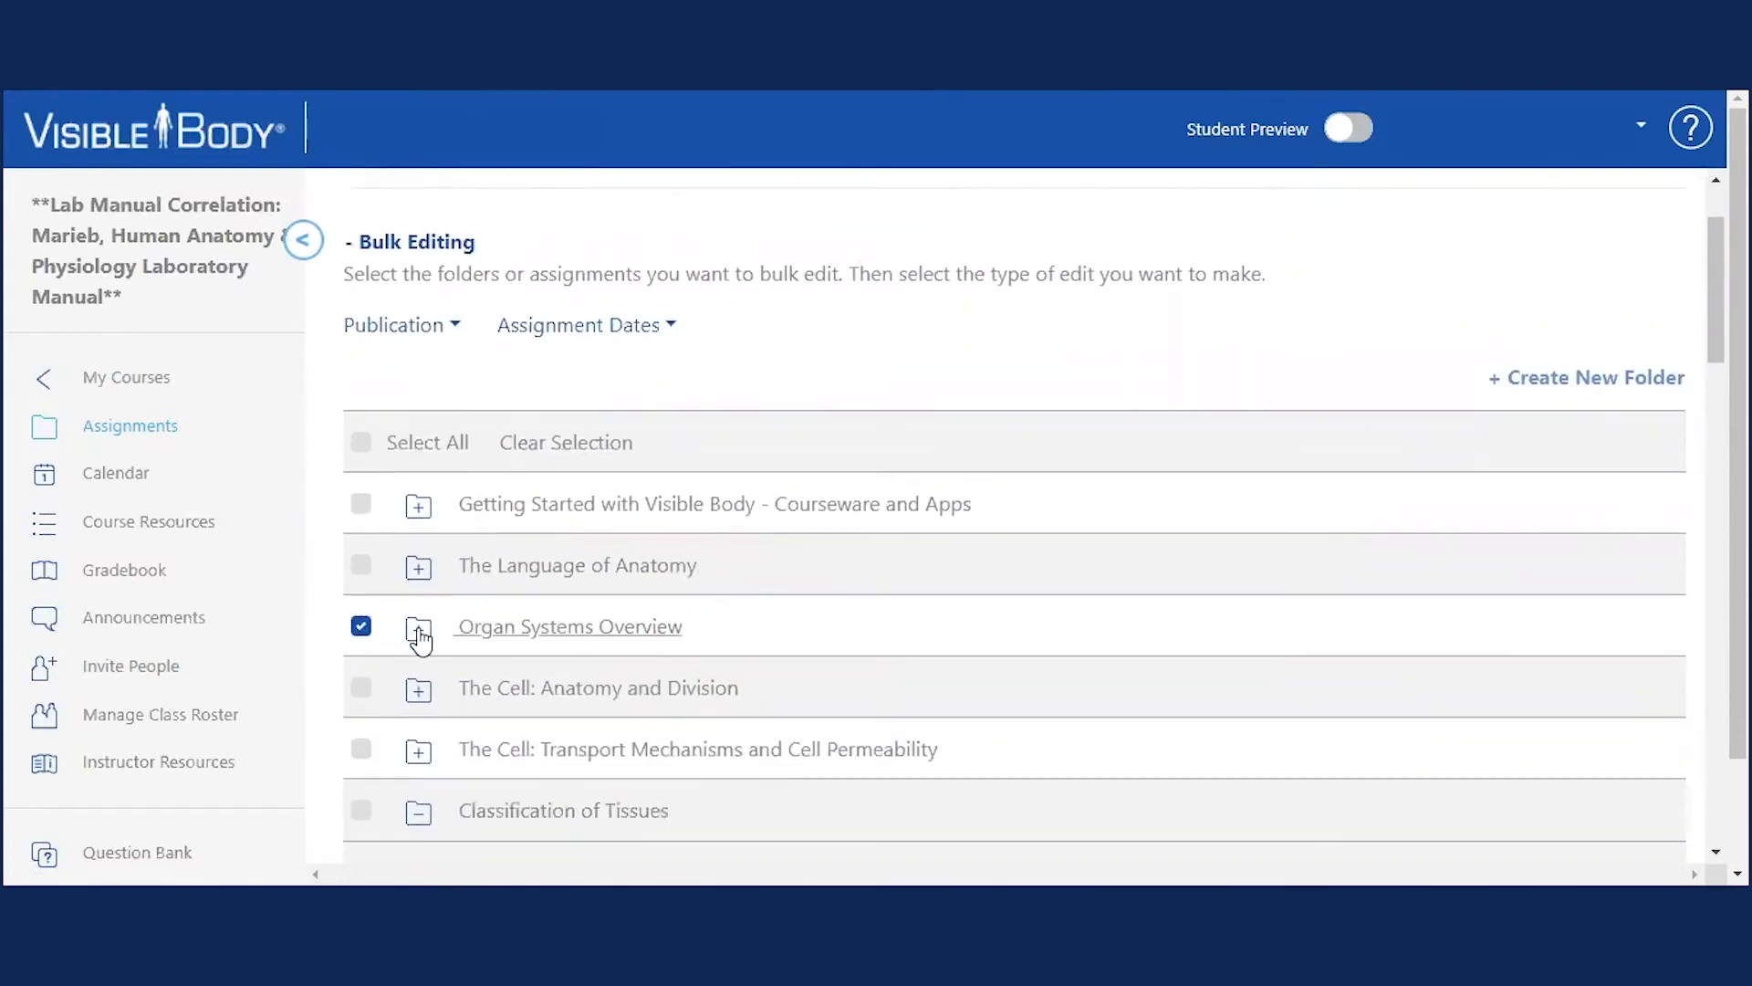
Expand Organ Systems Overview and publish its selected System Overviews assignment without sending an email notification.
left_click(419, 629)
scroll(393, 511, "down", 3)
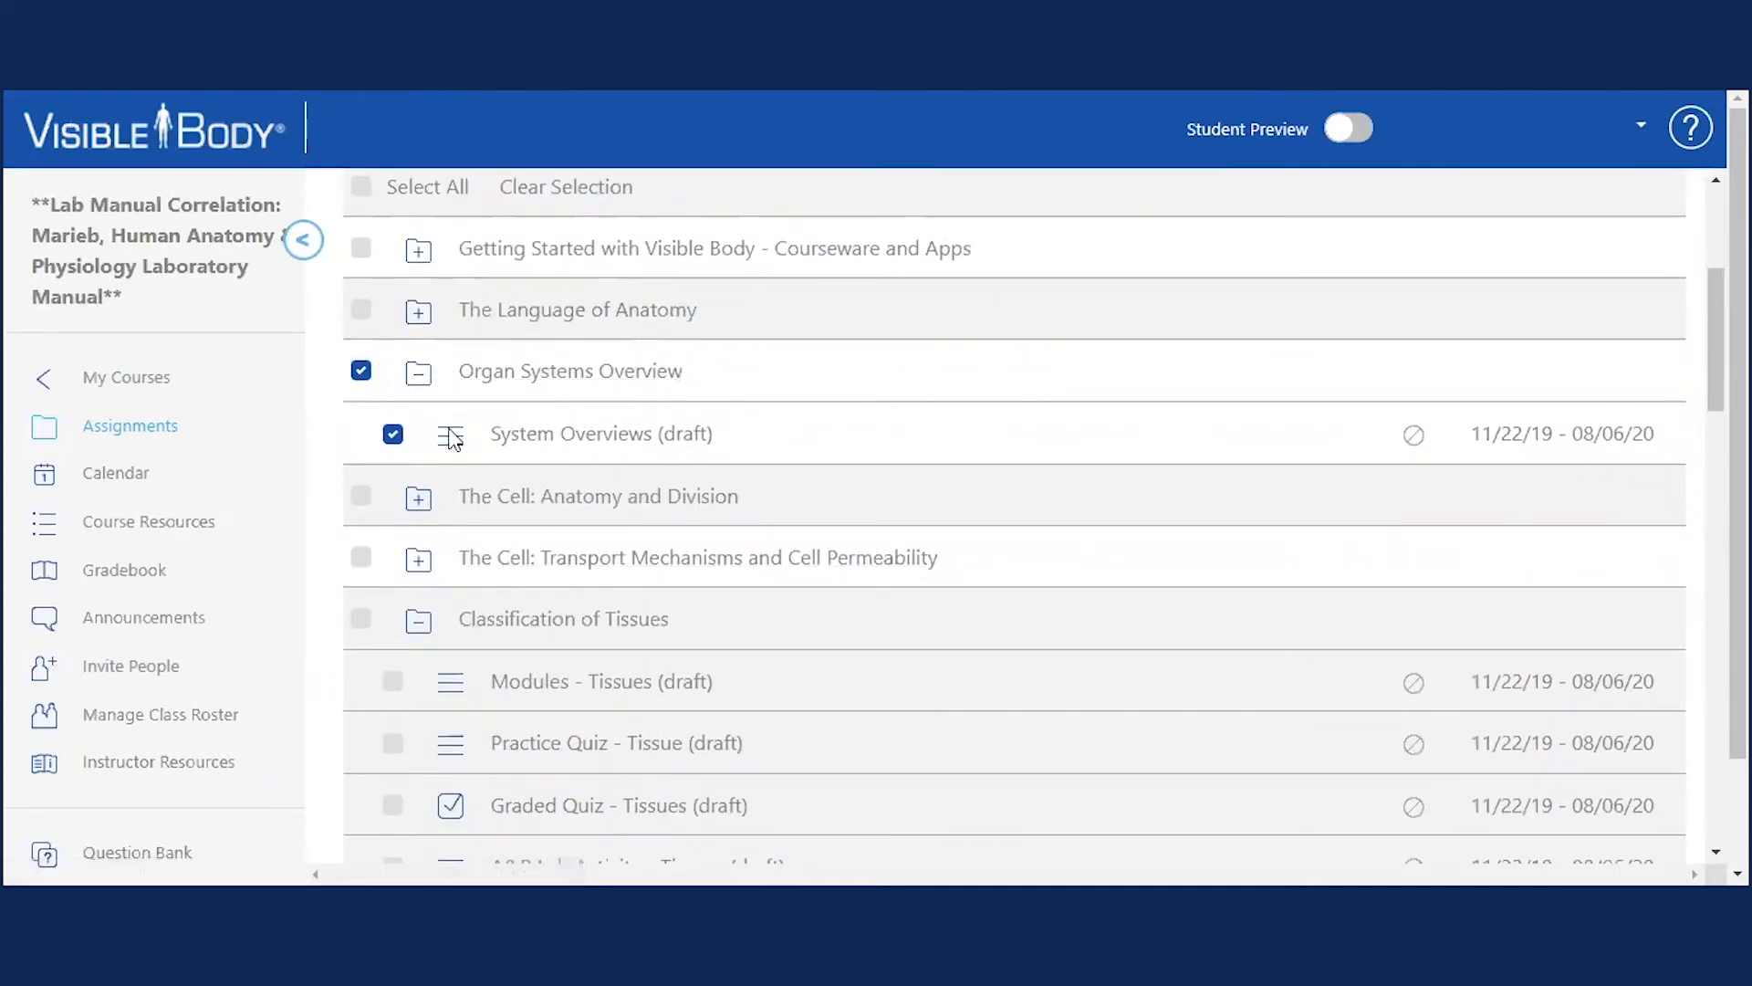
scroll(451, 439, "up", 4)
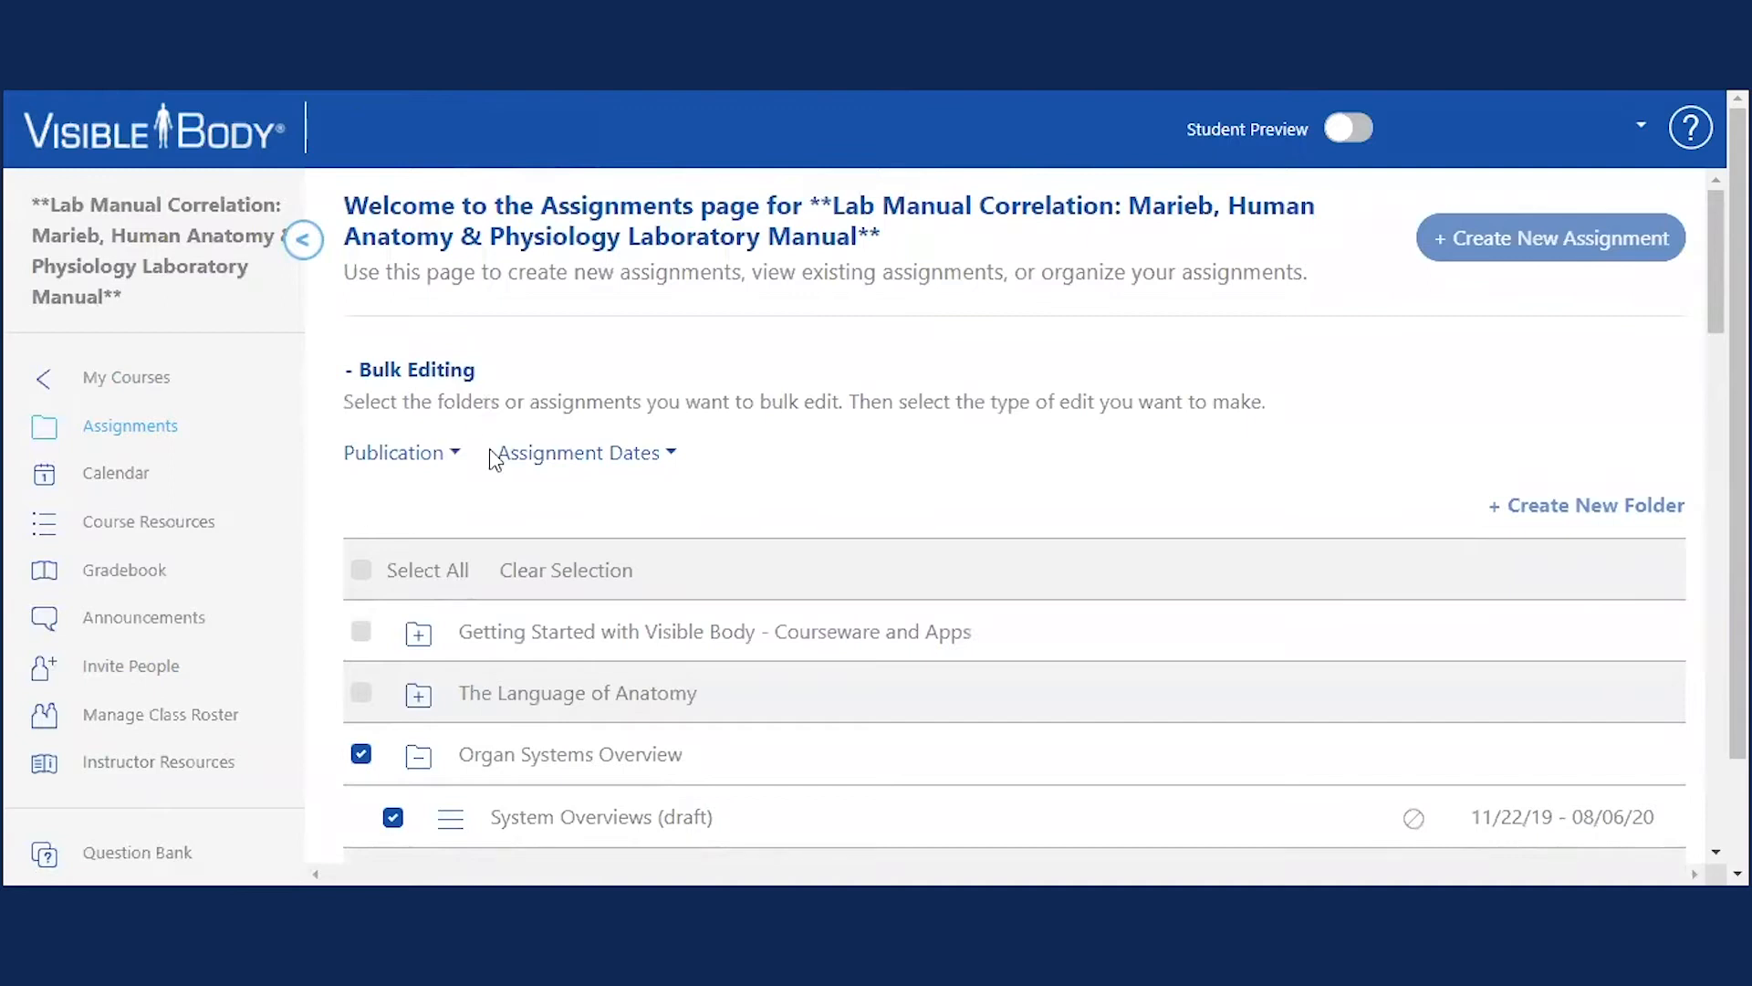
left_click(603, 455)
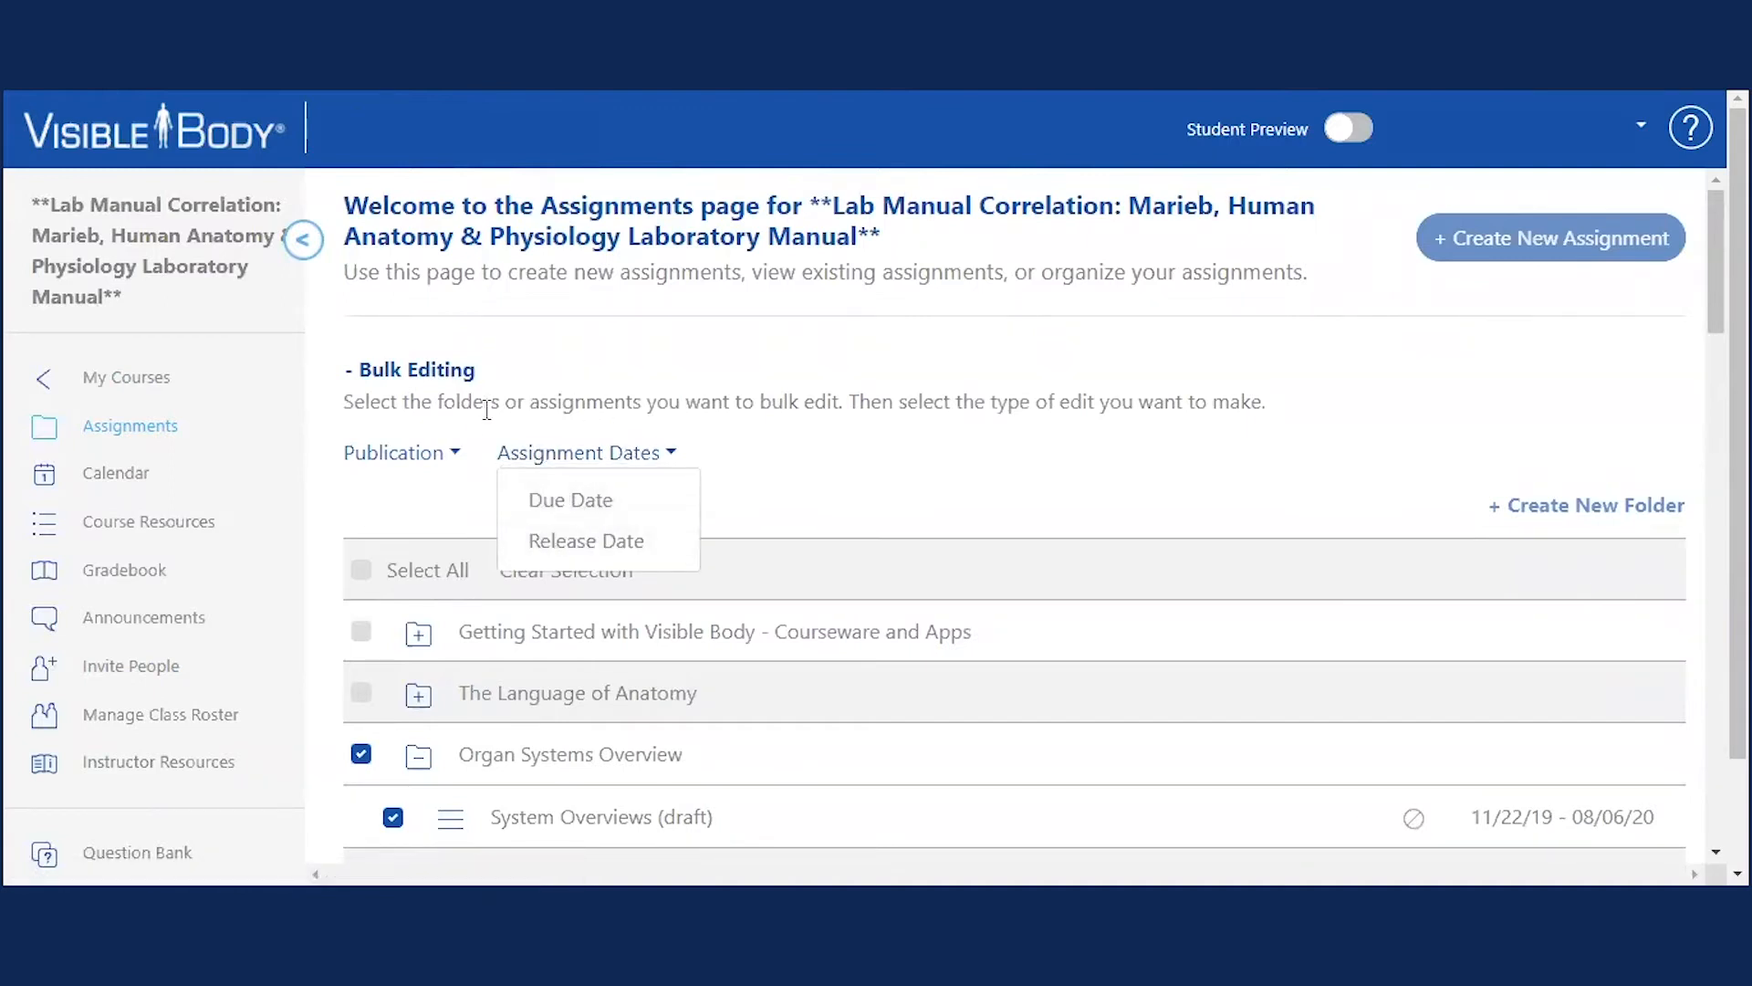
left_click(431, 455)
left_click(442, 501)
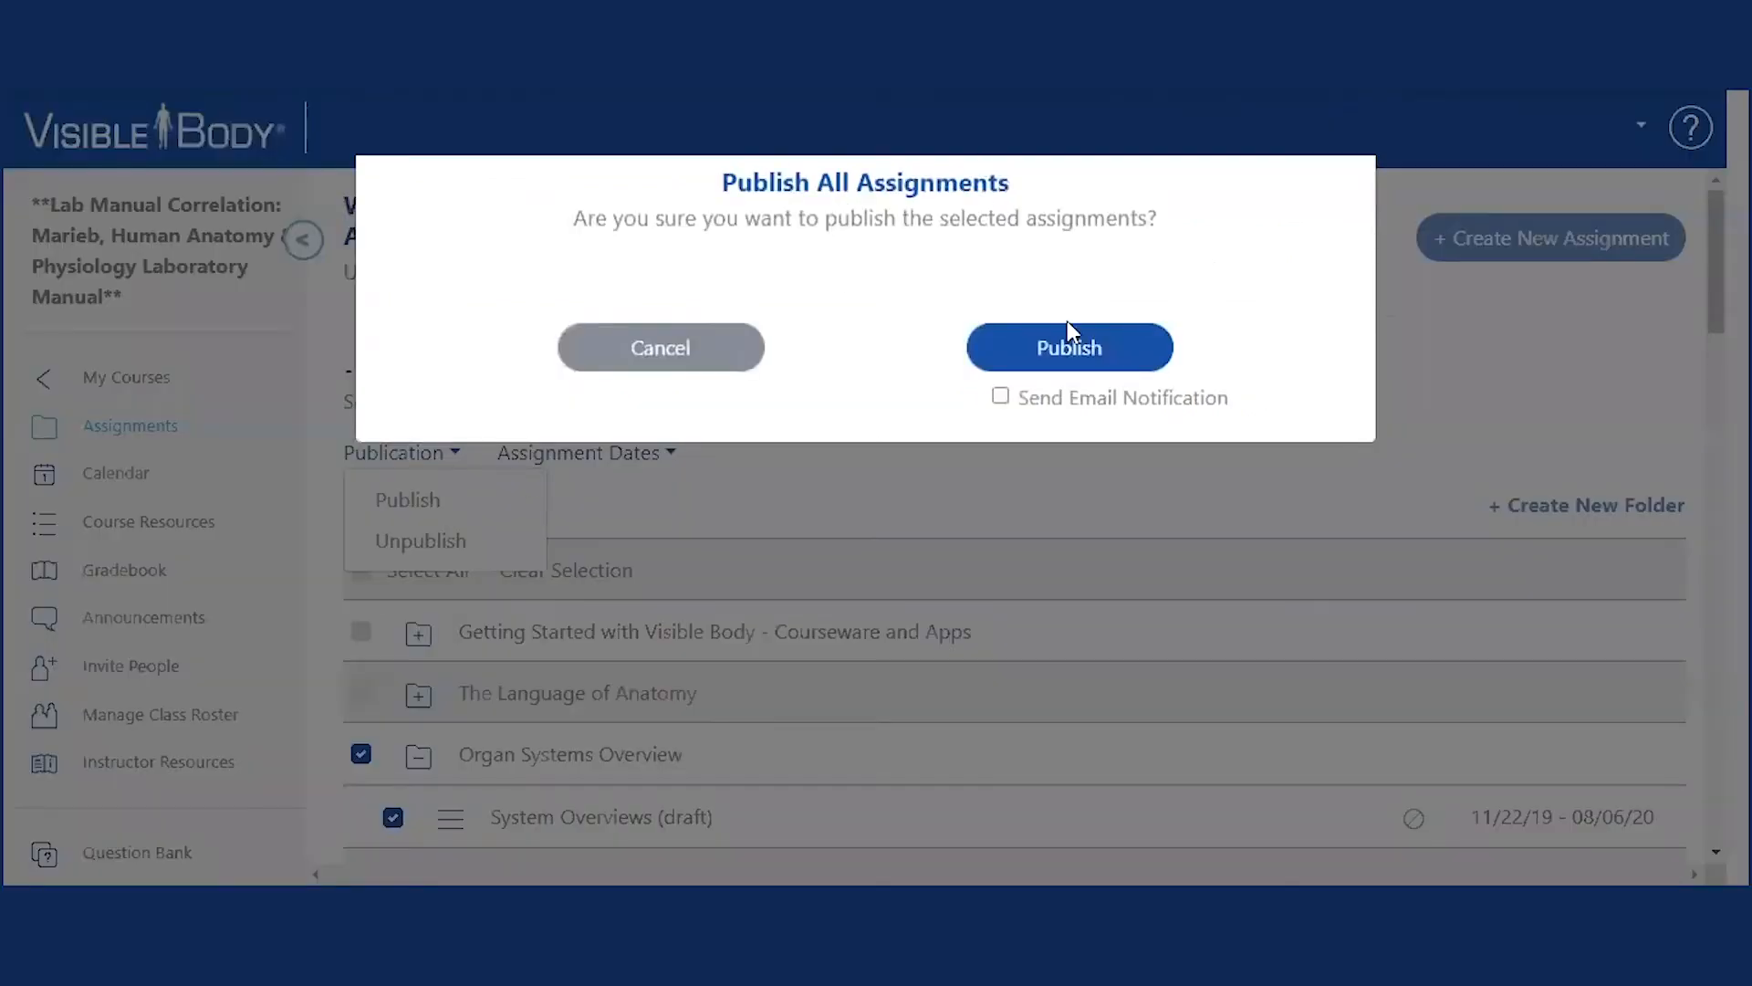
left_click(1093, 347)
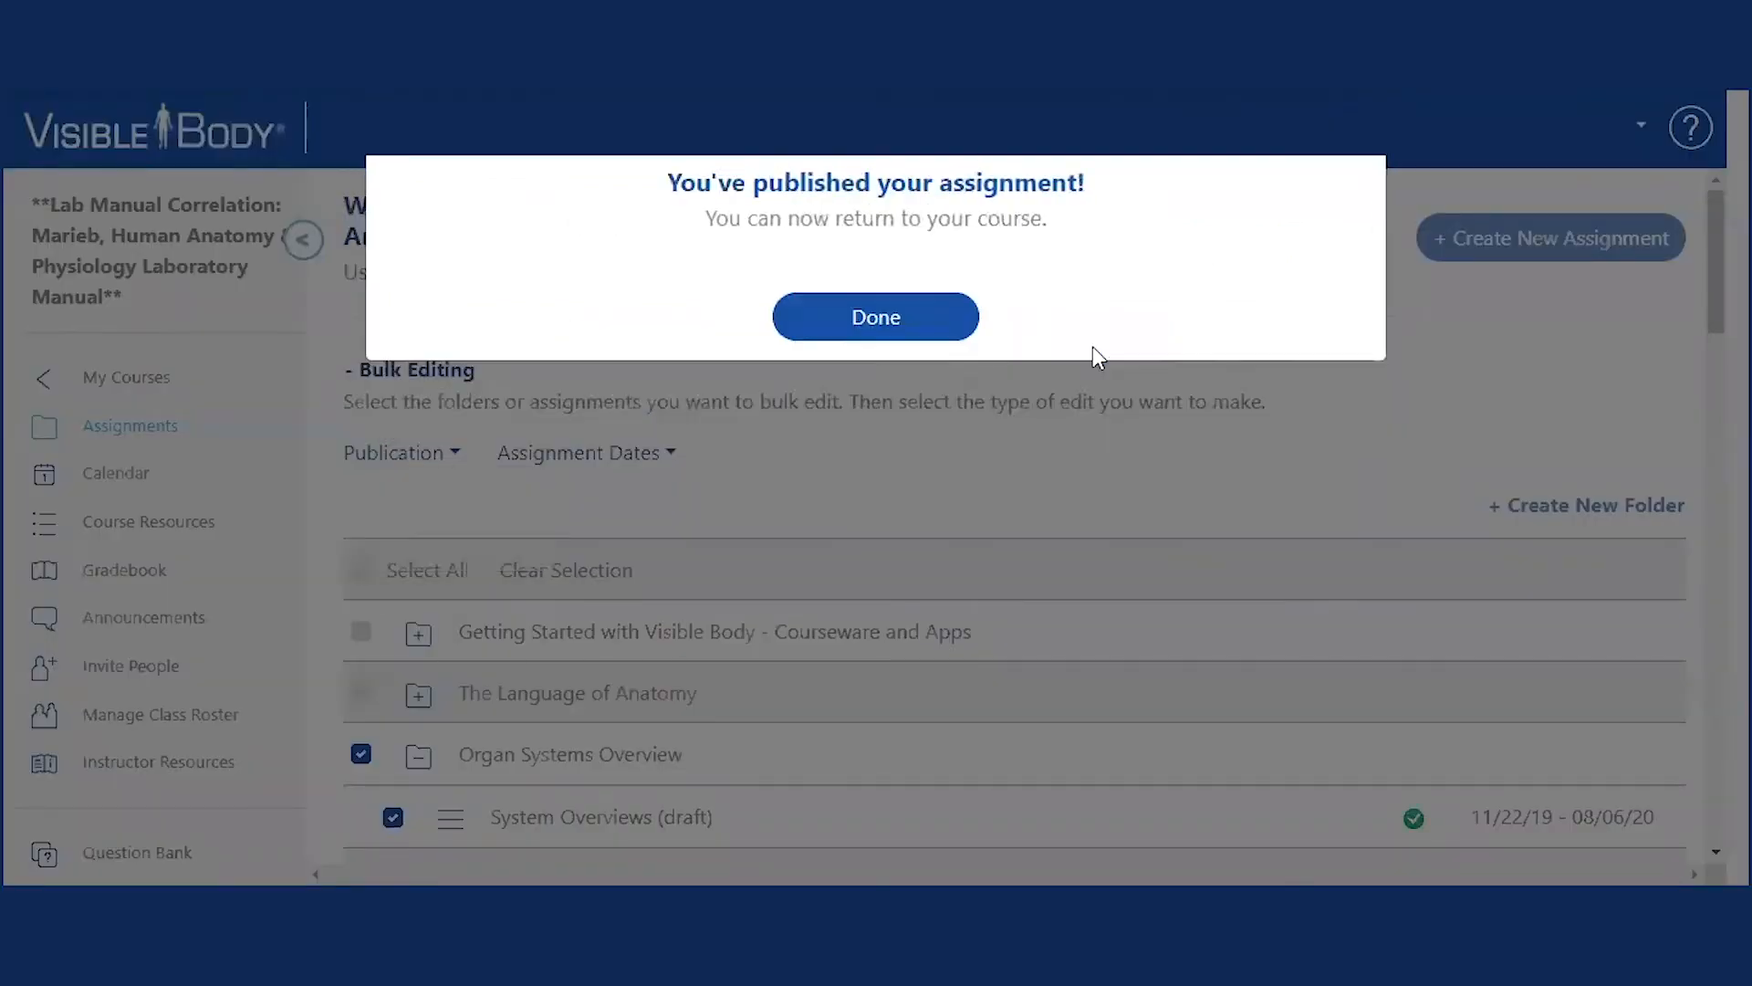
left_click(916, 314)
scroll(694, 288, "down", 1)
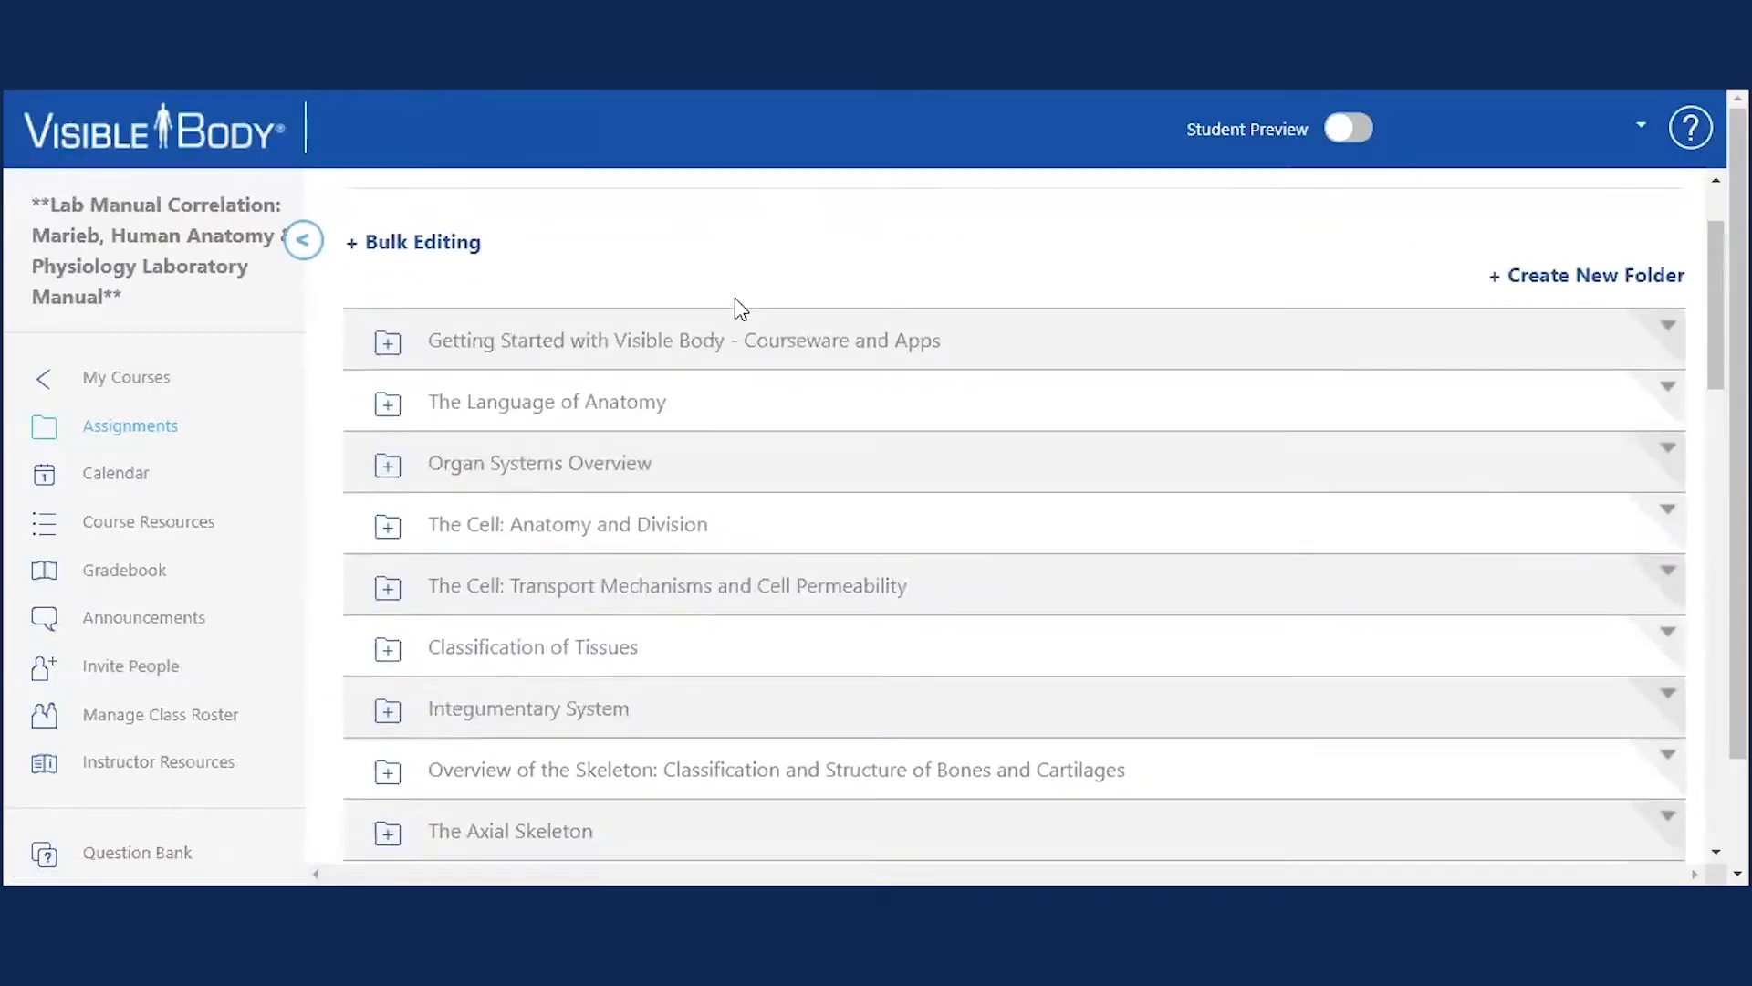
Compare the publication status of the assignments in The Language of Anatomy and Organ Systems Overview folders.
left_click(604, 402)
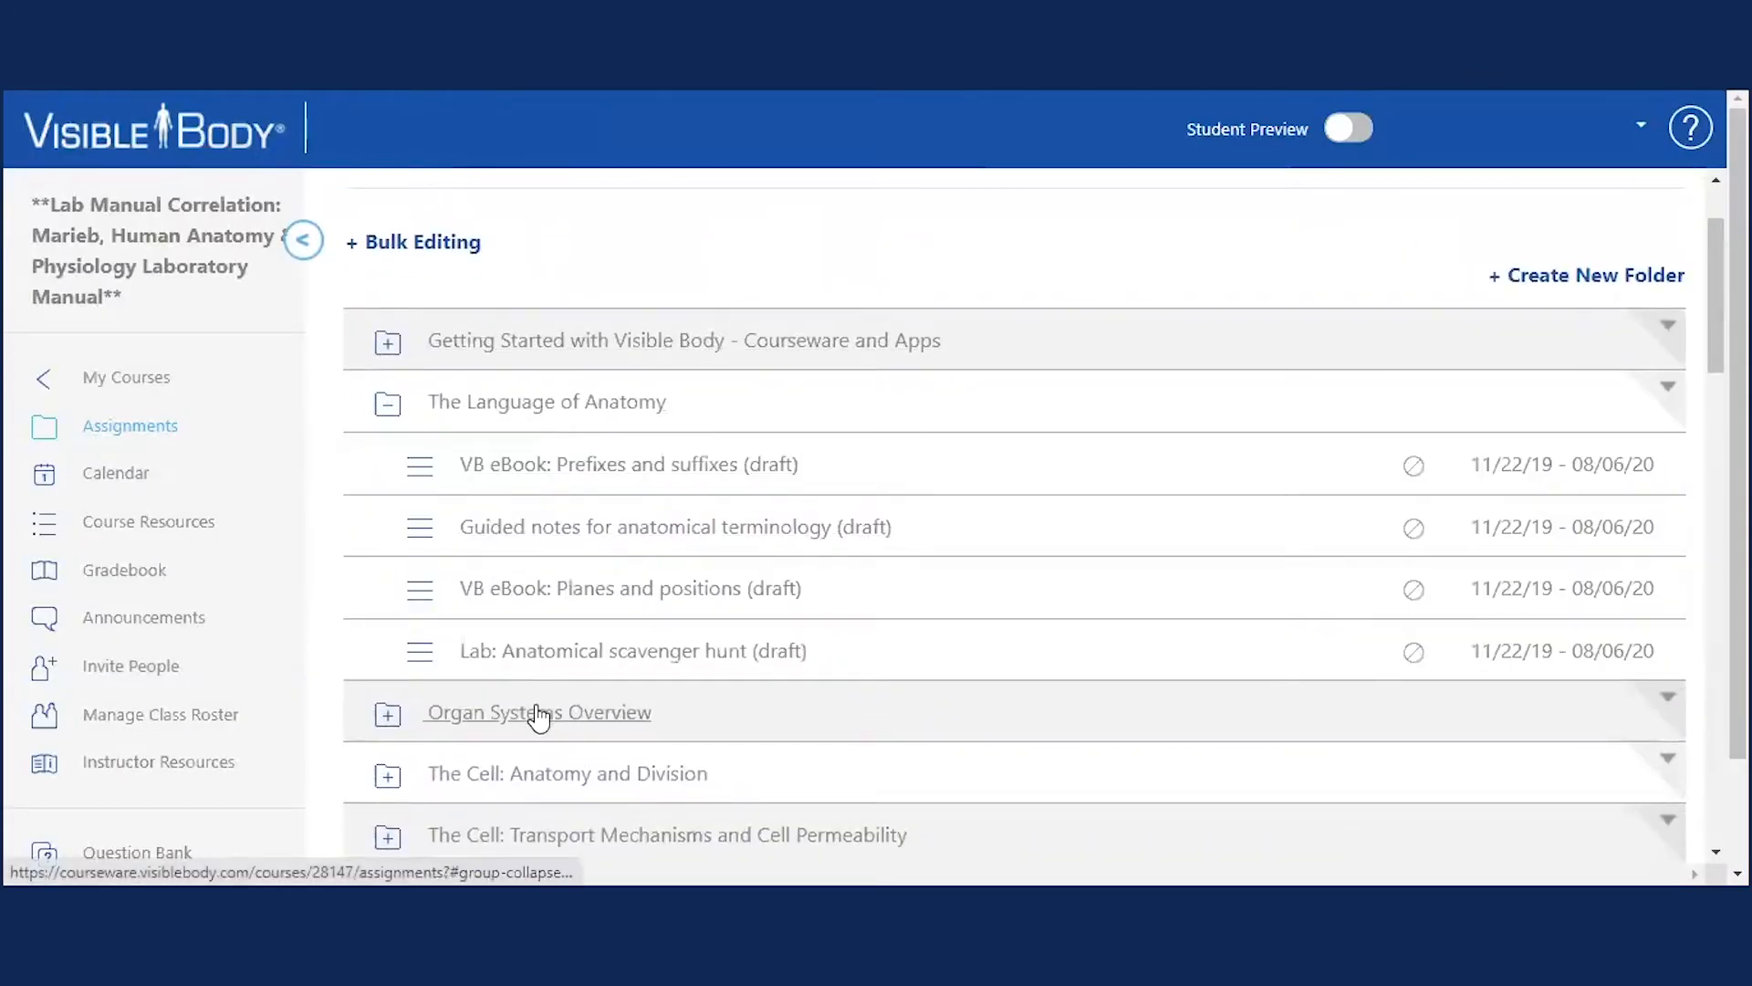
left_click(539, 712)
scroll(559, 594, "down", 2)
scroll(575, 546, "up", 1)
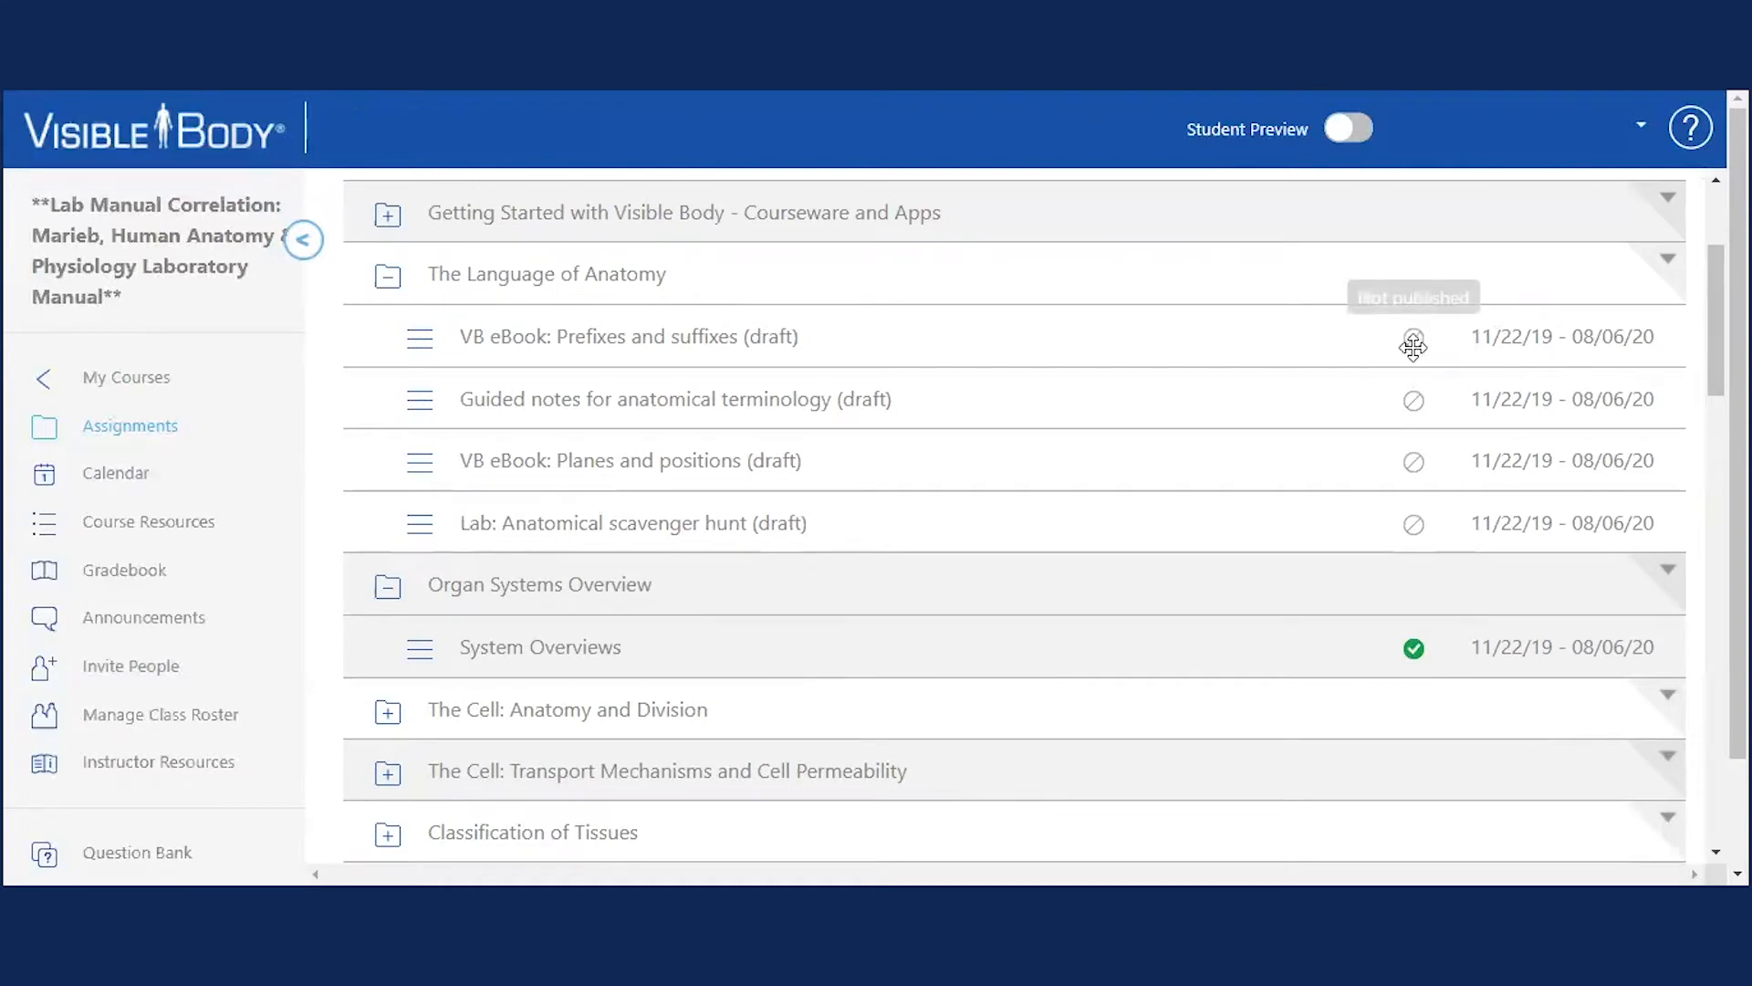
scroll(728, 547, "up", 3)
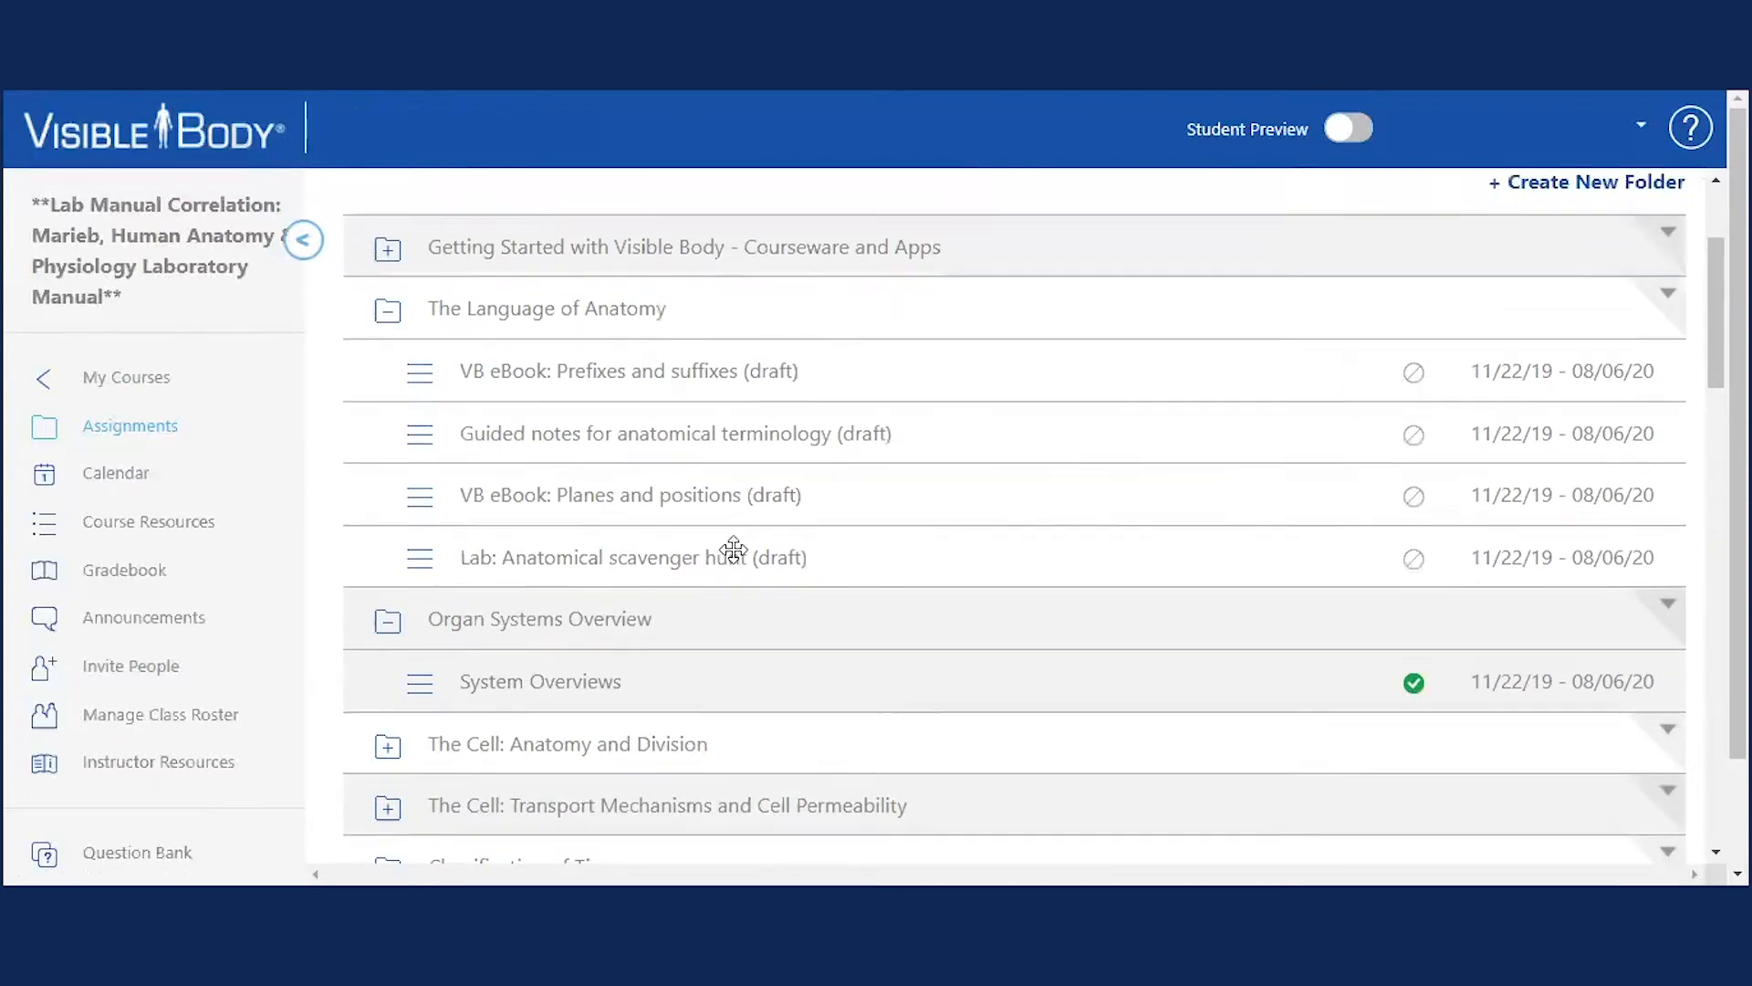
Turn on Student Preview, check the Organ Systems Overview folder as students see it, and return to the instructor view.
left_click(1349, 129)
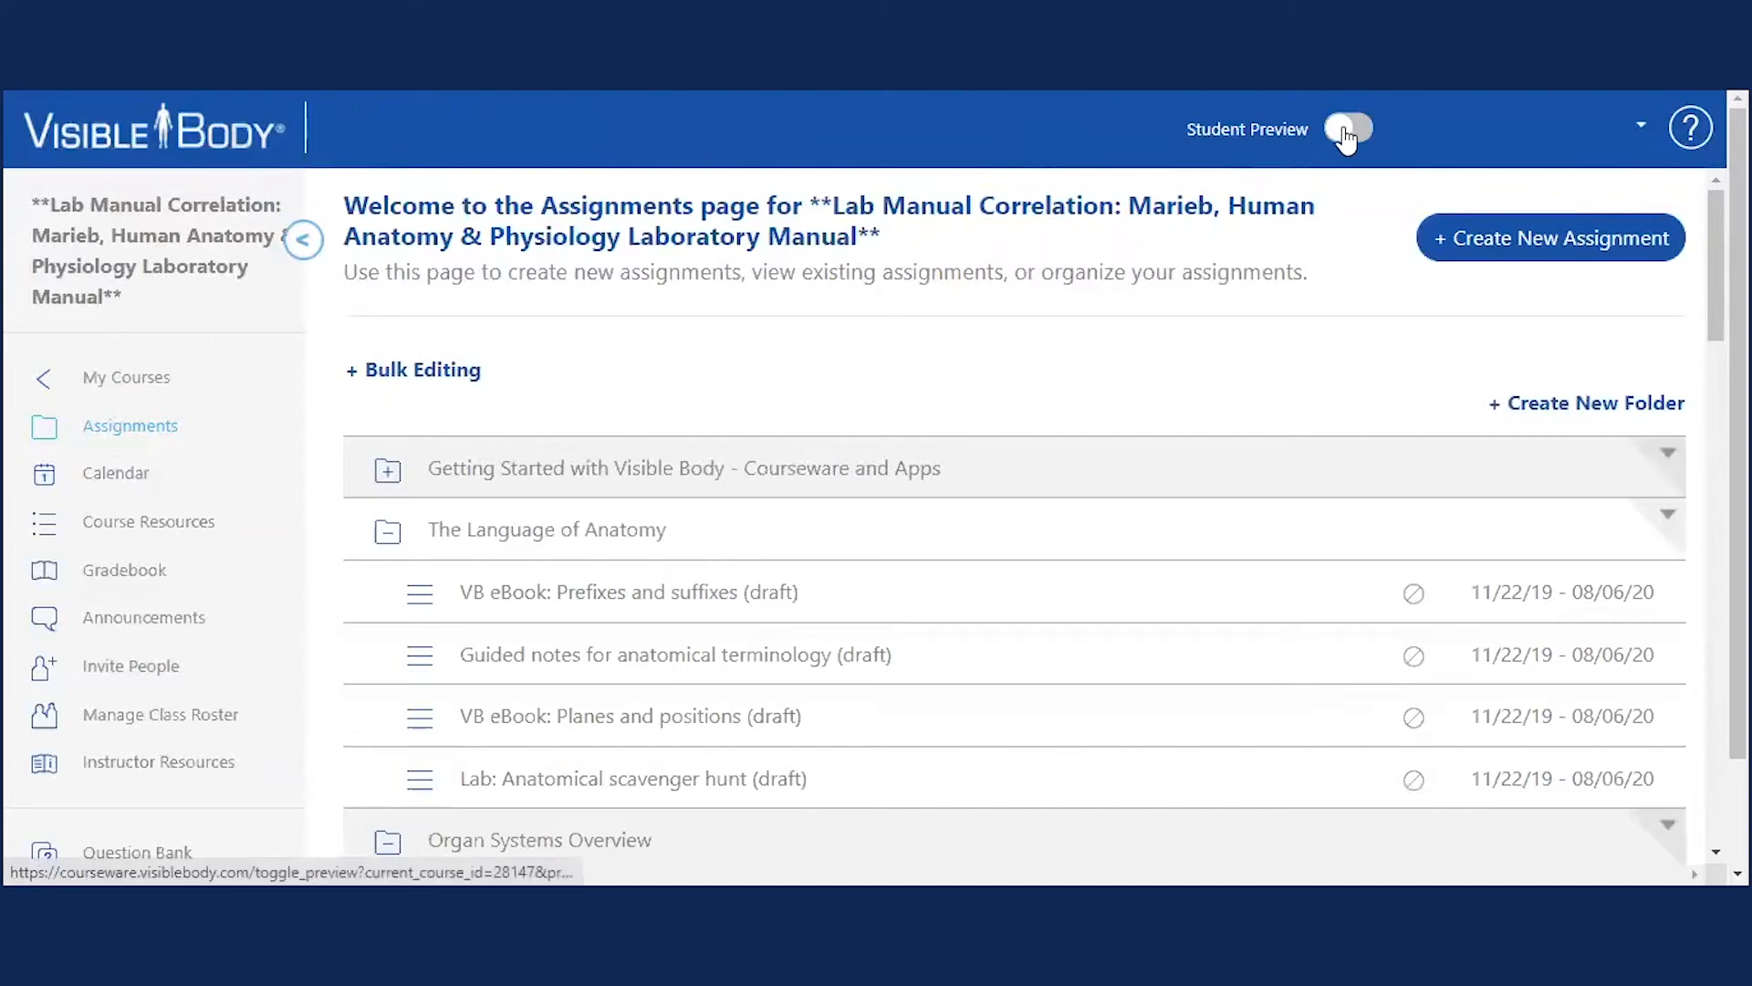
left_click(583, 407)
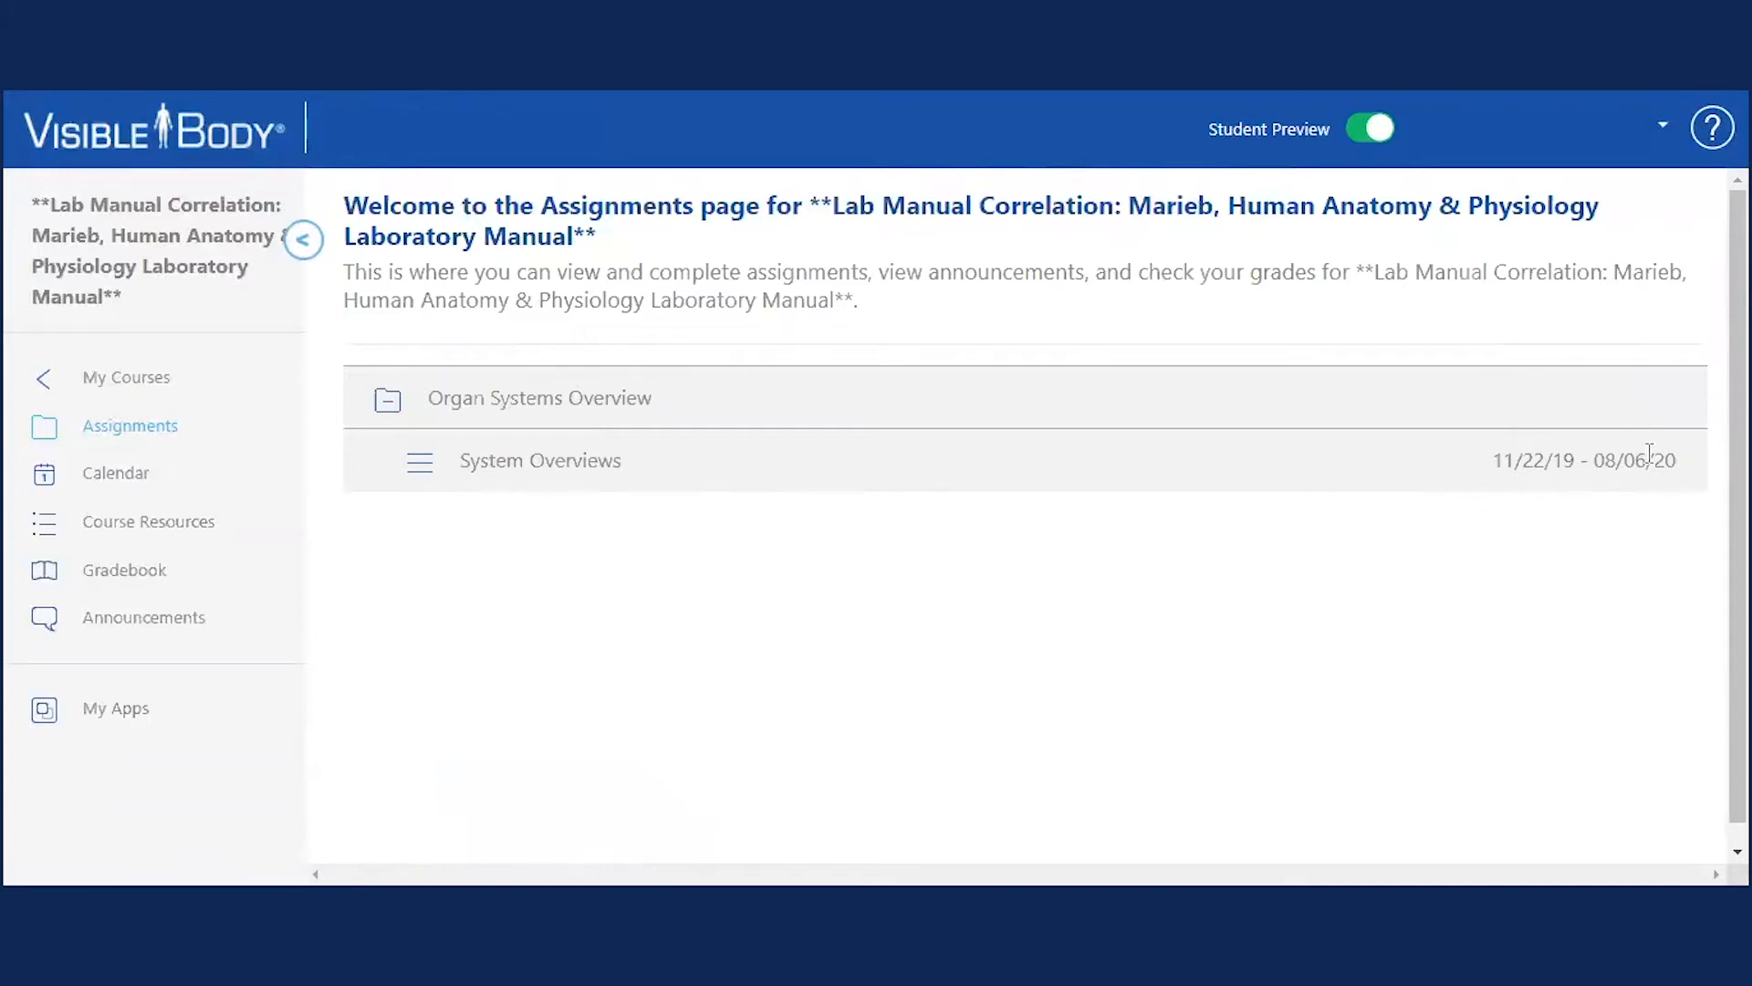
left_click(545, 398)
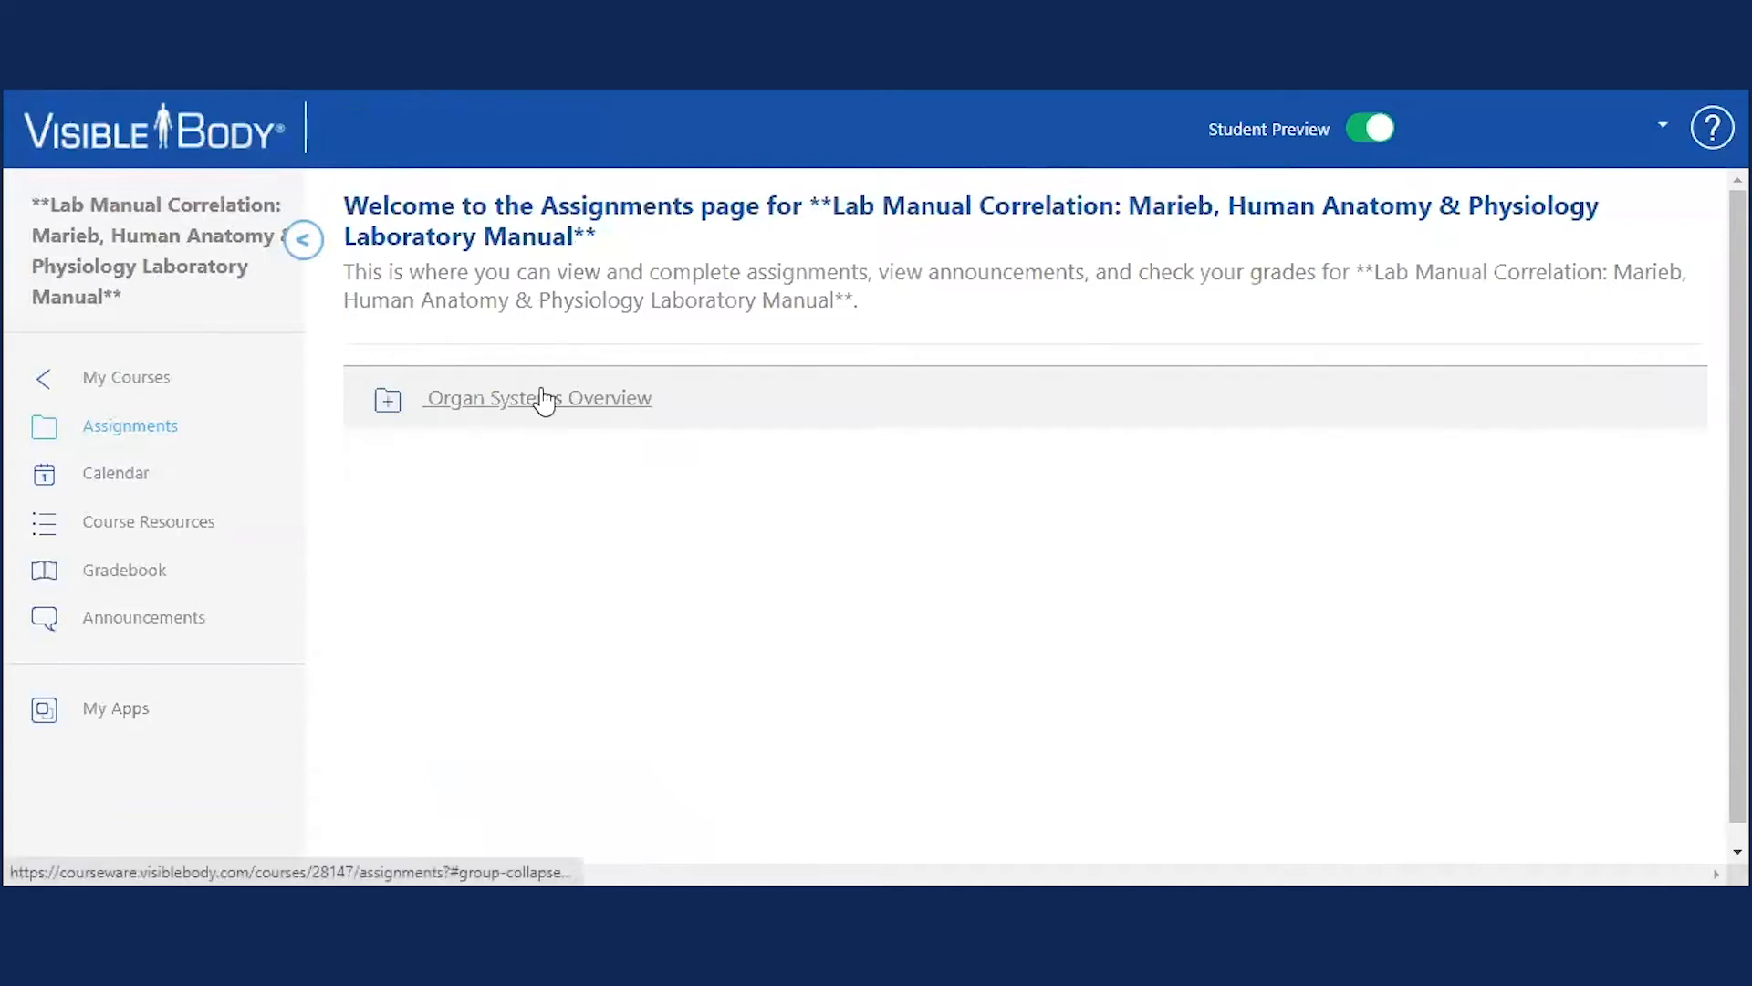
left_click(1371, 132)
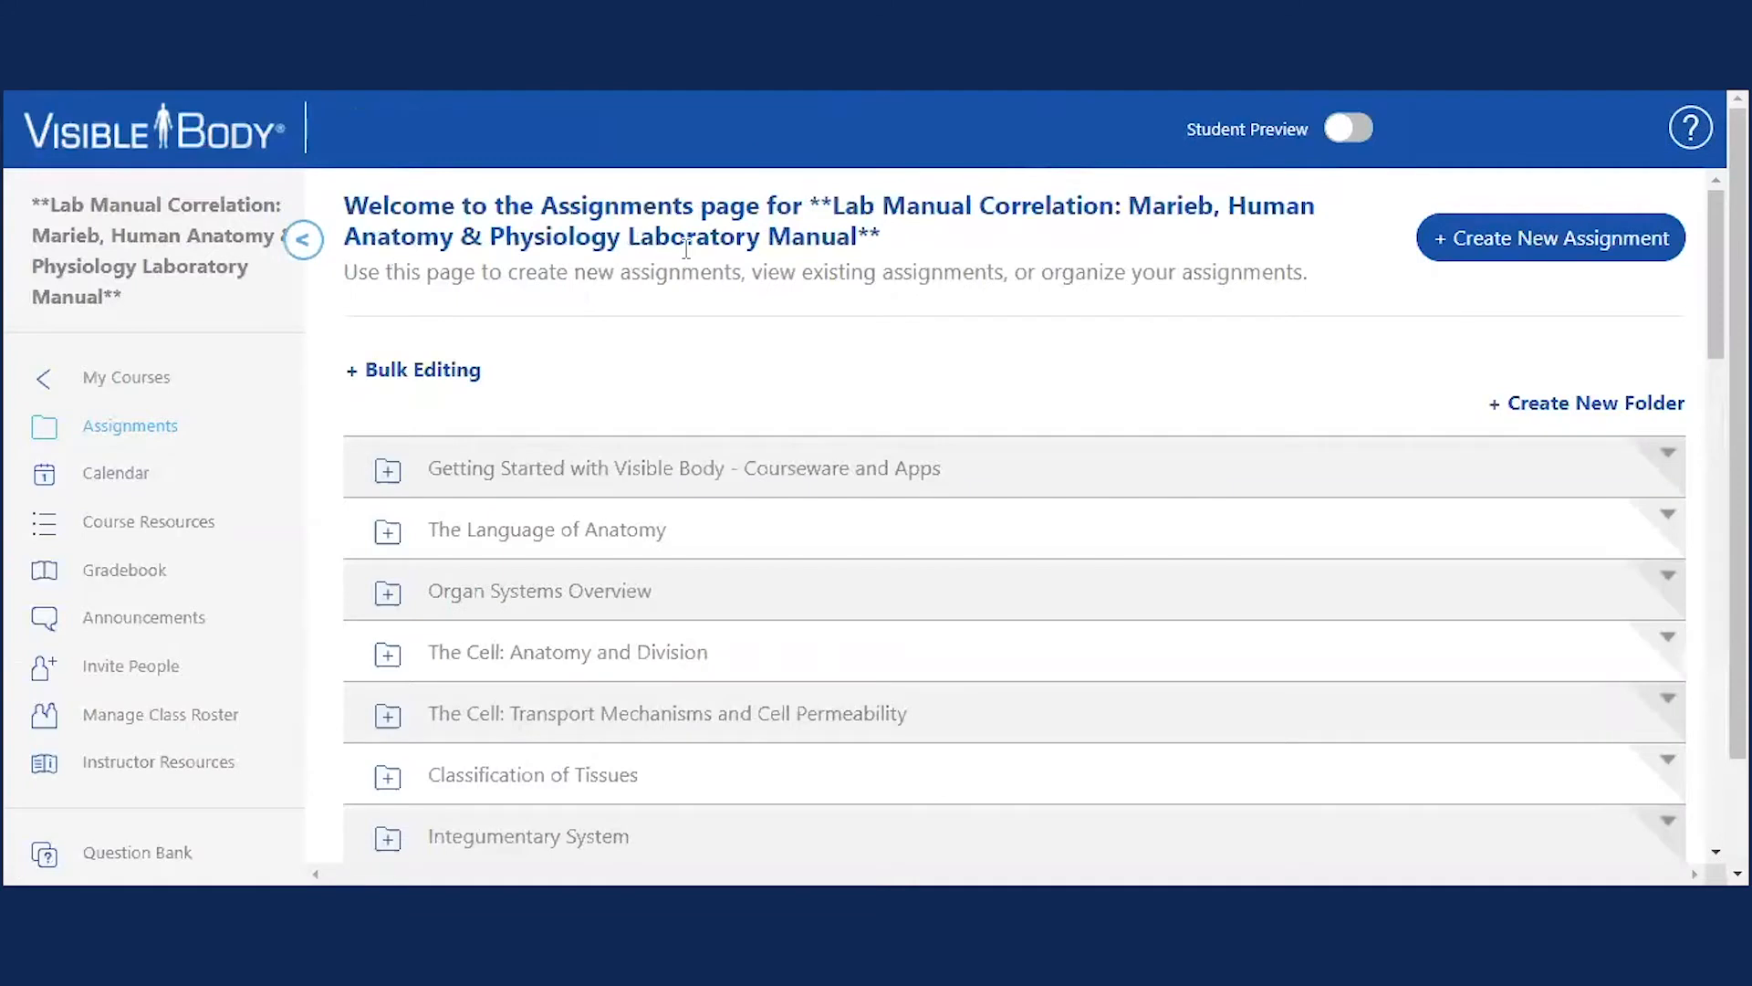
Examine the assignments inside Classification of Tissues, and browse the remaining folders down to Surface Anatomy Roundup.
scroll(686, 246, "down", 1)
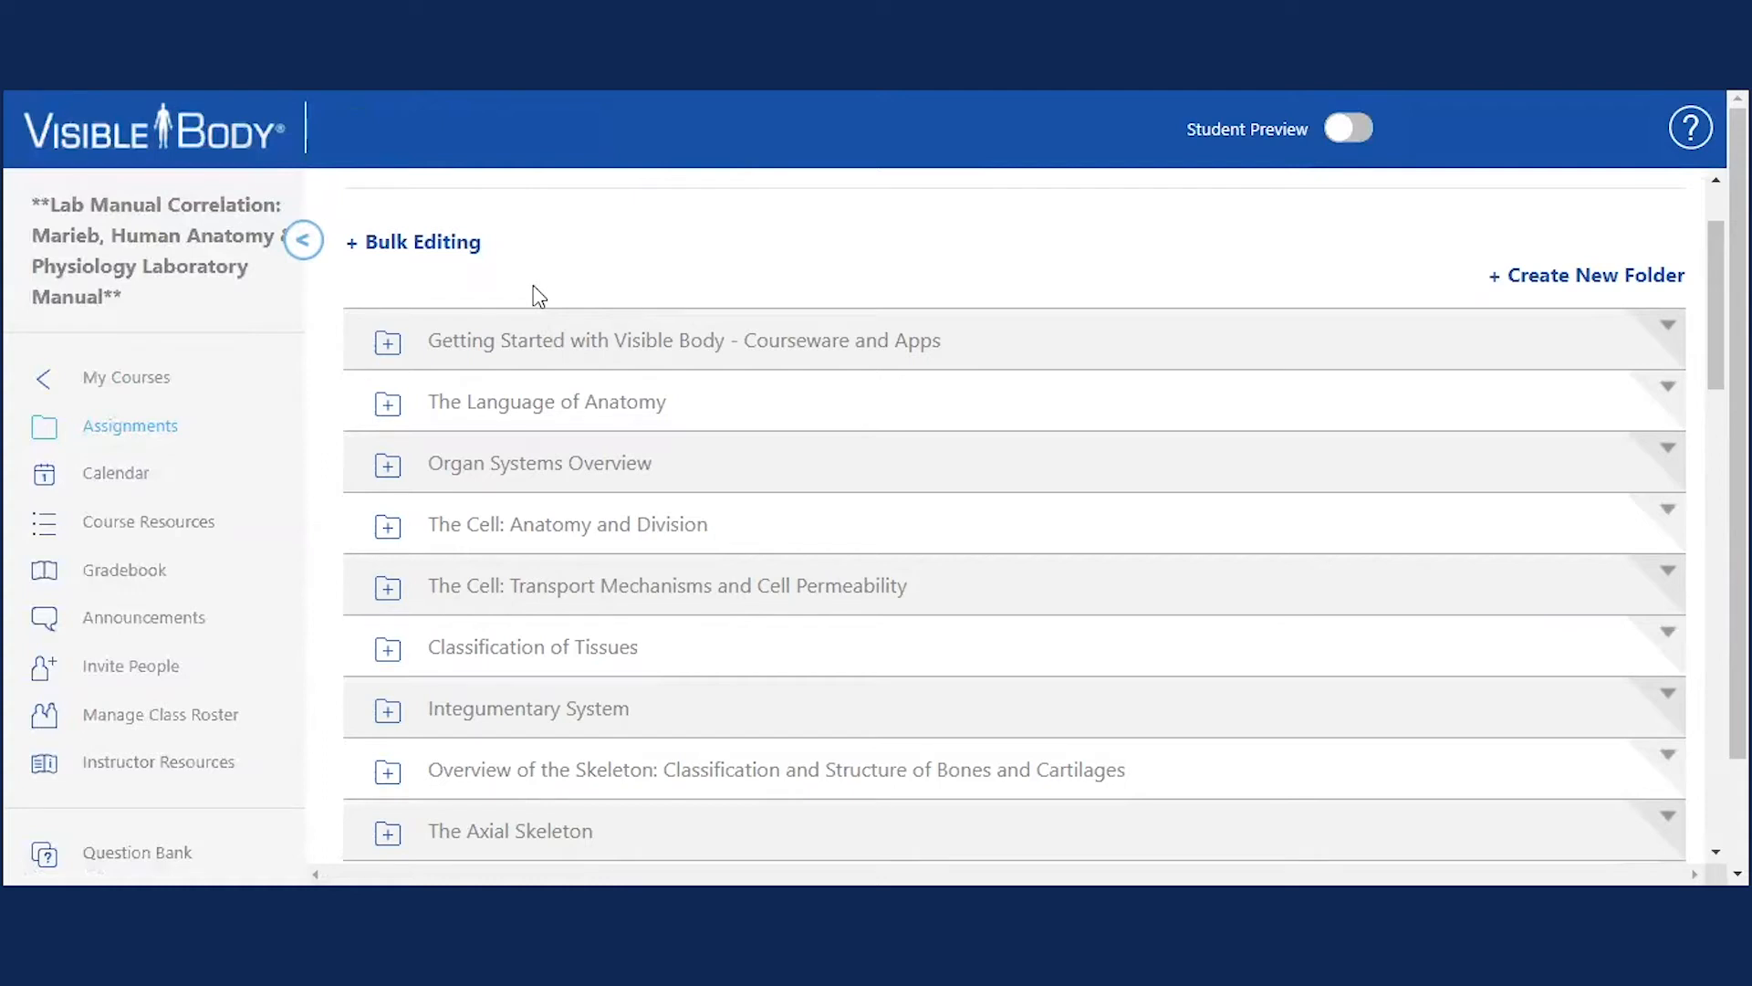
scroll(537, 298, "down", 1)
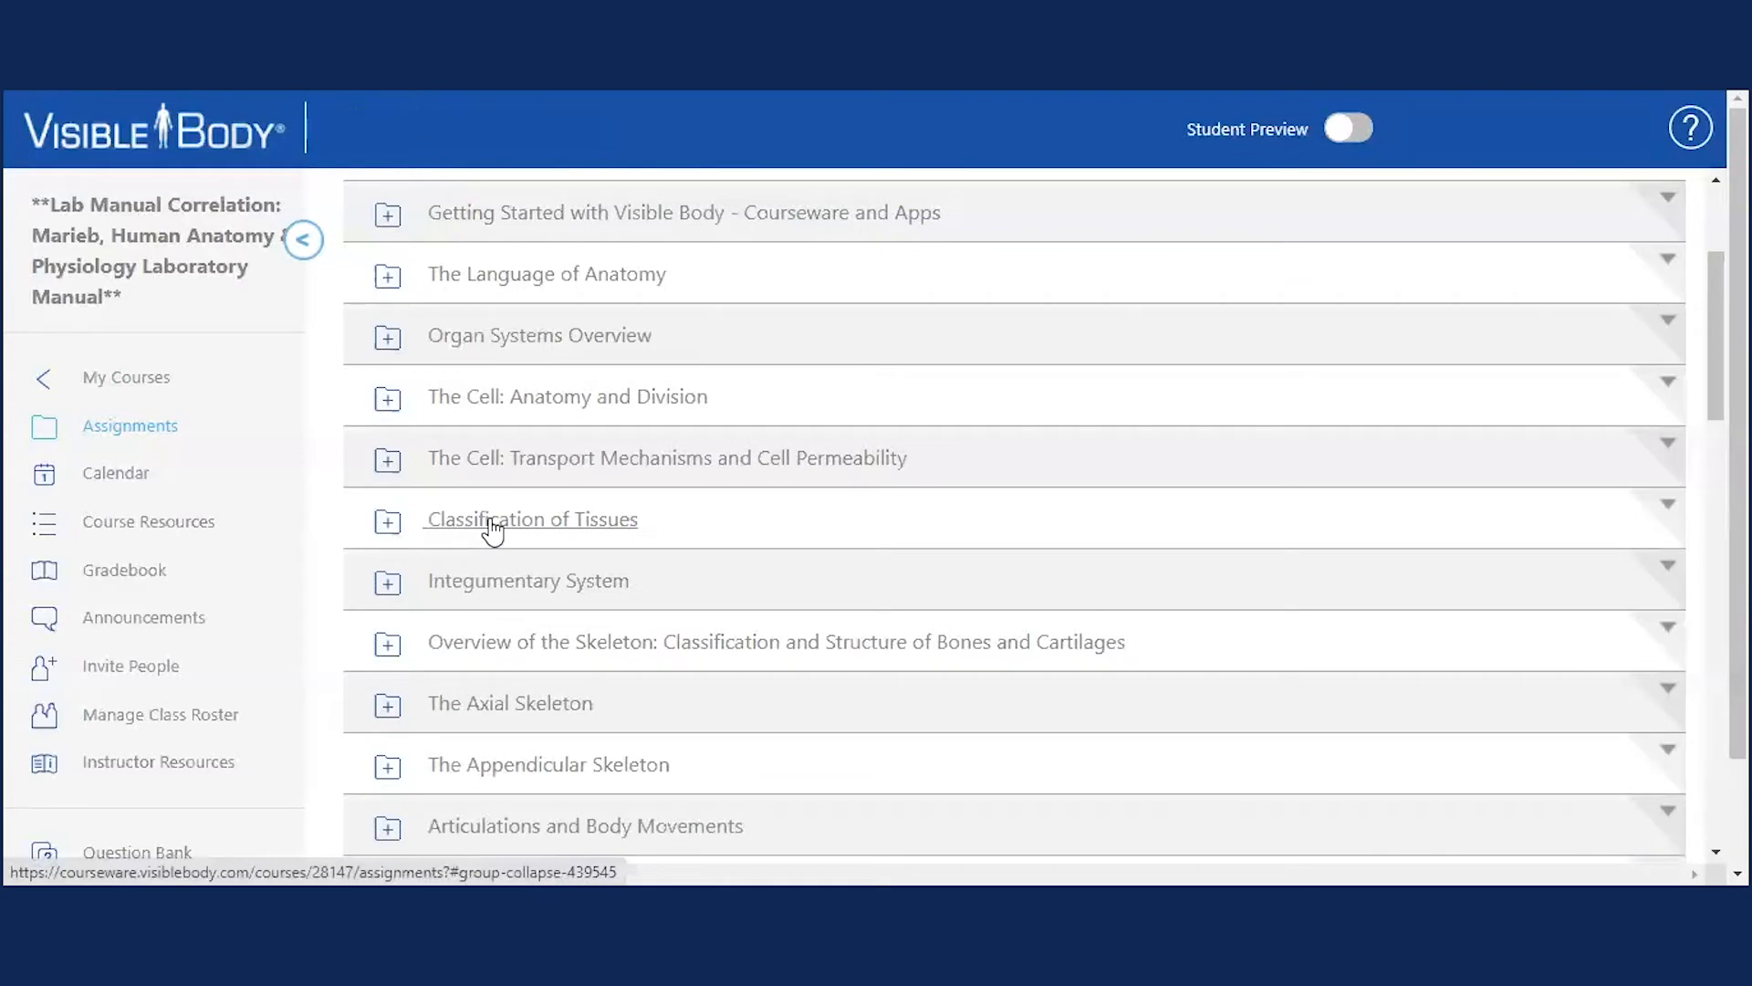
left_click(492, 524)
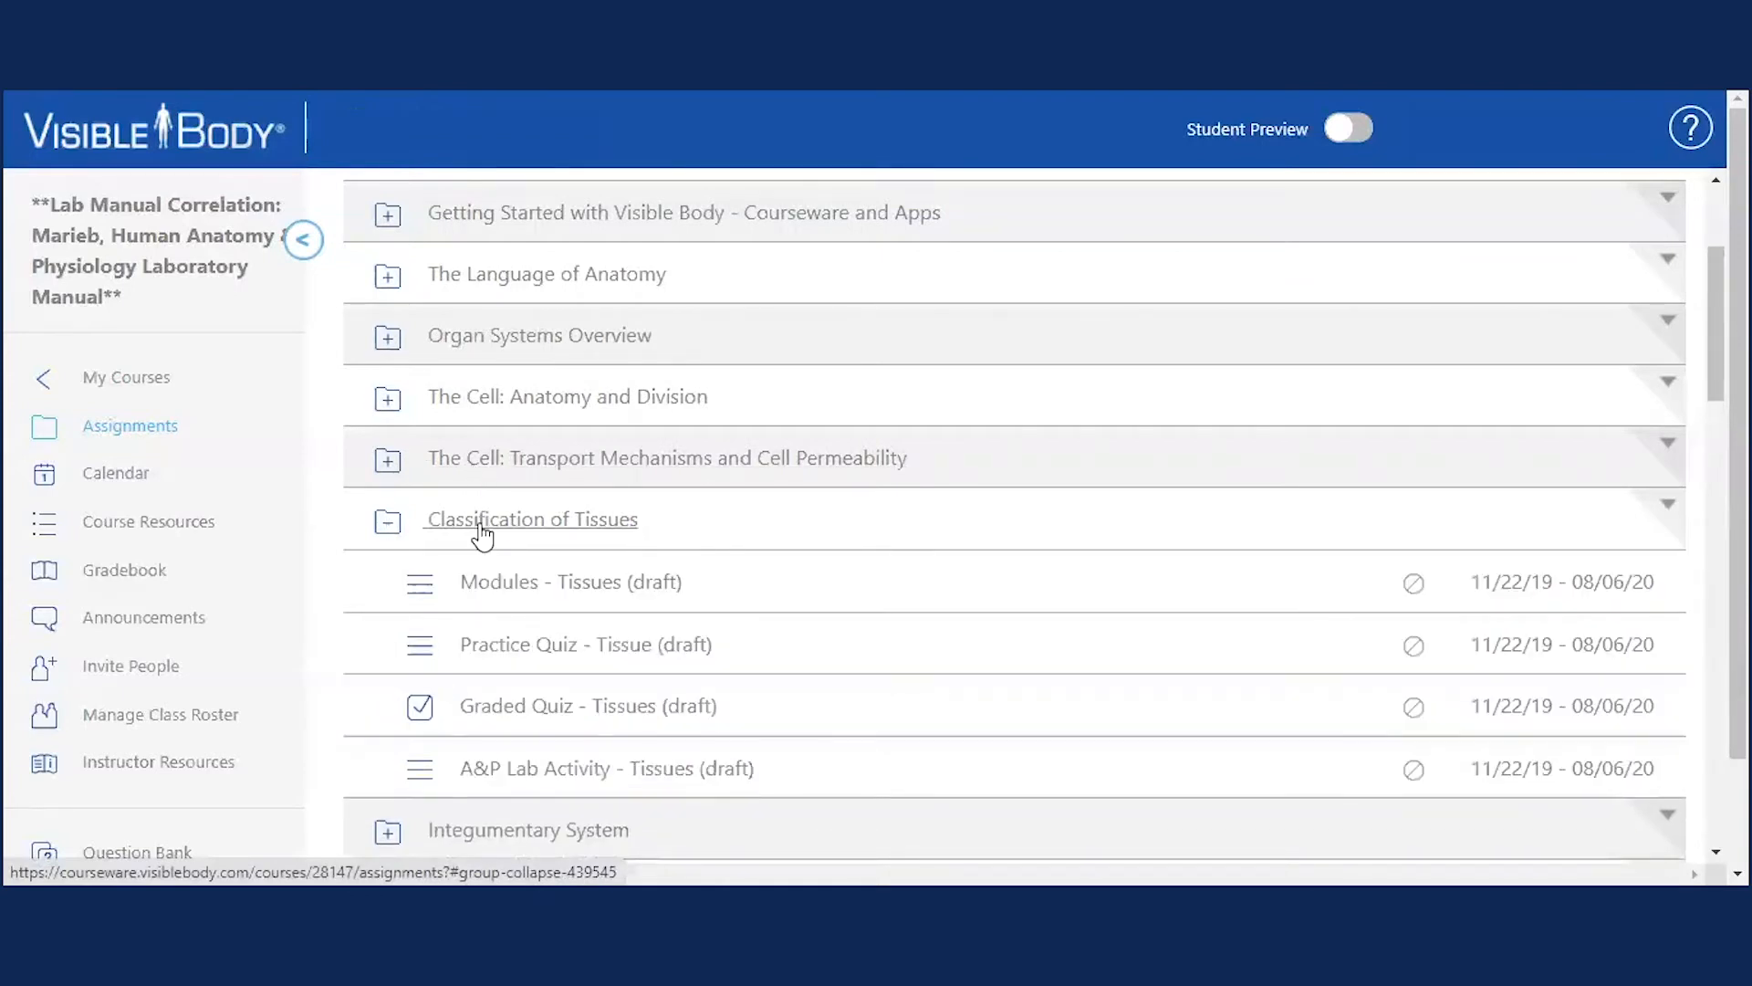
left_click(447, 521)
scroll(442, 520, "down", 10)
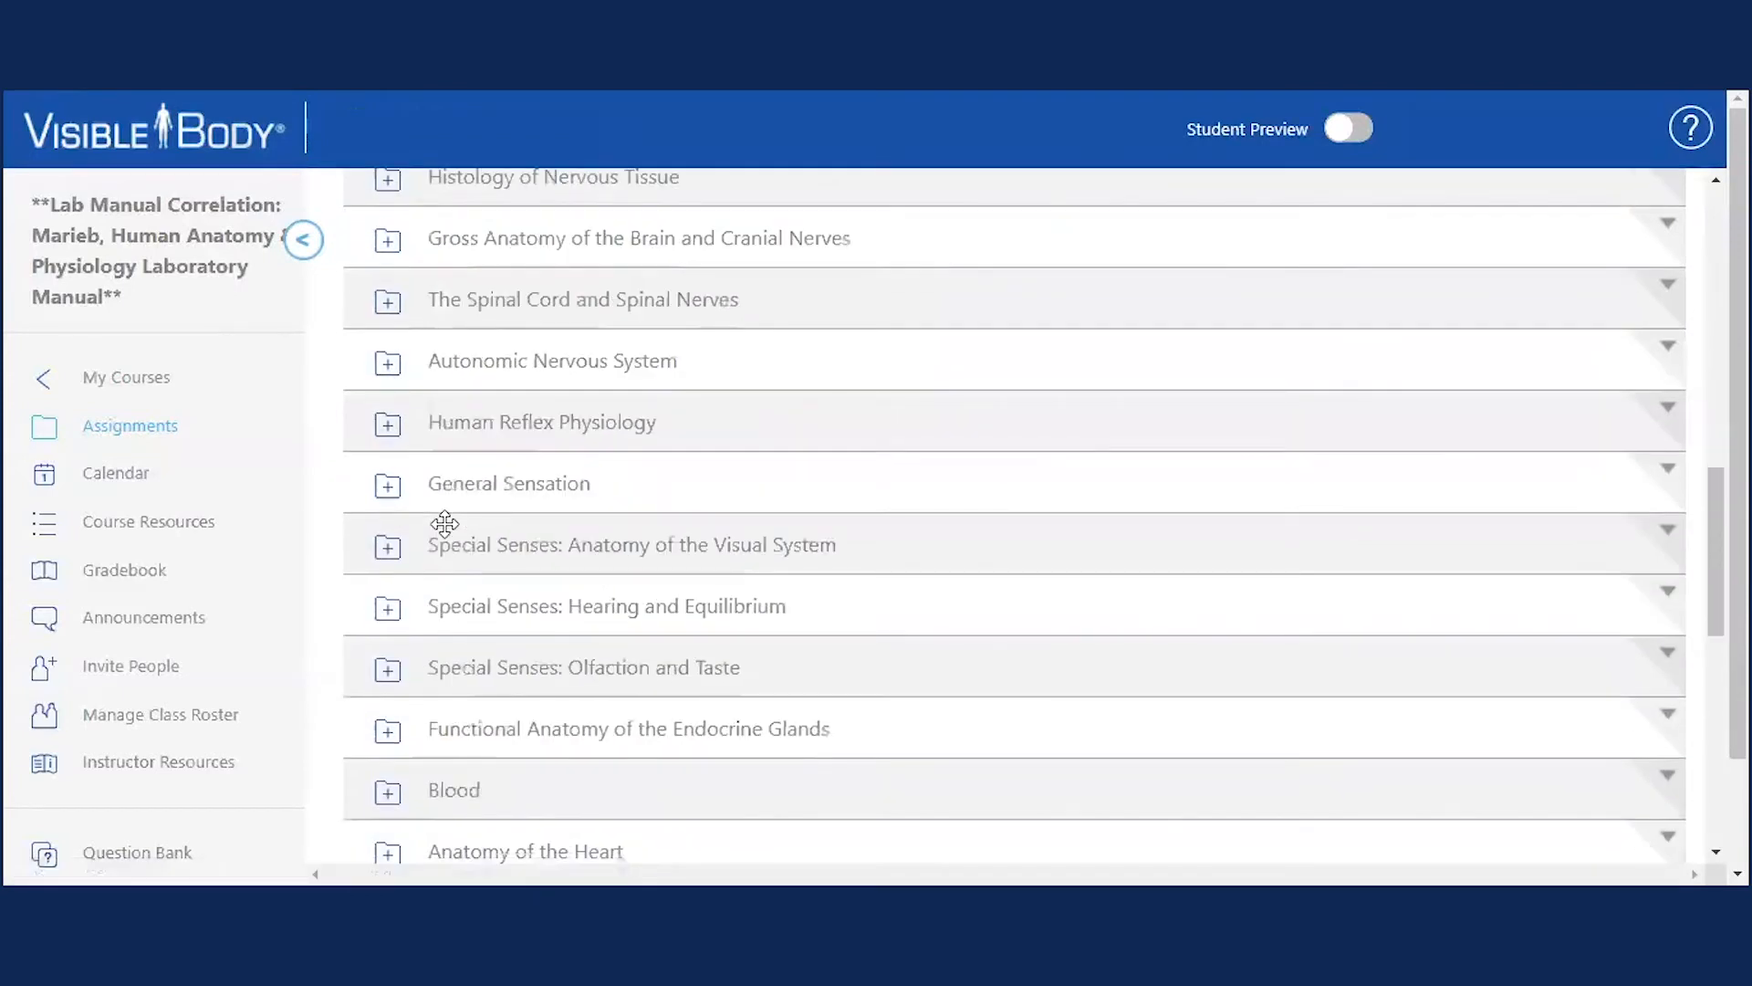
scroll(445, 522, "down", 3)
left_click(492, 602)
scroll(604, 483, "down", 3)
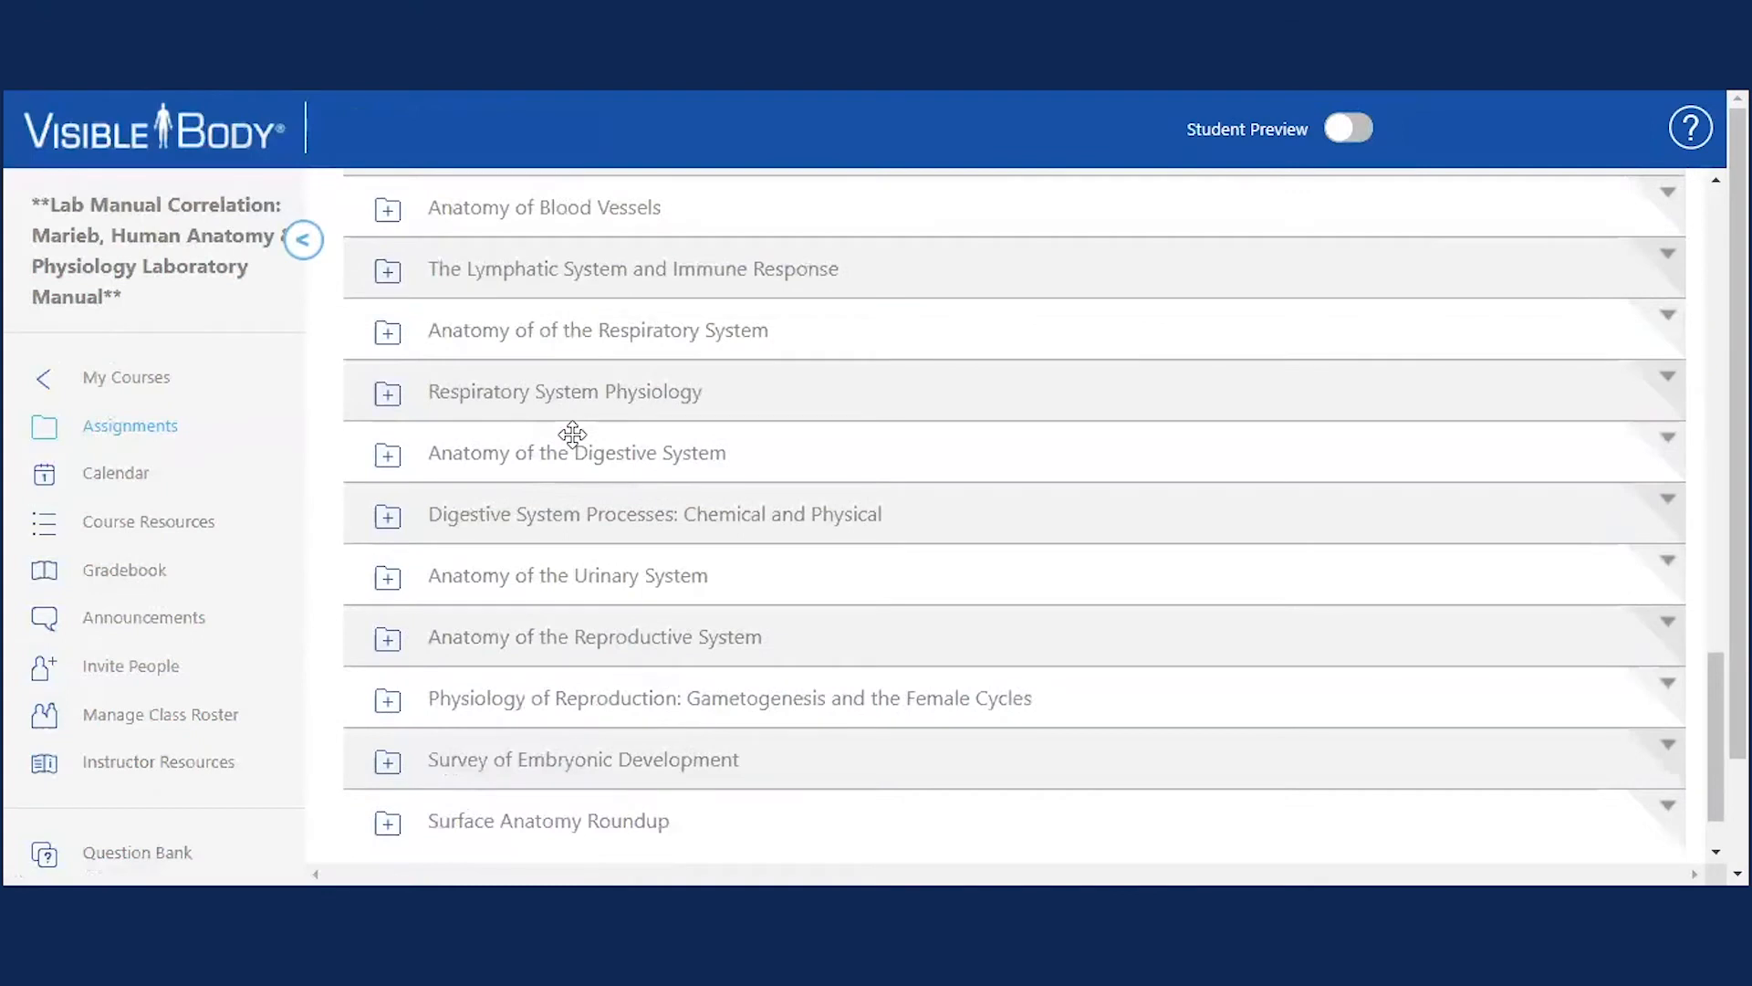
scroll(572, 434, "up", 3)
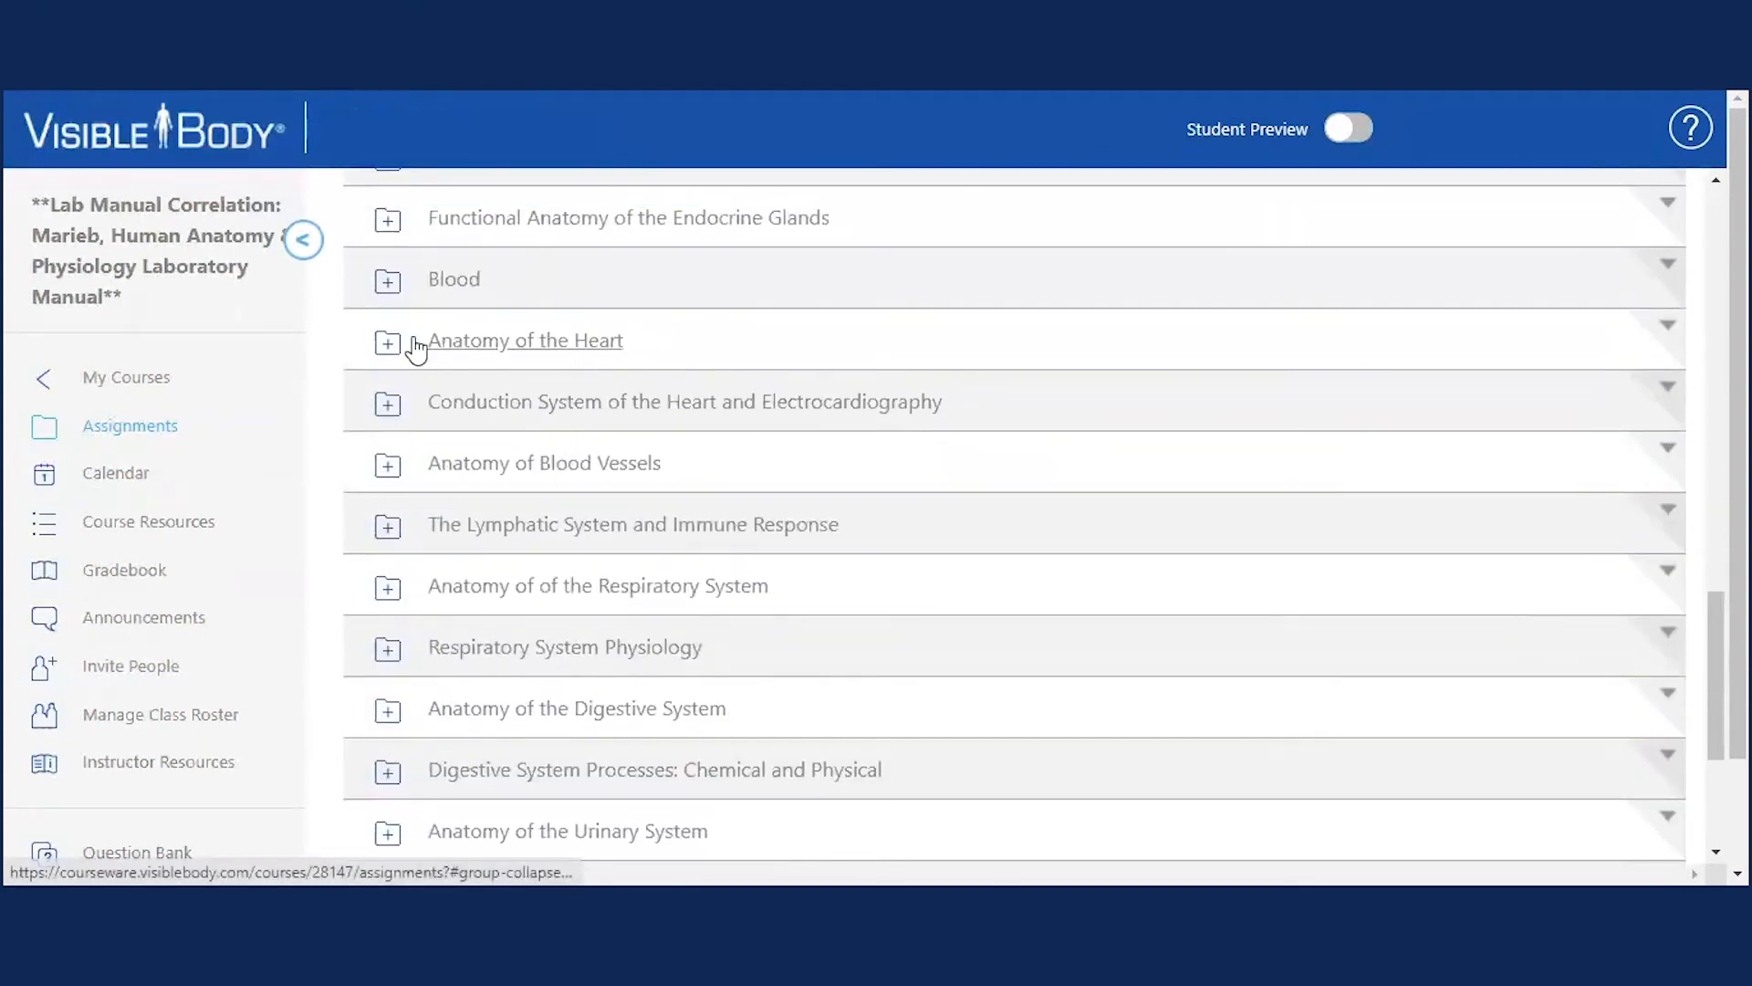
Examine the assignments inside the Anatomy of the Heart folder and collapse it.
left_click(509, 343)
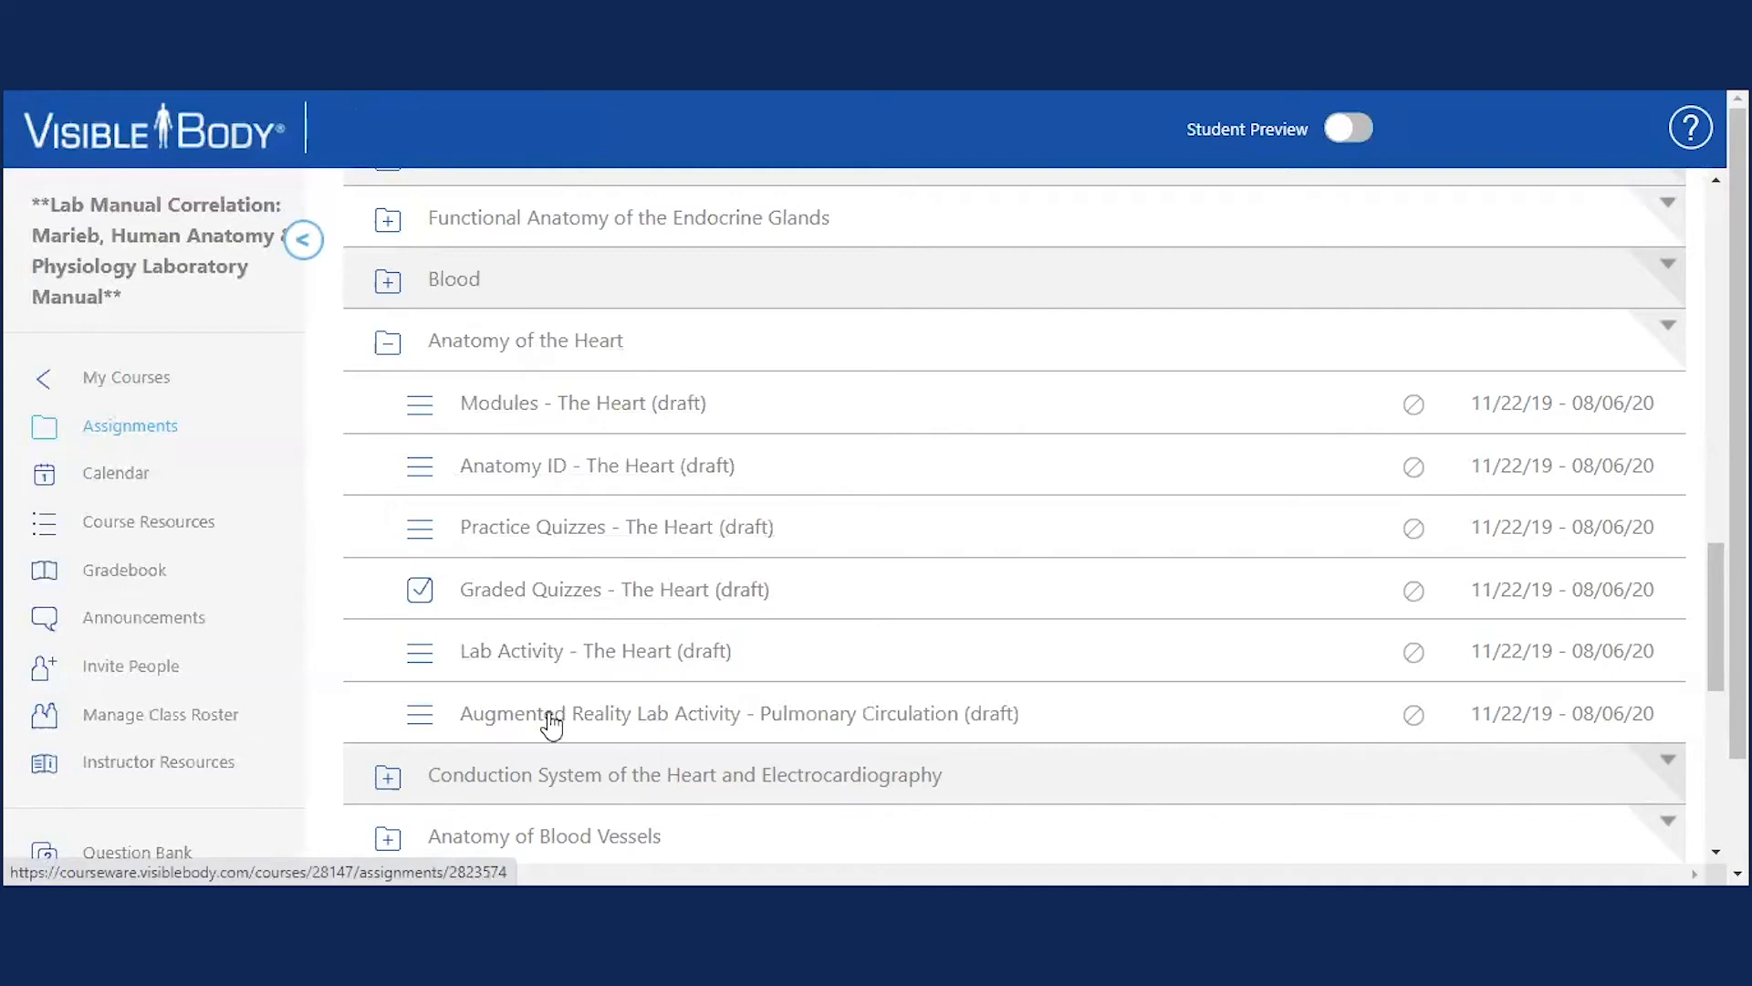
left_click(592, 344)
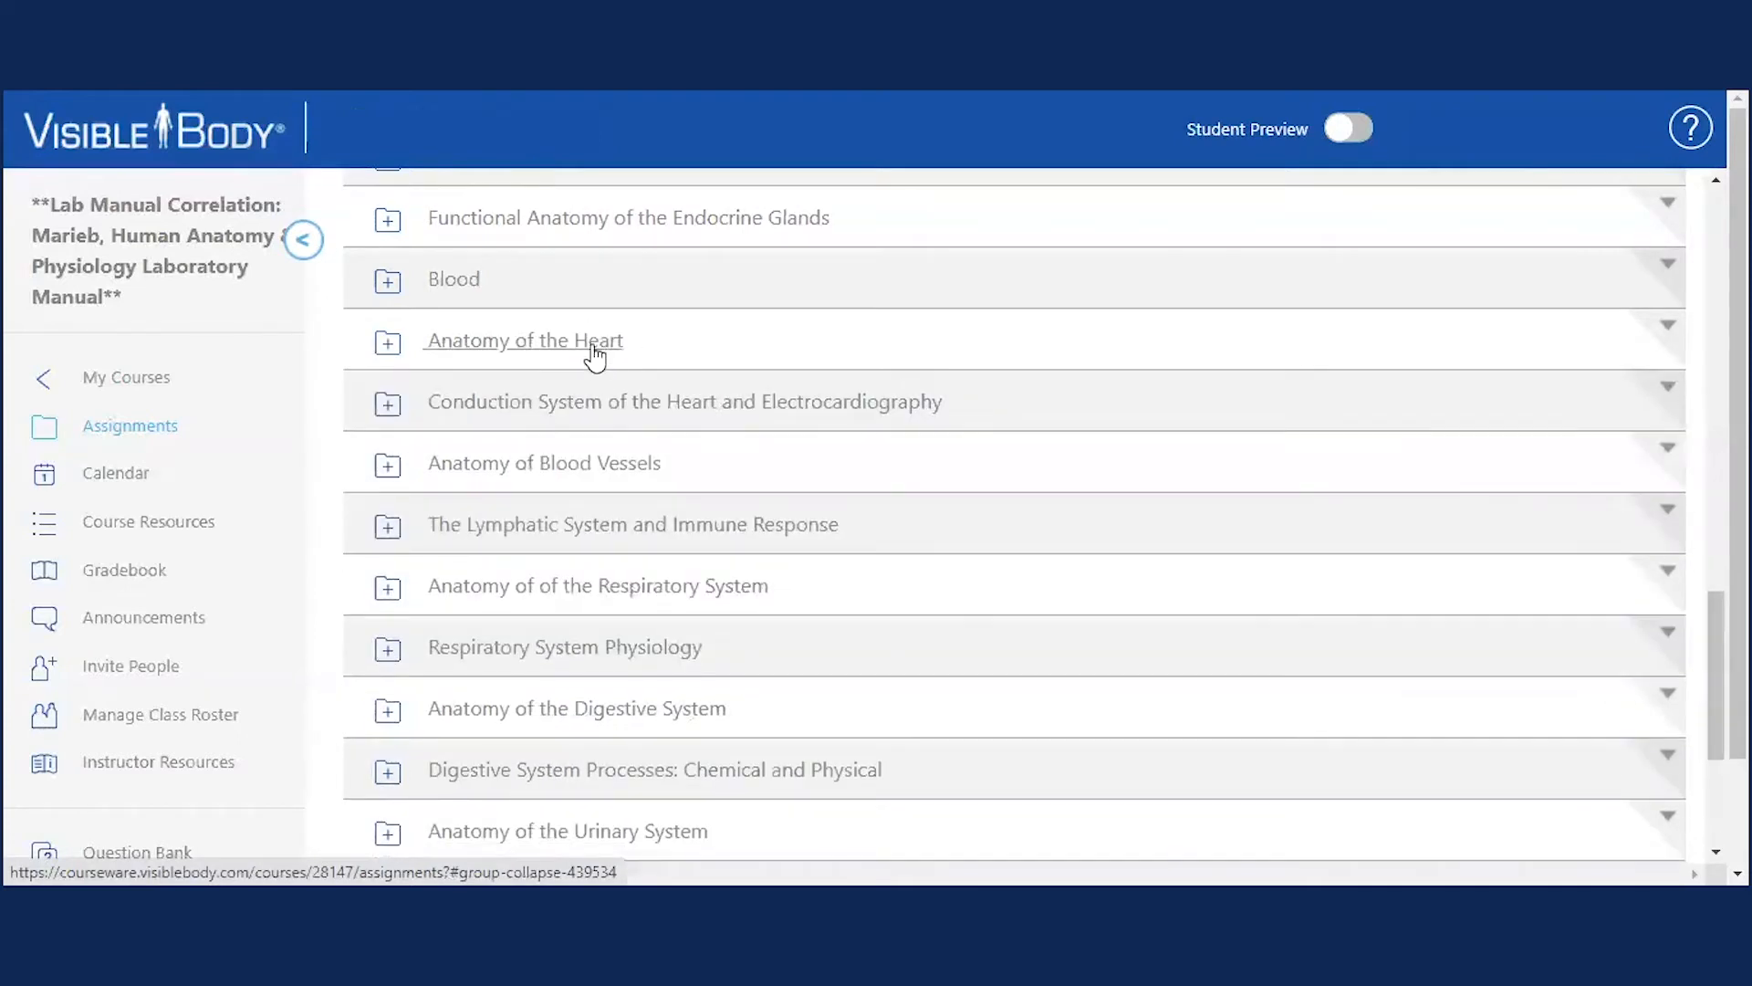
left_click(594, 346)
left_click_drag(779, 410, 804, 384)
left_click(605, 345)
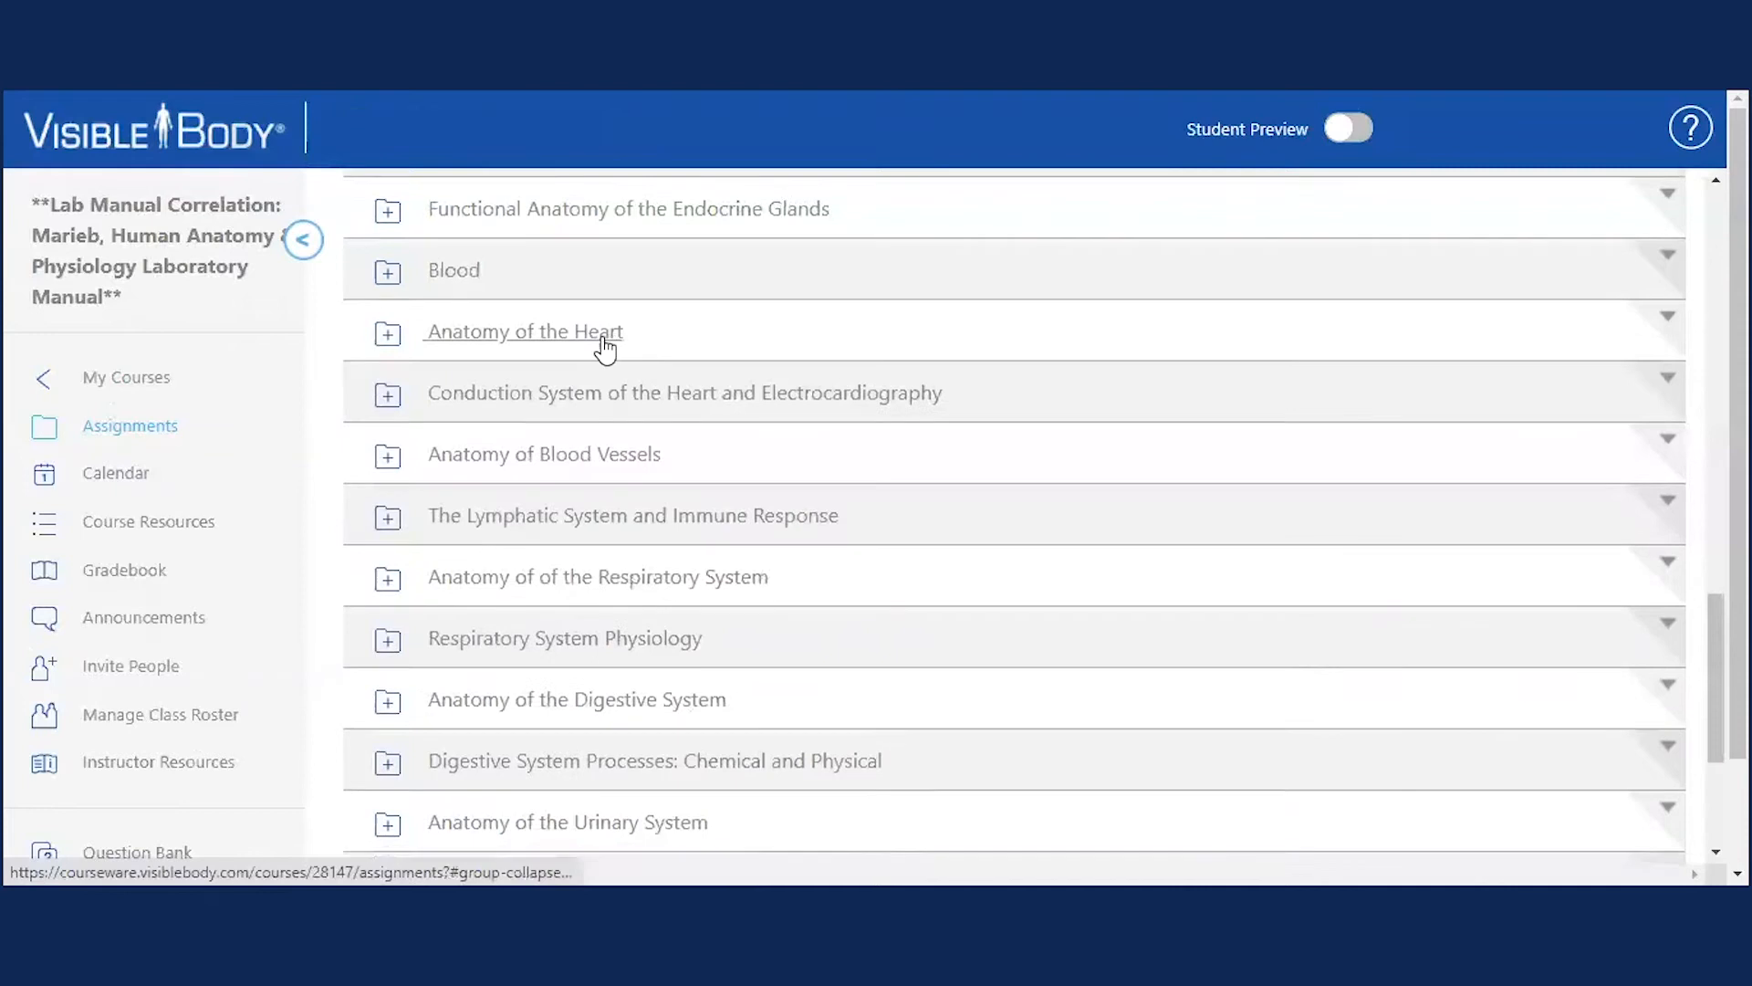
Reorder the folders so the Respiratory System and Digestive System anatomy folders follow Anatomy of the Reproductive System.
scroll(605, 347, "down", 3)
left_click(550, 338)
left_click(545, 340)
left_click_drag(545, 340, 724, 633)
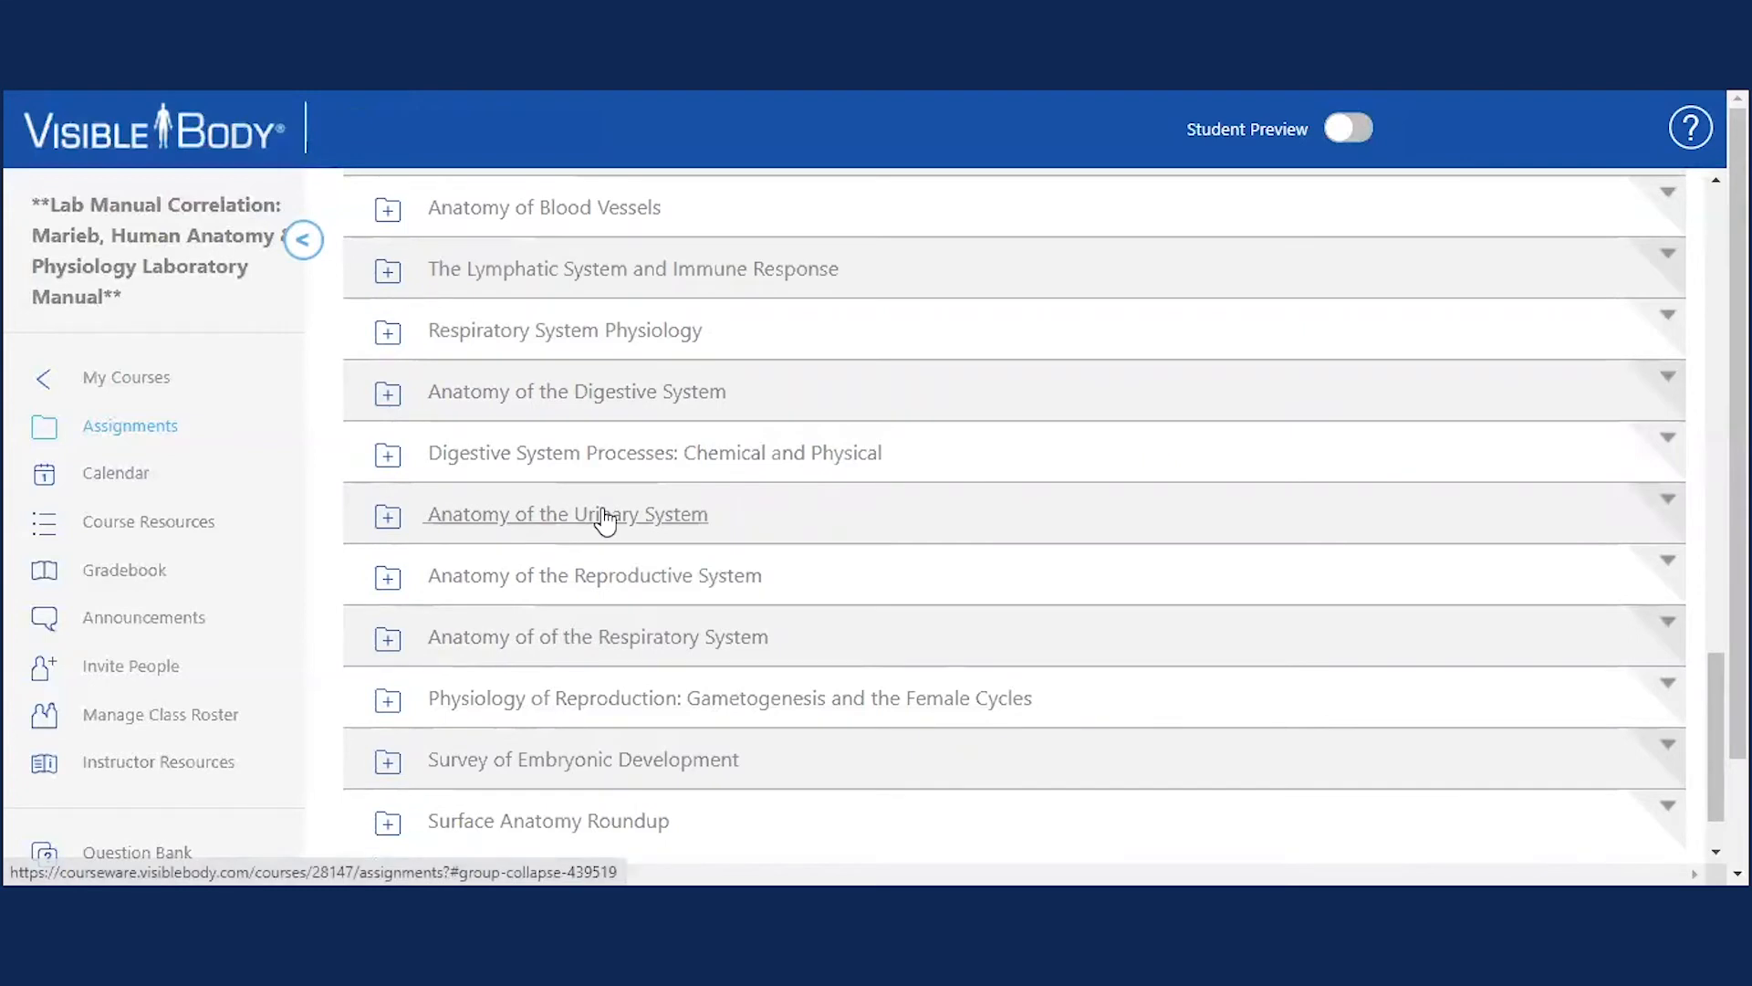
left_click_drag(845, 391, 790, 631)
scroll(692, 472, "up", 1)
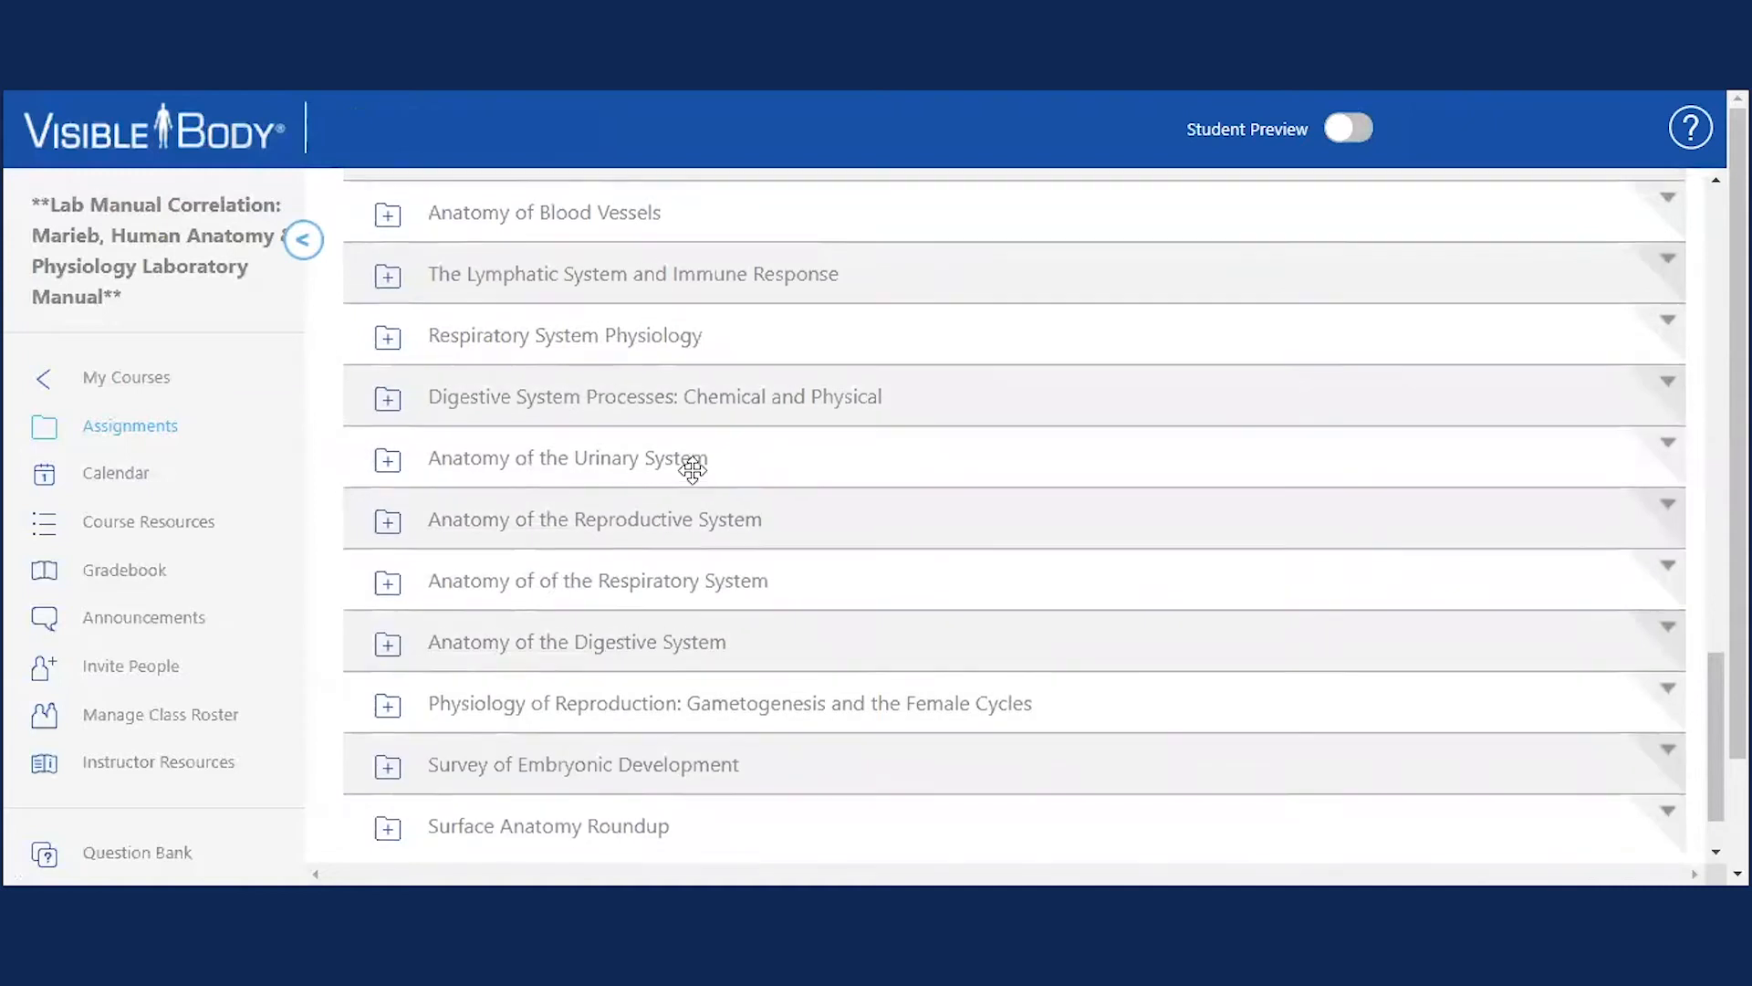
Open "Modules - The Heart" from the Anatomy of the Heart folder and review its dates, description and content.
left_click(572, 216)
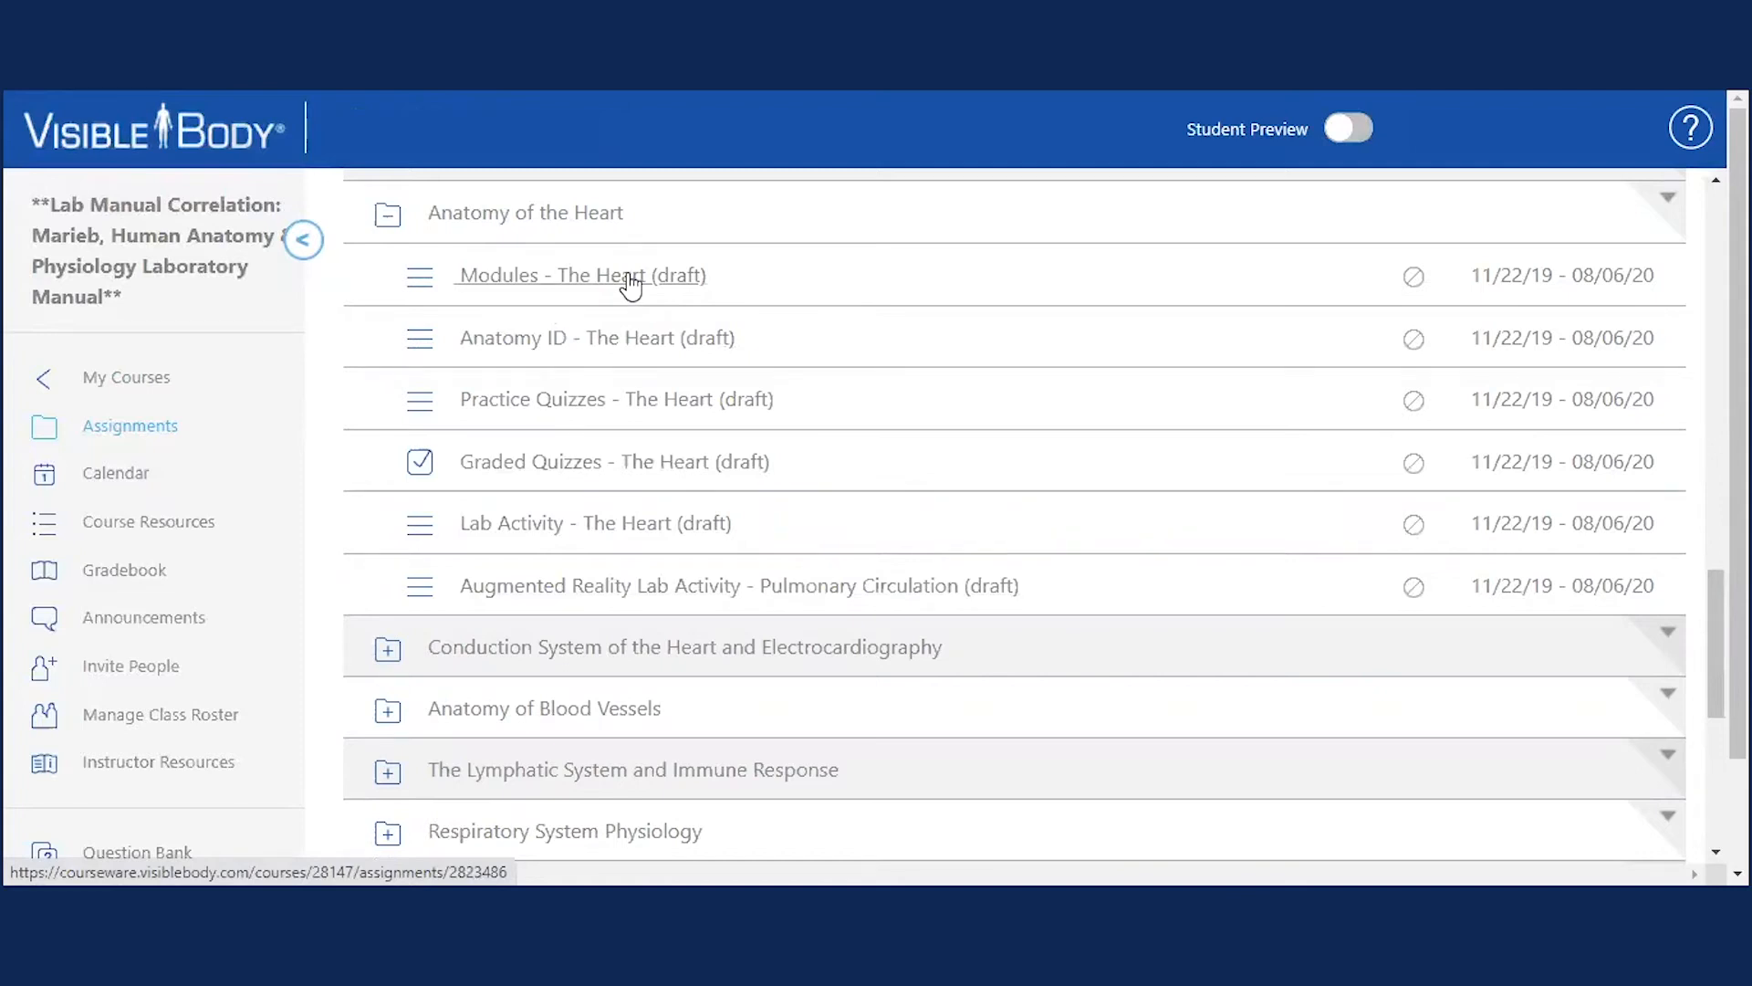
left_click(523, 281)
scroll(517, 303, "down", 3)
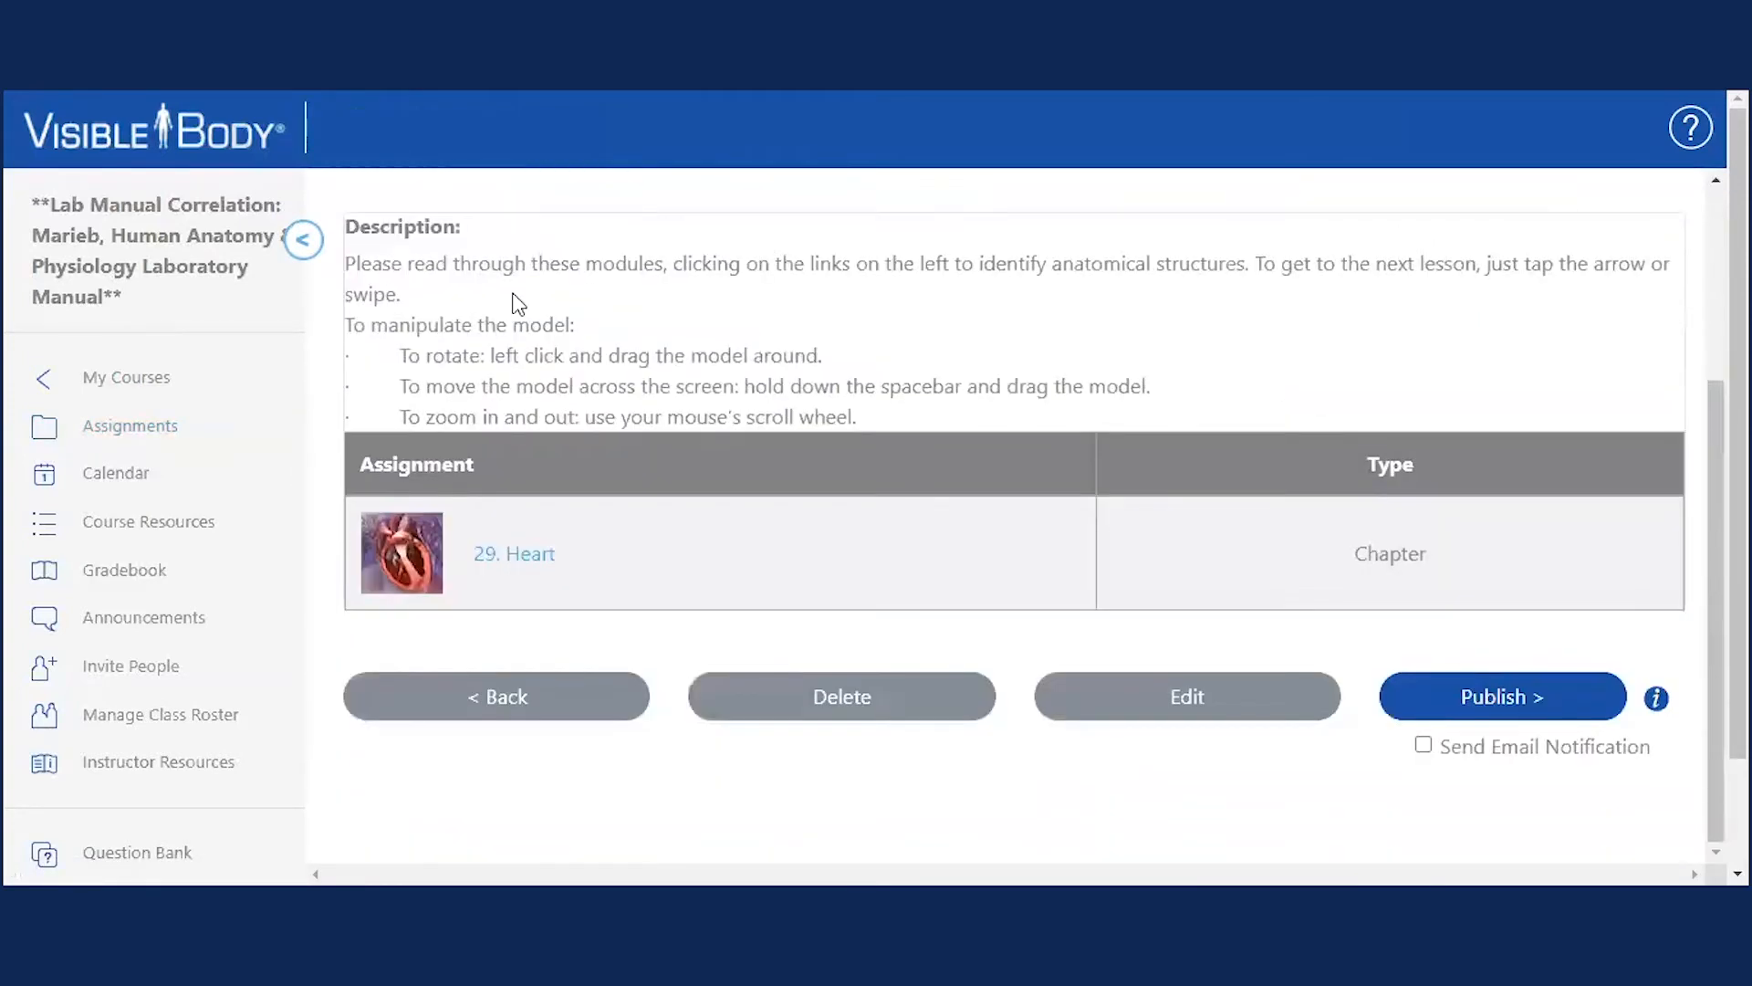
scroll(489, 297, "up", 3)
scroll(511, 411, "down", 3)
scroll(453, 355, "up", 3)
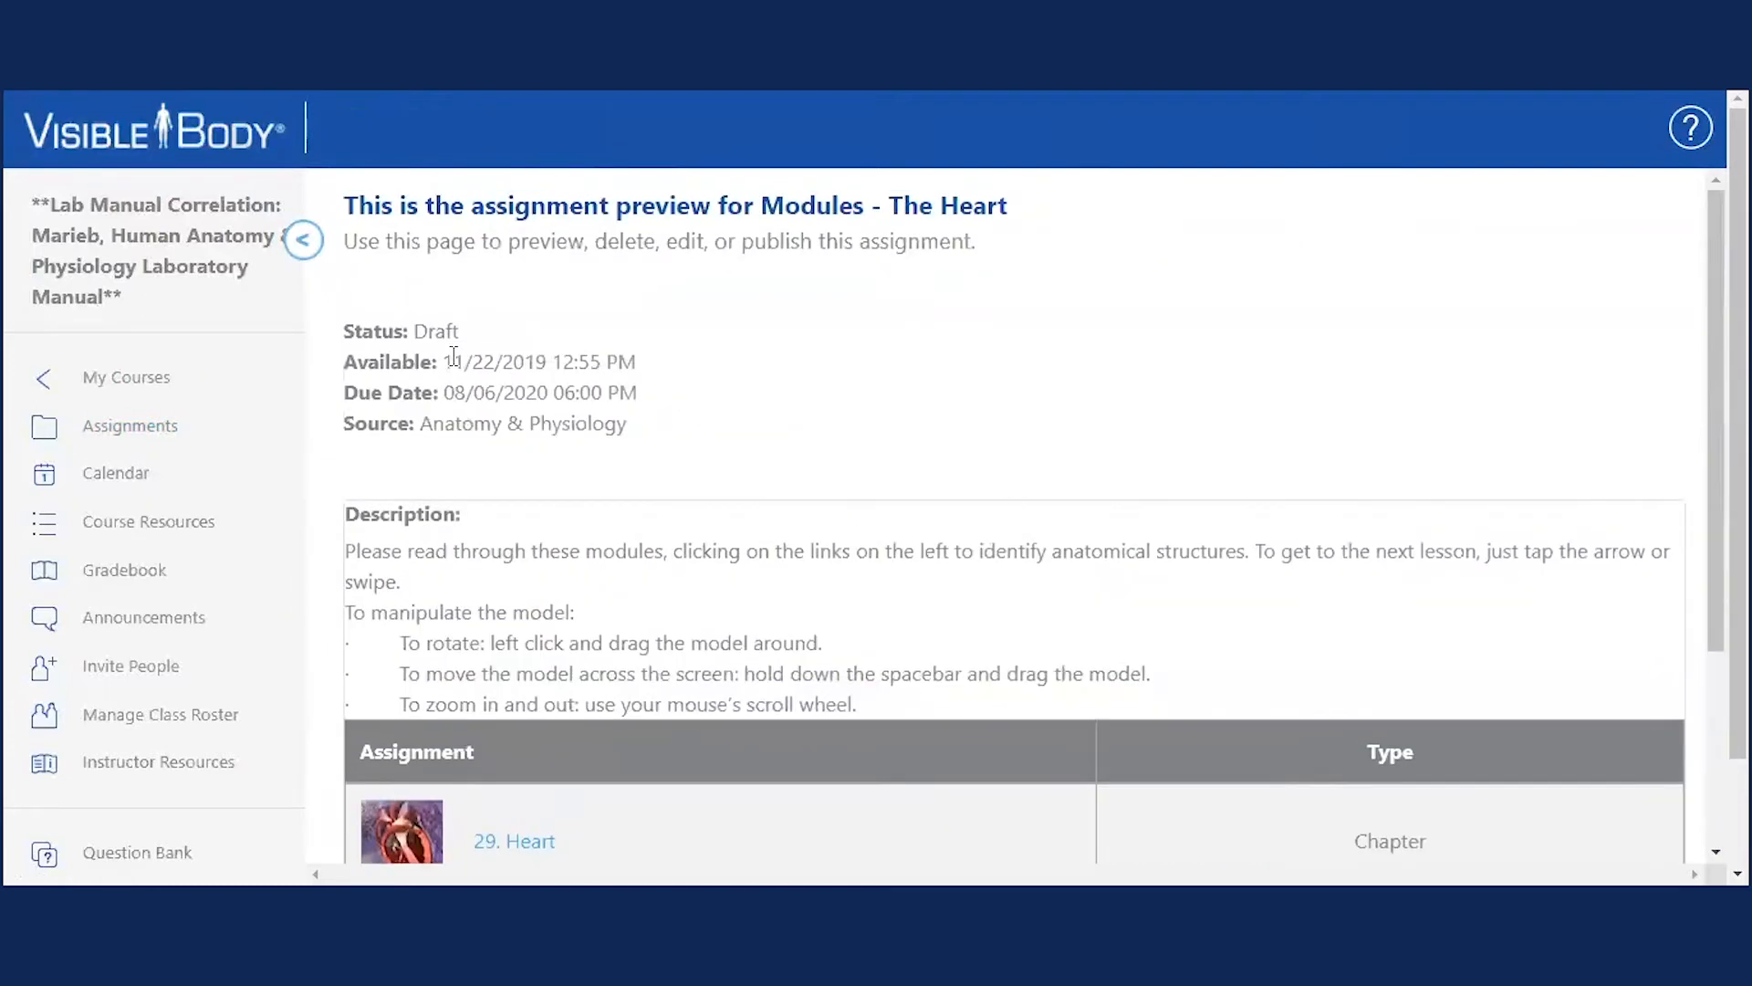
Highlight the Source entry in the assignment preview to check where its content comes from, and clear the highlight.
left_click_drag(347, 427, 698, 427)
left_click(584, 421)
left_click_drag(423, 427, 667, 443)
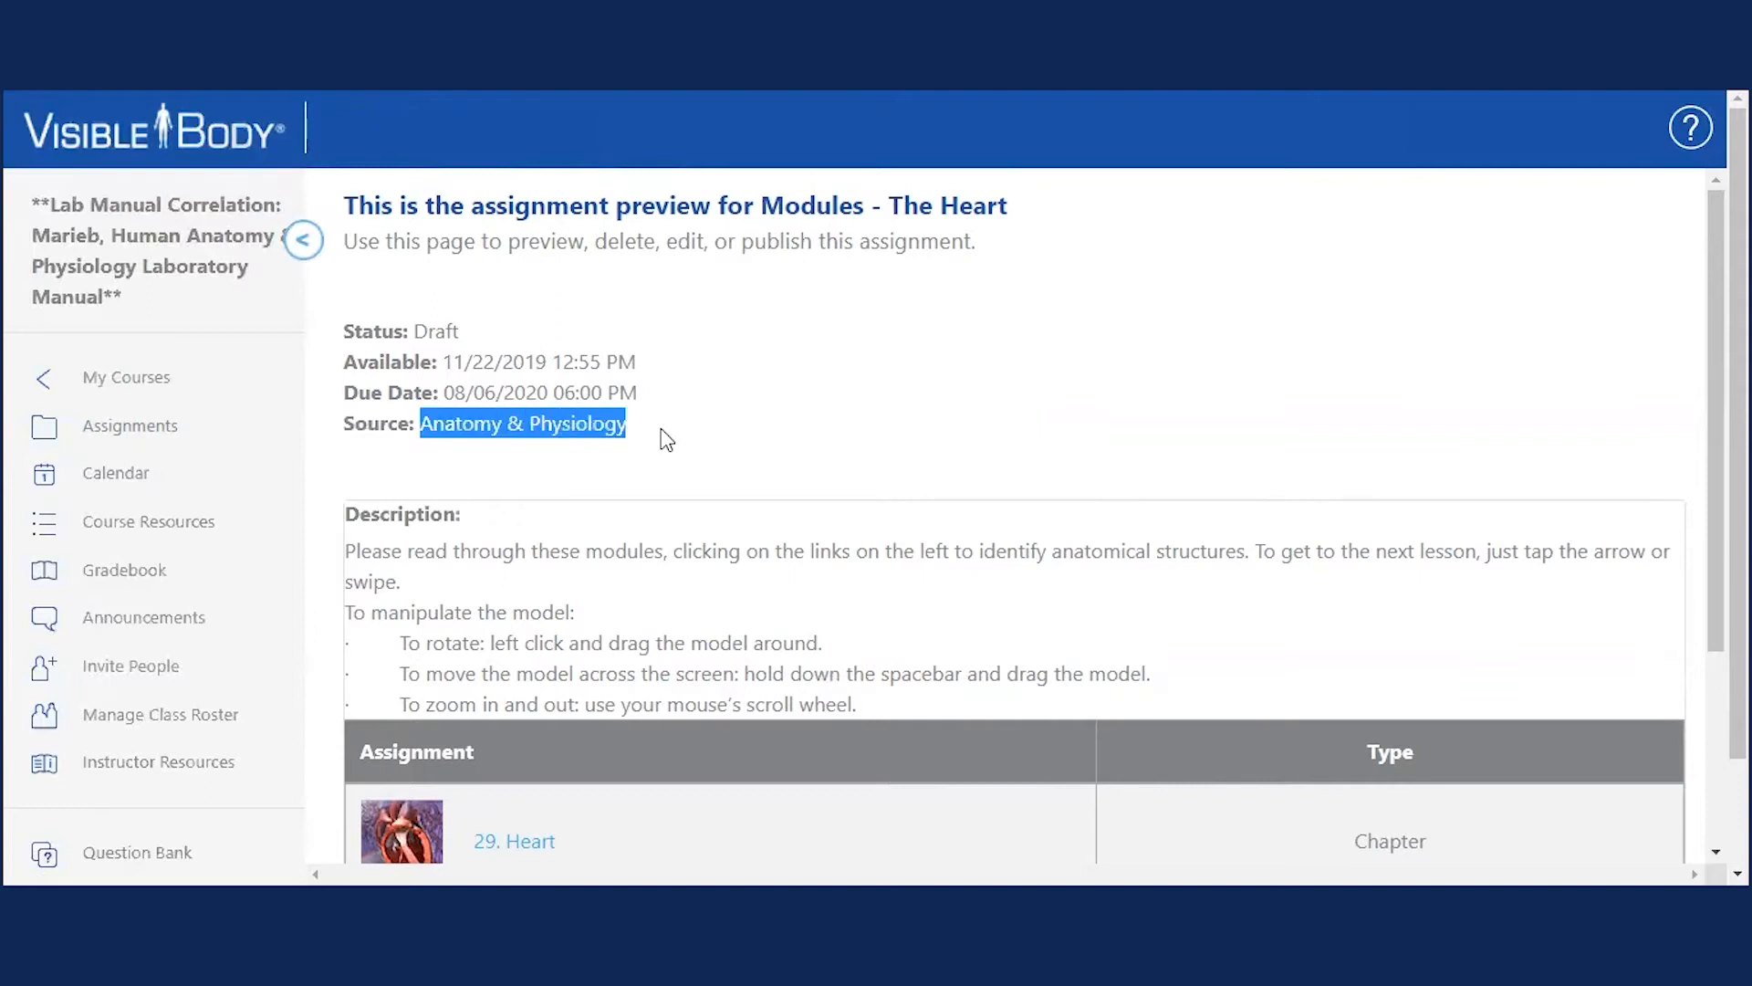
left_click(641, 440)
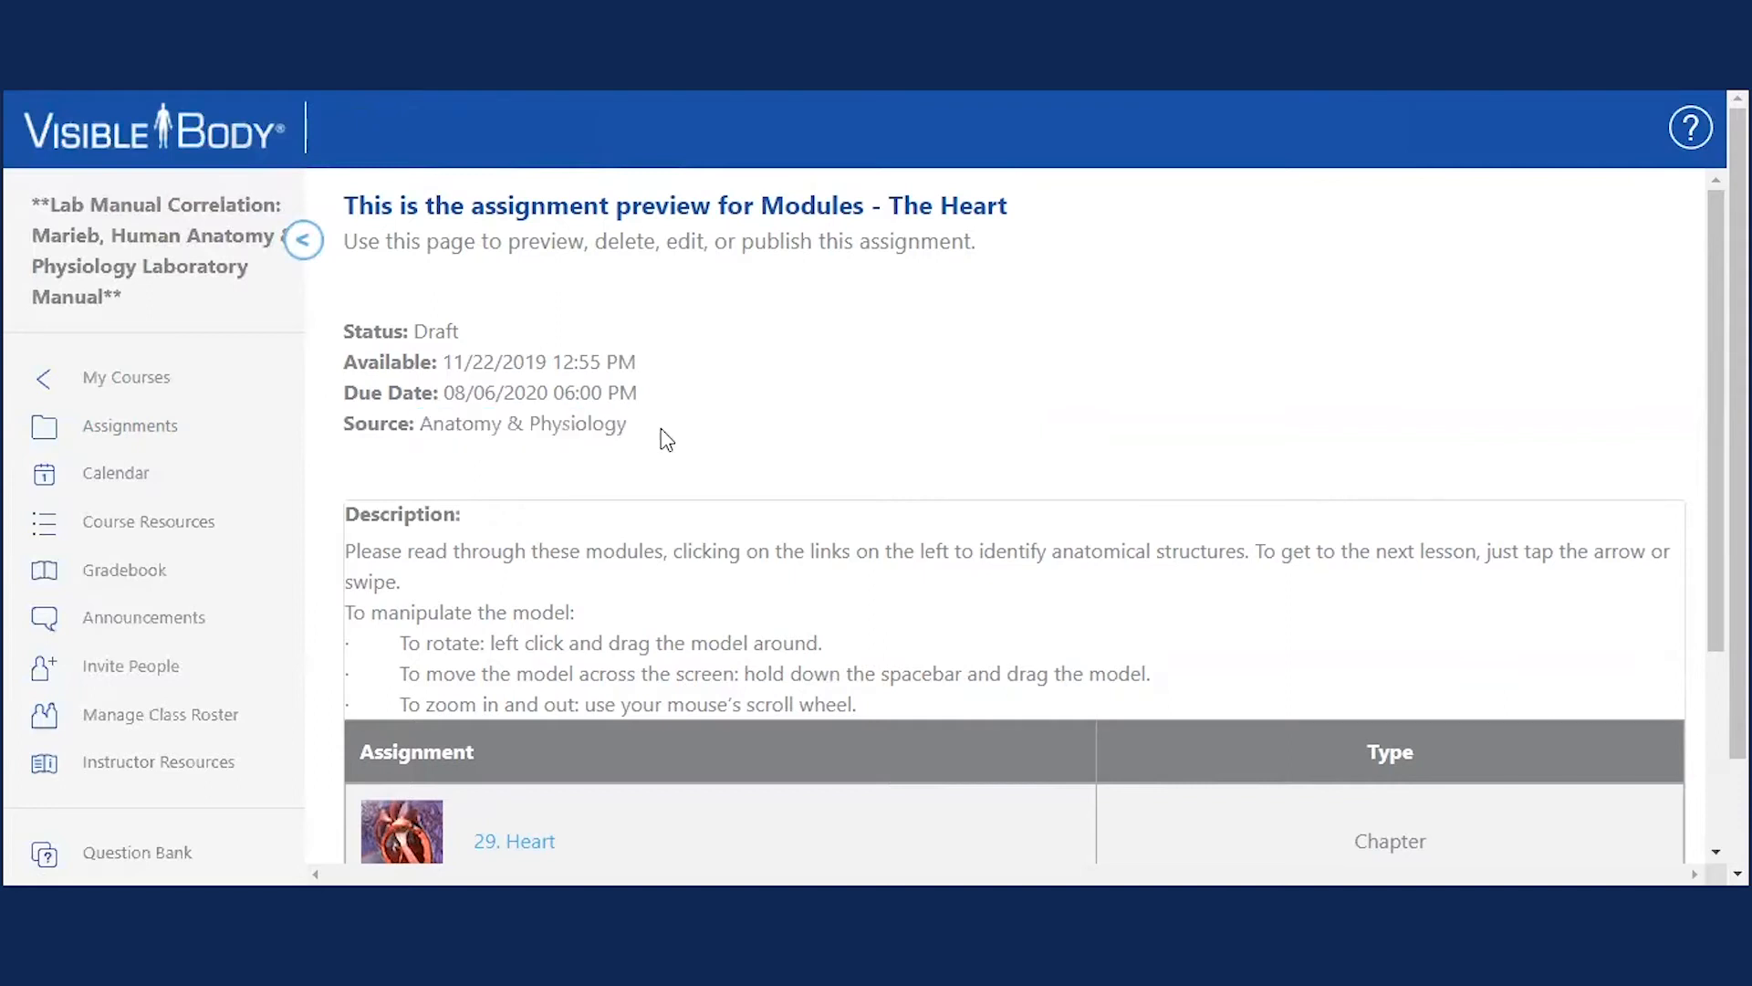
Launch the assignment's "29. Heart" chapter, open 29.1 Heart Overview and advance to 29.2 Location of Heart in the Thoracic Cavity.
scroll(654, 456, "down", 3)
left_click(518, 553)
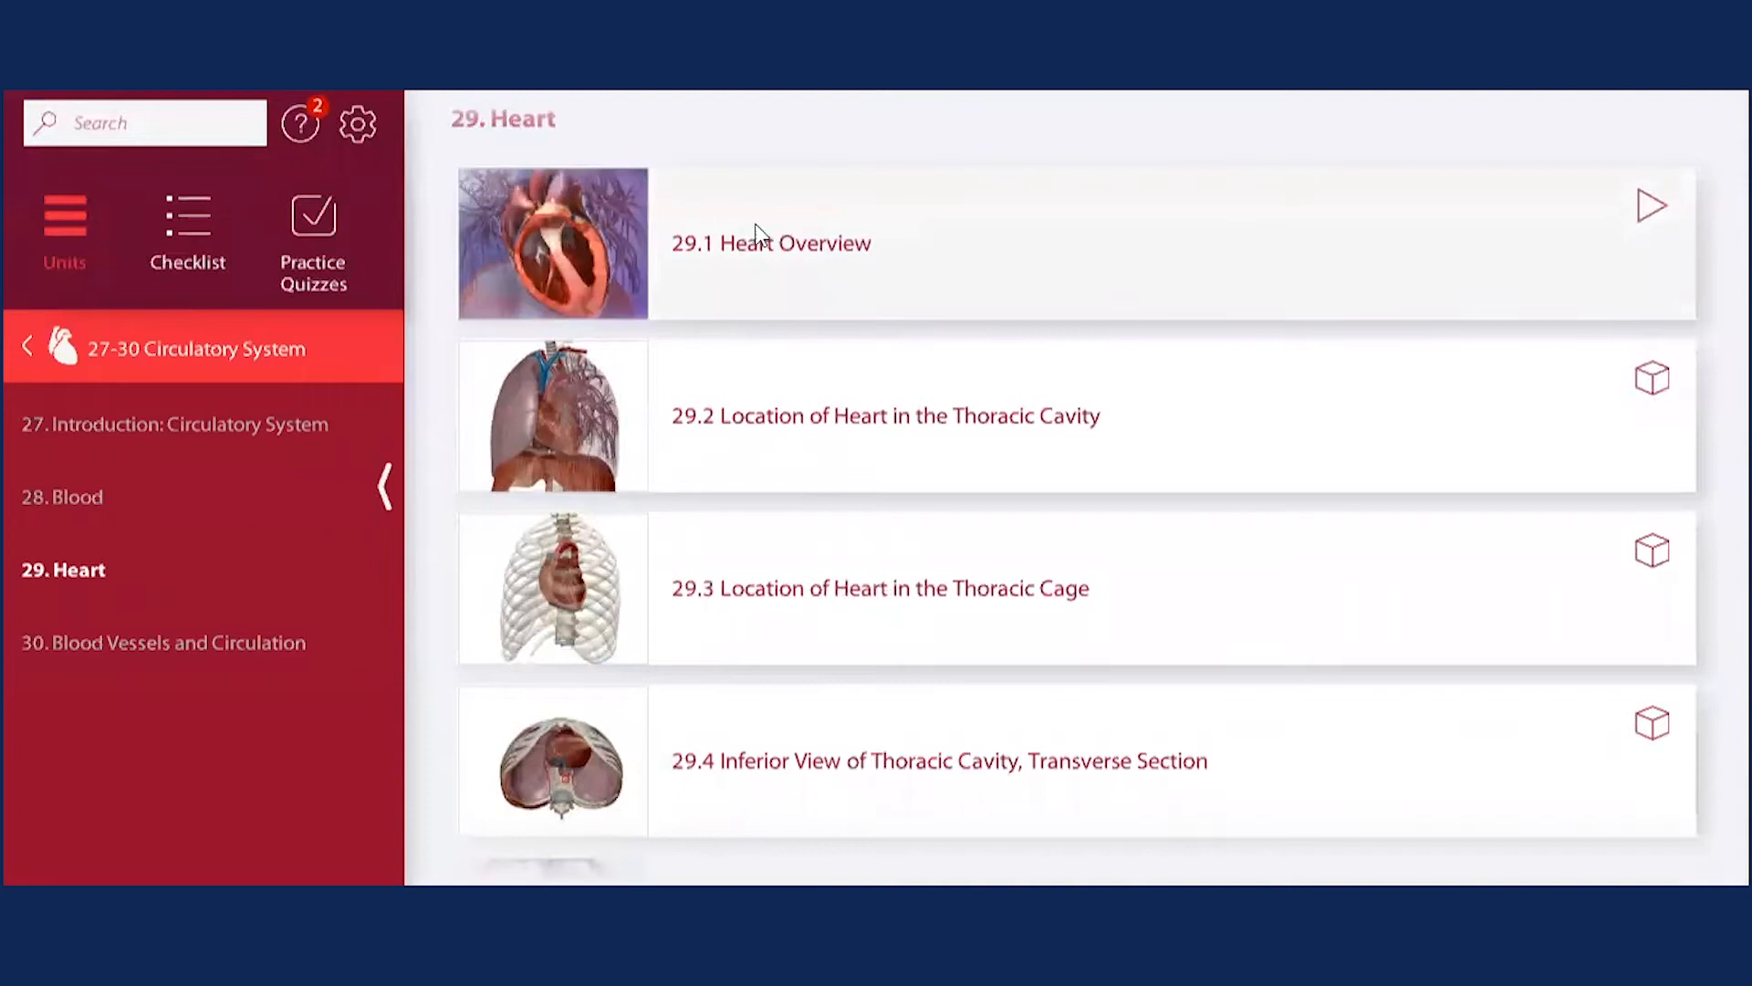
left_click(613, 231)
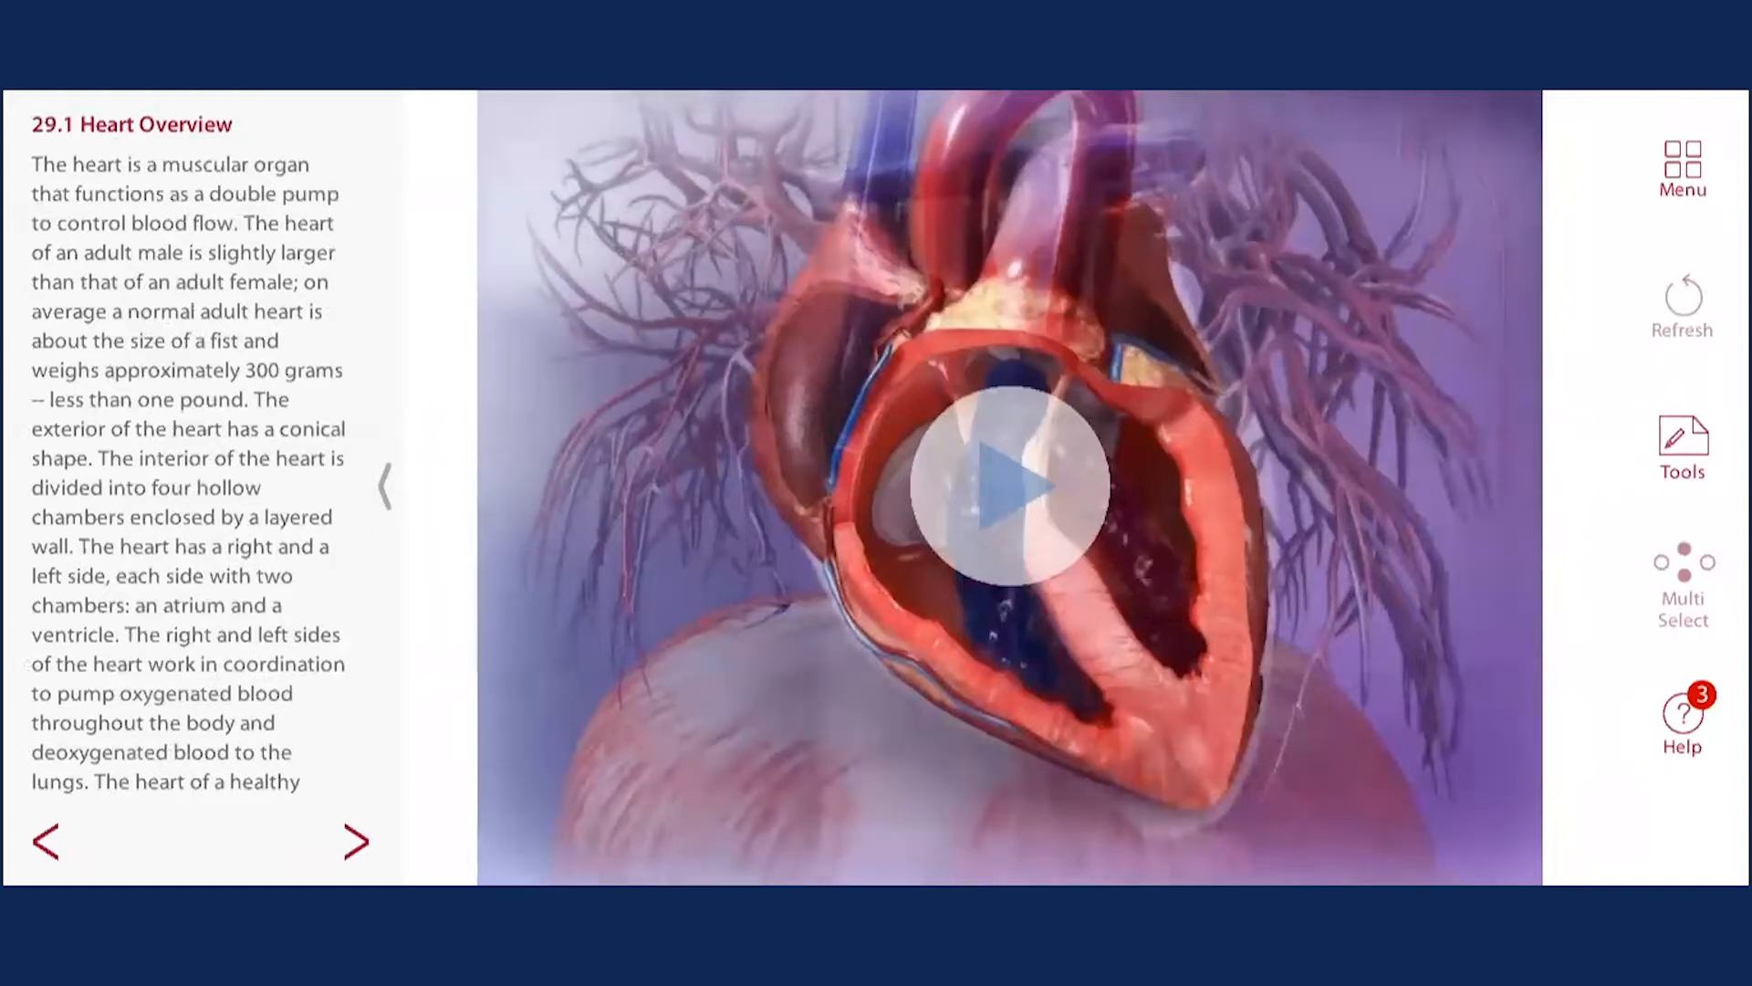
left_click(354, 838)
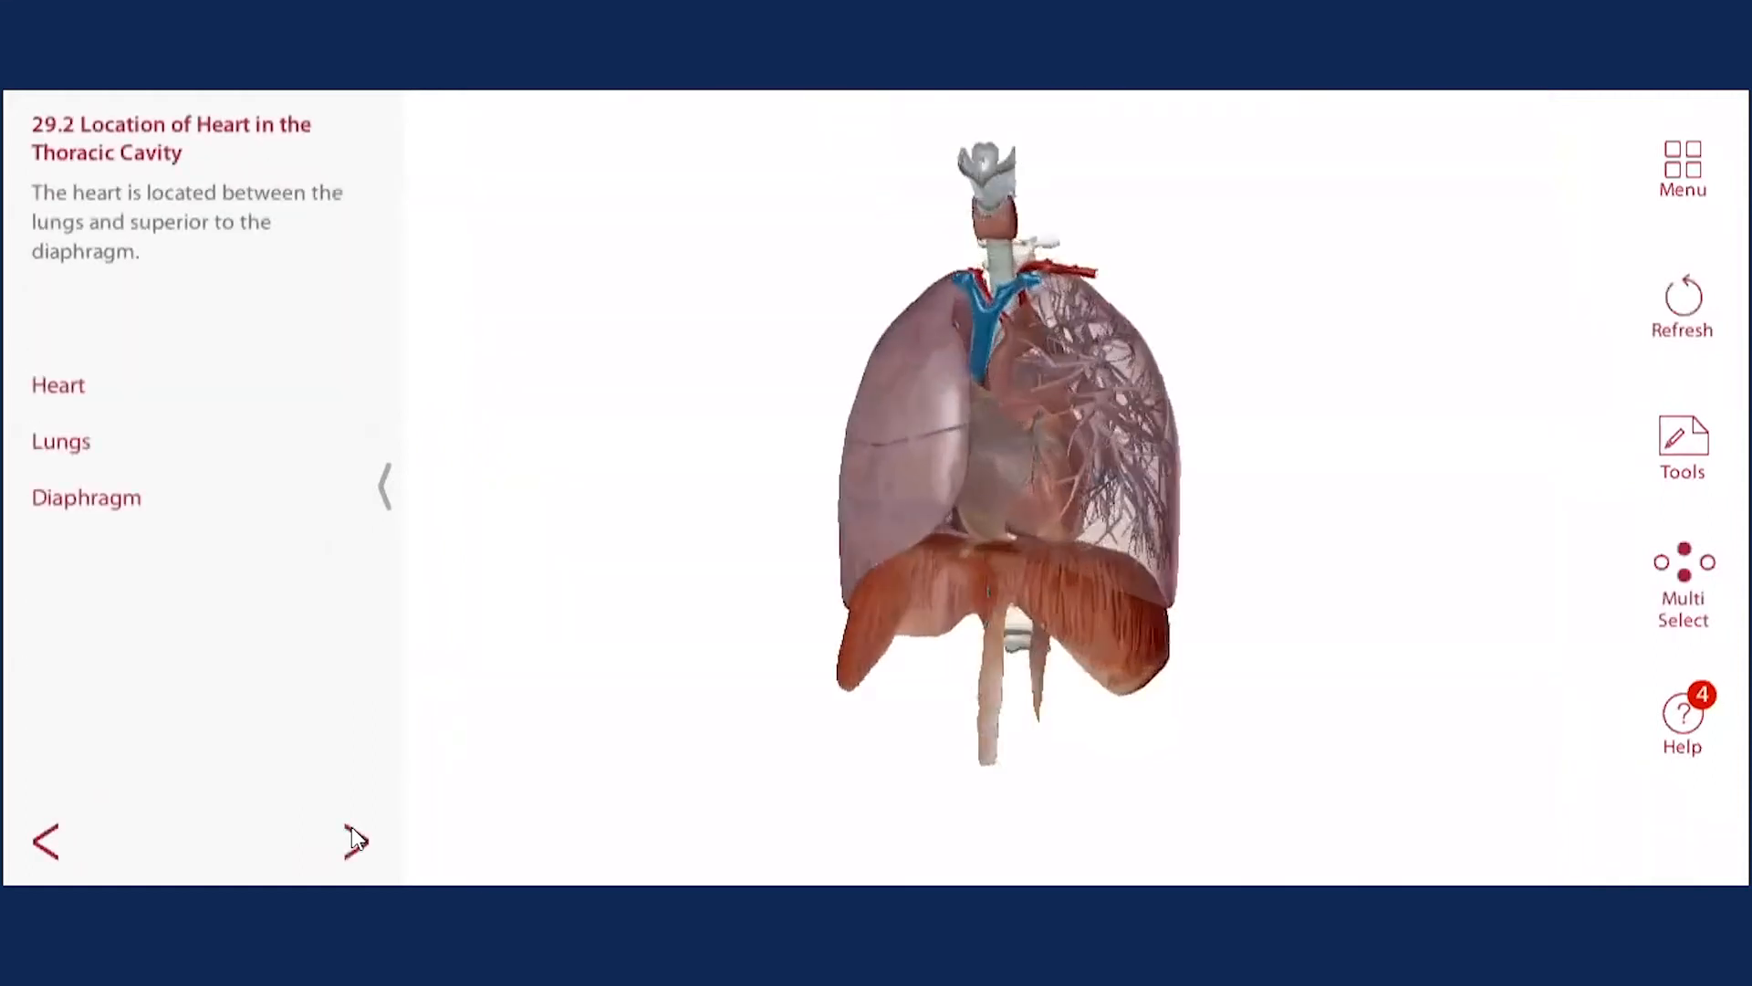
Highlight the heart, the lungs and the diaphragm one after another in the thoracic cavity model.
mouse_move(1038, 479)
left_mouse_down()
mouse_move(829, 399)
mouse_move(820, 459)
mouse_move(1049, 506)
left_mouse_up()
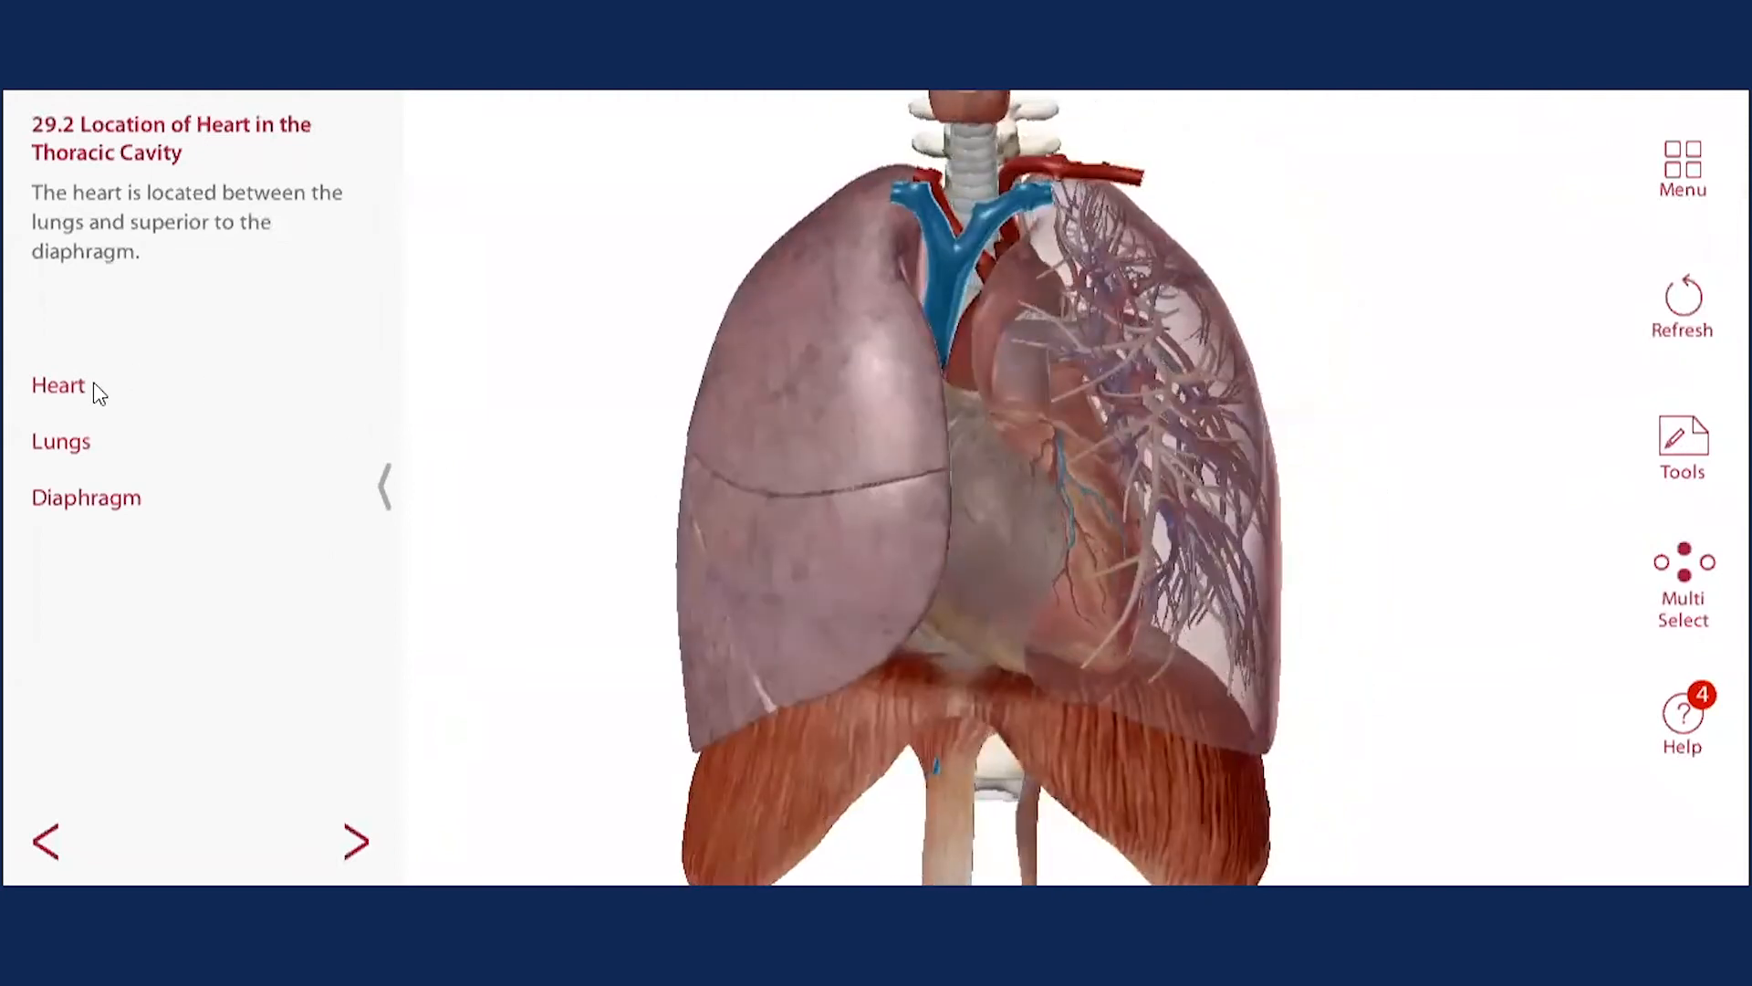
left_click(70, 396)
left_click(63, 447)
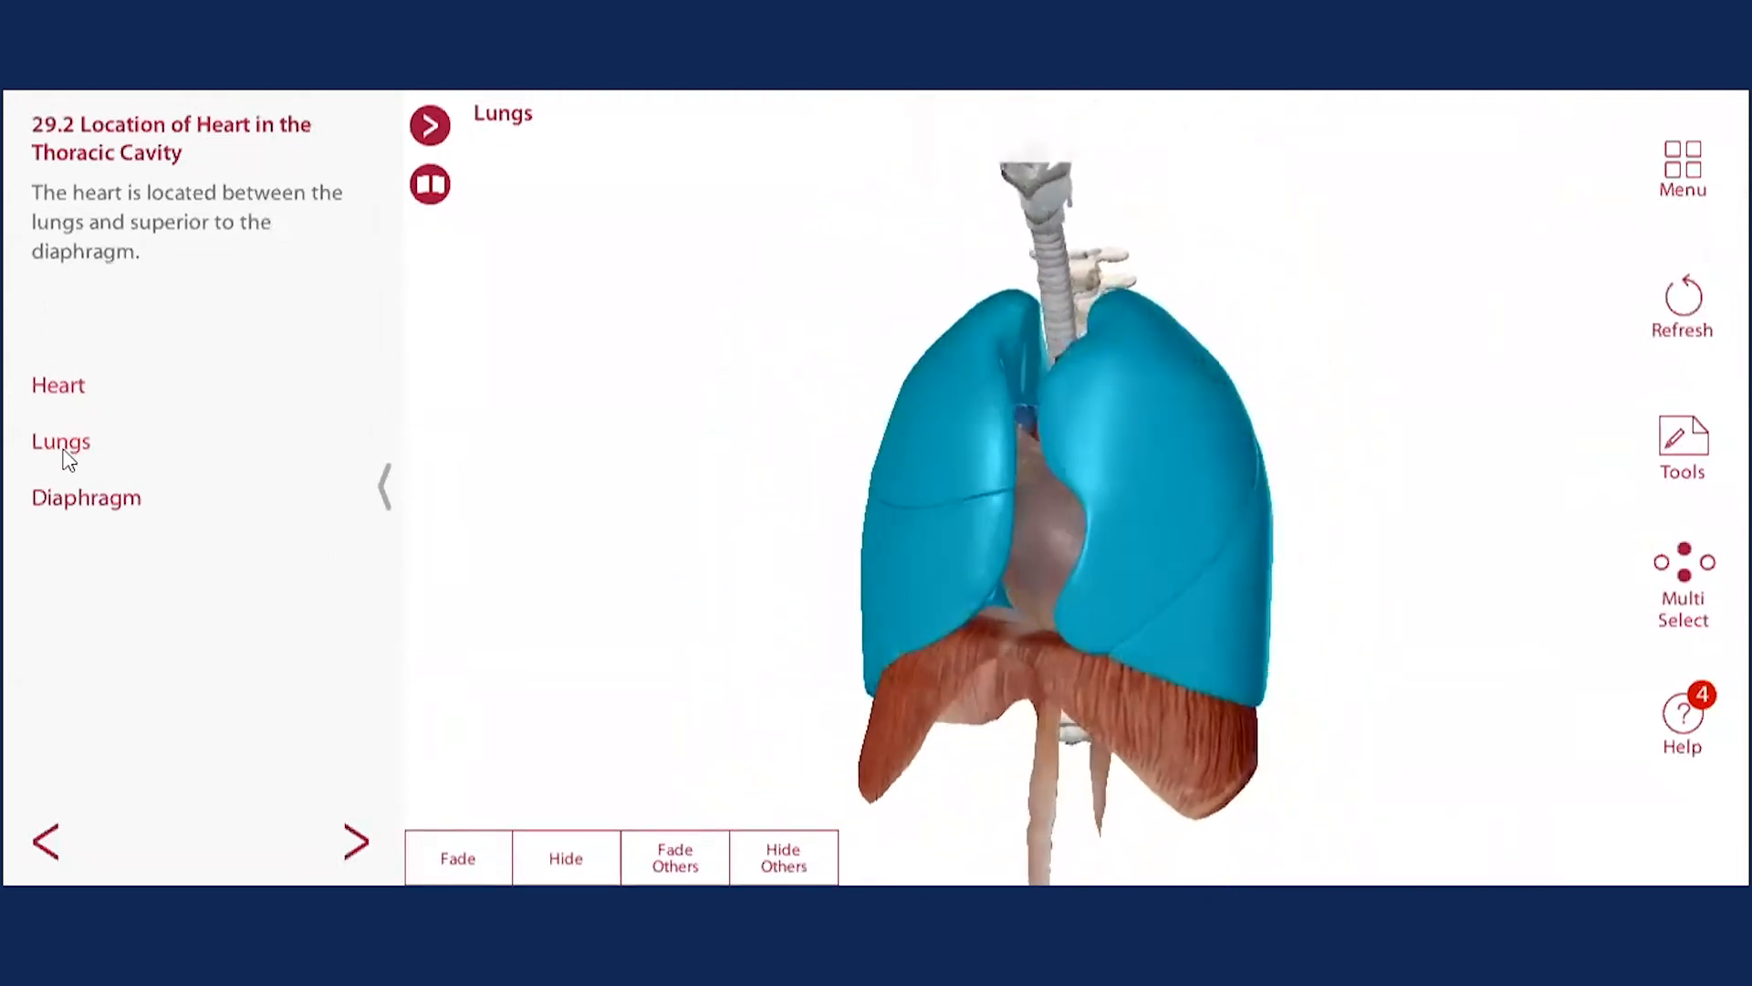
left_click(96, 500)
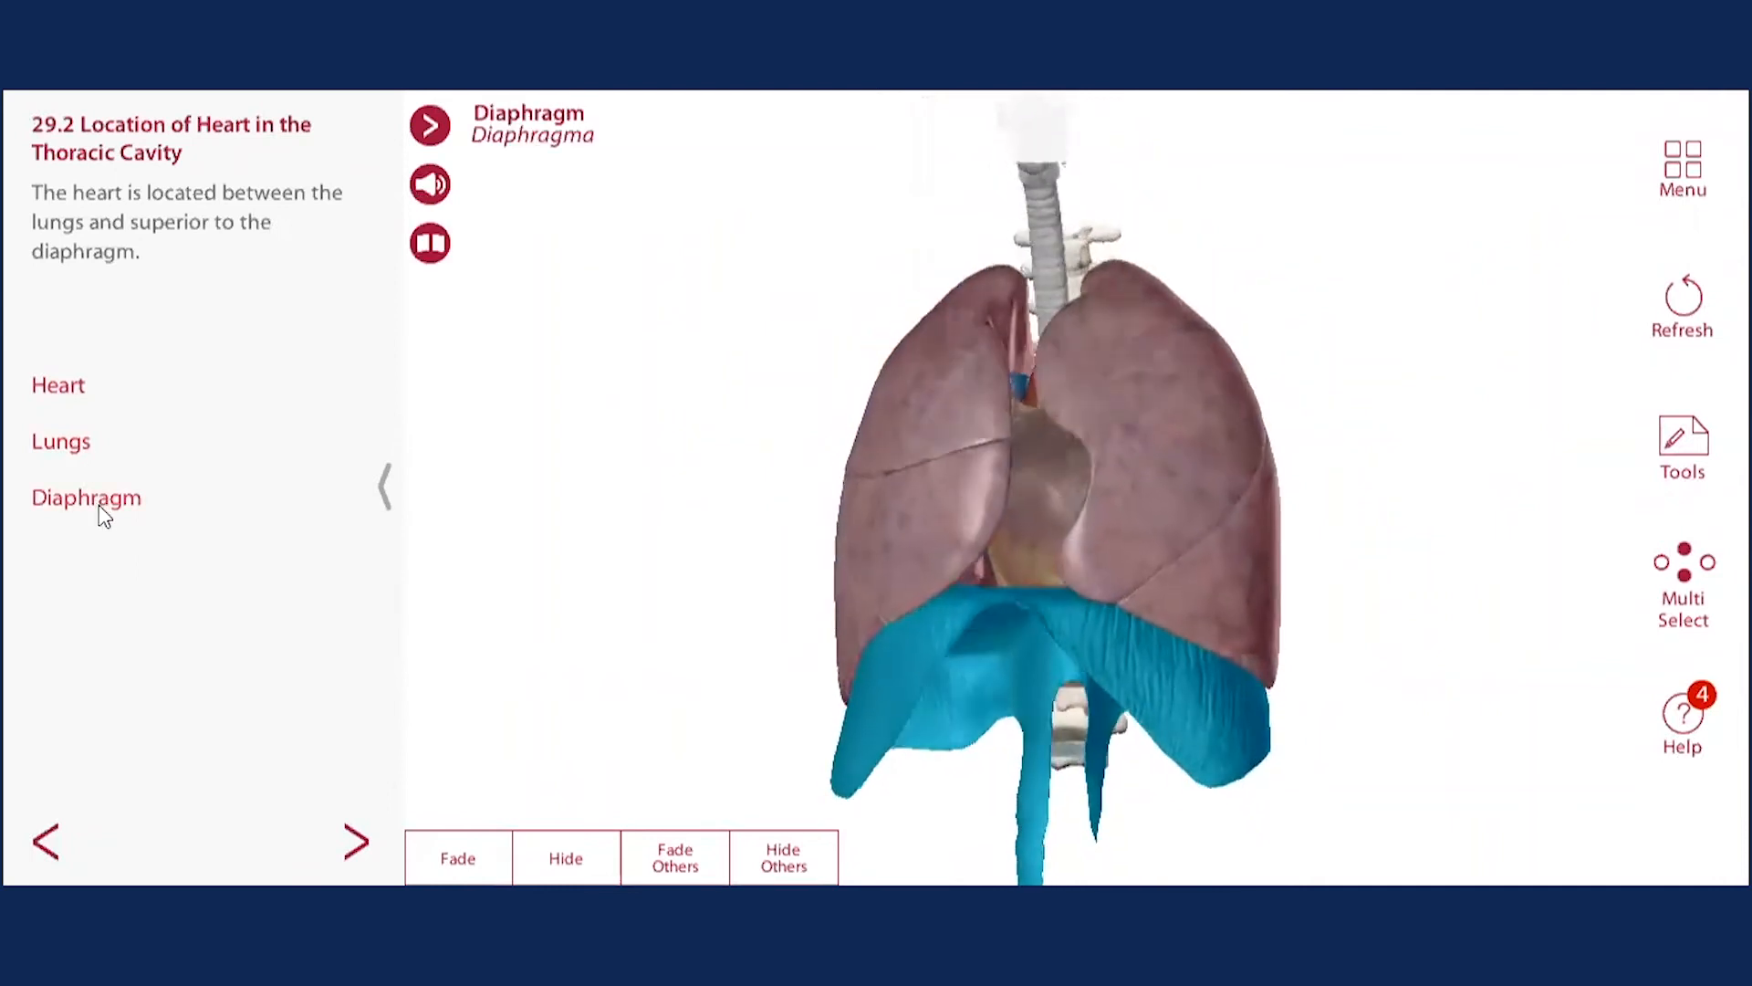
Hide the lobes of the left and right lungs in the thoracic cavity model.
left_click(1118, 461)
left_click(566, 858)
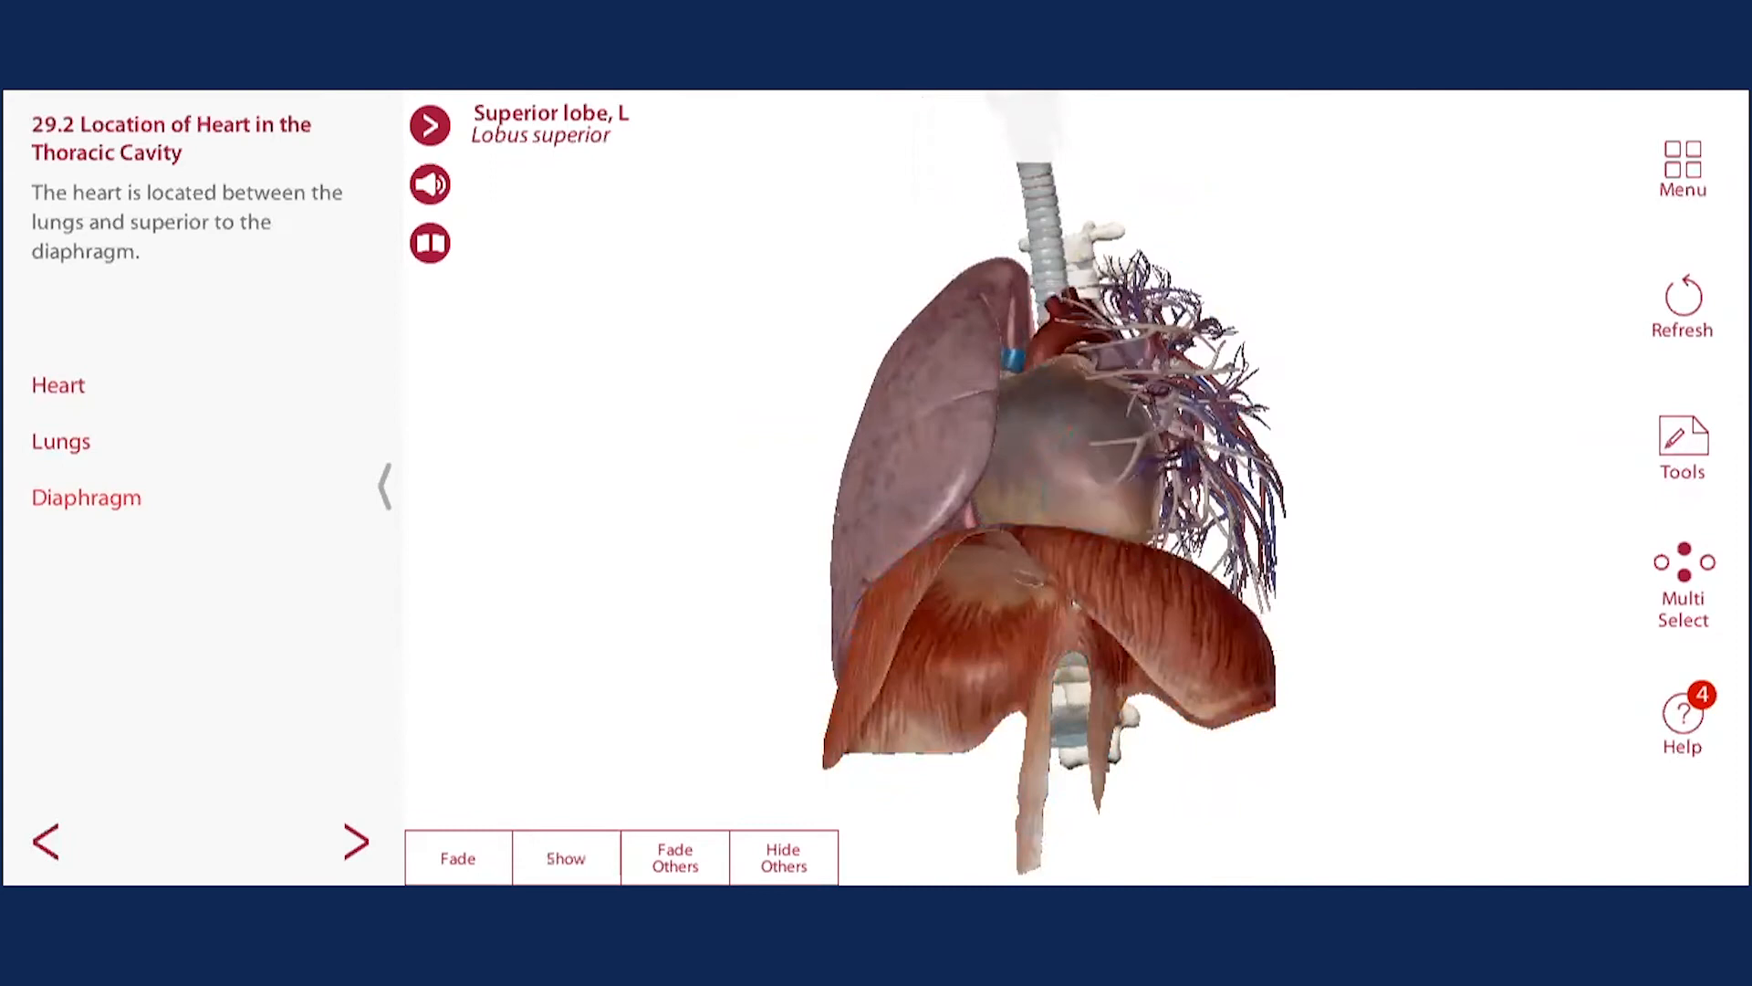
left_click(931, 524)
left_click(566, 858)
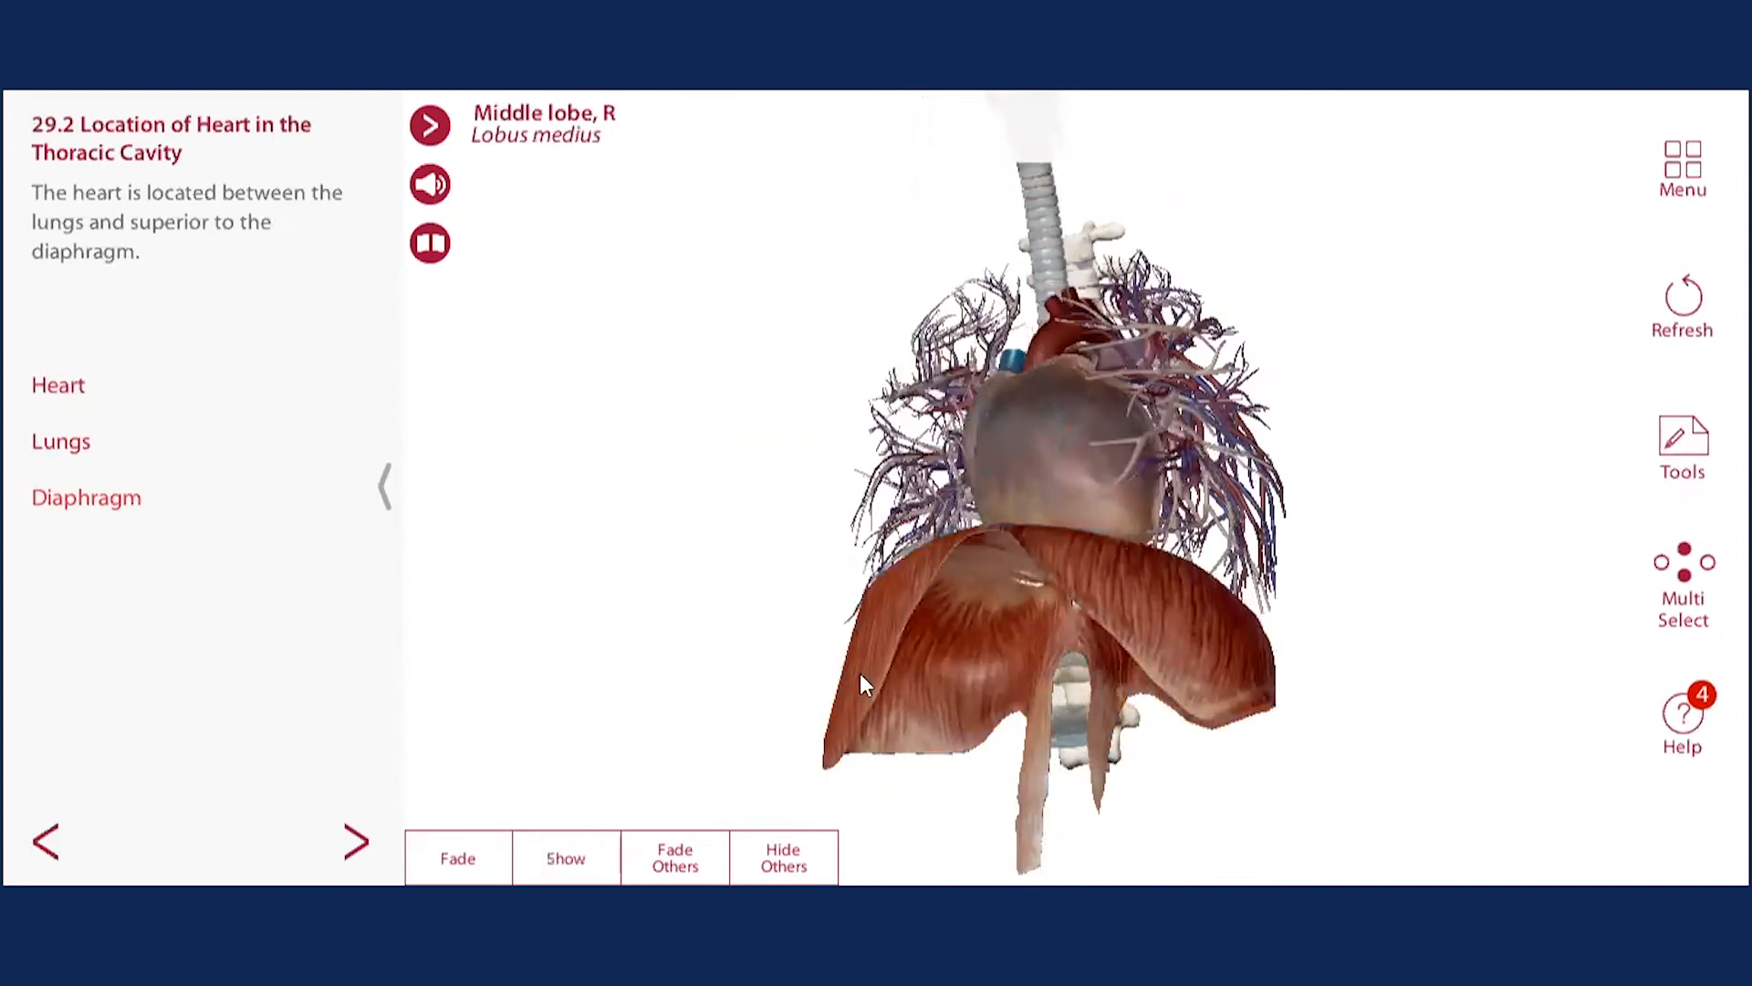
Select the pericardium and try hiding all the other structures around it.
left_click(1059, 445)
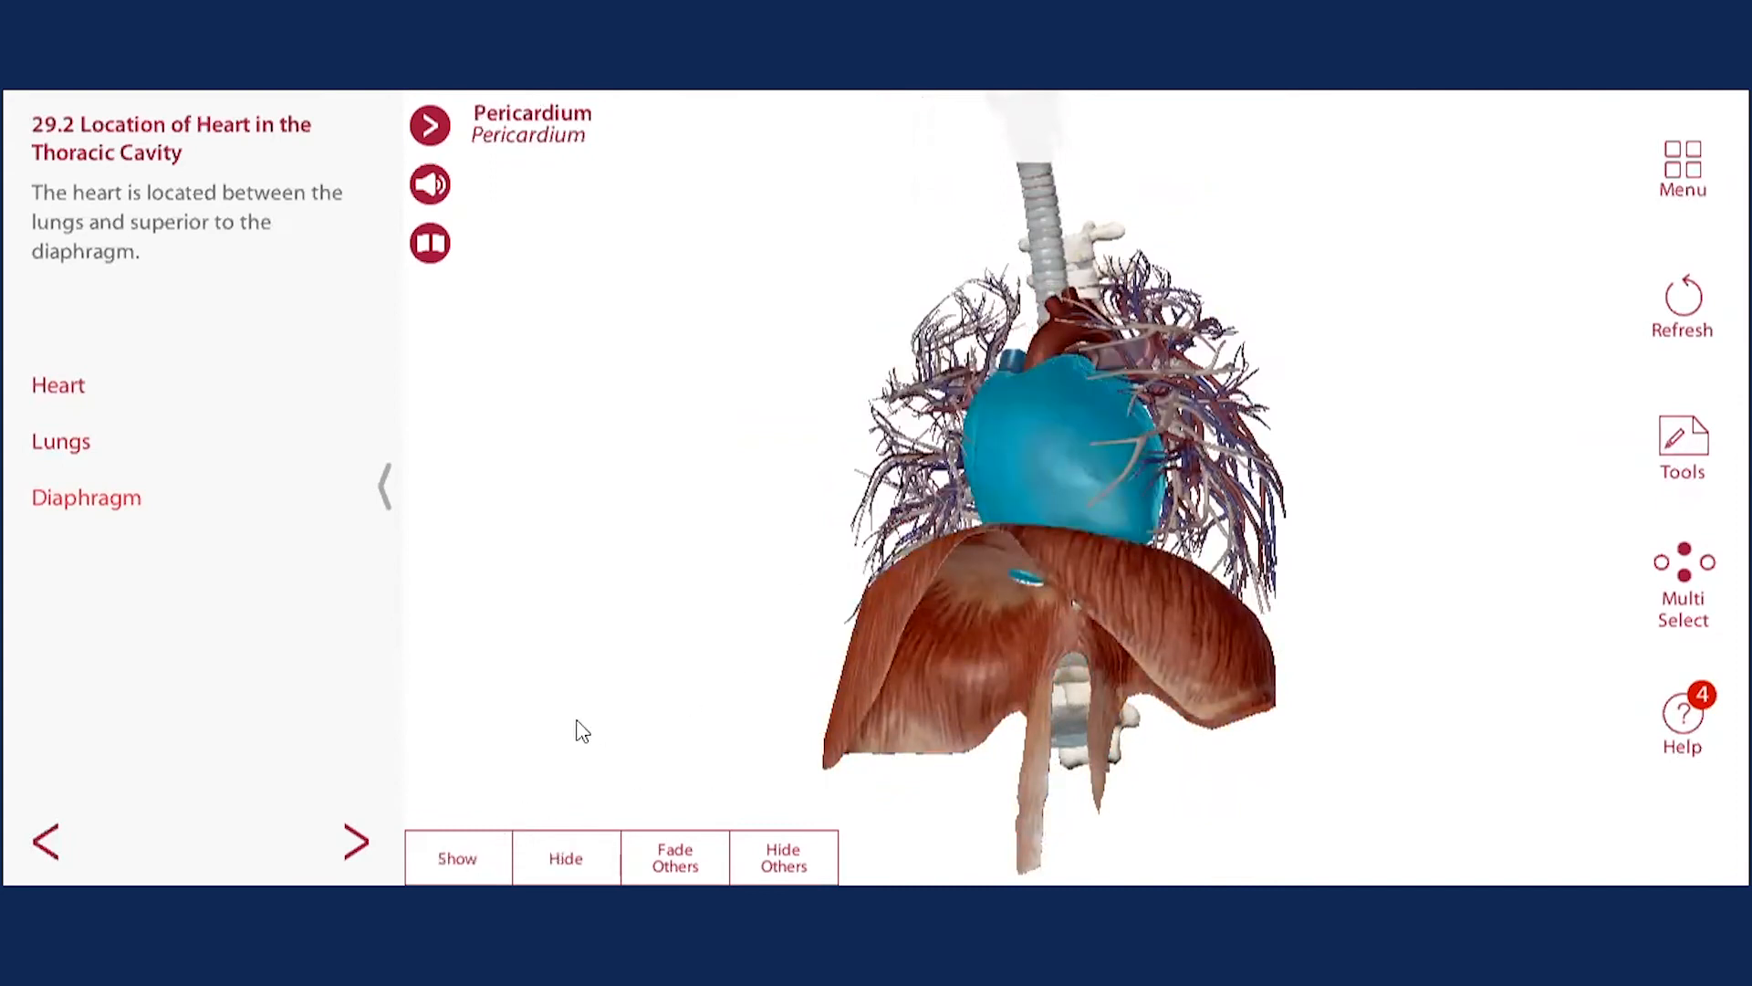
left_click(783, 858)
left_click(783, 858)
left_click(1061, 466)
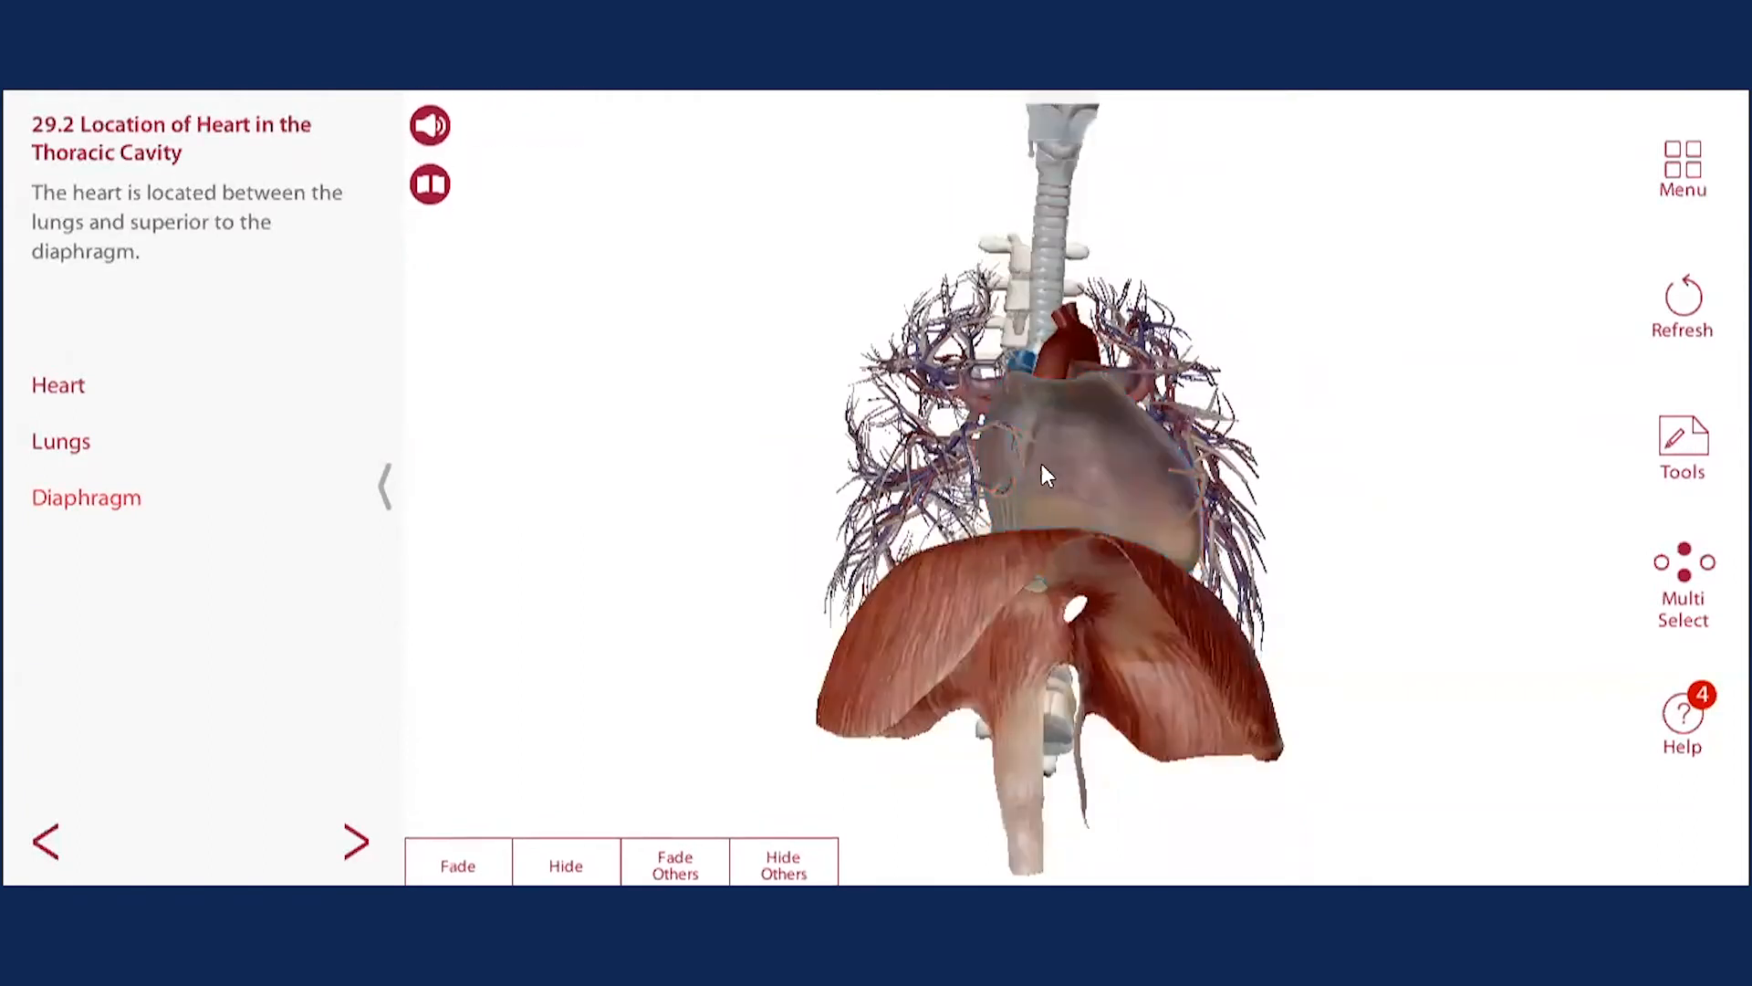
Fade the diaphragm and view the heart above it from another angle.
left_click(929, 594)
left_click(452, 853)
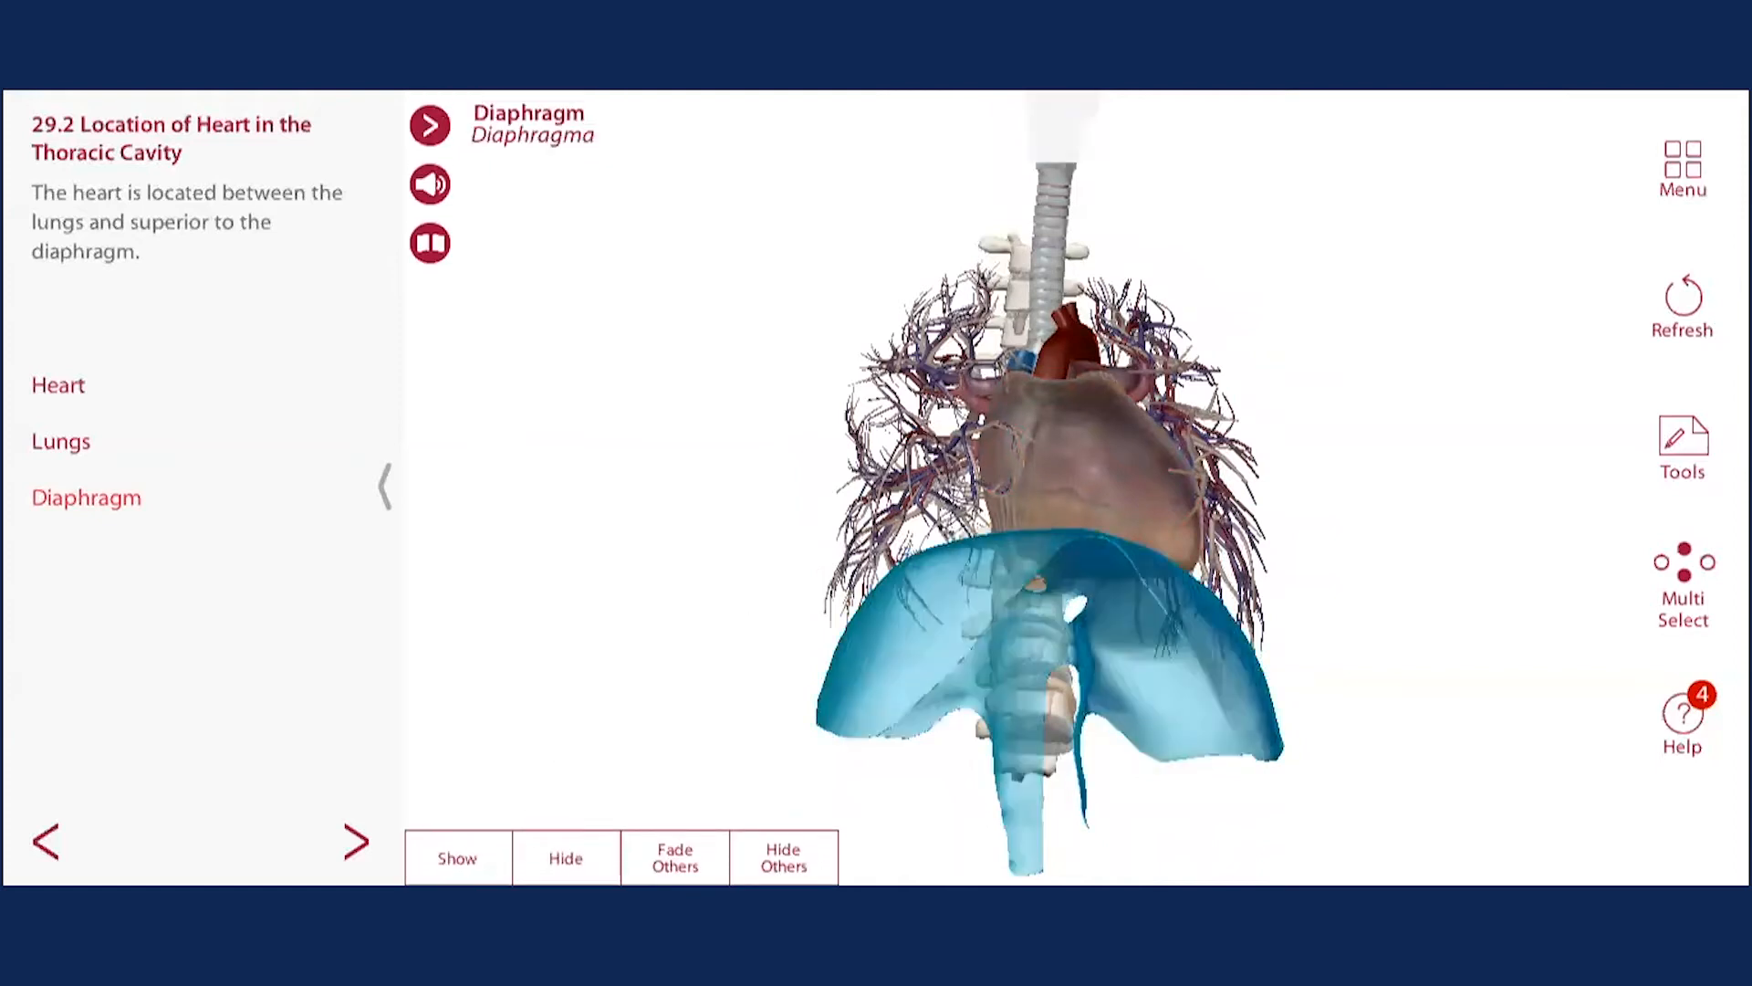
left_click_drag(828, 600, 719, 682)
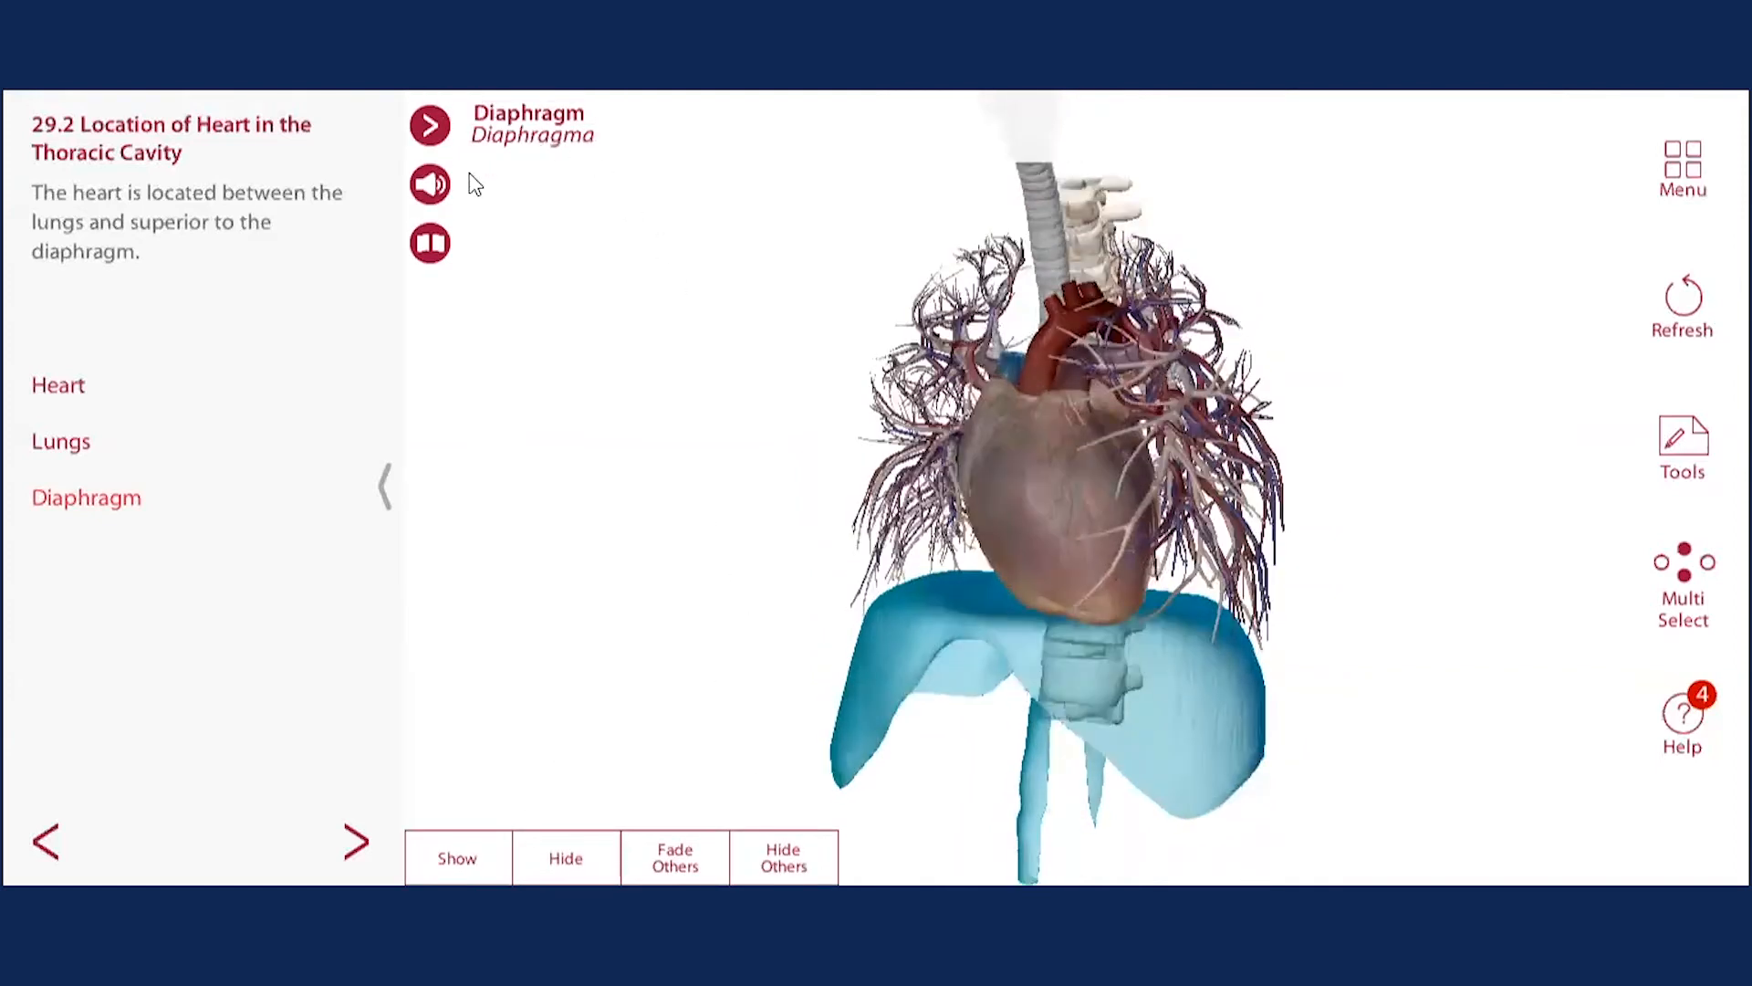
Select the pericardium, read its definition, and clear the selection before leaving the thoracic cavity model.
left_click(1024, 421)
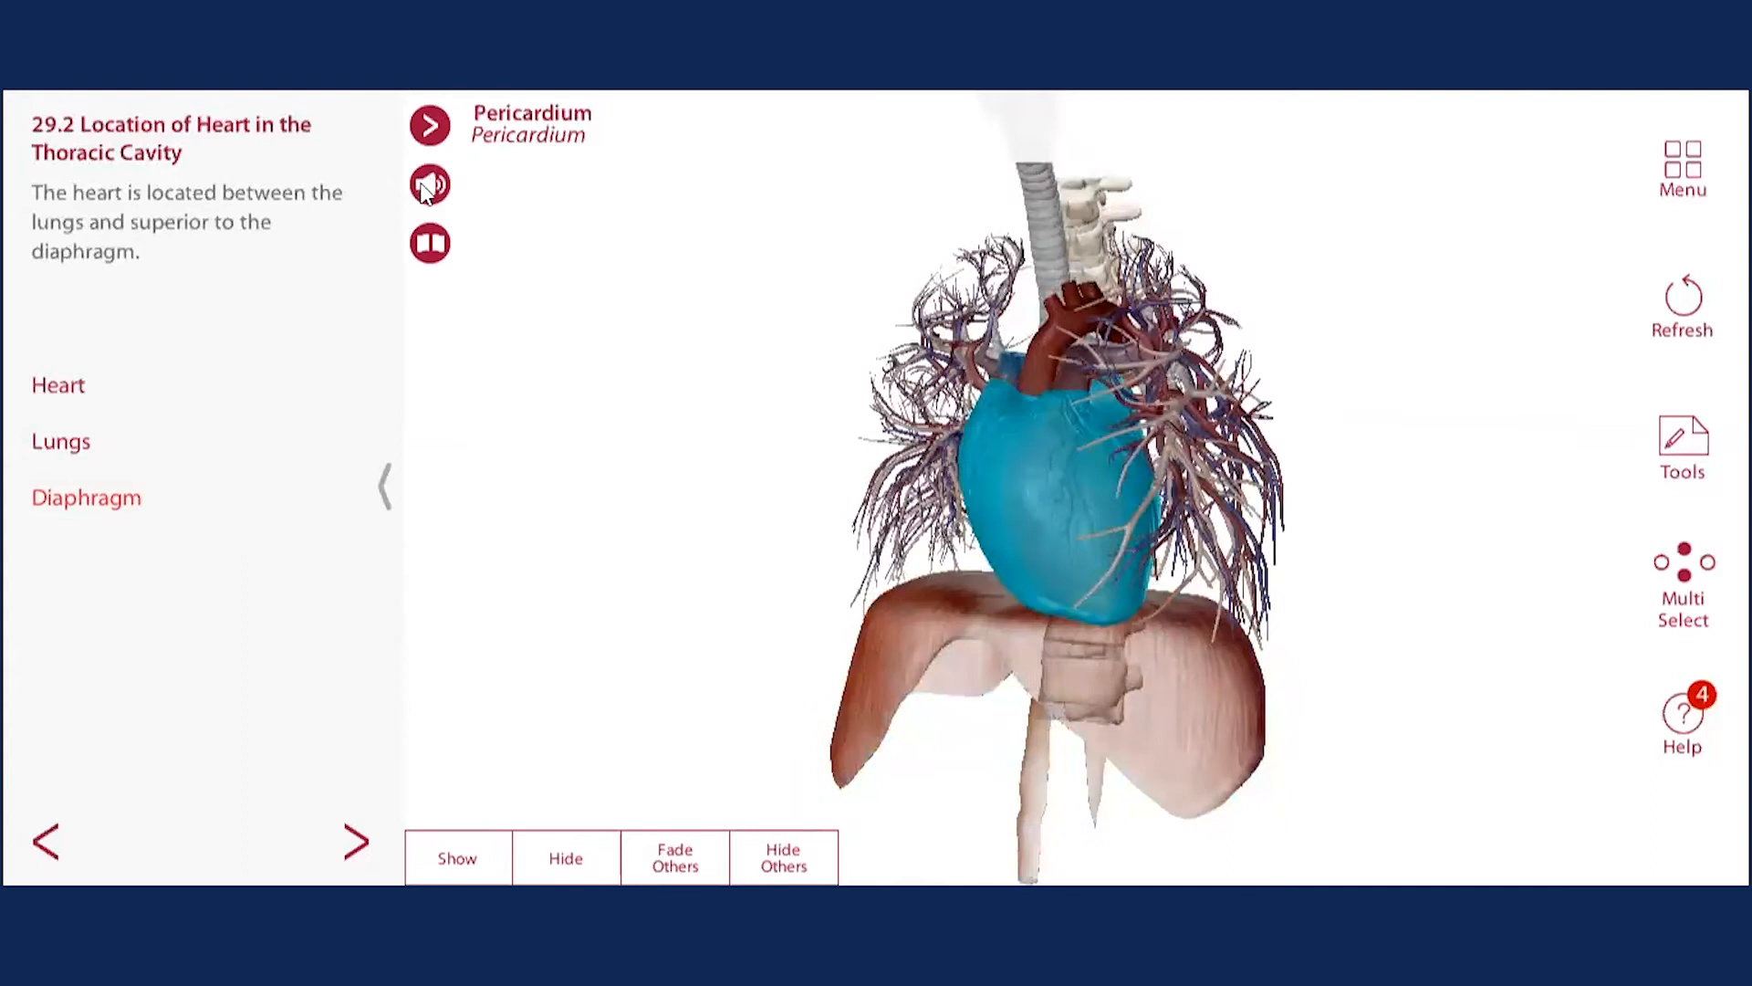
left_click(439, 255)
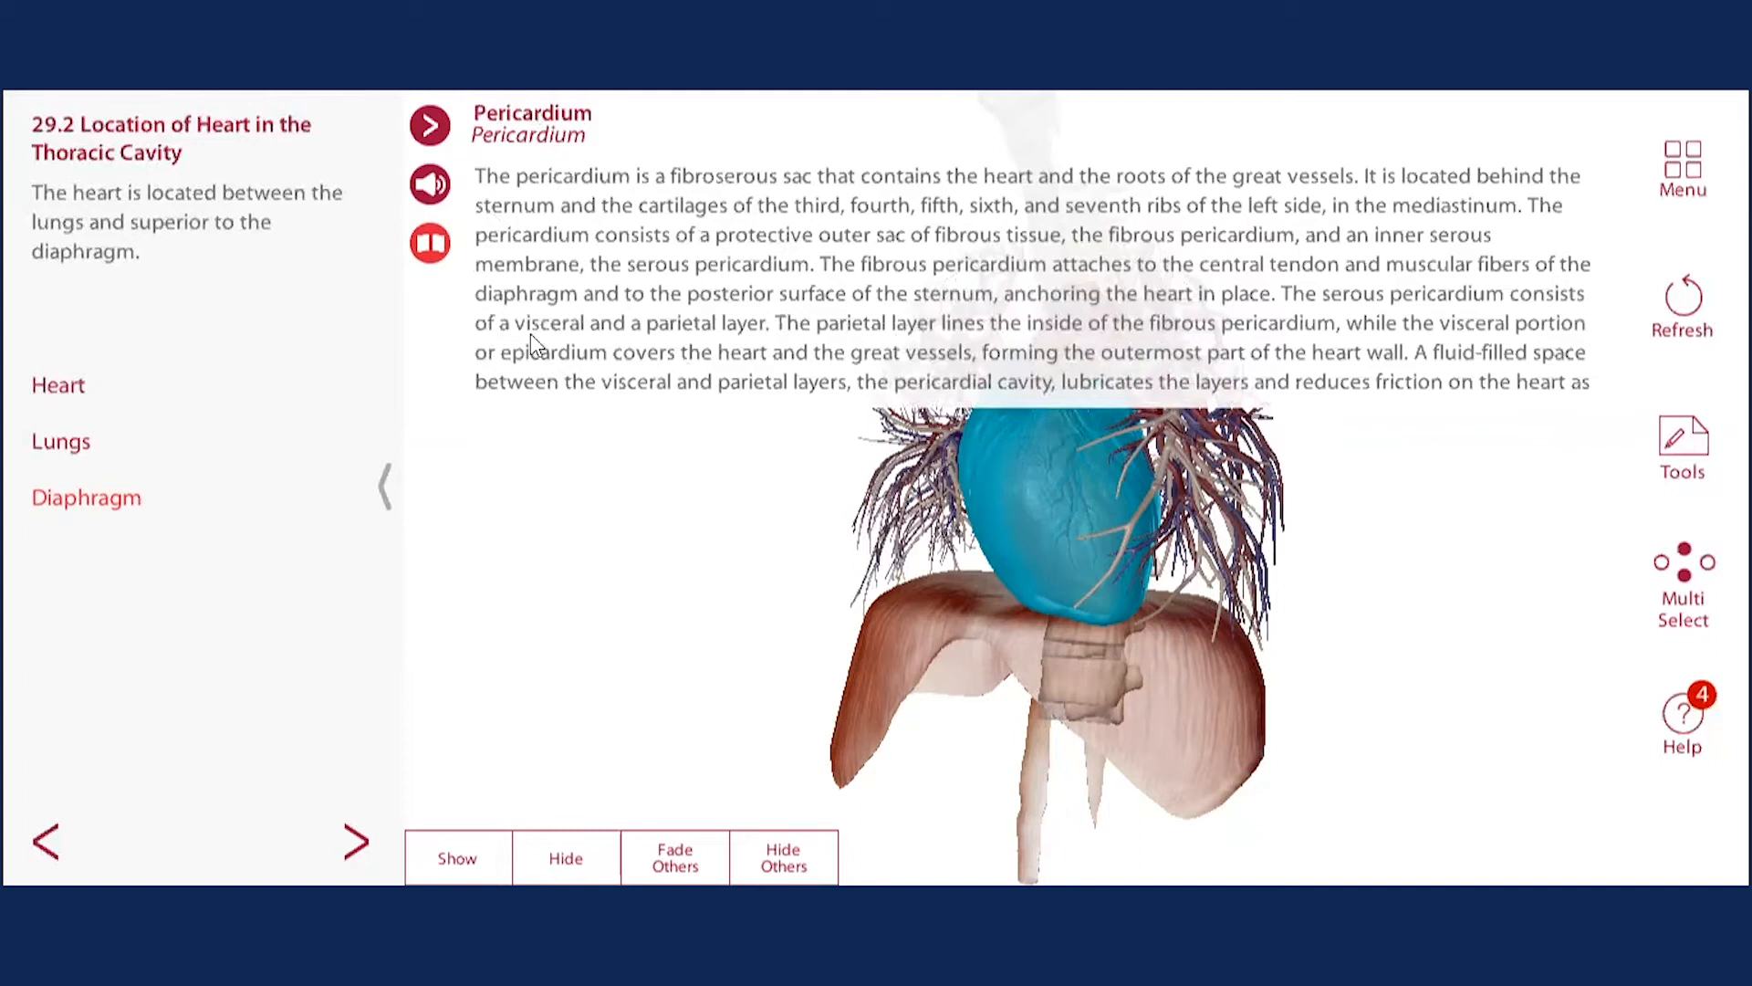
left_click(431, 245)
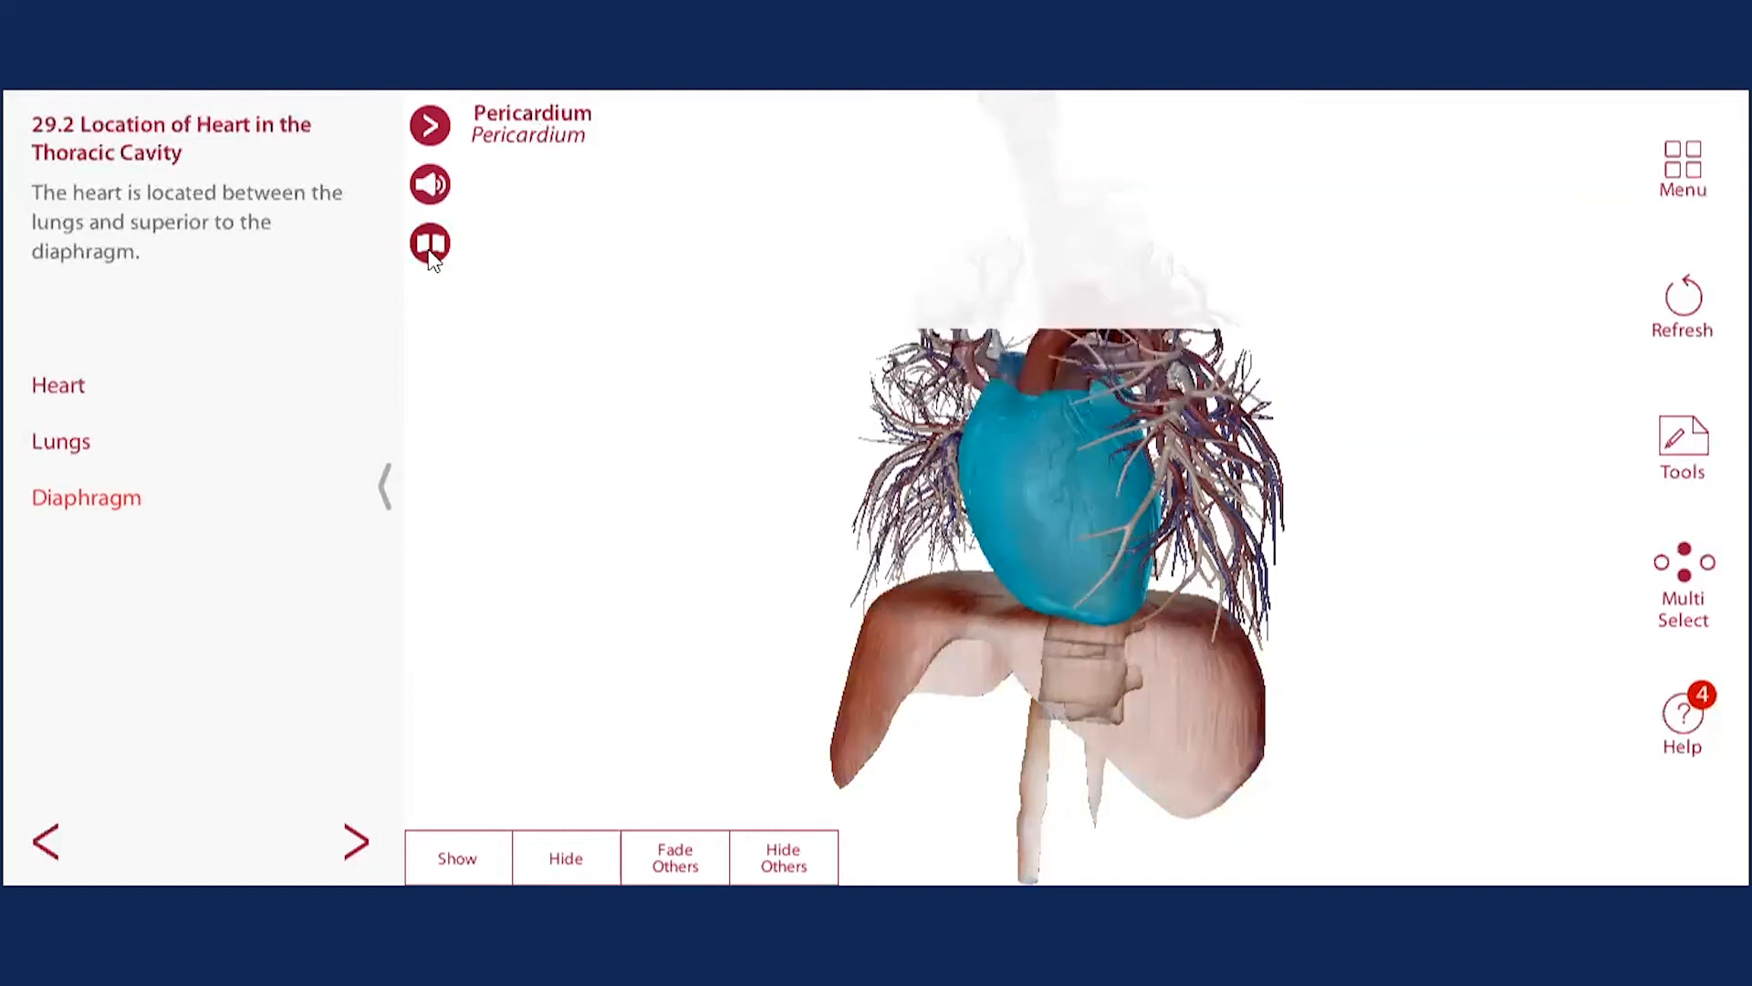
left_click(1033, 470)
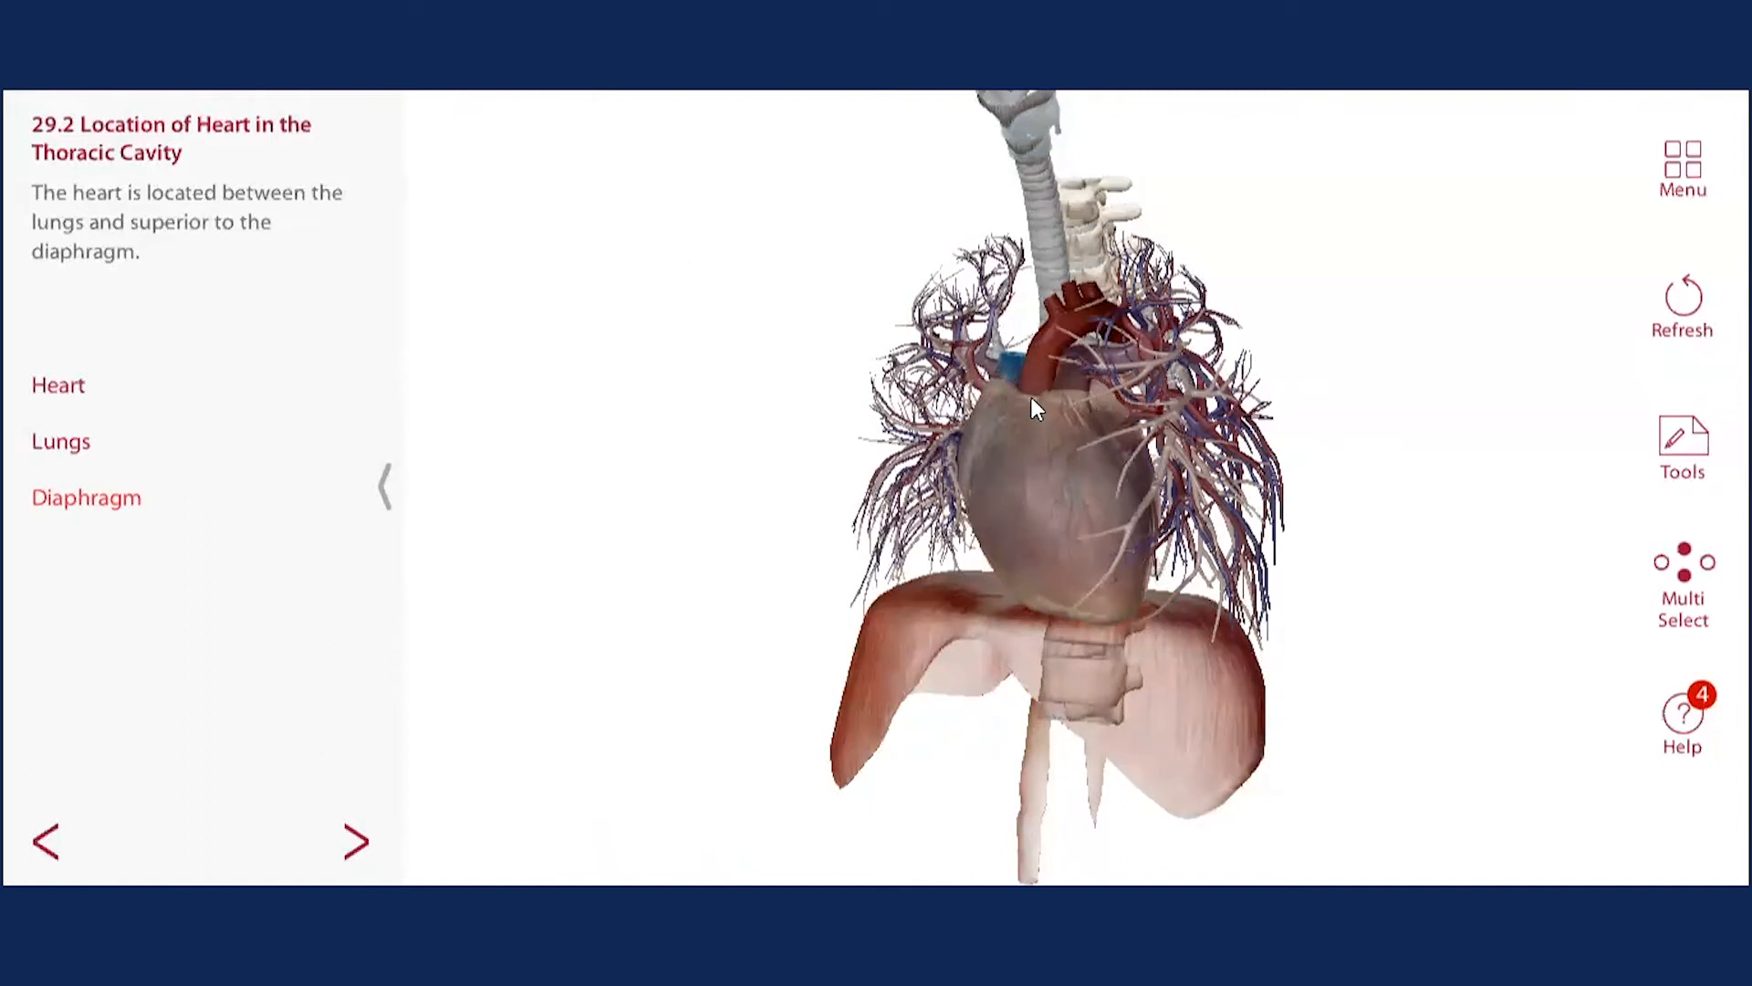
left_click(356, 842)
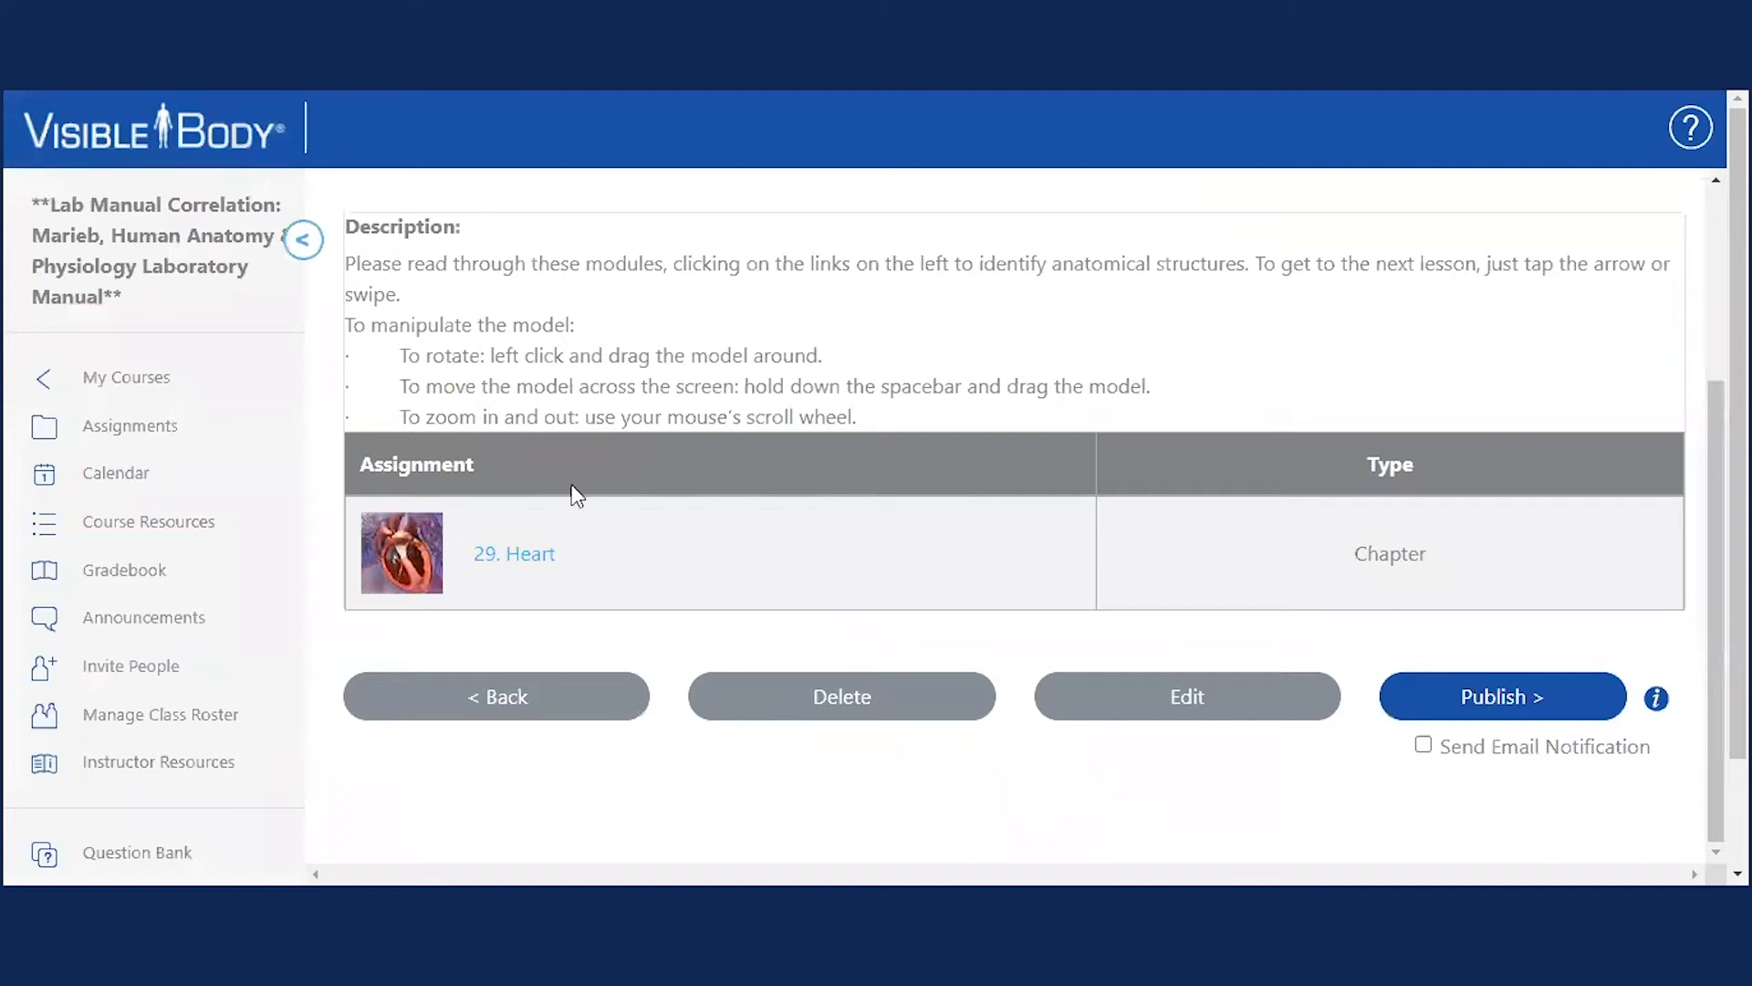
Review the assignment preview of Modules - The Heart and its description with the model manipulation instructions.
scroll(575, 489, "up", 3)
scroll(570, 429, "down", 3)
left_click_drag(359, 227, 616, 304)
left_click(616, 304)
Open the editable details of Modules - The Heart, review its fields, and return to the assignment preview.
left_click(1192, 705)
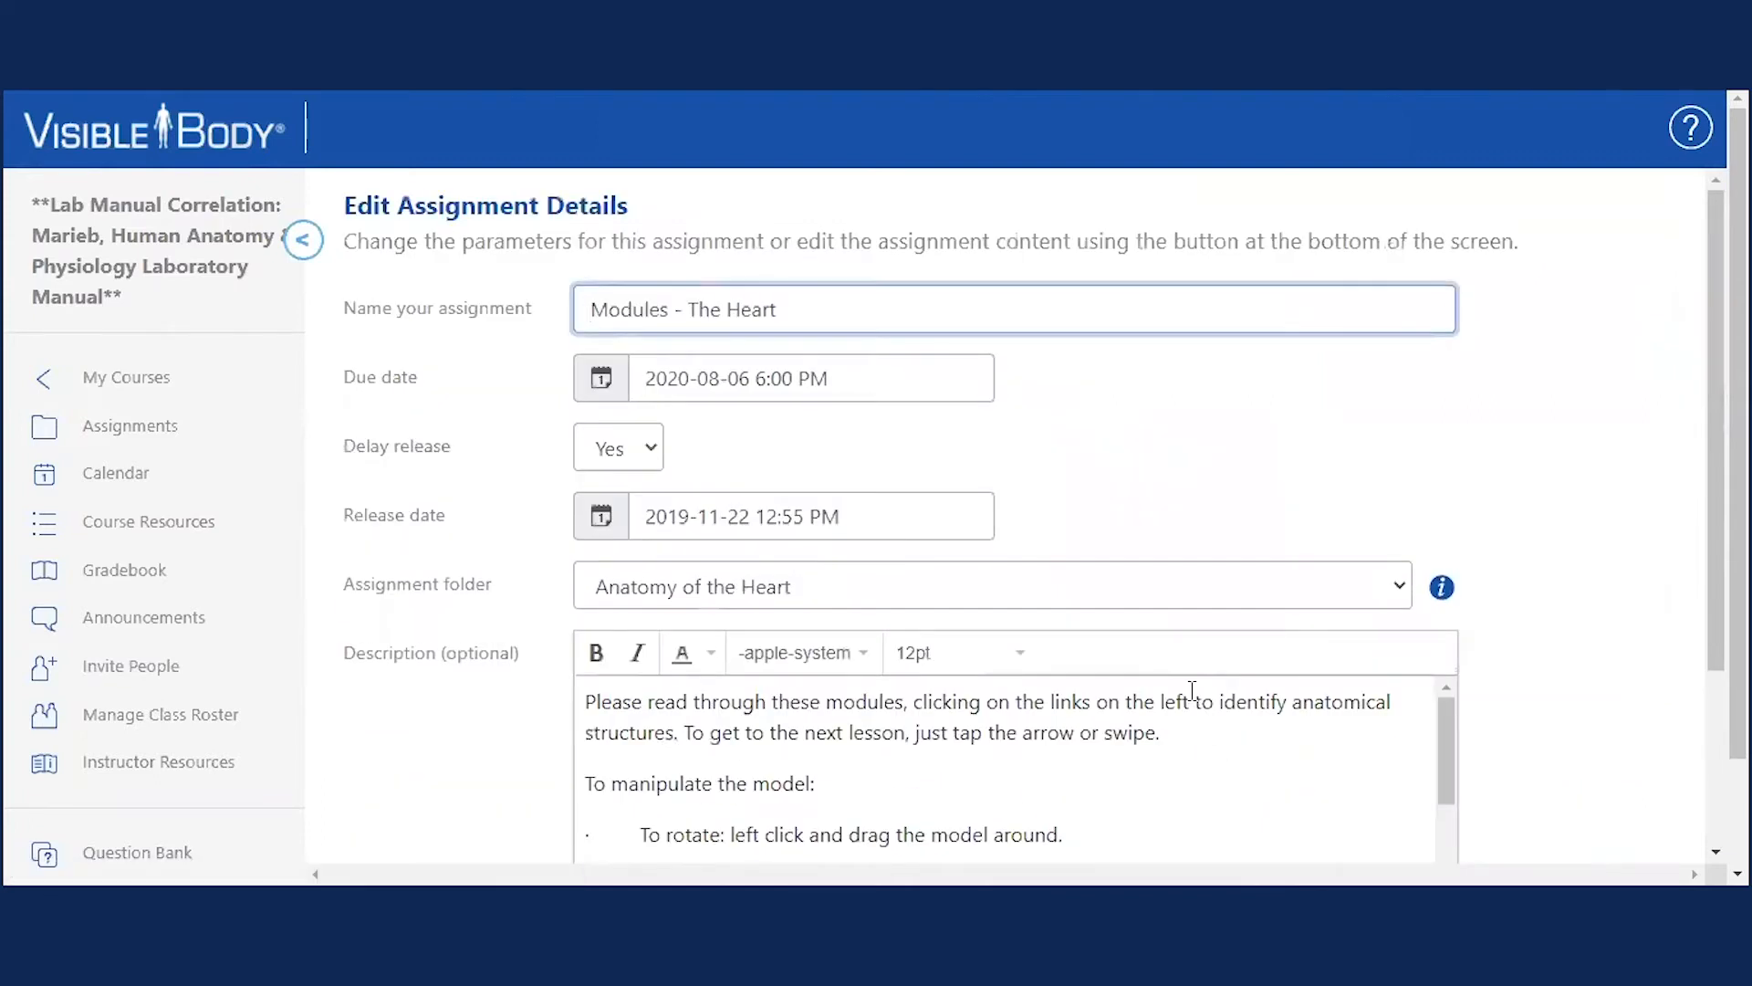
left_click_drag(669, 309, 415, 341)
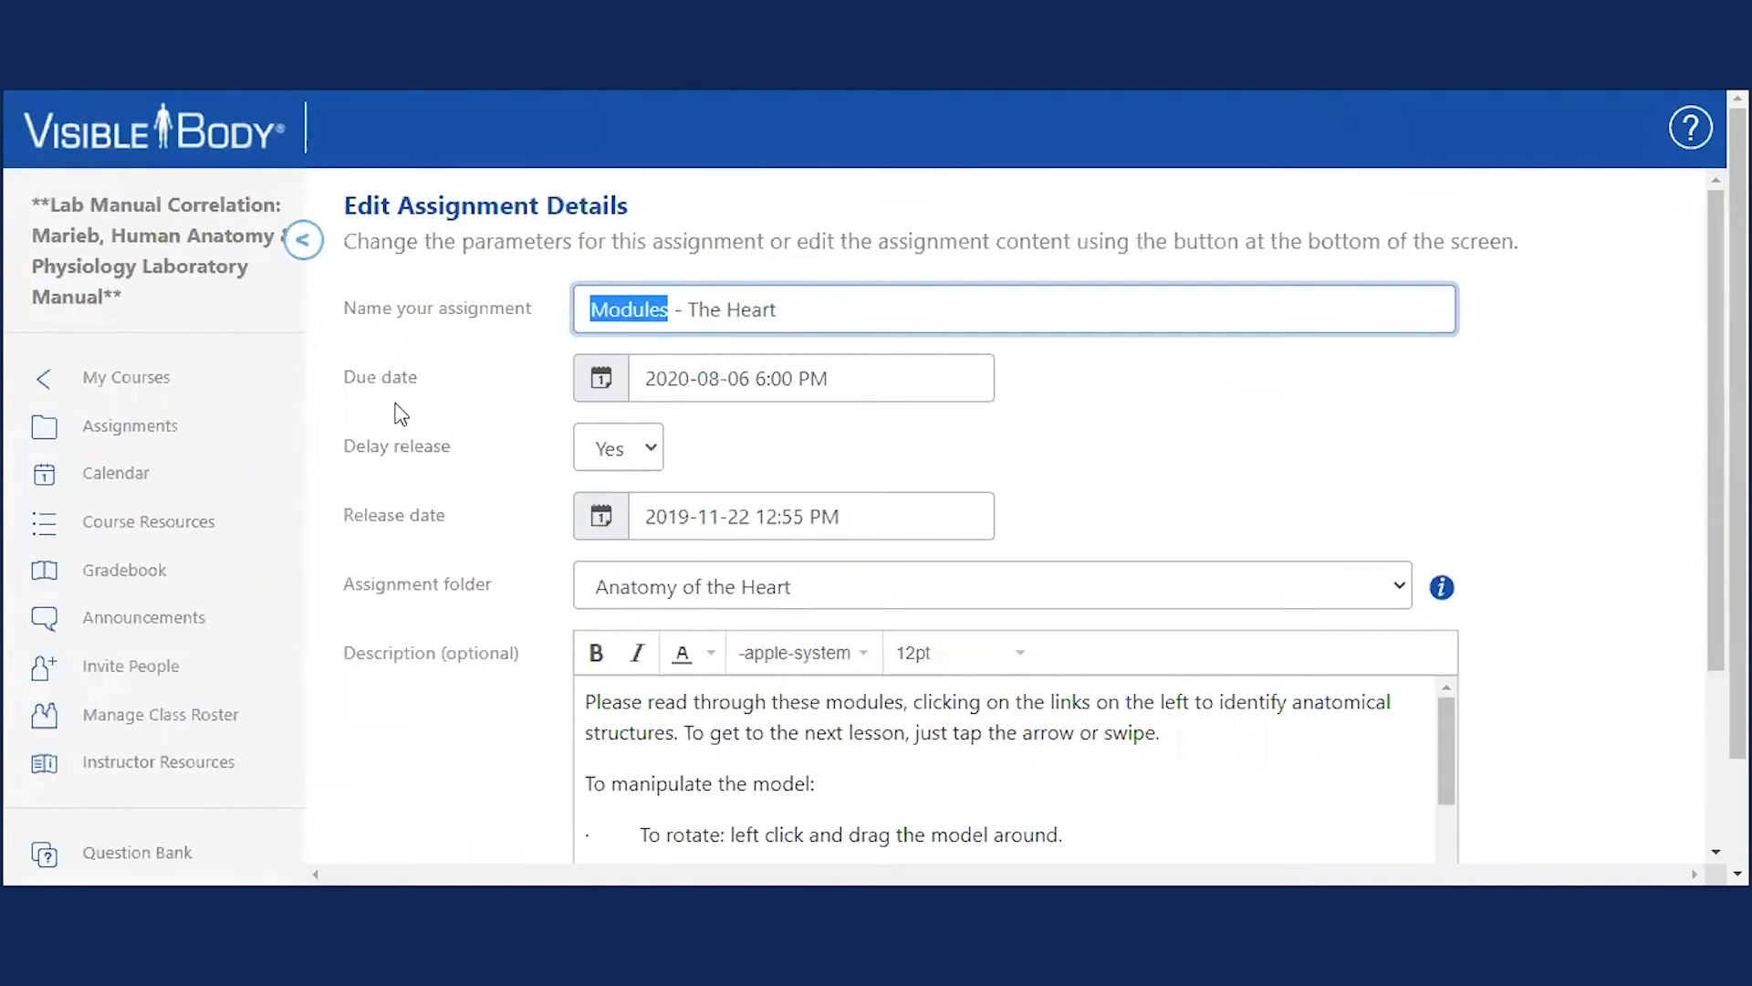
left_click(433, 361)
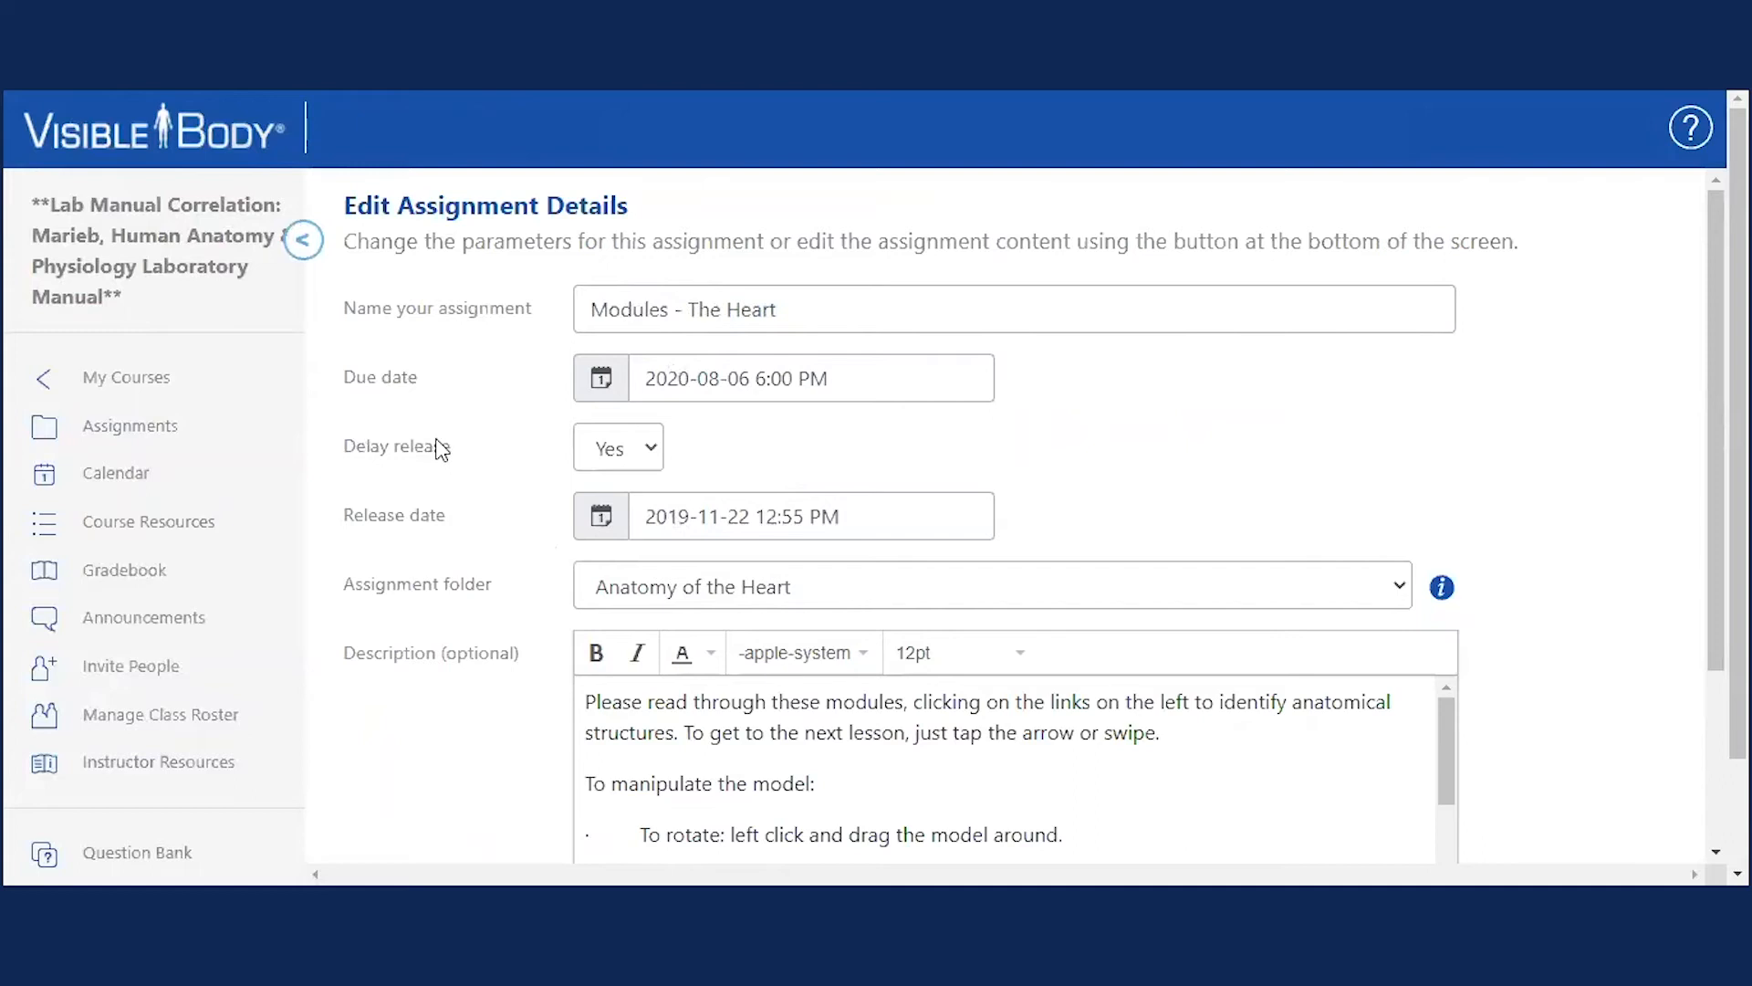
scroll(442, 451, "down", 3)
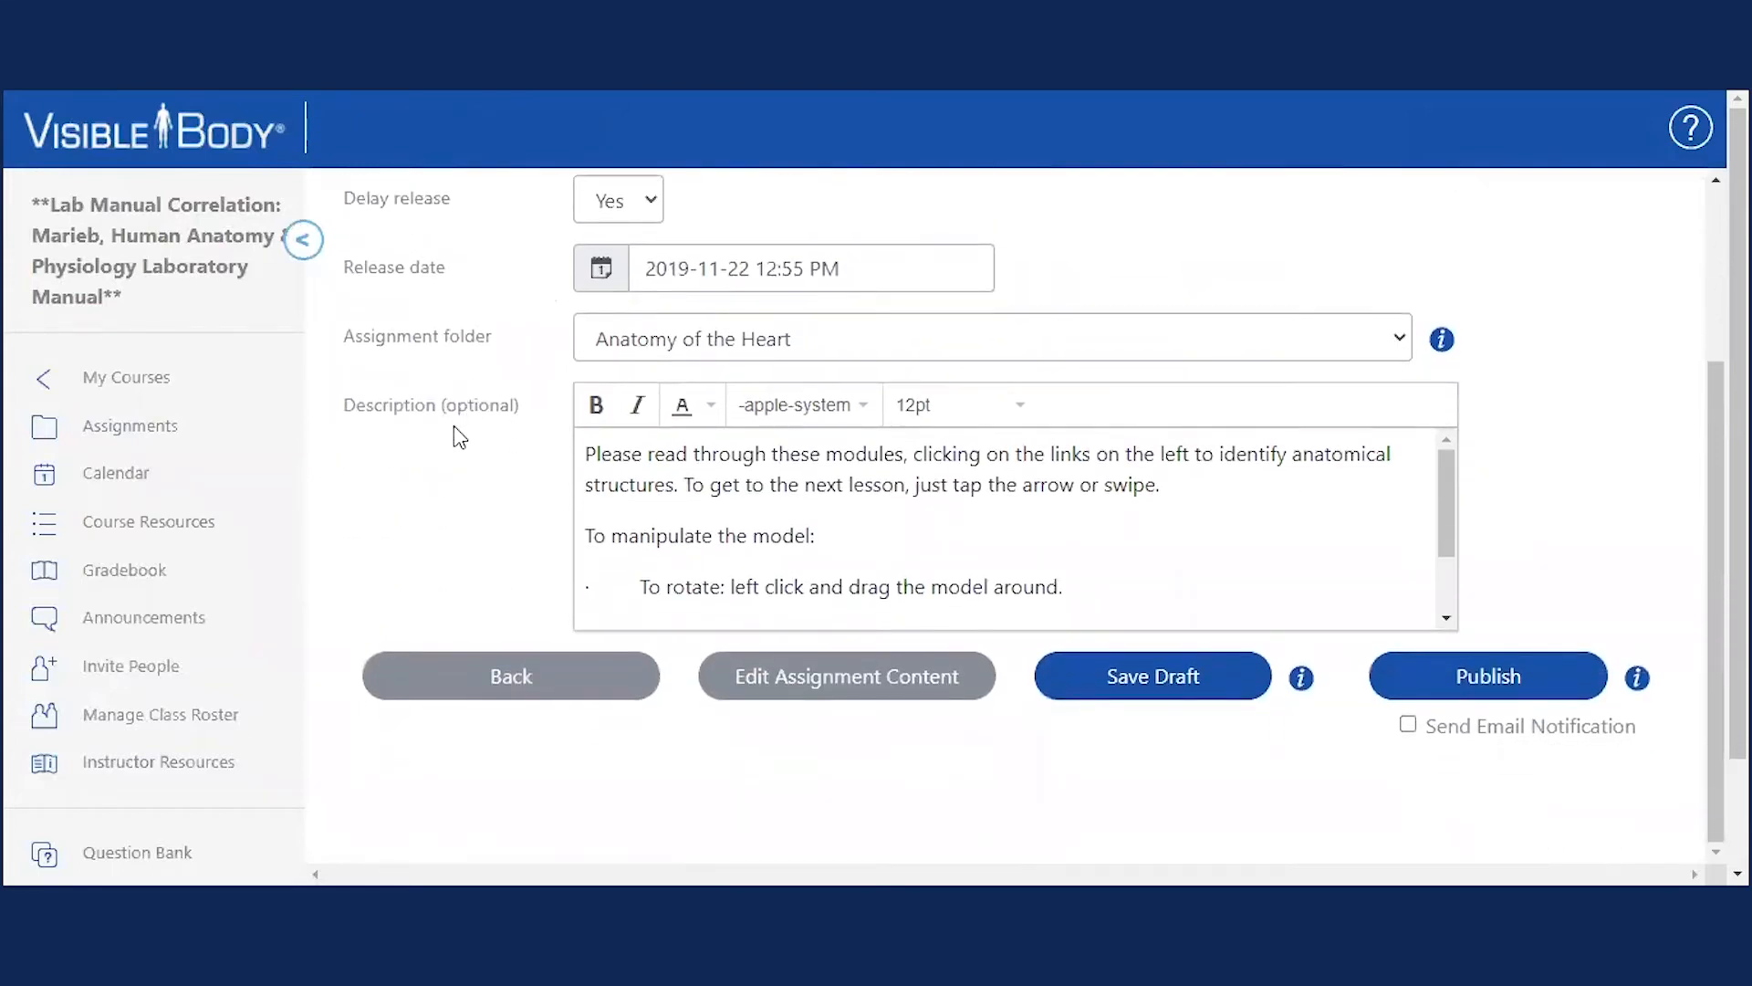
left_click(518, 680)
scroll(642, 543, "down", 2)
scroll(643, 543, "down", 1)
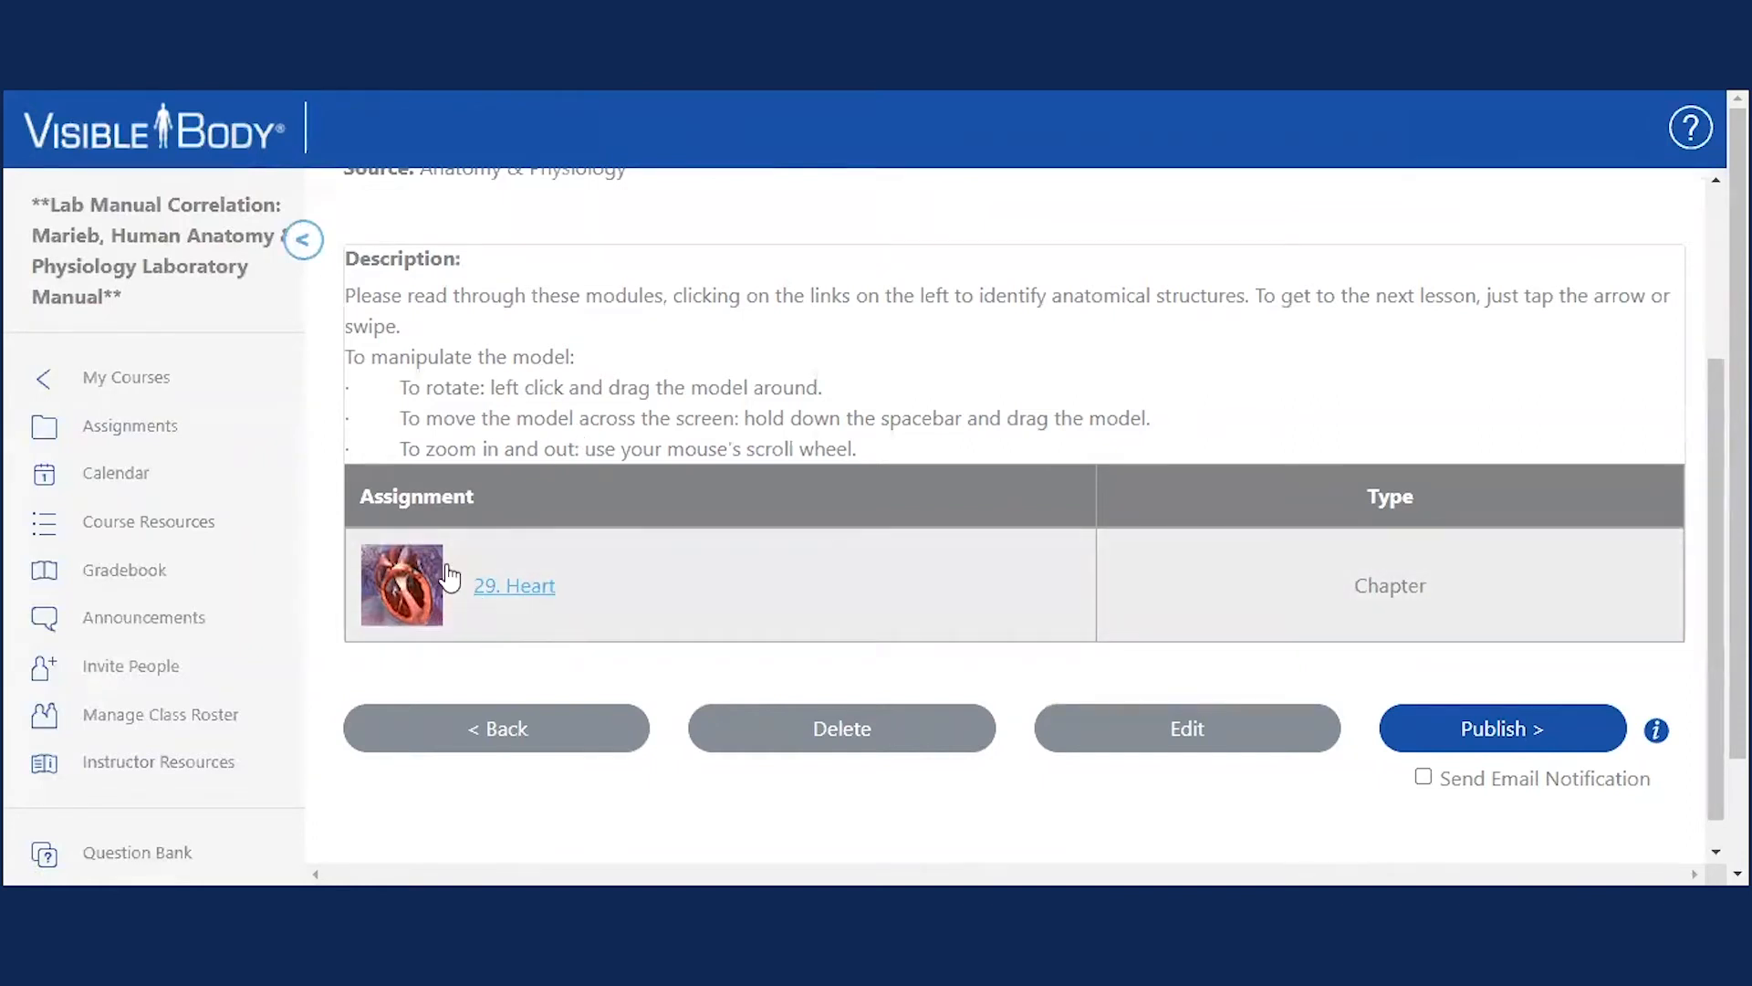
Open the content selection of Modules - The Heart for editing and list the sections of chapter 29. Heart.
left_click(1185, 728)
scroll(518, 410, "down", 3)
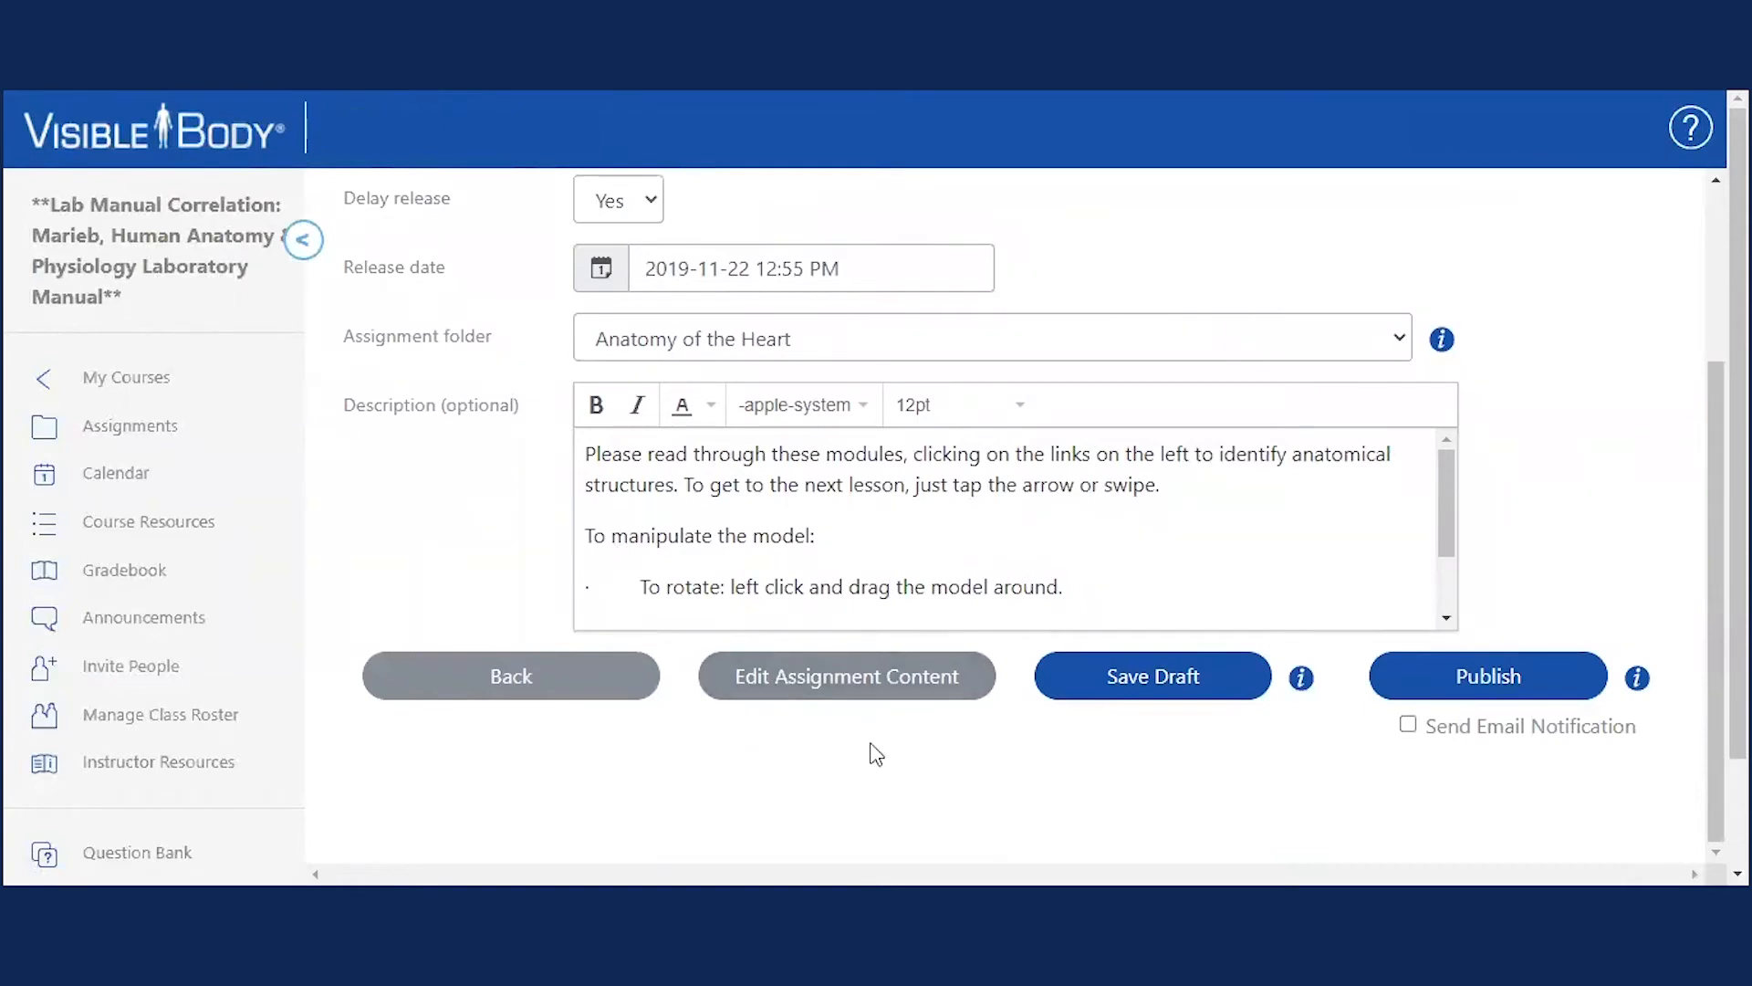
left_click(831, 678)
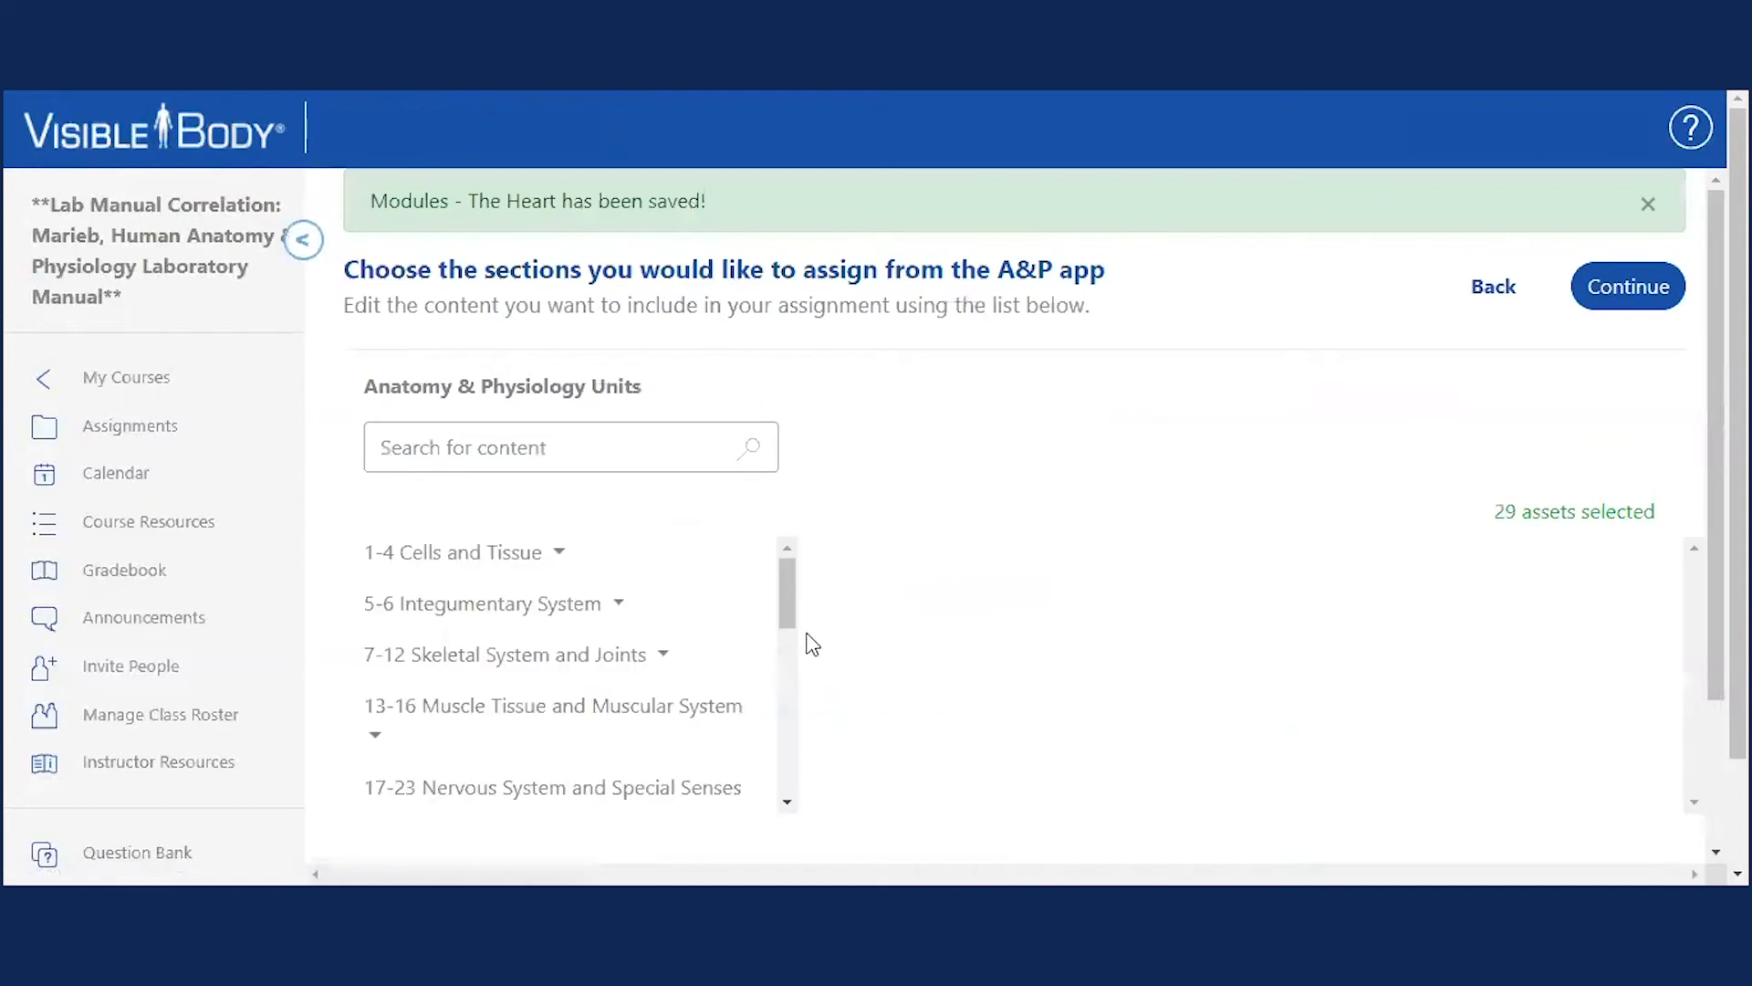
left_click_drag(792, 391, 769, 482)
left_click(424, 458)
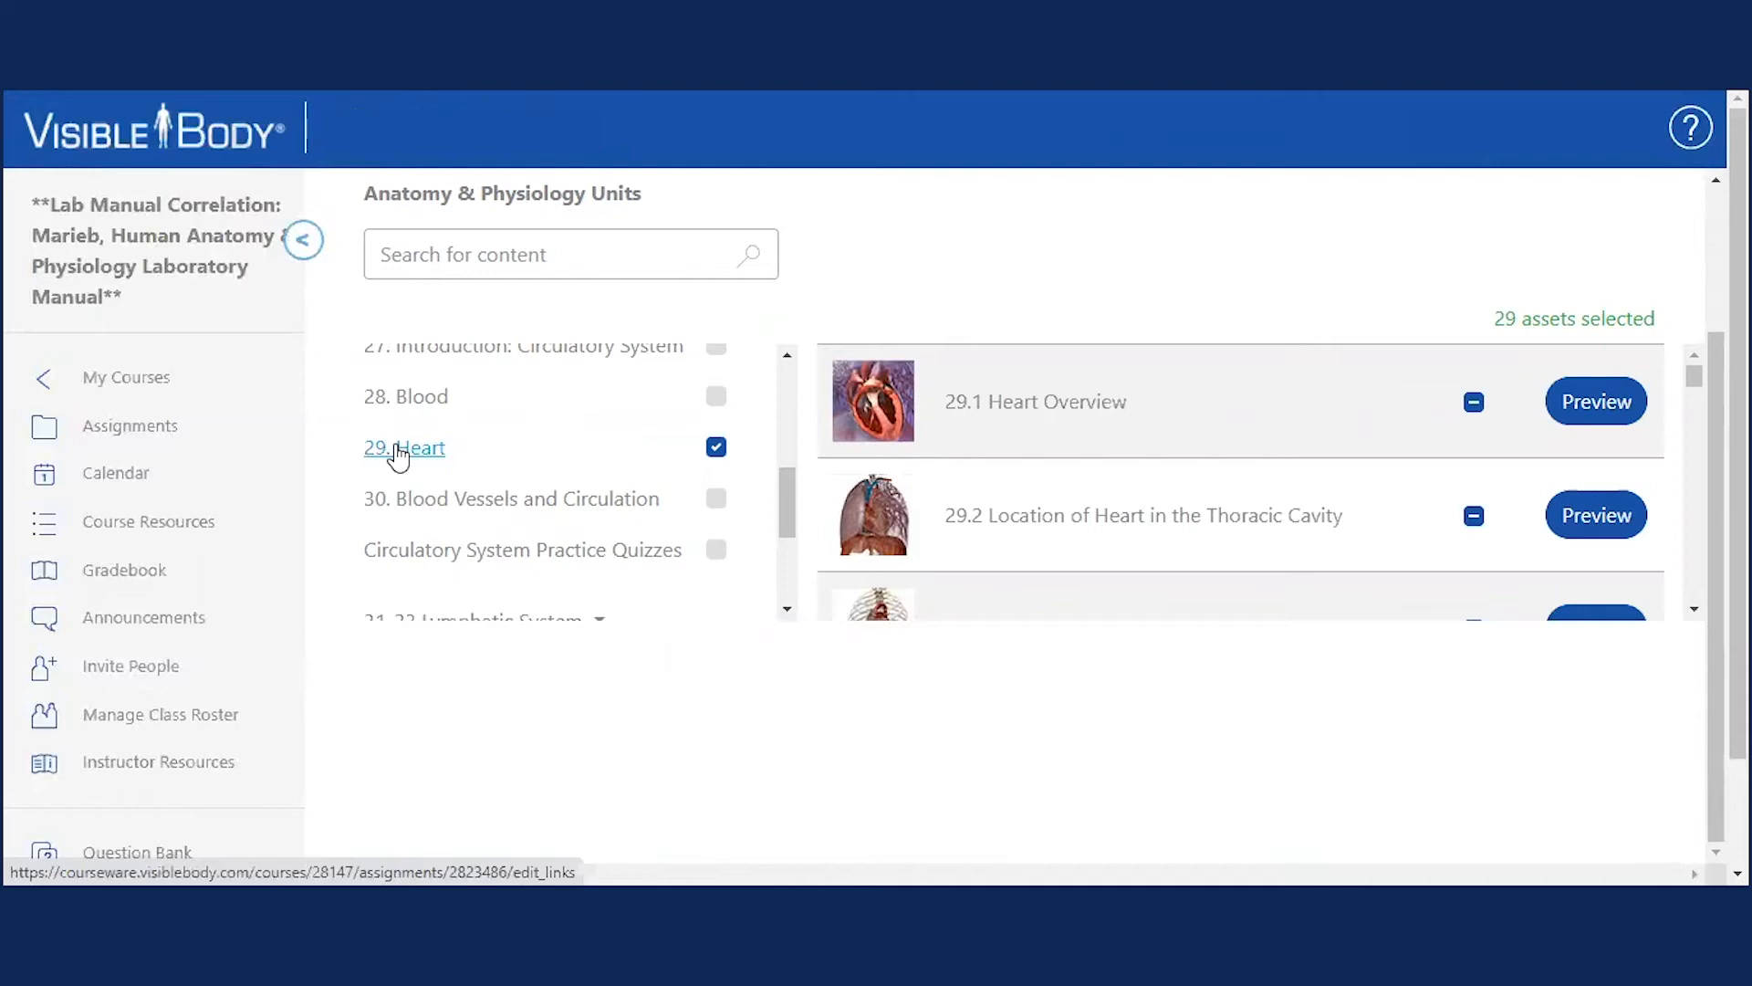
Exclude 29.18 Coronary Circulation, 29.20 Left Coronary Arteries and 29.21 Right Coronary Arteries from the assignment.
scroll(1134, 438, "down", 8)
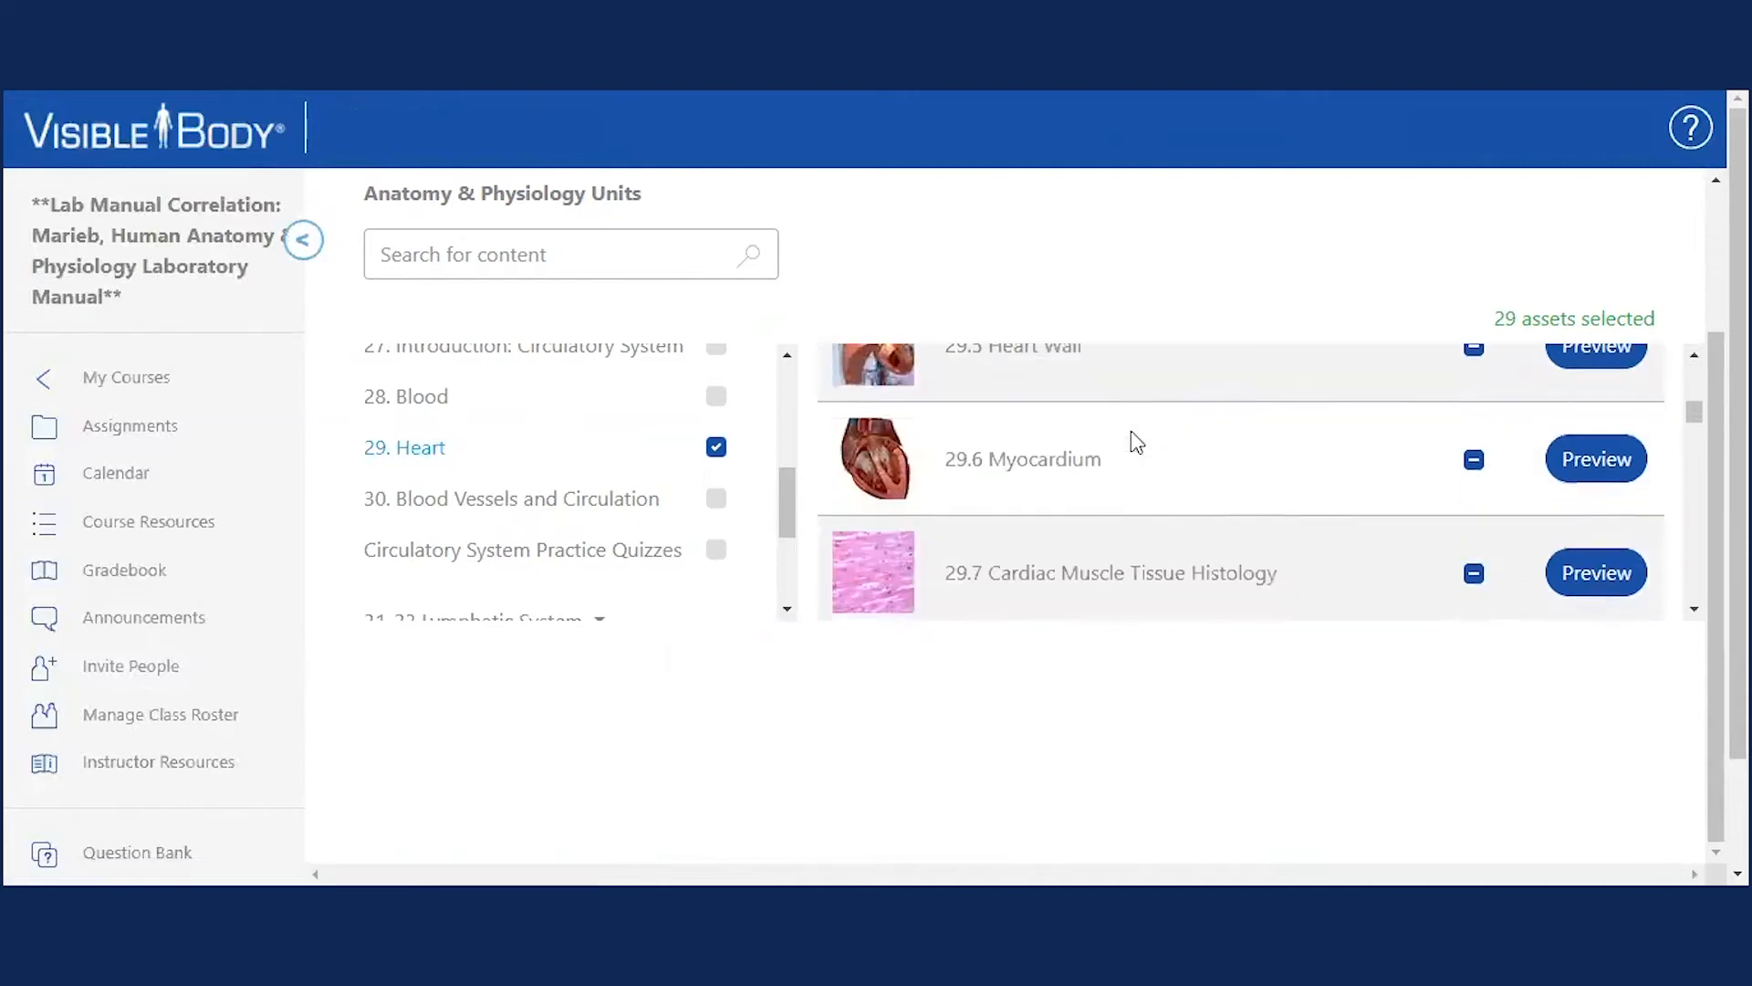
scroll(1135, 438, "down", 3)
scroll(1150, 440, "up", 1)
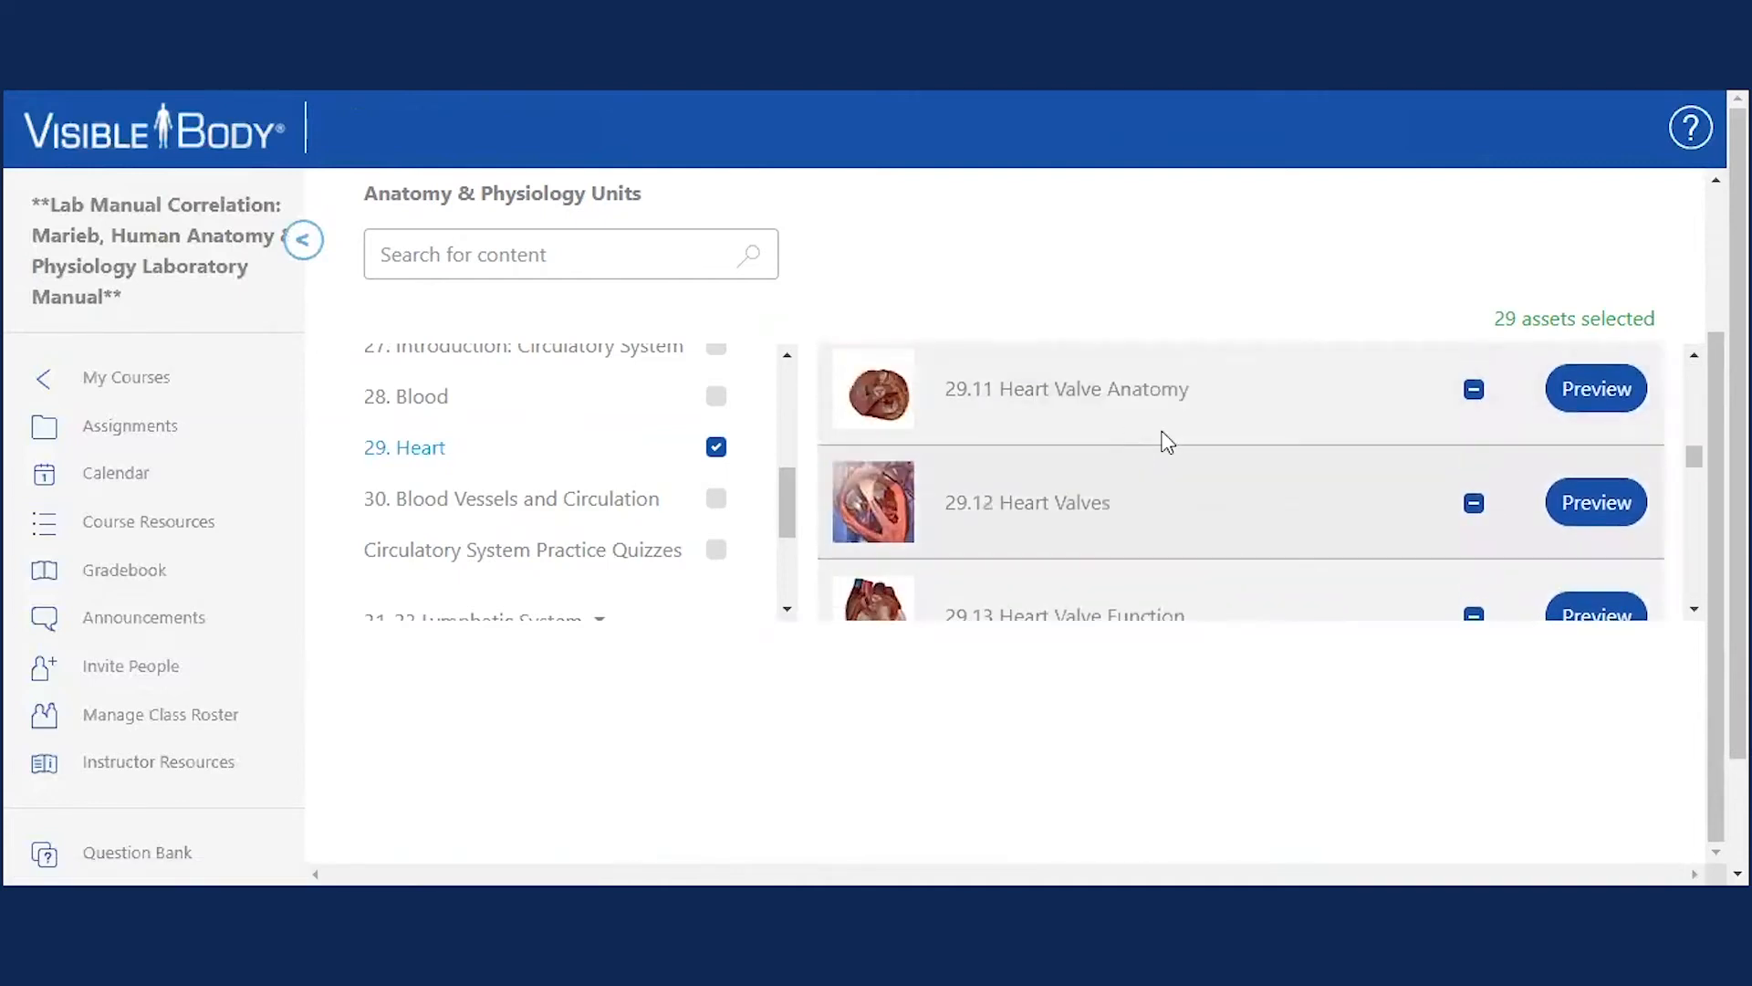
scroll(1385, 425, "down", 7)
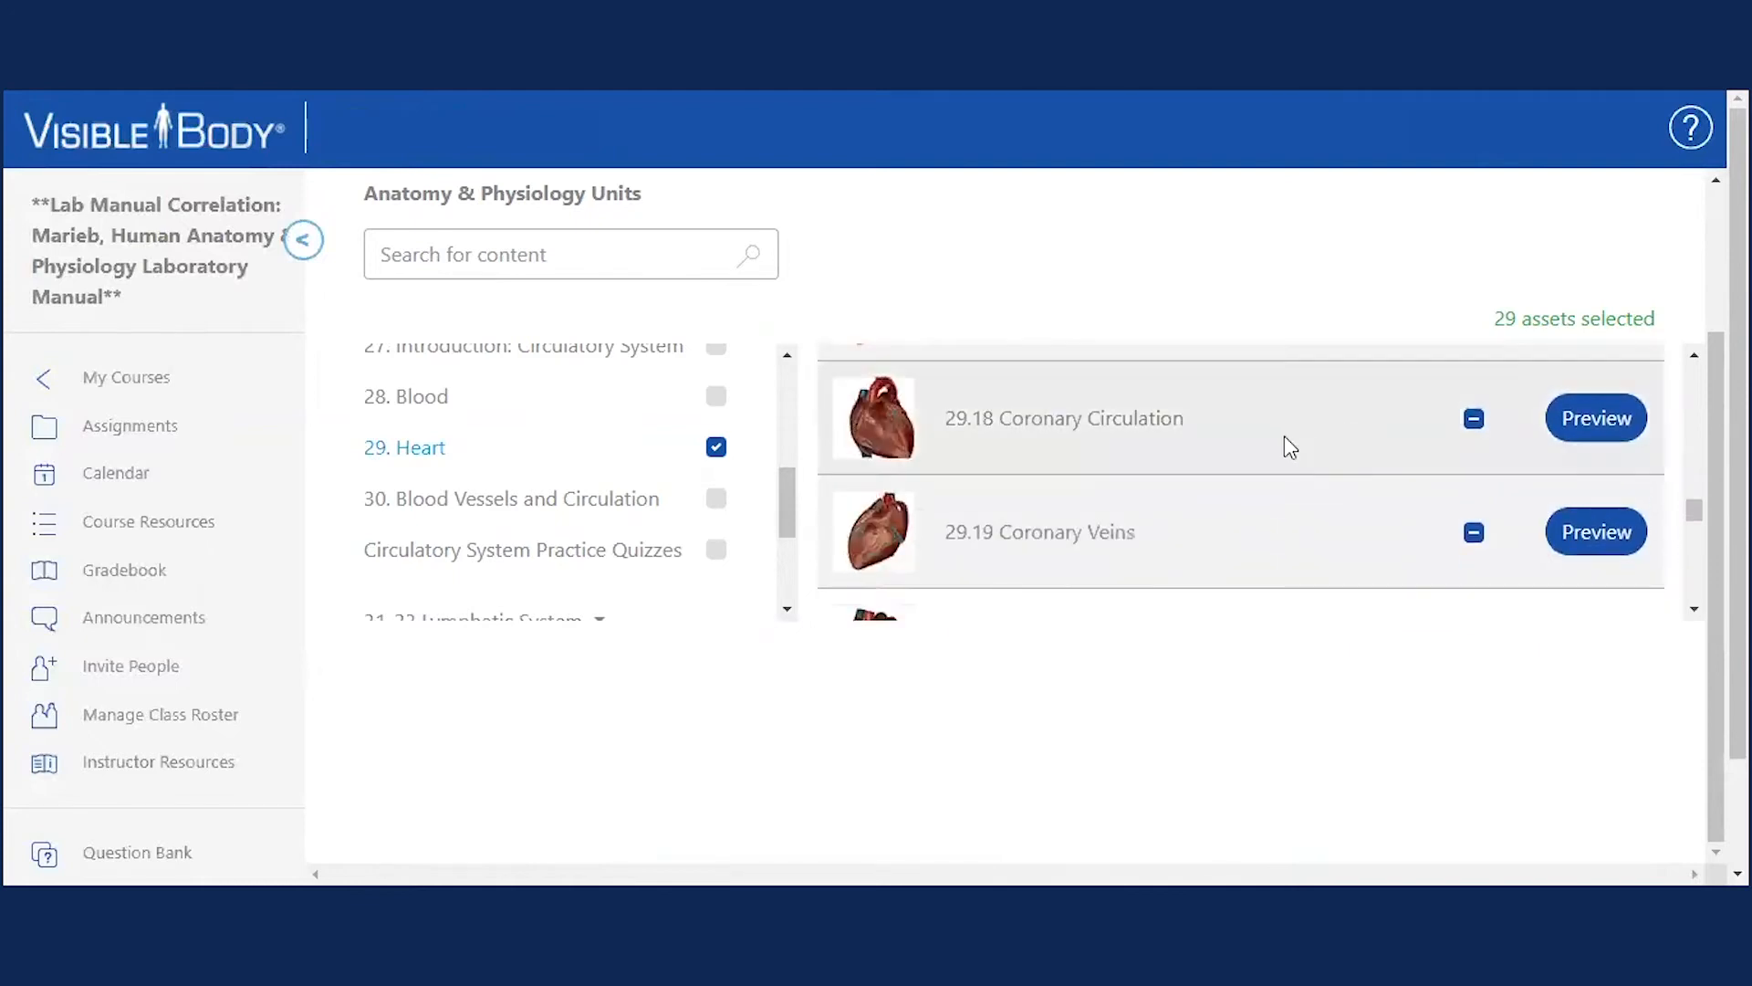
left_click(1473, 419)
scroll(1442, 429, "down", 2)
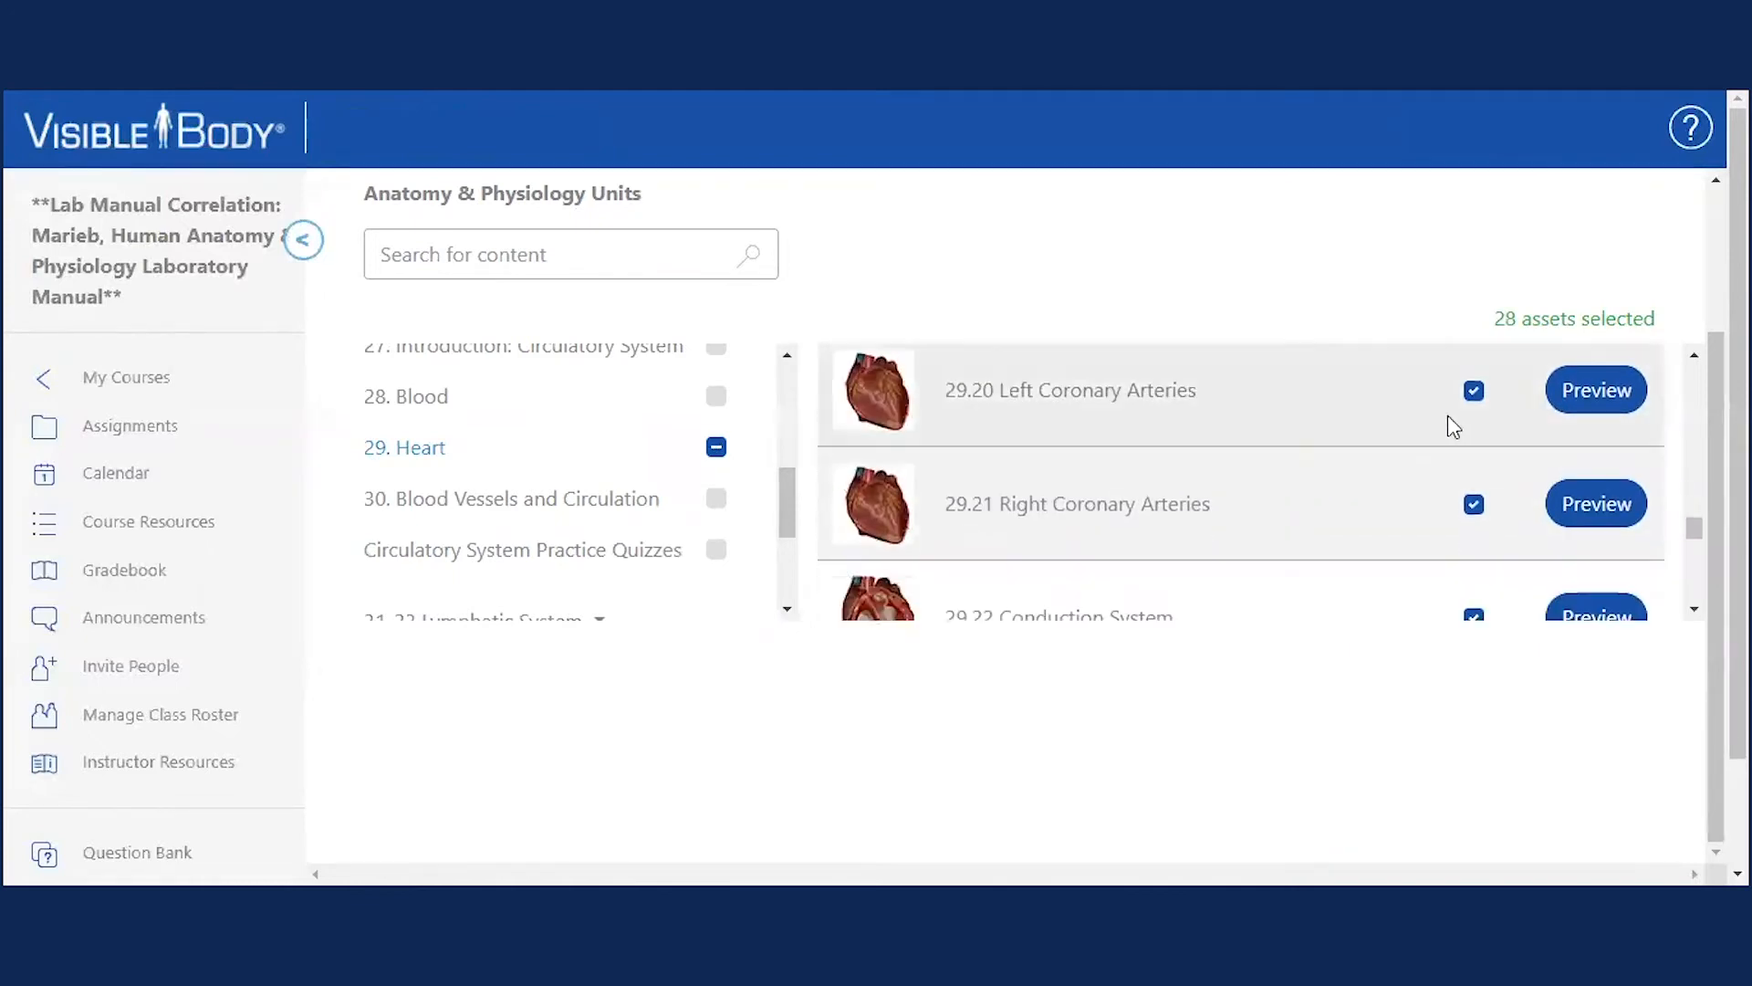
left_click(1473, 392)
left_click(1474, 503)
Exclude the two sections directly before 29.26 Cardiac Cycle and 29.27 Systole and Diastole from the assignment.
scroll(1451, 484, "down", 3)
left_click(1473, 462)
left_click(1474, 576)
scroll(1369, 483, "down", 3)
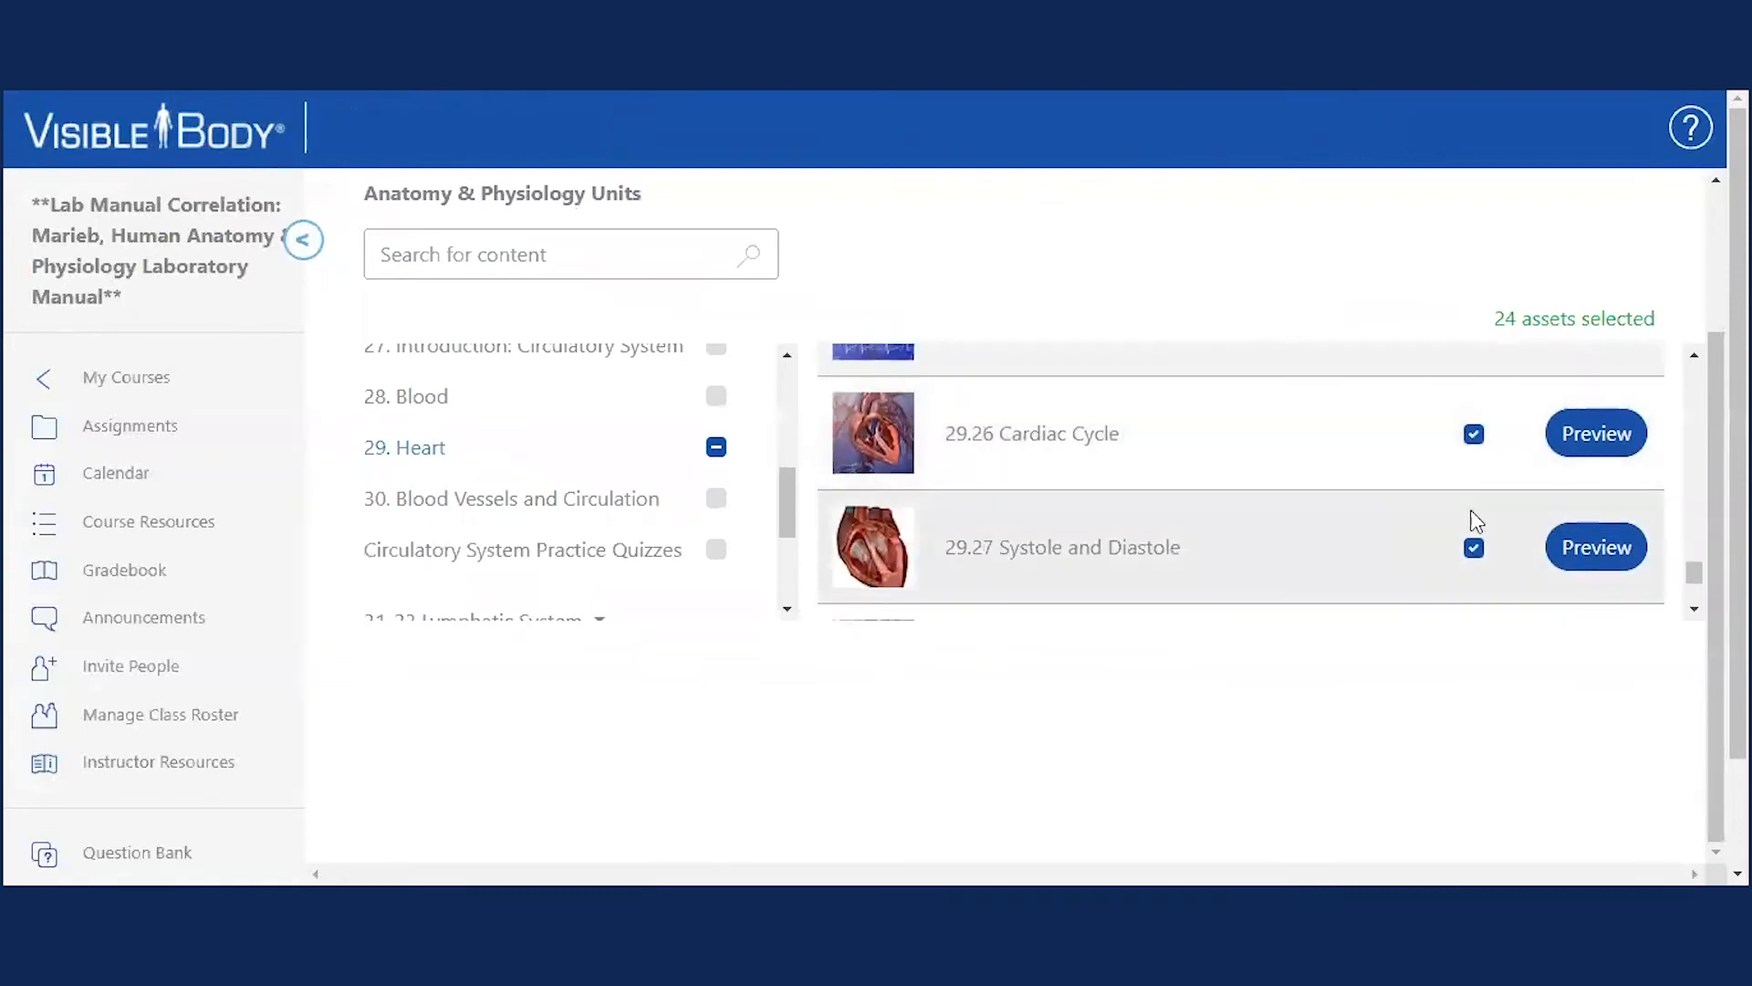
left_click(1475, 549)
Save the reduced section selection and look over the updated assignment preview of Modules - The Heart.
scroll(1121, 345, "up", 1)
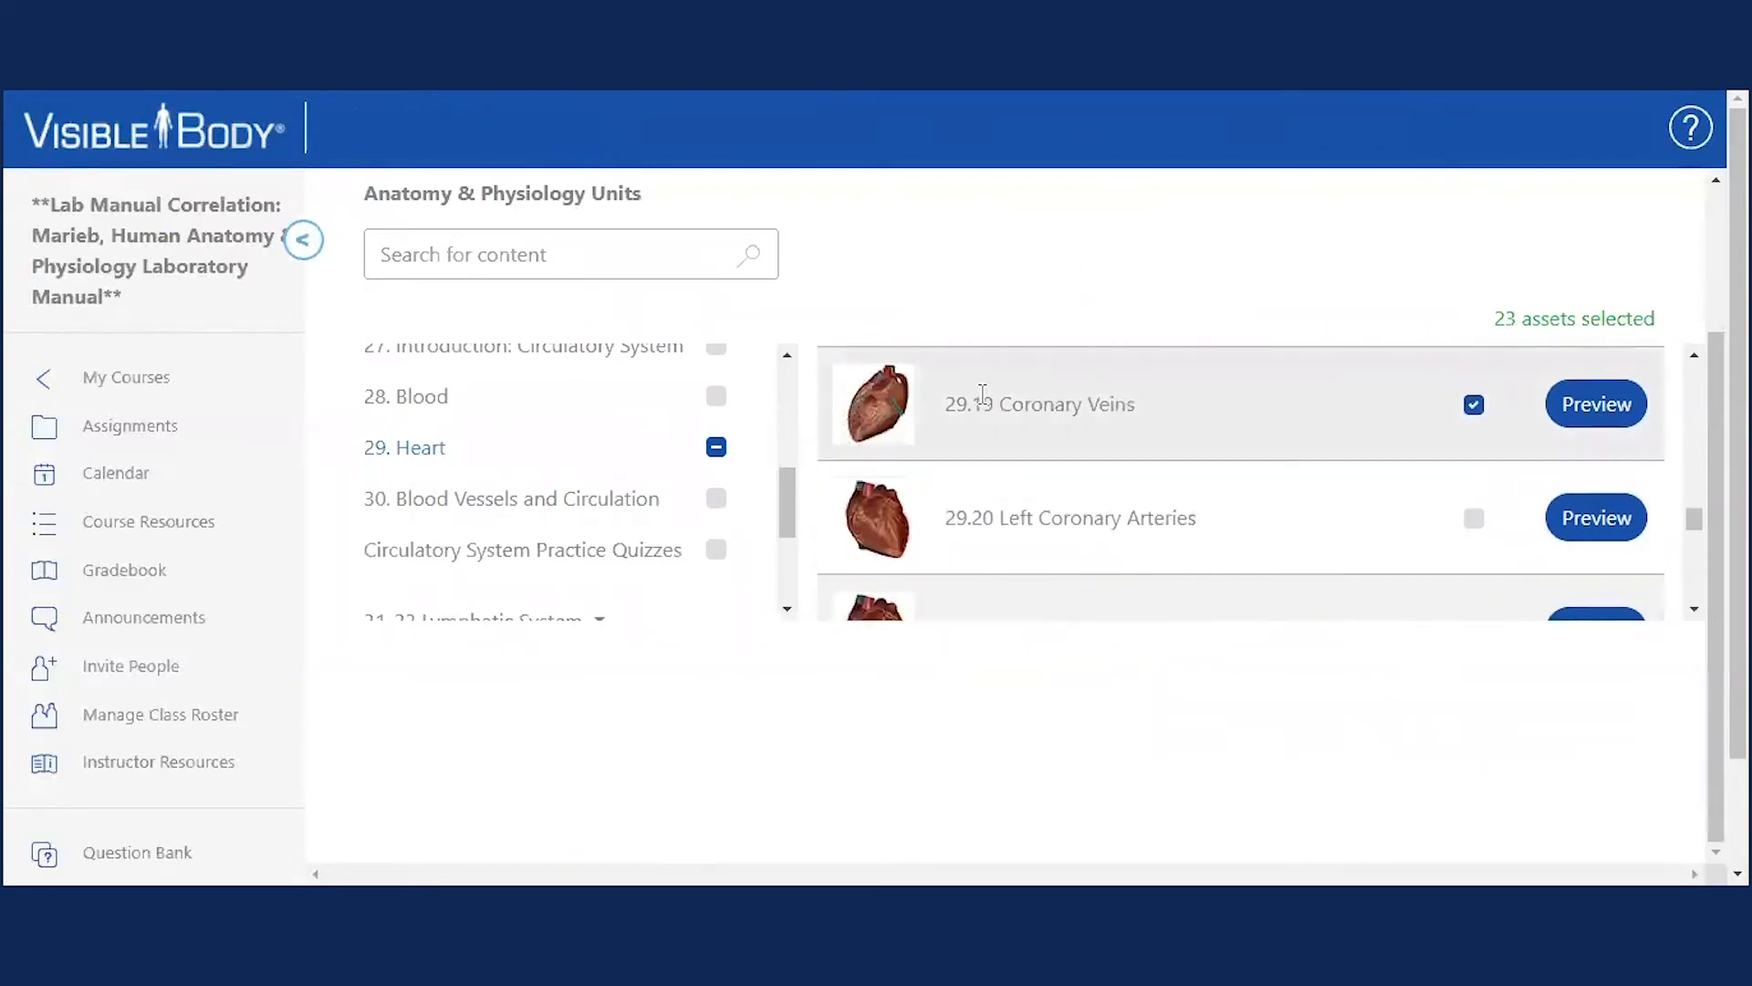
scroll(869, 294, "up", 2)
left_click(1638, 296)
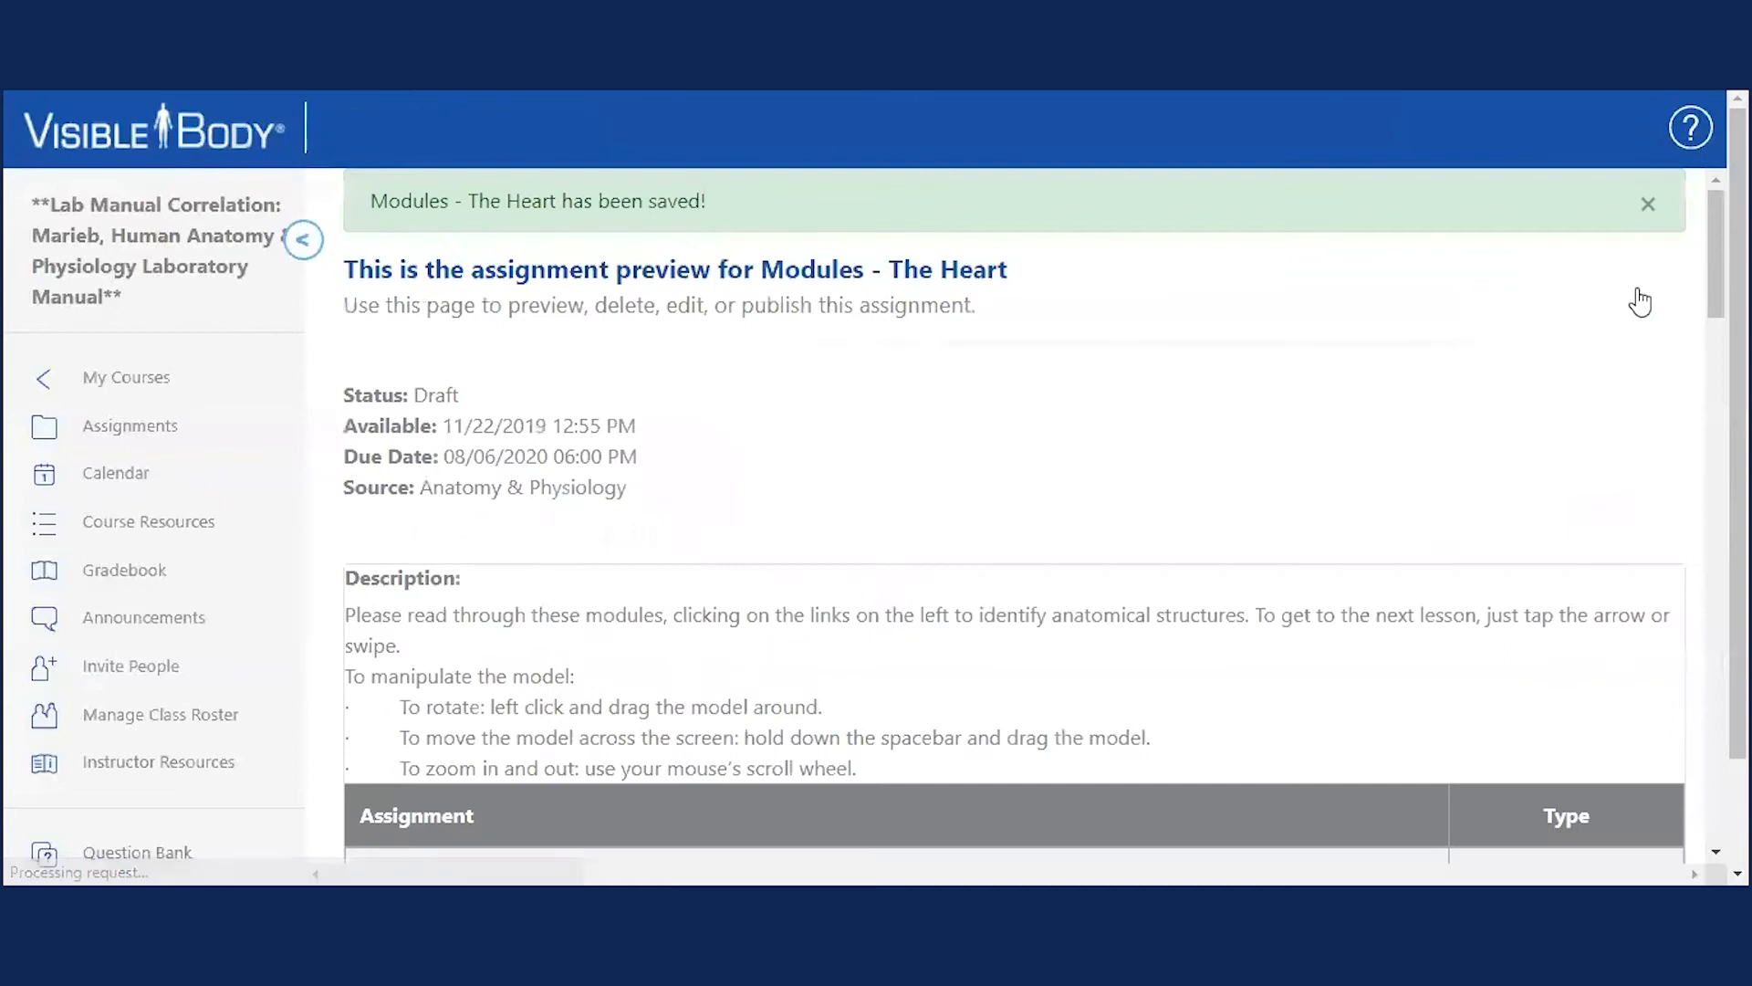
scroll(812, 412, "down", 5)
scroll(724, 422, "up", 3)
scroll(724, 422, "up", 2)
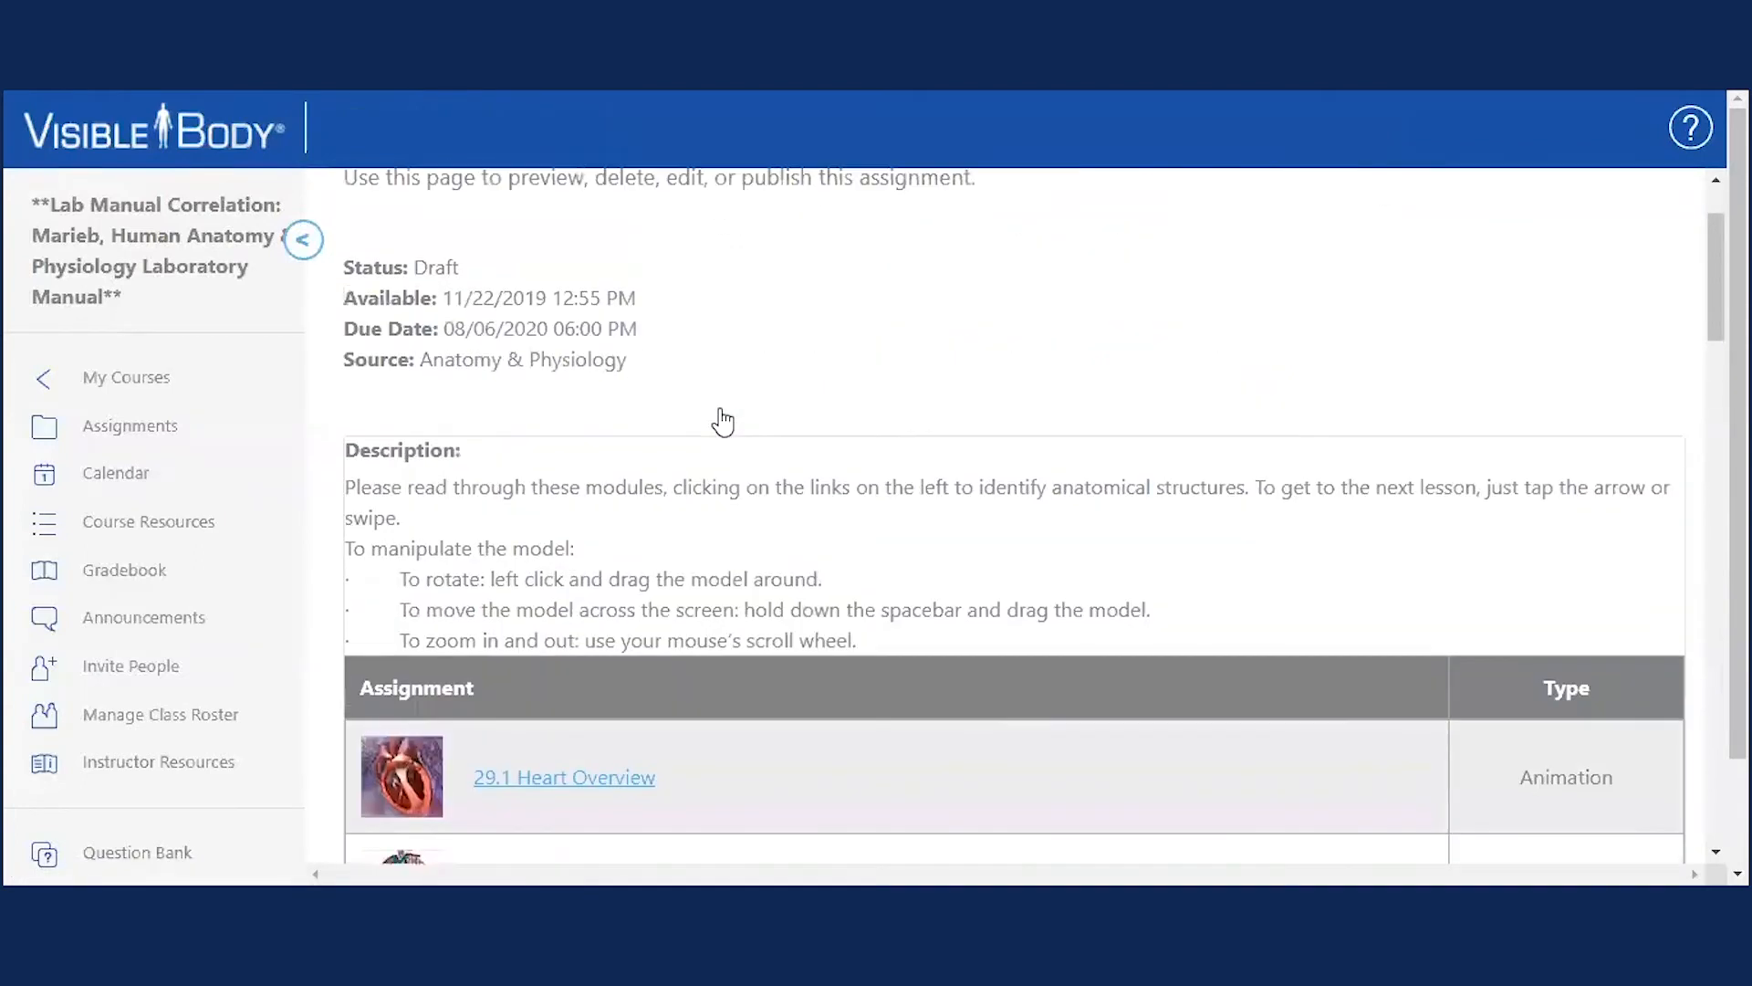
Return to the course's assignments list and expand the Anatomy of the Heart folder.
left_click(135, 433)
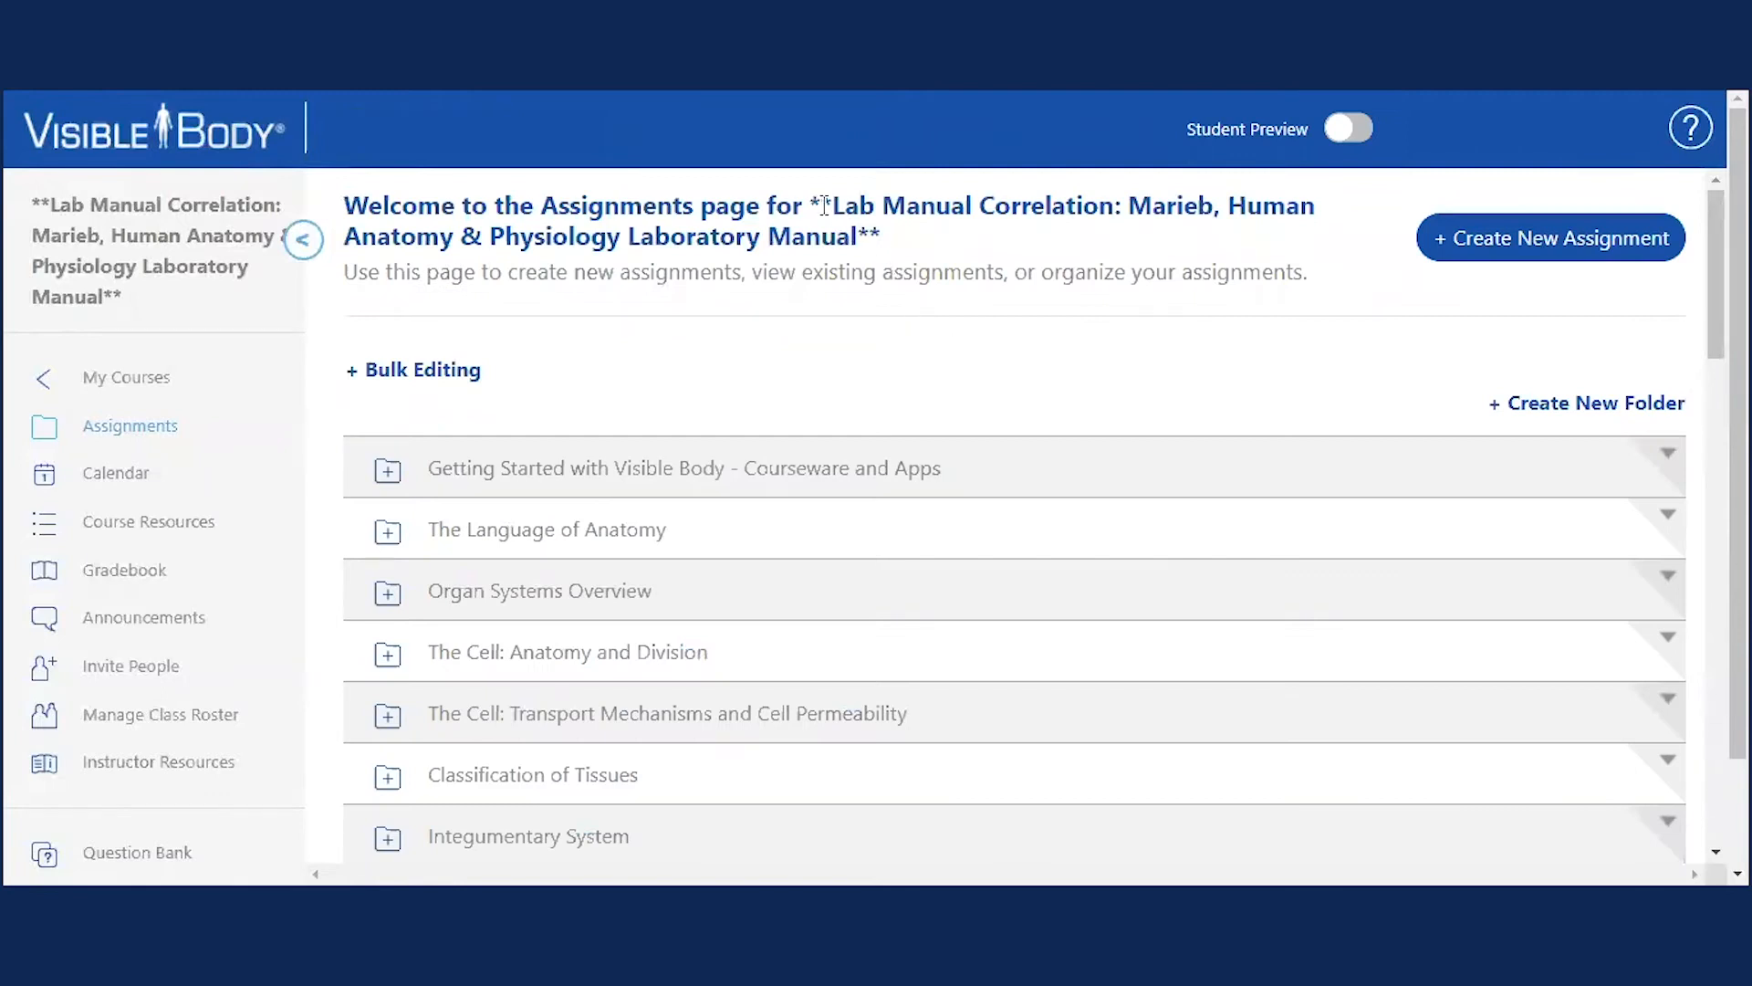
left_click_drag(832, 207, 923, 234)
left_click(927, 235)
scroll(704, 379, "down", 2)
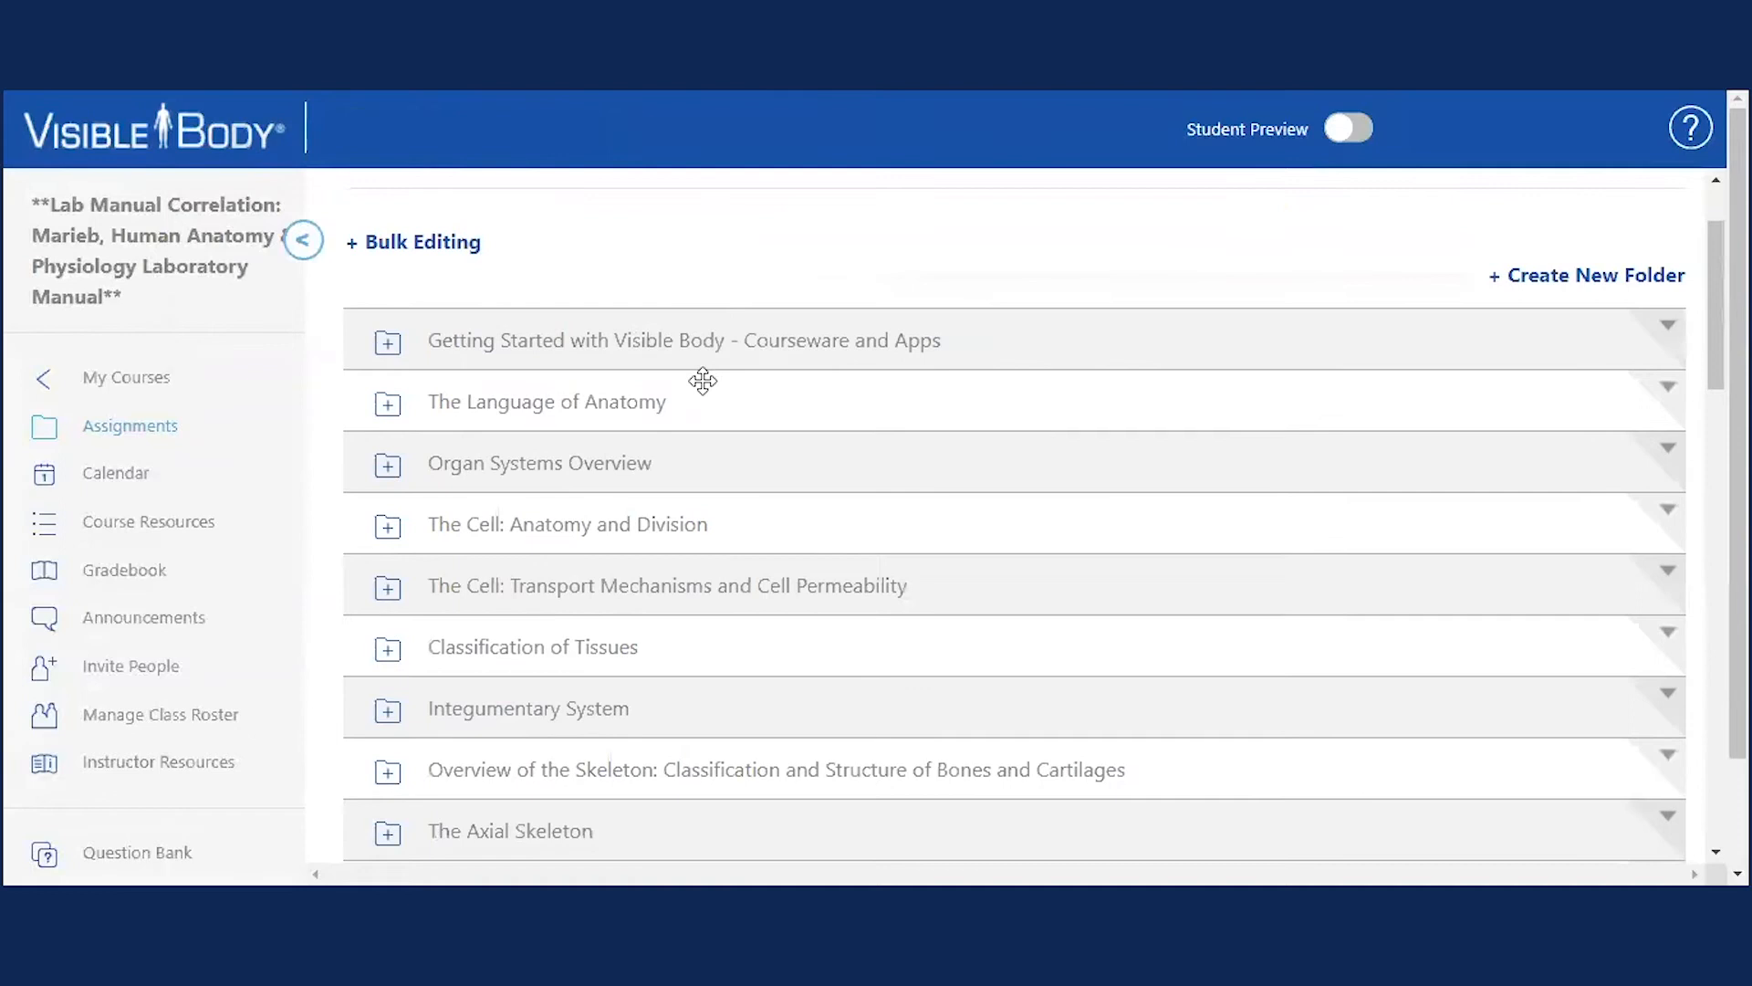
scroll(696, 381, "down", 2)
scroll(599, 404, "down", 8)
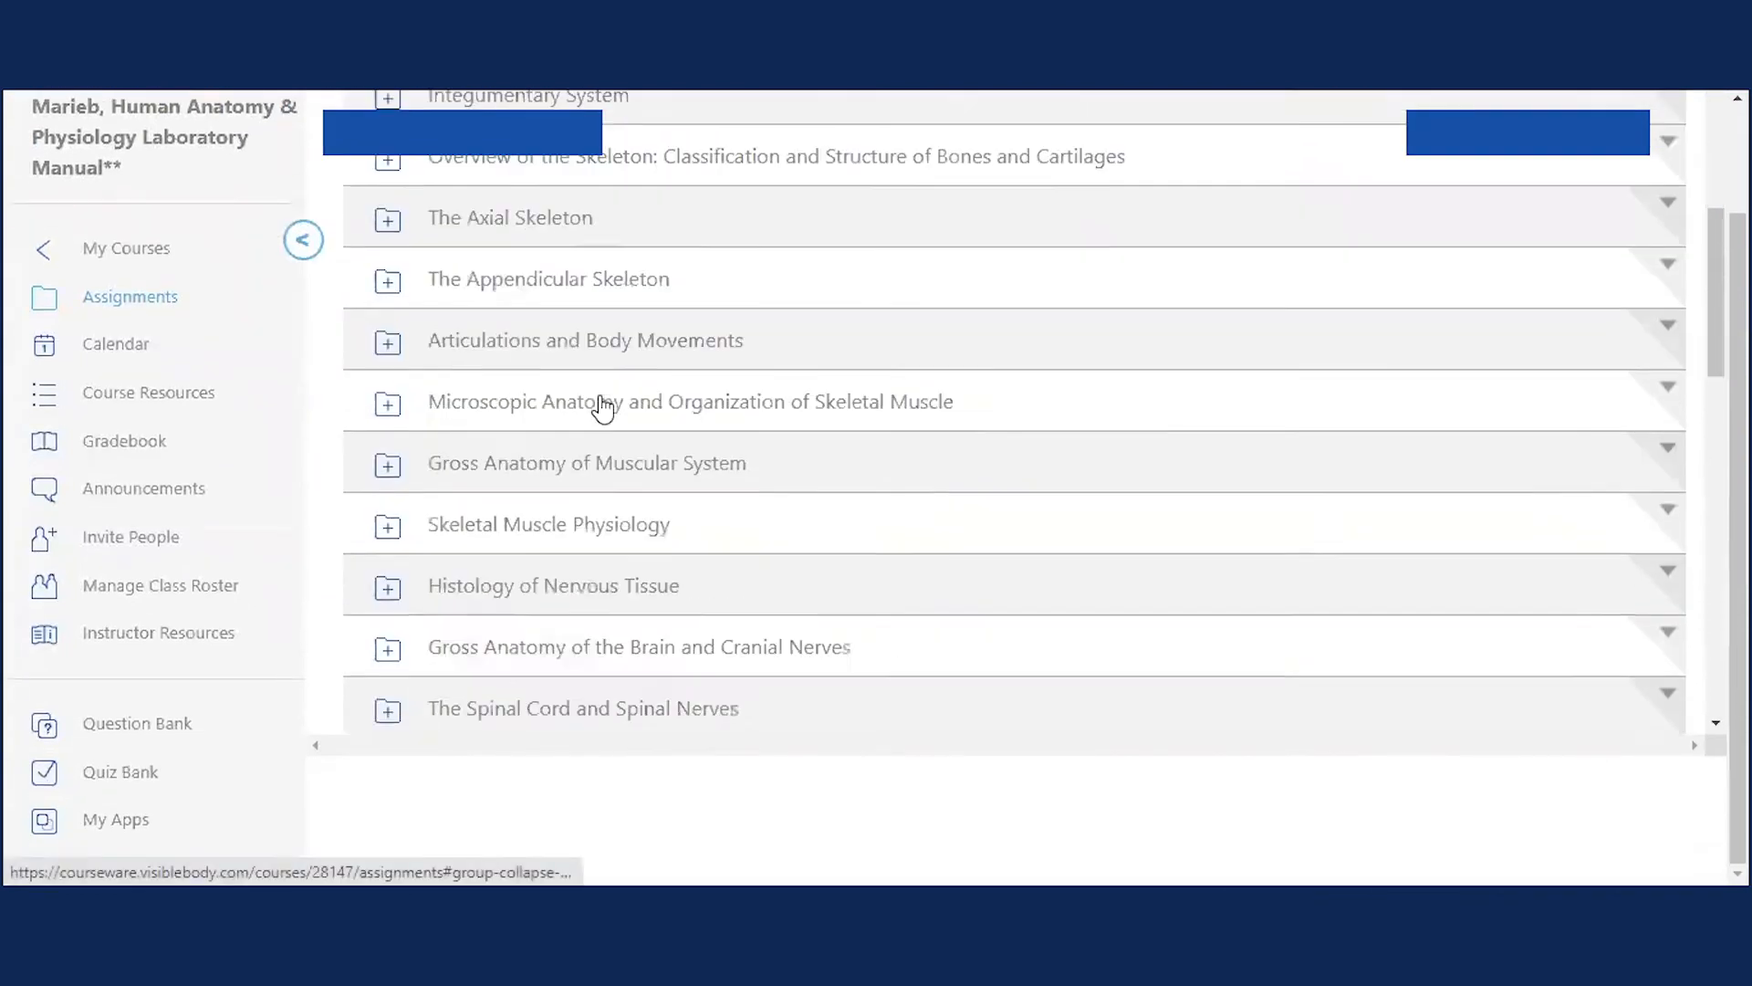
scroll(602, 406, "down", 5)
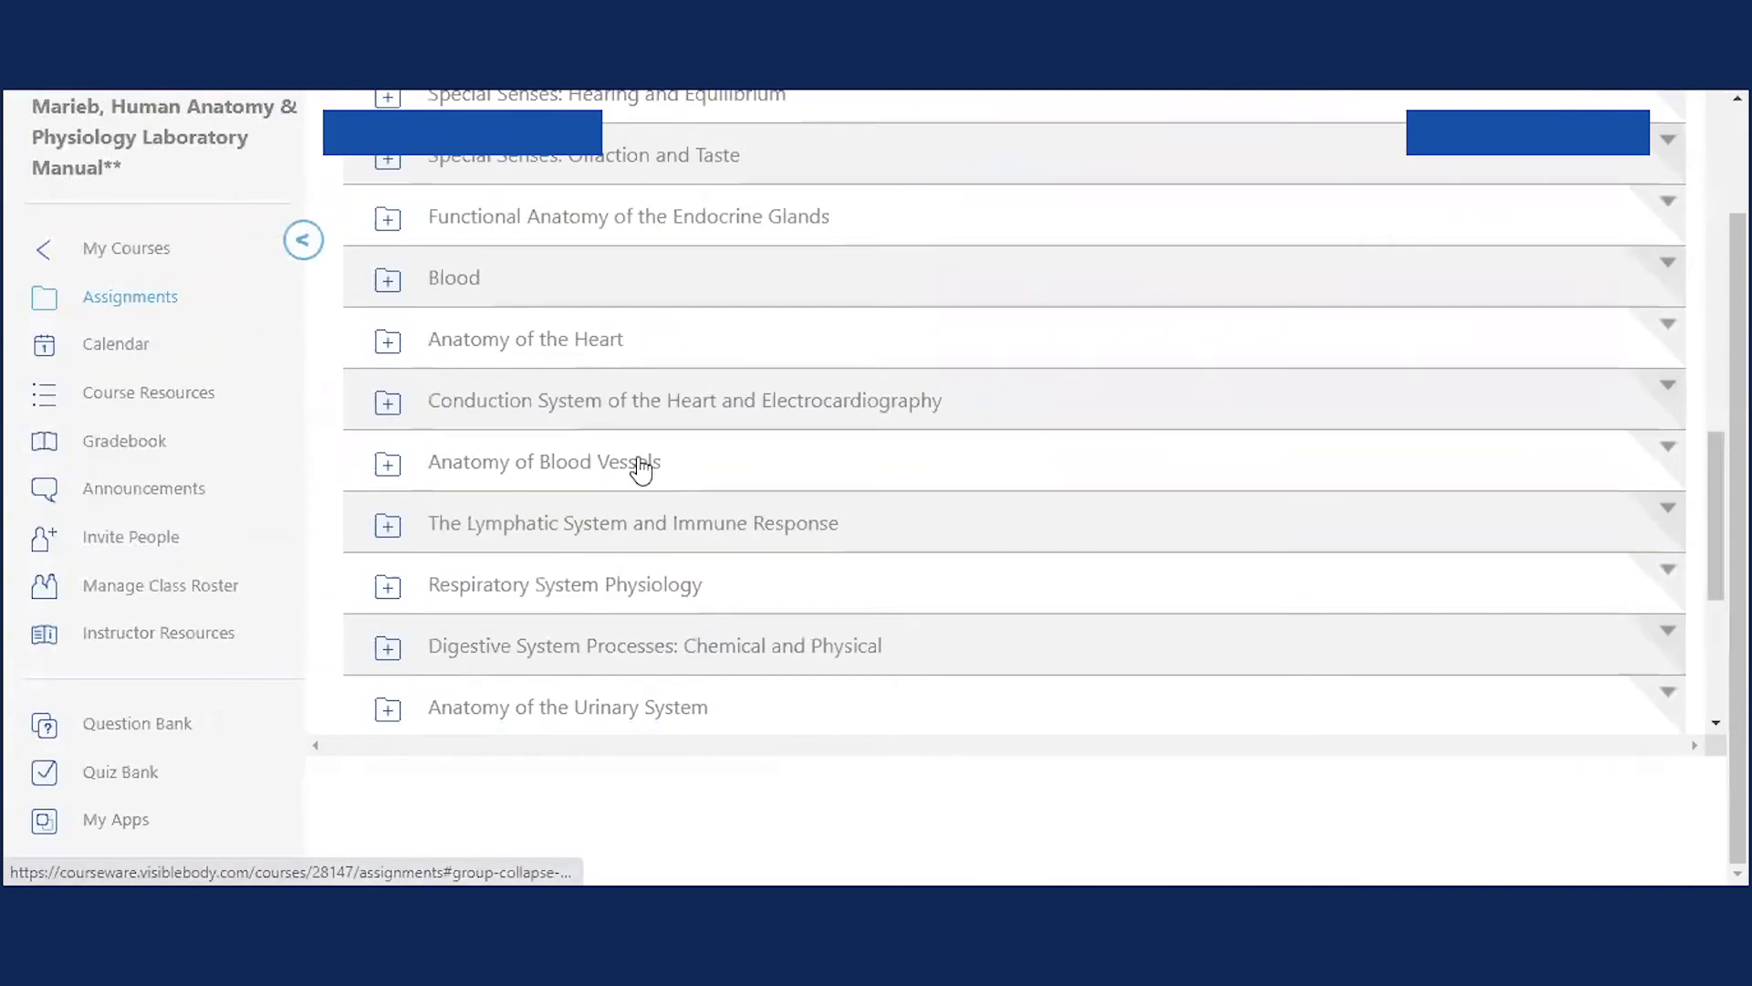
left_click(579, 352)
scroll(578, 351, "down", 3)
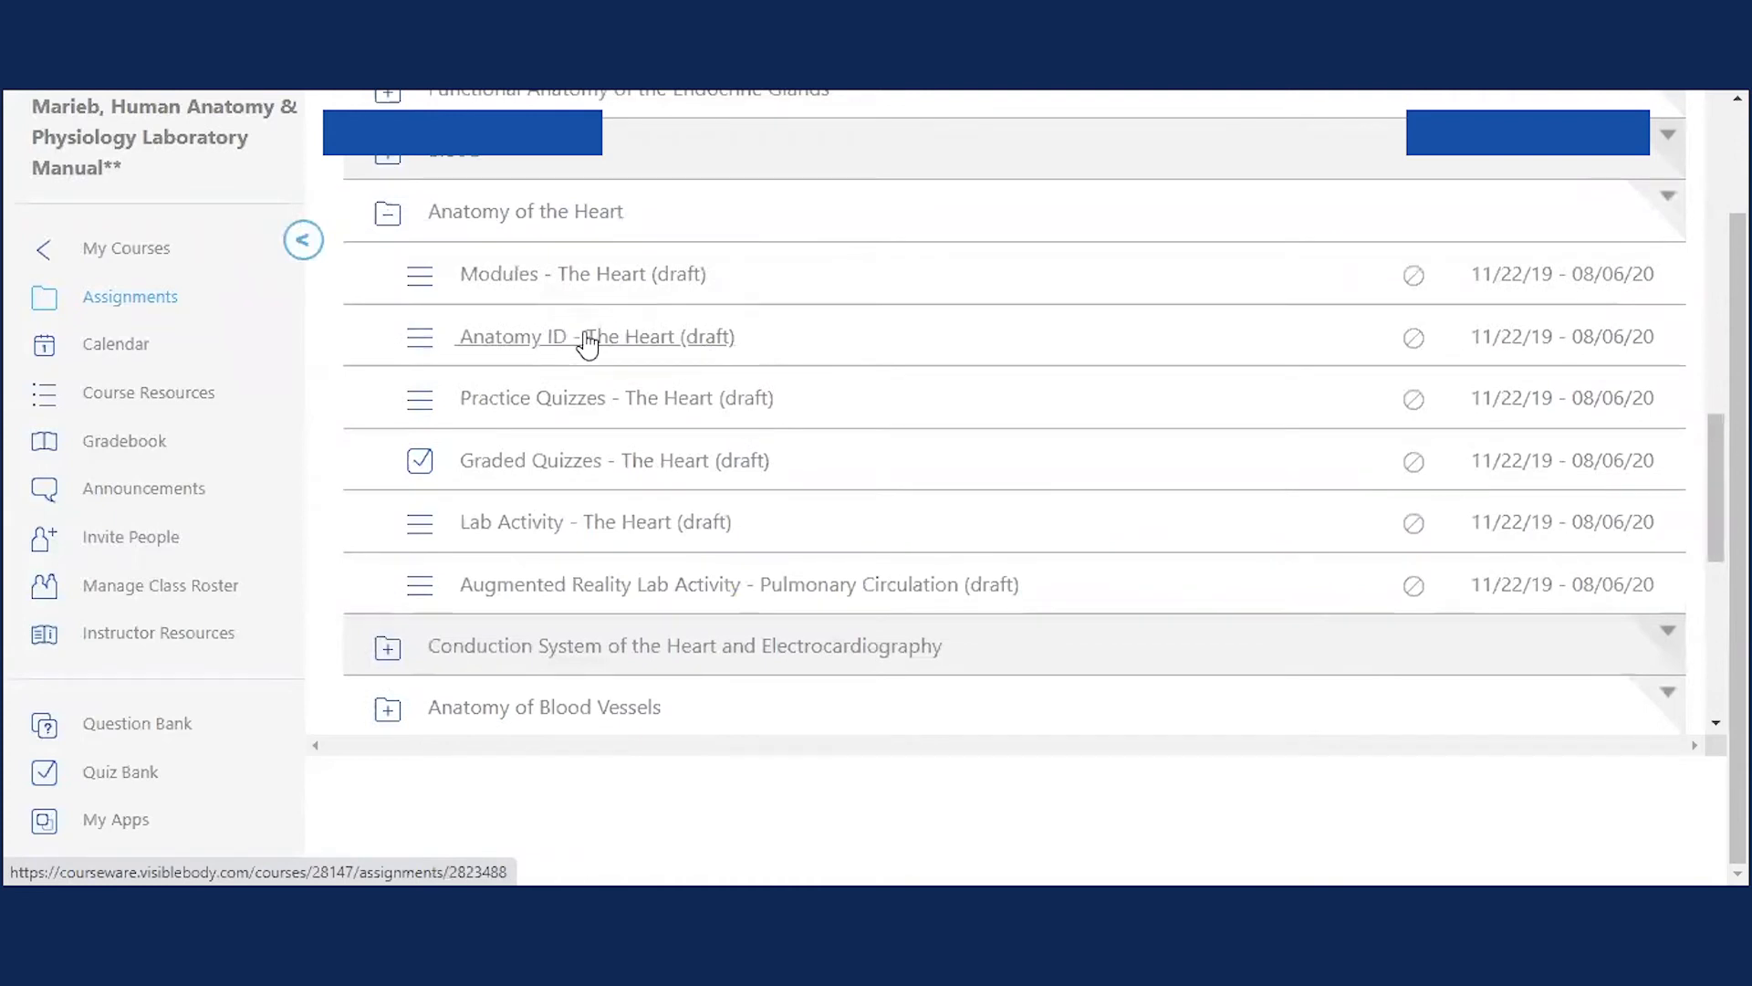
Open the draft assignment Anatomy ID - The Heart and review its description and assigned 3D views.
left_click(562, 339)
left_click_drag(614, 356, 669, 393)
left_click(677, 411)
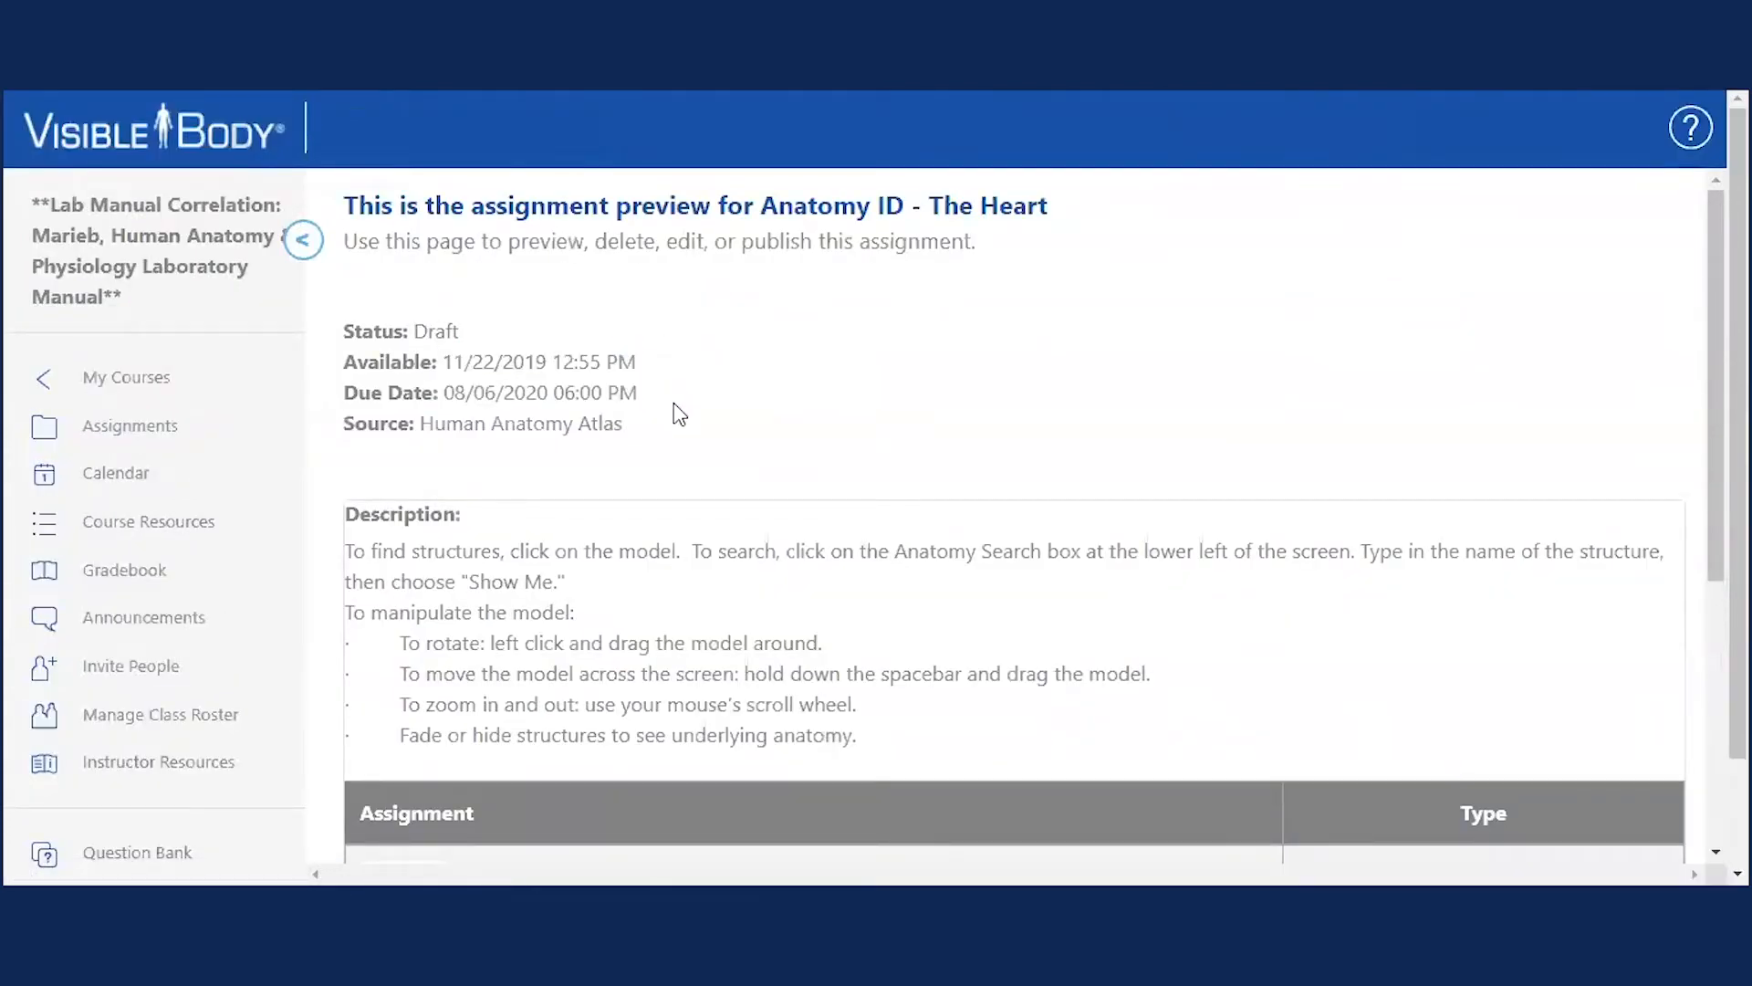
scroll(679, 414, "down", 3)
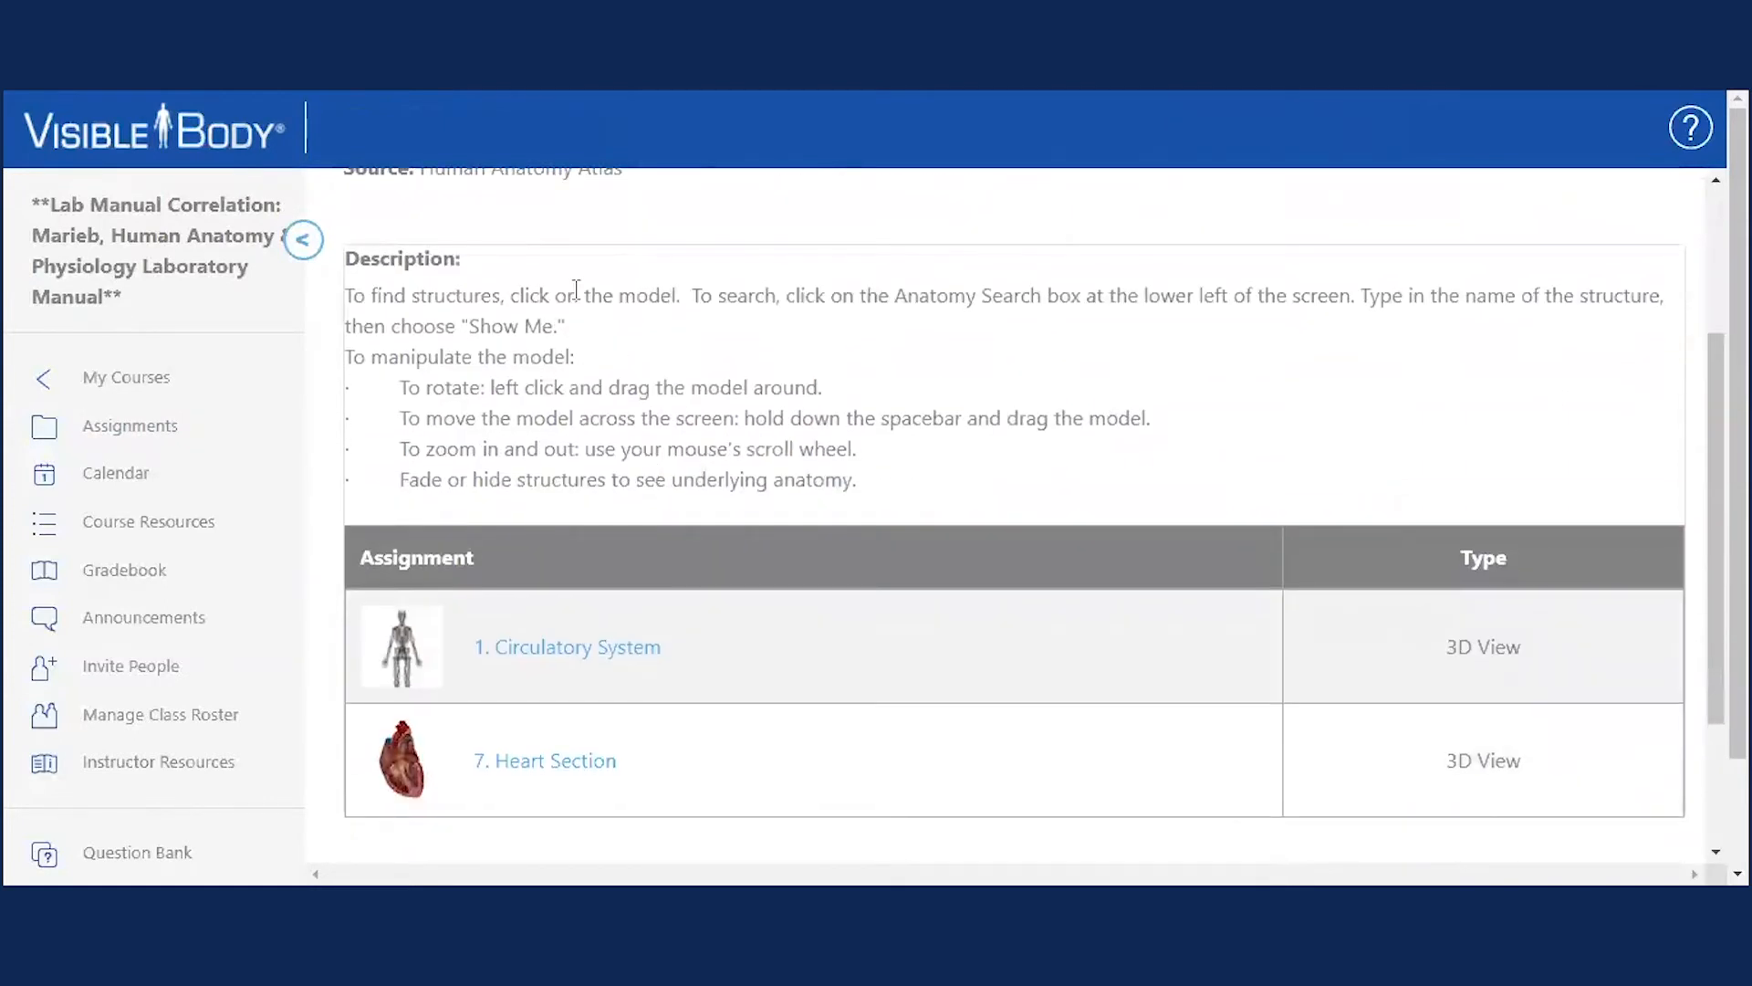
scroll(553, 372, "up", 3)
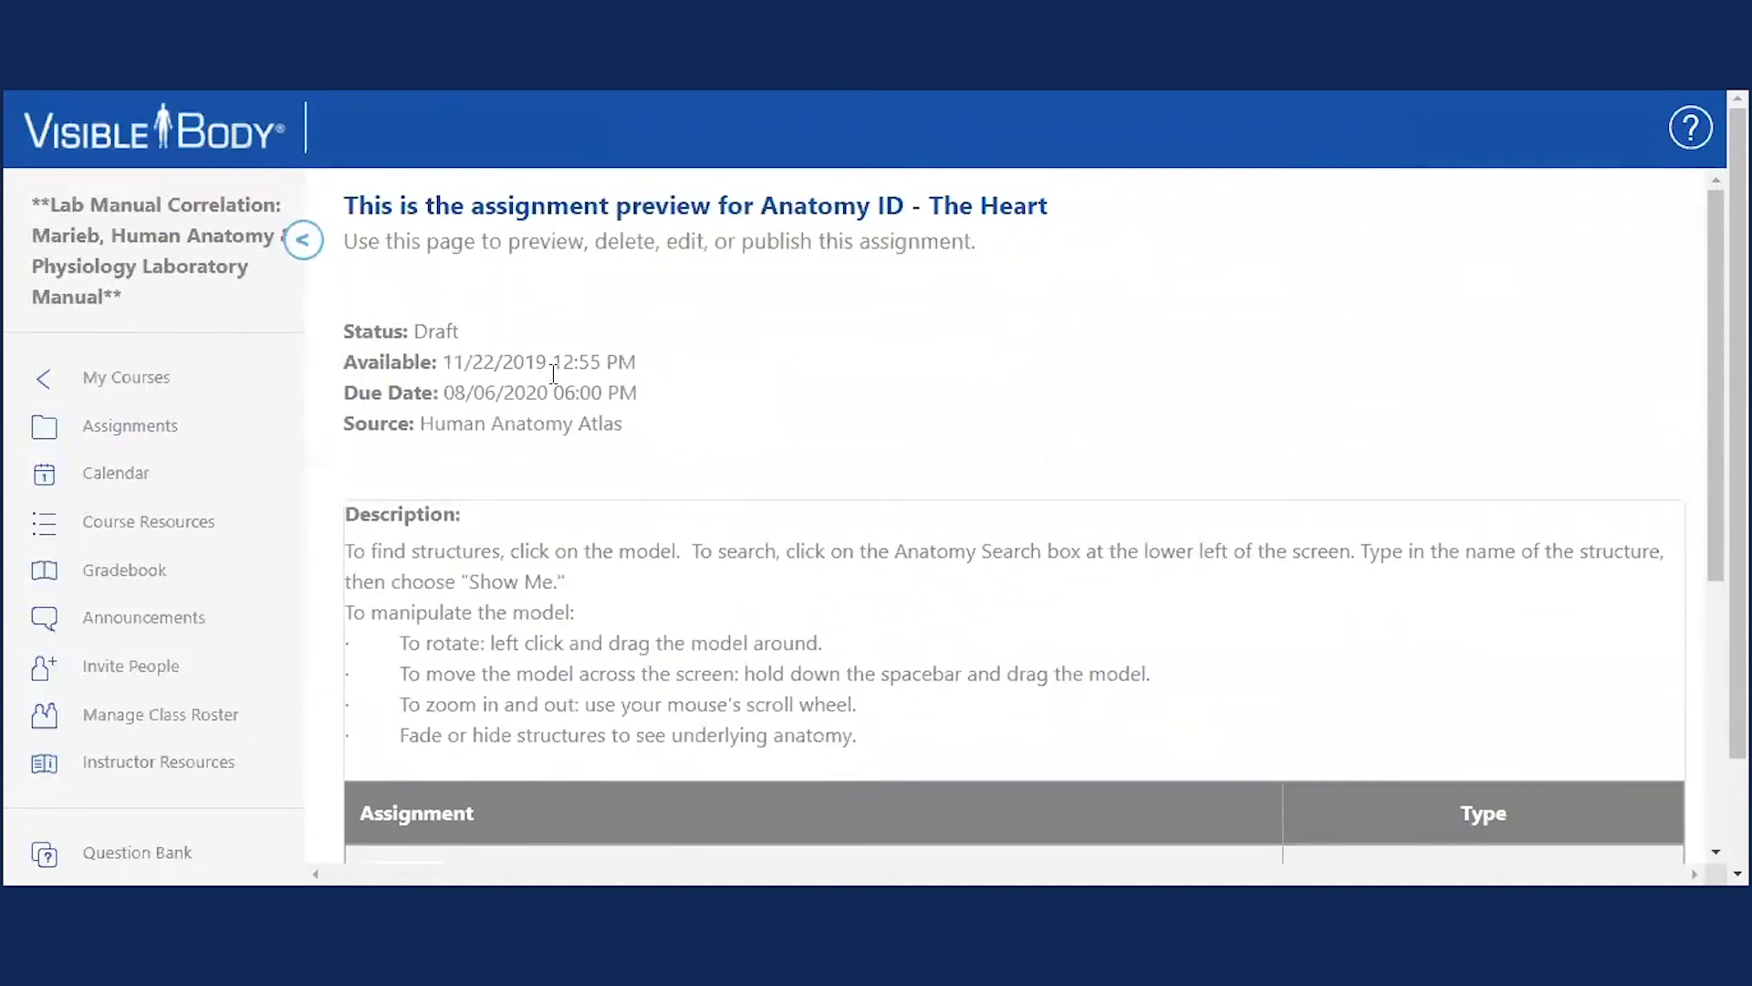
scroll(659, 343, "down", 4)
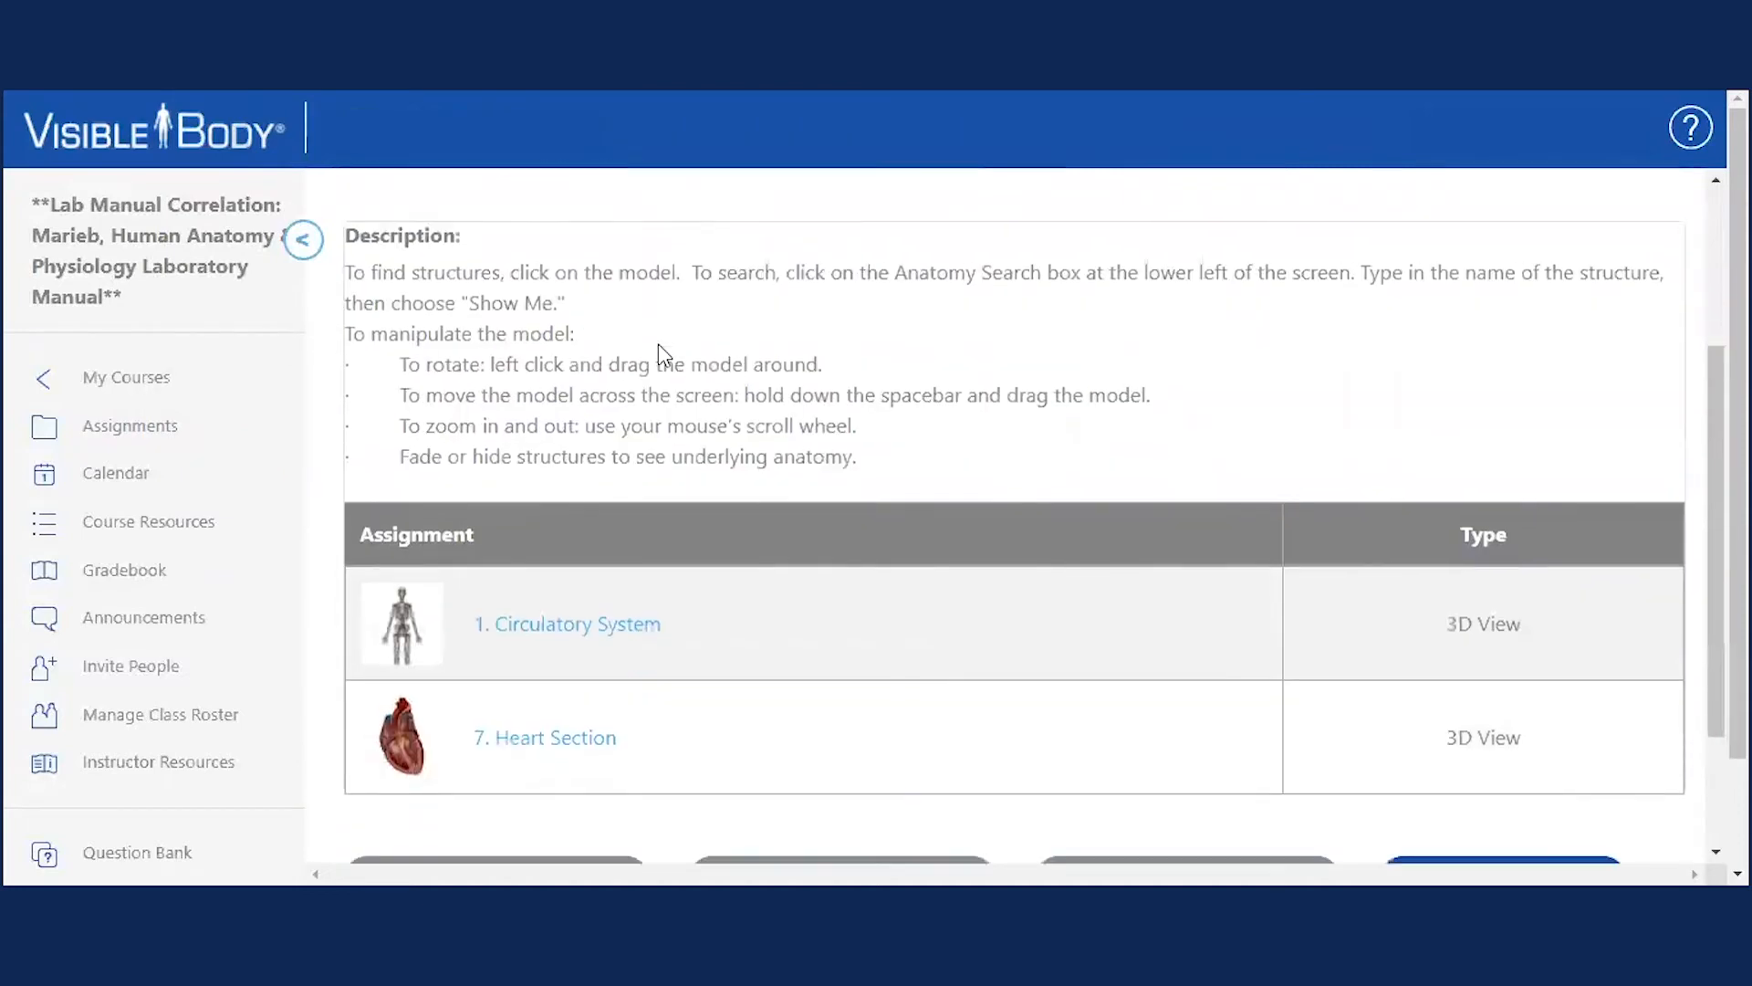
Open the 1. Circulatory System 3D view, rotate and zoom the skeleton and vessels, and return to the assignment preview.
left_click(594, 521)
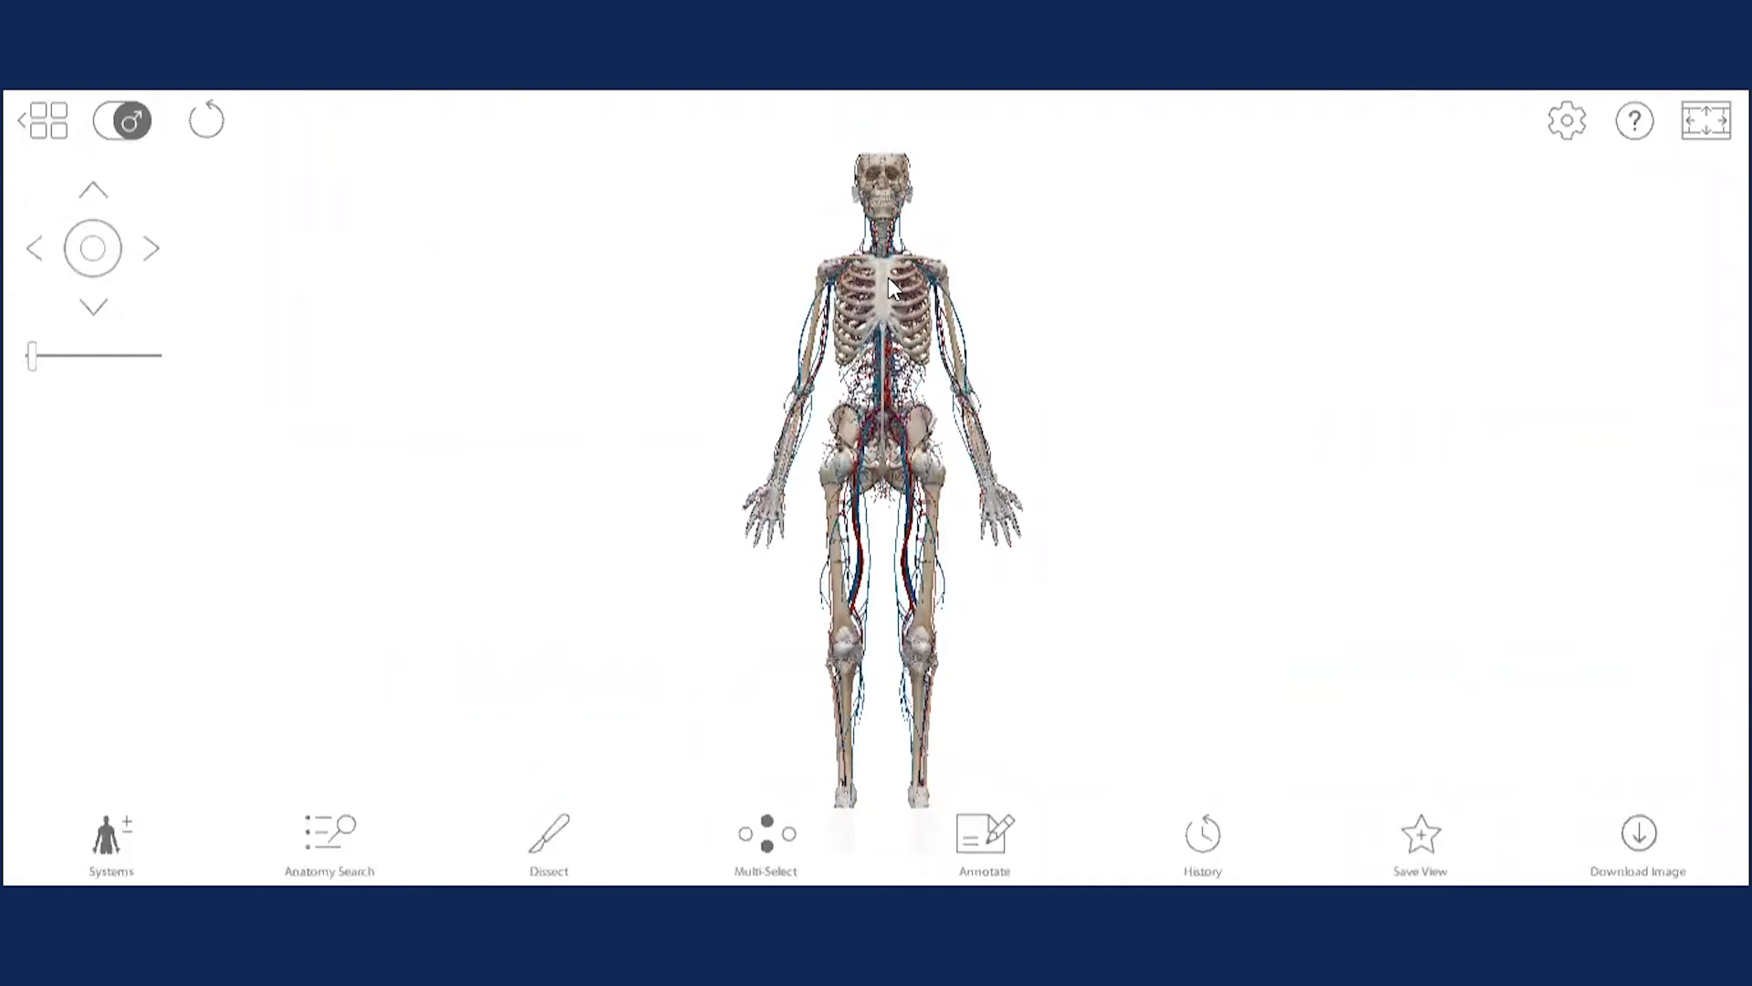
left_click_drag(913, 374, 813, 424)
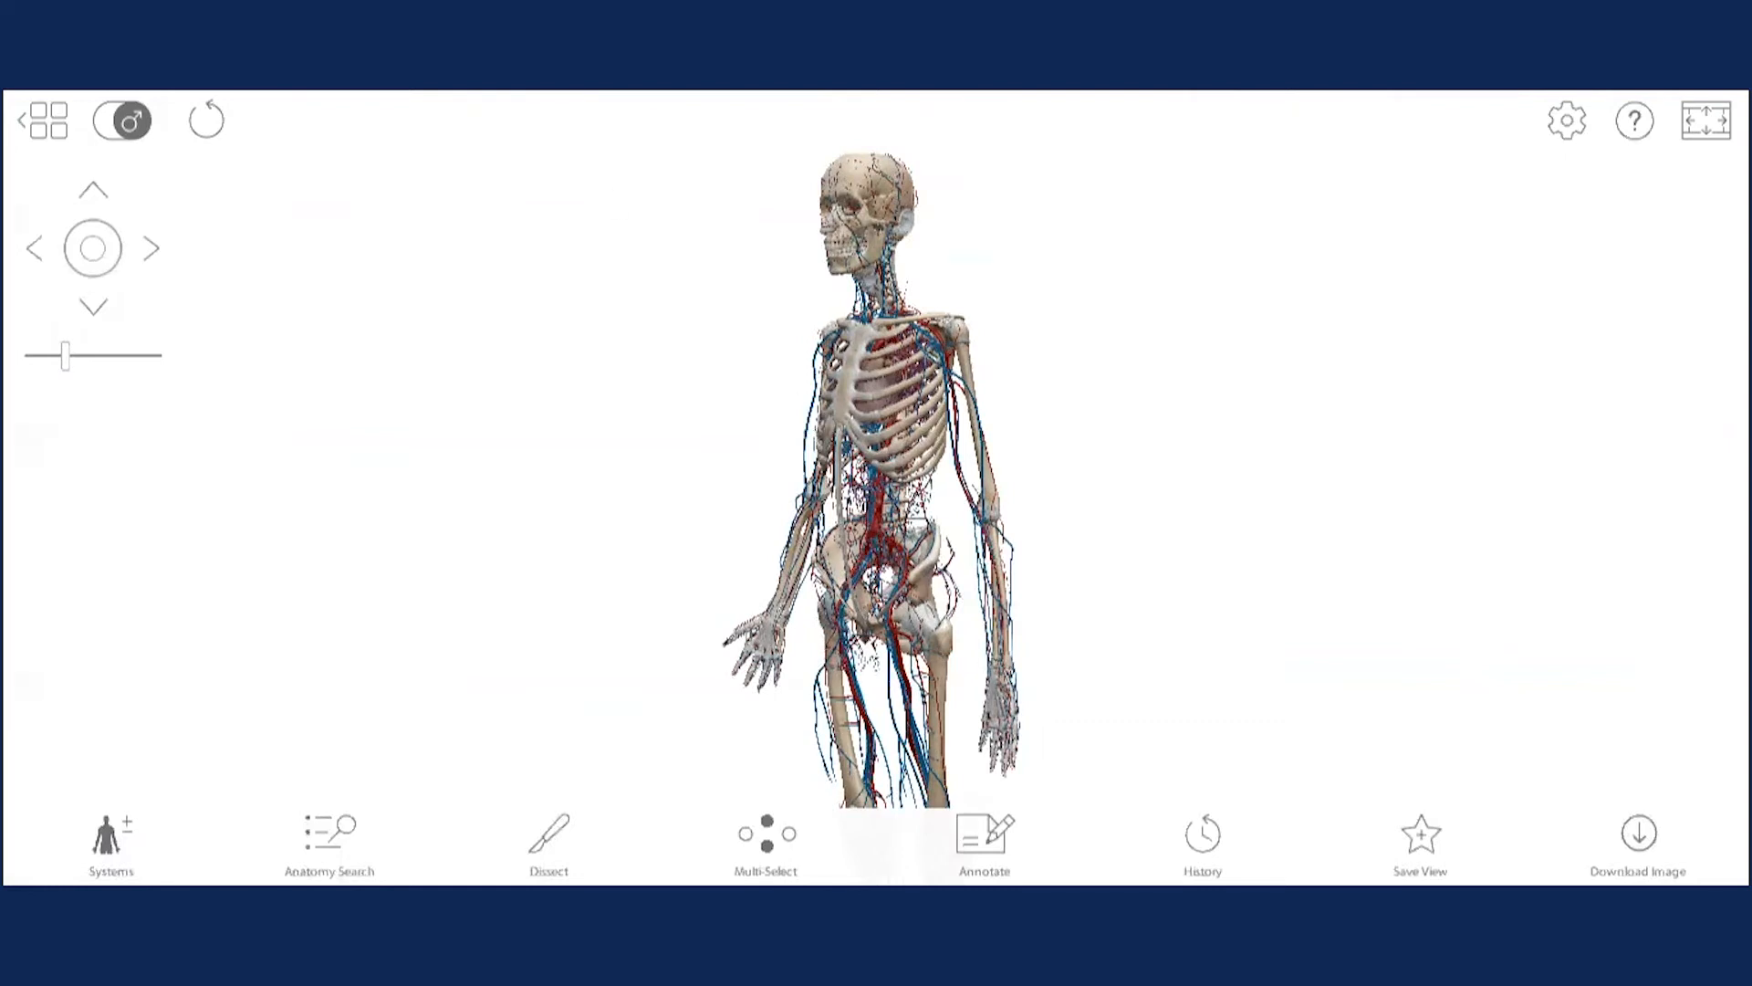
left_click_drag(841, 358, 869, 293)
scroll(869, 294, "up", 3)
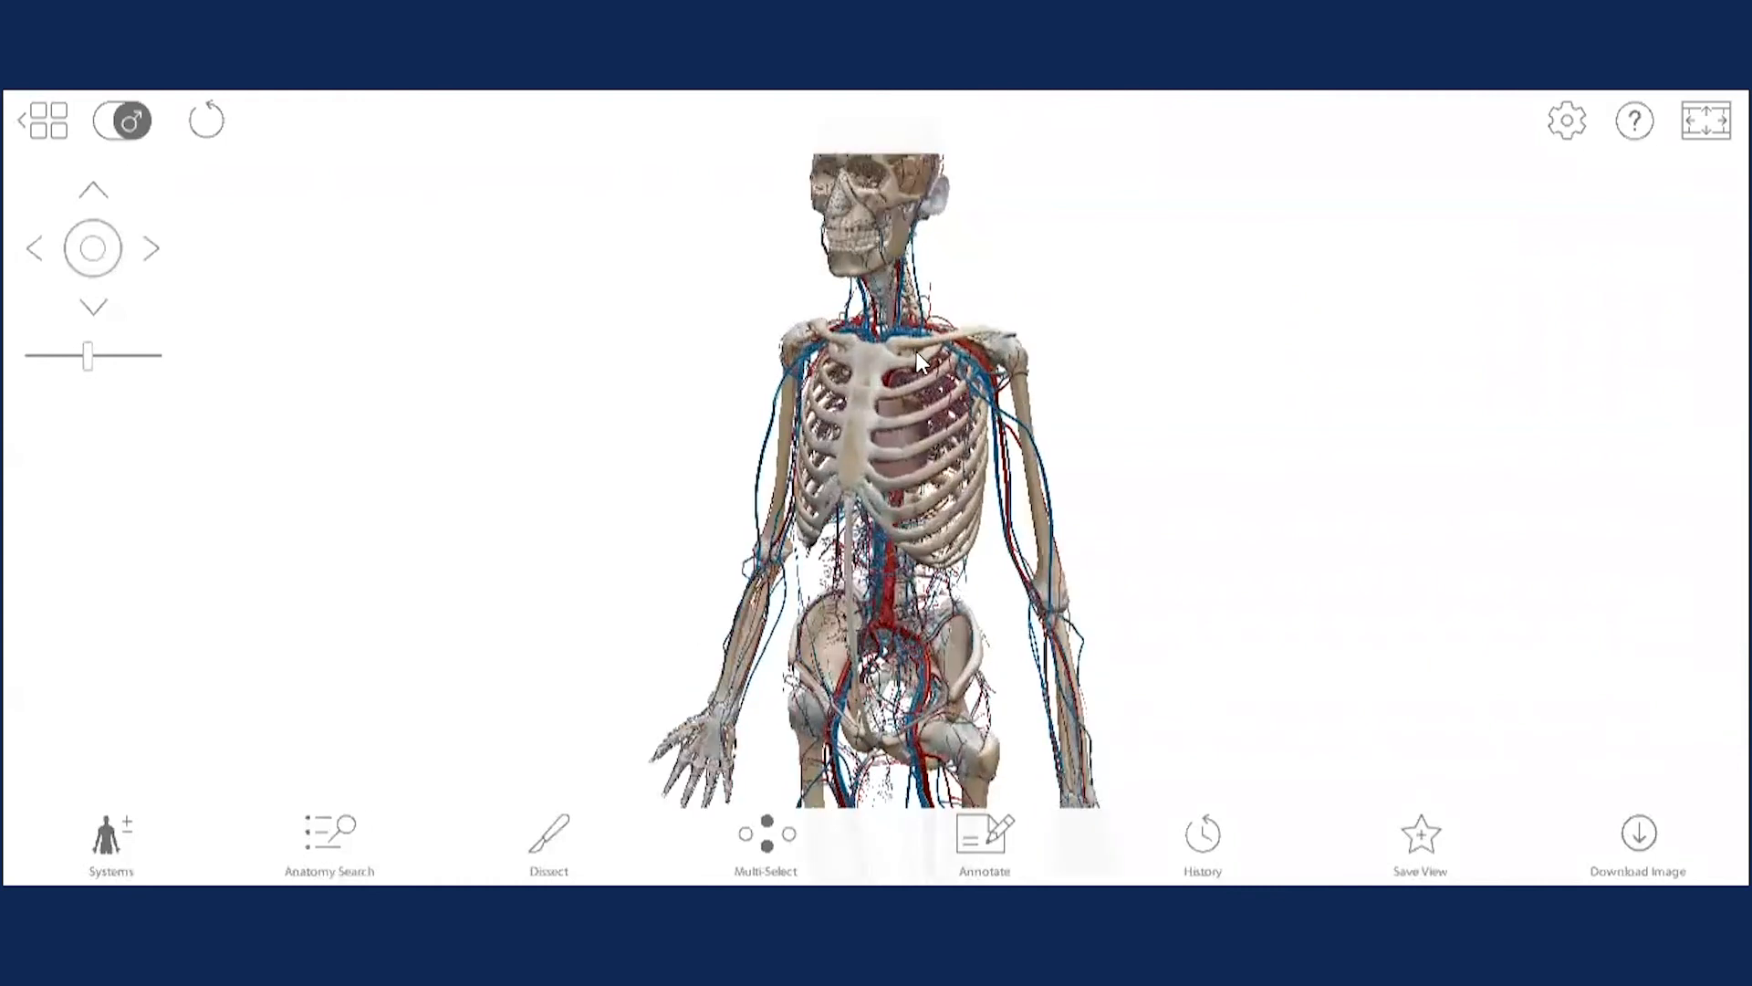
scroll(928, 397, "down", 3)
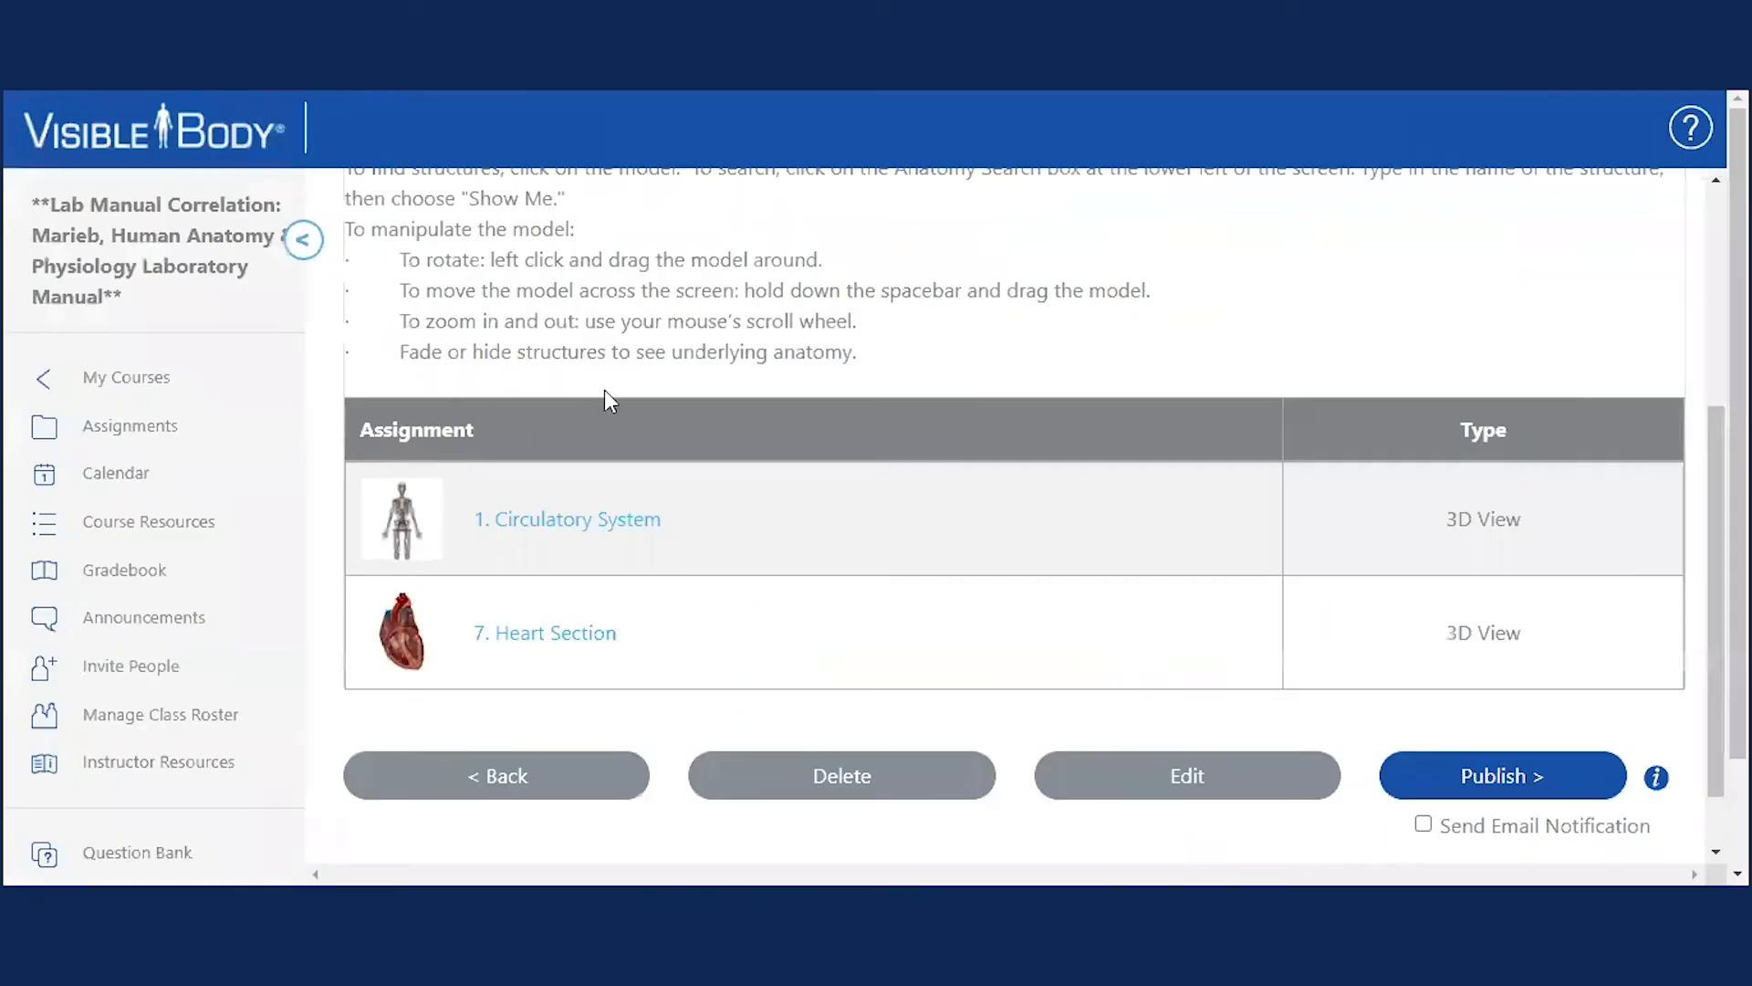
scroll(607, 400, "up", 3)
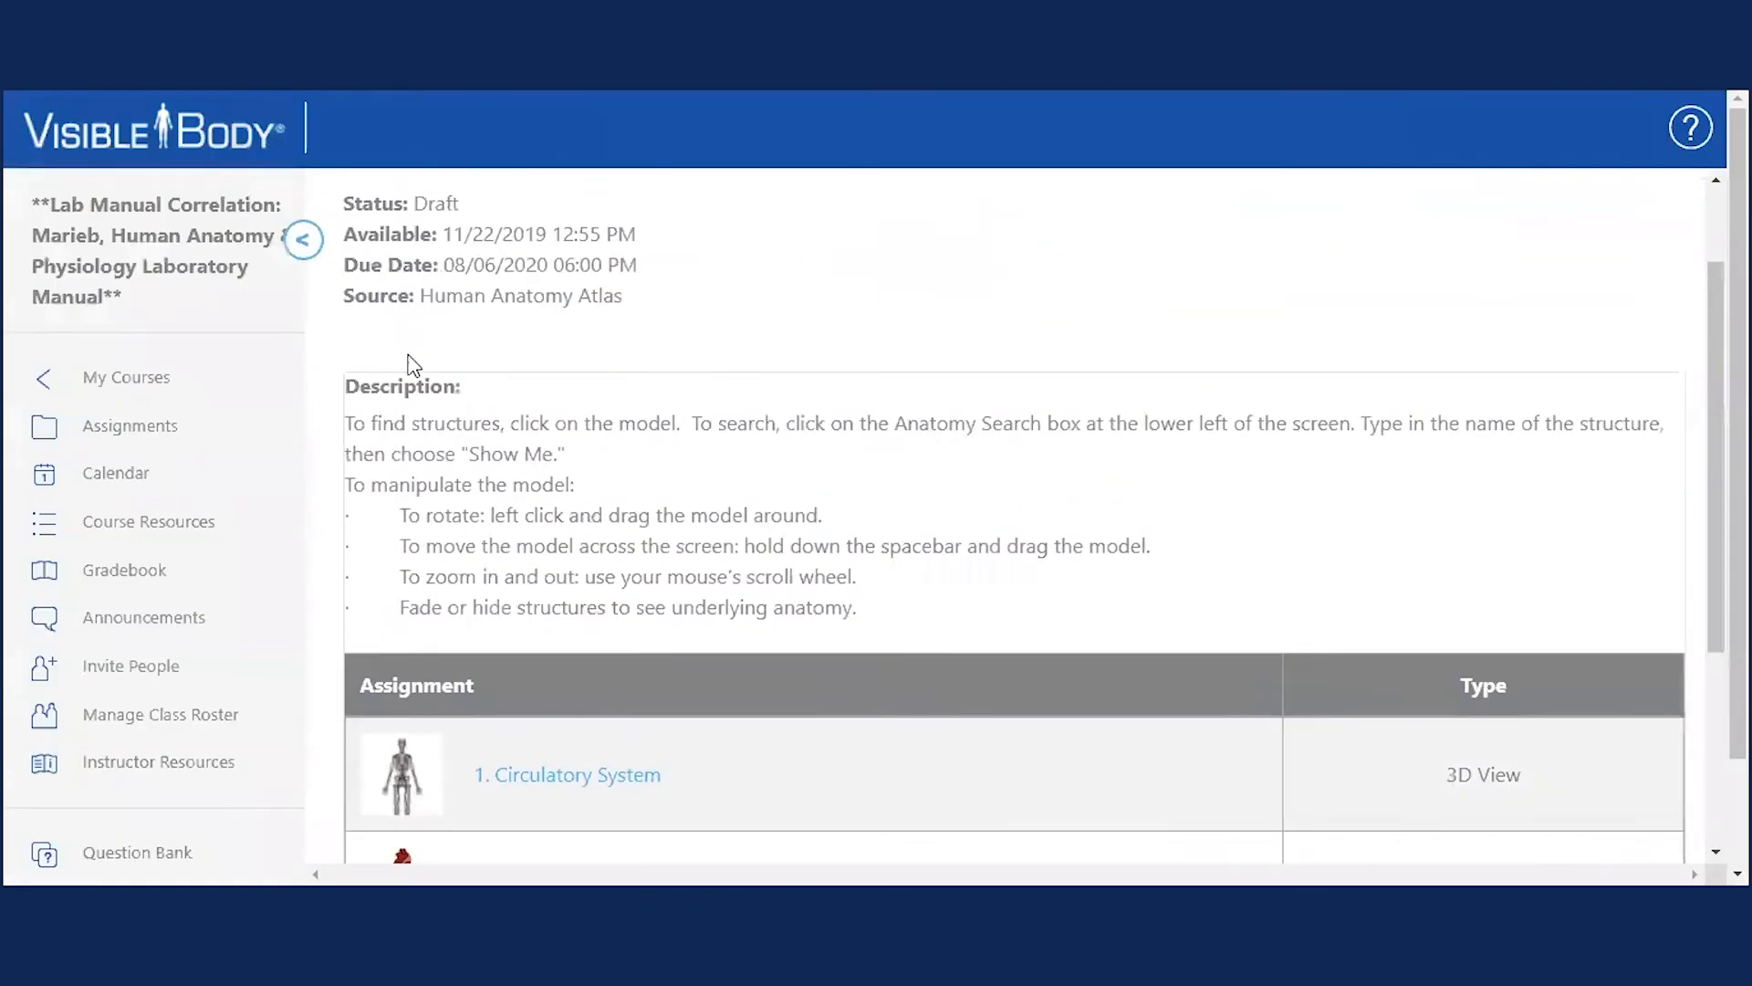
Review the description of Anatomy ID - The Heart and open the draft assignment's settings for editing.
left_click_drag(353, 375, 962, 611)
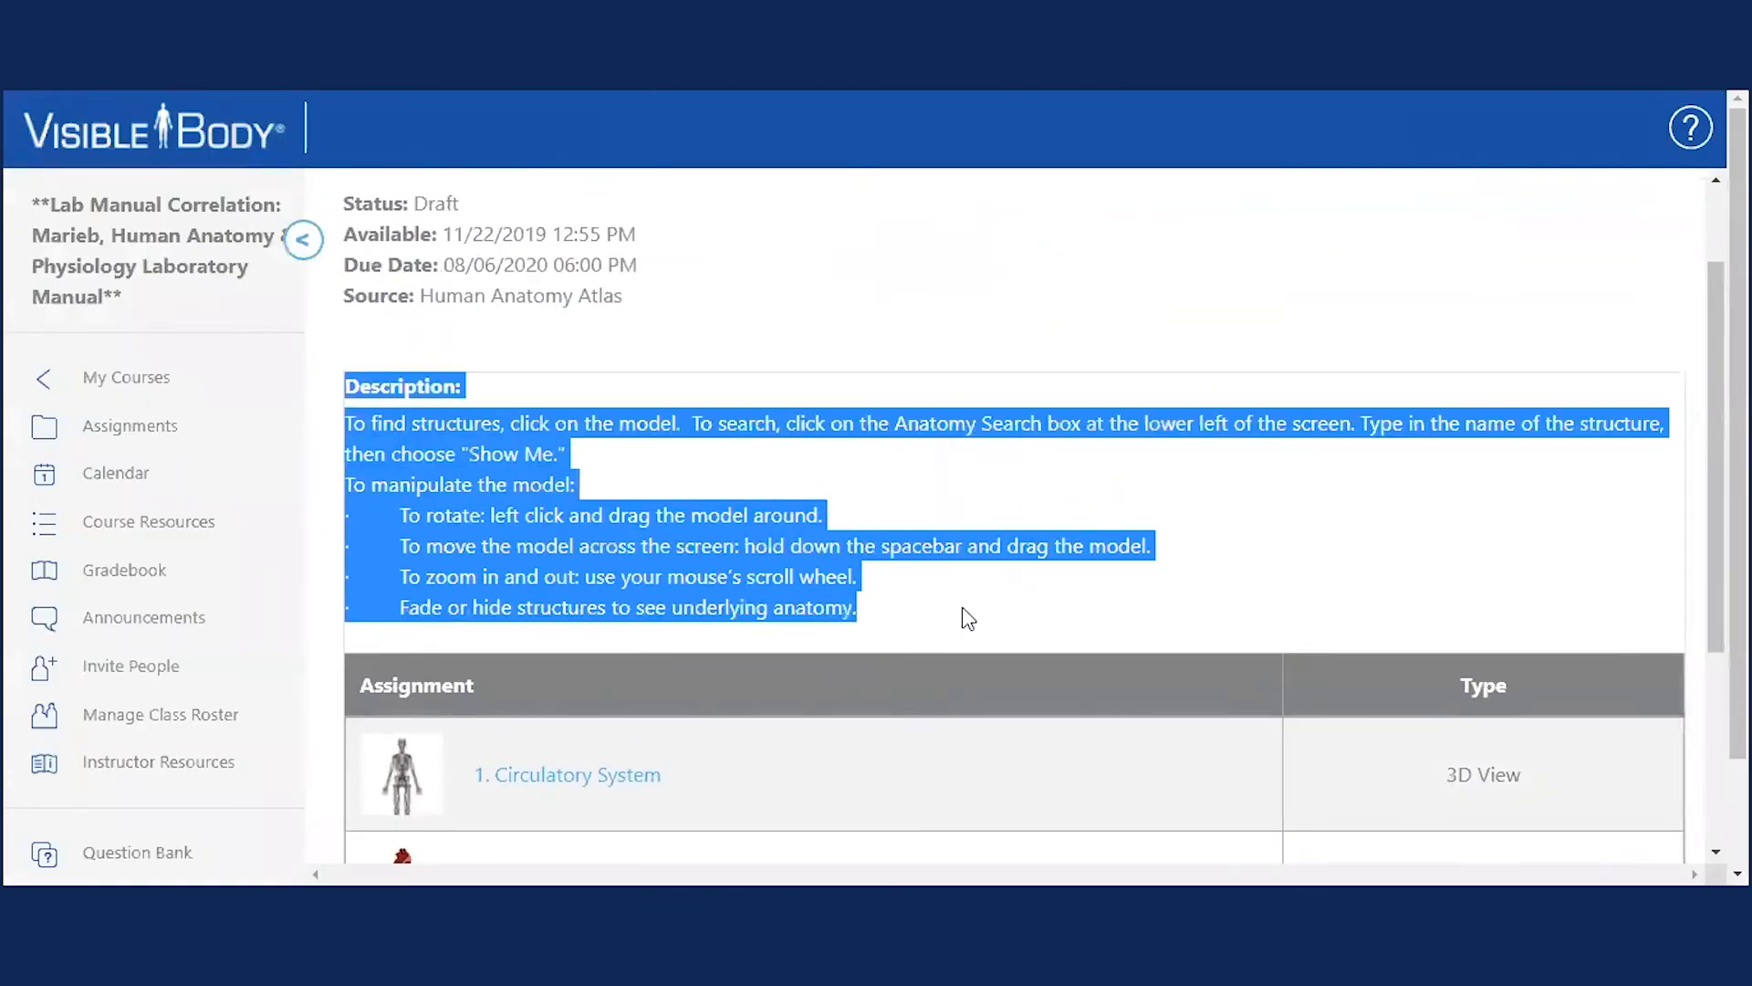
left_click(607, 491)
scroll(653, 489, "down", 4)
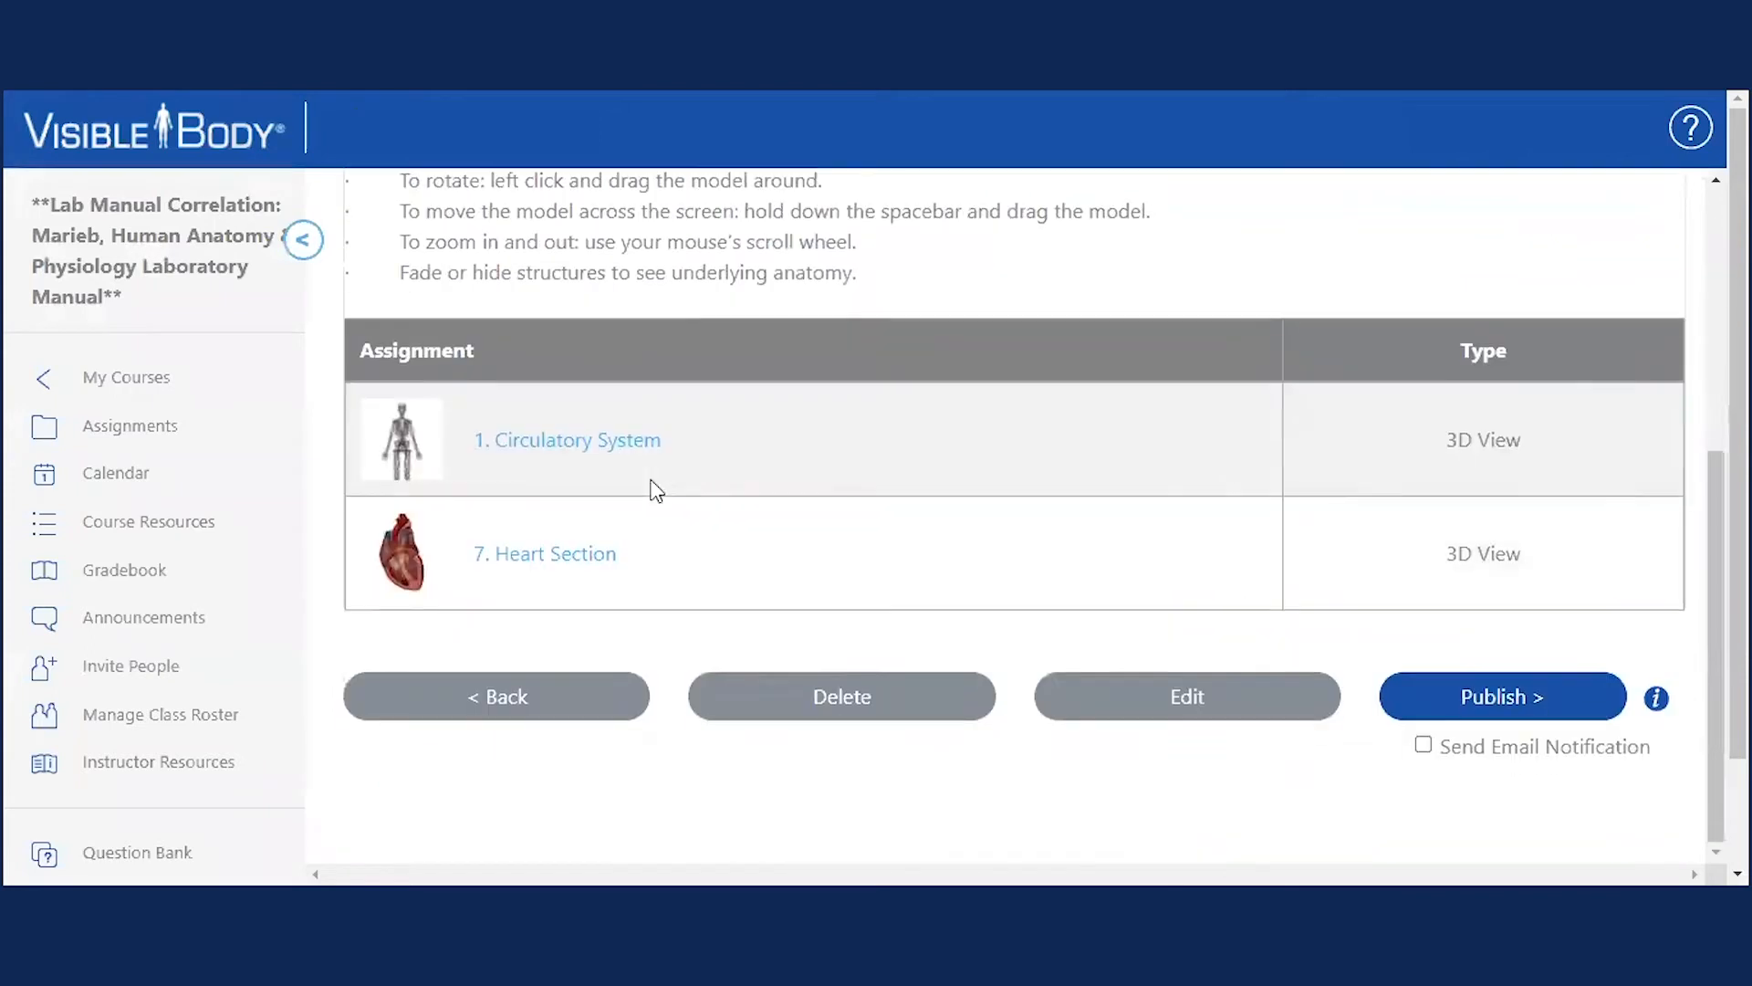
left_click(1186, 694)
scroll(684, 520, "down", 3)
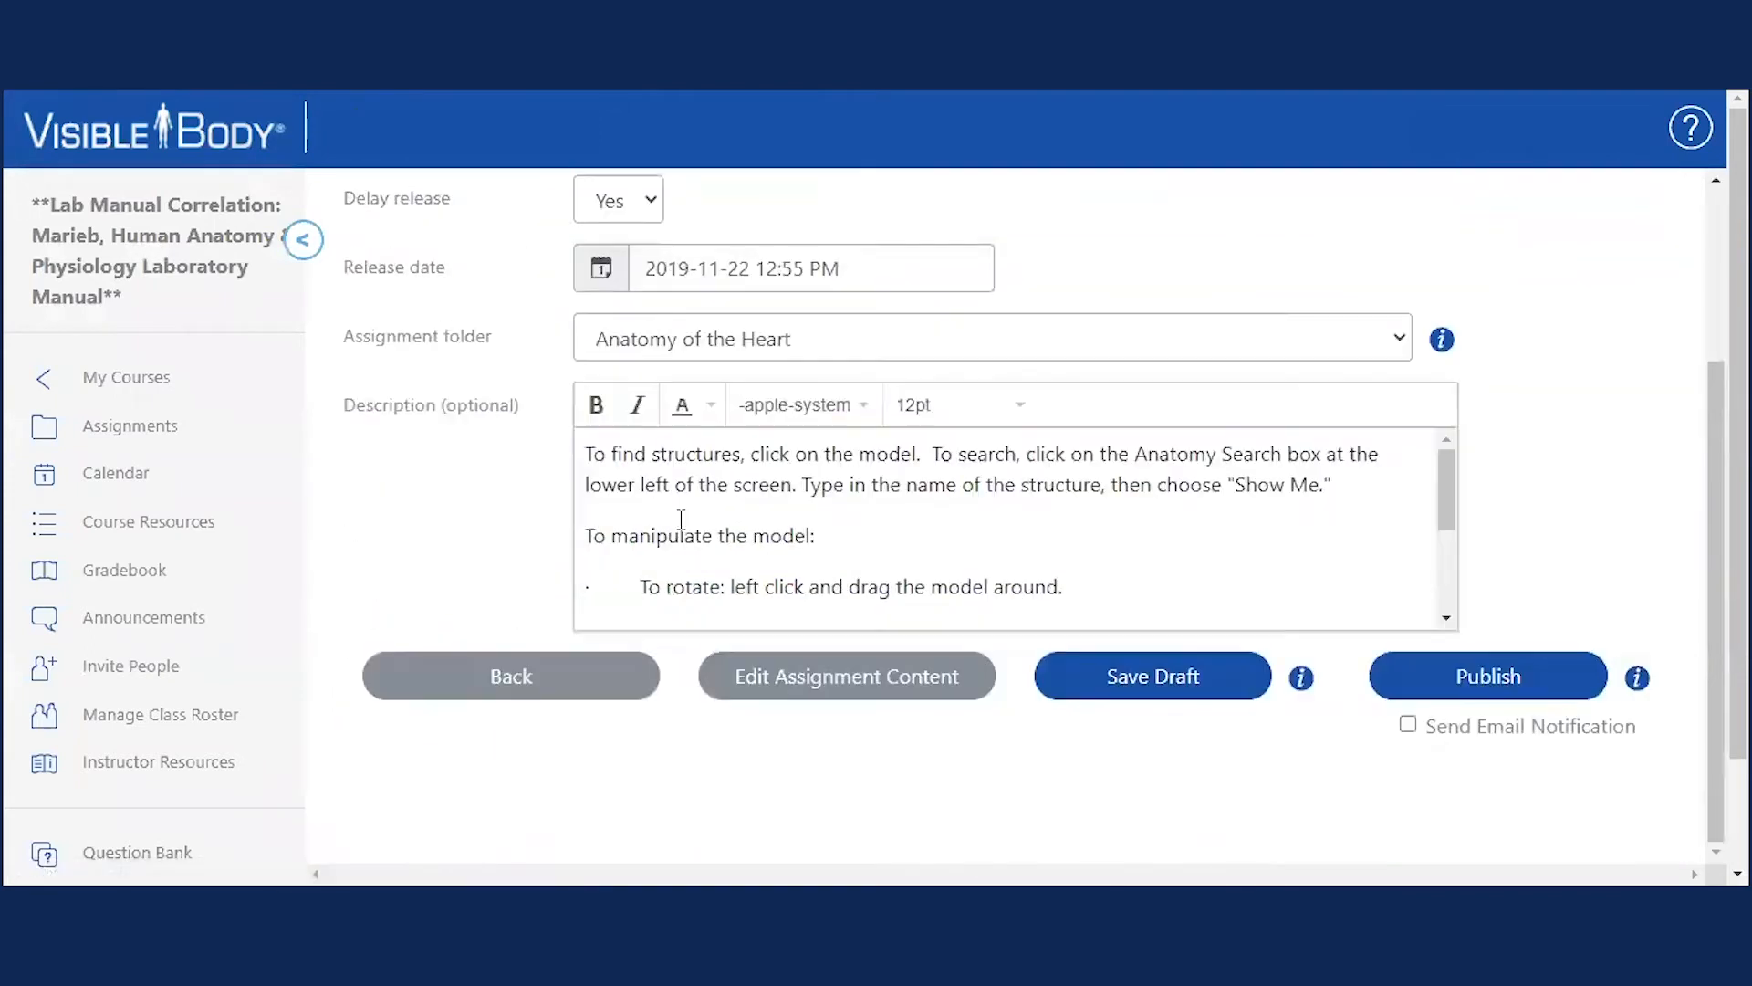
scroll(637, 511, "up", 3)
scroll(603, 575, "down", 3)
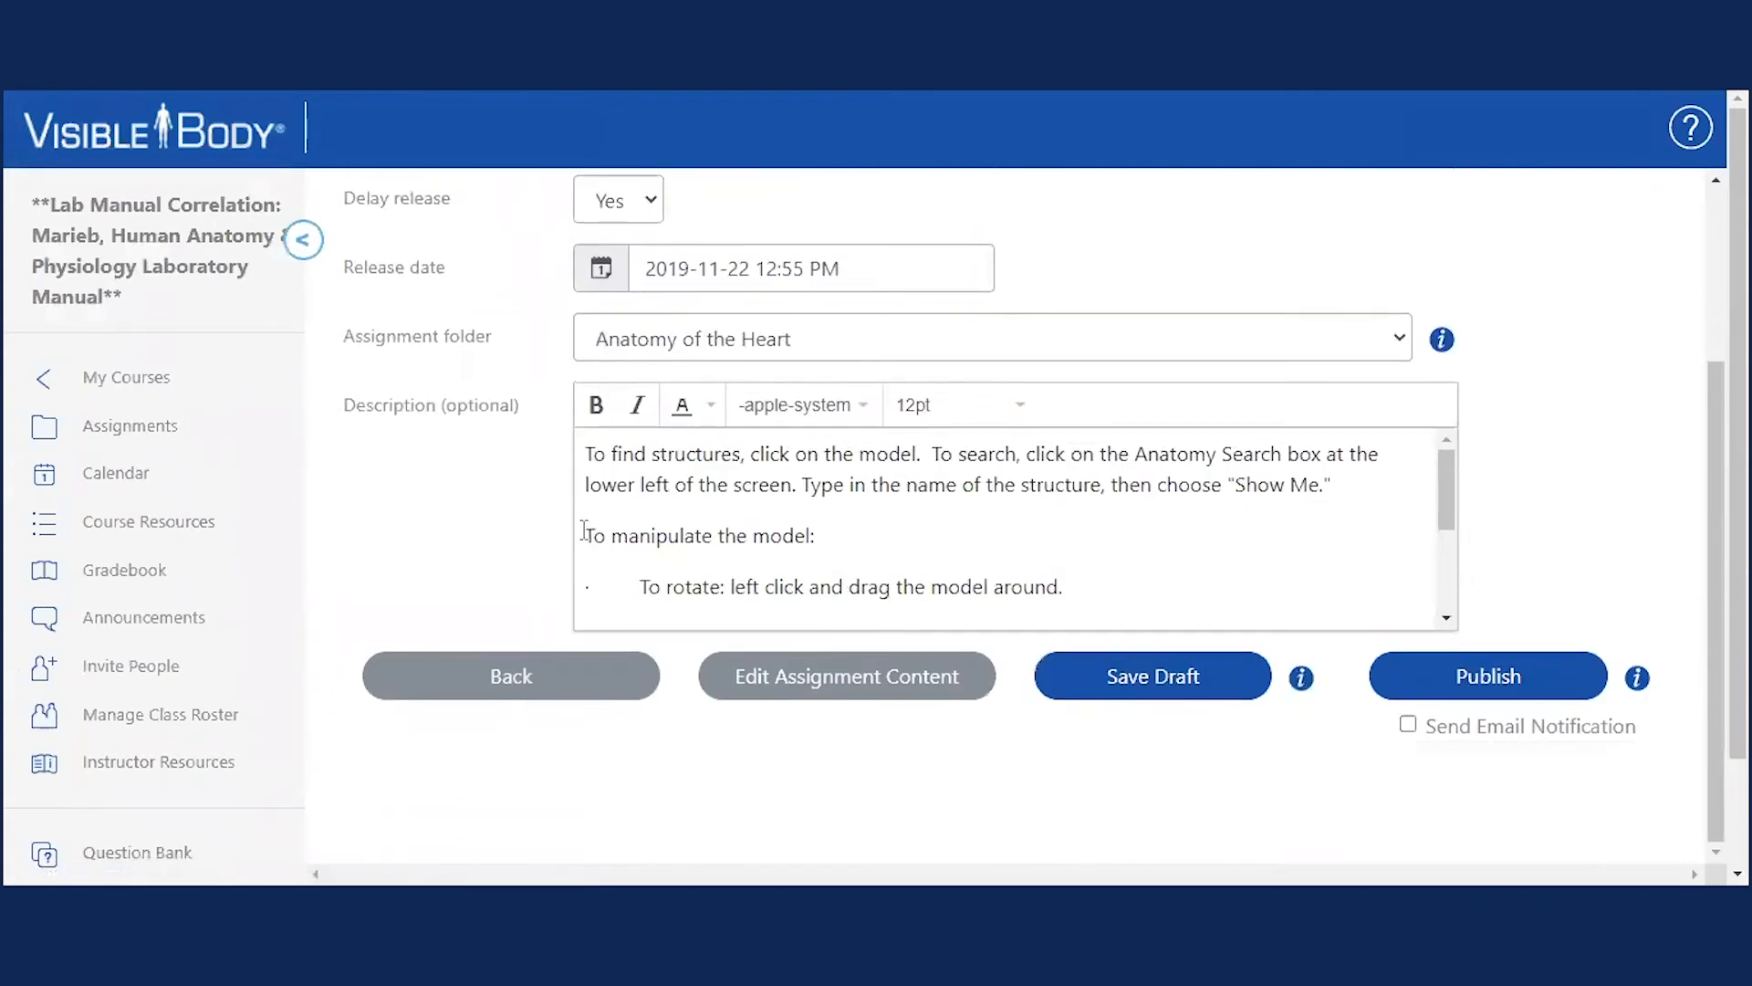
Insert two blank lines above the existing text of the assignment description and place the cursor there.
left_click(586, 453)
key("Return")
key("Return")
left_click(614, 448)
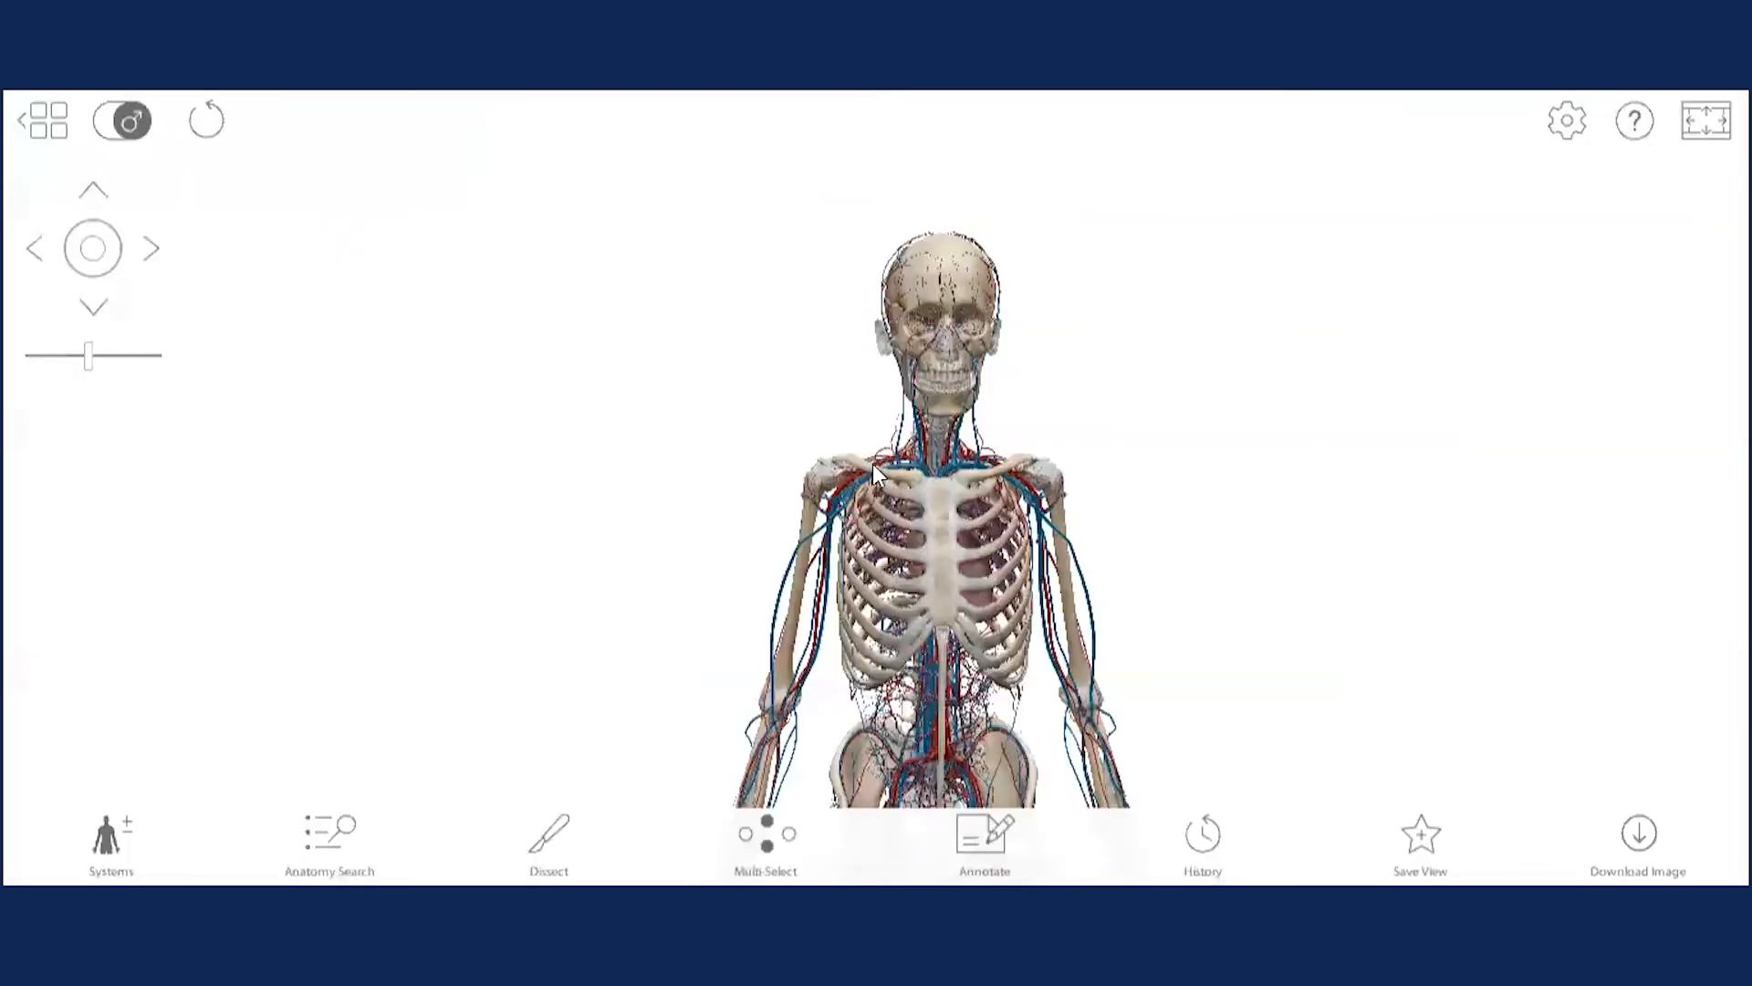
Rotate and zoom the Circulatory System 3D view around the upper body, selecting the left first rib and the left clavicle.
left_click_drag(873, 464, 798, 518)
scroll(951, 496, "up", 1)
scroll(831, 476, "up", 2)
scroll(834, 474, "up", 1)
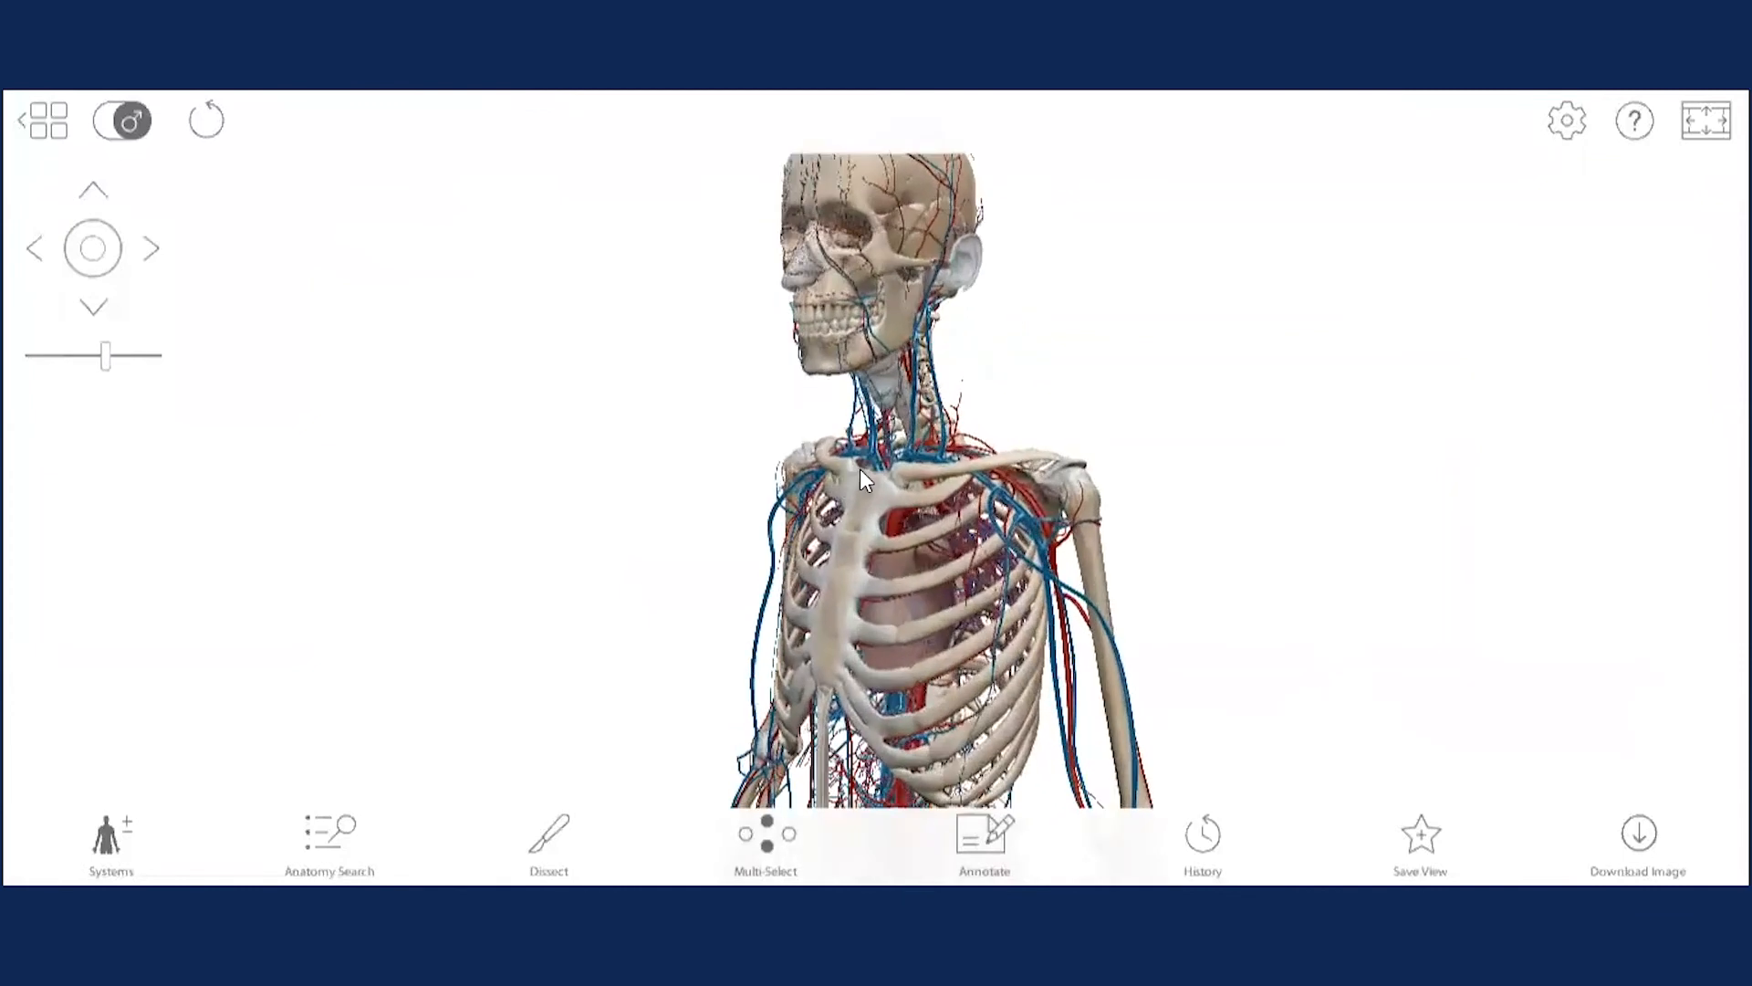
left_click(936, 495)
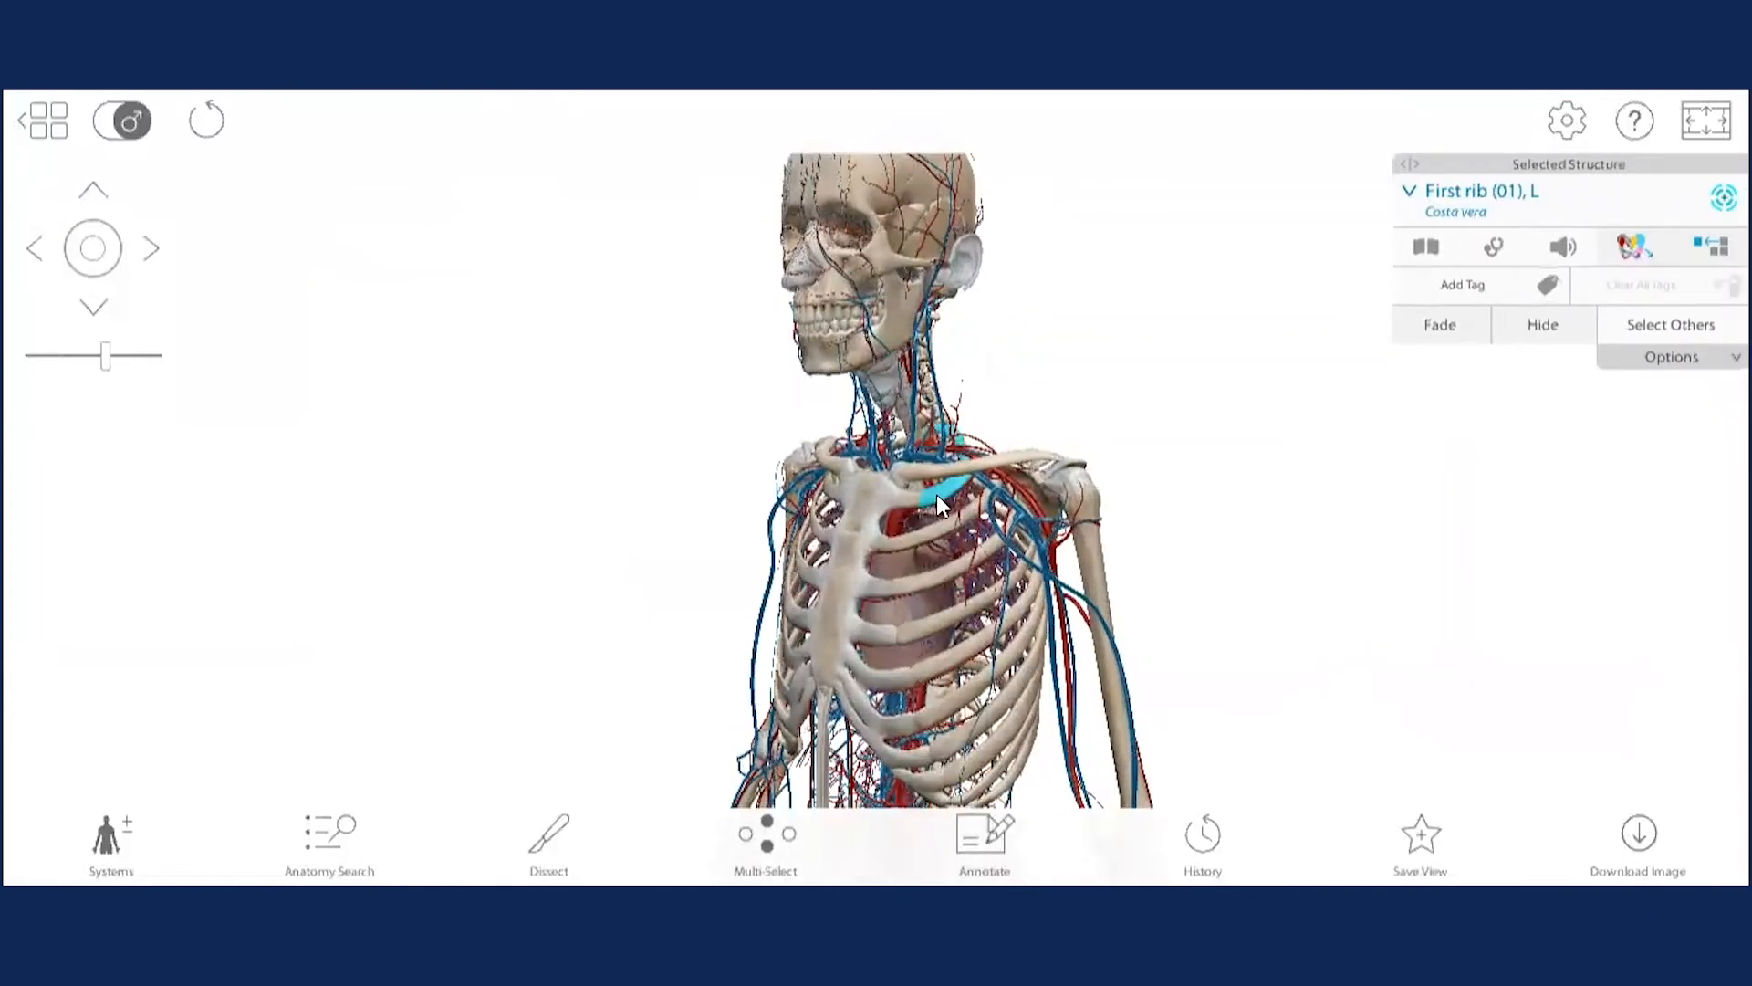
left_click(919, 467)
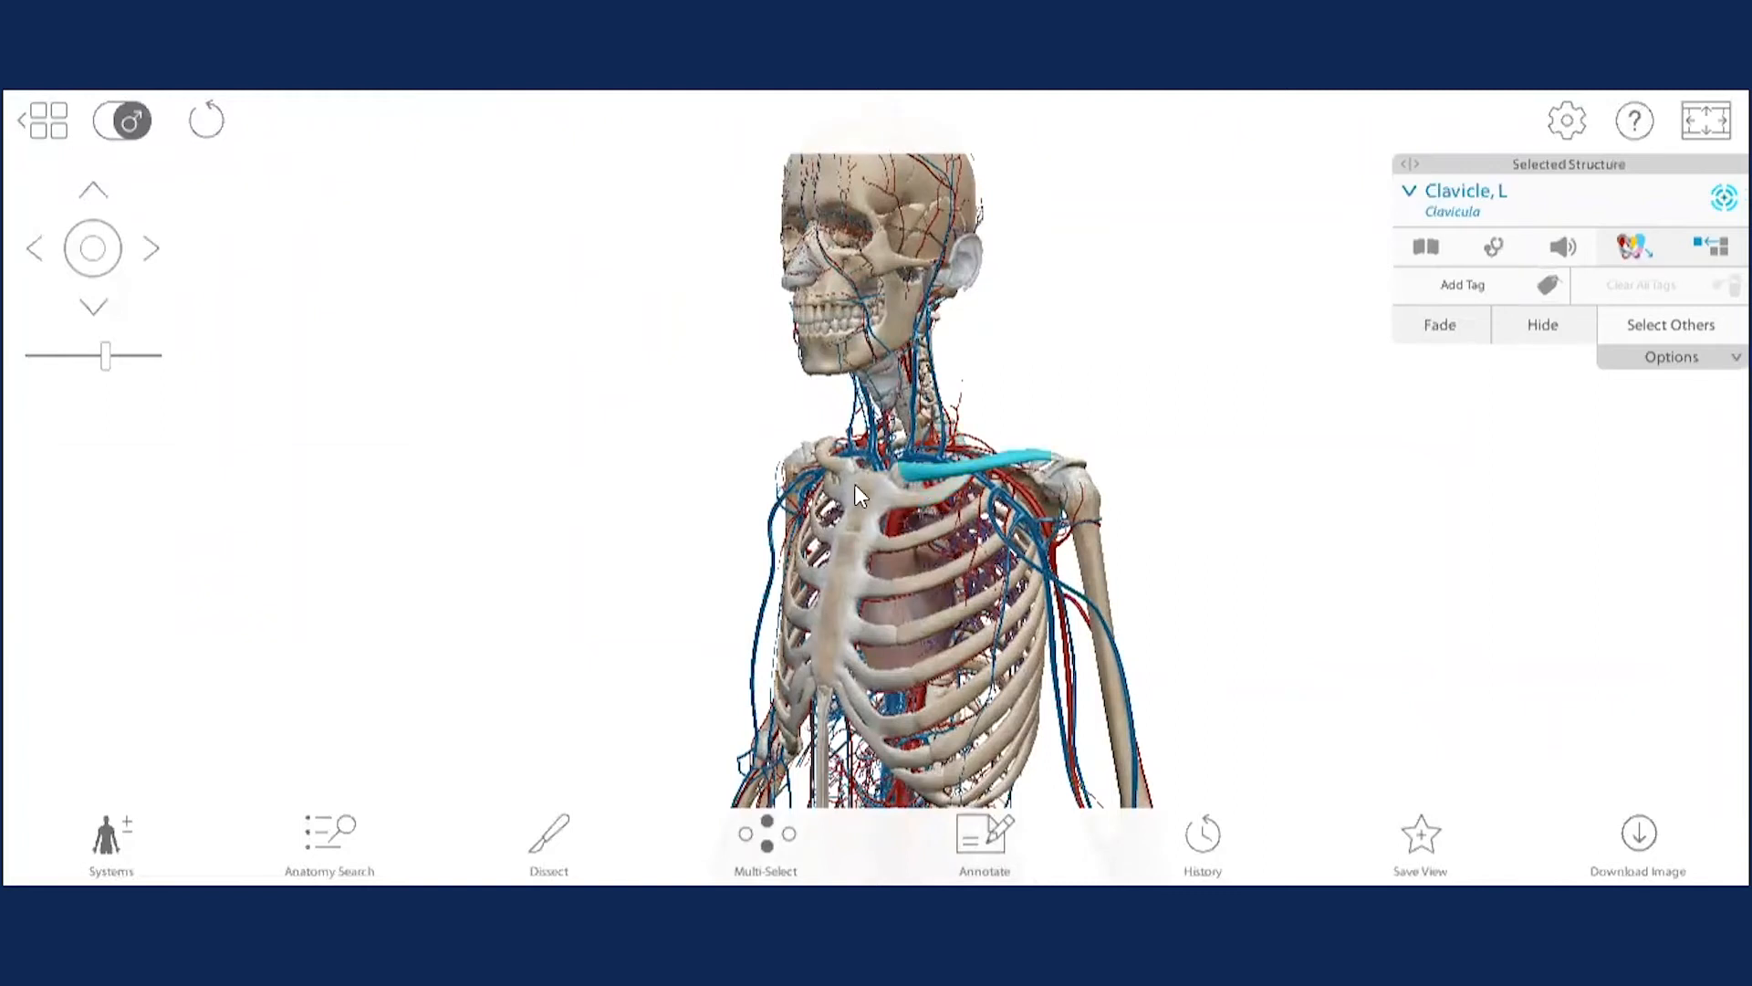
left_click_drag(743, 424, 693, 446)
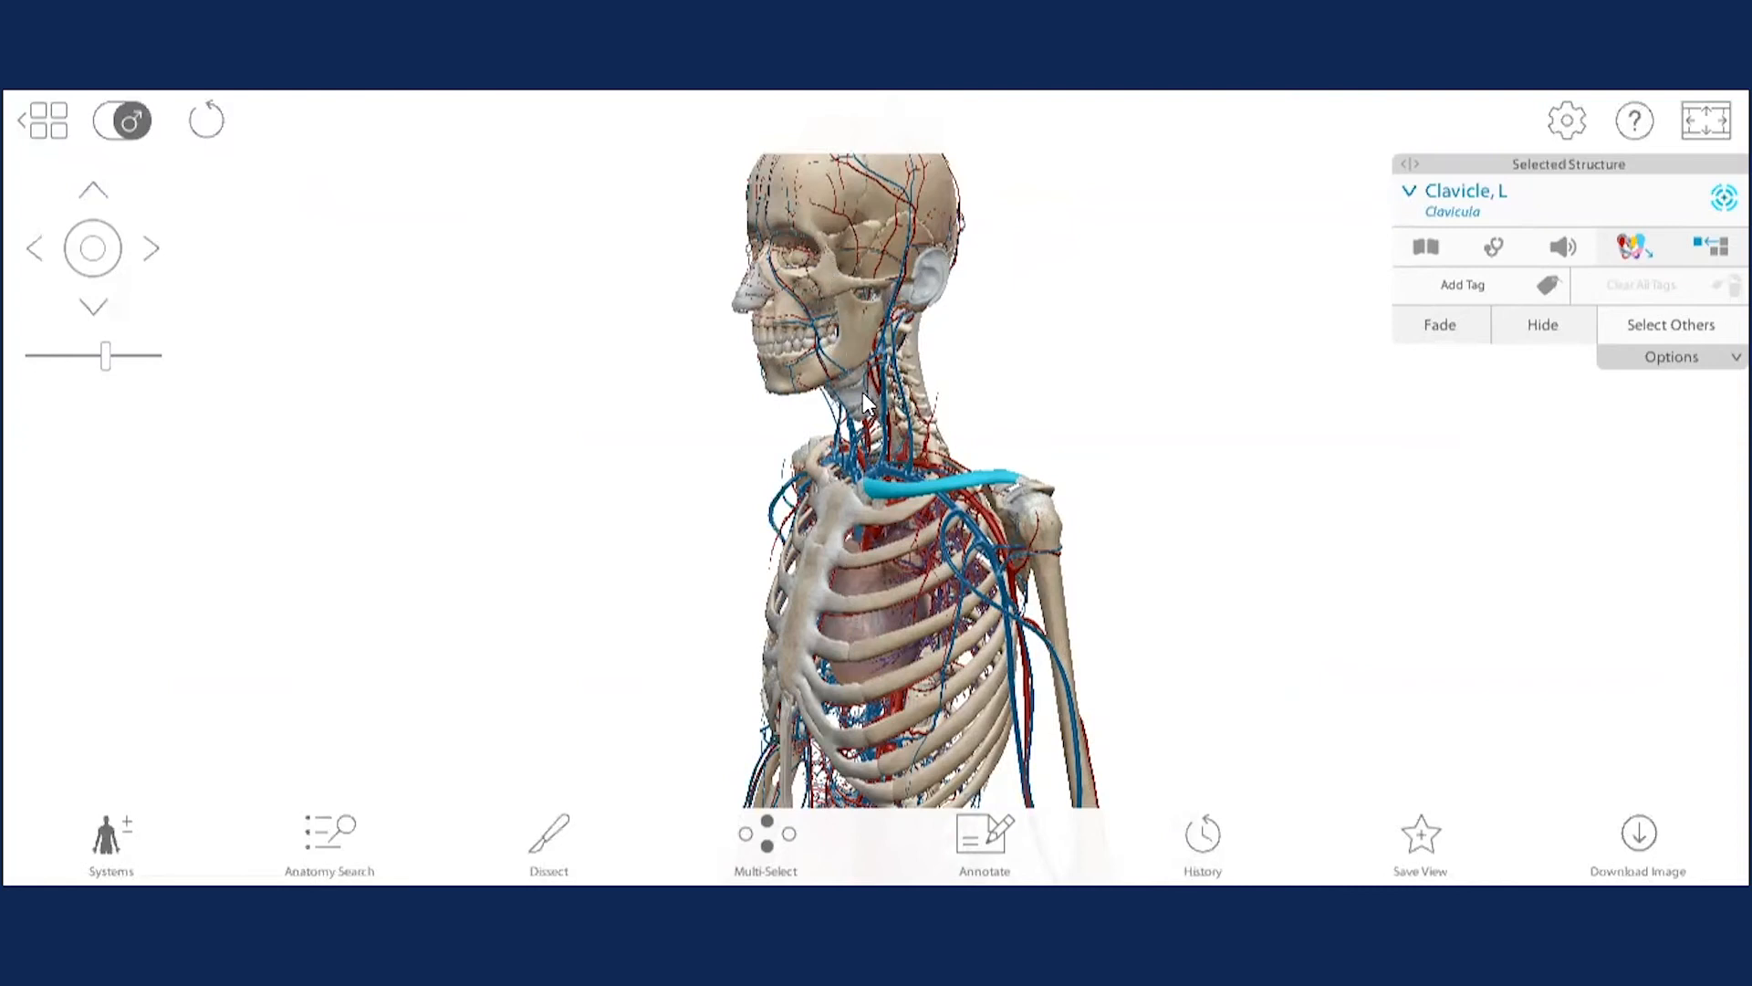
left_click_drag(862, 392, 840, 374)
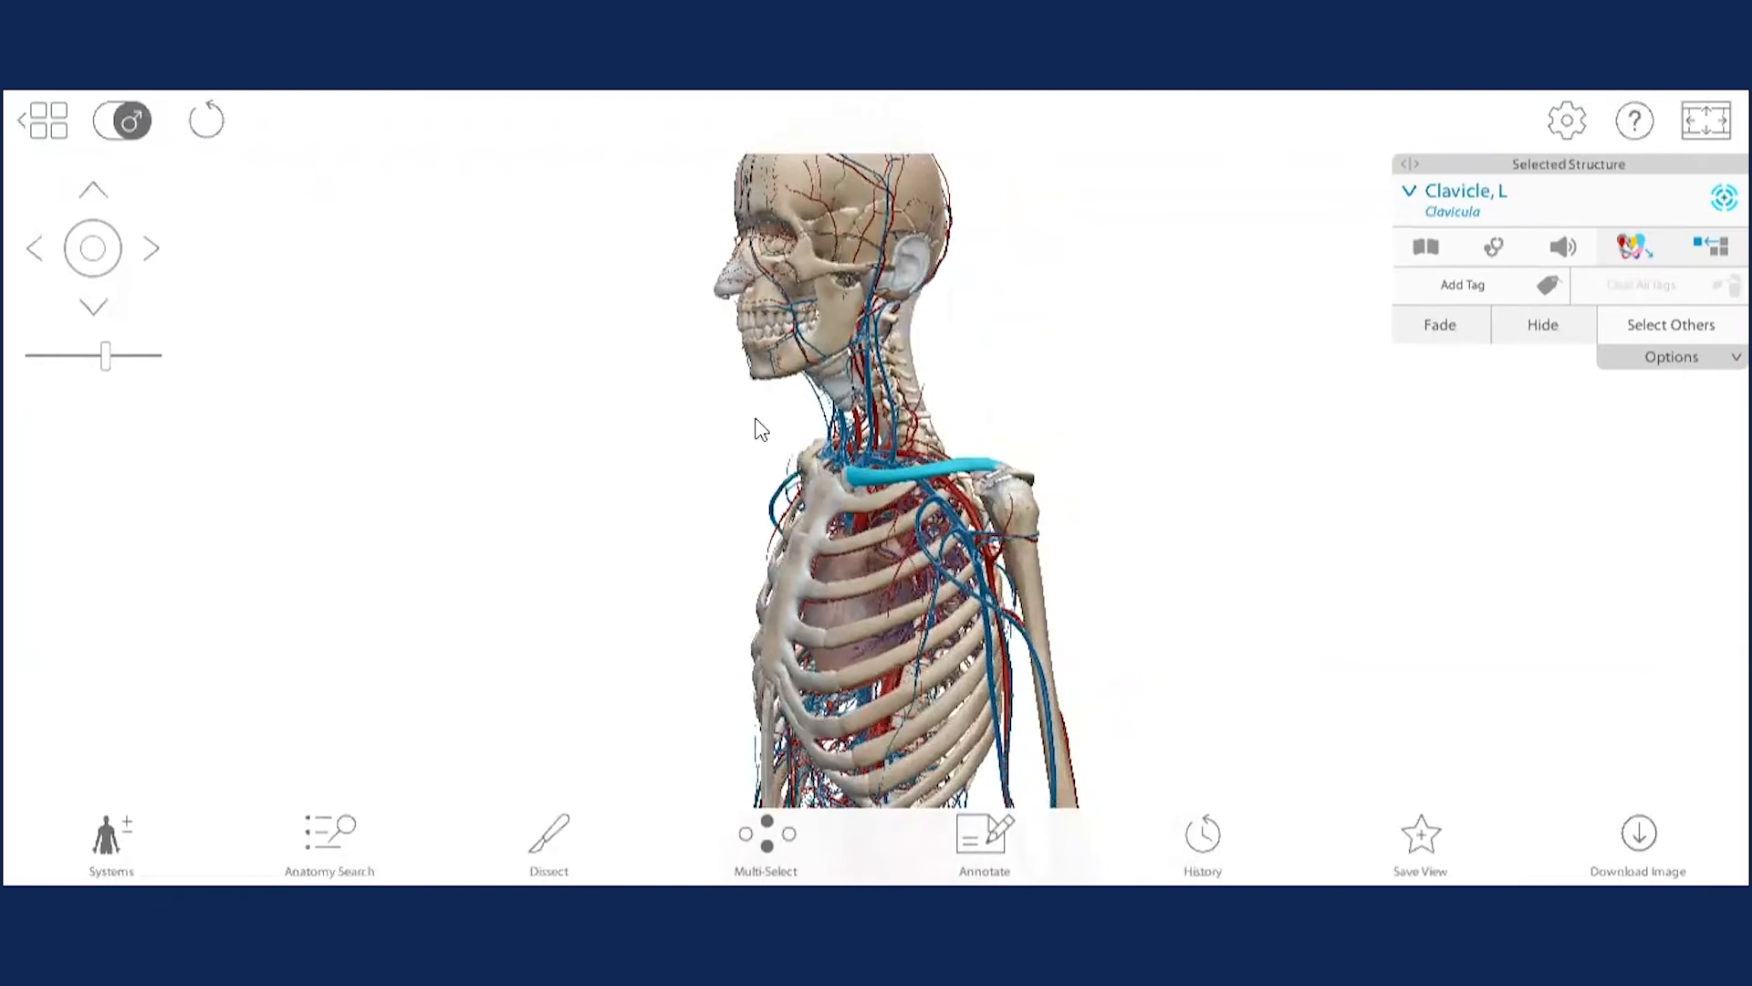
Dissect away the left clavicle, first rib and second rib from the model, and leave dissection mode.
left_click(560, 839)
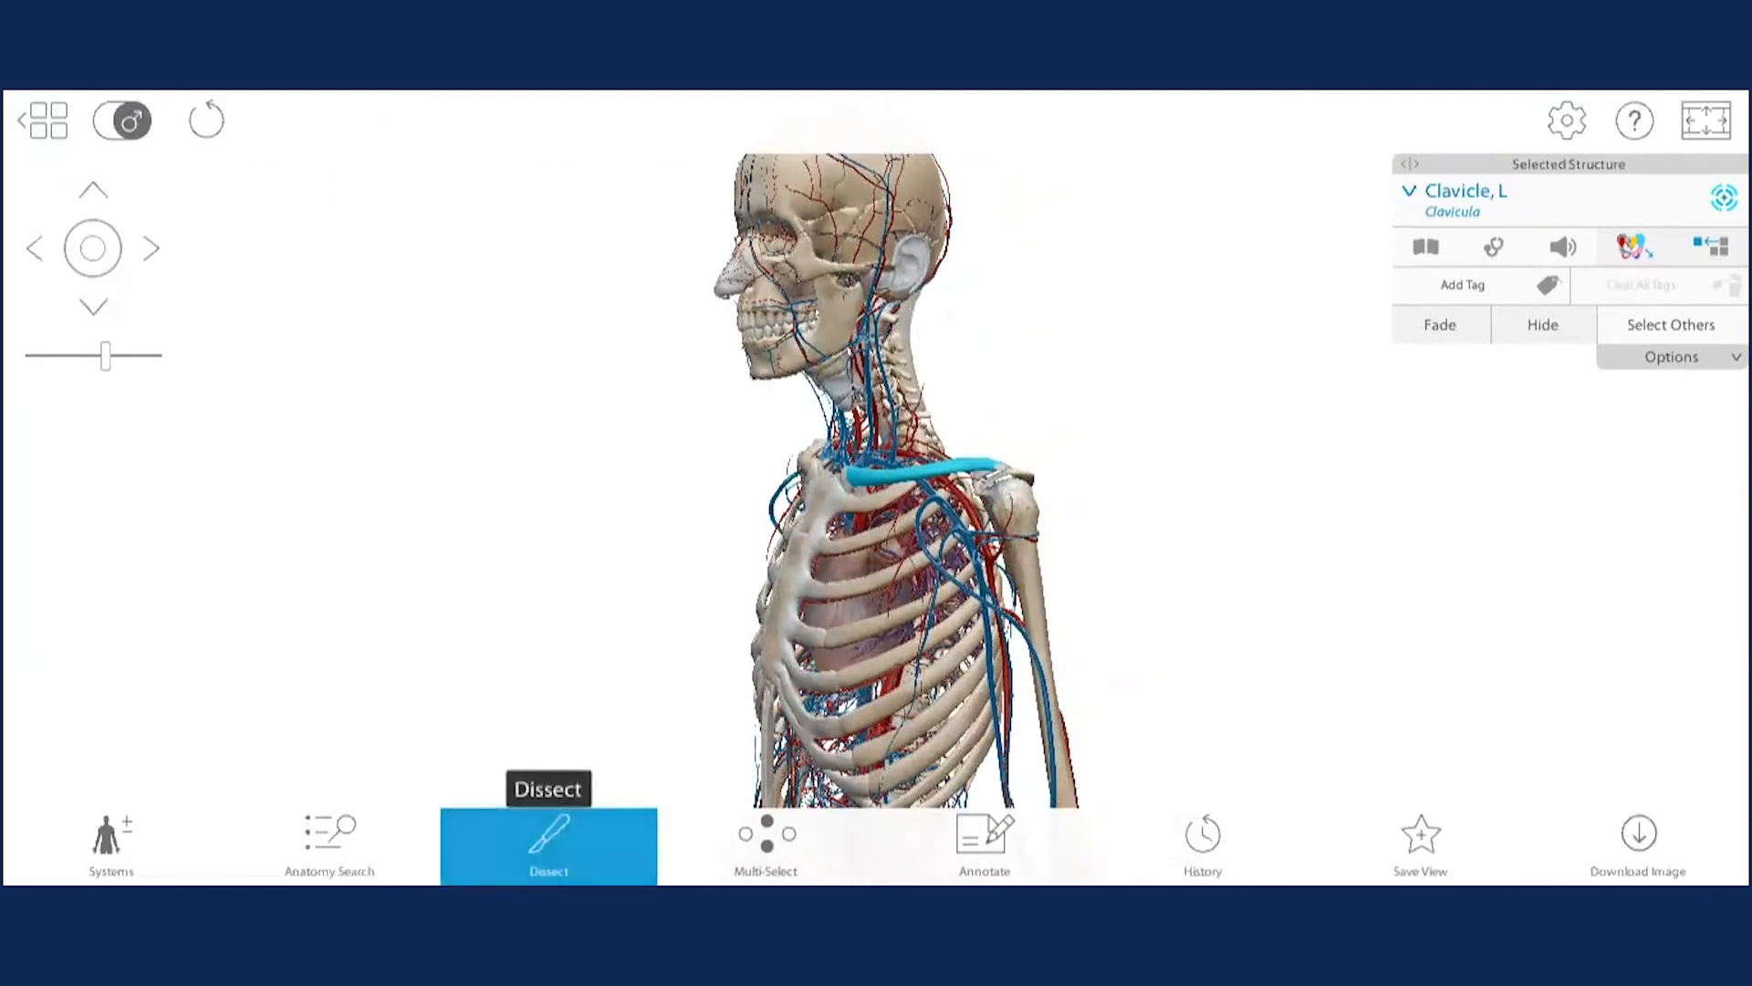
left_click(889, 471)
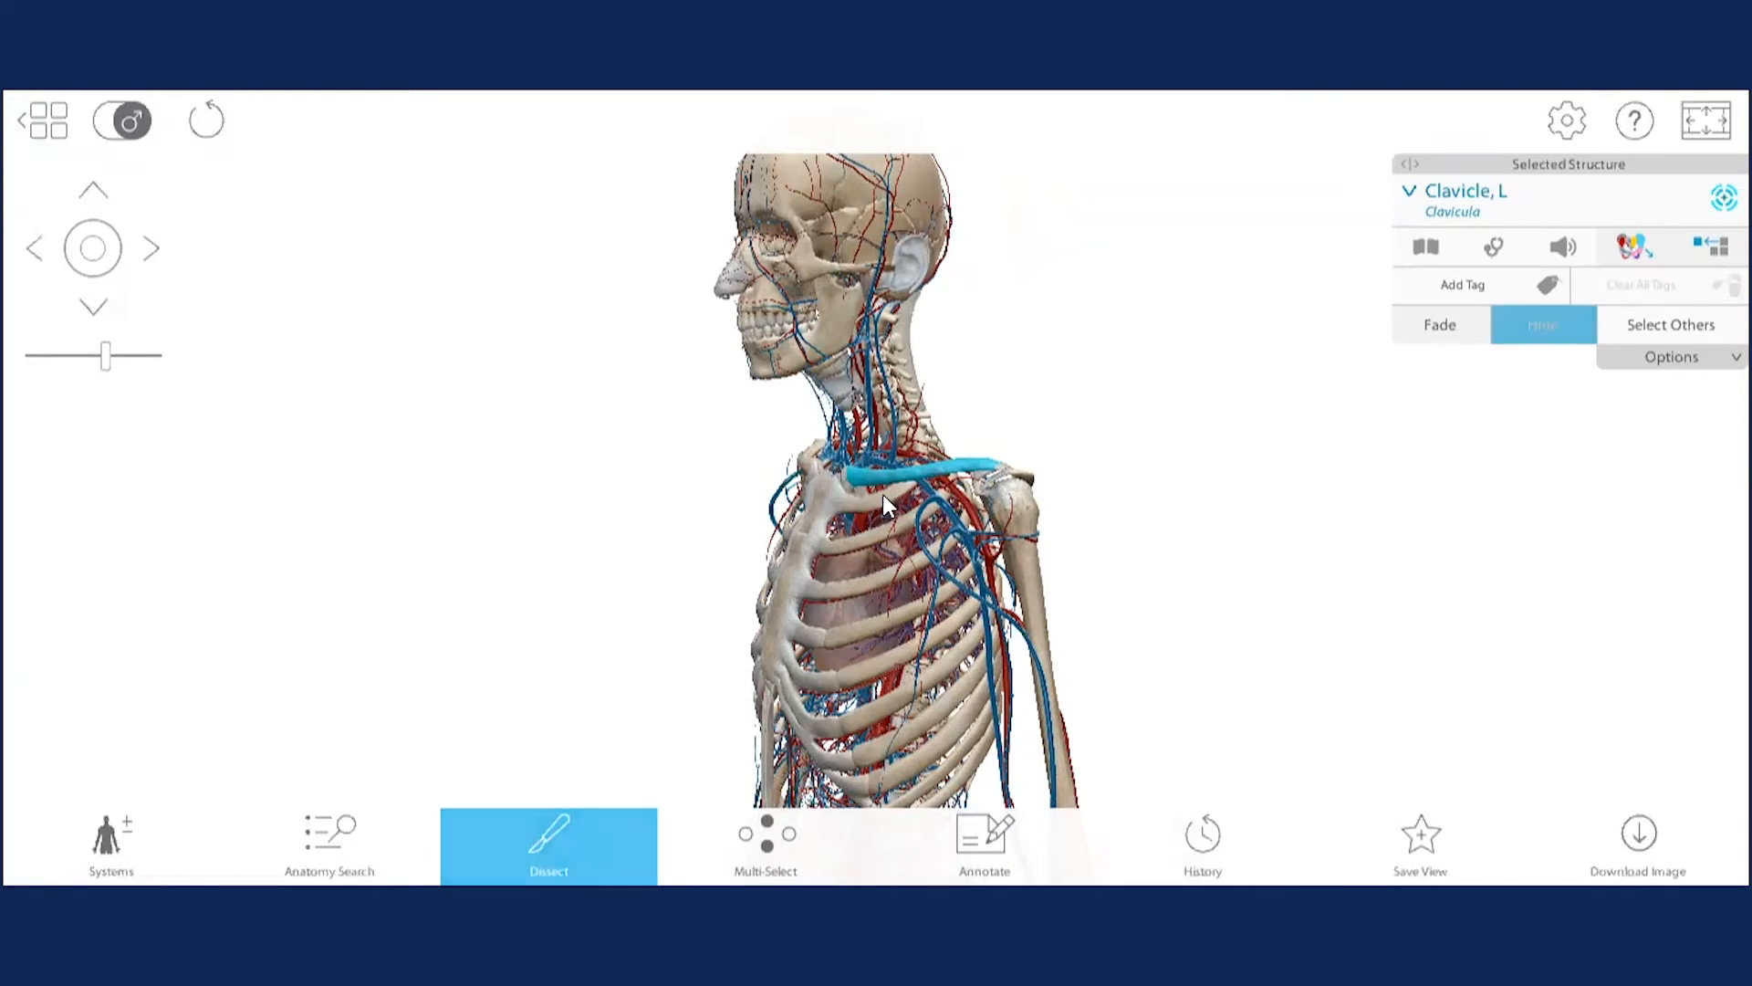
left_click(889, 528)
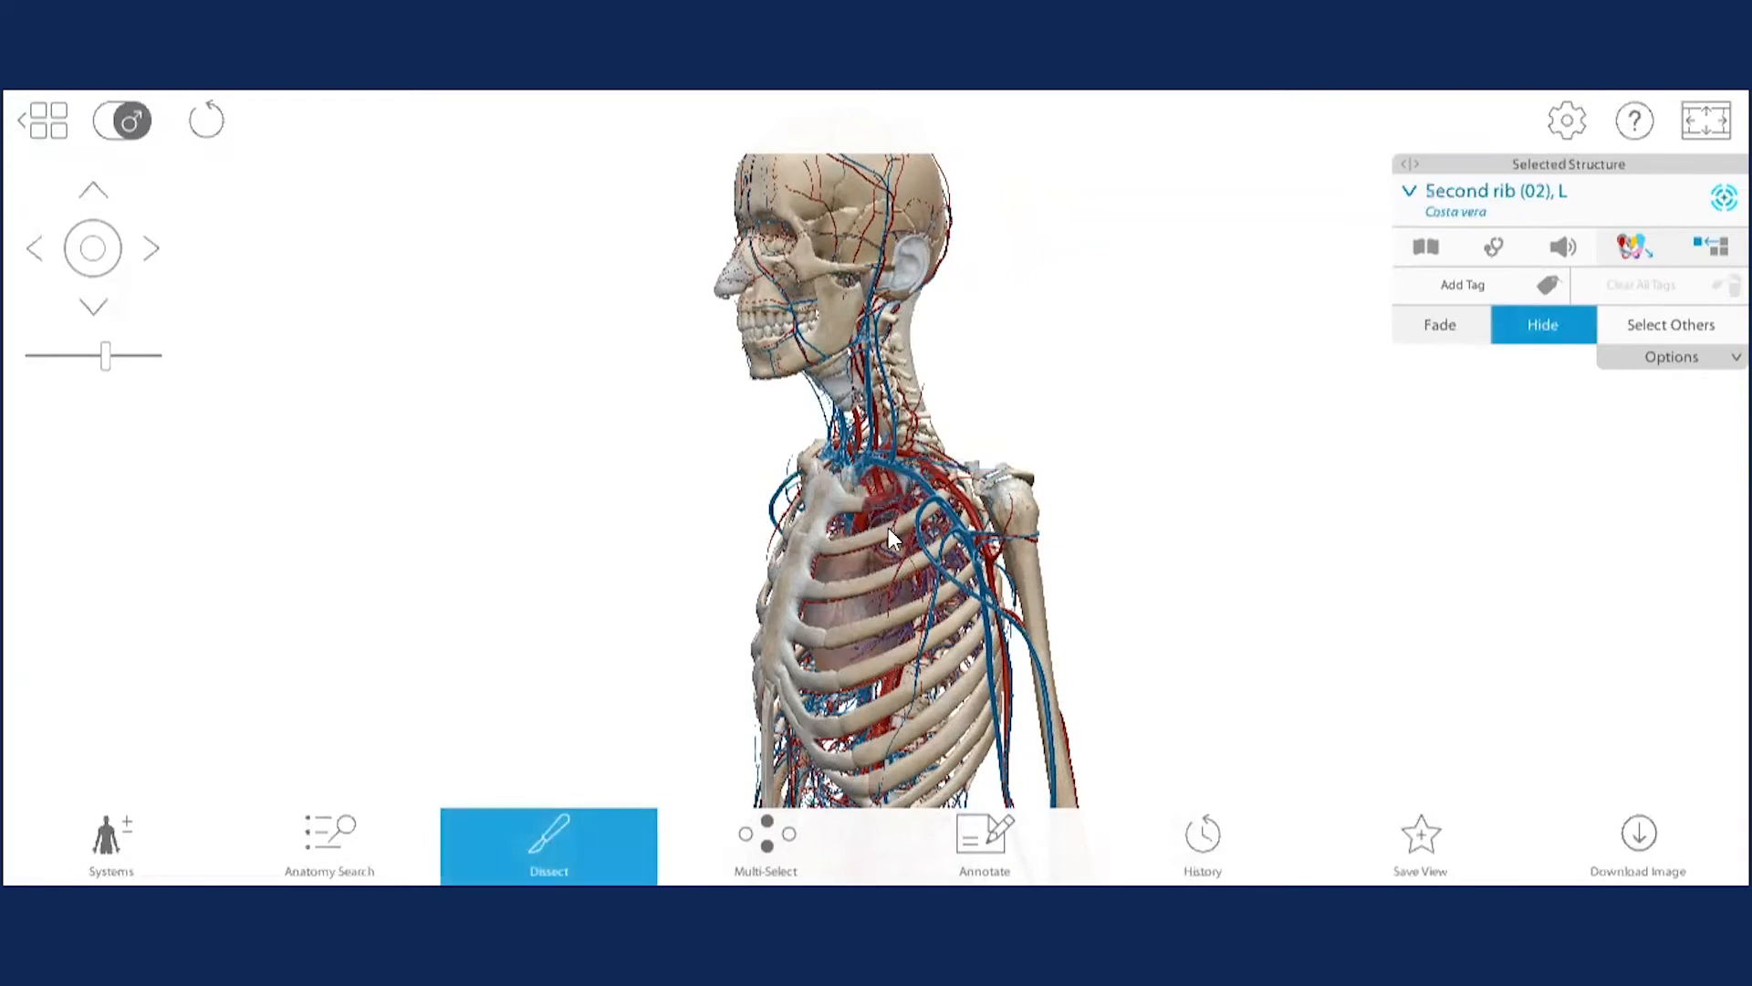
left_click(568, 844)
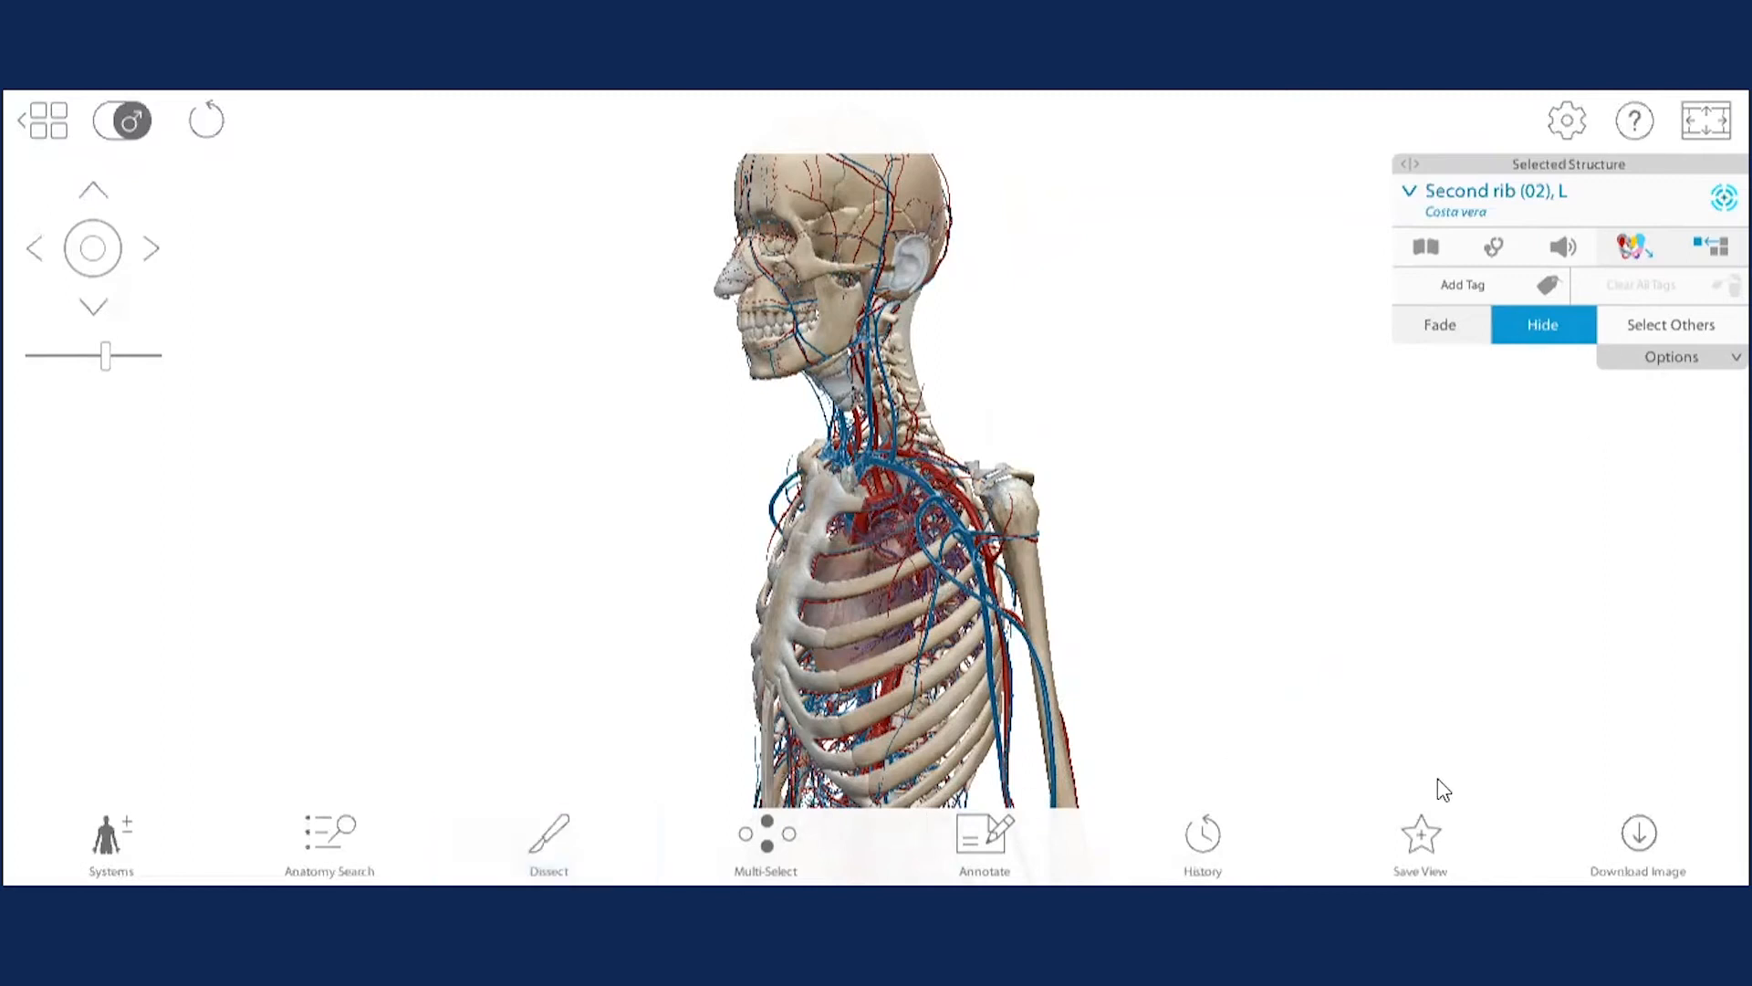
Check the option for saving the view, and undo the removal of the left second and first ribs.
left_click(1442, 833)
left_click(1089, 328)
left_click(1203, 839)
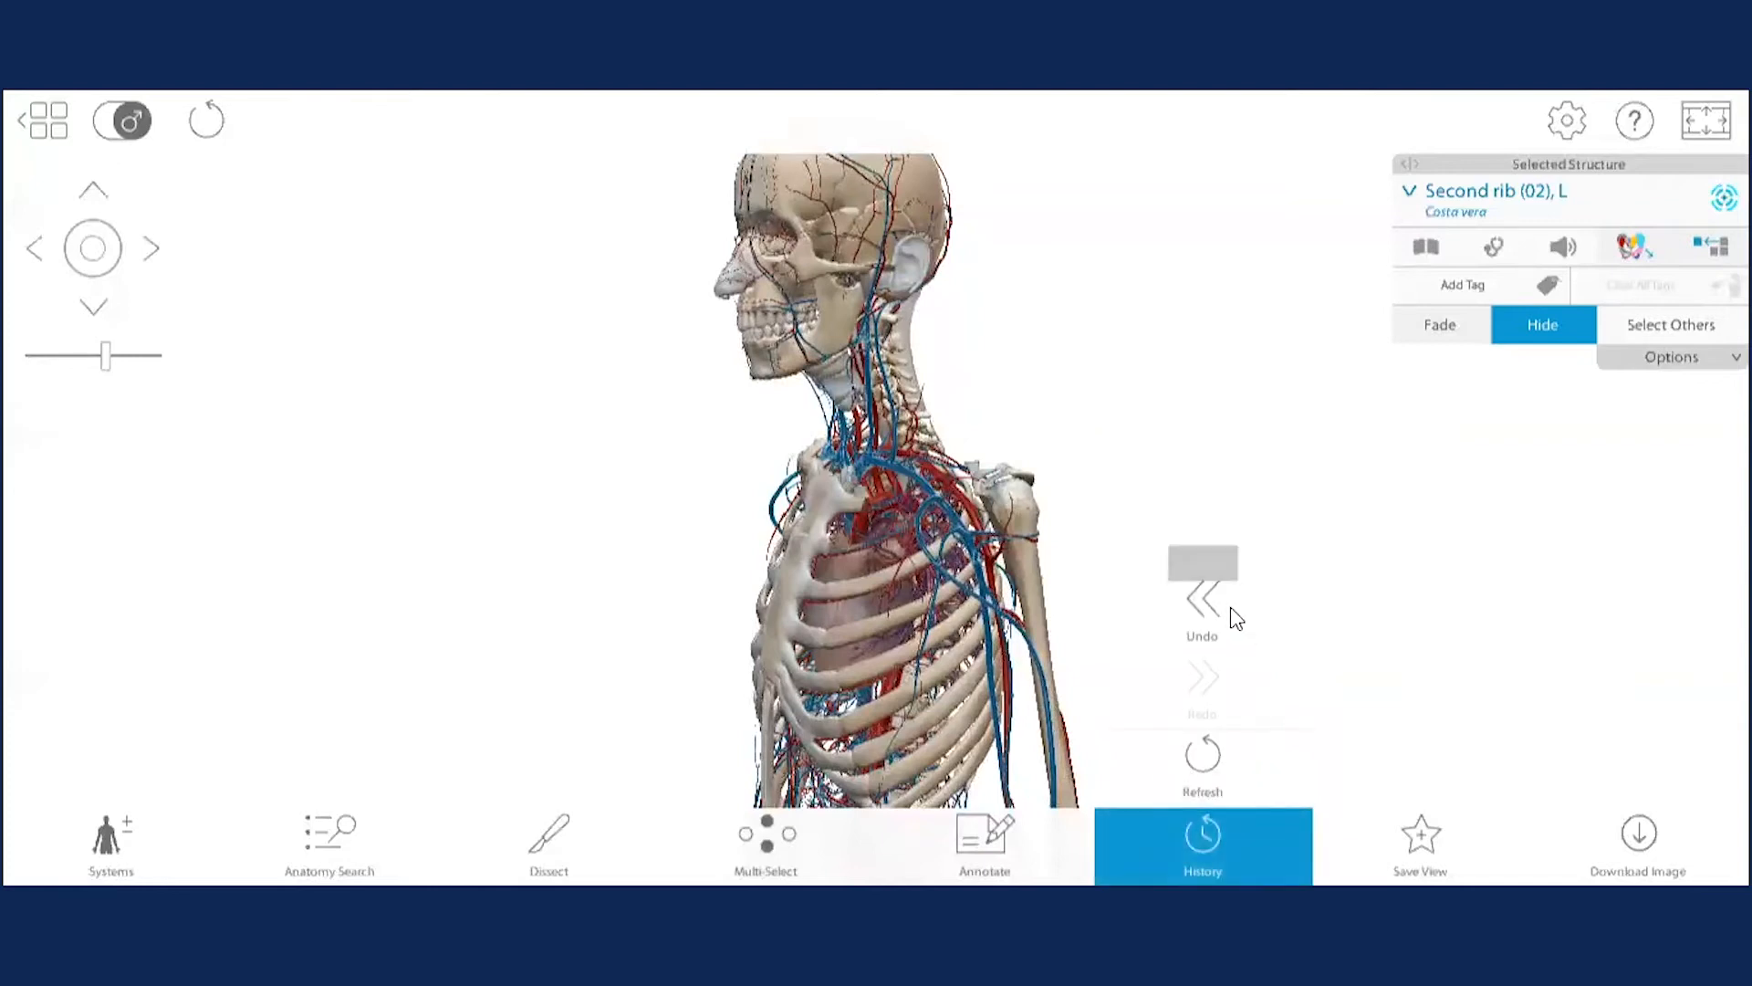
left_click(1212, 599)
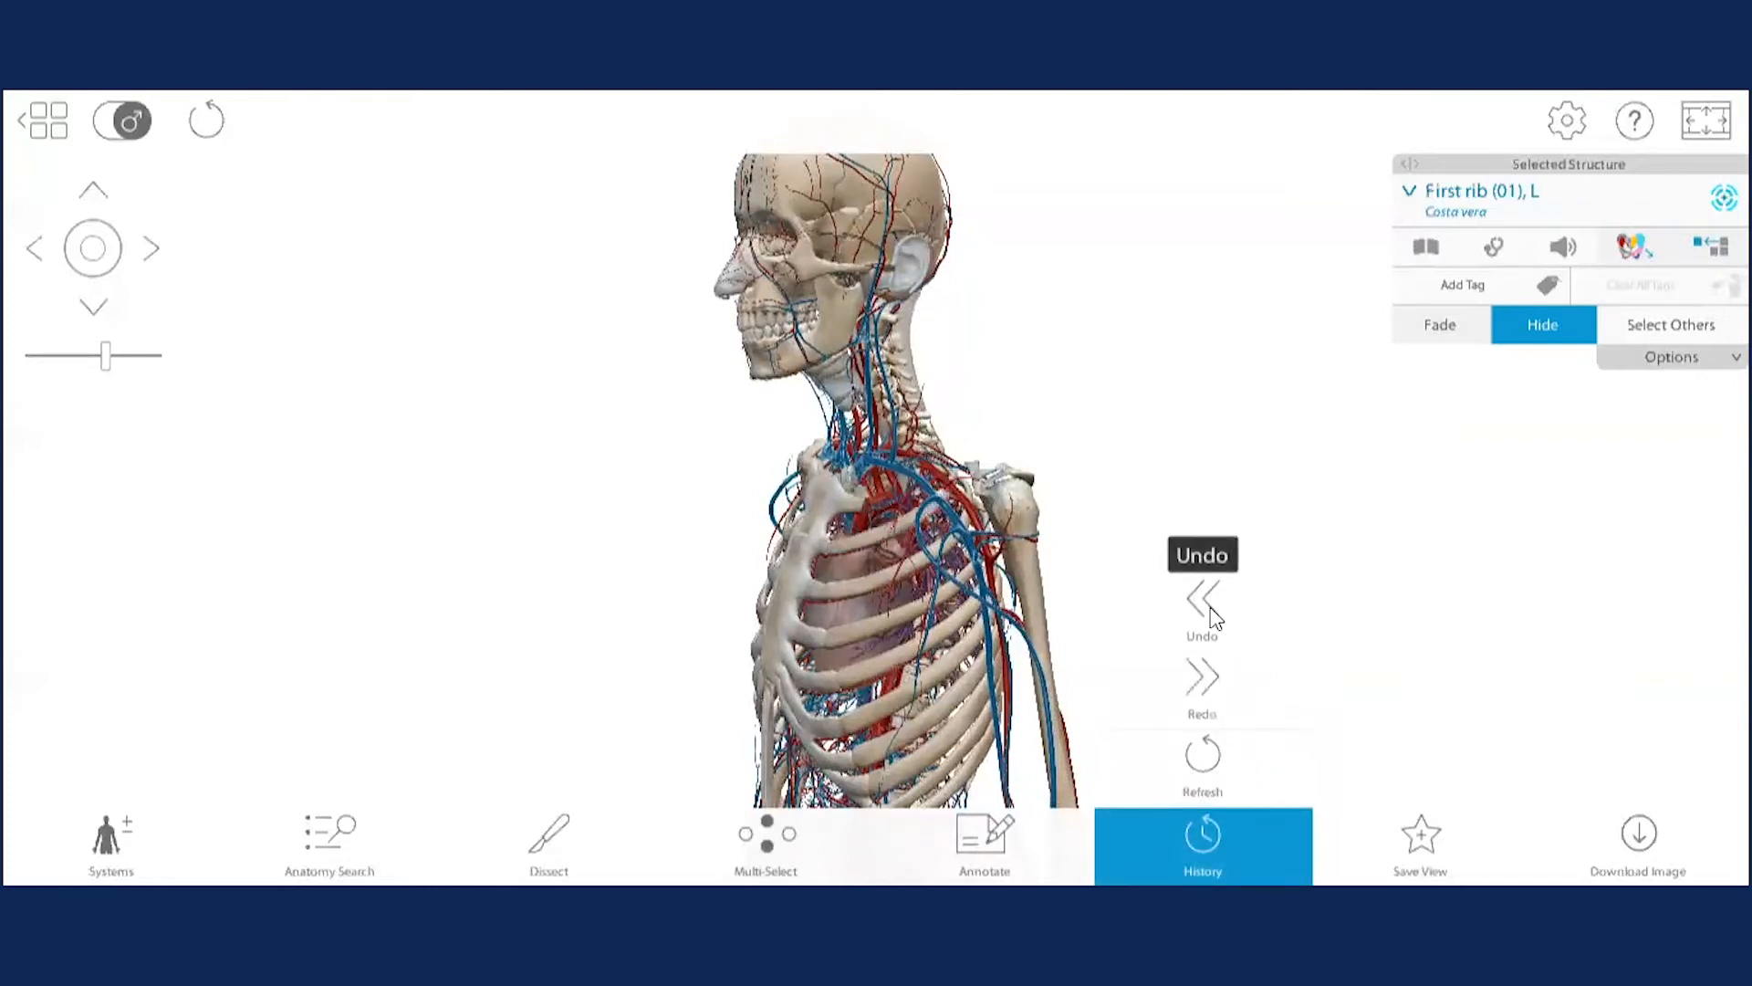
left_click(1210, 610)
left_click(1202, 835)
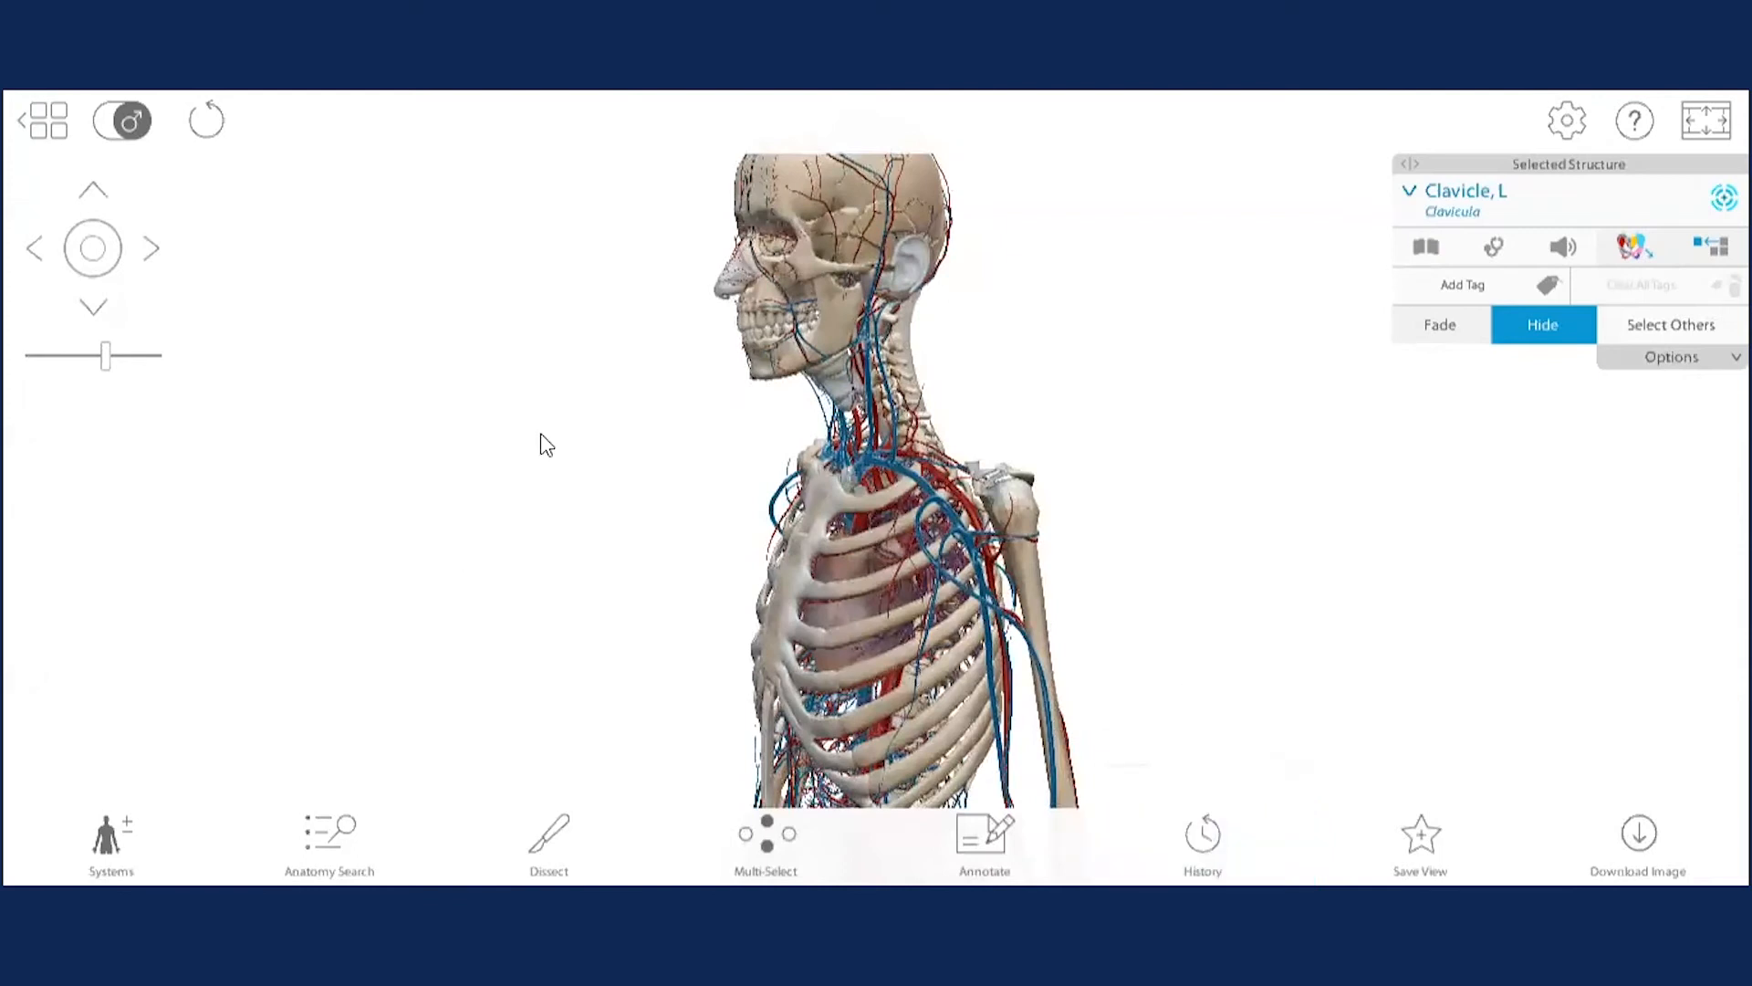
Select the left first rib and look at its definition and the related information next to it.
left_click_drag(779, 430, 845, 484)
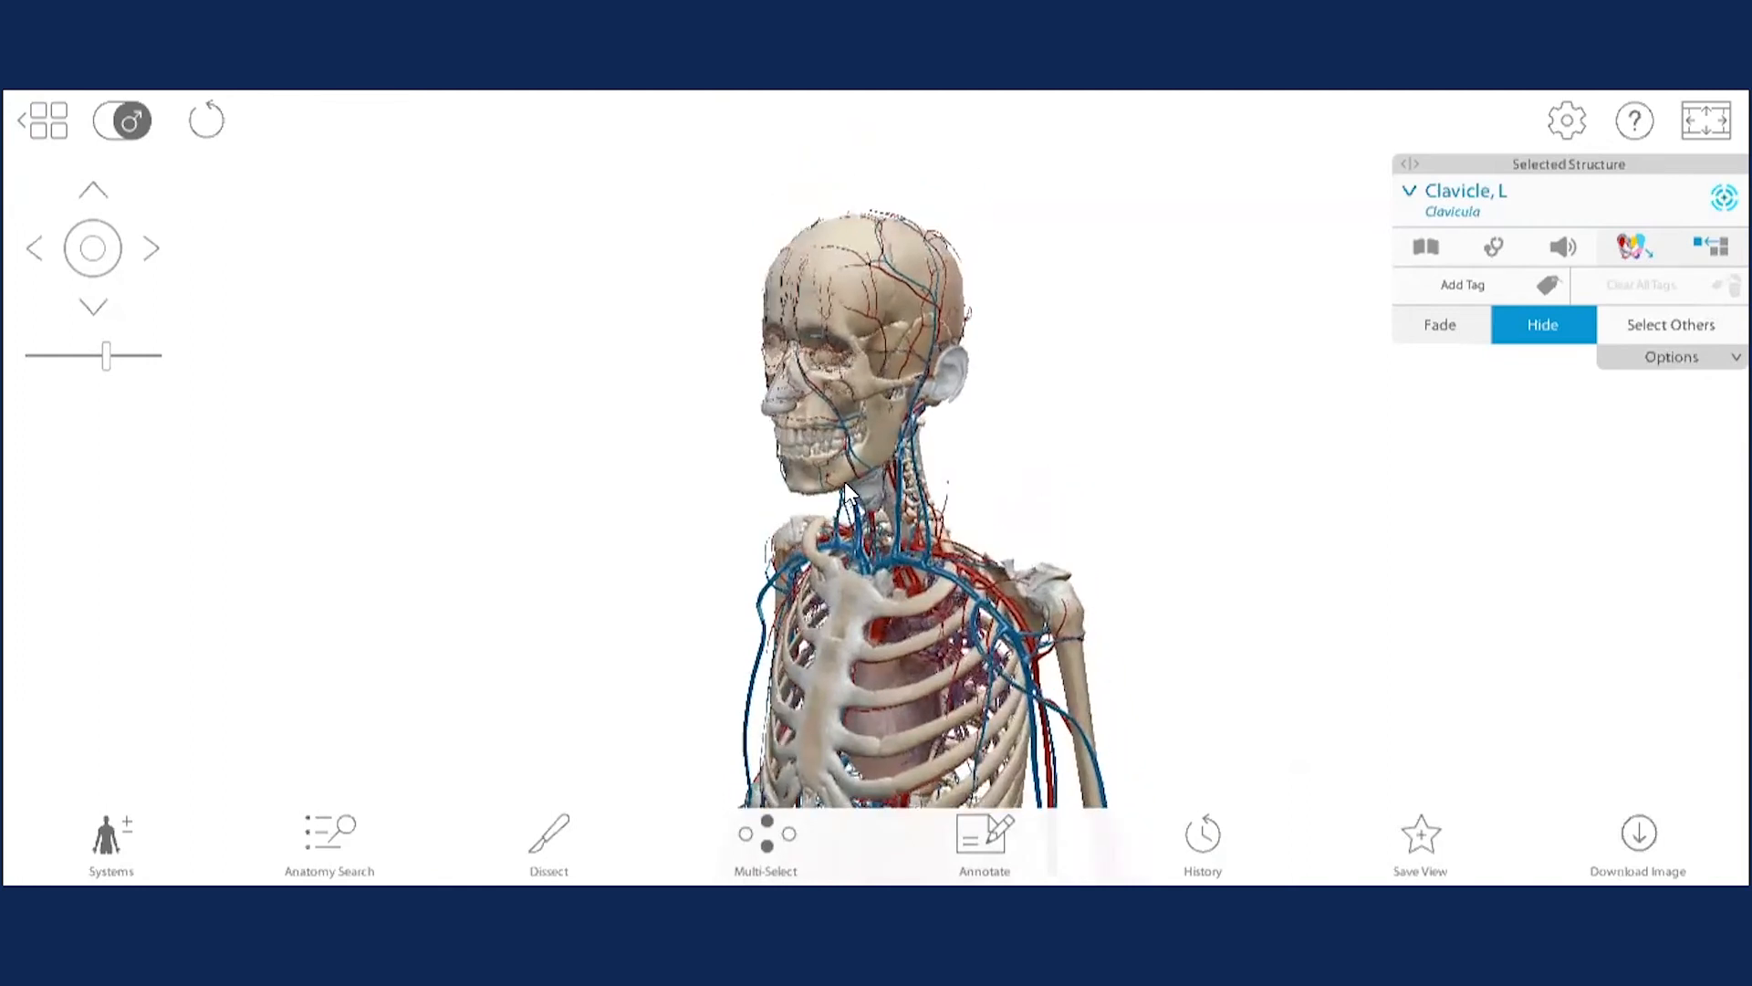
left_click(924, 603)
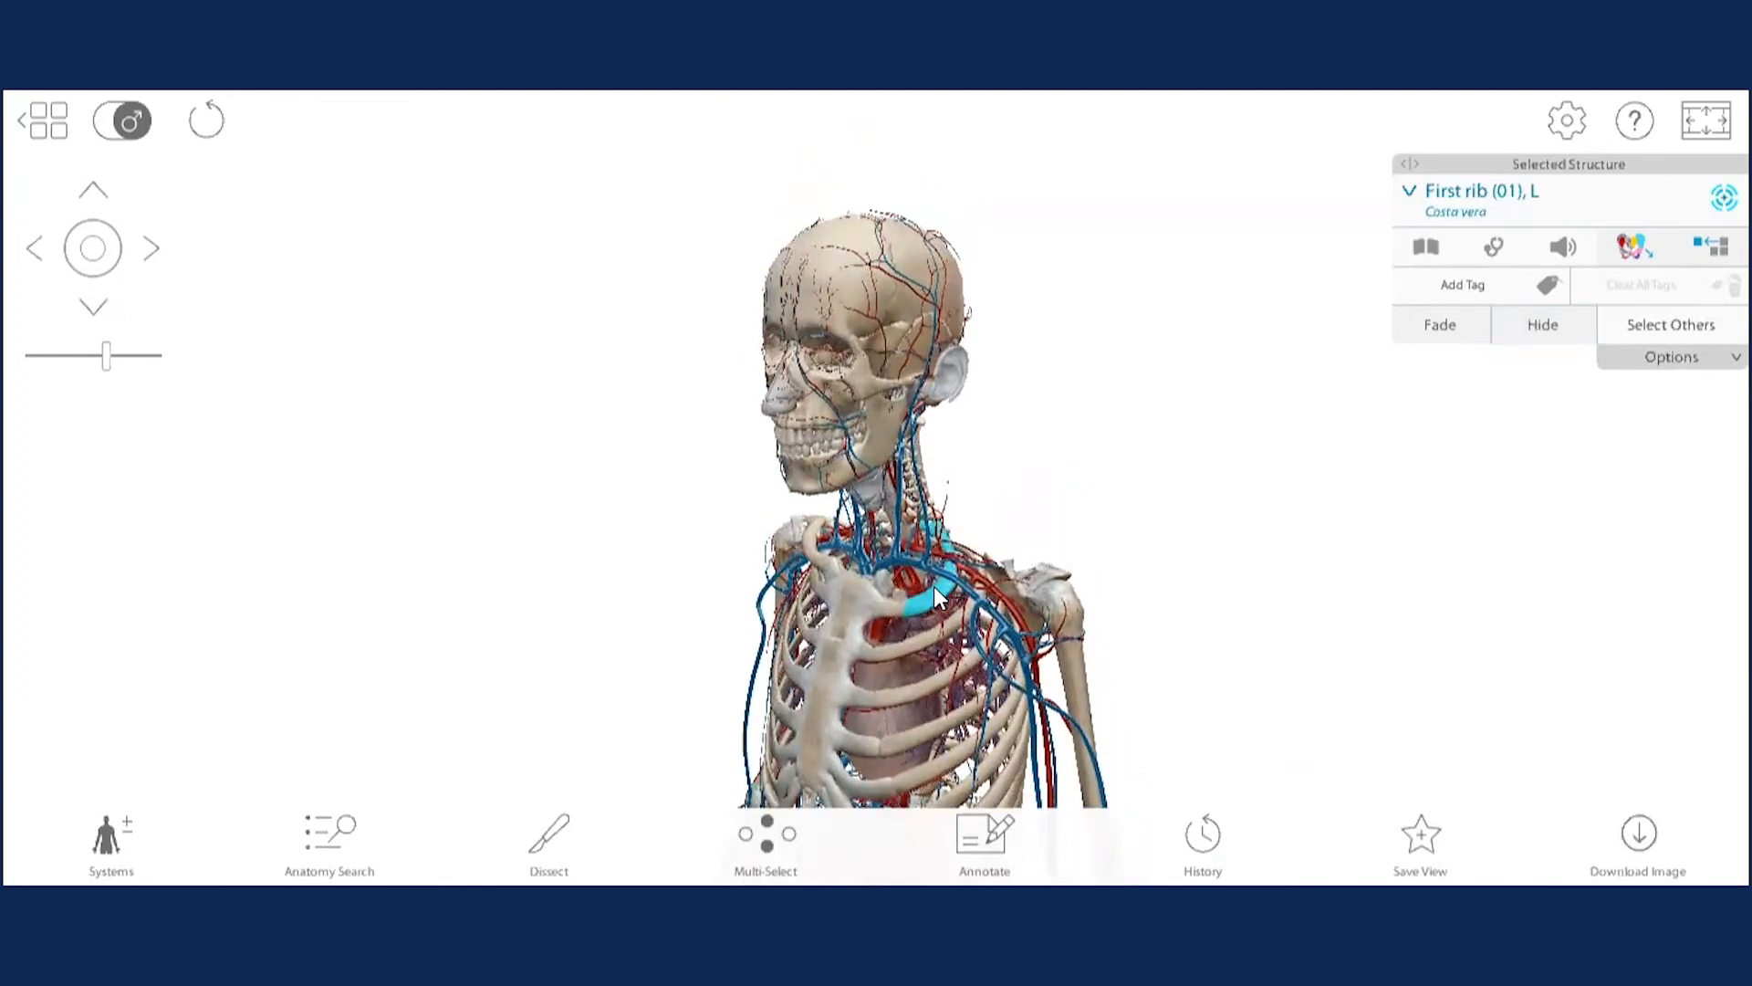
left_click(1427, 252)
left_click(1427, 251)
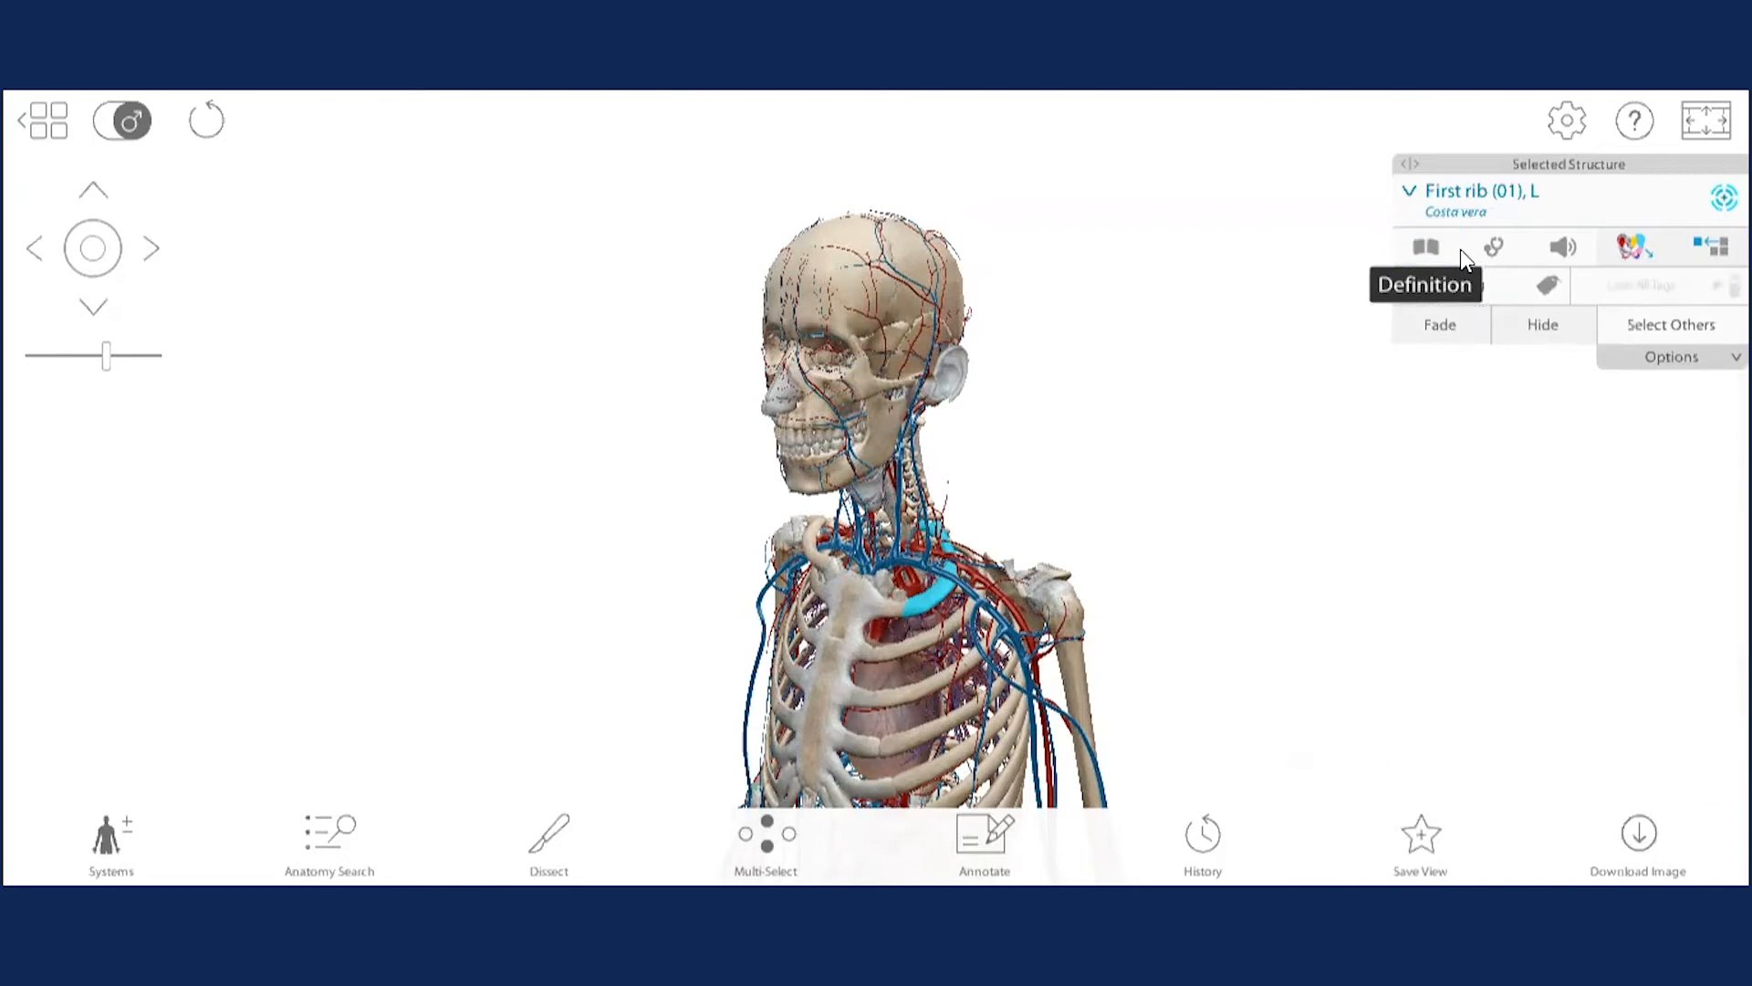
left_click(1499, 244)
left_click(1498, 245)
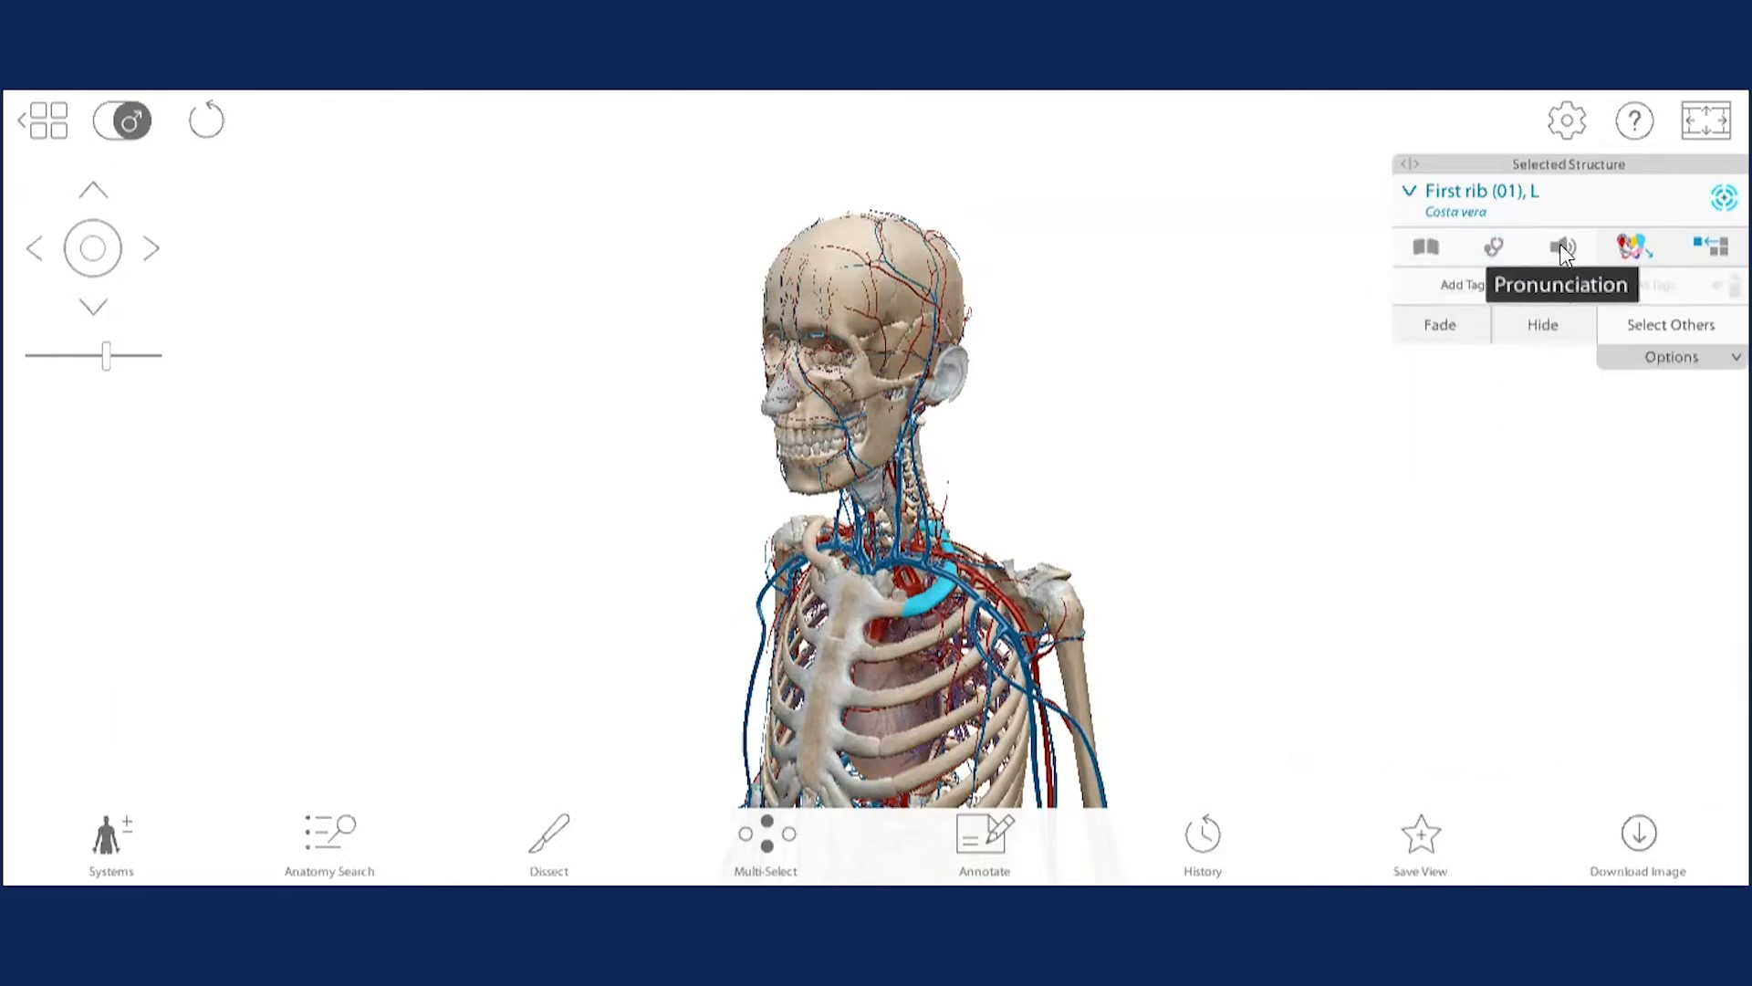
Explore the left first rib's bony landmarks and muscle attachments, including its neck, the serratus anterior origin and the scalene middle insertion, and exit.
left_click(1635, 245)
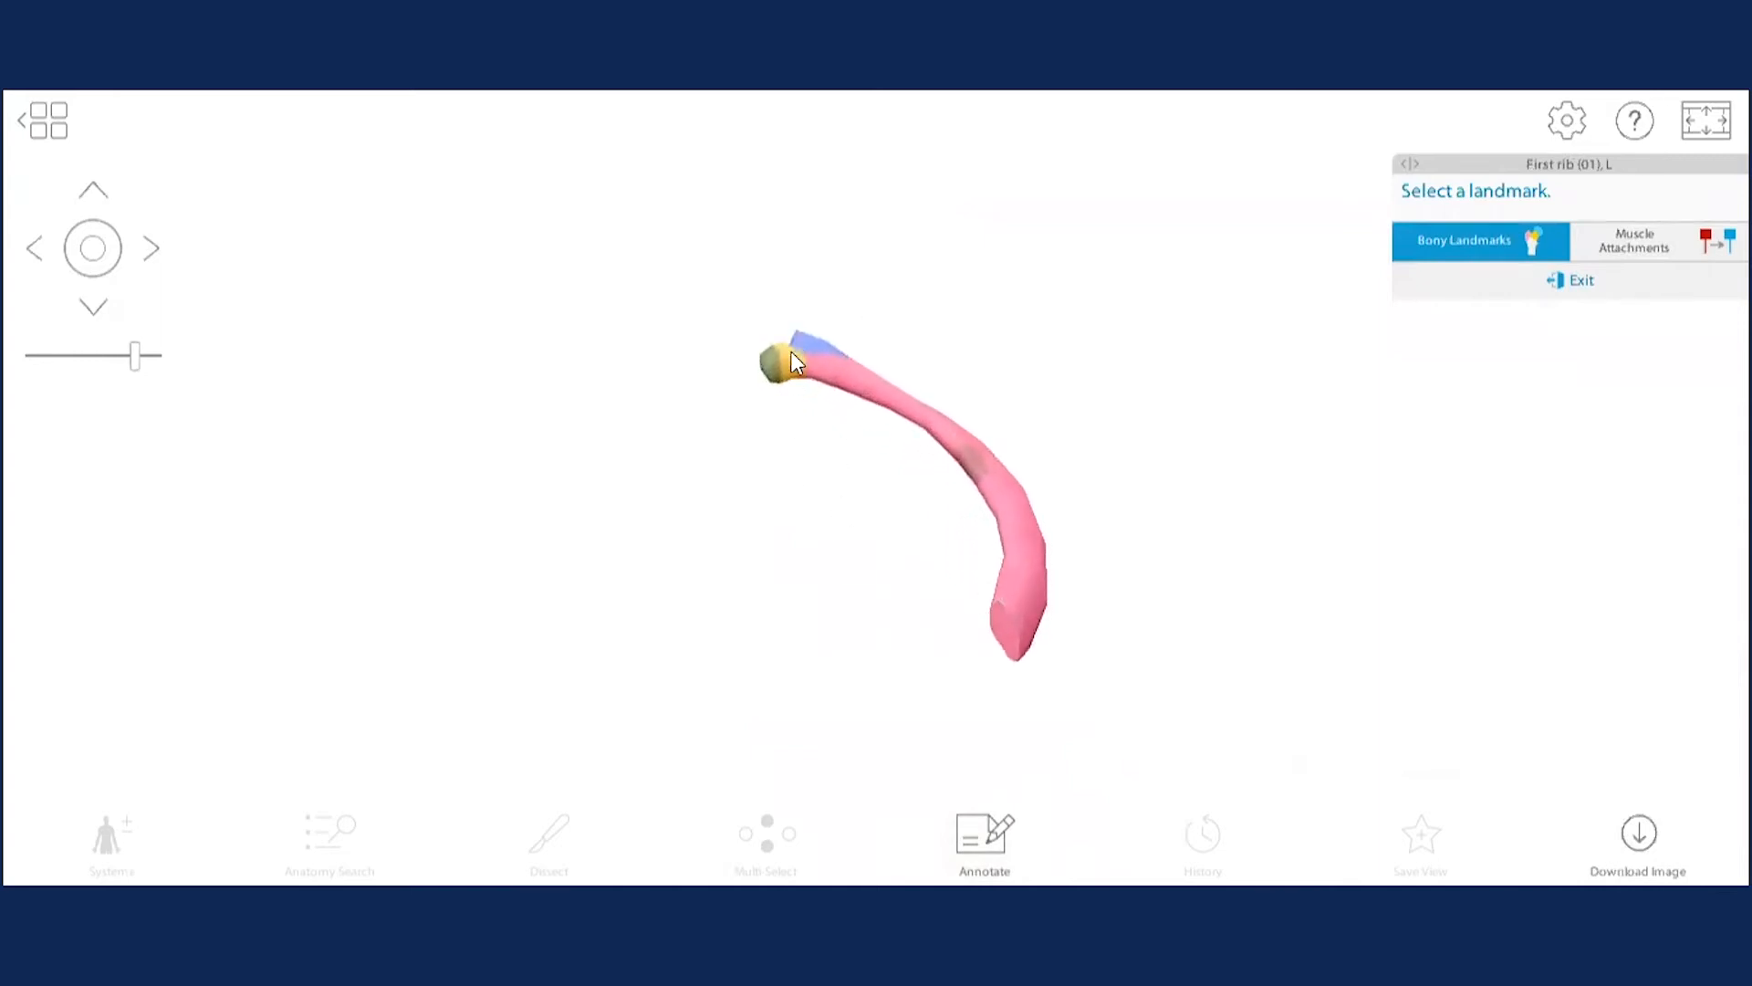
left_click(791, 356)
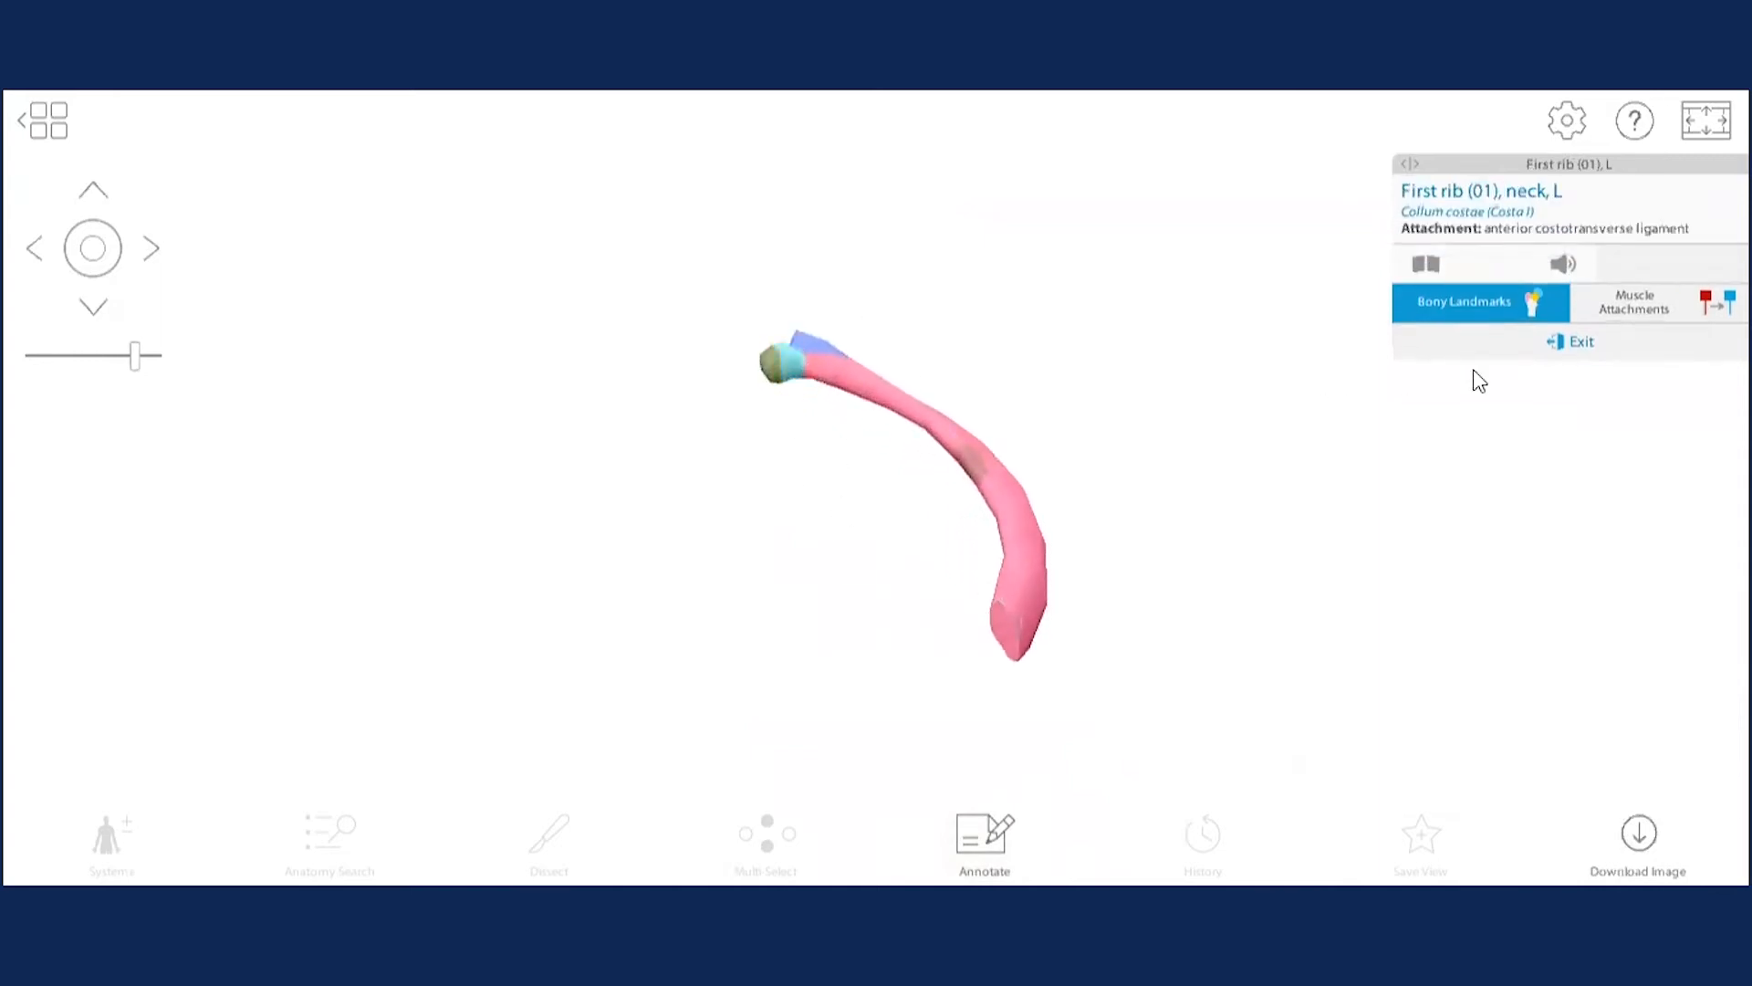
left_click(1652, 305)
left_click(1032, 412)
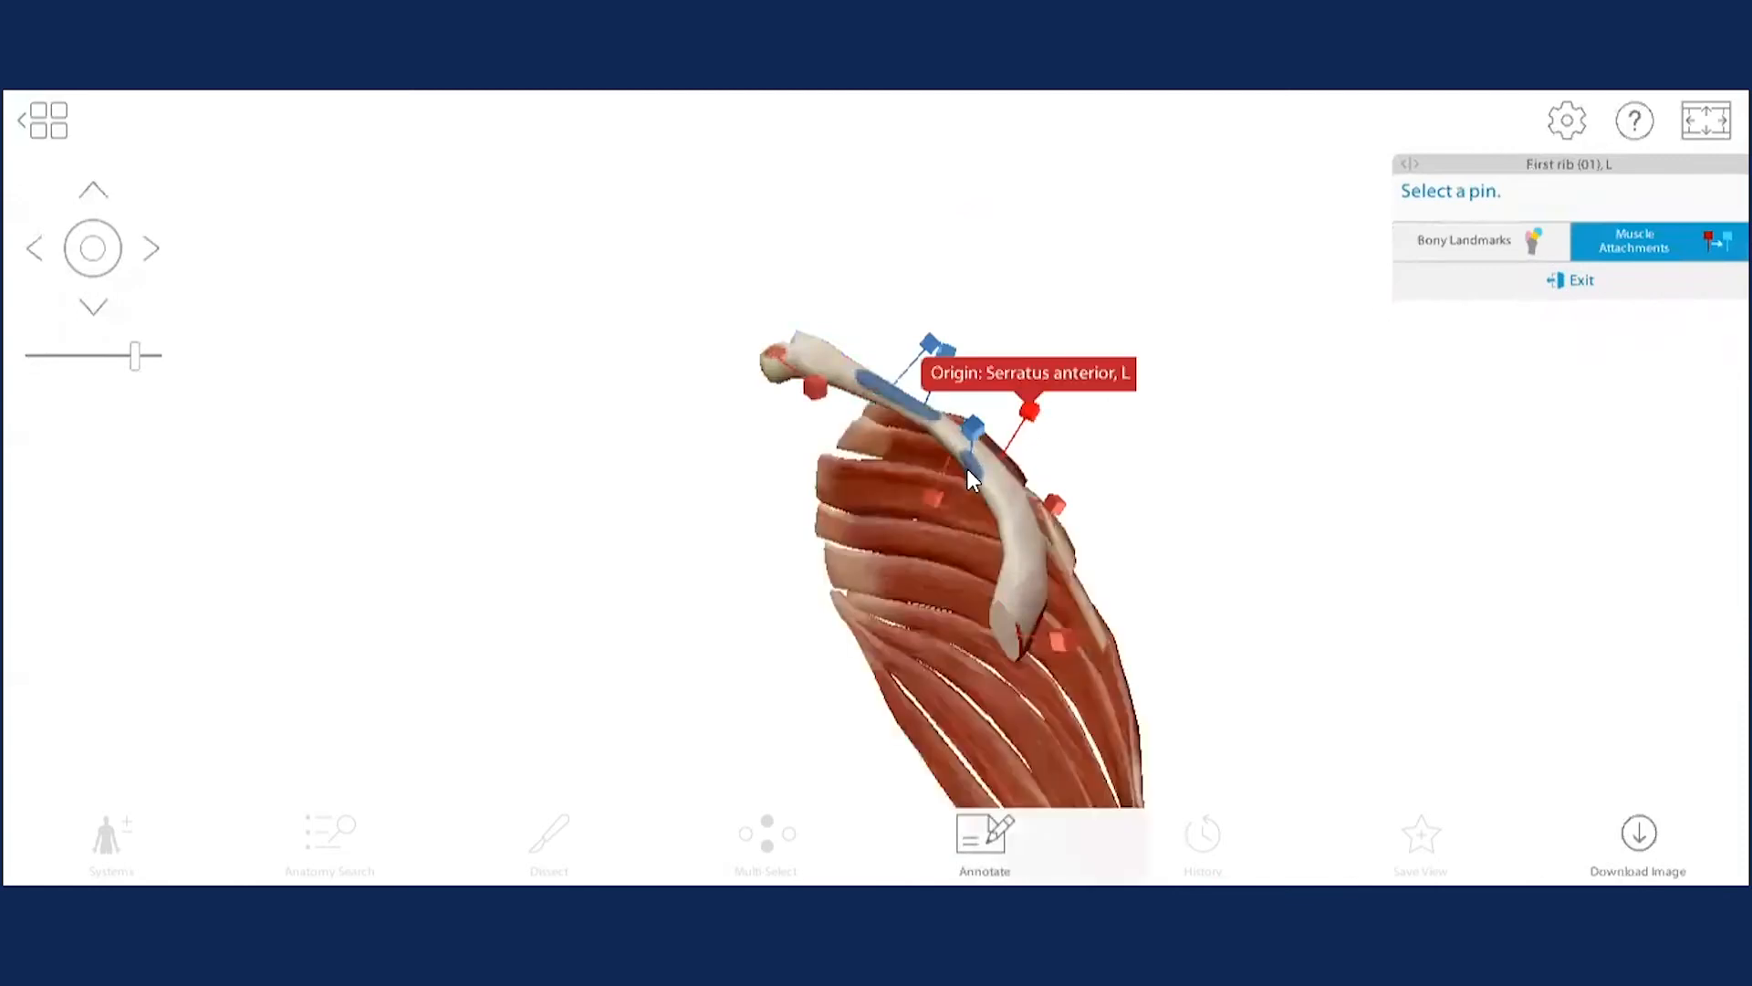
left_click(931, 346)
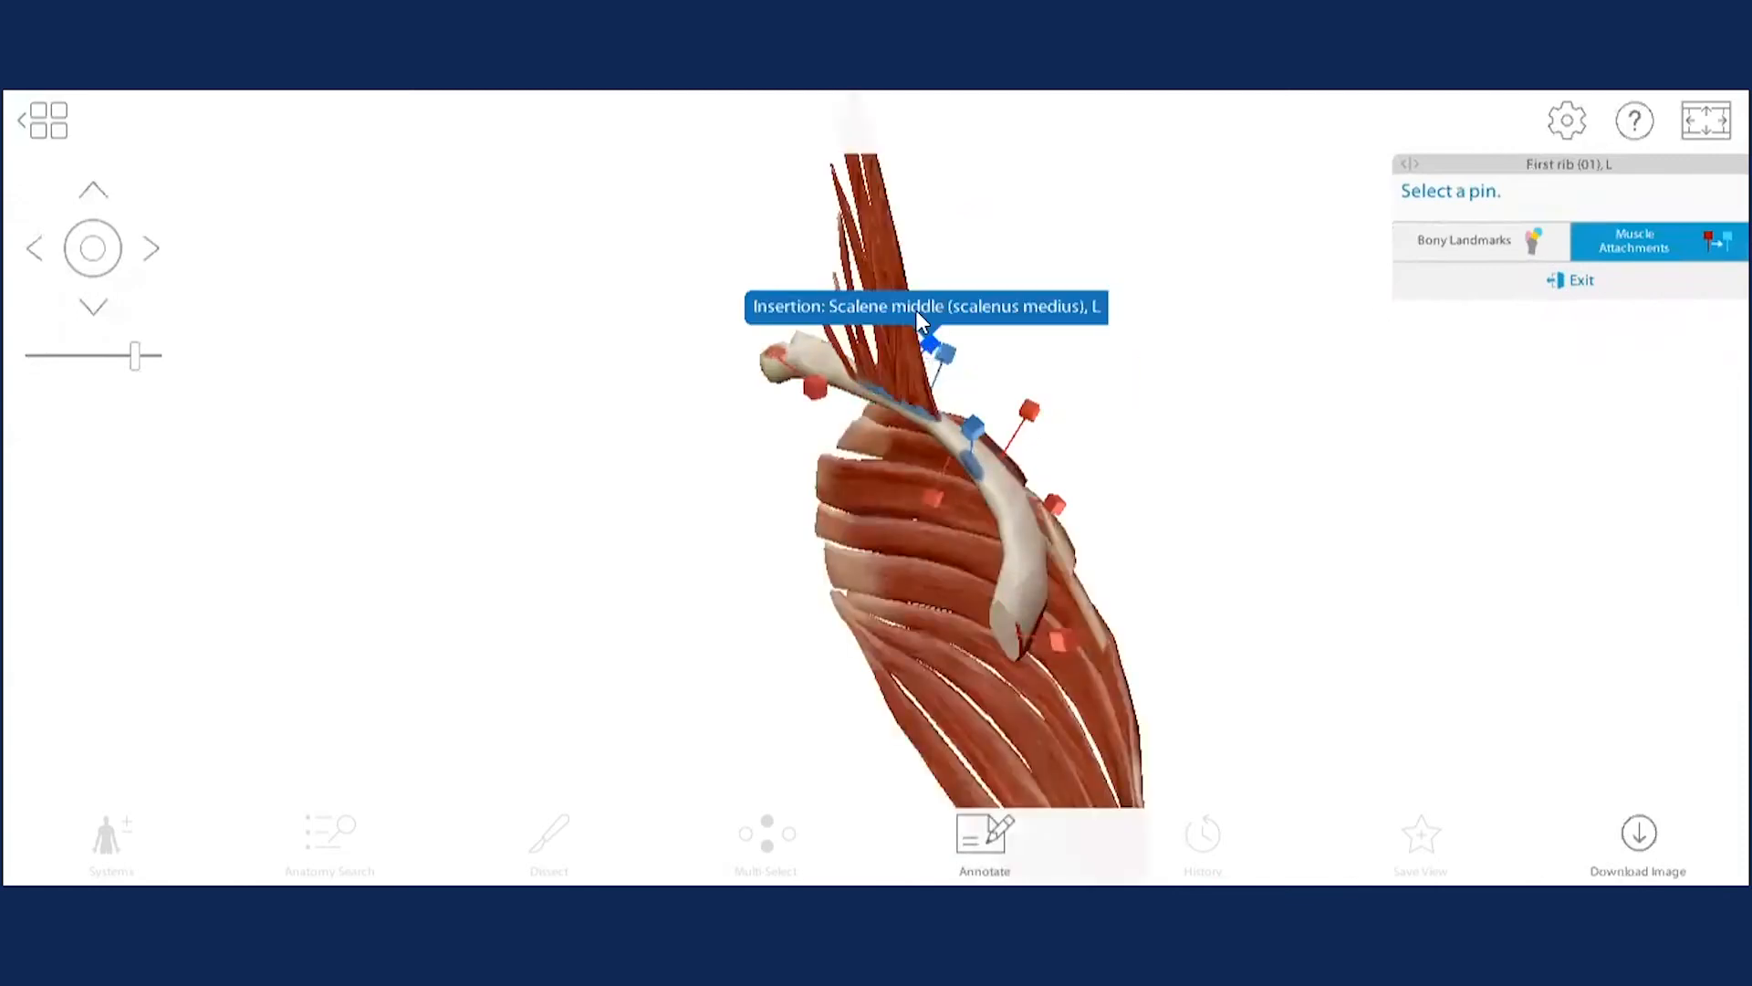
left_click(1565, 279)
Turn the model to face forward and add the full Muscular system to the Circulatory System view.
left_click_drag(912, 557, 1119, 512)
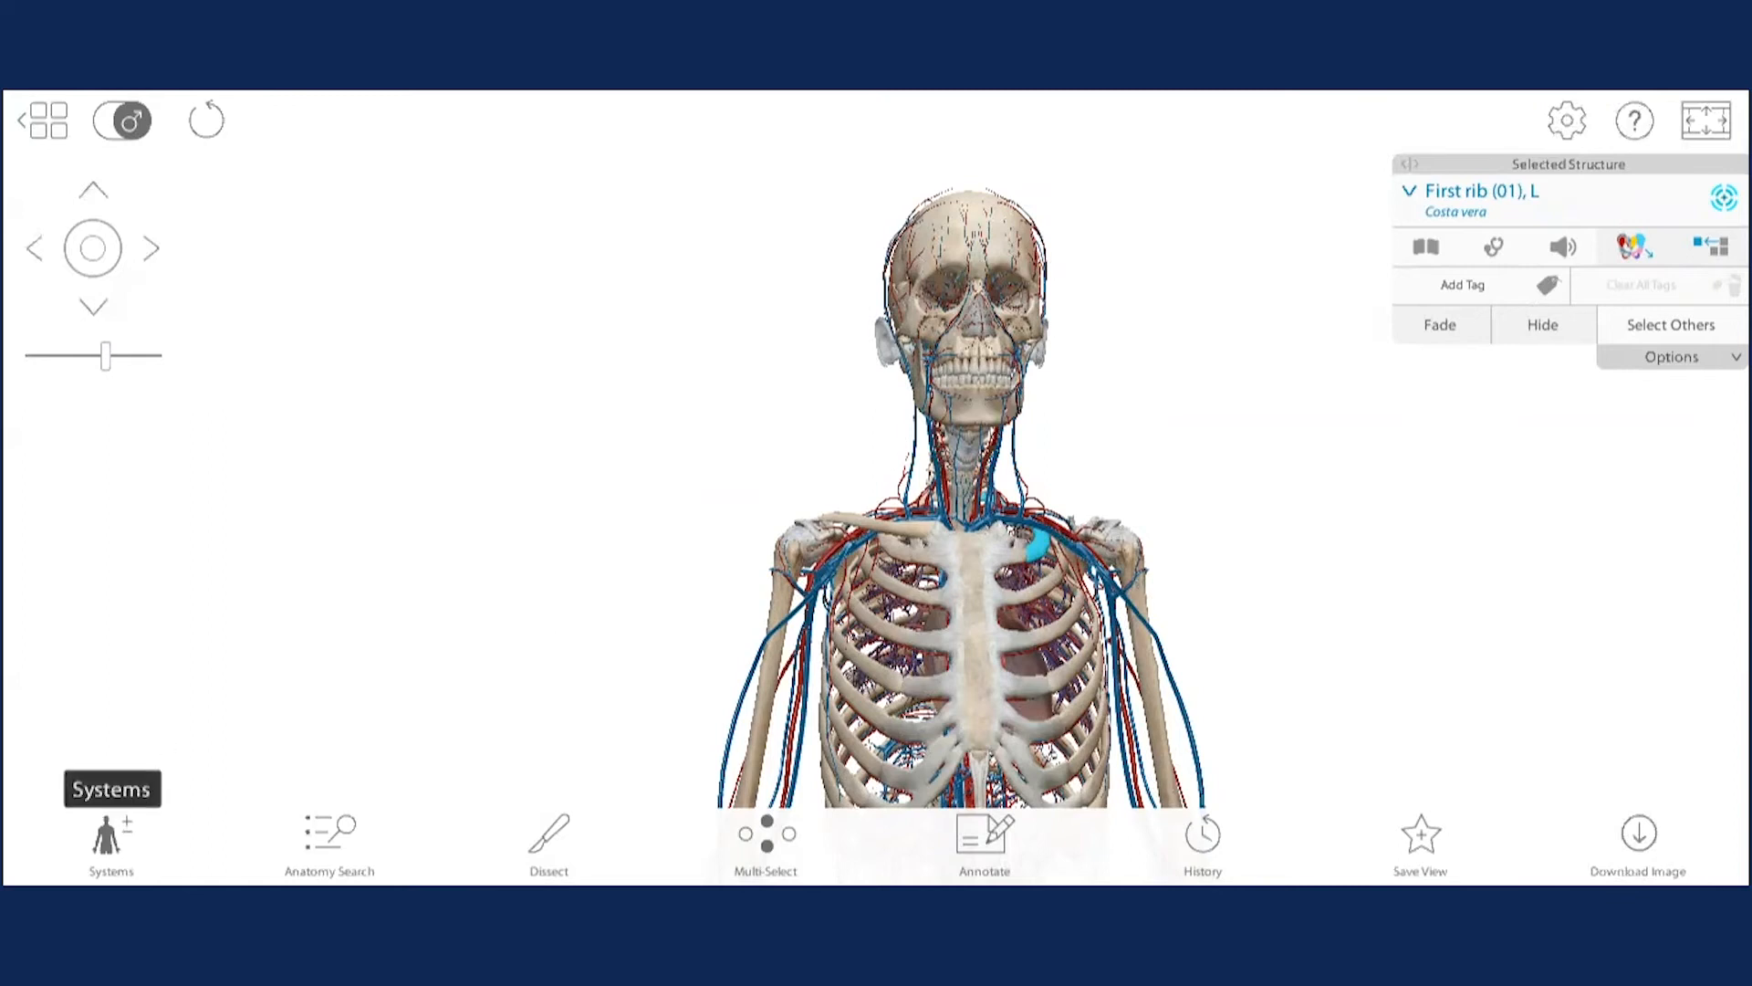
left_click(106, 834)
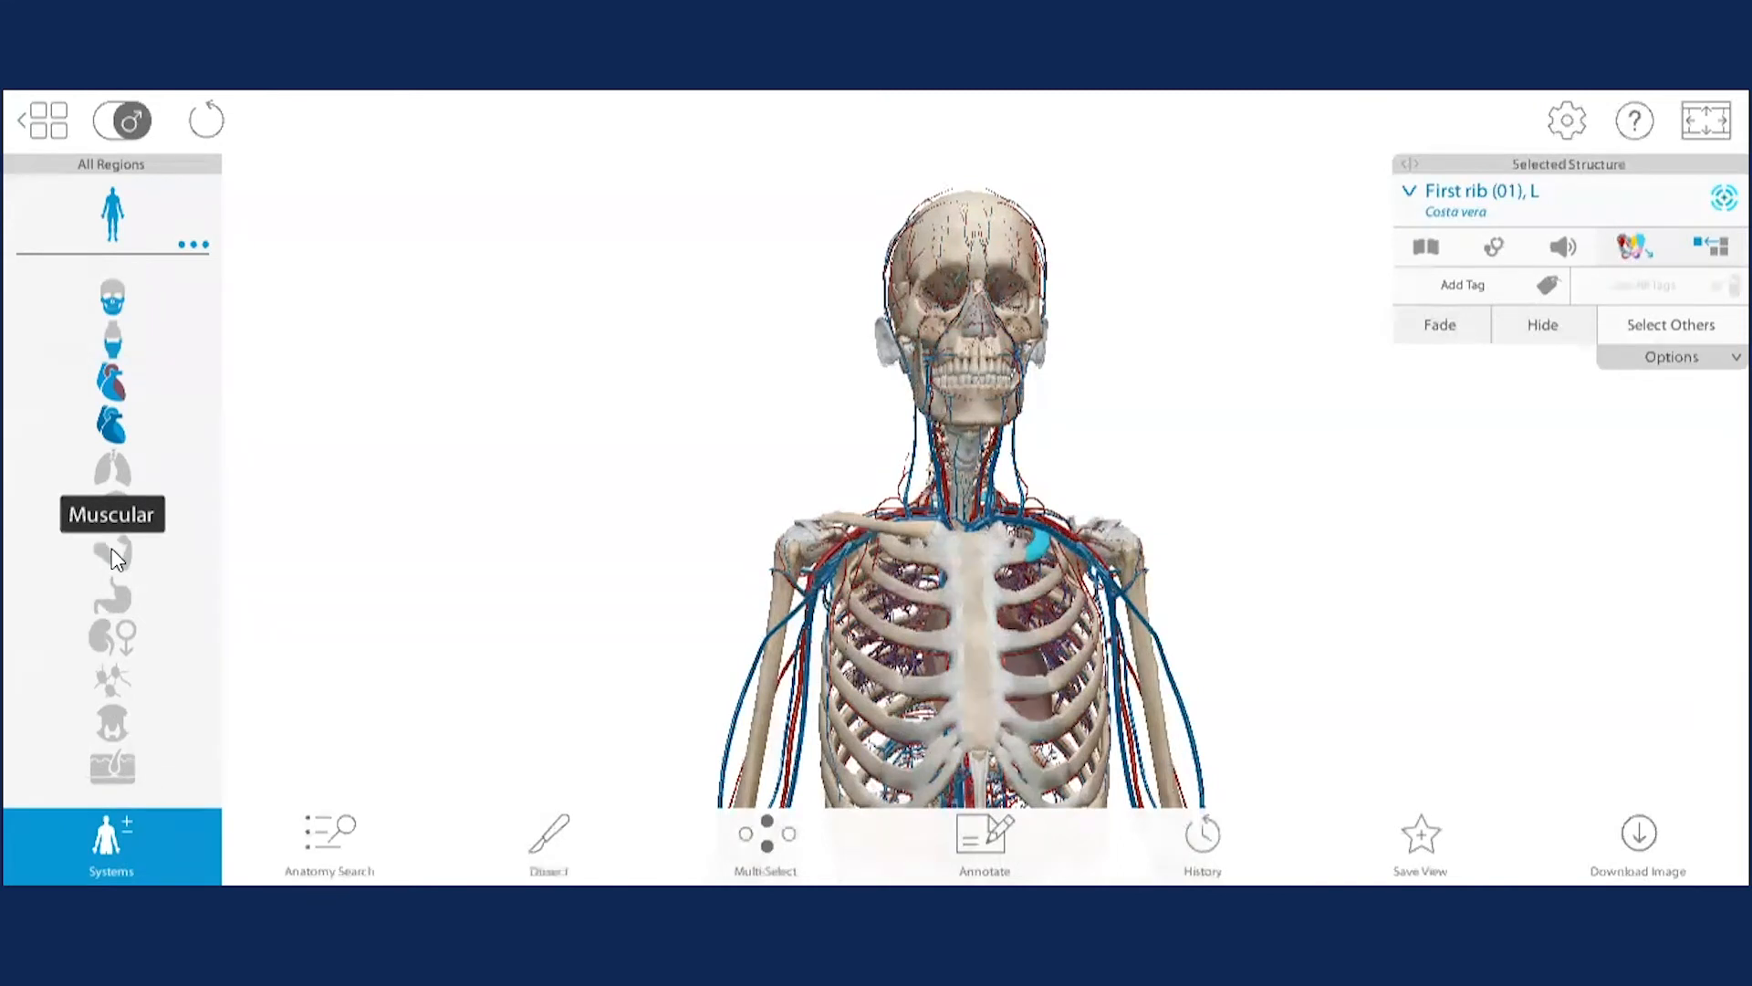
left_click(108, 555)
left_click(112, 554)
left_click(112, 555)
left_click(100, 834)
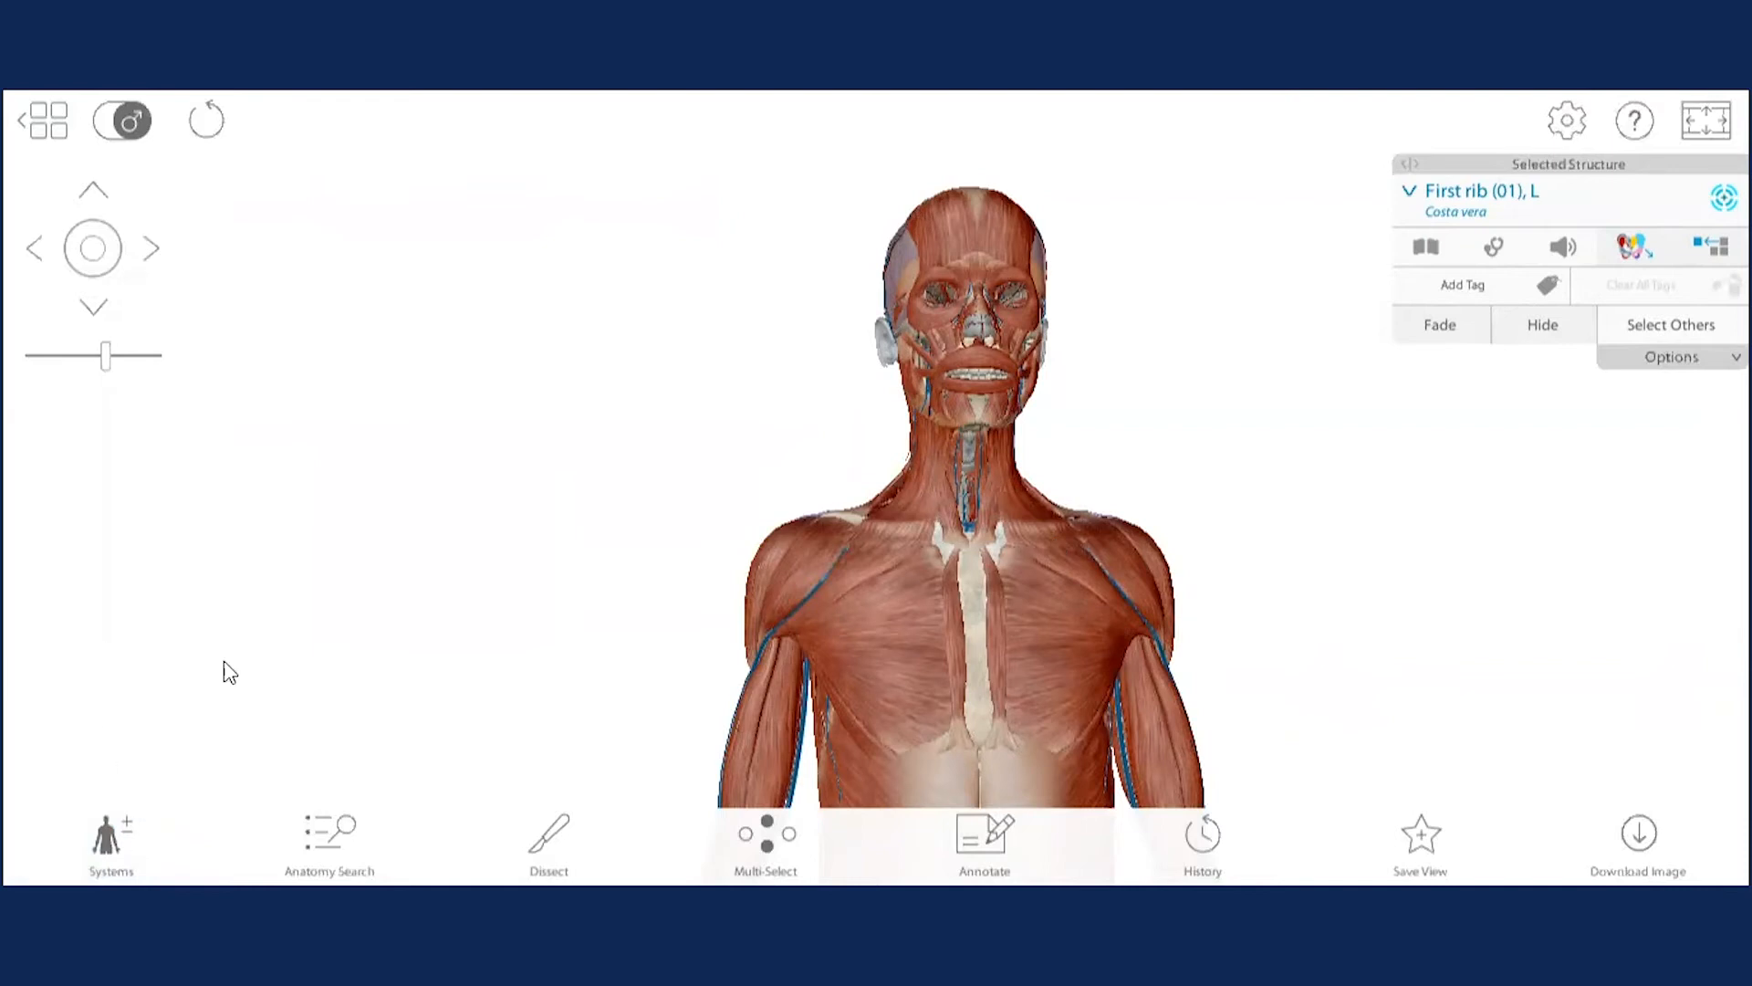
Select the left platysma, examine its attachment pins up close, including the soft tissue origin, and exit the attachments view.
left_click_drag(1044, 550, 916, 553)
left_click(985, 496)
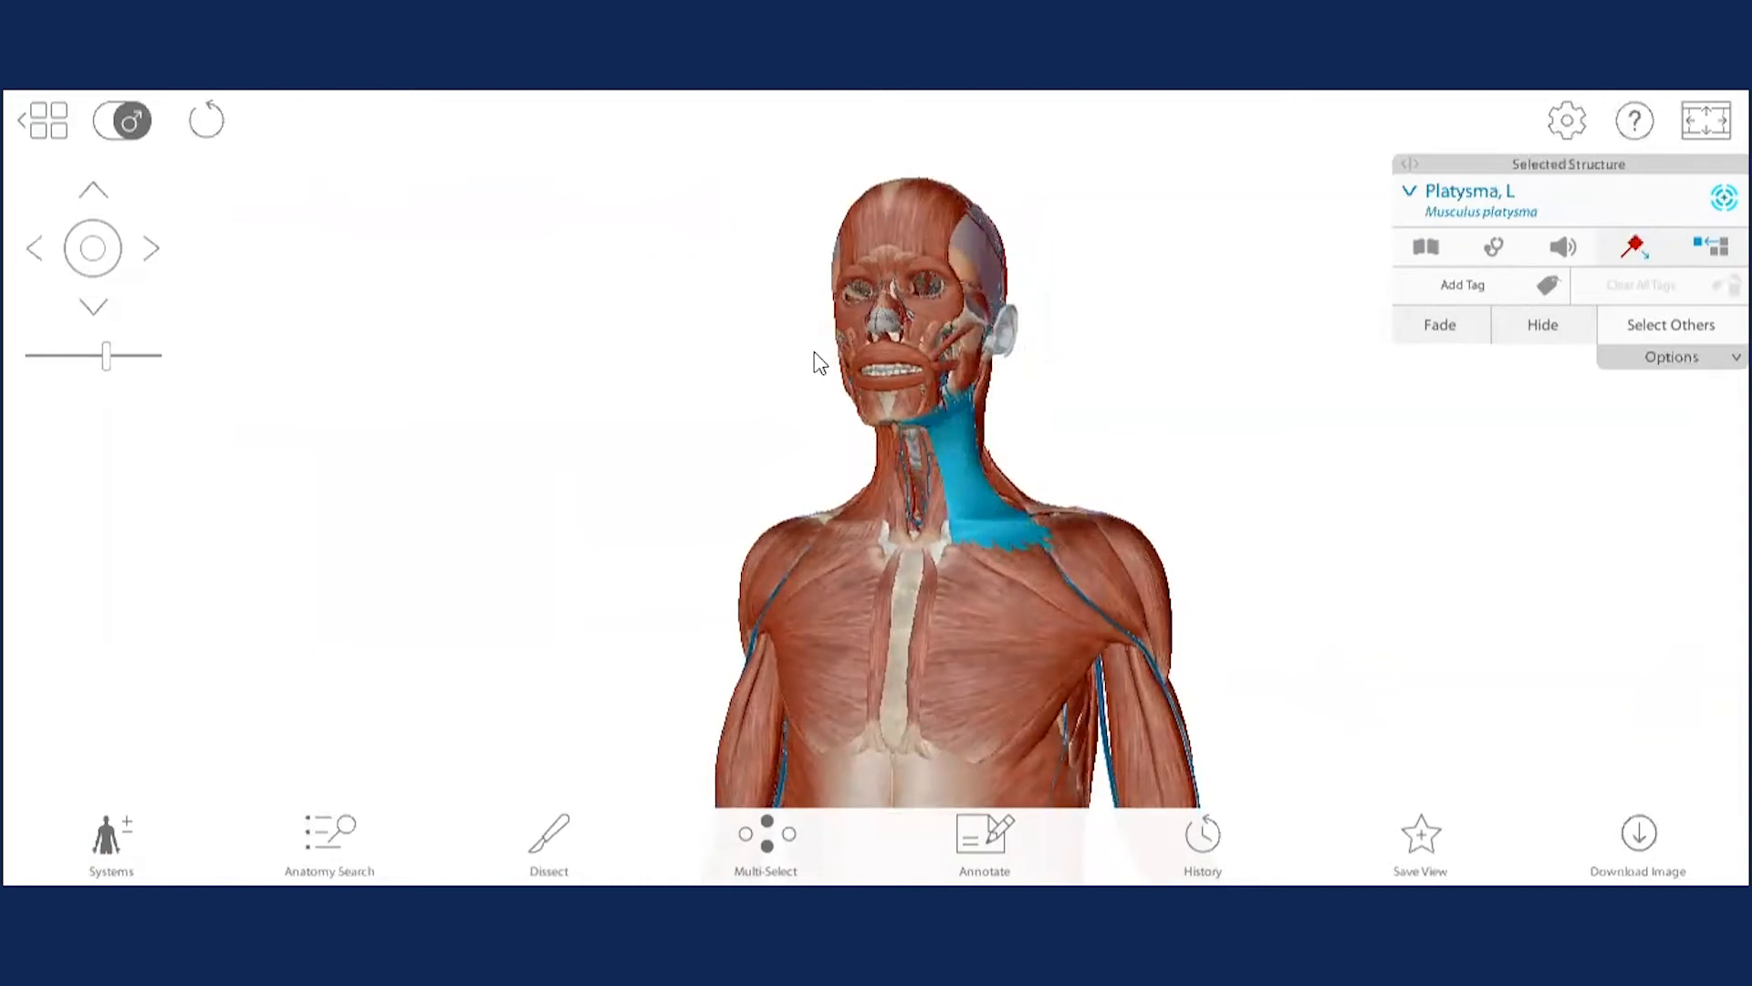
left_click(1636, 248)
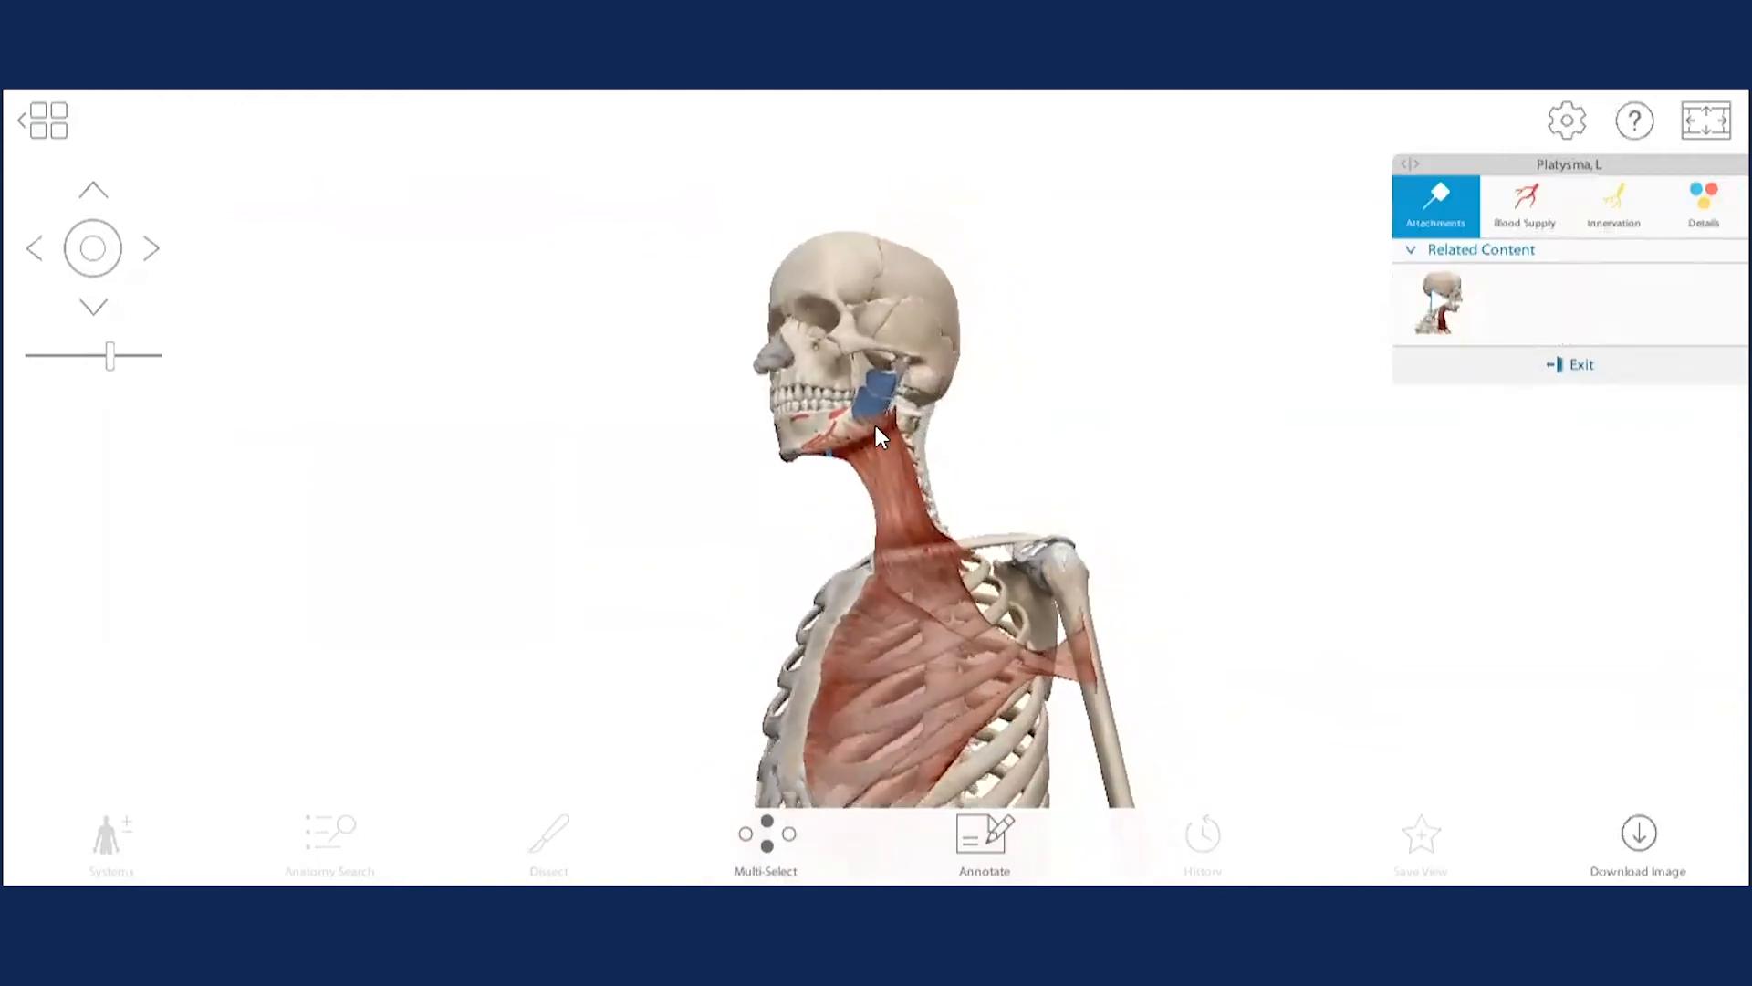
scroll(872, 425, "up", 7)
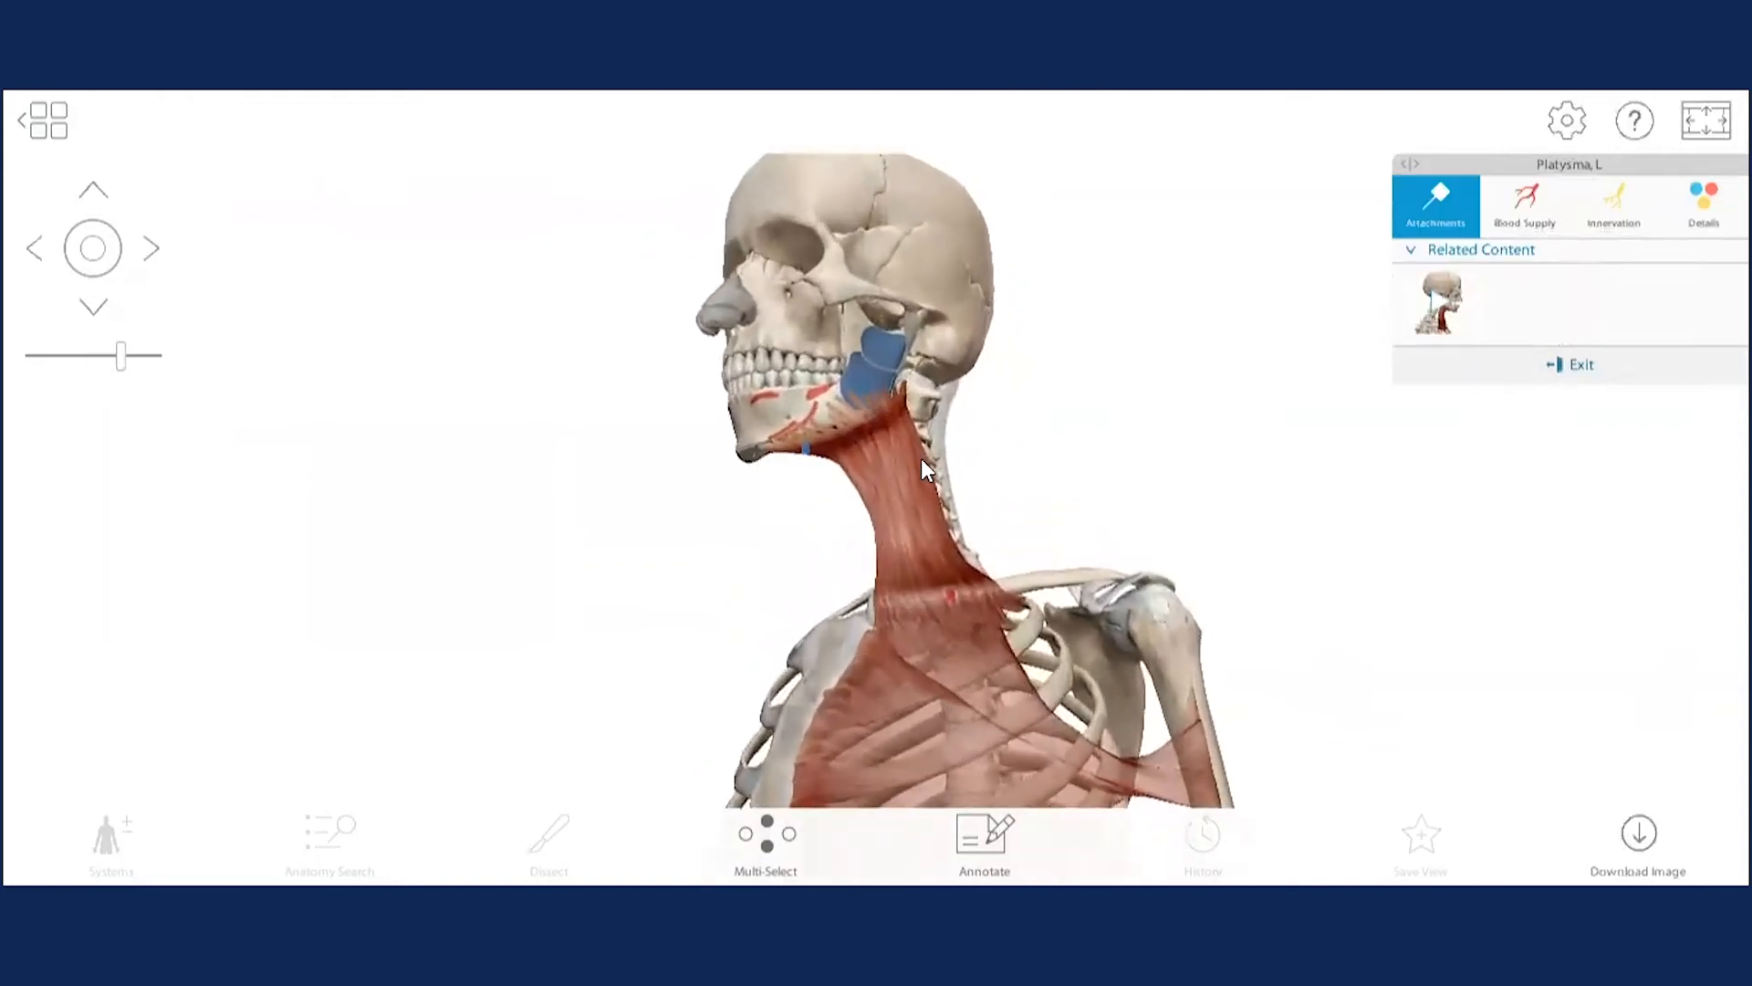
scroll(872, 488, "up", 3)
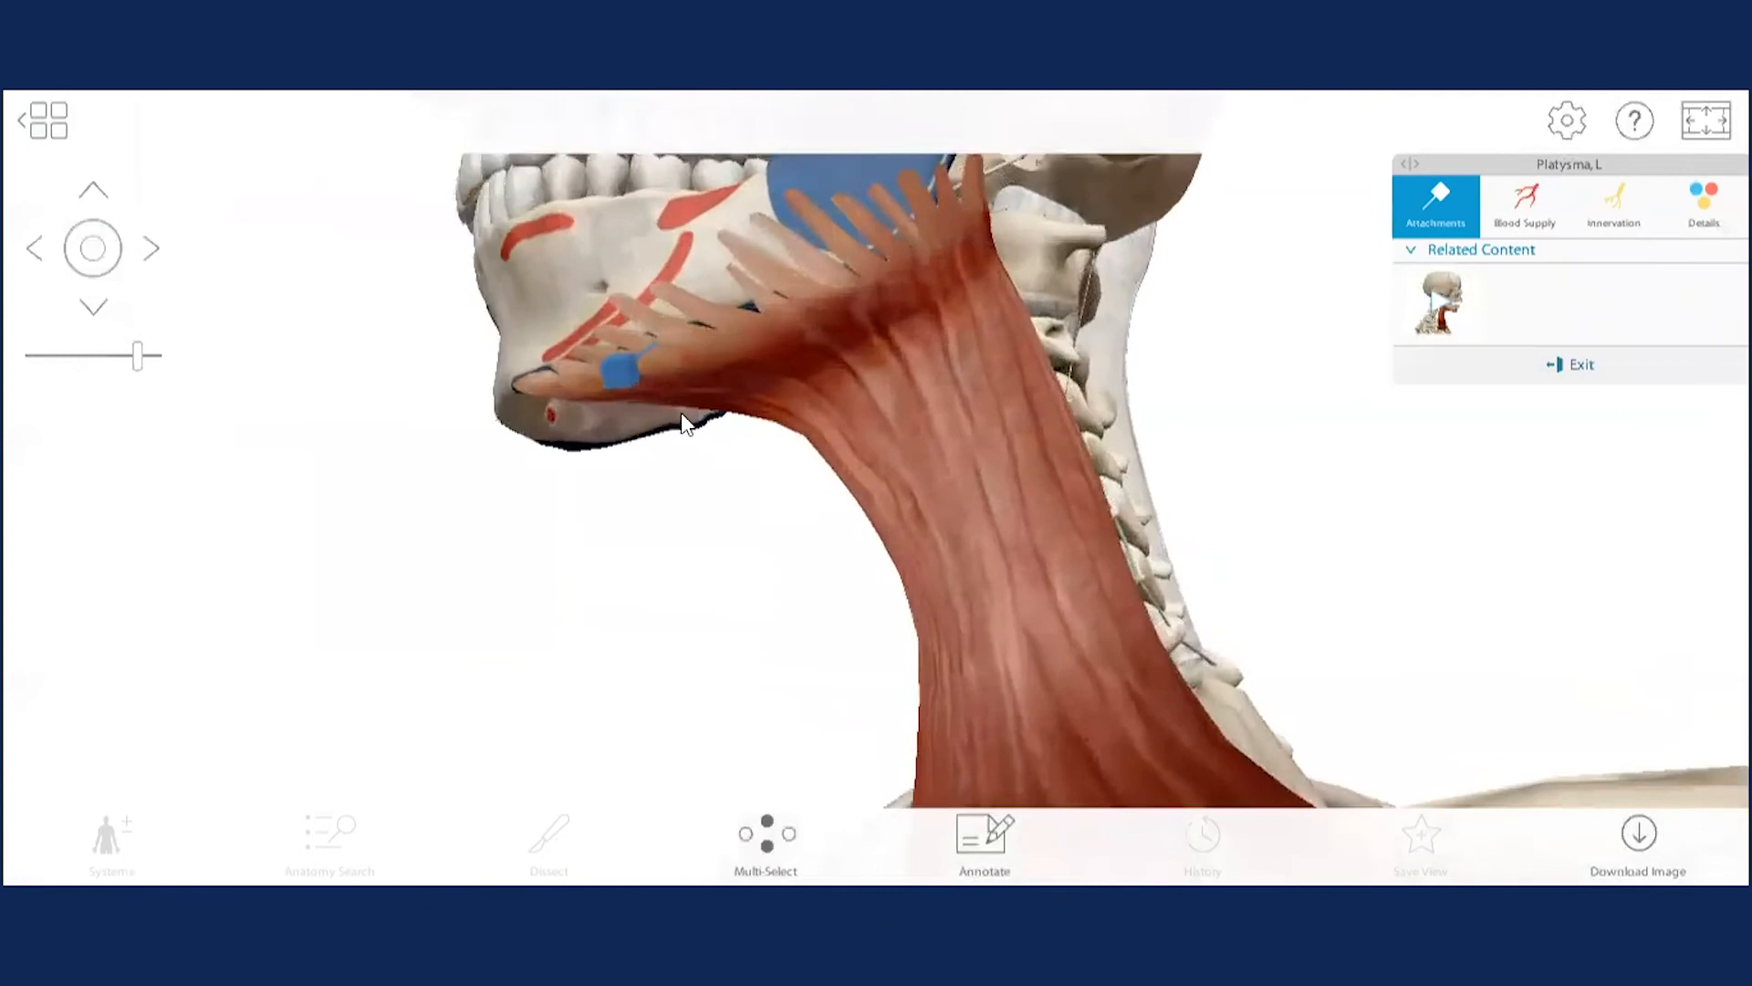
left_click(619, 372)
left_click(718, 334)
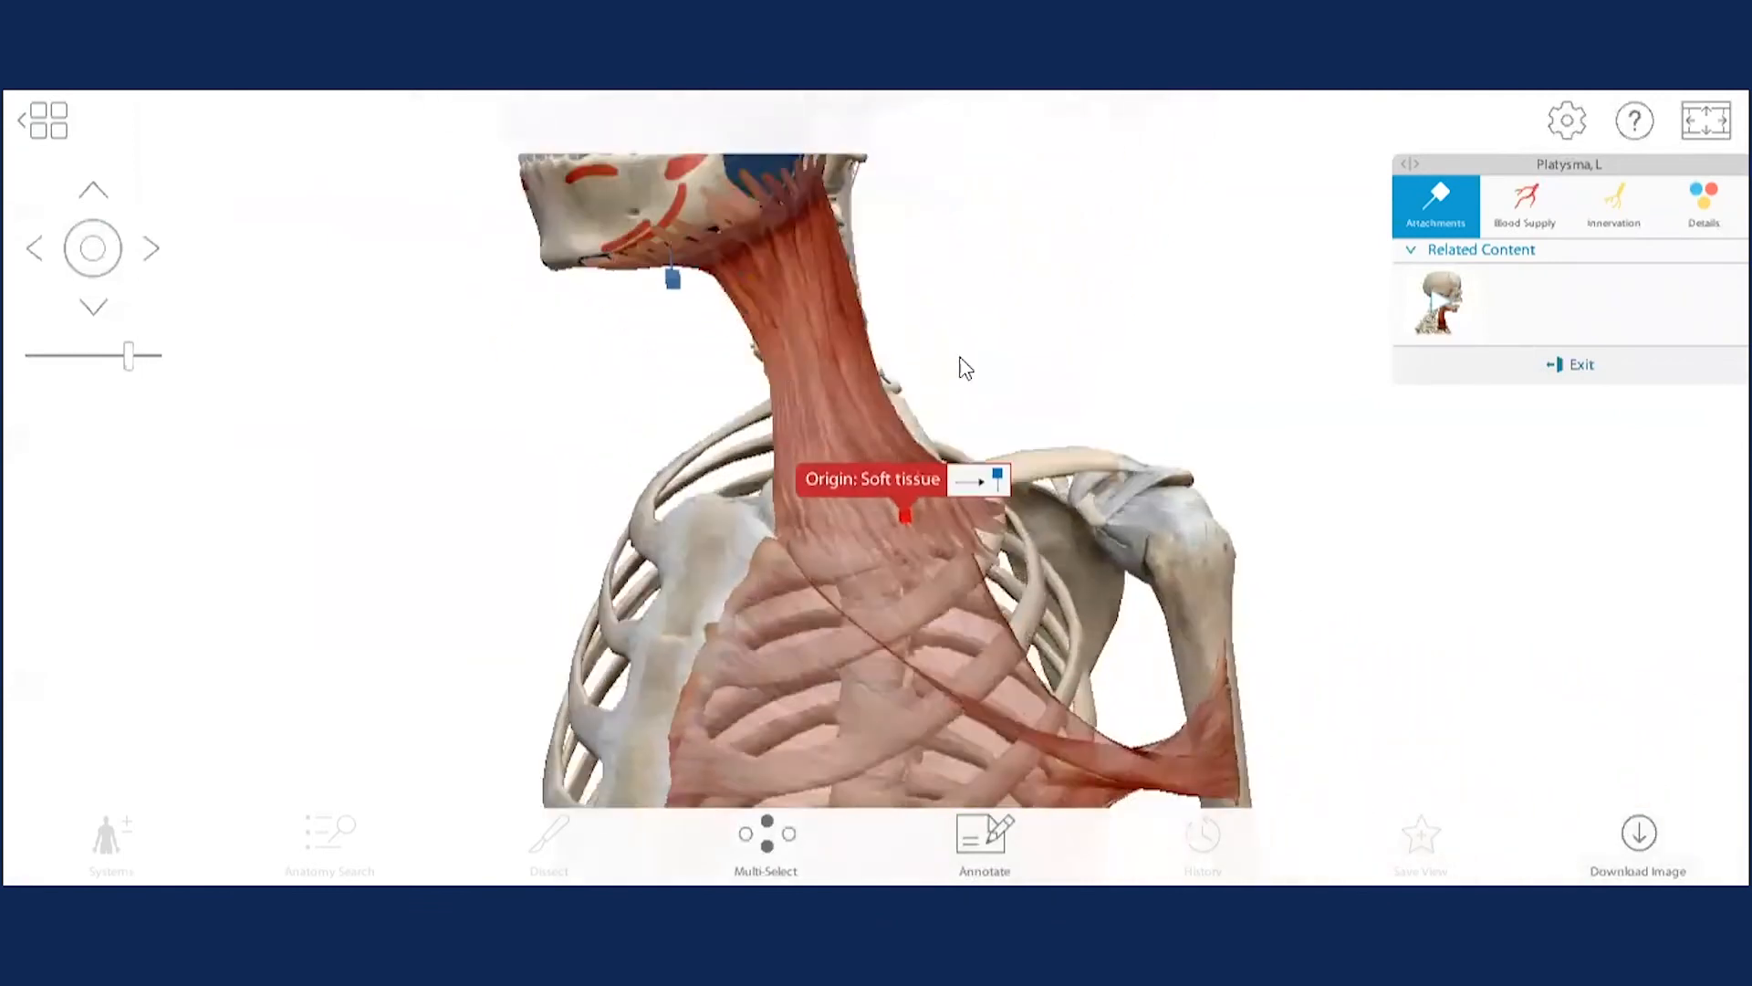
left_click(1584, 368)
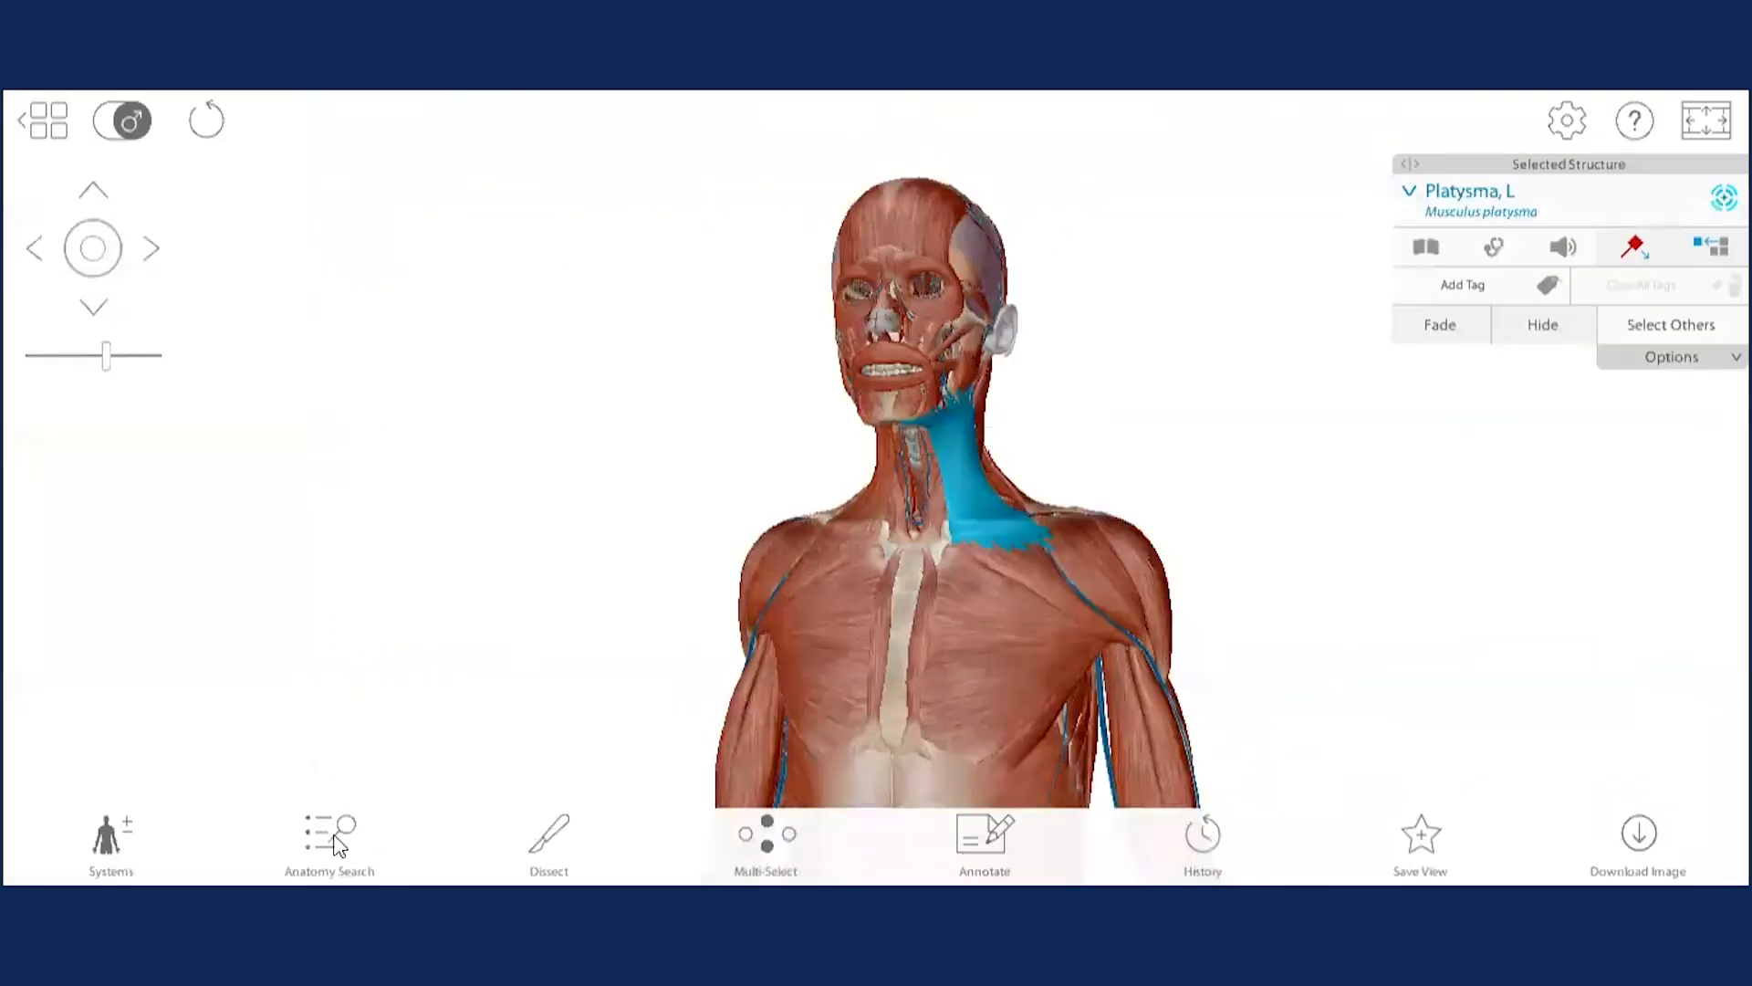
Open the anatomy search for the 3D model and dismiss it.
left_click(335, 833)
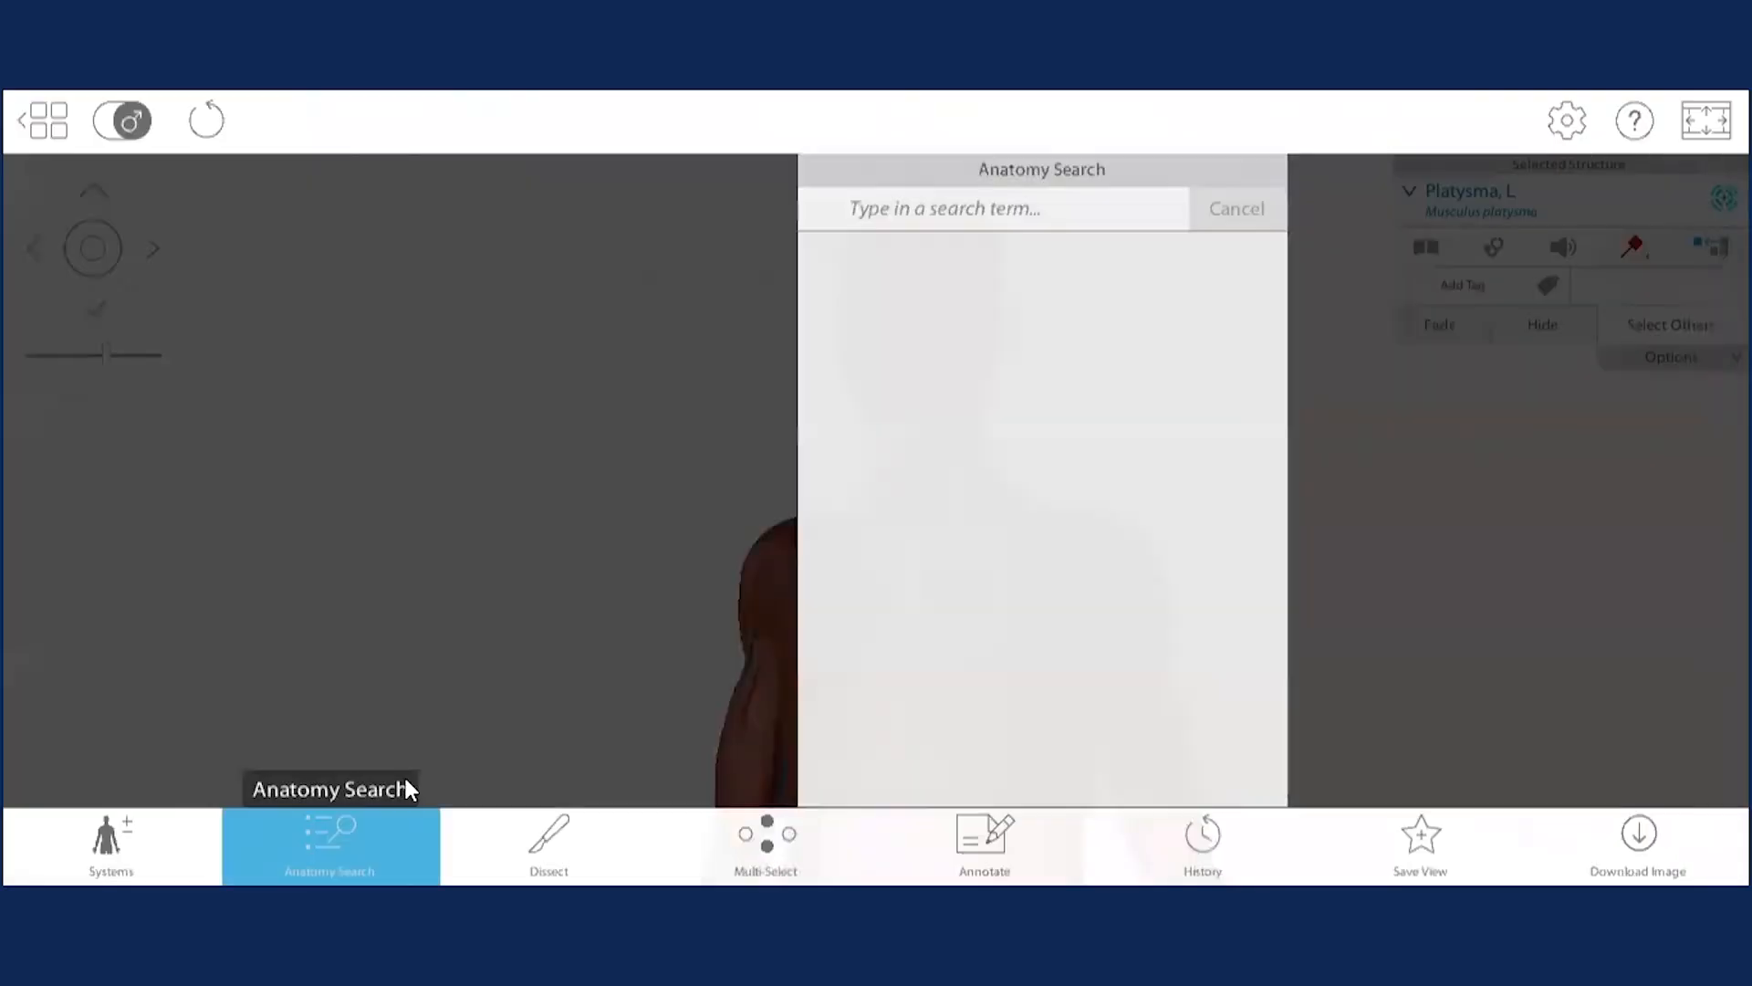
left_click(626, 398)
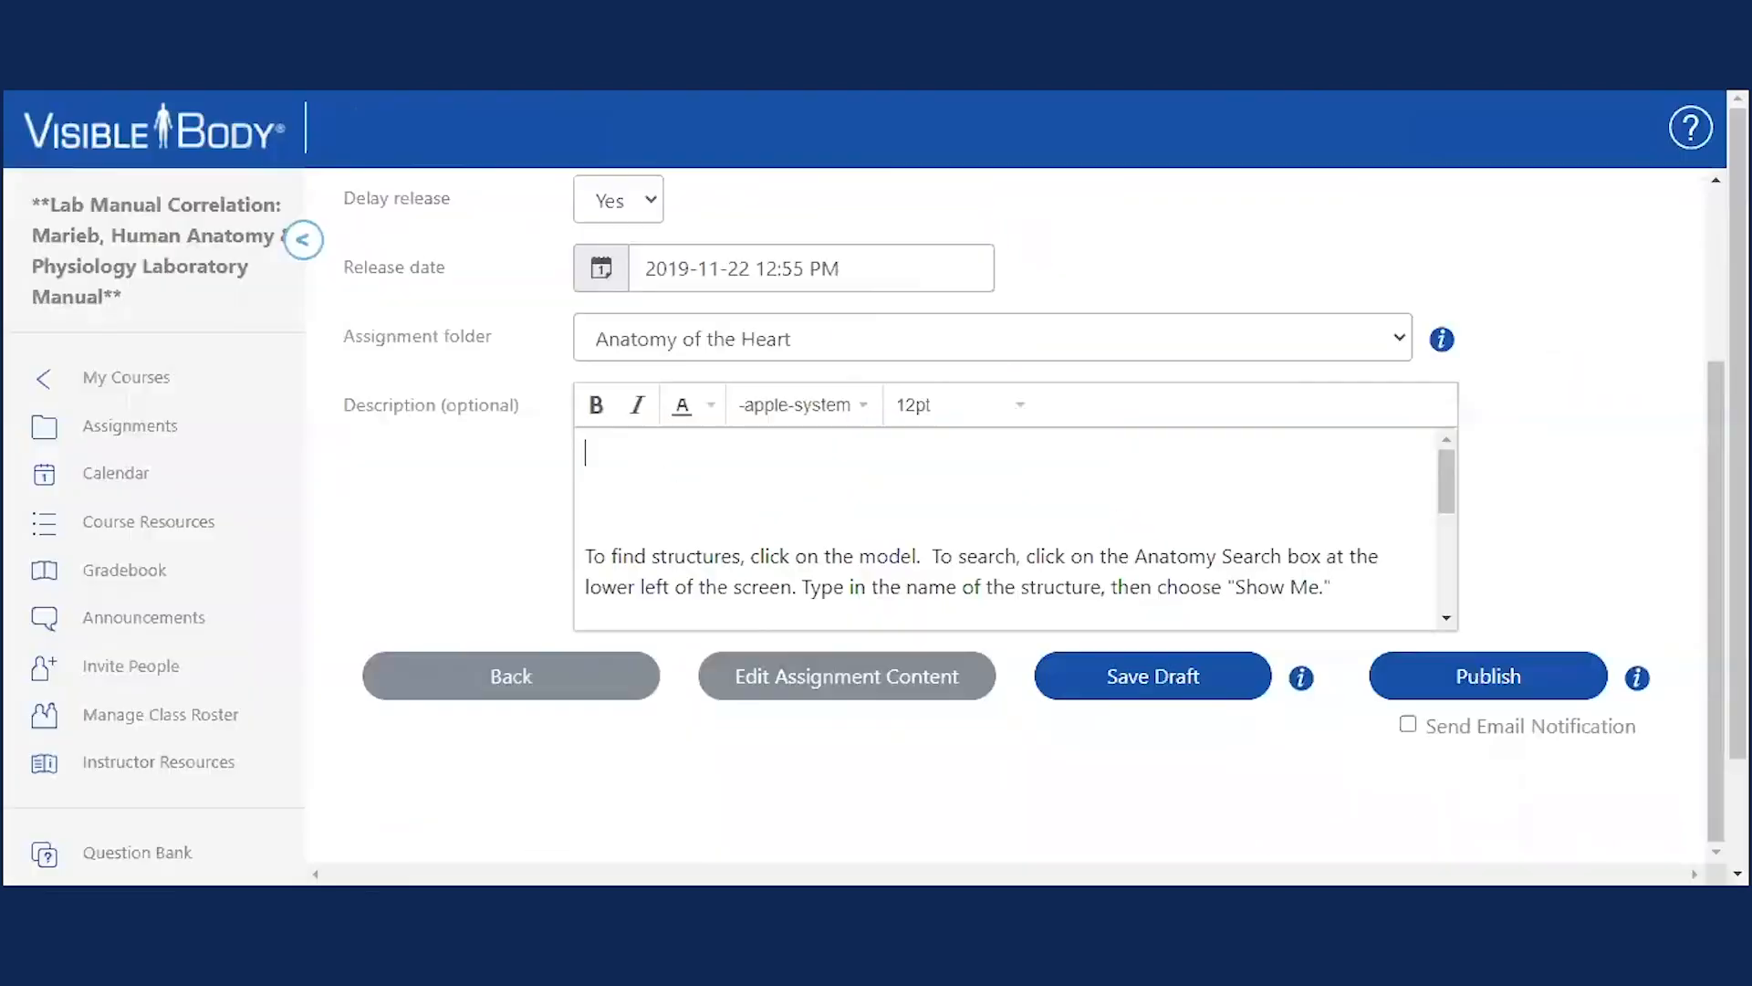
Return to the course's assignments and open Lab Activity - The Heart from the Anatomy of the Heart folder.
left_click(162, 433)
scroll(614, 473, "down", 10)
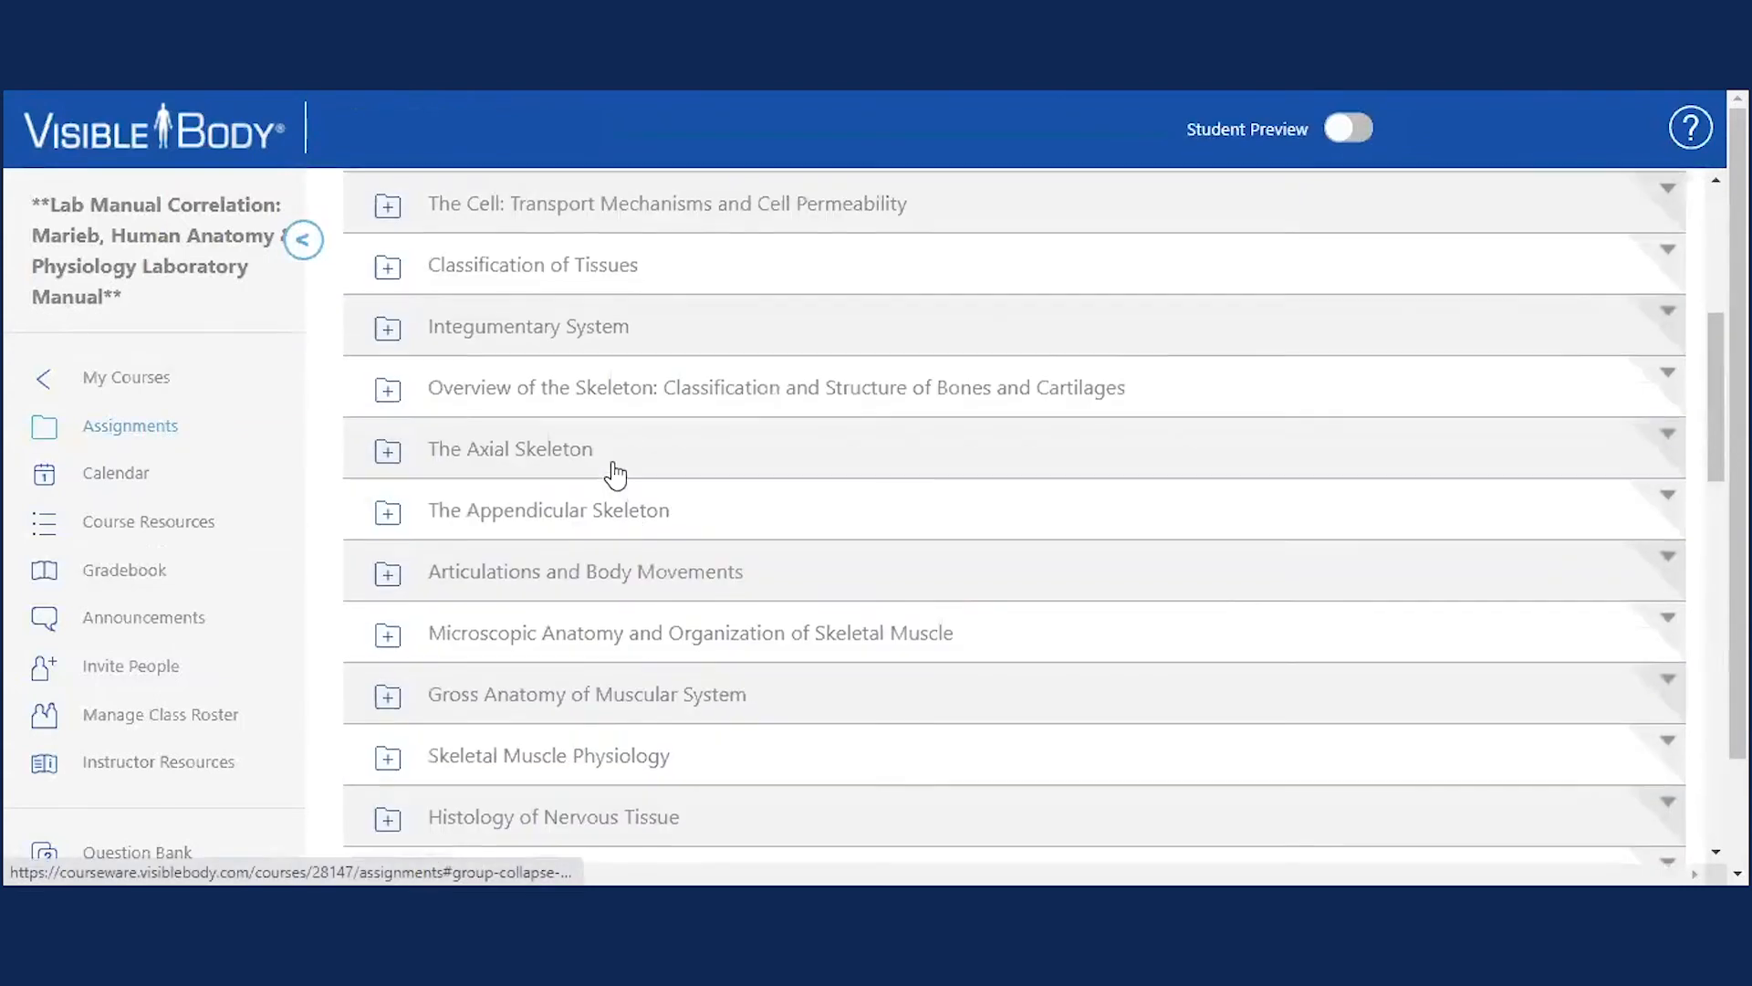
scroll(566, 483, "down", 4)
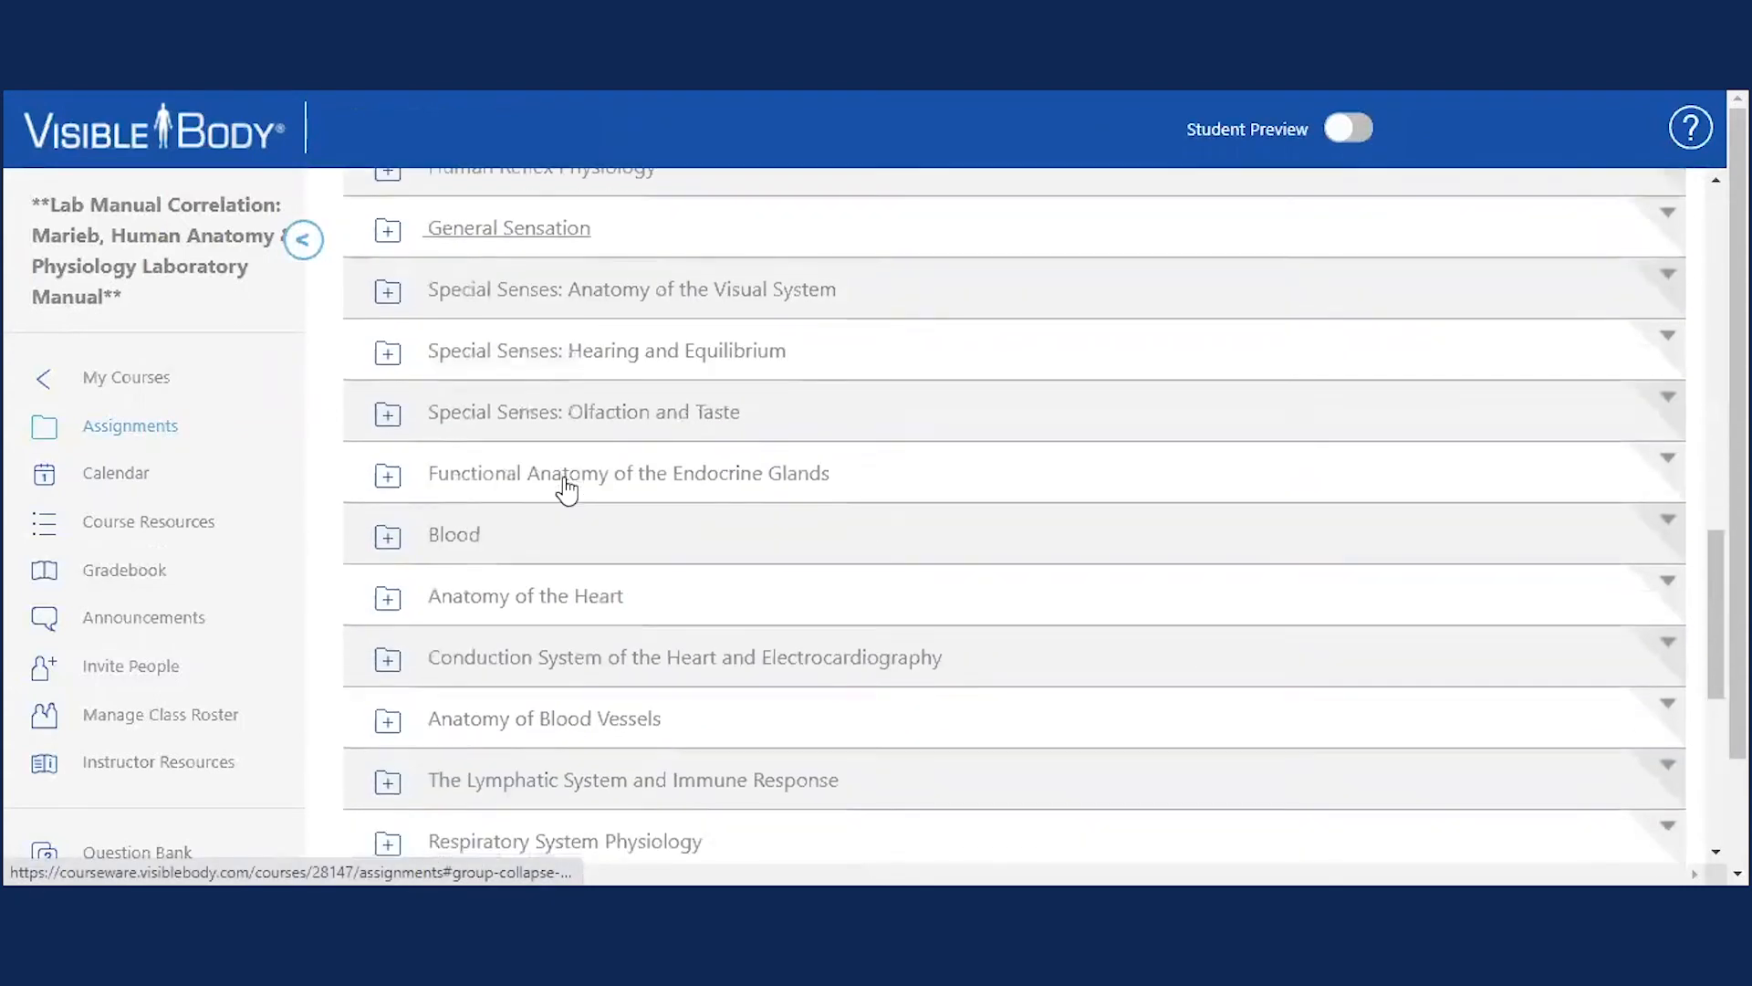
left_click(554, 475)
scroll(646, 560, "down", 1)
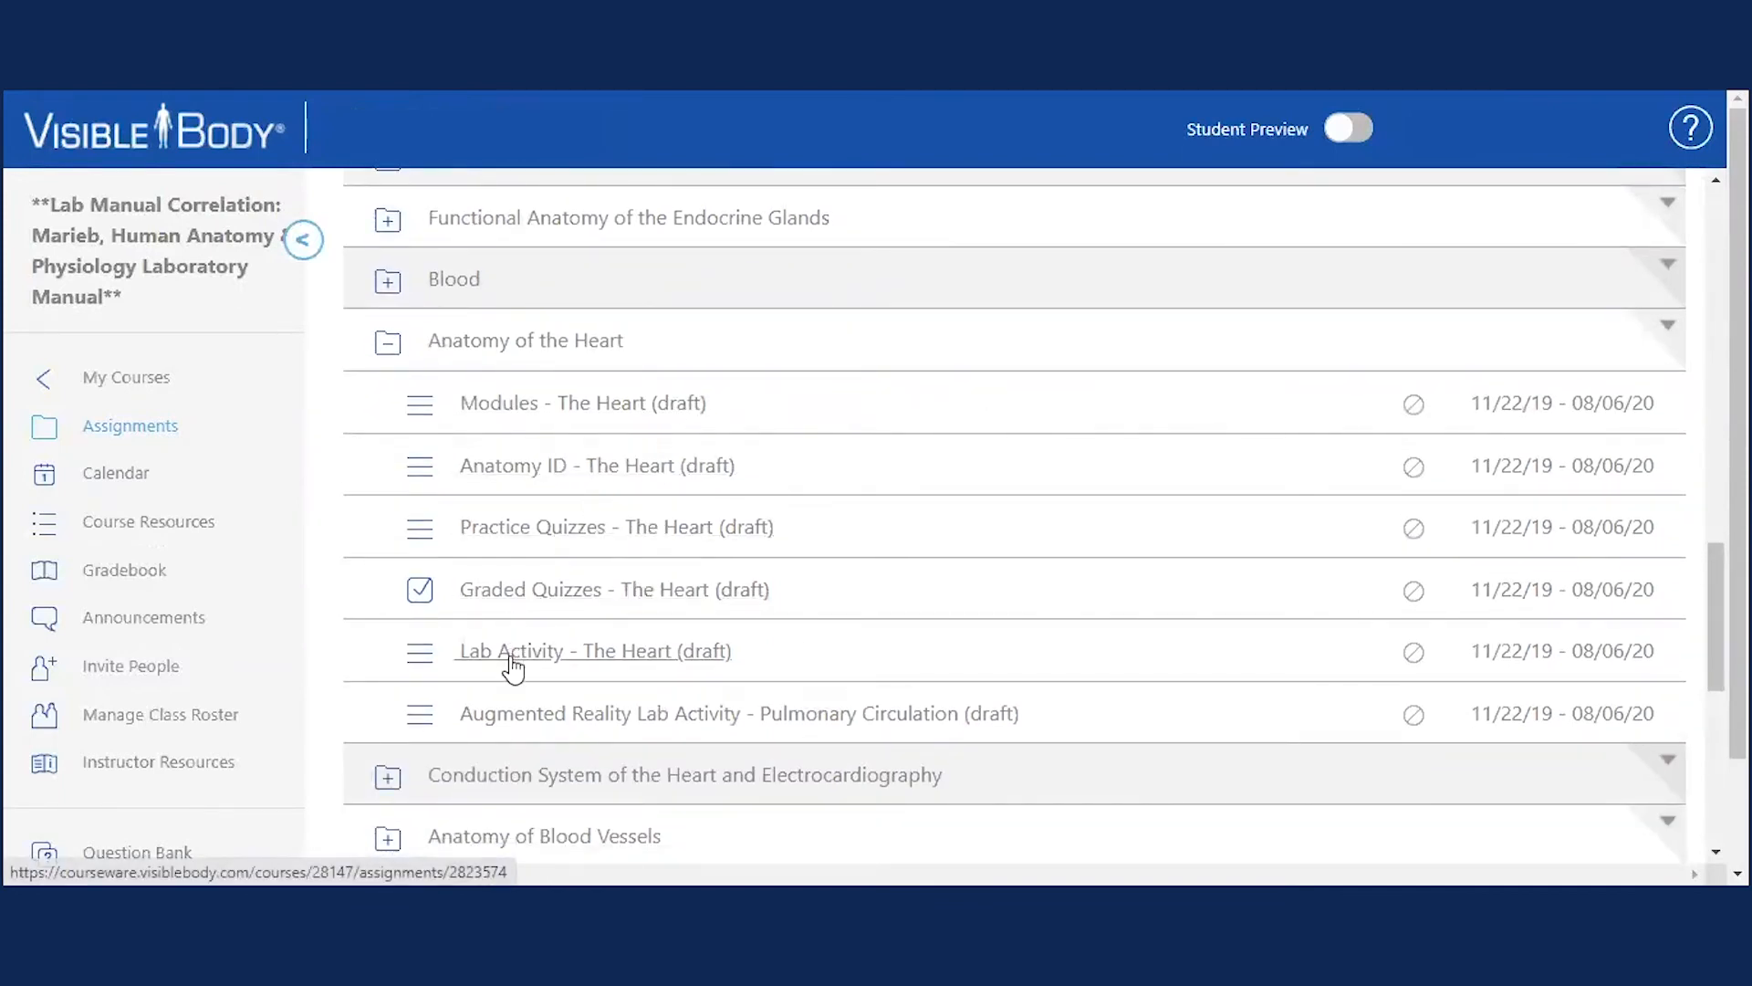
left_click(566, 652)
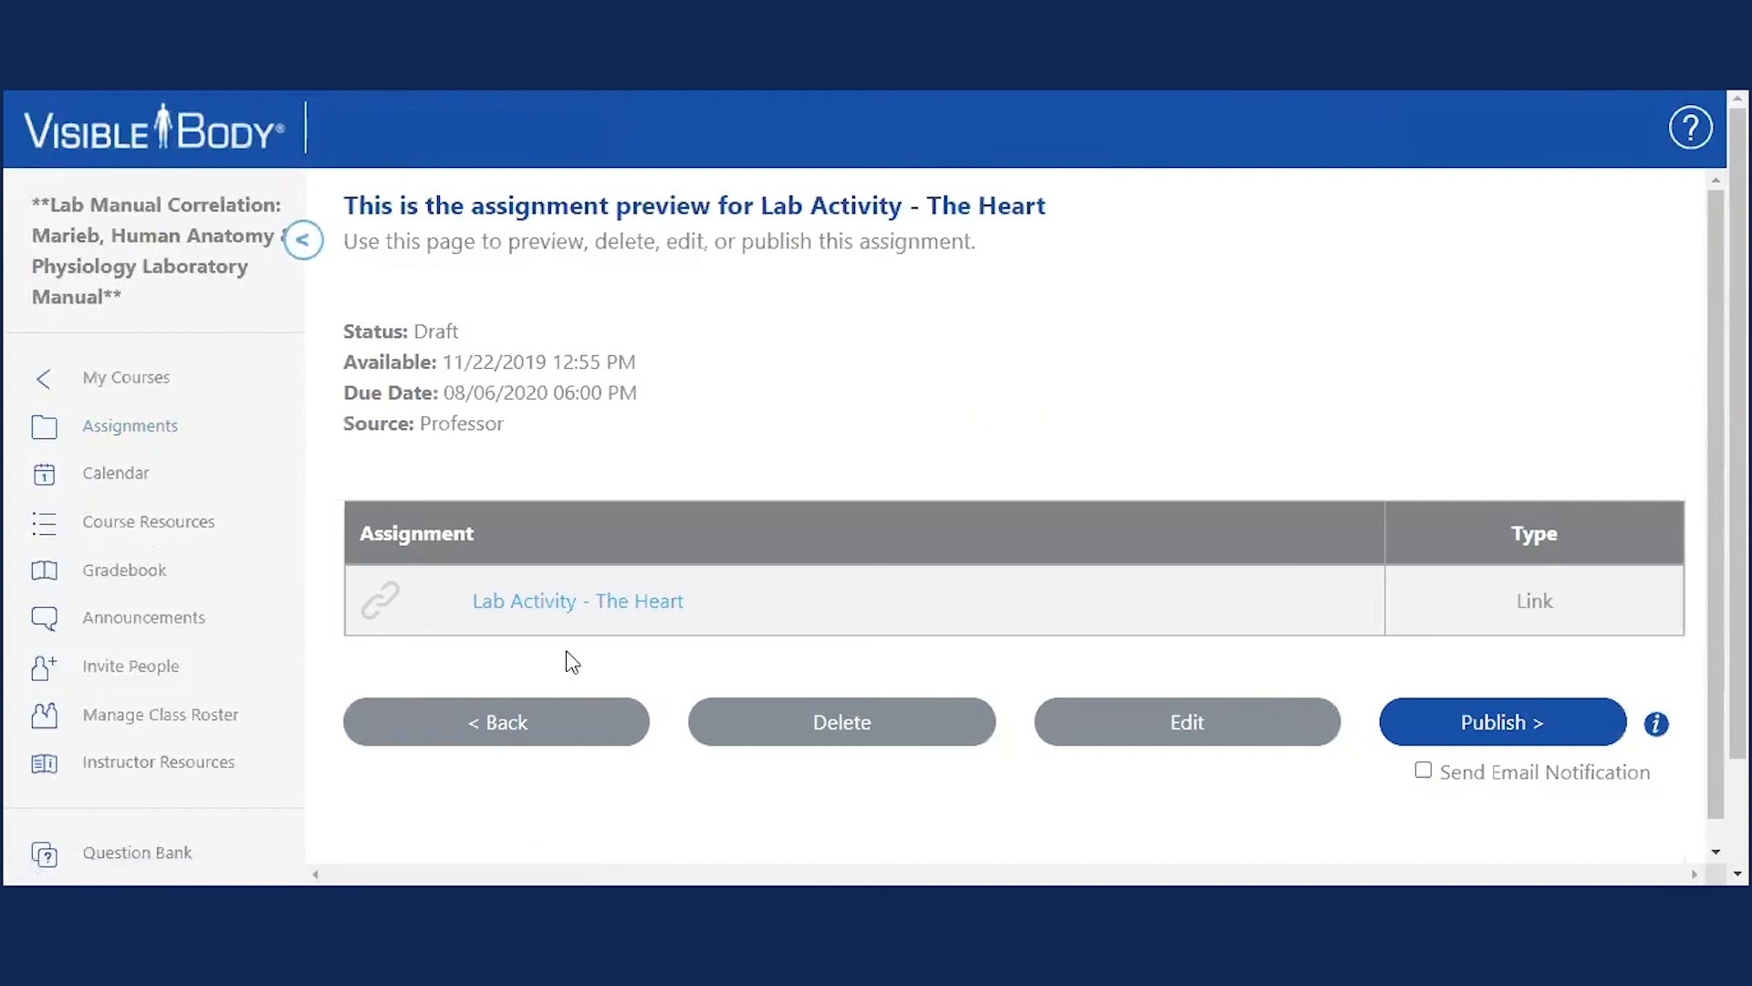
Open the linked Lab Activity - The Heart PDF, examine its questions and answer fields, including question 4 about the thoracic cage.
left_click(575, 603)
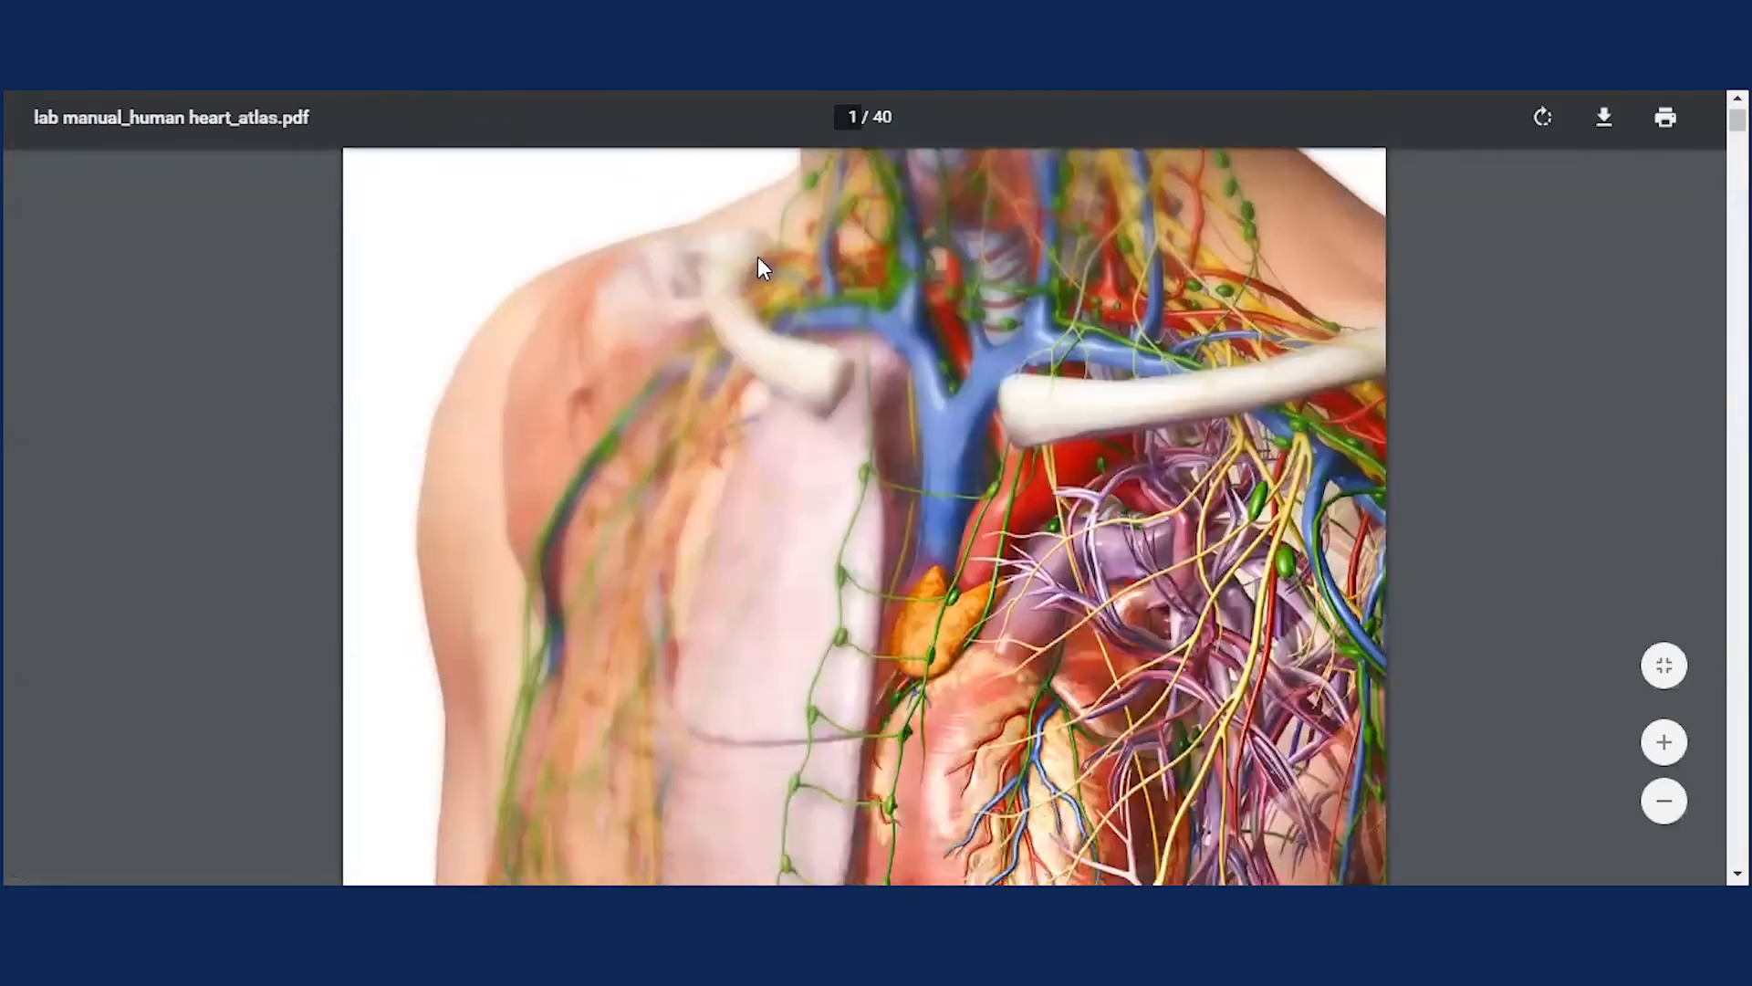
scroll(763, 267, "down", 5)
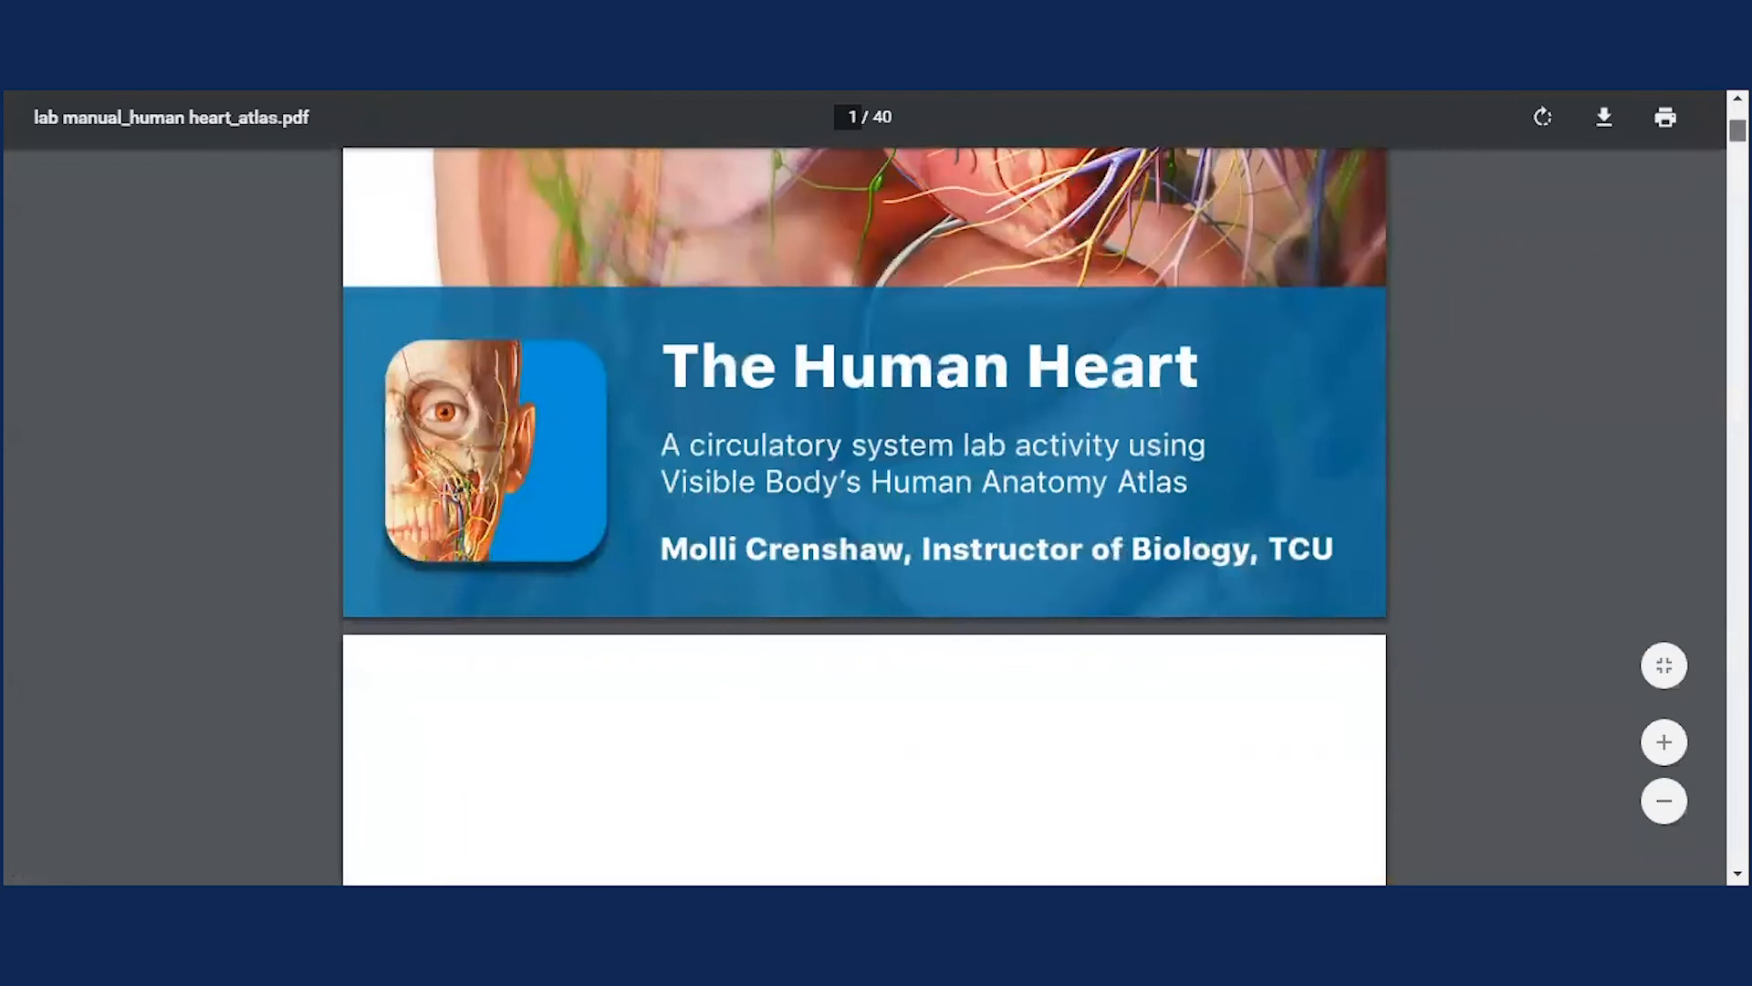
scroll(864, 515, "down", 20)
scroll(864, 515, "down", 19)
scroll(865, 515, "up", 8)
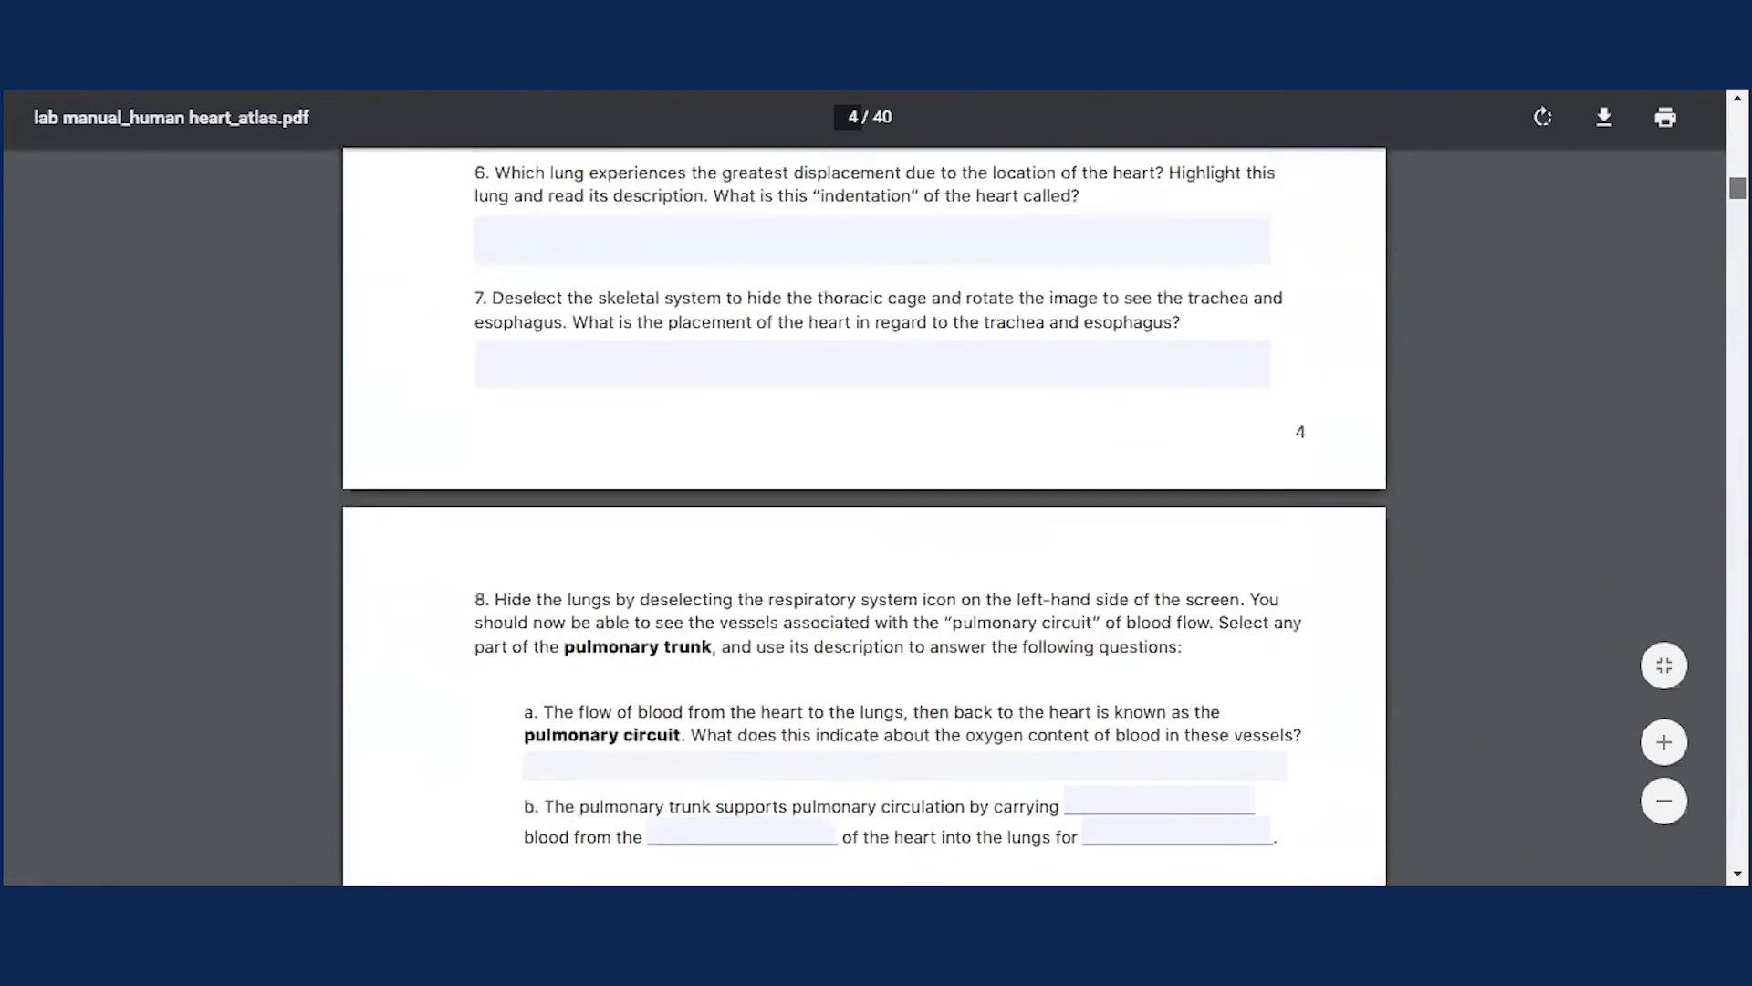
scroll(864, 515, "up", 3)
left_click(684, 277)
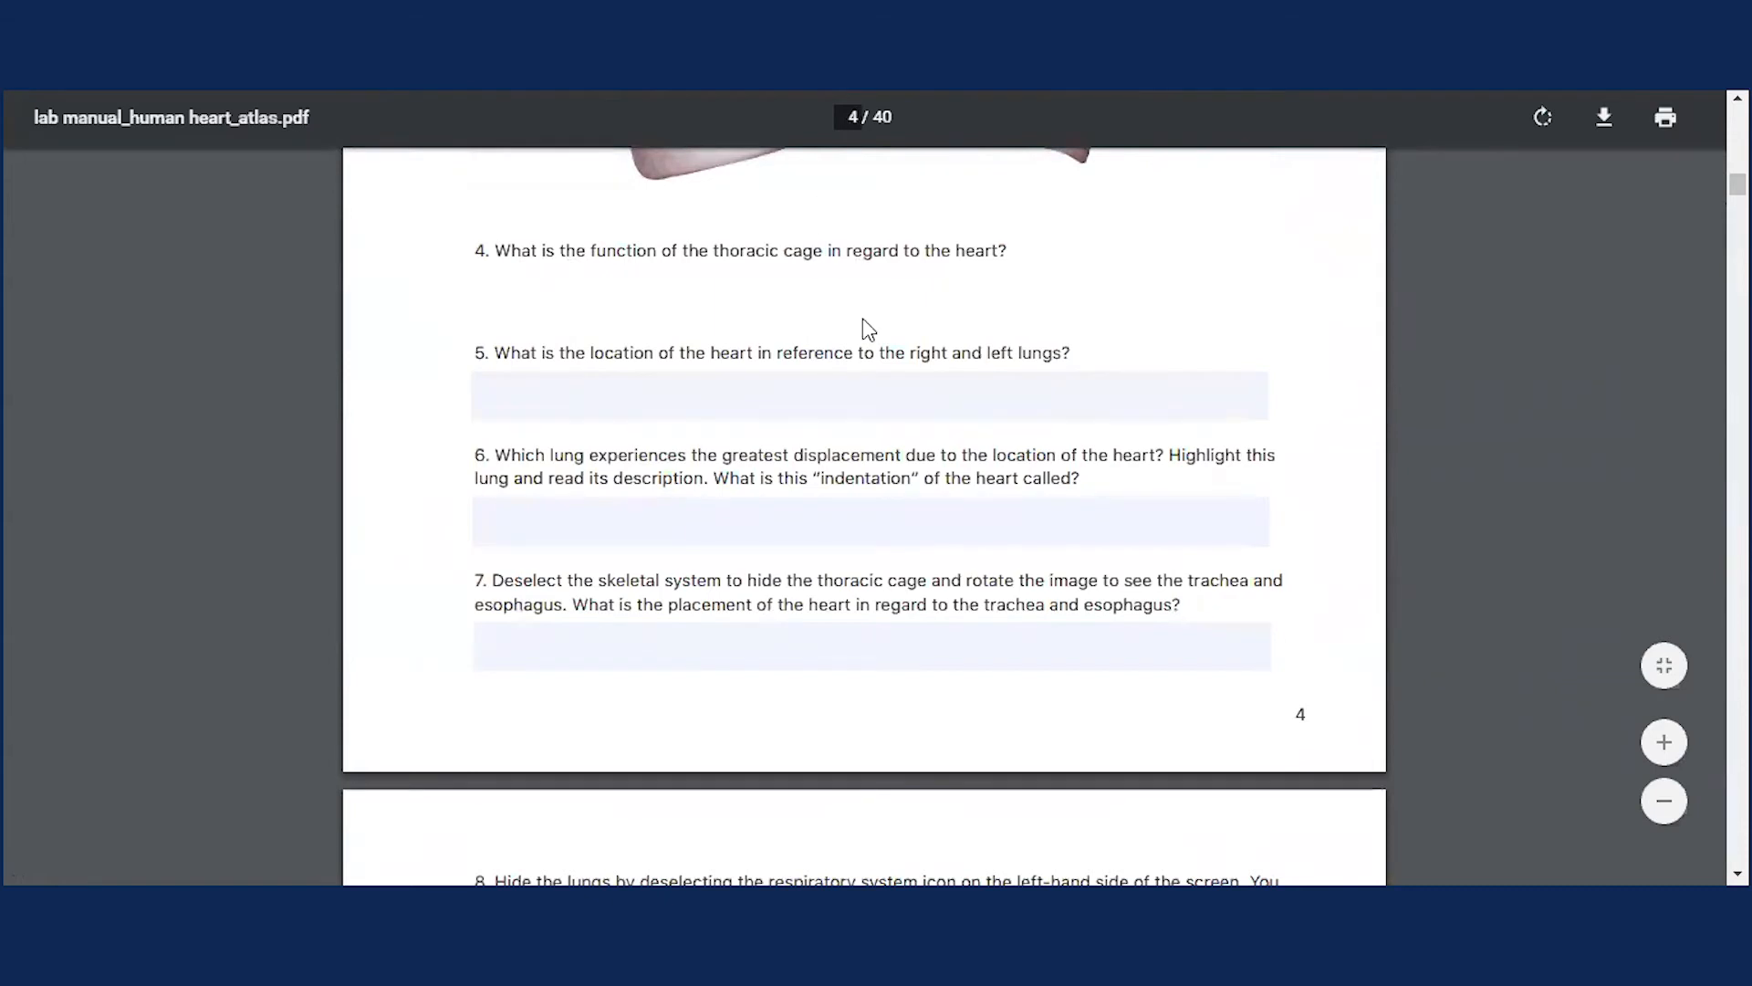
scroll(863, 319, "up", 10)
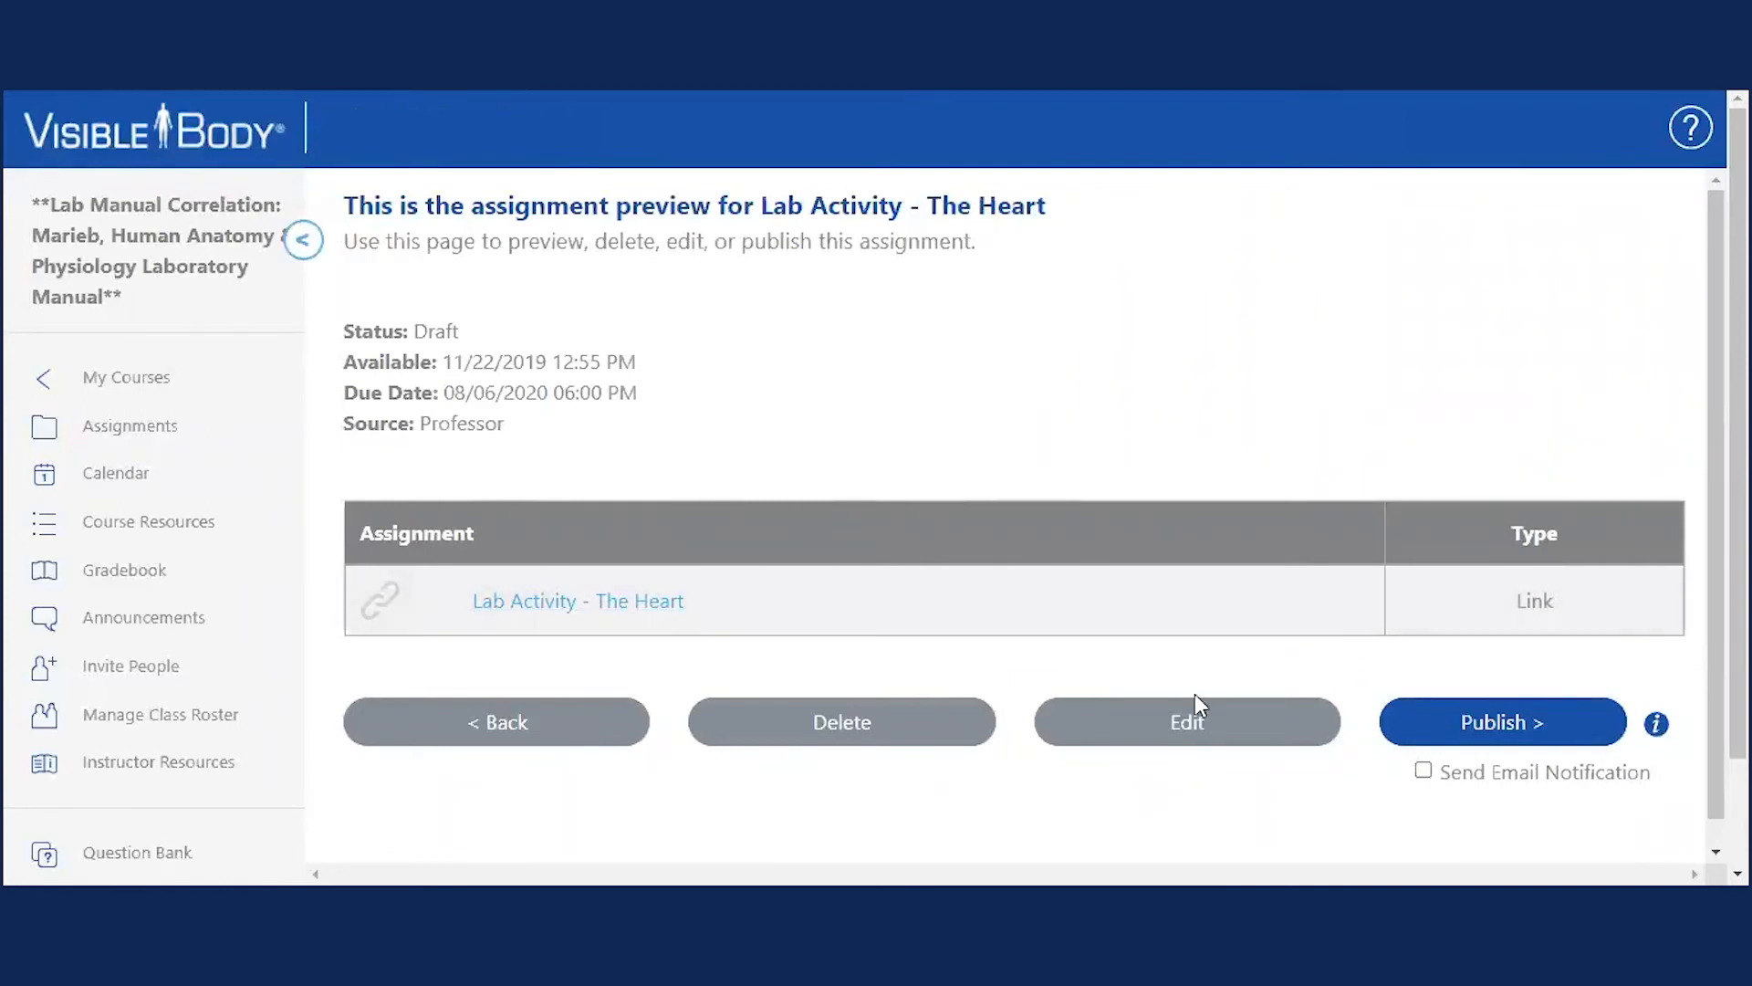
Look at the editable details and description of Lab Activity - The Heart, return to its preview and check the due date.
left_click(1196, 730)
scroll(501, 505, "down", 3)
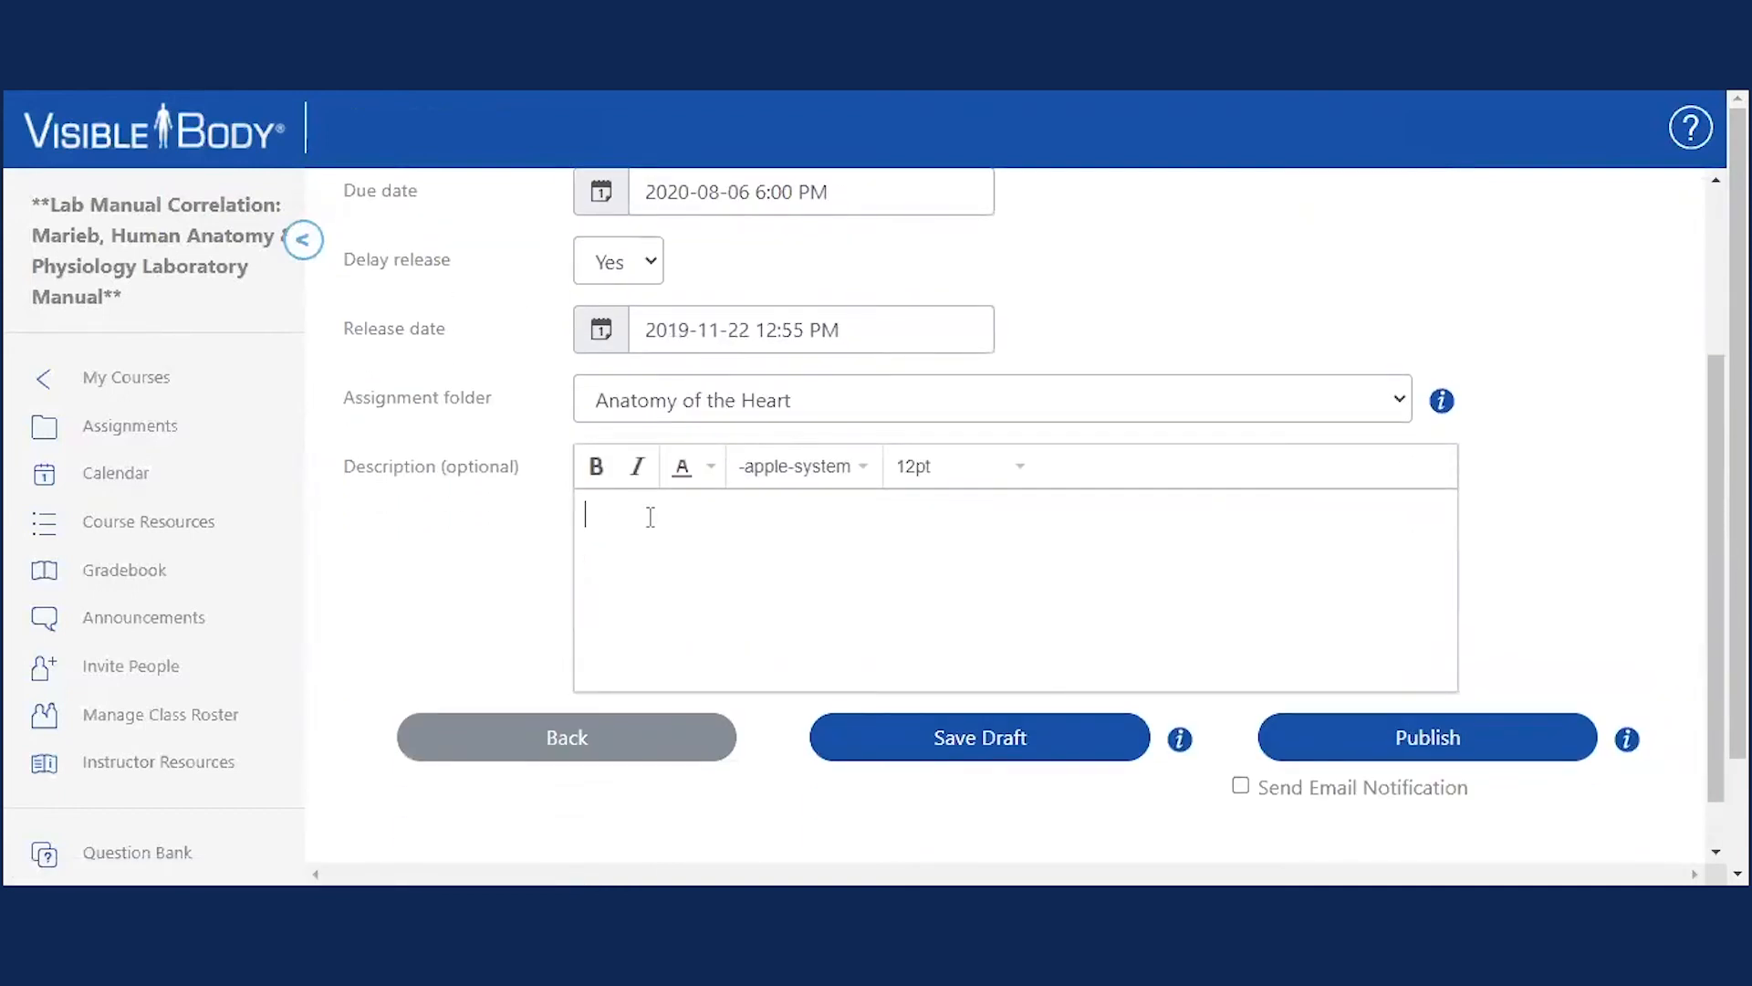
left_click(648, 748)
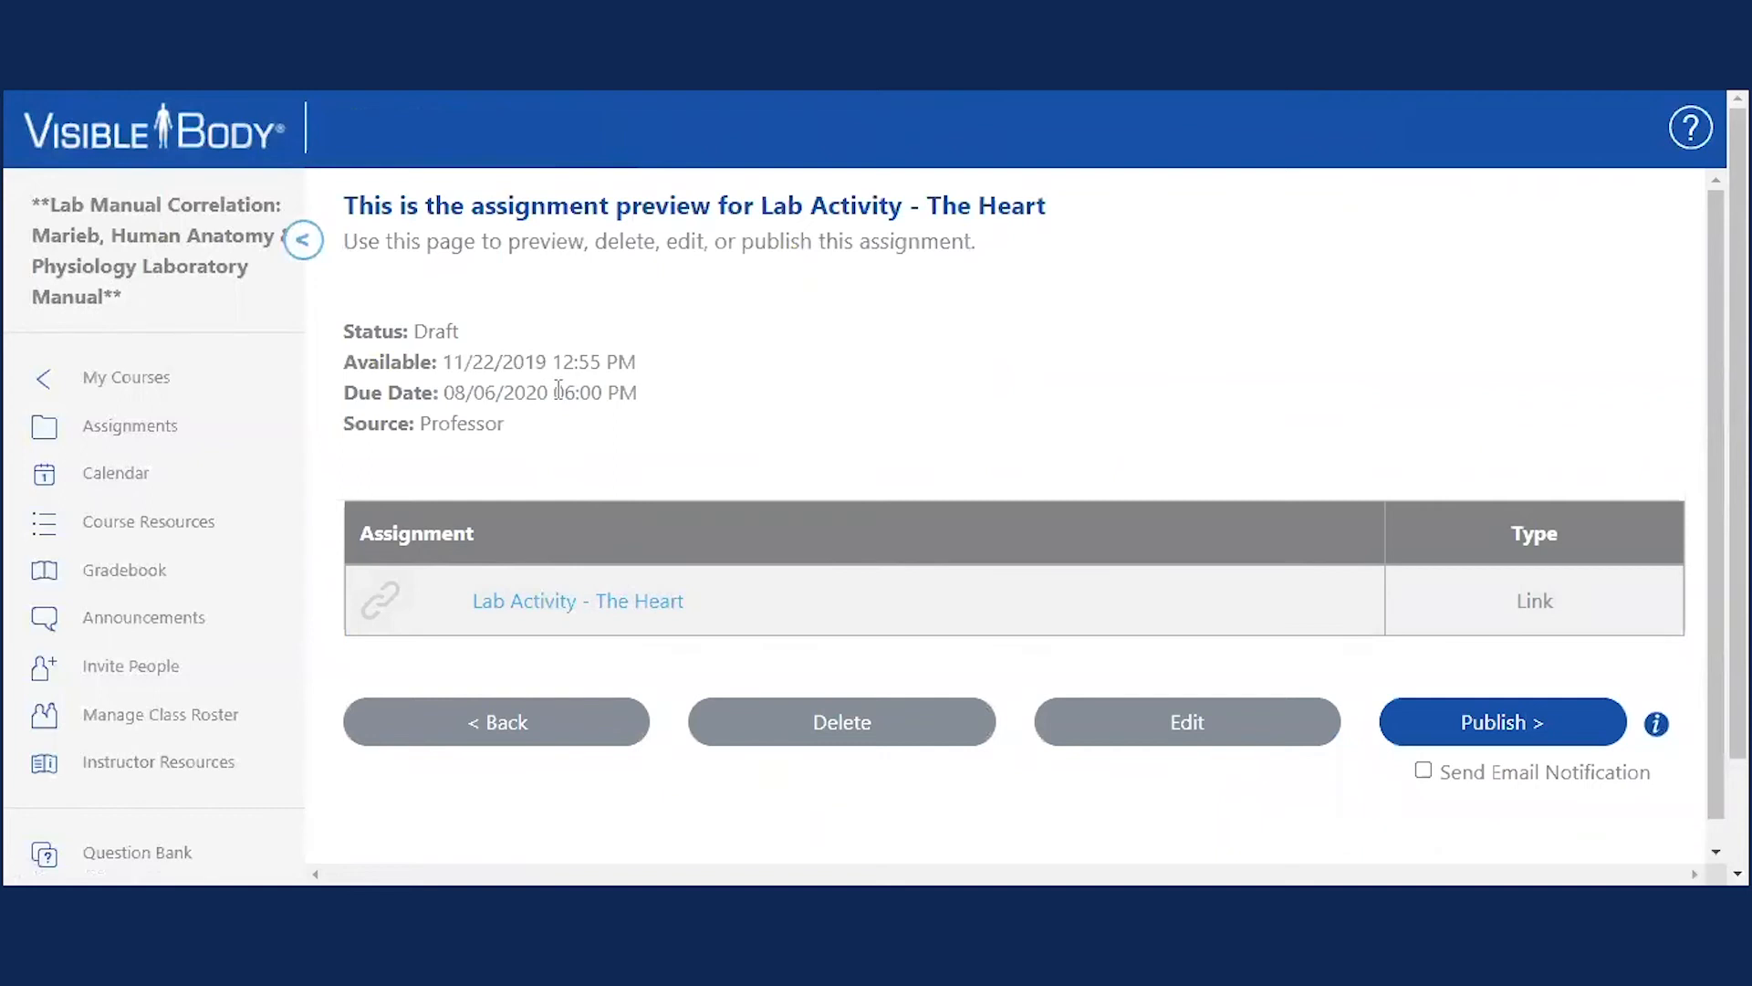
left_click_drag(590, 393, 685, 411)
left_click(650, 404)
double_click(627, 388)
left_click(653, 395)
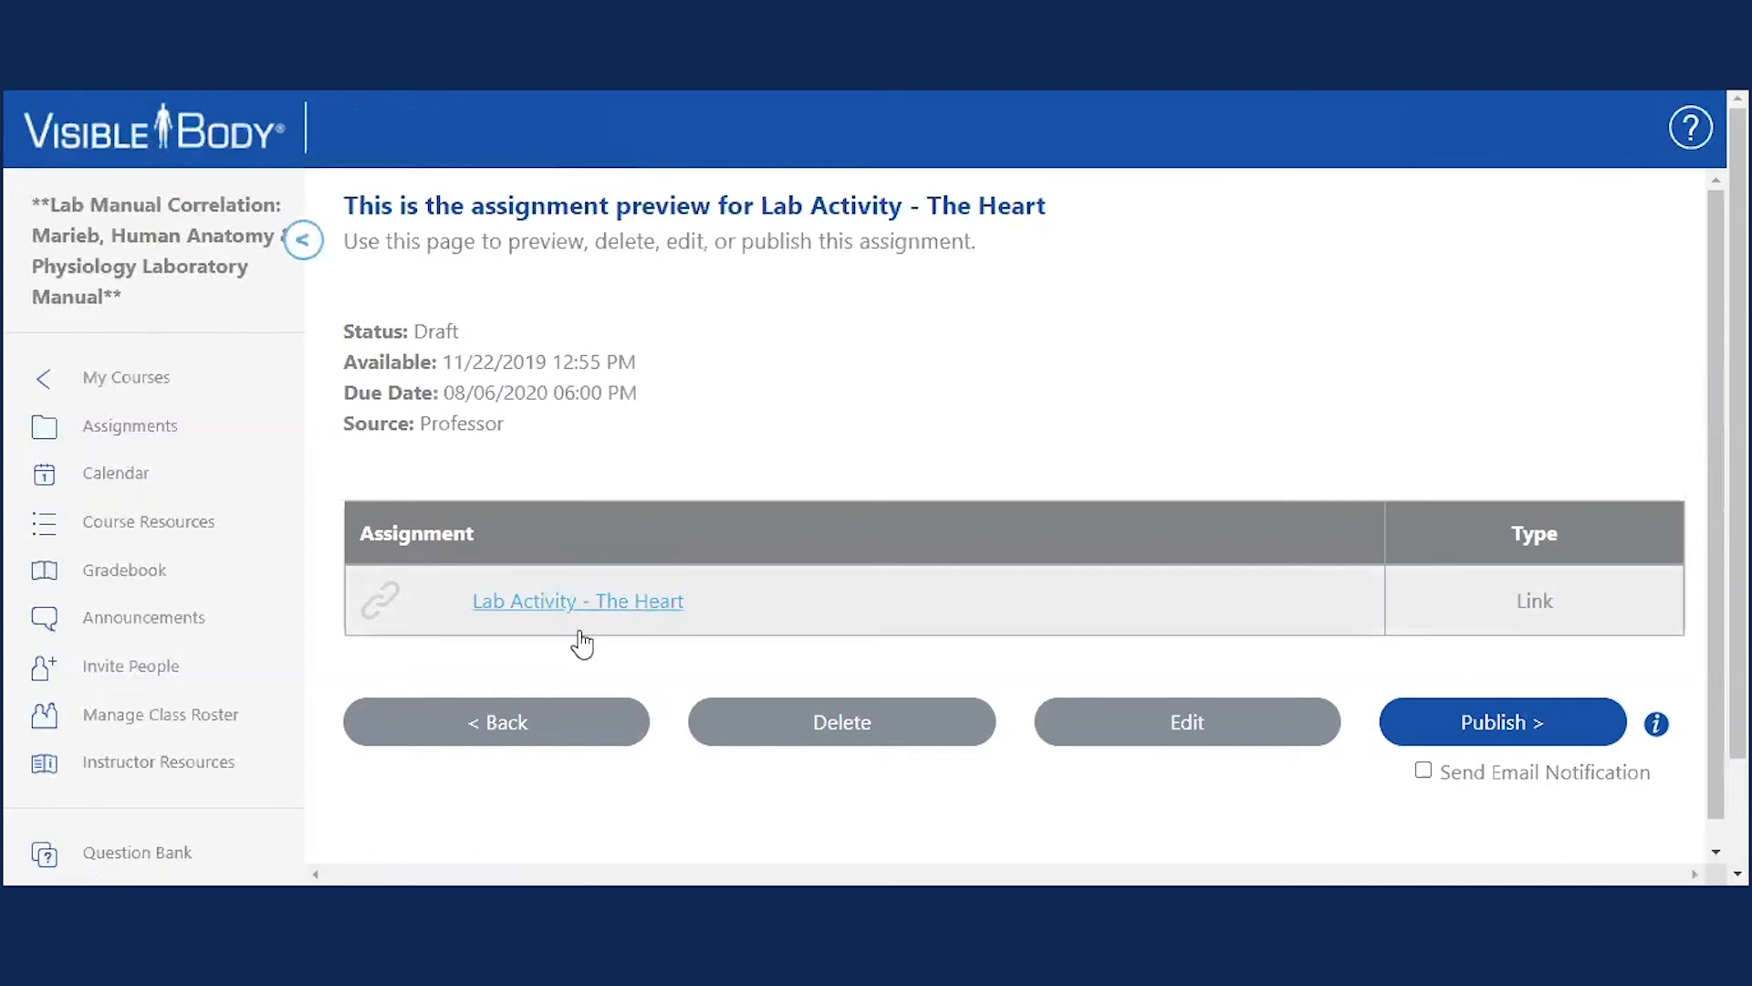
Open Augmented Reality Lab Activity - Pulmonary Circulation, look at its description and file, and return to the assignments list.
left_click(566, 718)
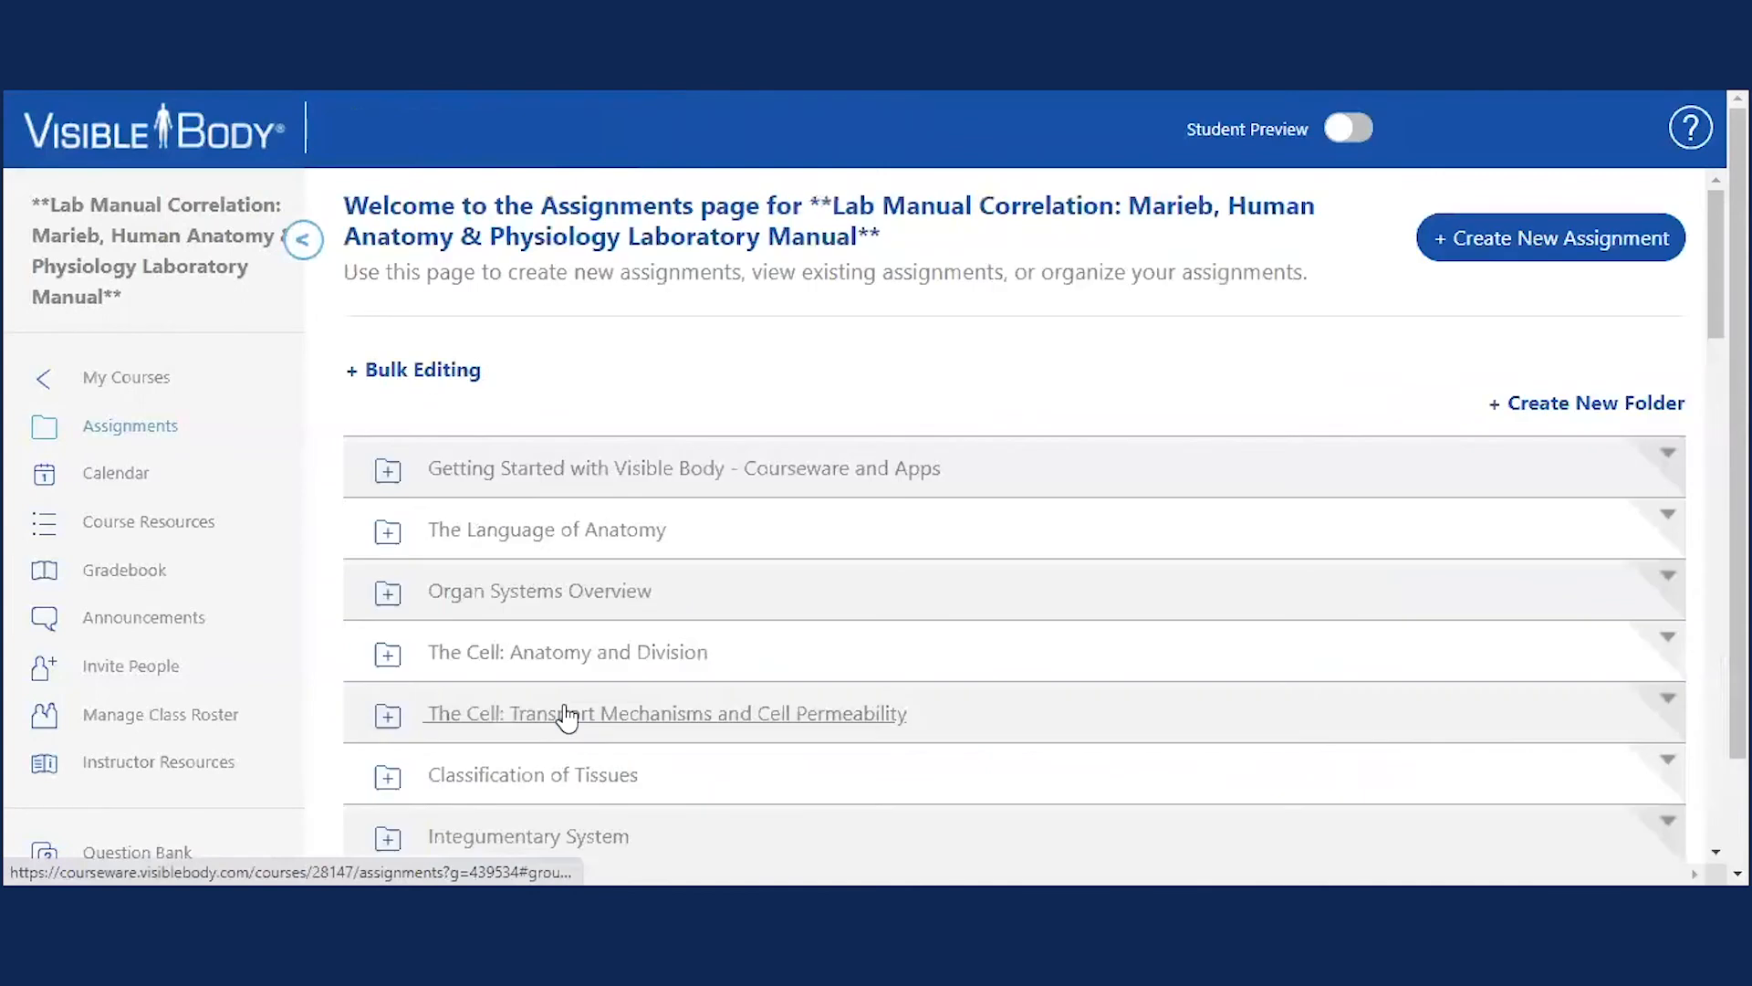
scroll(606, 570, "down", 8)
scroll(595, 537, "down", 7)
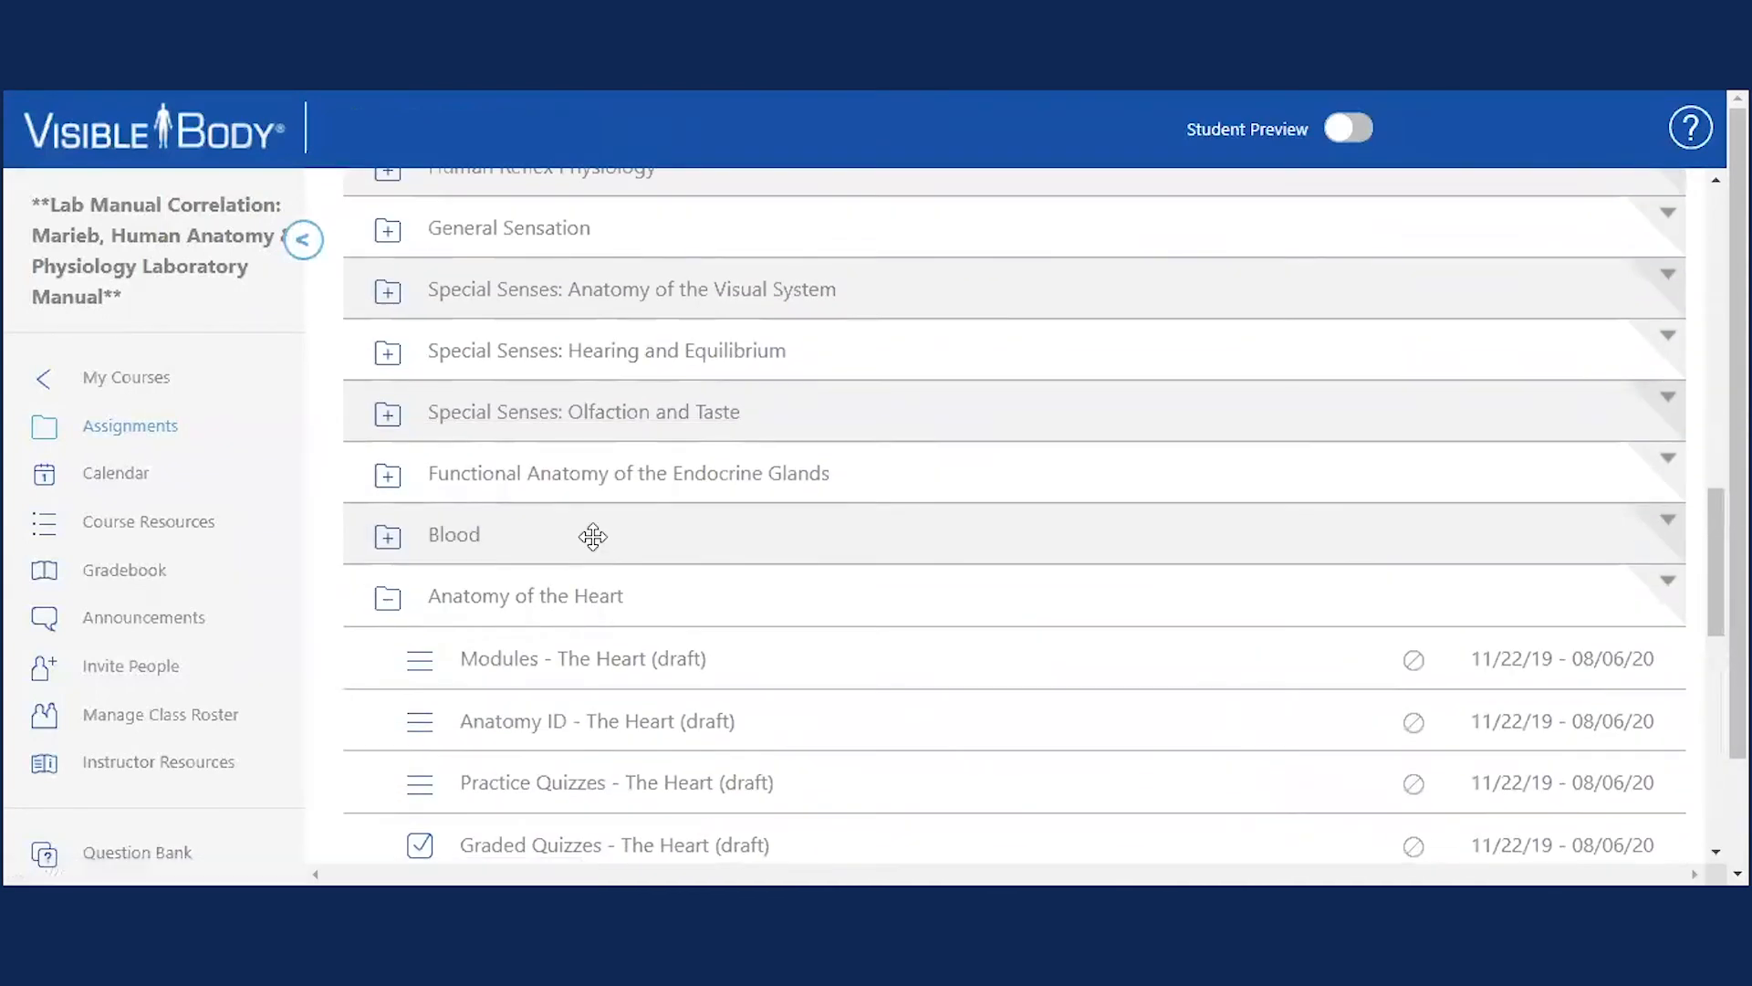
scroll(593, 537, "down", 3)
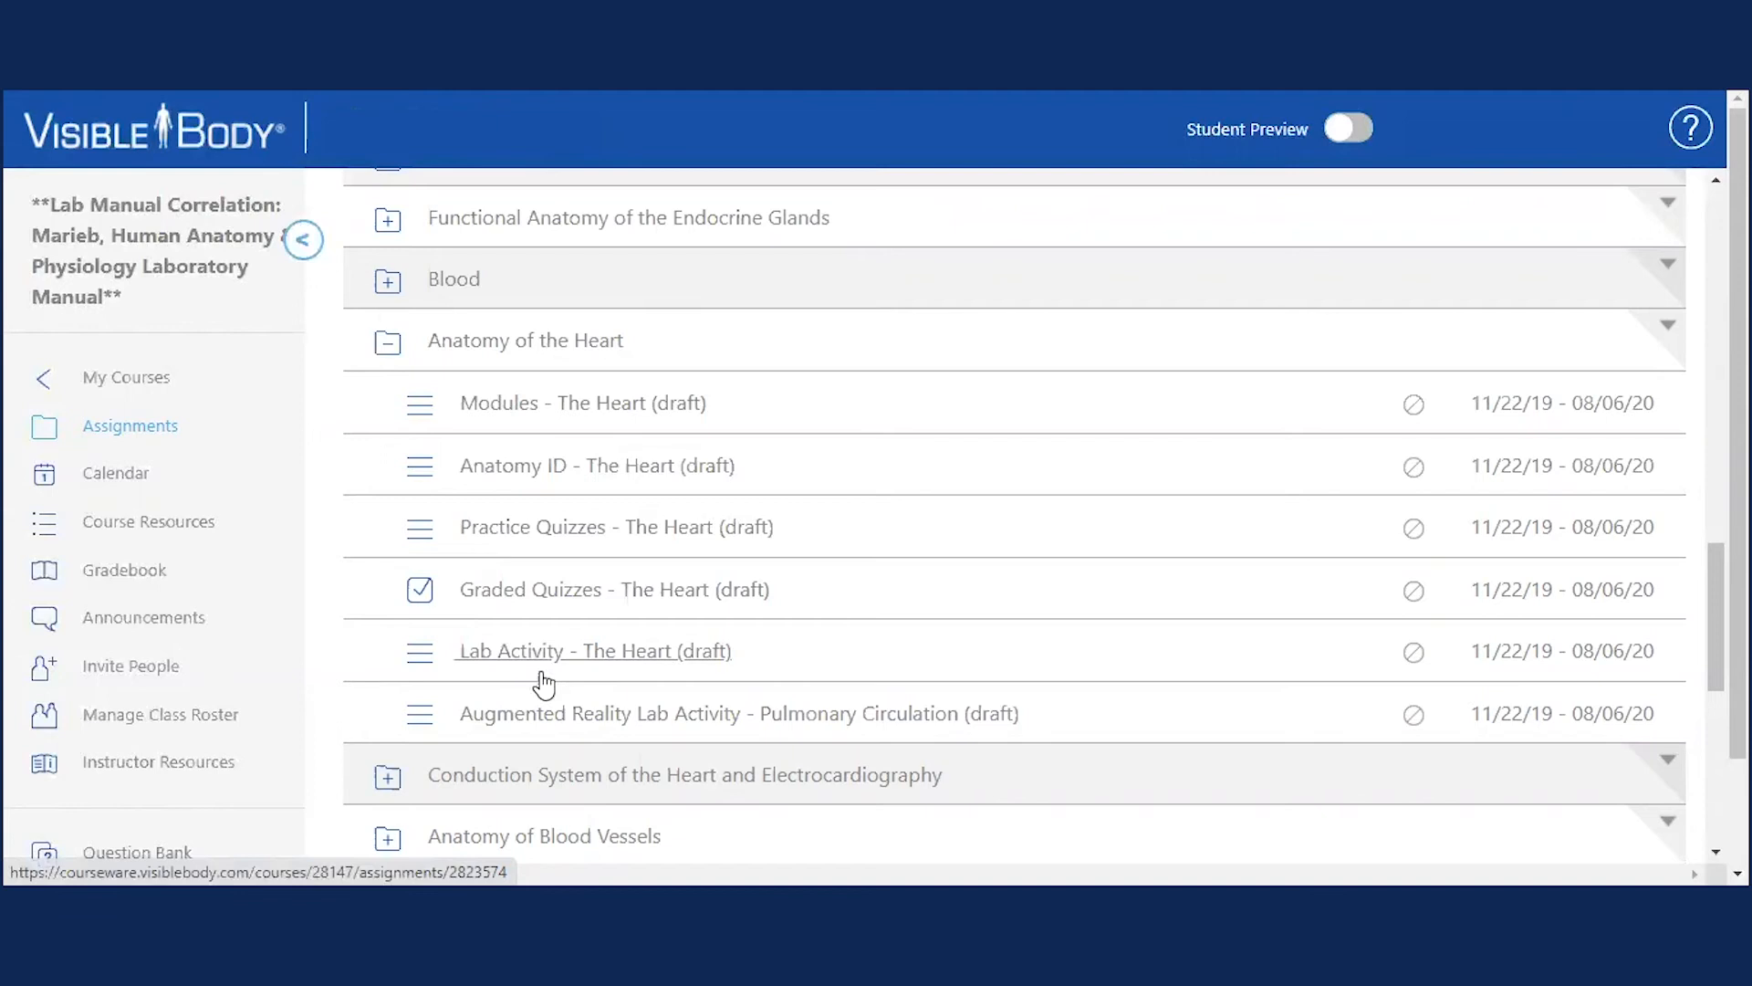
left_click(567, 720)
scroll(587, 461, "down", 2)
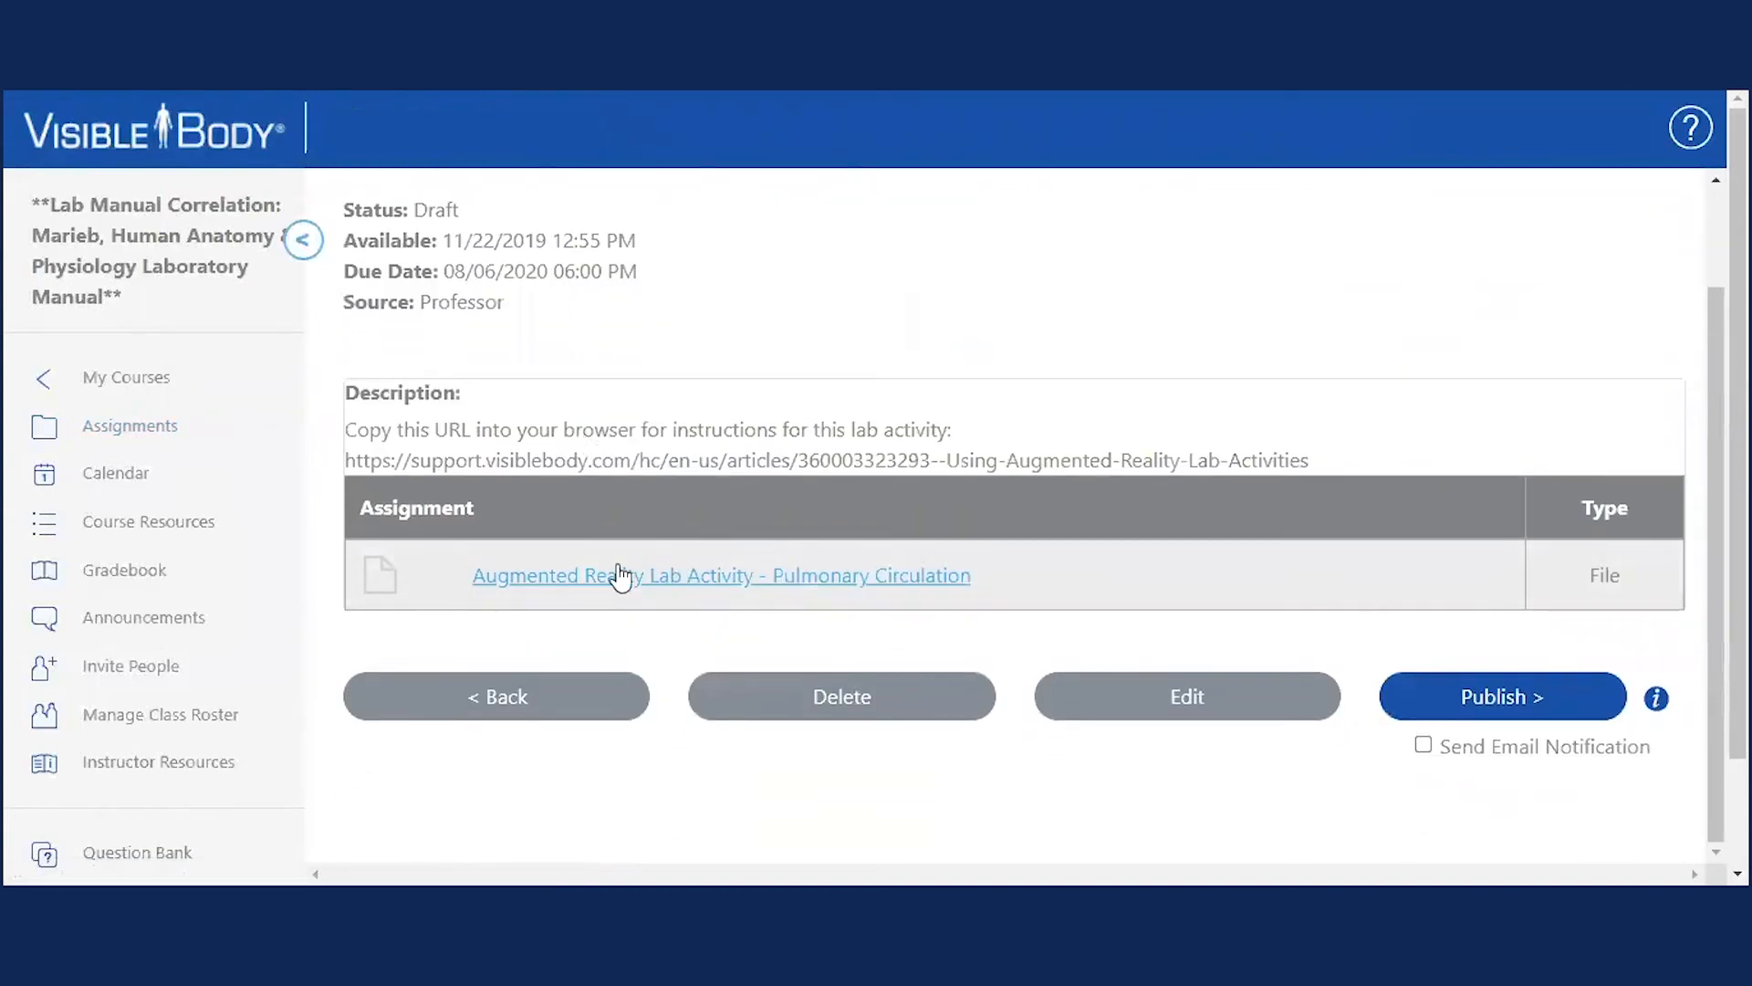
left_click(567, 700)
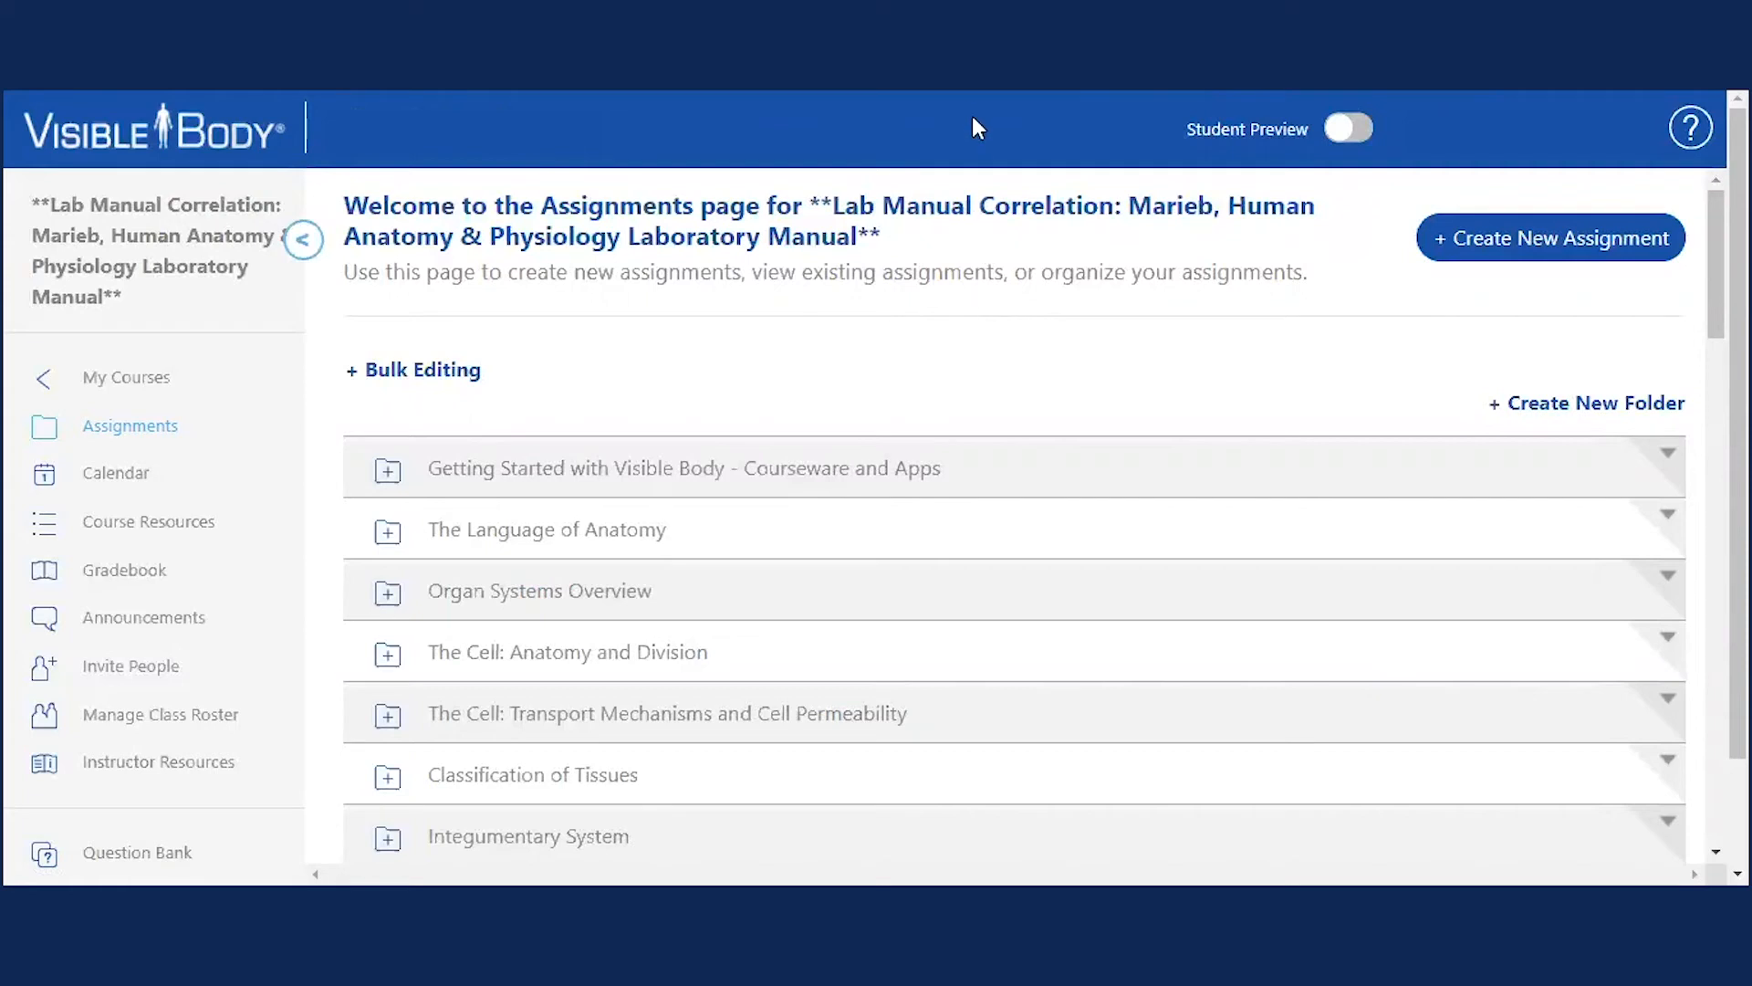
Open Practice Quizzes - The Heart from the Anatomy of the Heart folder and look at its included quizzes.
scroll(782, 342, "down", 4)
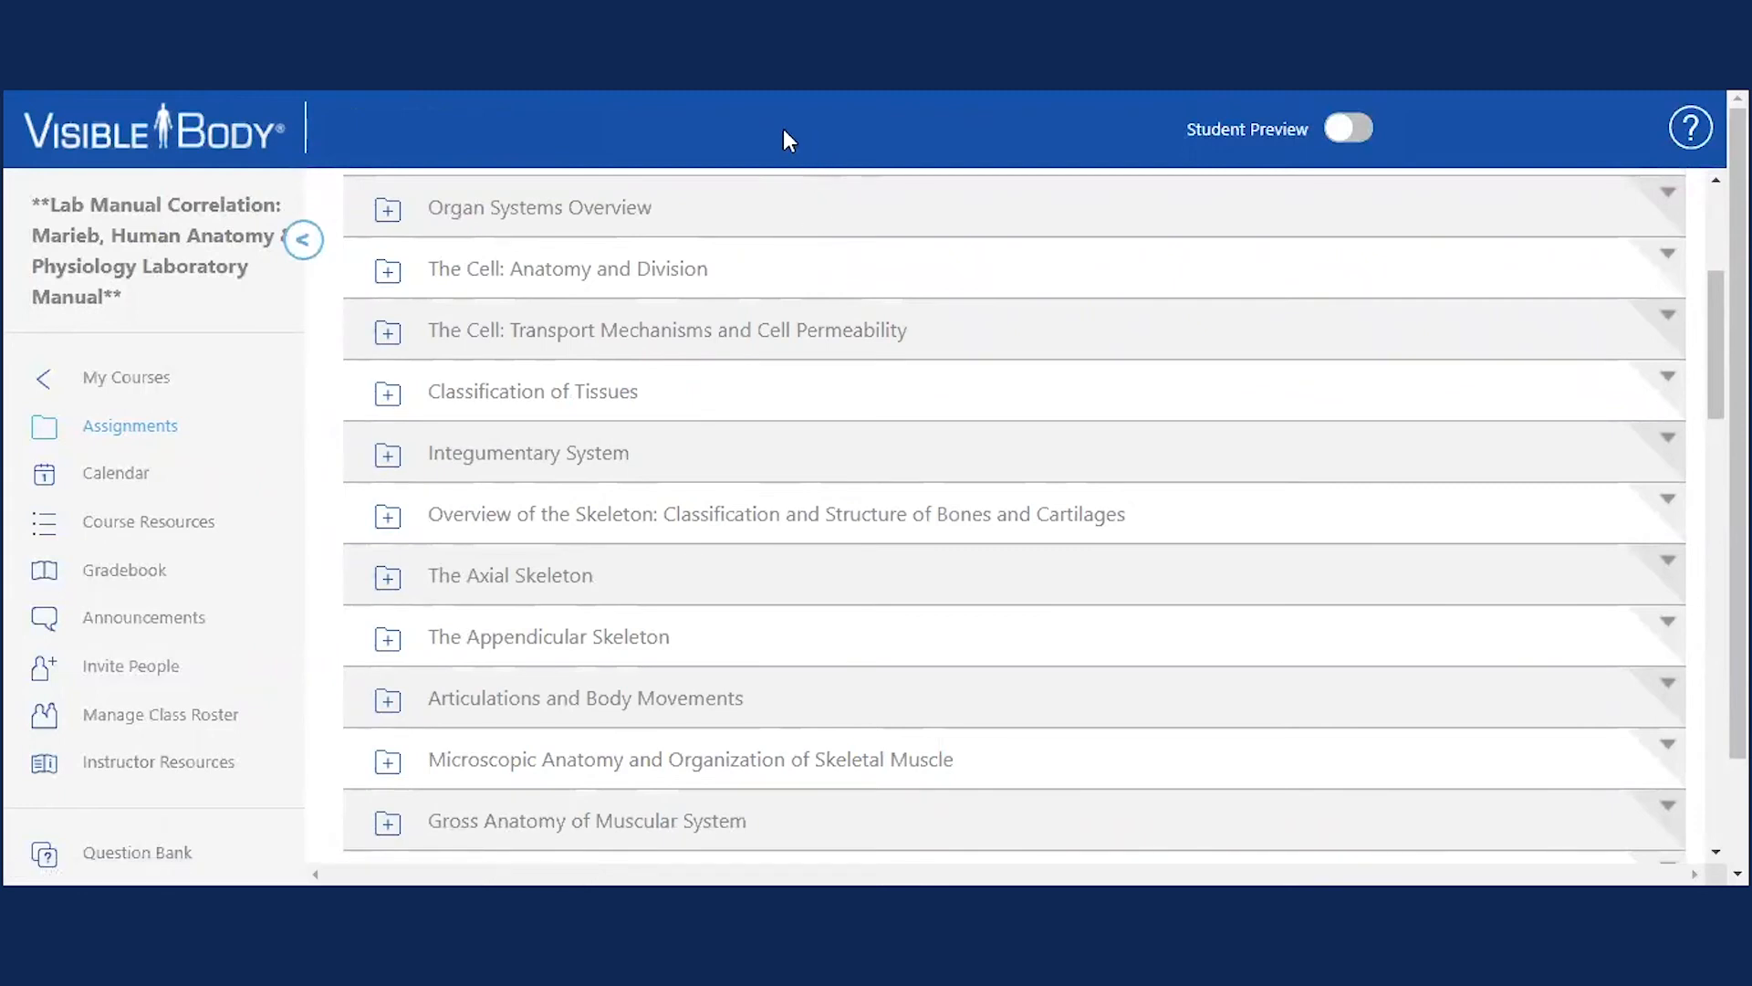
scroll(690, 439, "down", 2)
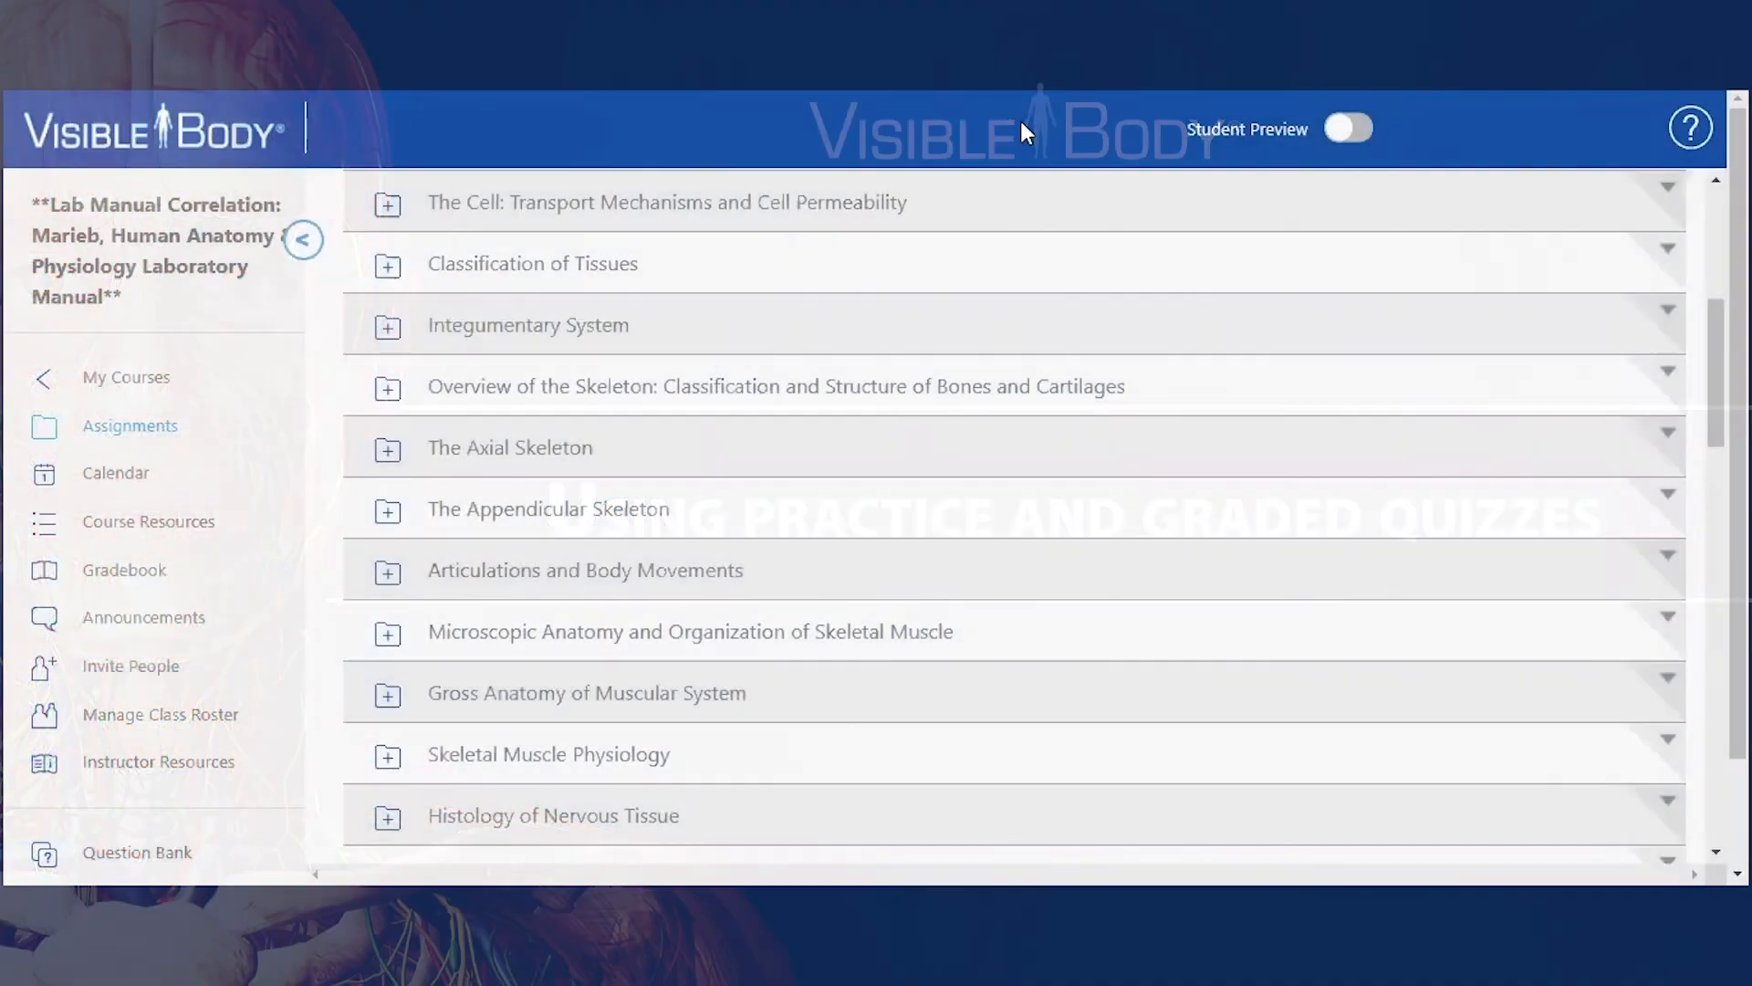
scroll(592, 370, "down", 3)
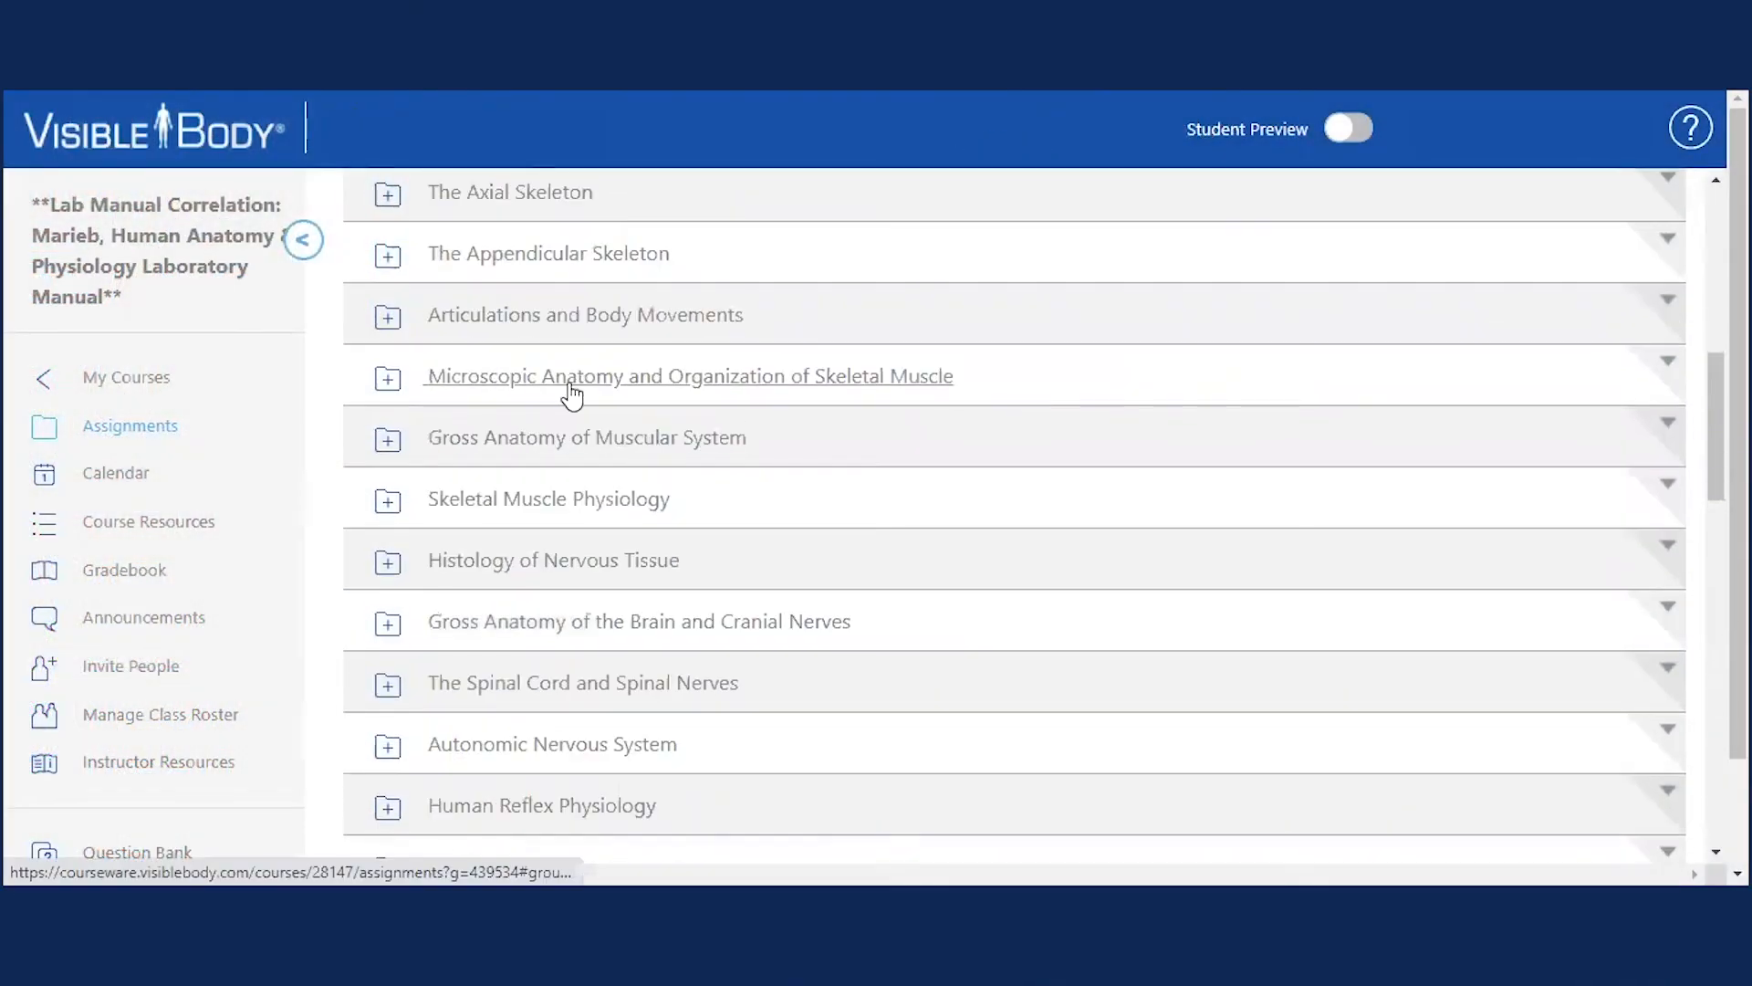
scroll(571, 392, "down", 3)
scroll(567, 379, "down", 6)
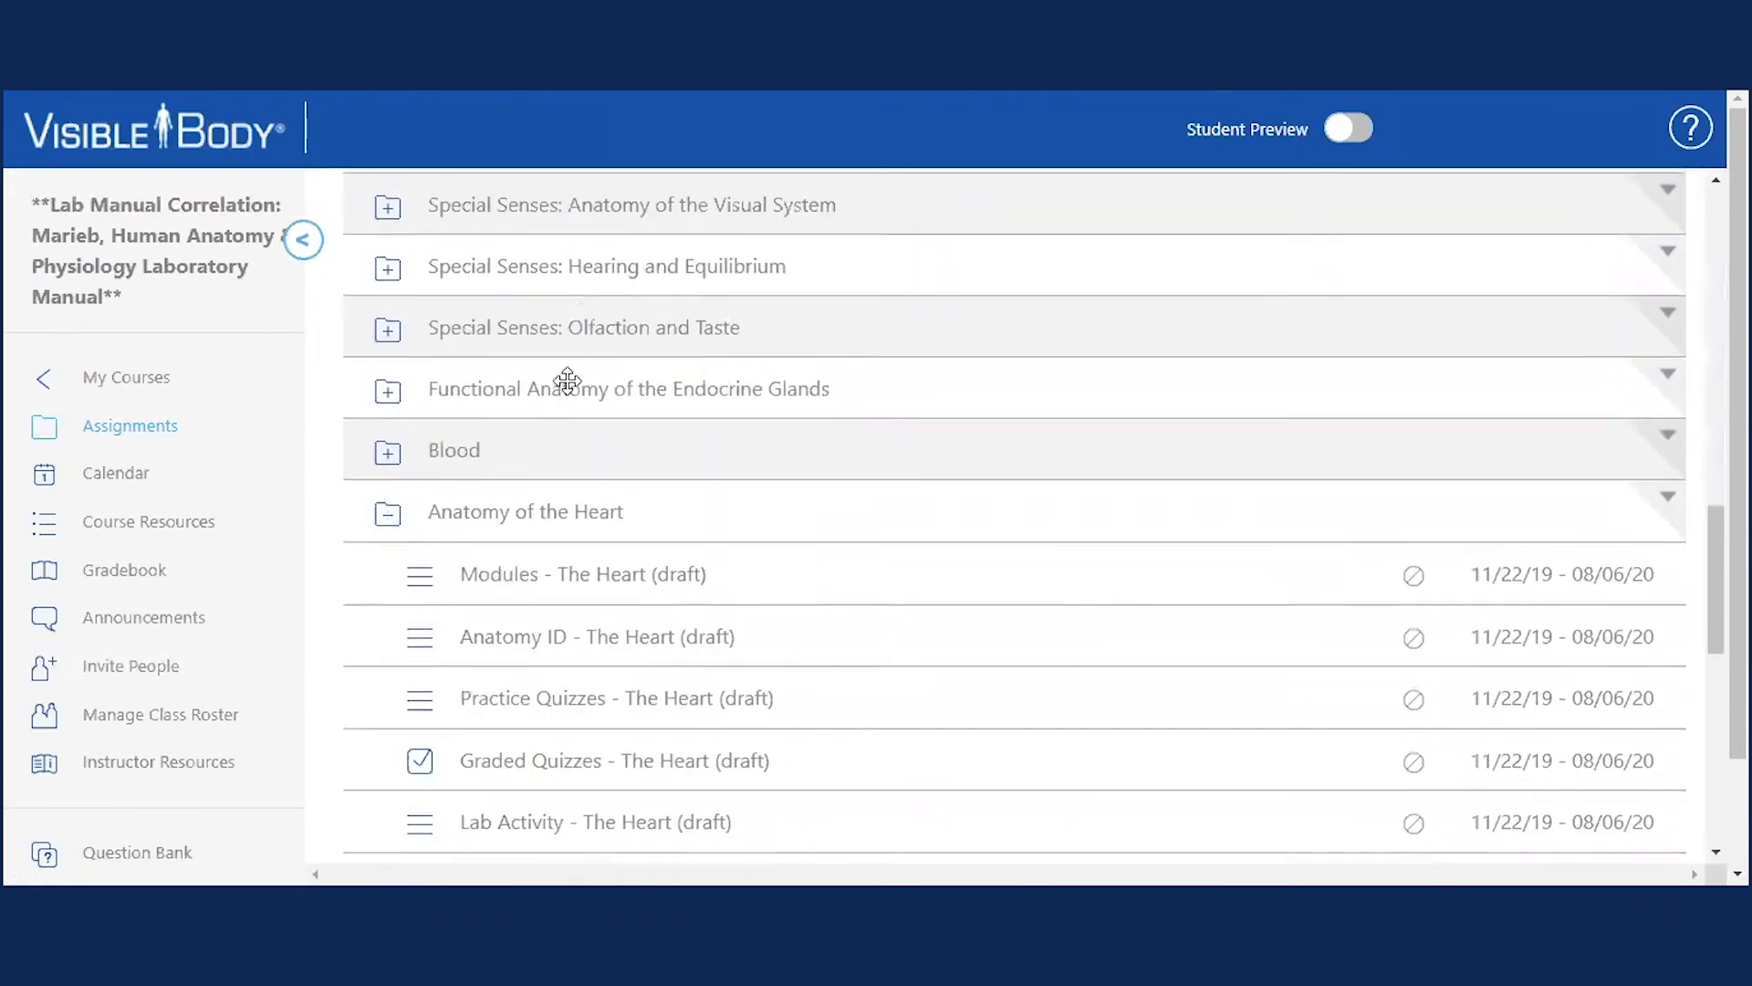
scroll(566, 530, "down", 3)
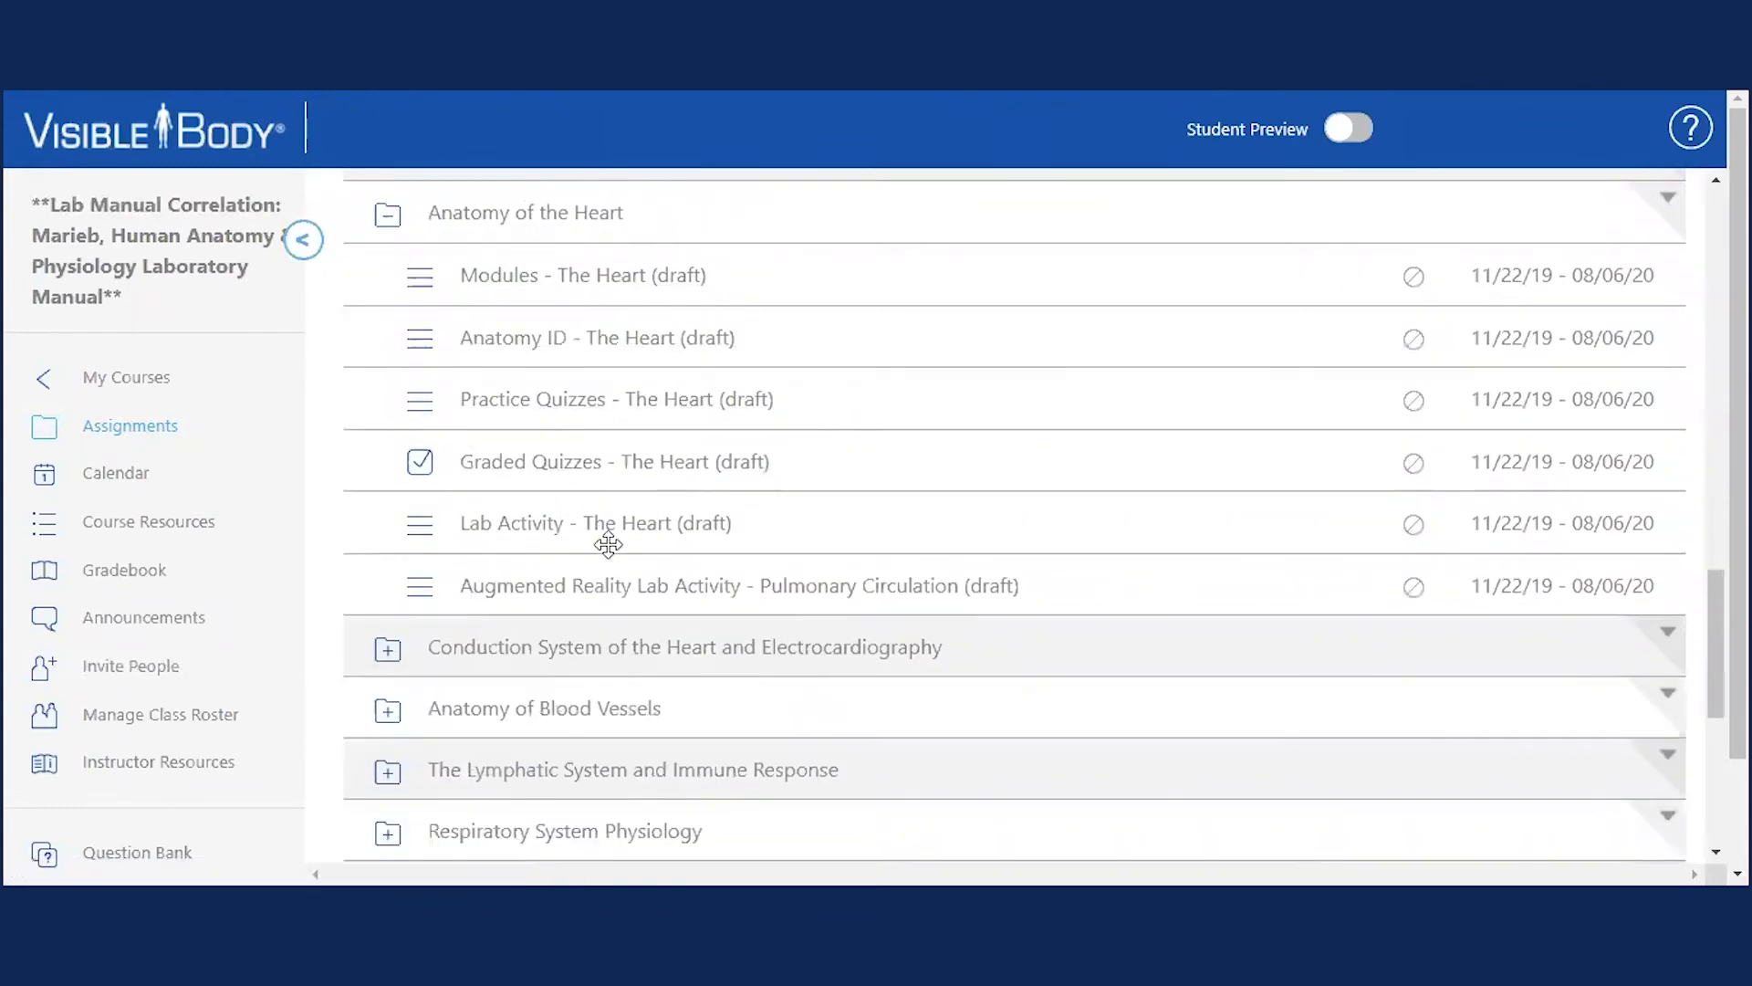
left_click(530, 402)
scroll(708, 425, "down", 2)
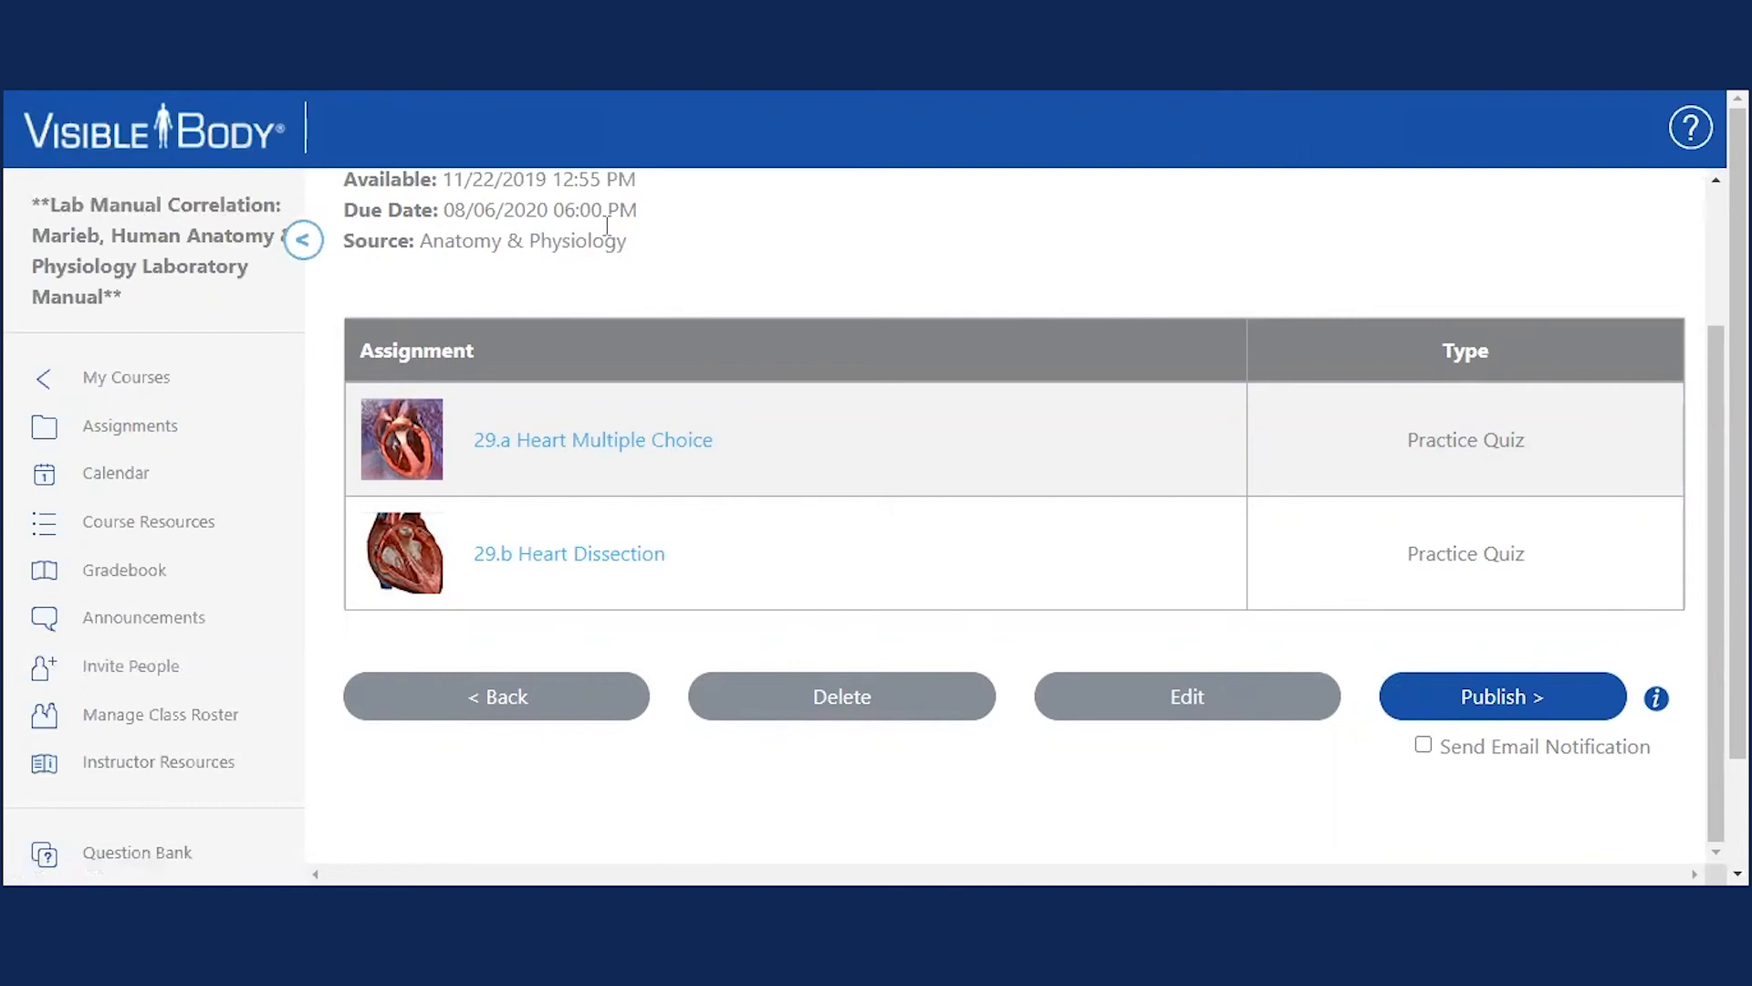
Open the assignment content of Practice Quizzes - The Heart, examine the Circulatory System Practice Quizzes selection, and go back to the preview.
left_click(1179, 693)
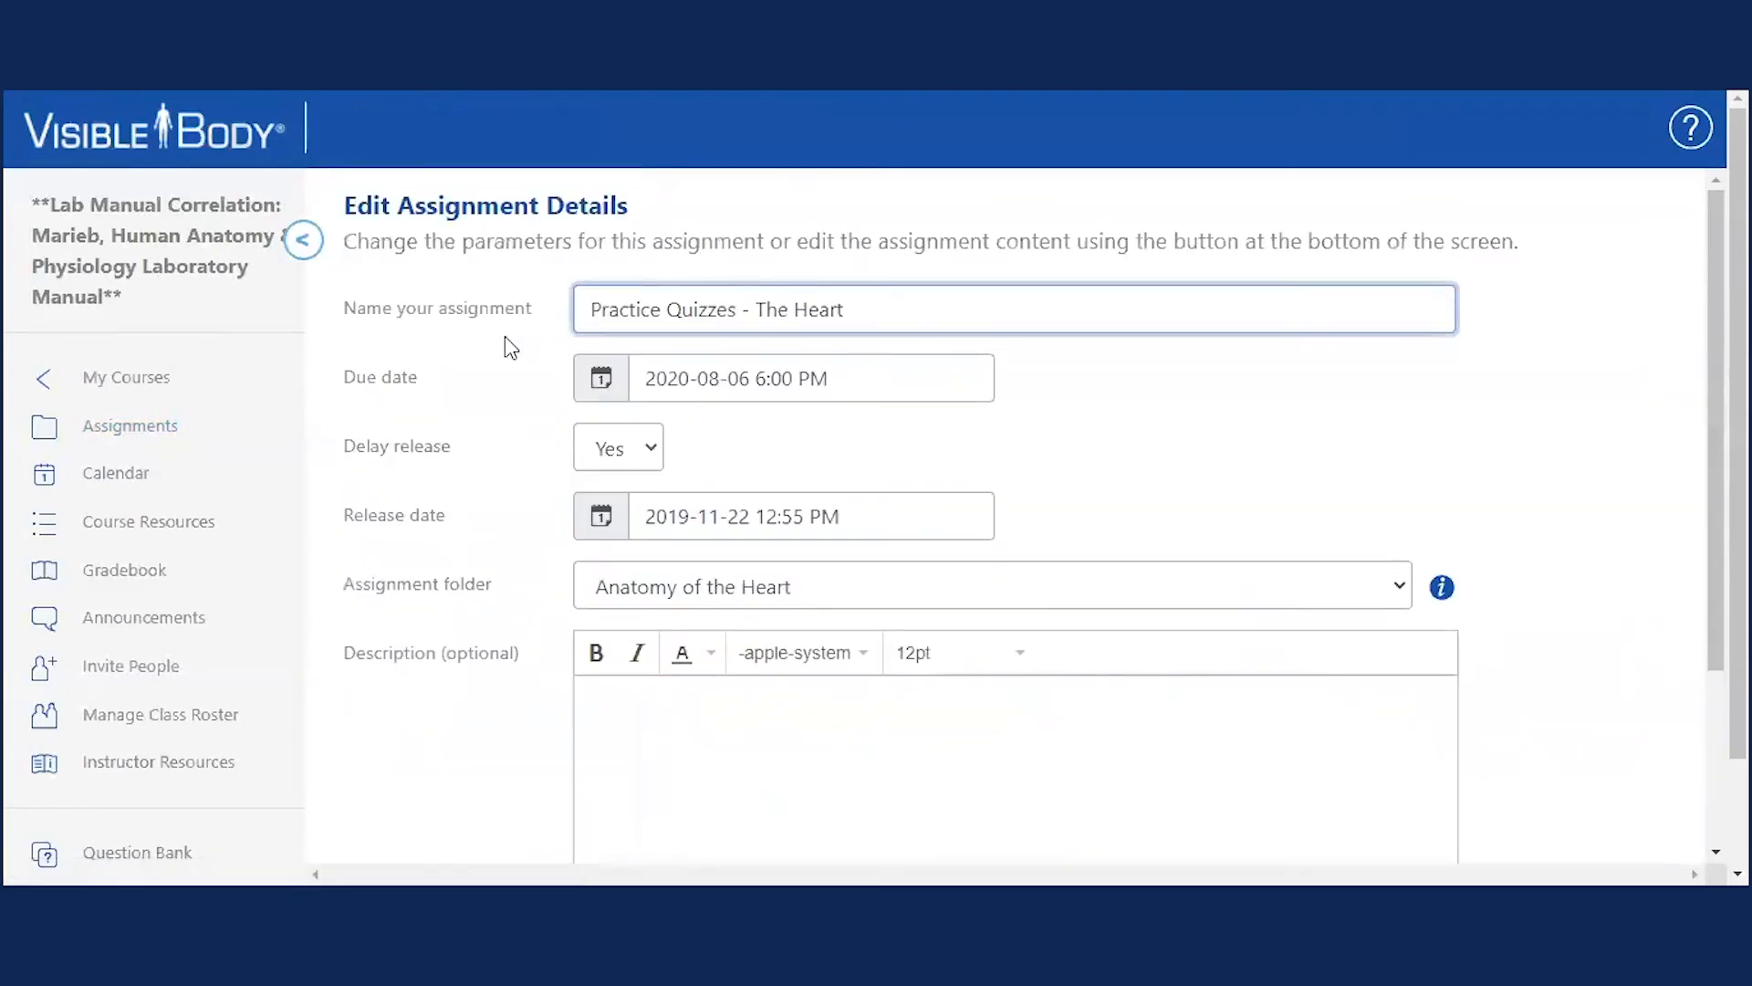
scroll(511, 348, "down", 3)
left_click(850, 680)
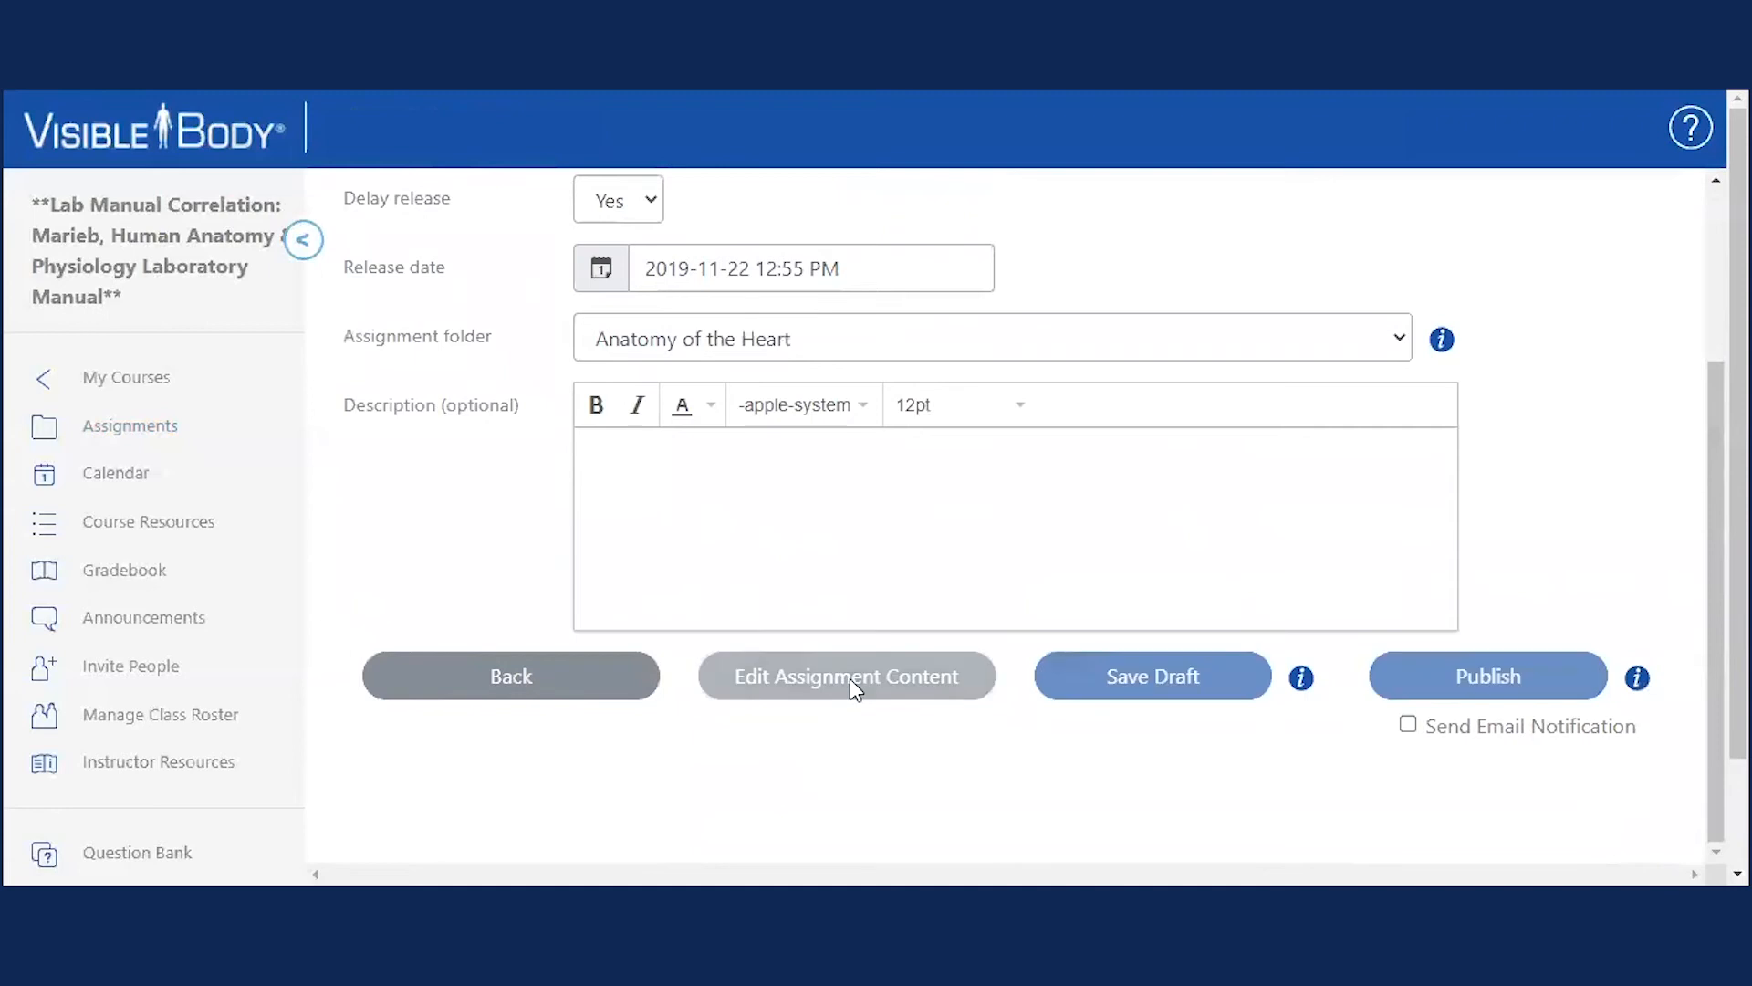
scroll(785, 659, "down", 5)
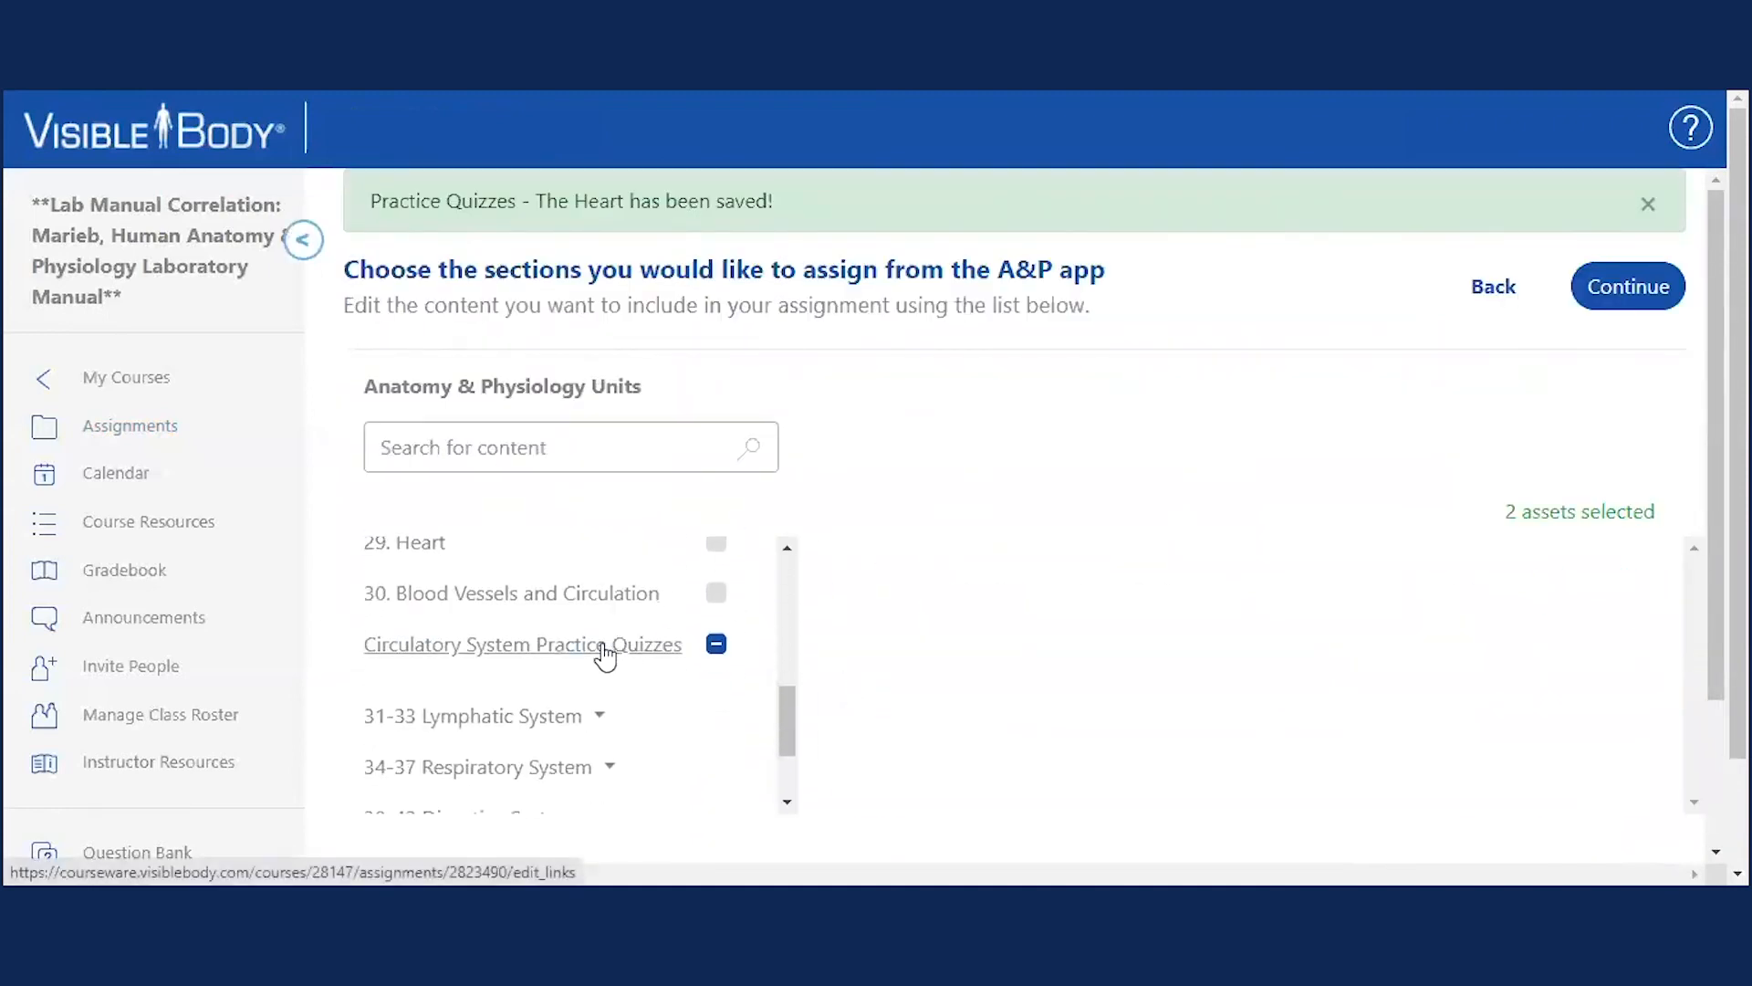
left_click(605, 646)
scroll(1127, 602, "down", 3)
scroll(1129, 616, "up", 3)
scroll(1129, 619, "down", 2)
left_click(1493, 290)
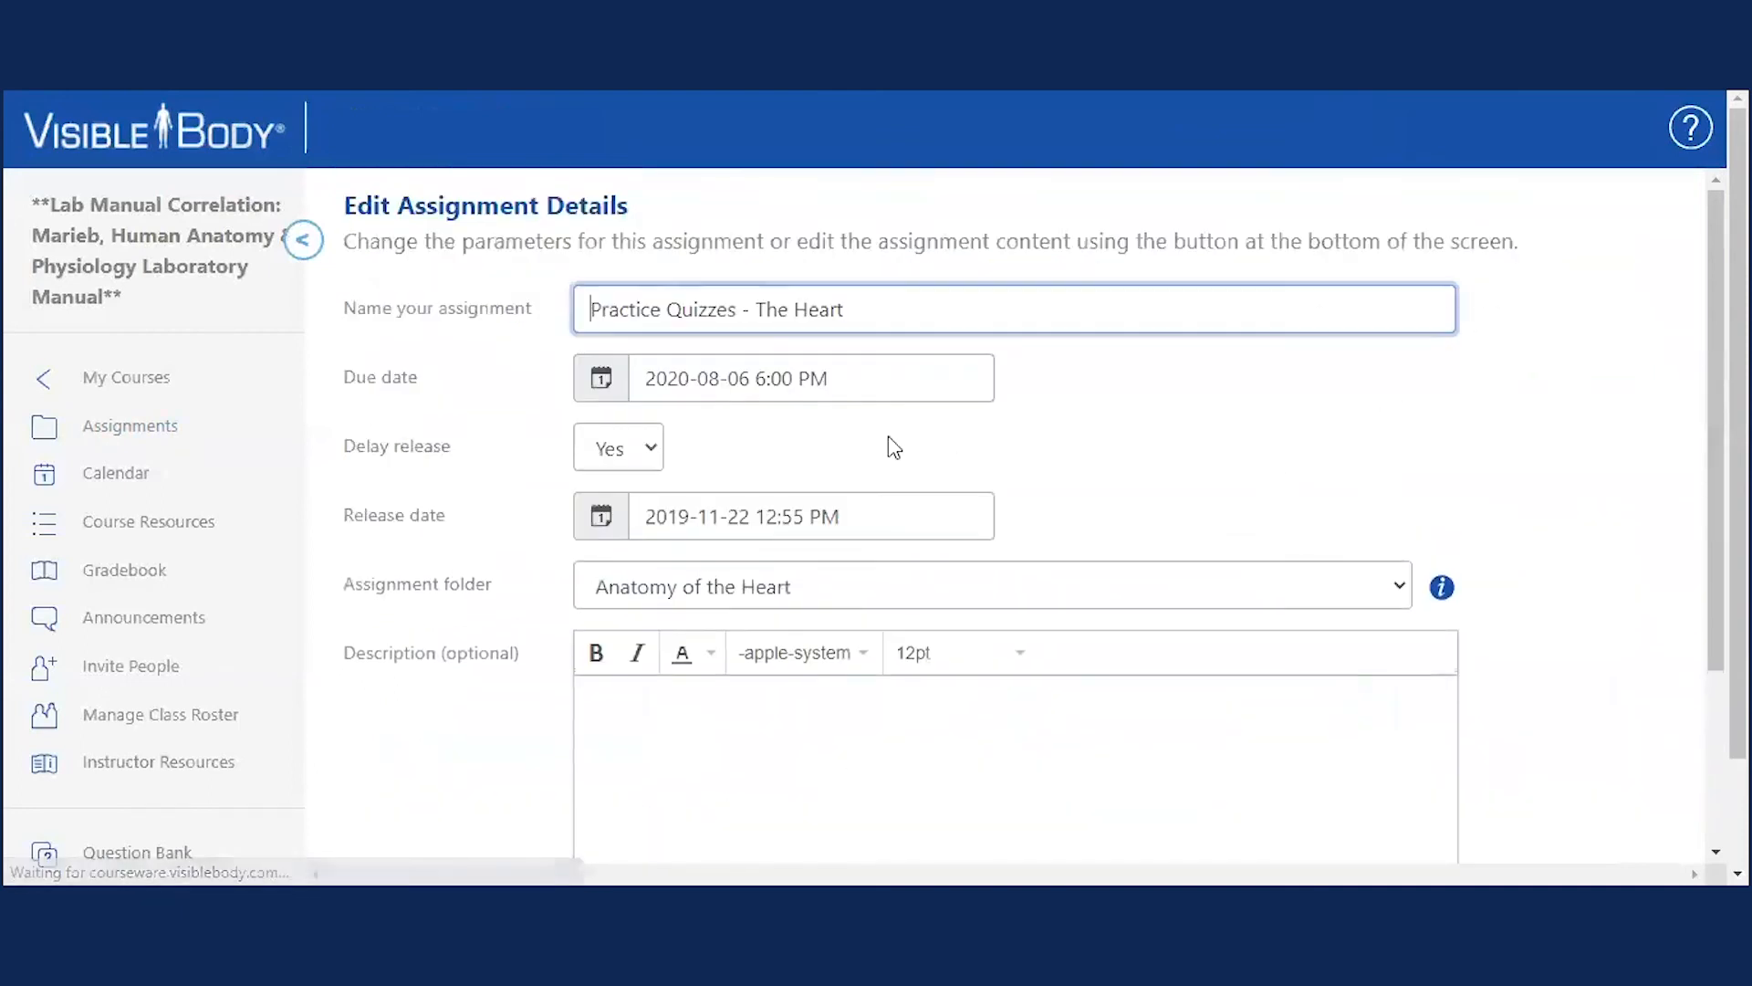
scroll(606, 417, "down", 3)
left_click(571, 676)
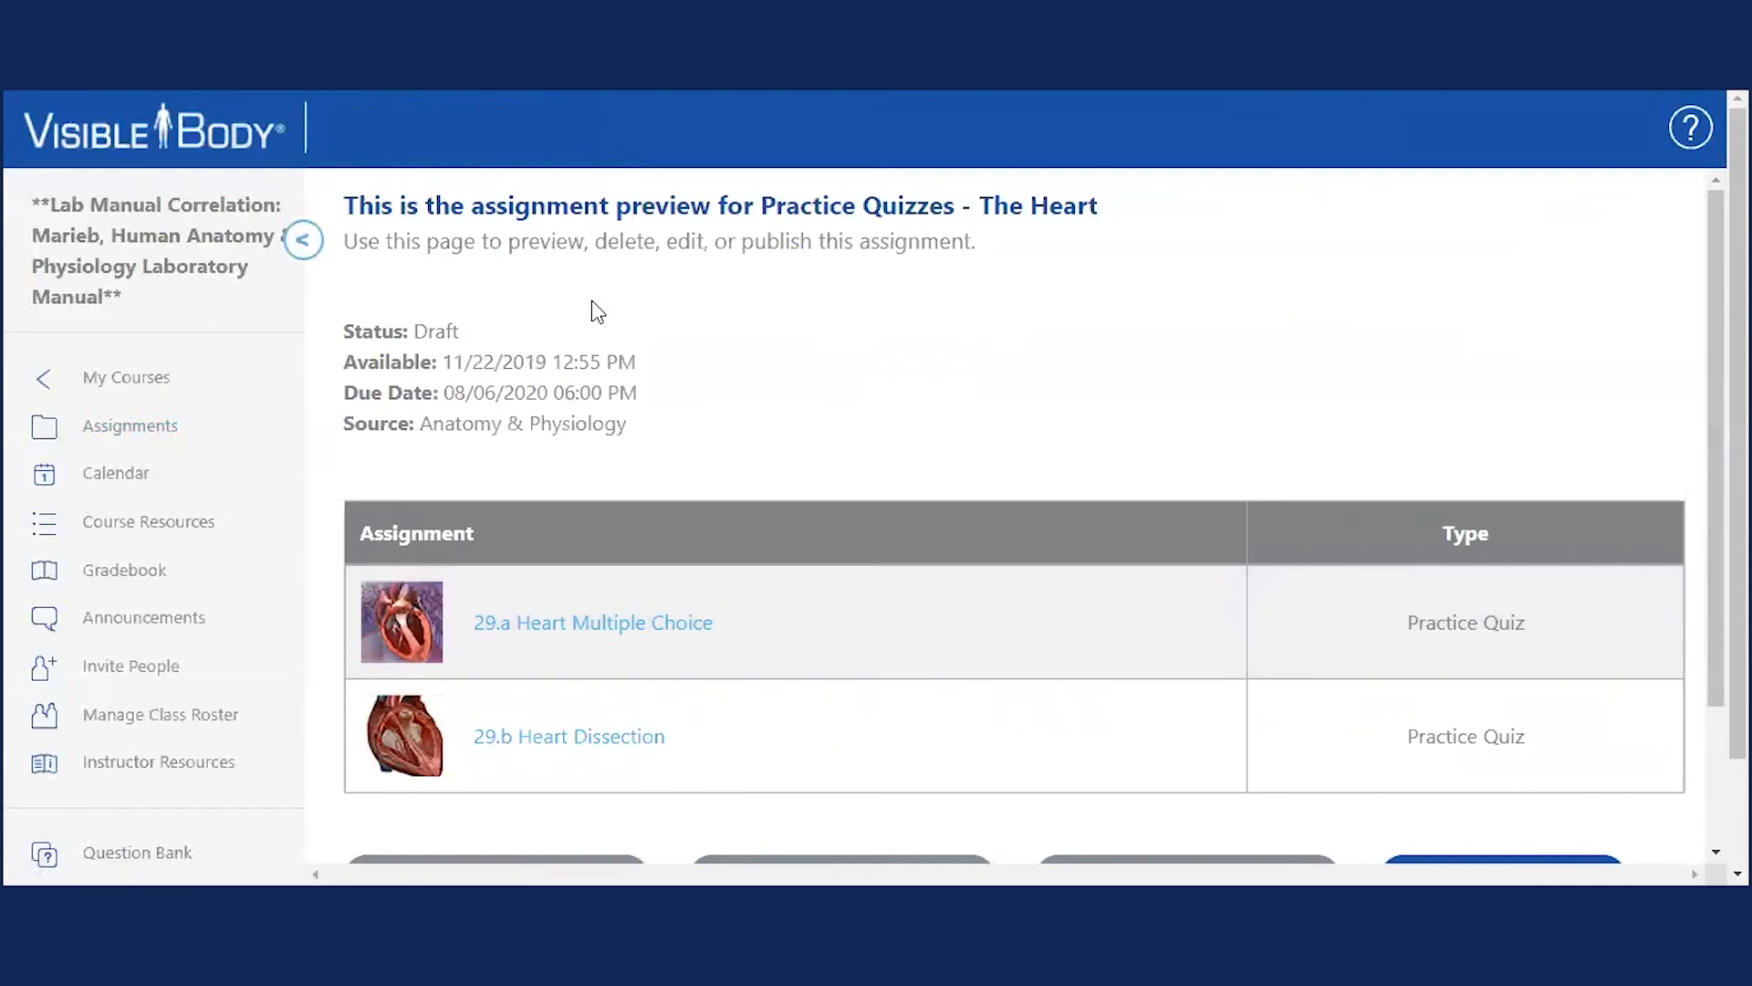
Highlight the source line in the Practice Quizzes - The Heart preview and return to the assignments list.
left_click_drag(343, 423, 673, 434)
left_click(716, 396)
scroll(731, 347, "down", 2)
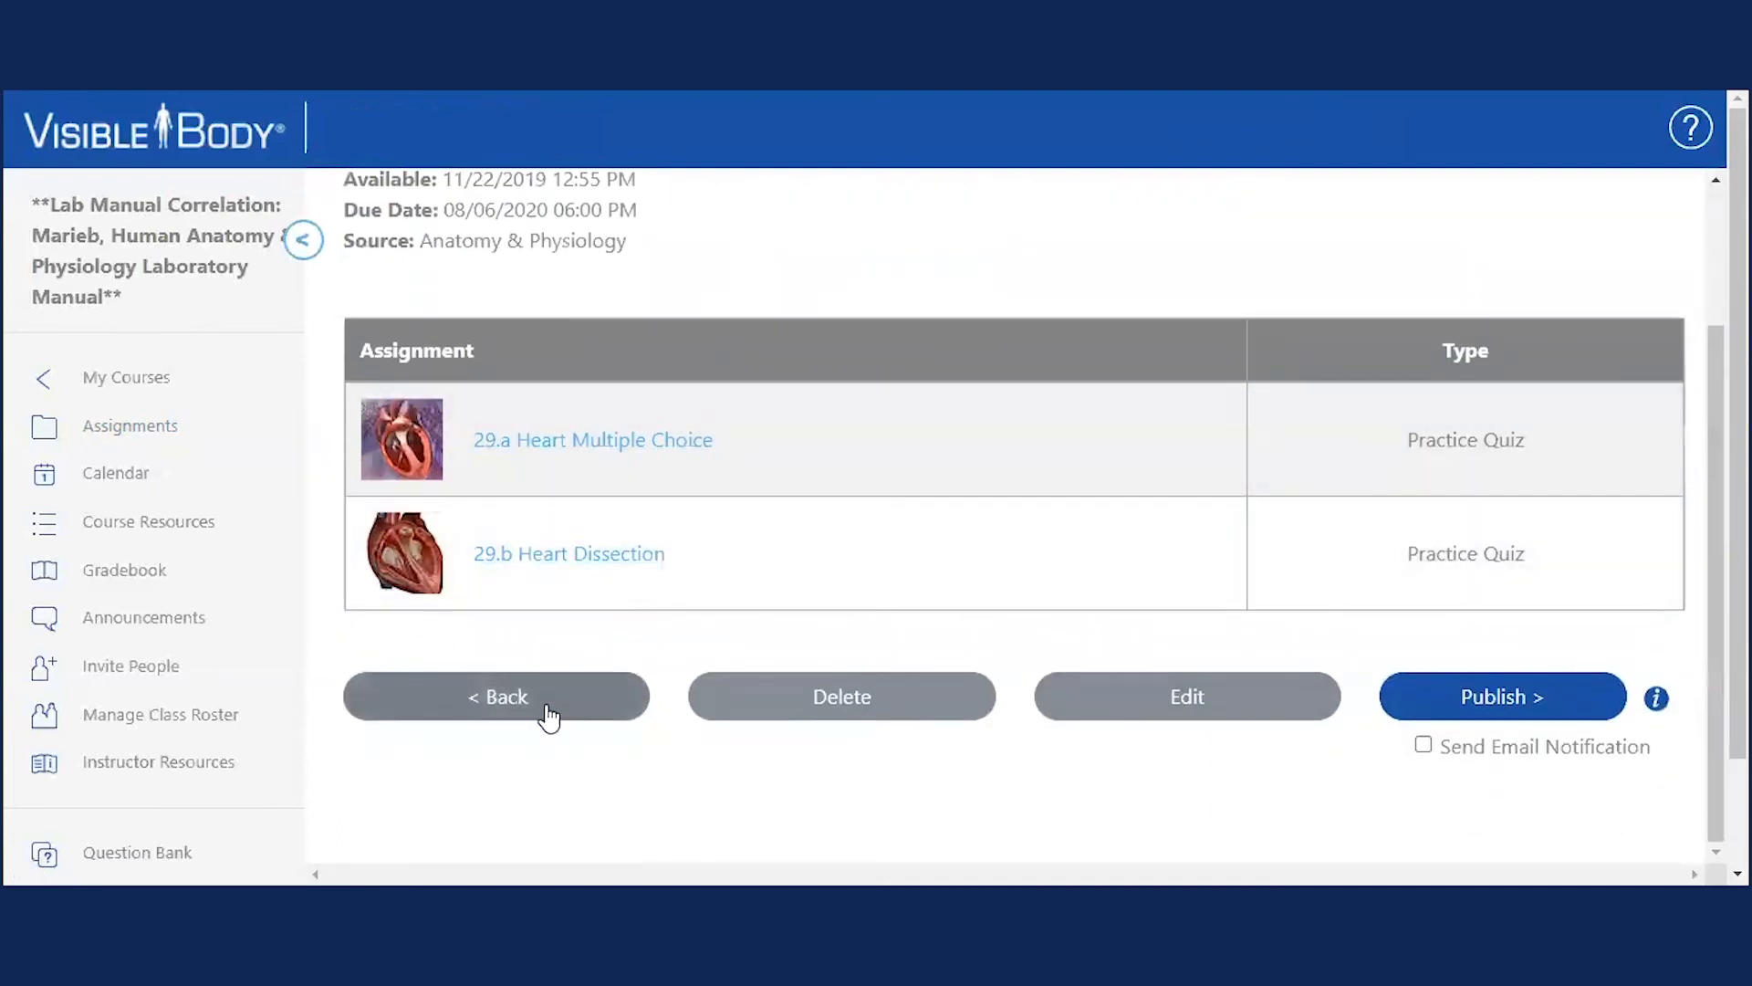
left_click(550, 716)
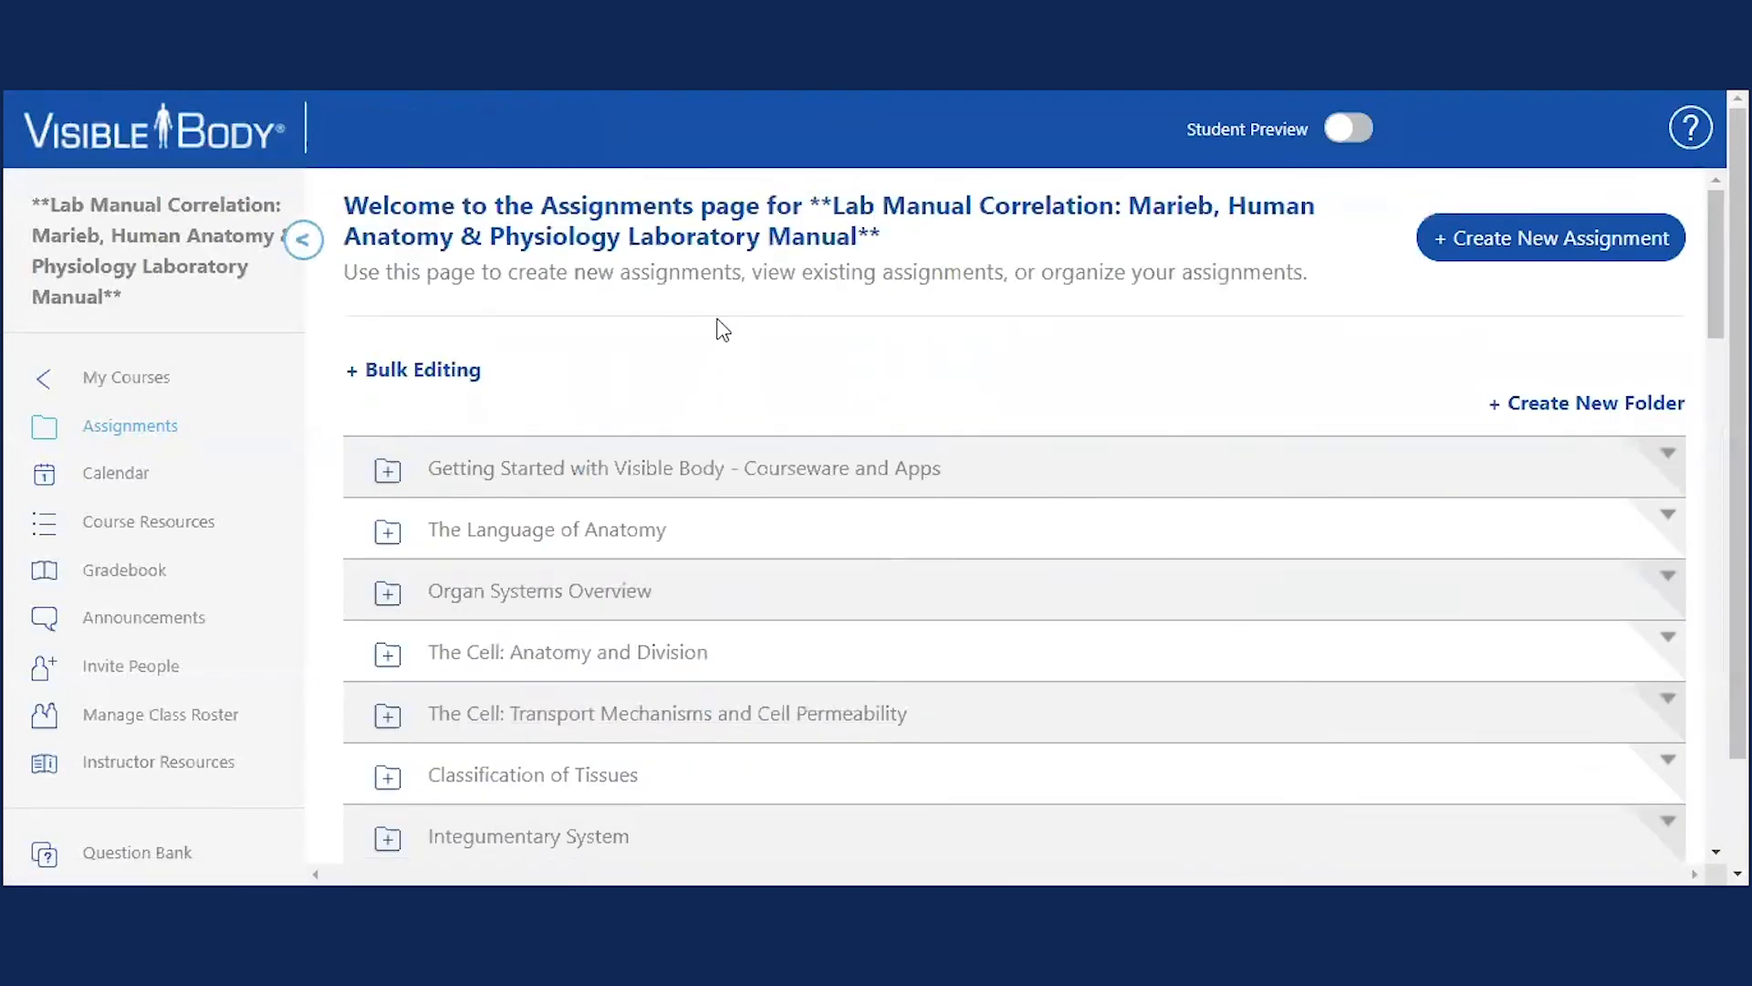
Open Graded Quizzes - The Heart from the Anatomy of the Heart folder and look at its included quizzes.
scroll(723, 329, "down", 8)
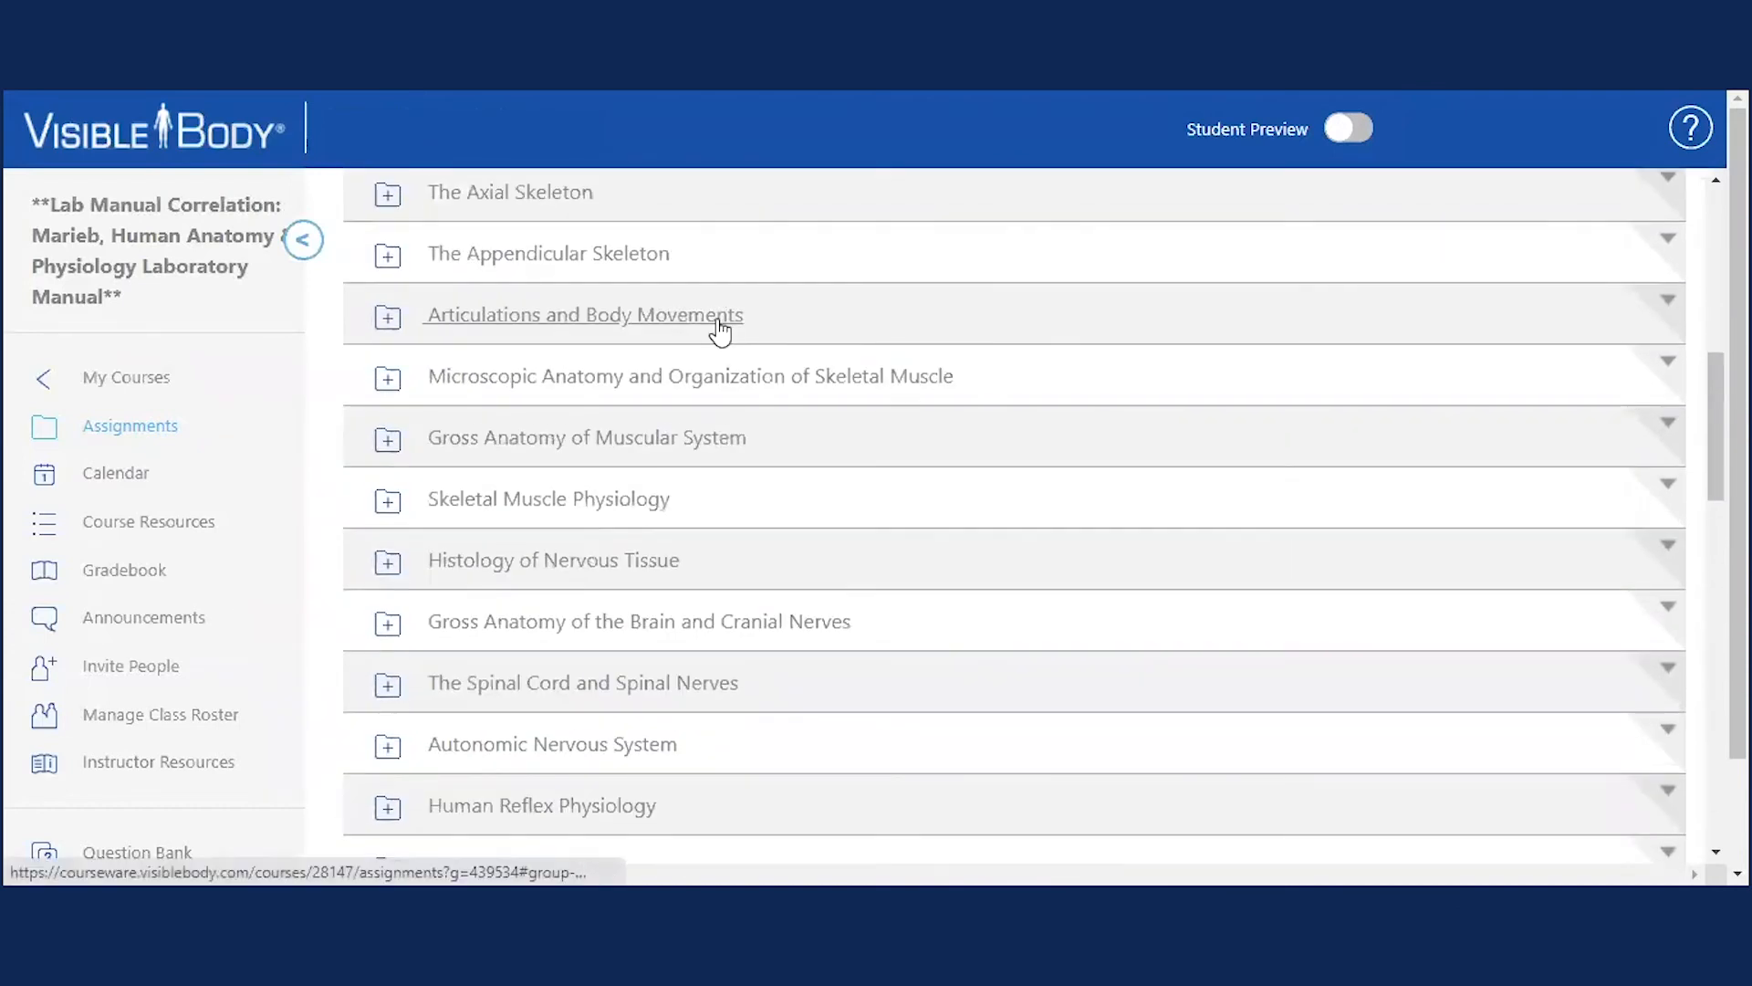
scroll(721, 328, "down", 6)
scroll(721, 330, "down", 4)
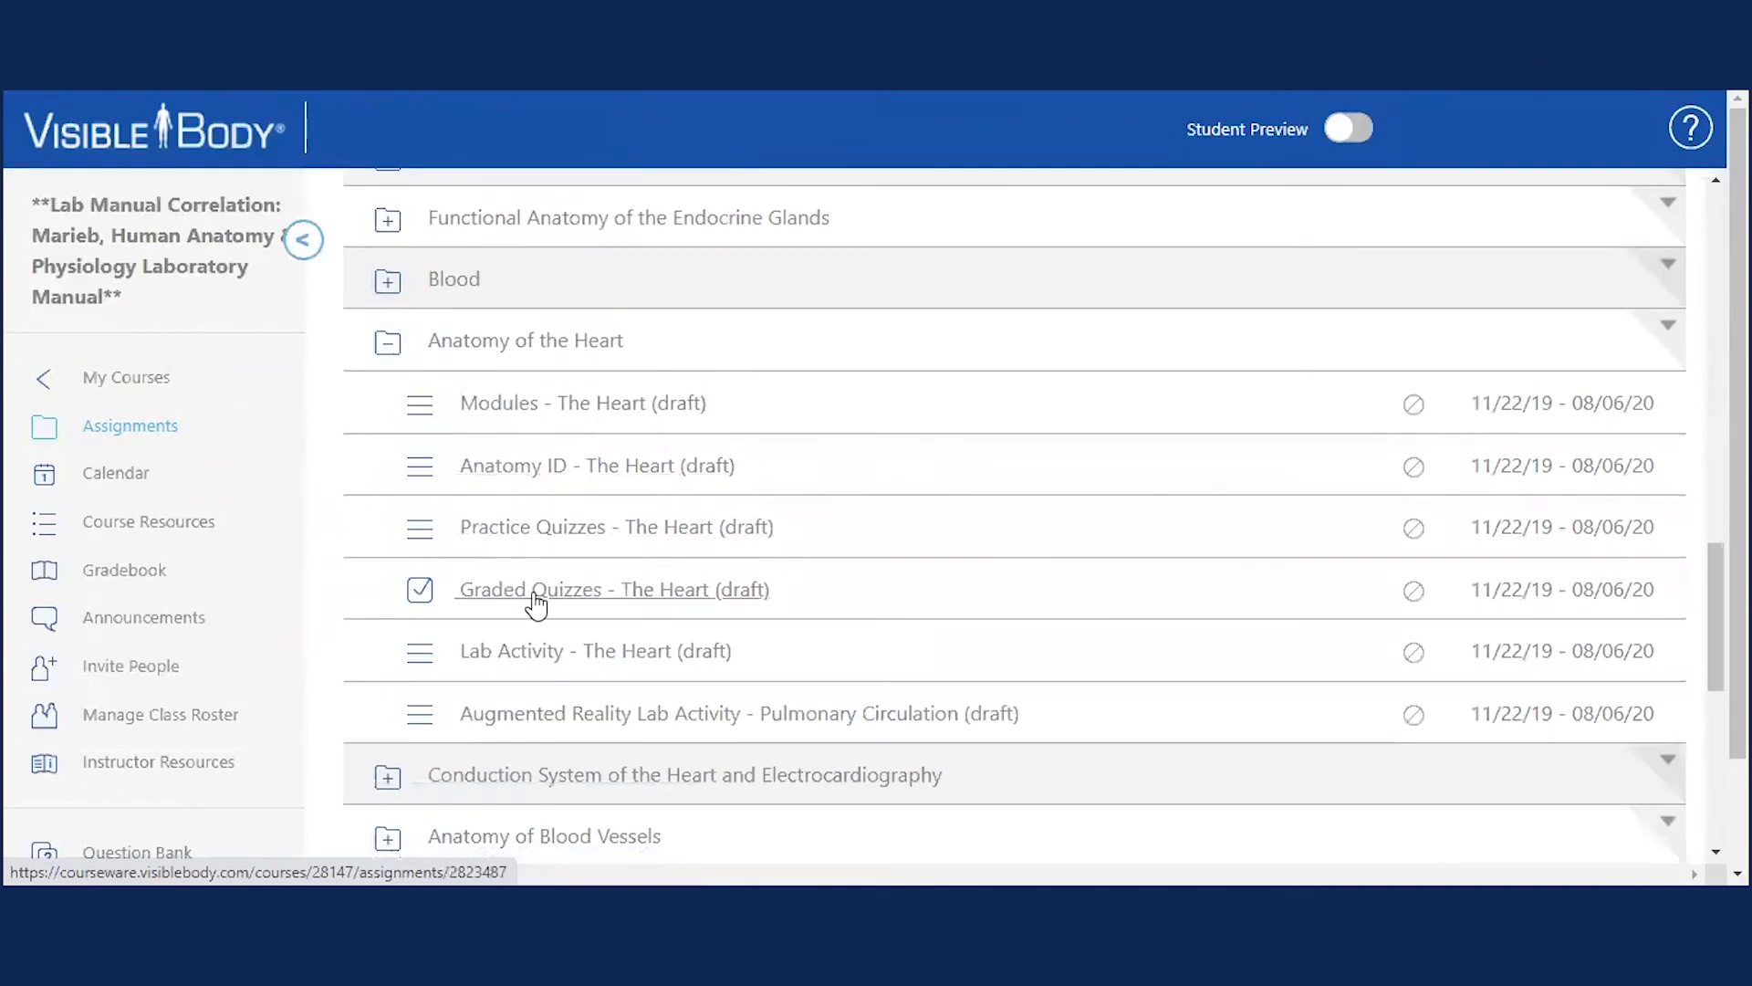
left_click(538, 595)
scroll(535, 579, "down", 3)
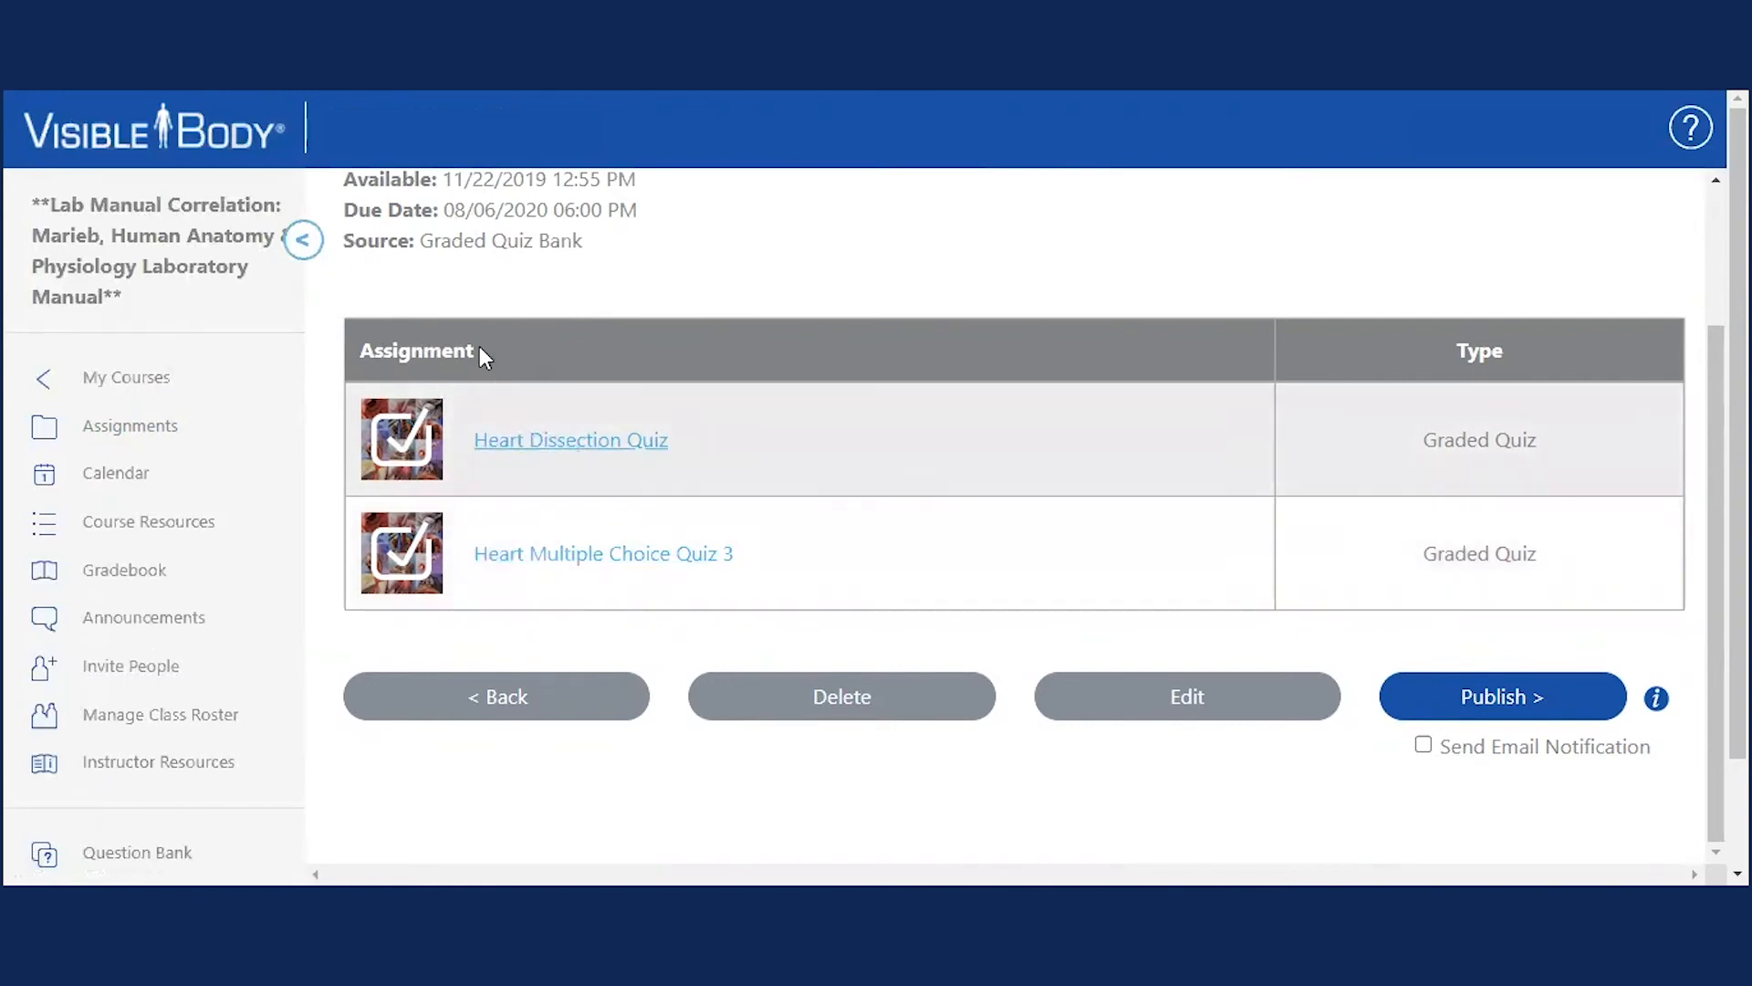
Return from the Graded Quizzes - The Heart preview to the assignments list and look through the course folders.
left_click_drag(422, 347, 524, 354)
left_click(522, 349)
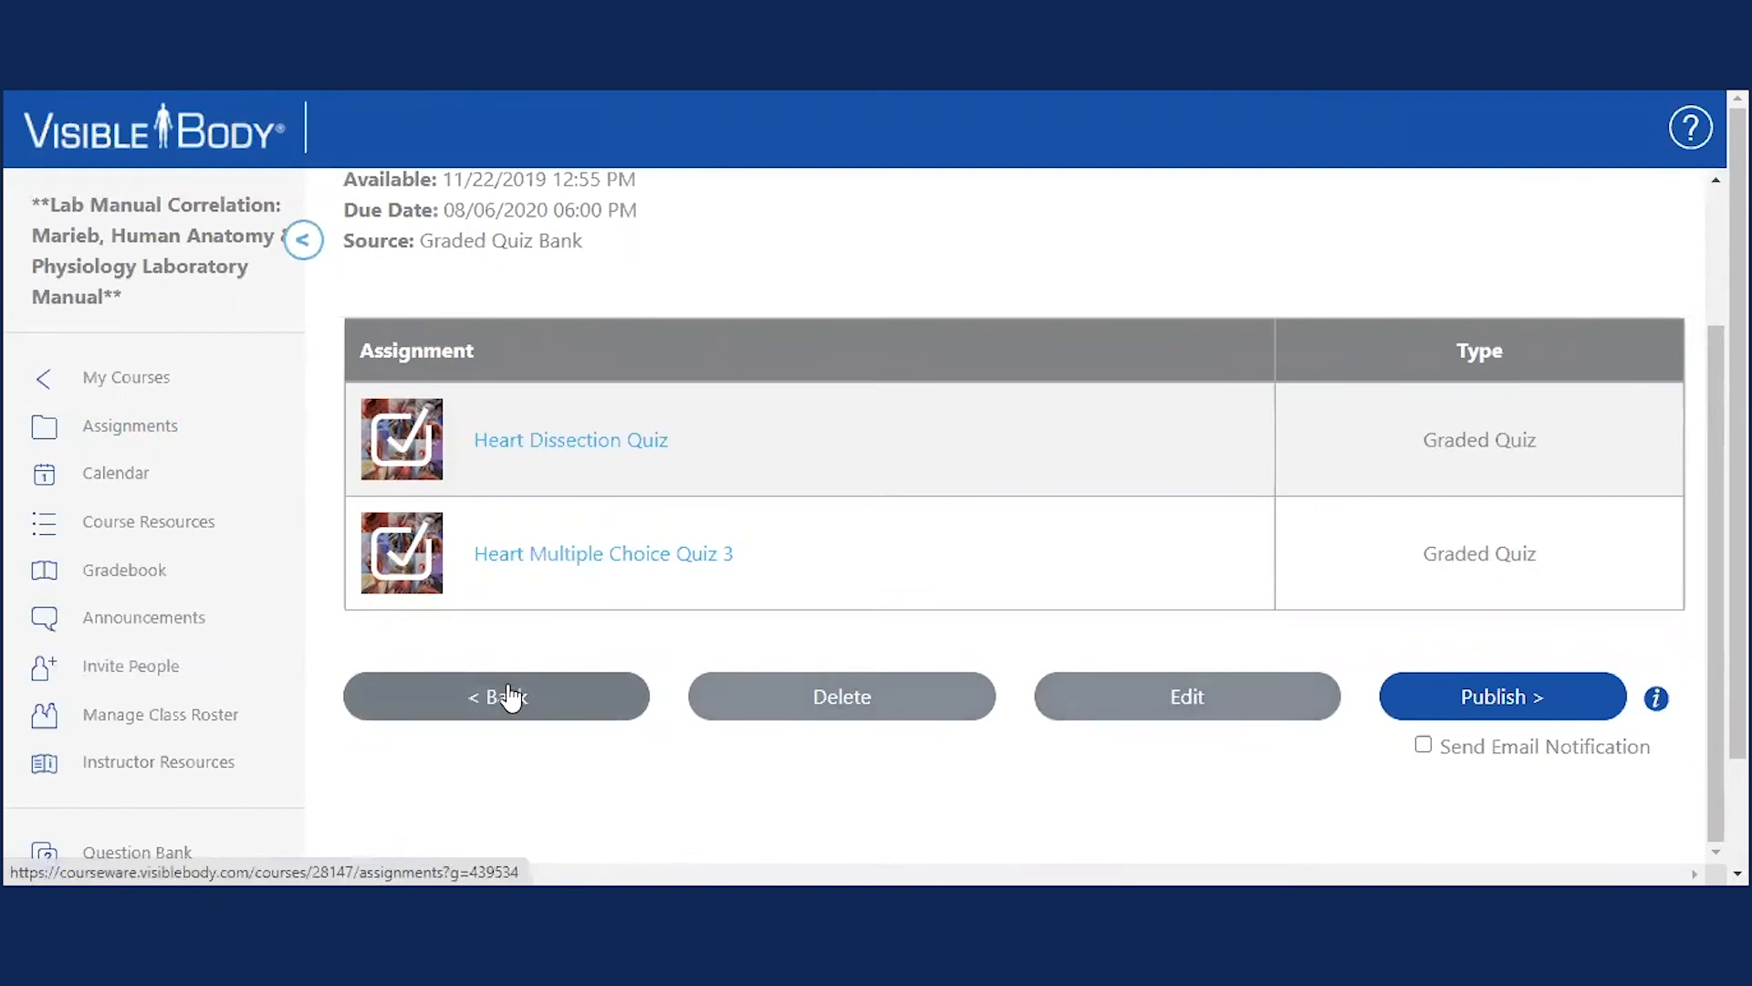
left_click(469, 696)
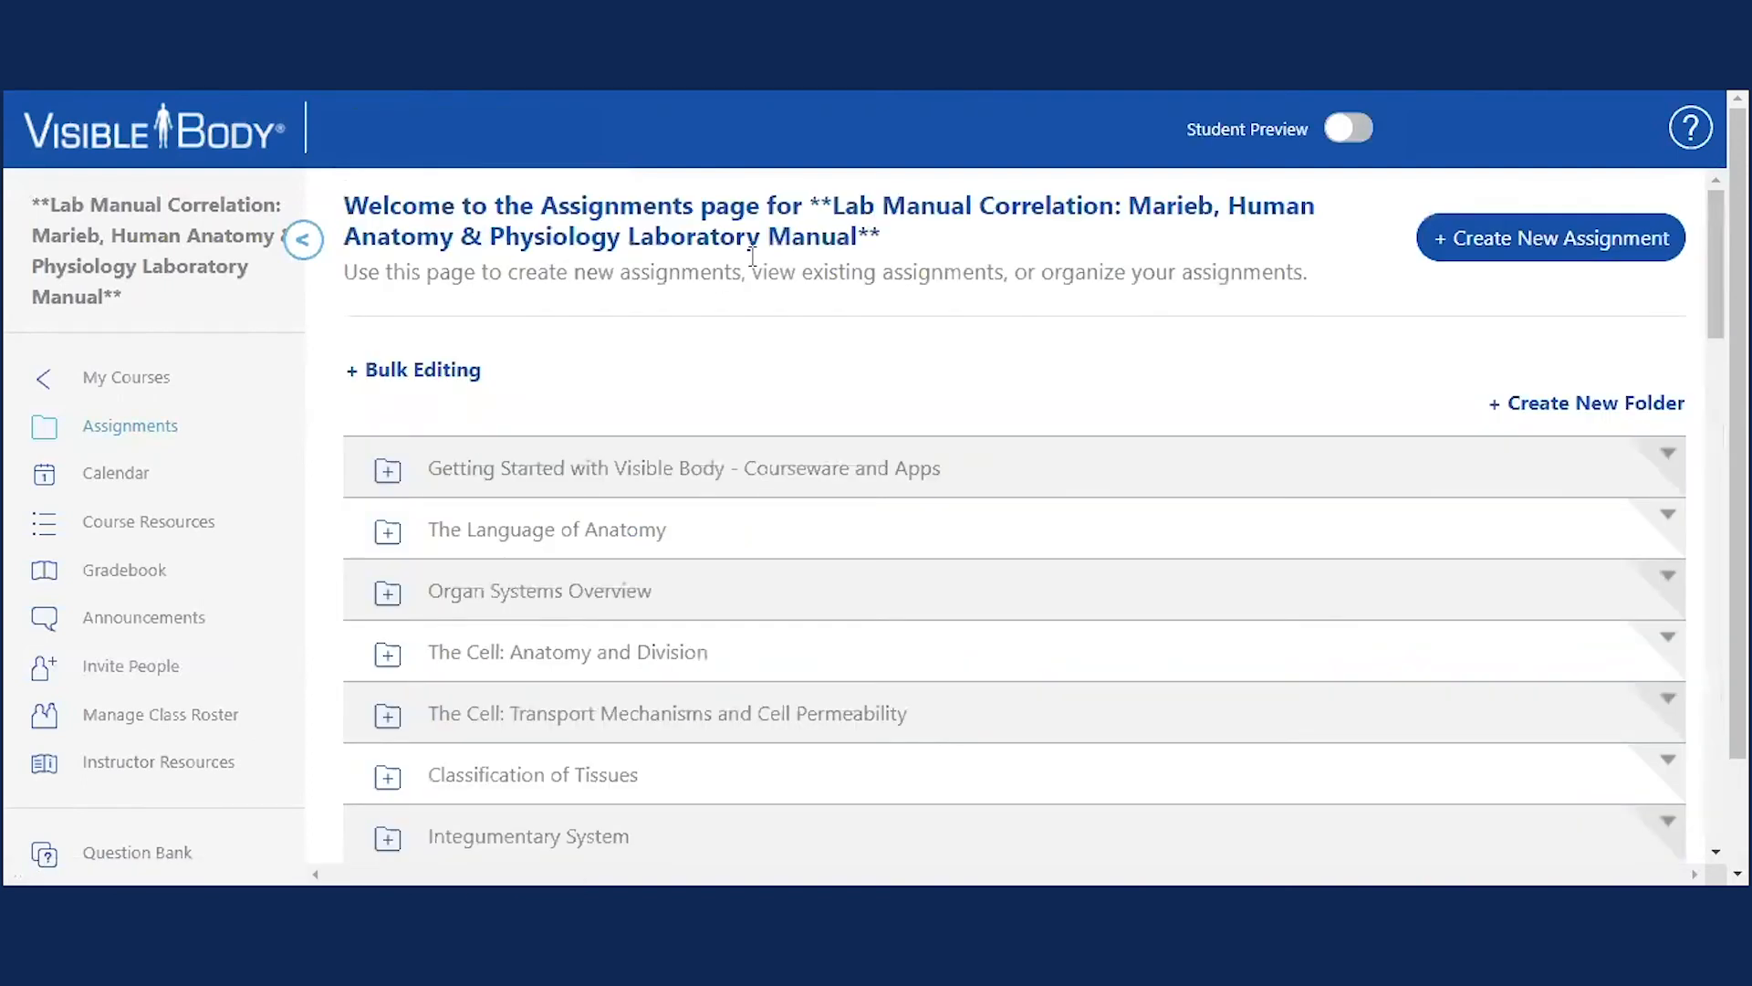
scroll(751, 493, "down", 6)
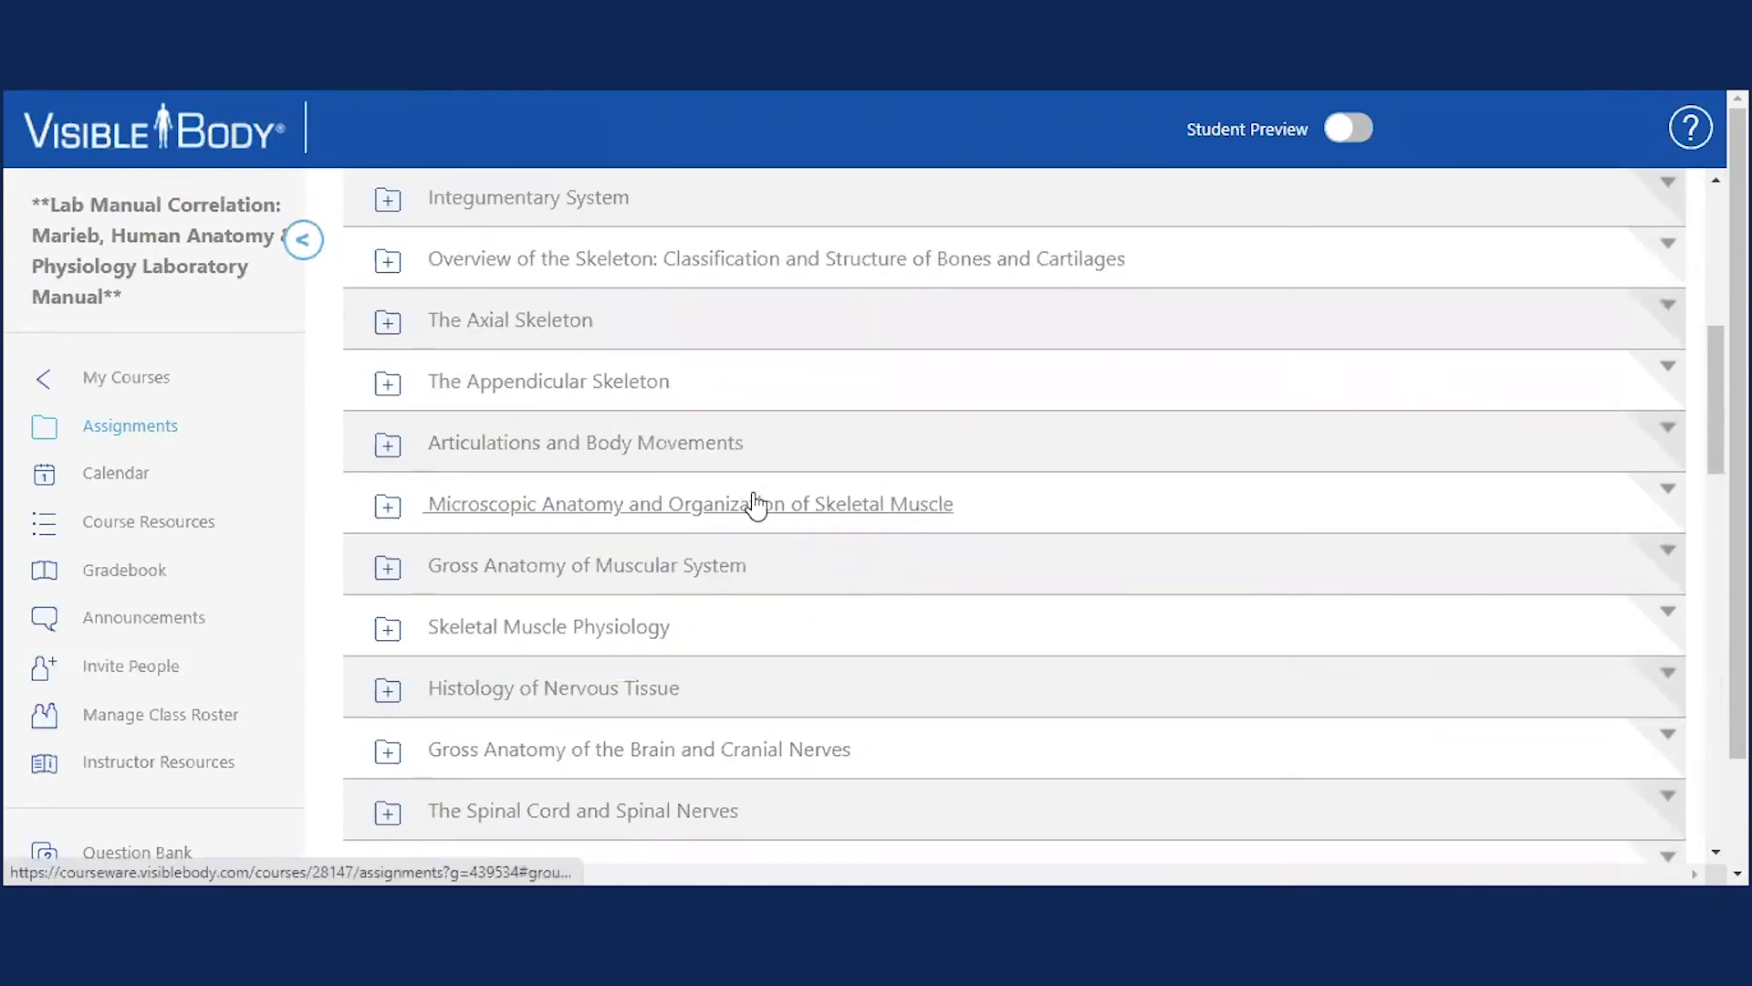
middle_click(690, 704)
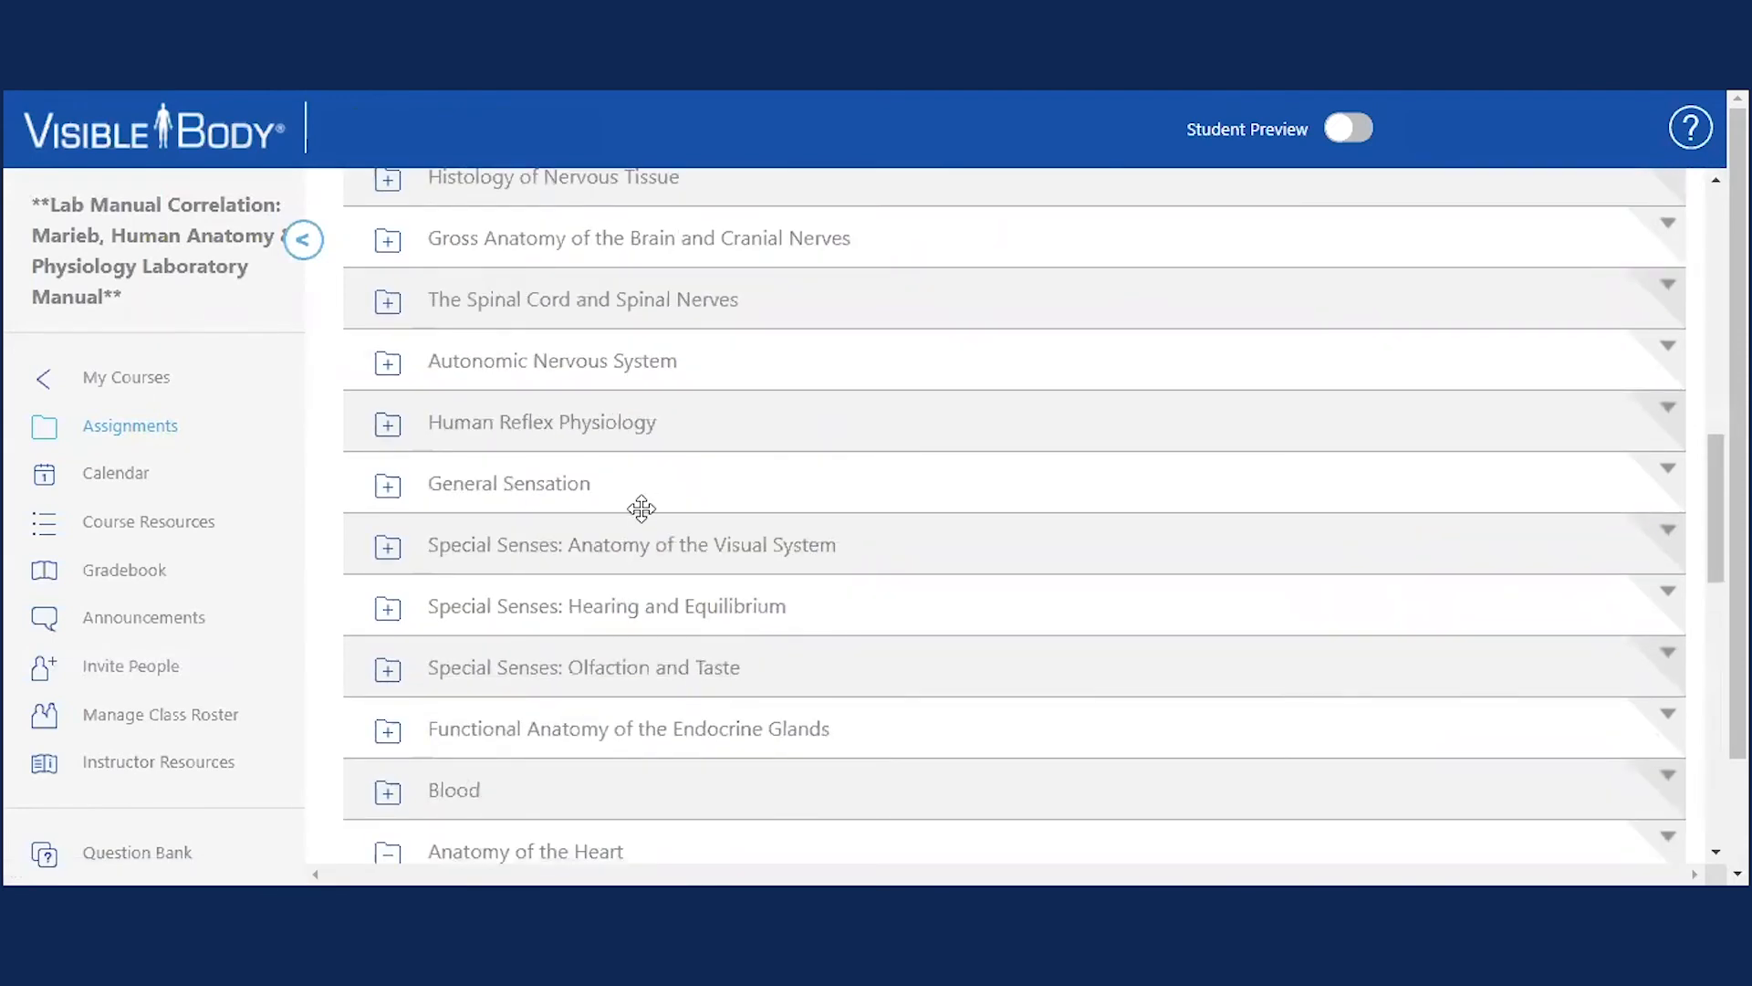
scroll(724, 542, "up", 12)
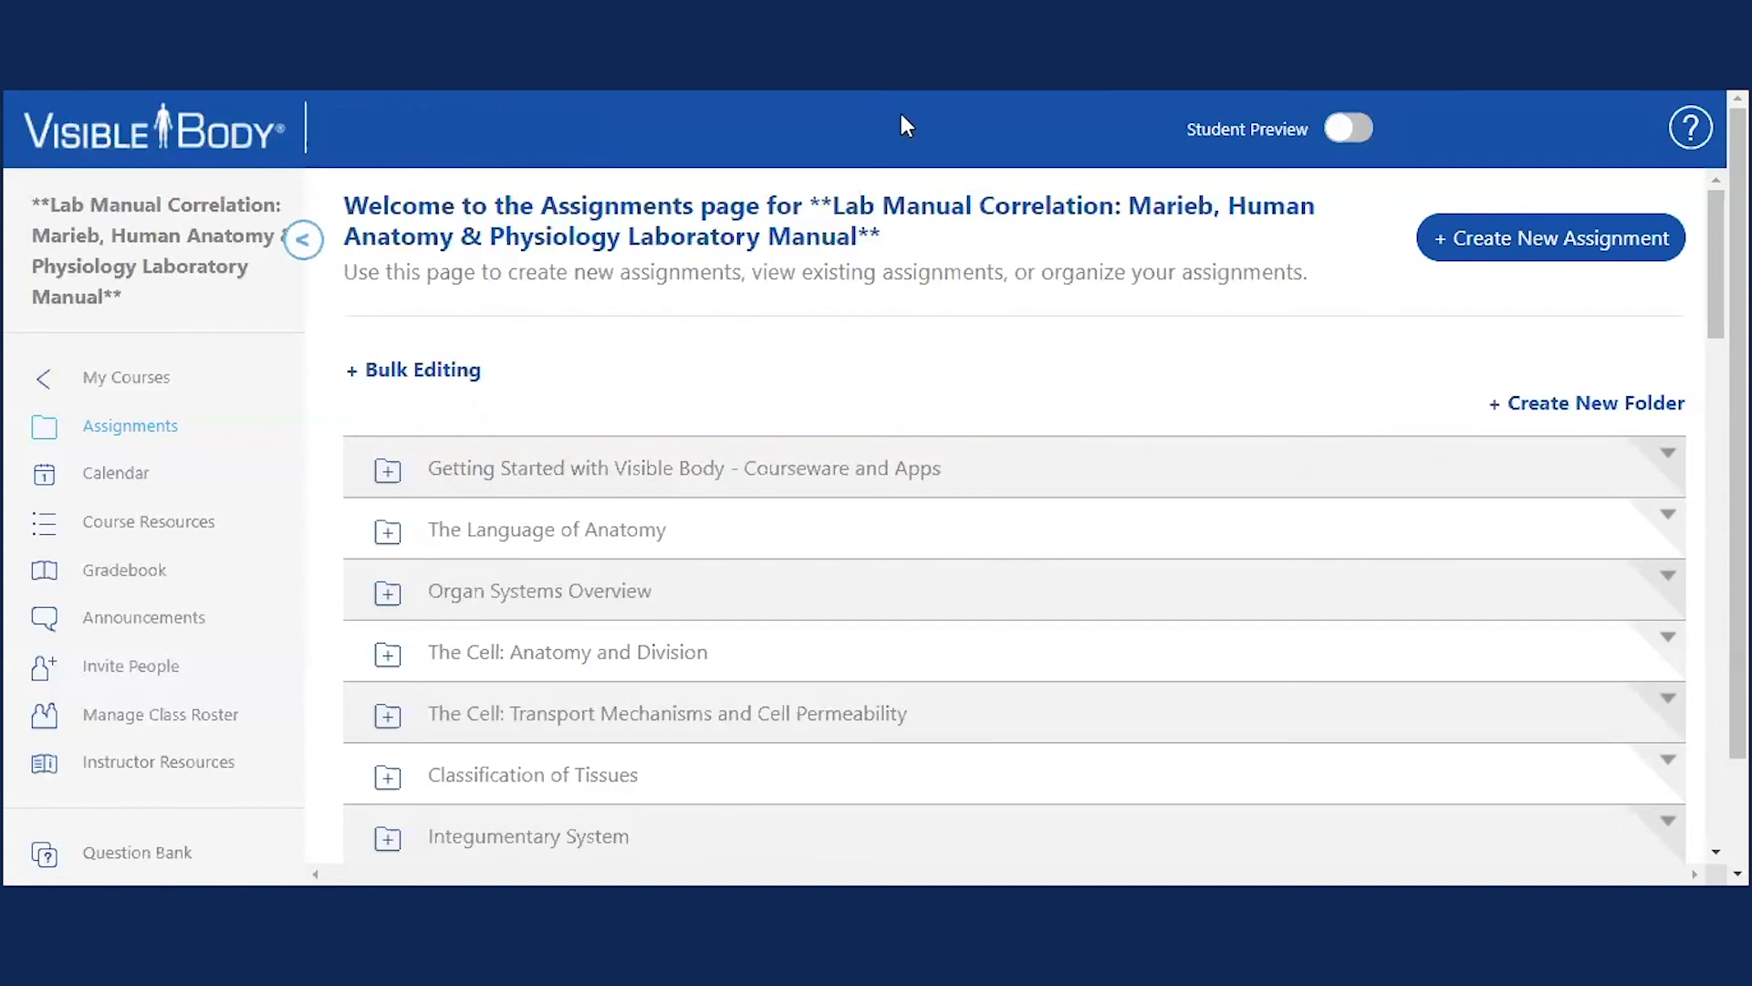
scroll(723, 413, "down", 1)
scroll(724, 413, "up", 1)
Start a new assignment and examine the available Visible Body Content and My Own Content sources.
left_click(1528, 248)
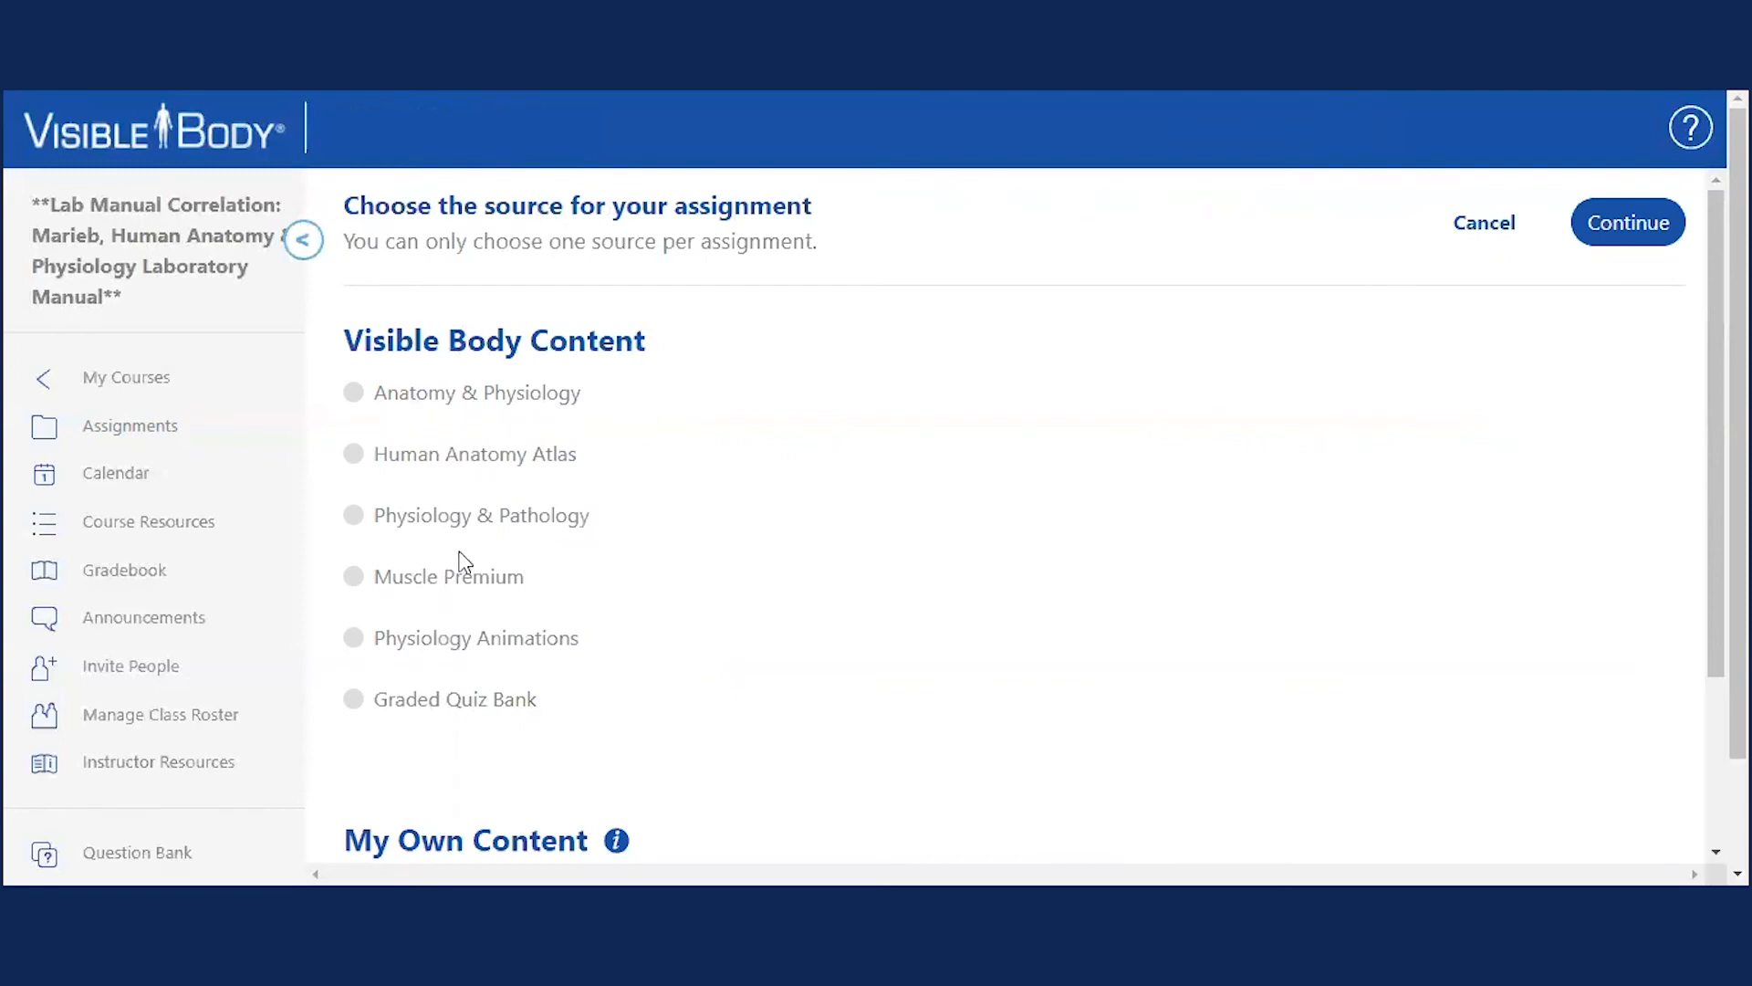
scroll(648, 514, "down", 3)
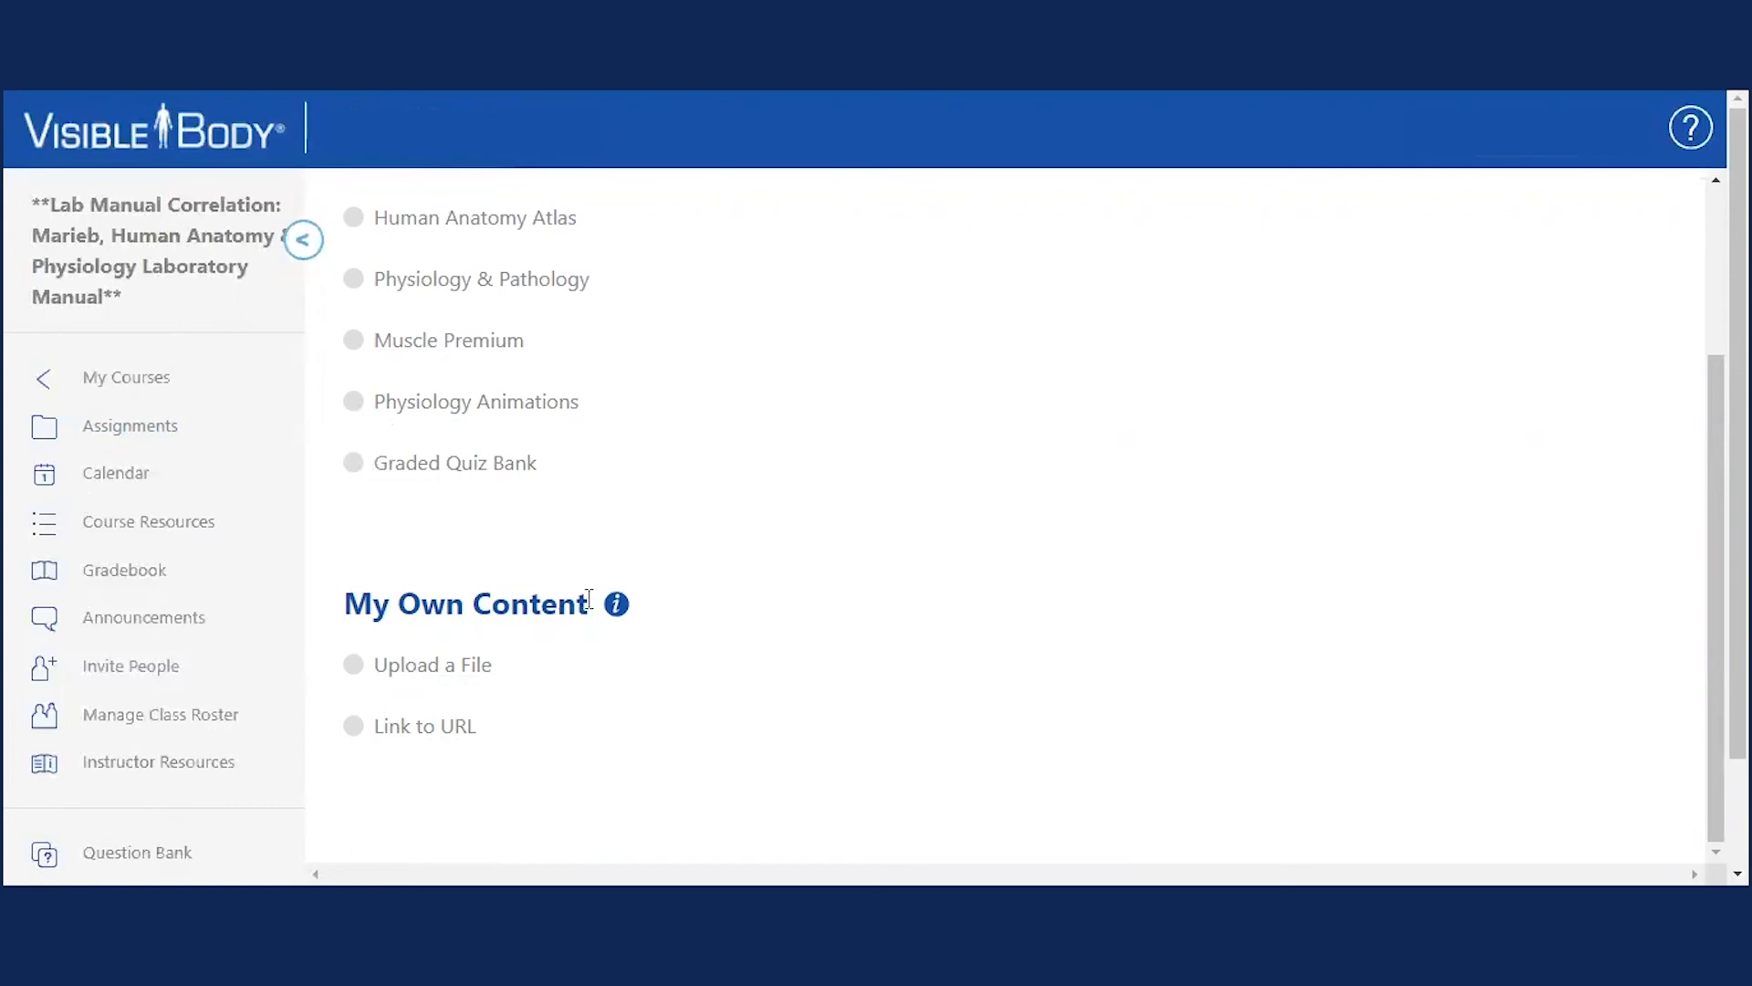
scroll(595, 610, "up", 1)
scroll(595, 610, "up", 1)
scroll(602, 630, "down", 2)
scroll(988, 378, "up", 1)
scroll(986, 379, "up", 2)
scroll(982, 379, "down", 2)
scroll(113, 685, "down", 2)
Open the Quiz Bank and filter the quizzes by the author Visible Body.
left_click(117, 776)
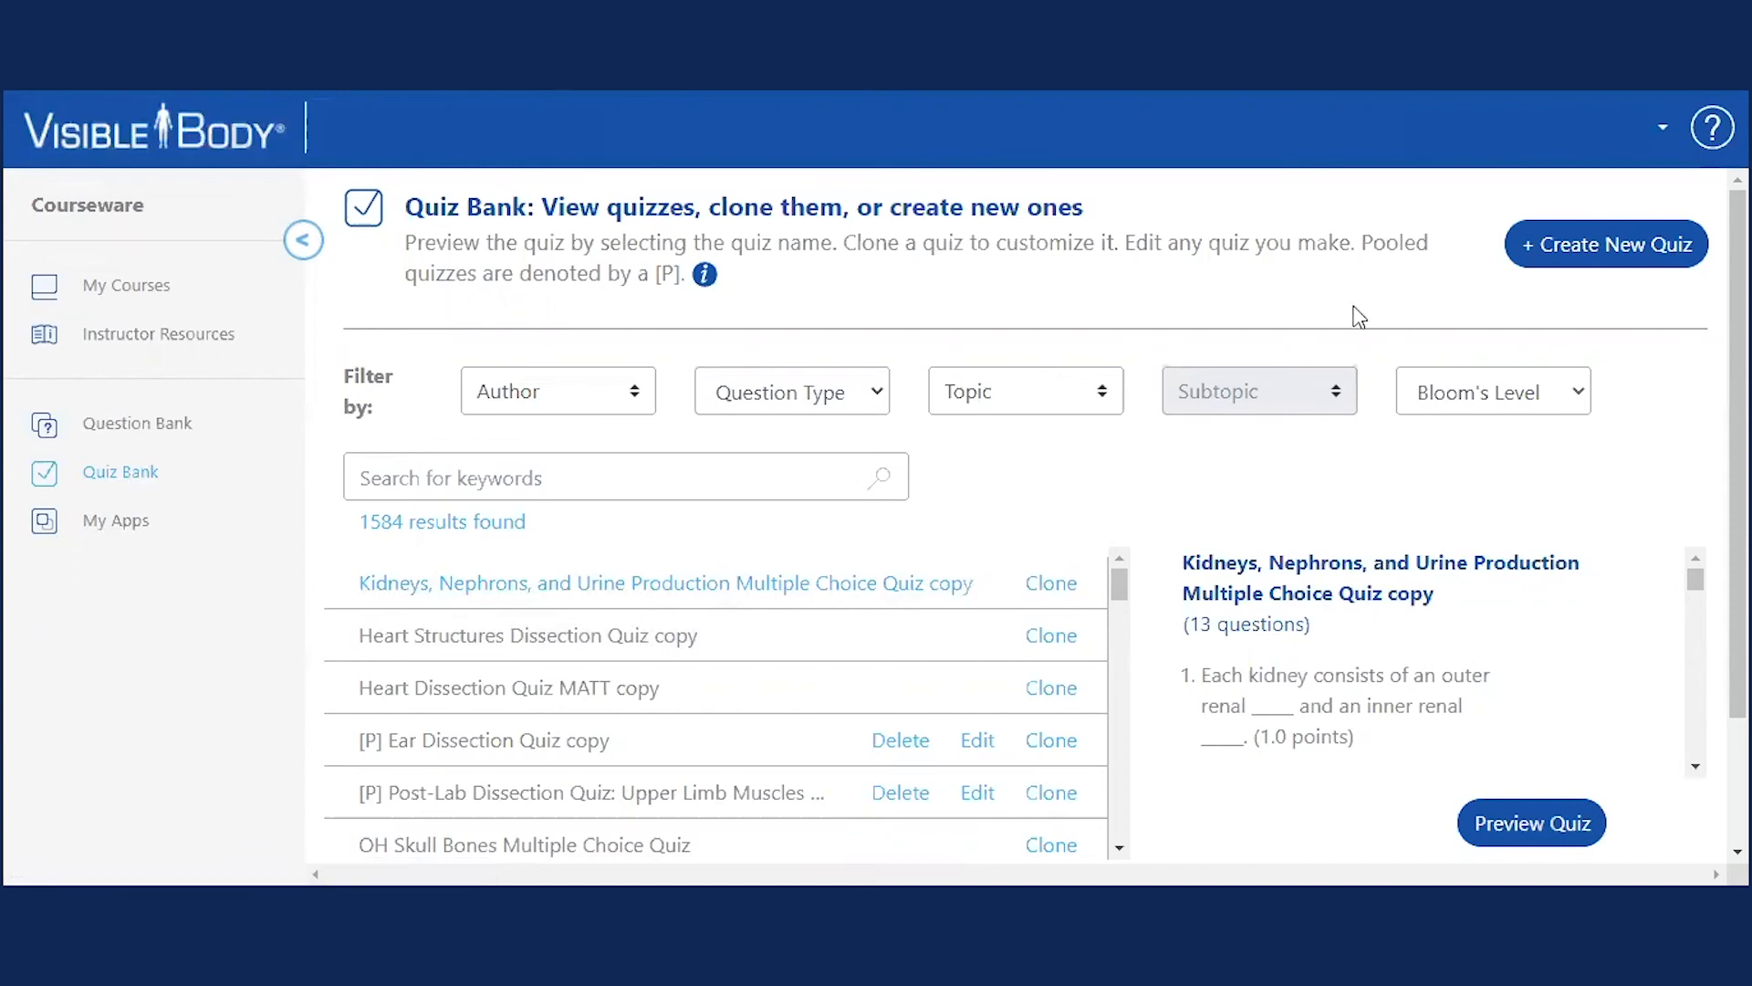
left_click(644, 386)
left_click(575, 210)
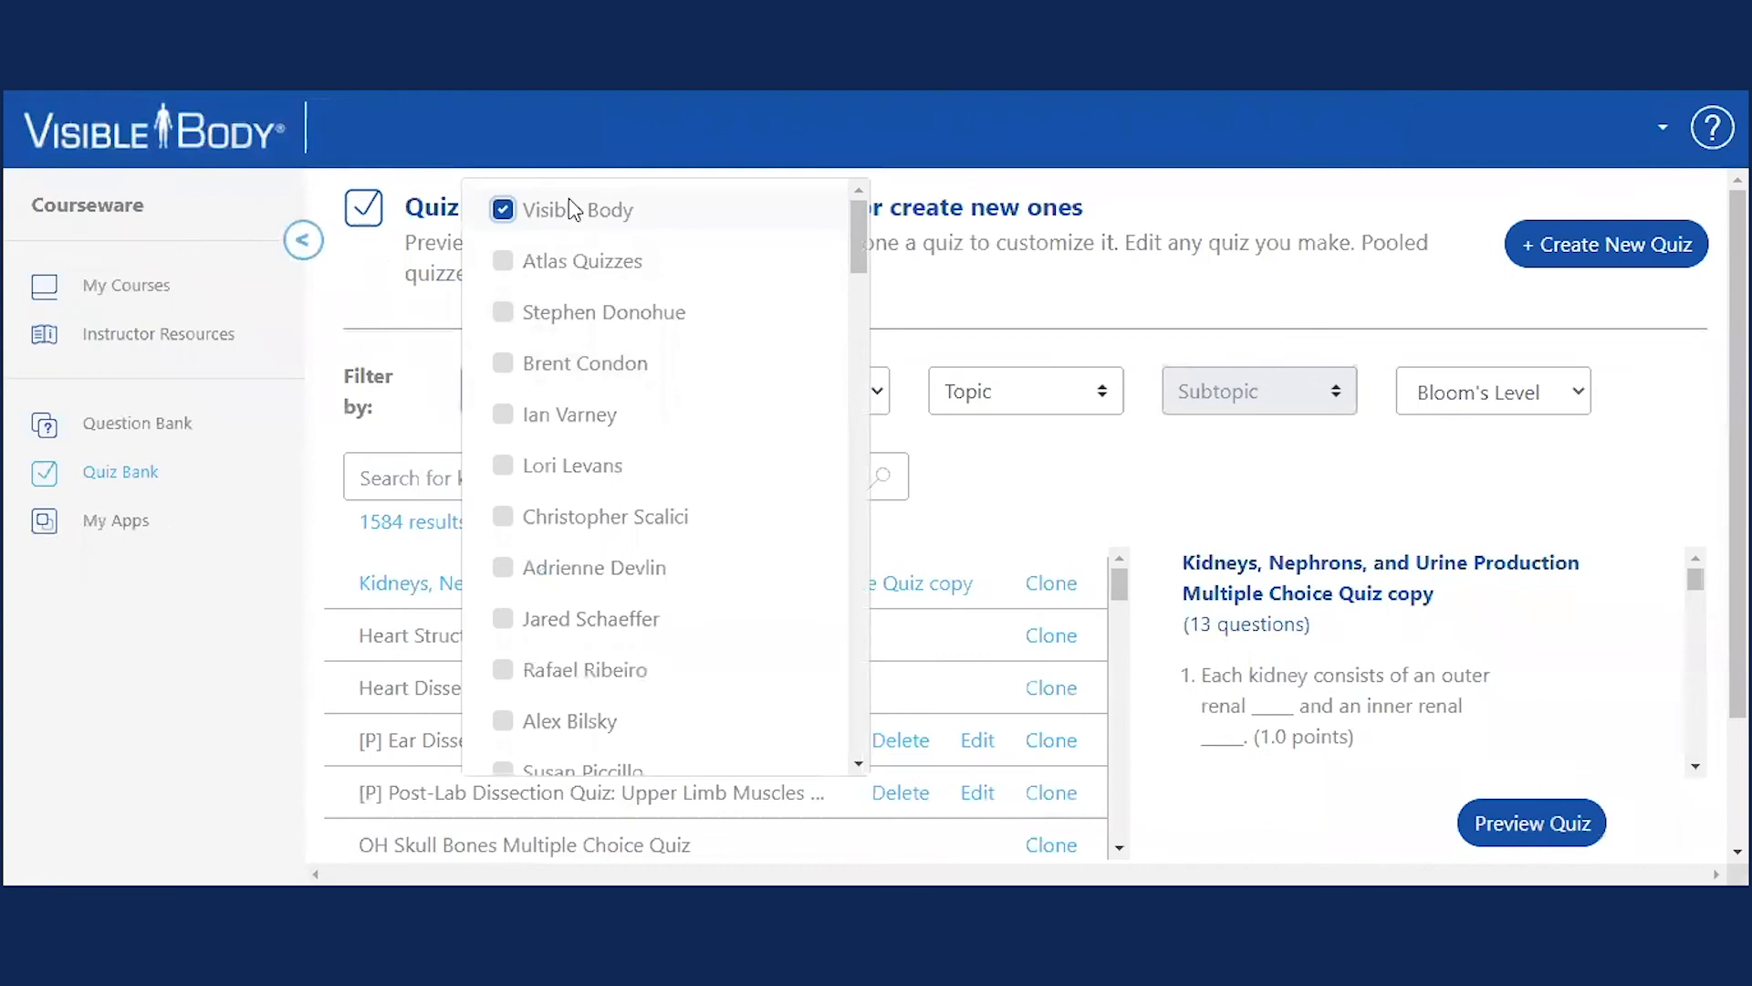
left_click(411, 407)
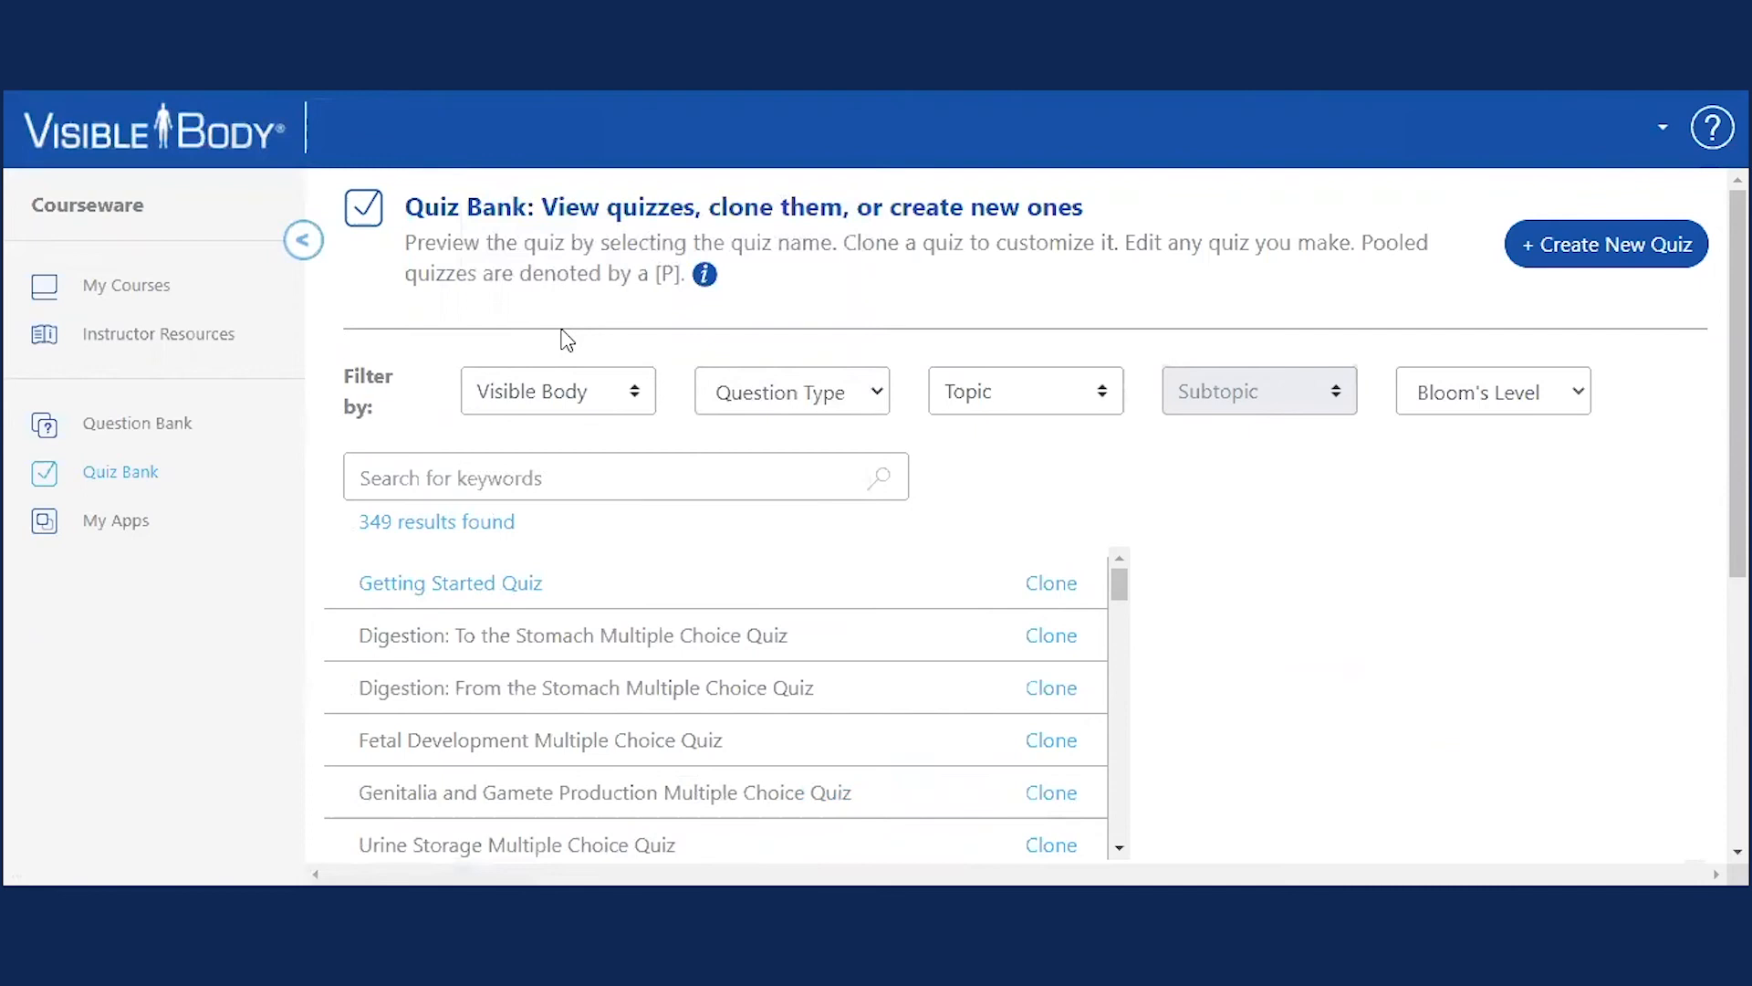
Filter the quizzes further by question type Dissection, topic Circulatory system and subtopic Heart.
left_click(830, 402)
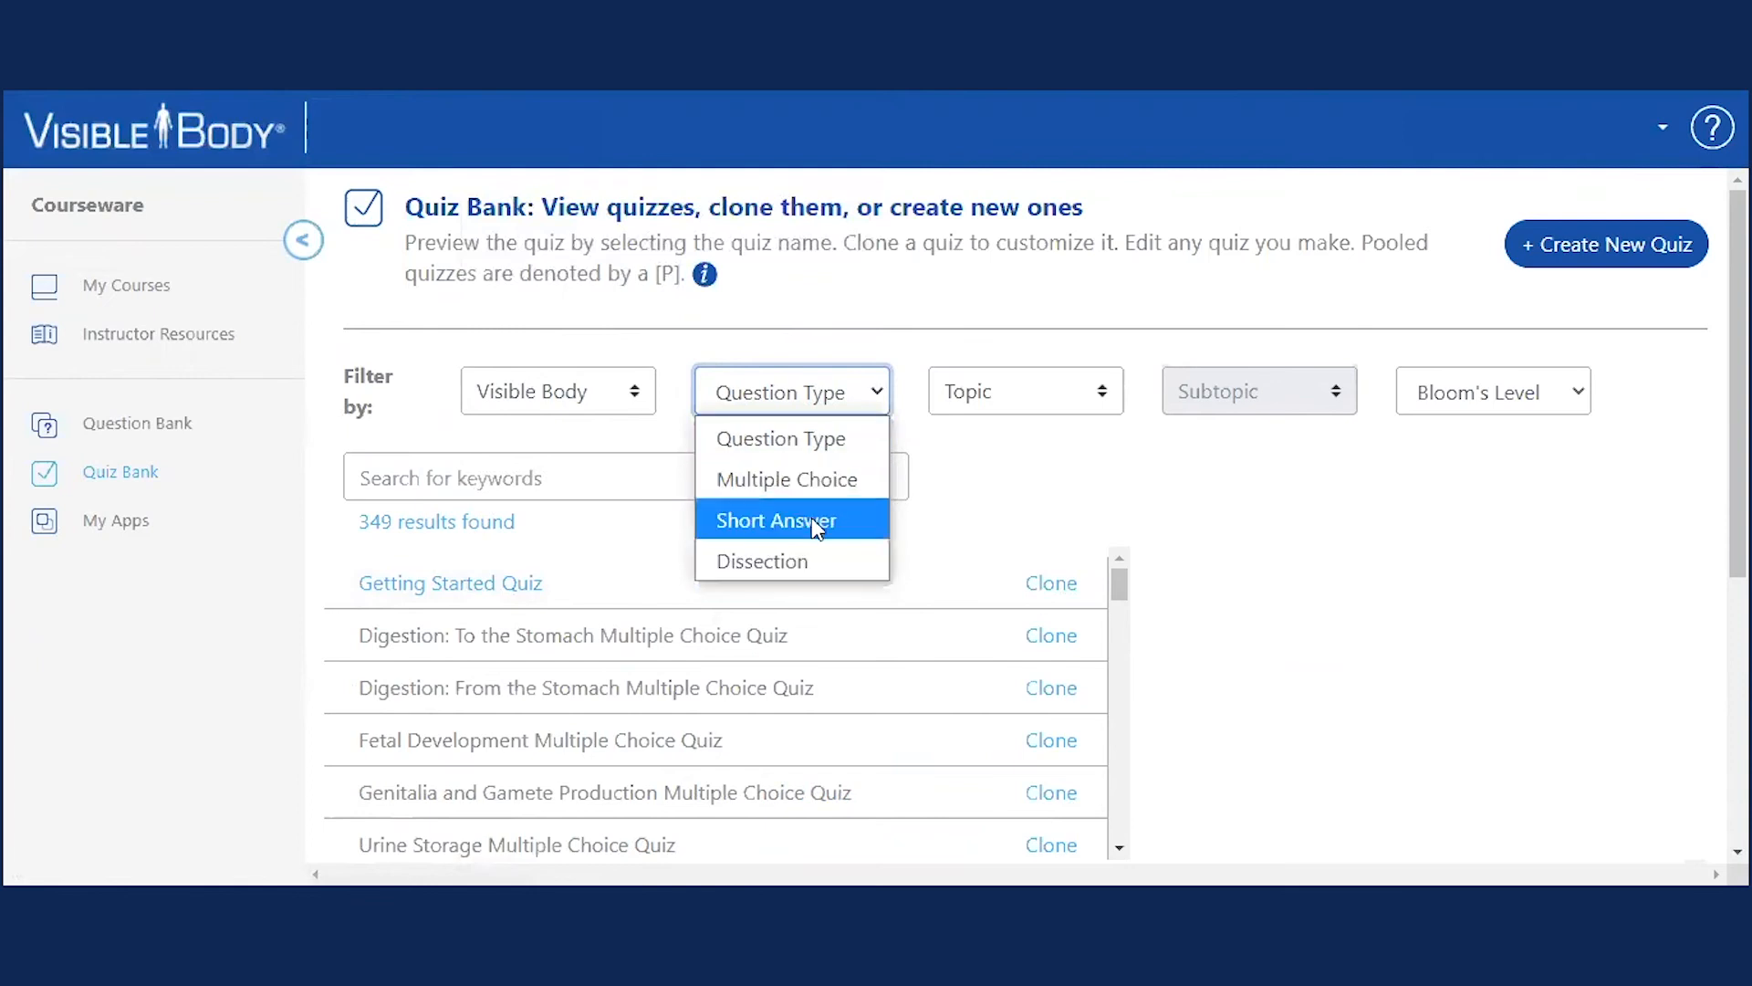
left_click(823, 558)
left_click(1004, 406)
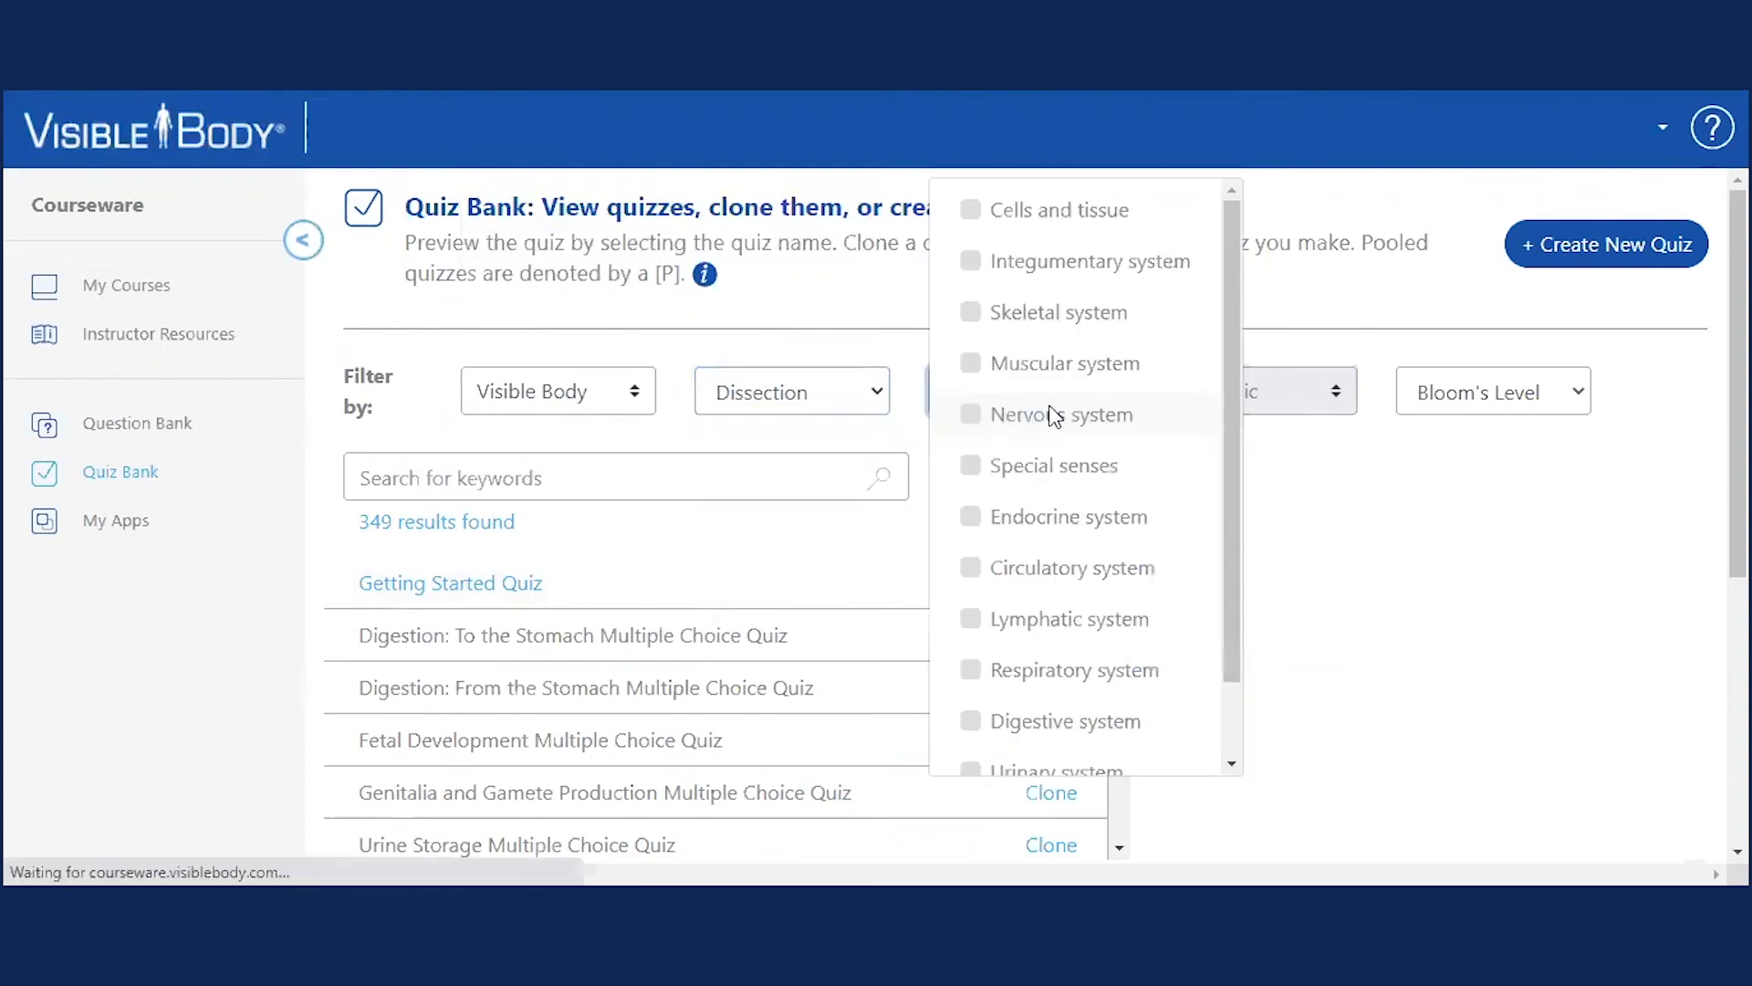
left_click(1116, 557)
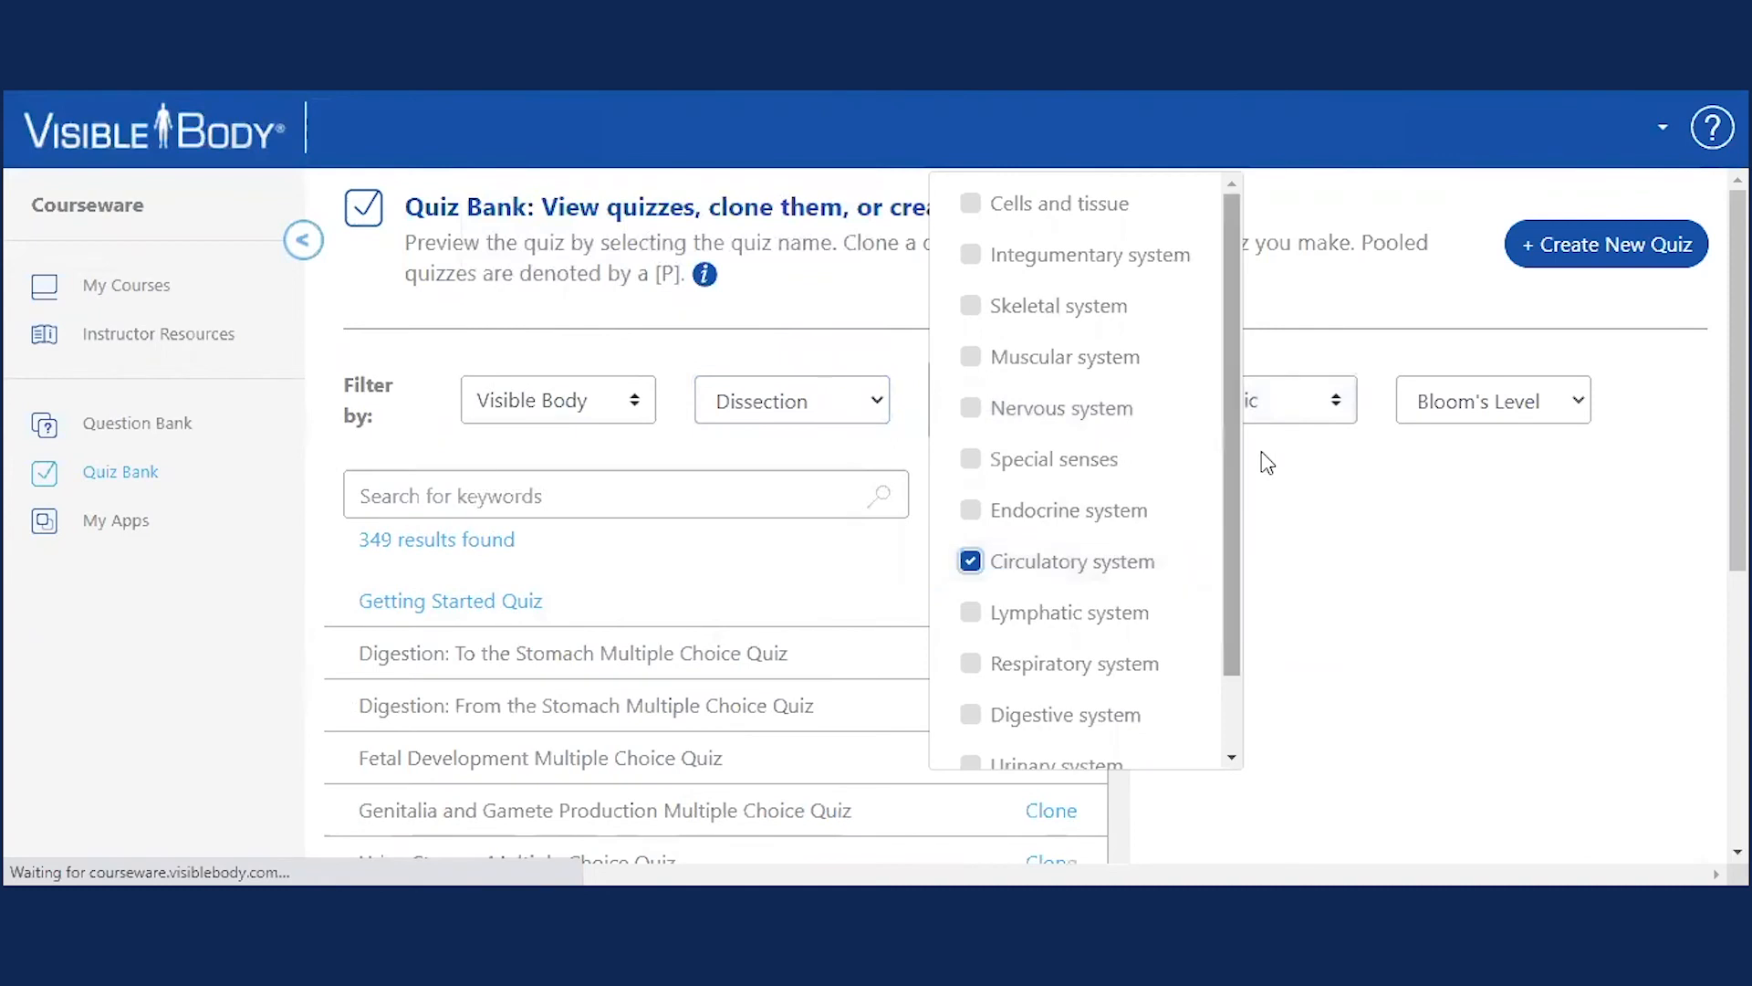
left_click(1290, 409)
left_click(1250, 560)
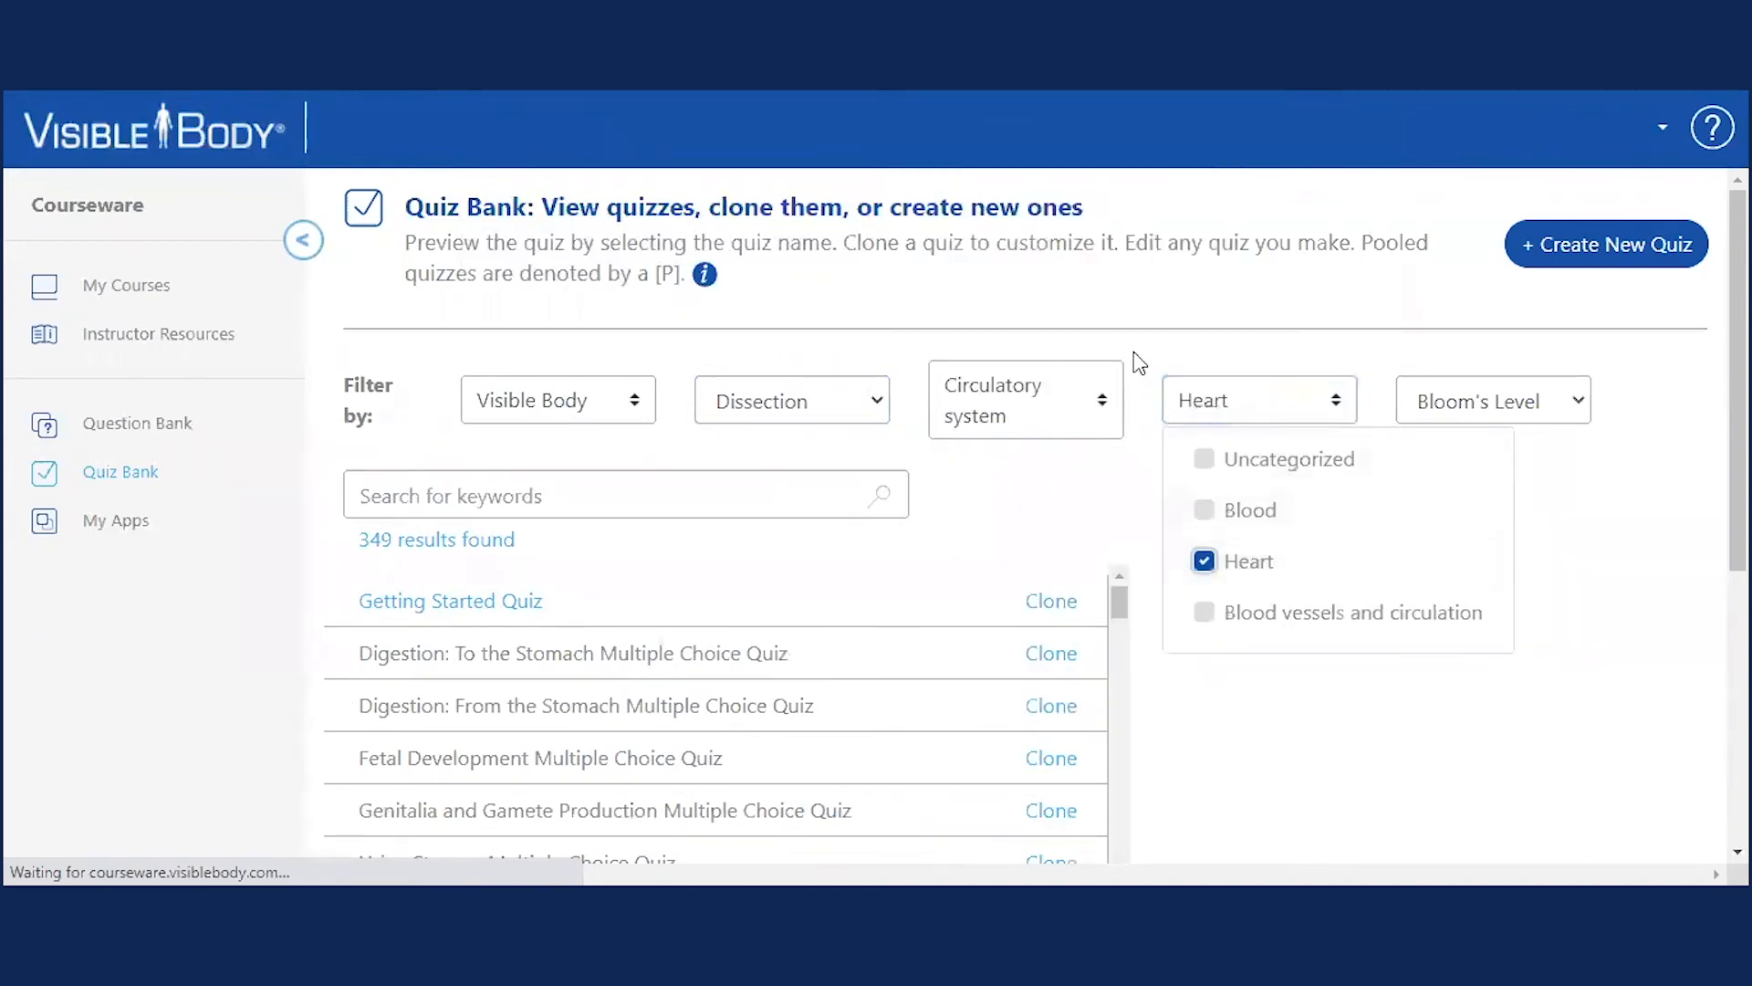
left_click(607, 618)
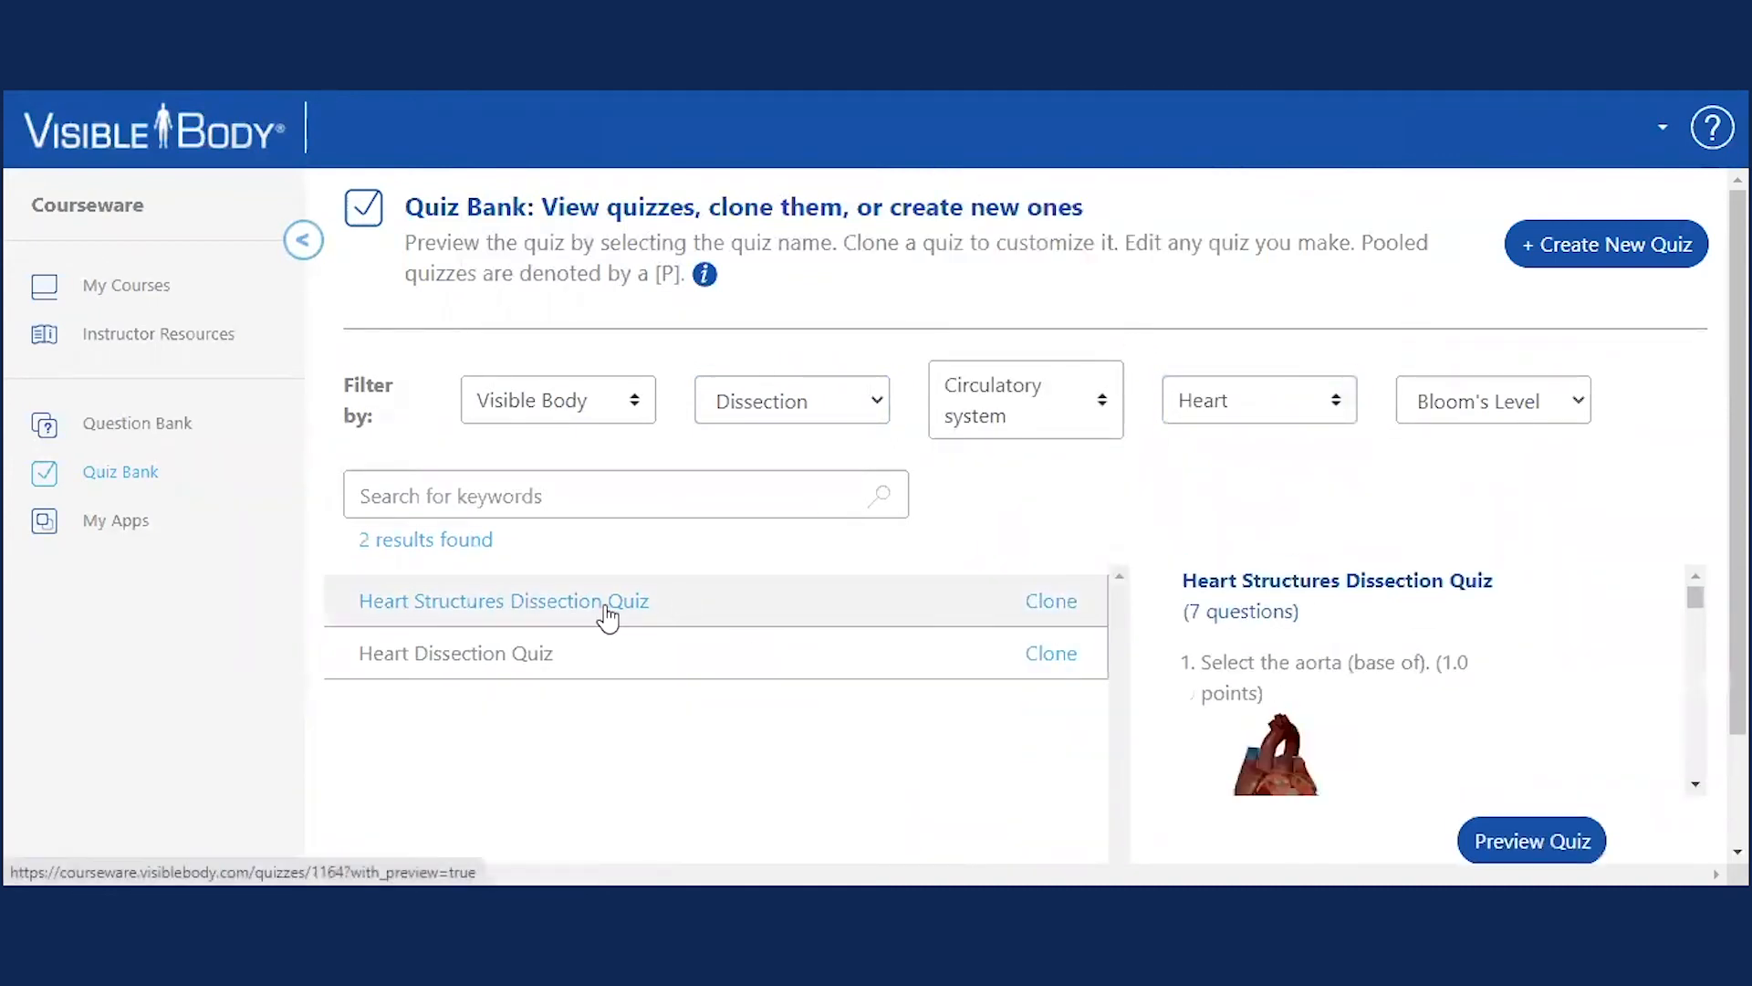
Compare Heart Structures Dissection Quiz and Heart Dissection Quiz, reading through the questions of the latter.
left_click(528, 654)
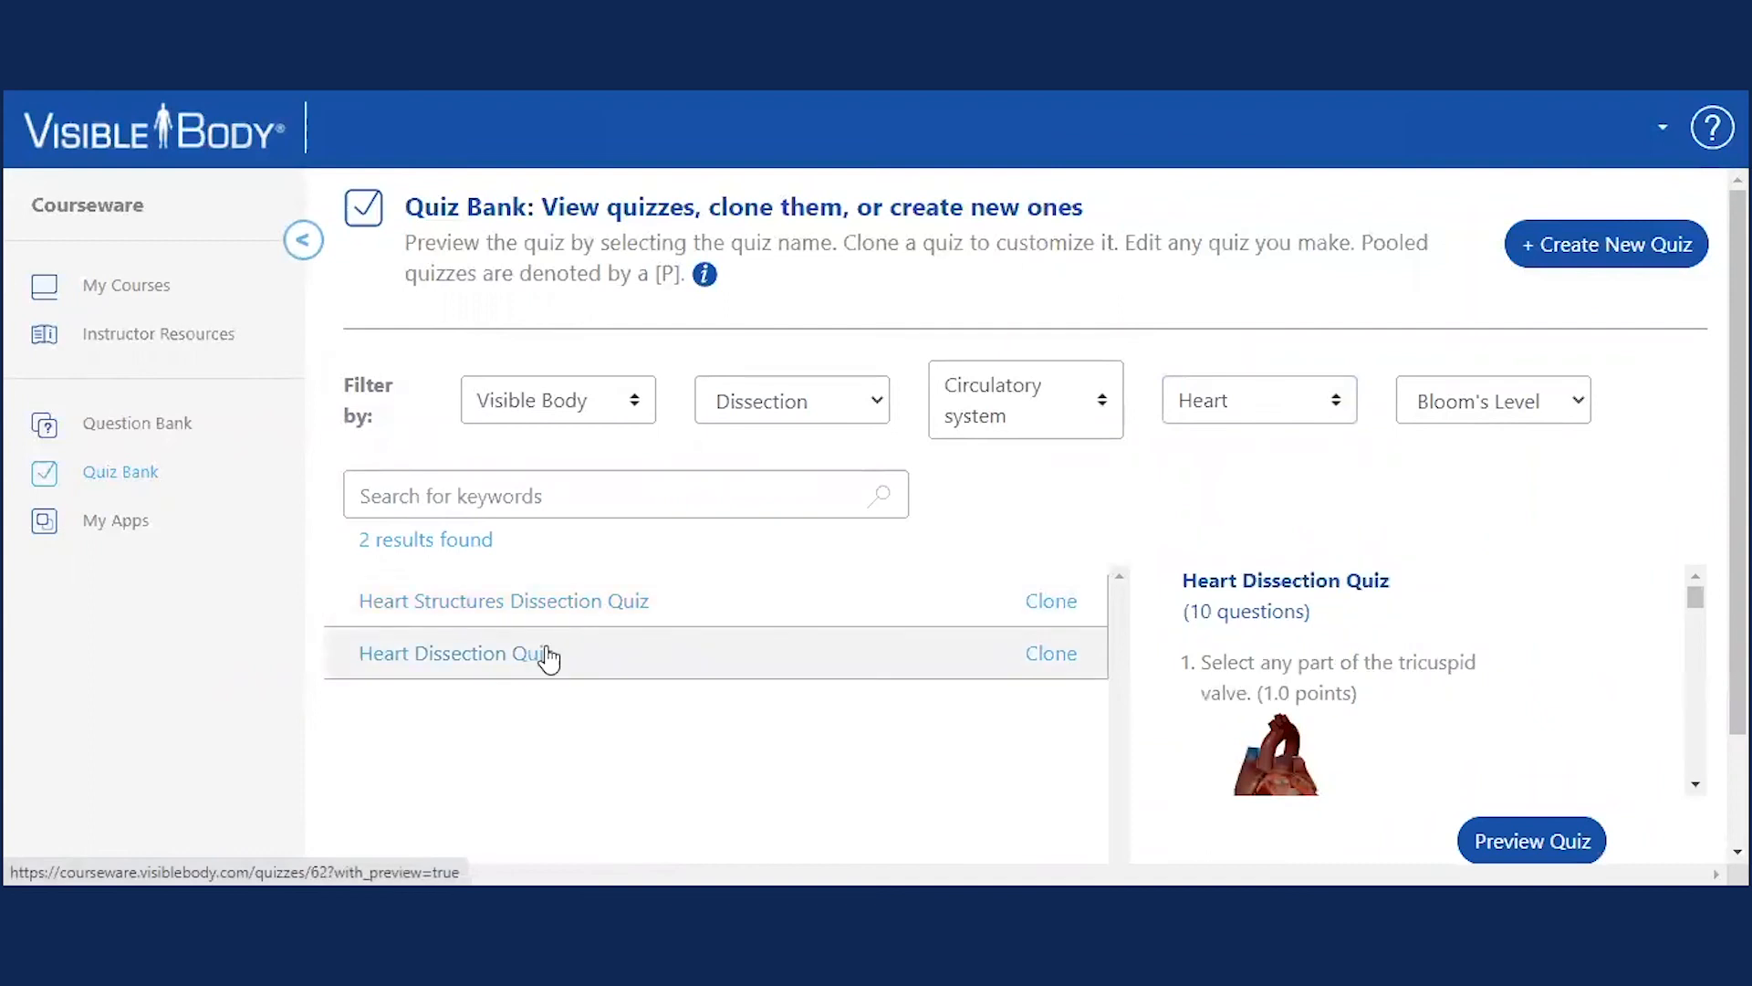
left_click(498, 604)
left_click(493, 654)
scroll(1309, 607, "down", 10)
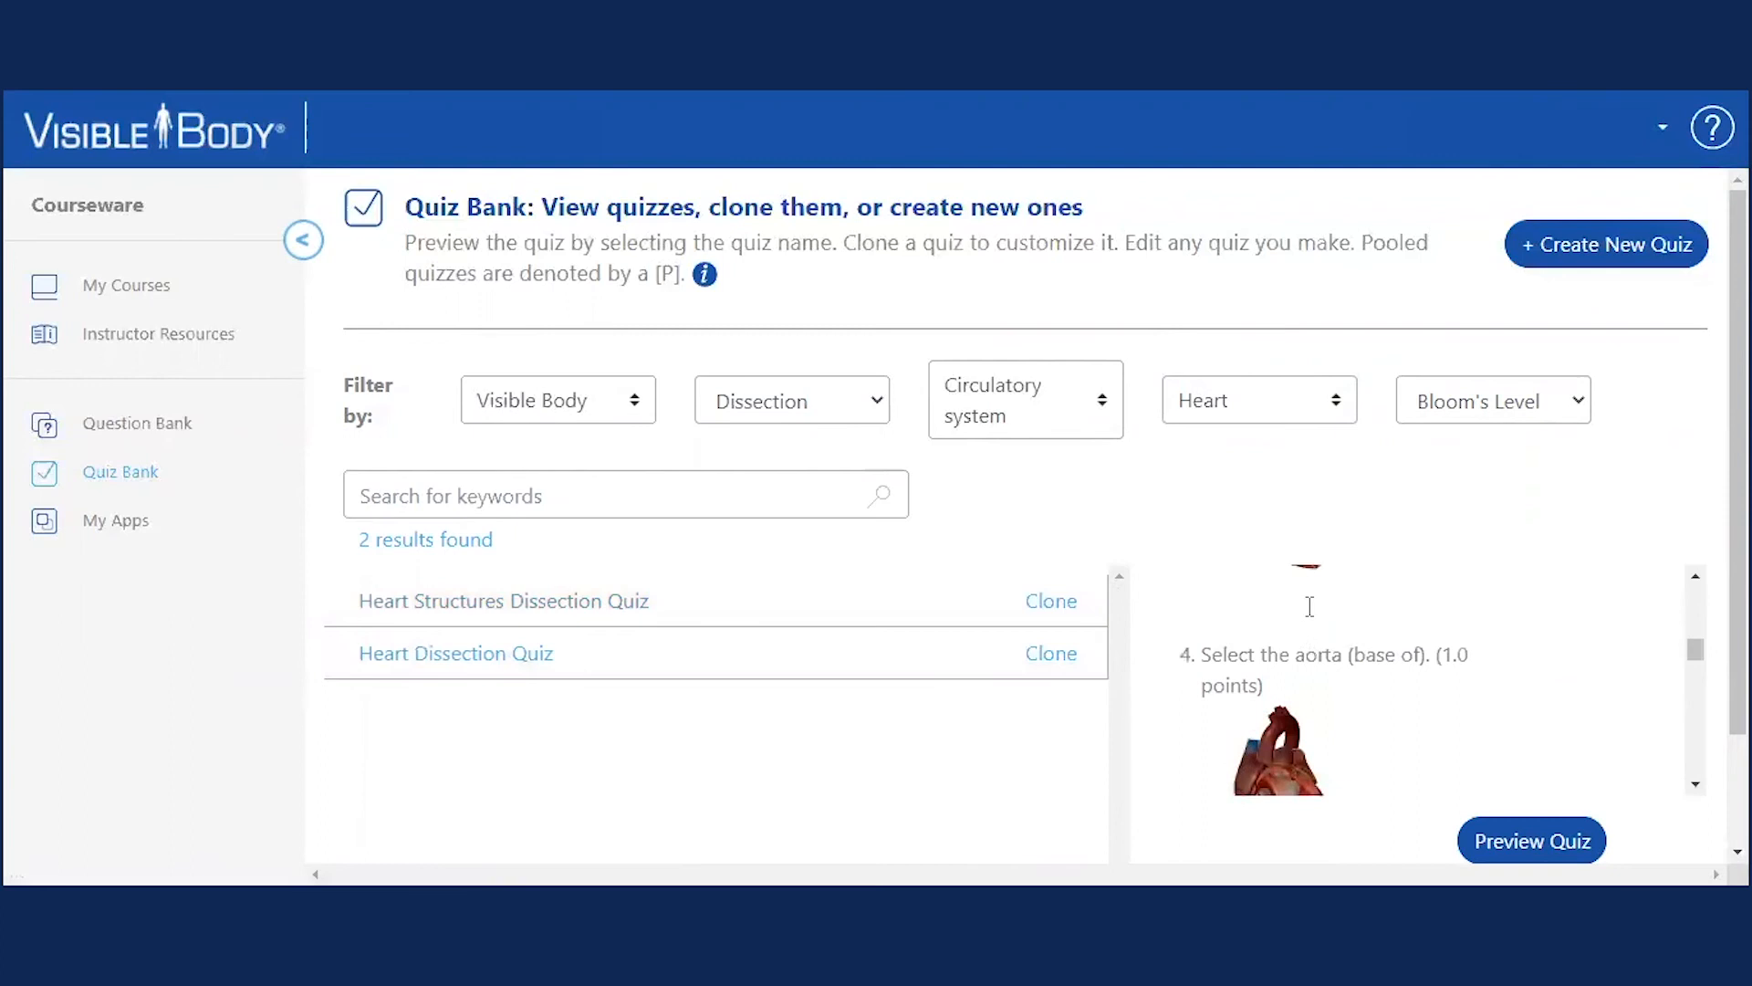
scroll(1310, 606, "down", 2)
scroll(1310, 607, "up", 12)
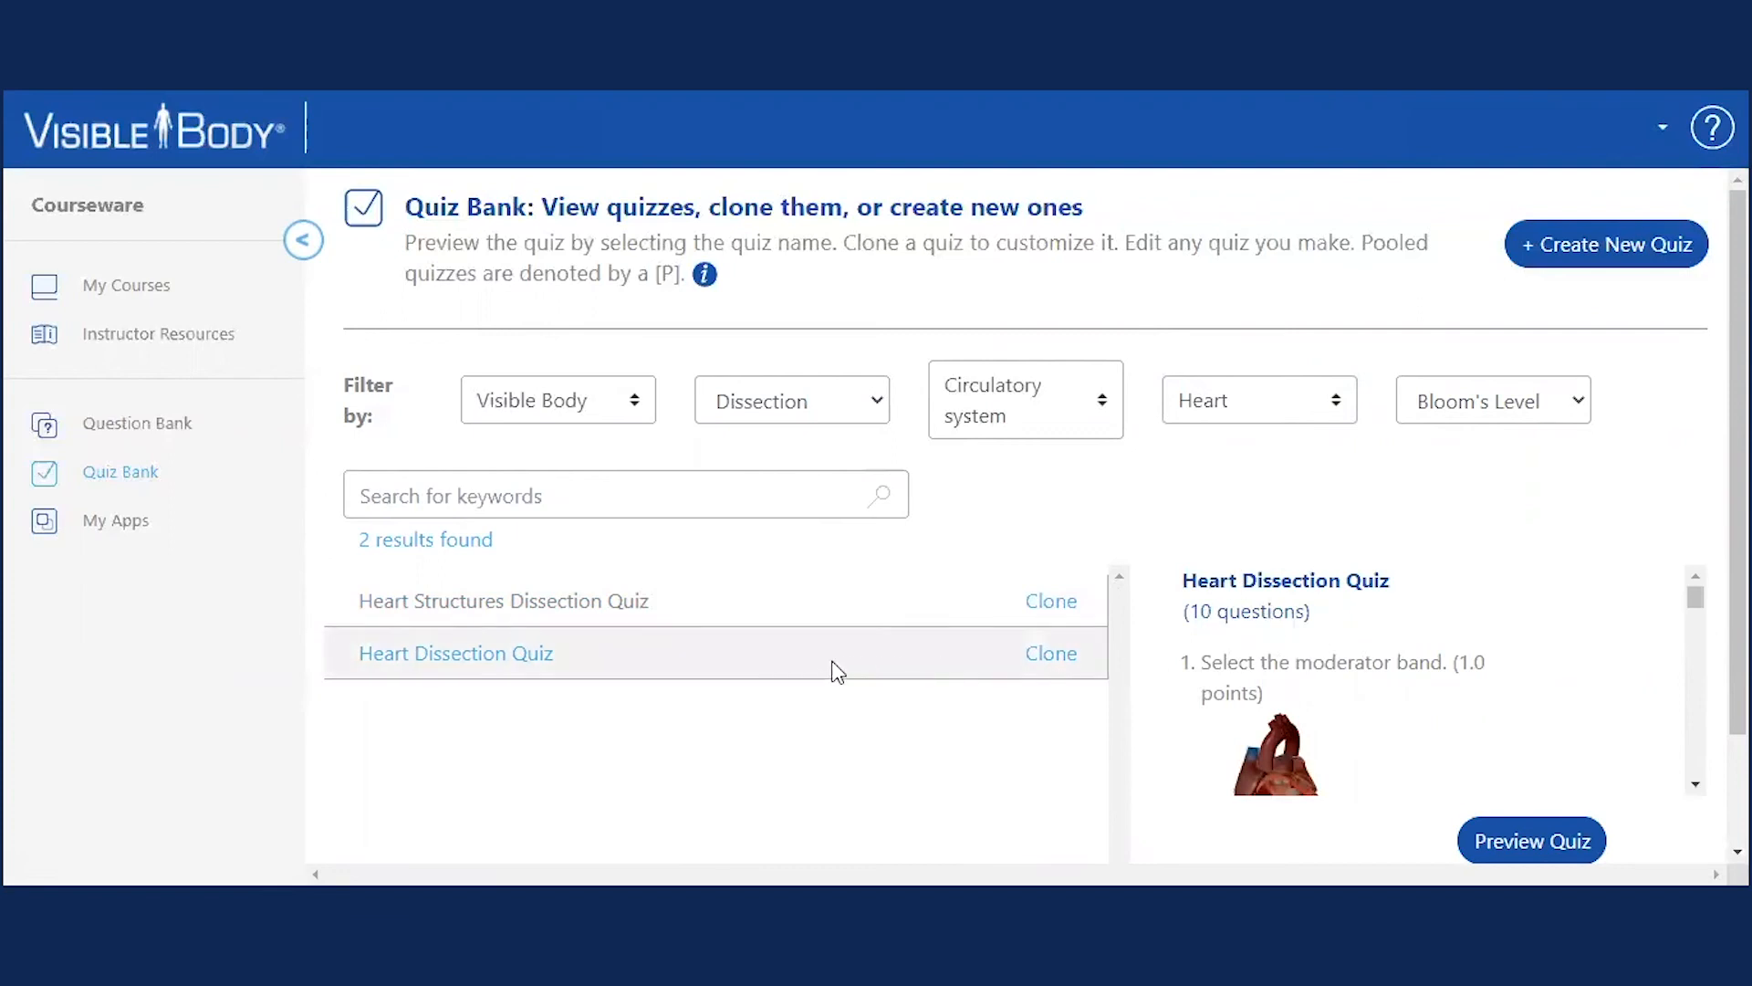
Clone Heart Dissection Quiz and save it under the name Heart Dissection Quiz copy.
left_click(1049, 654)
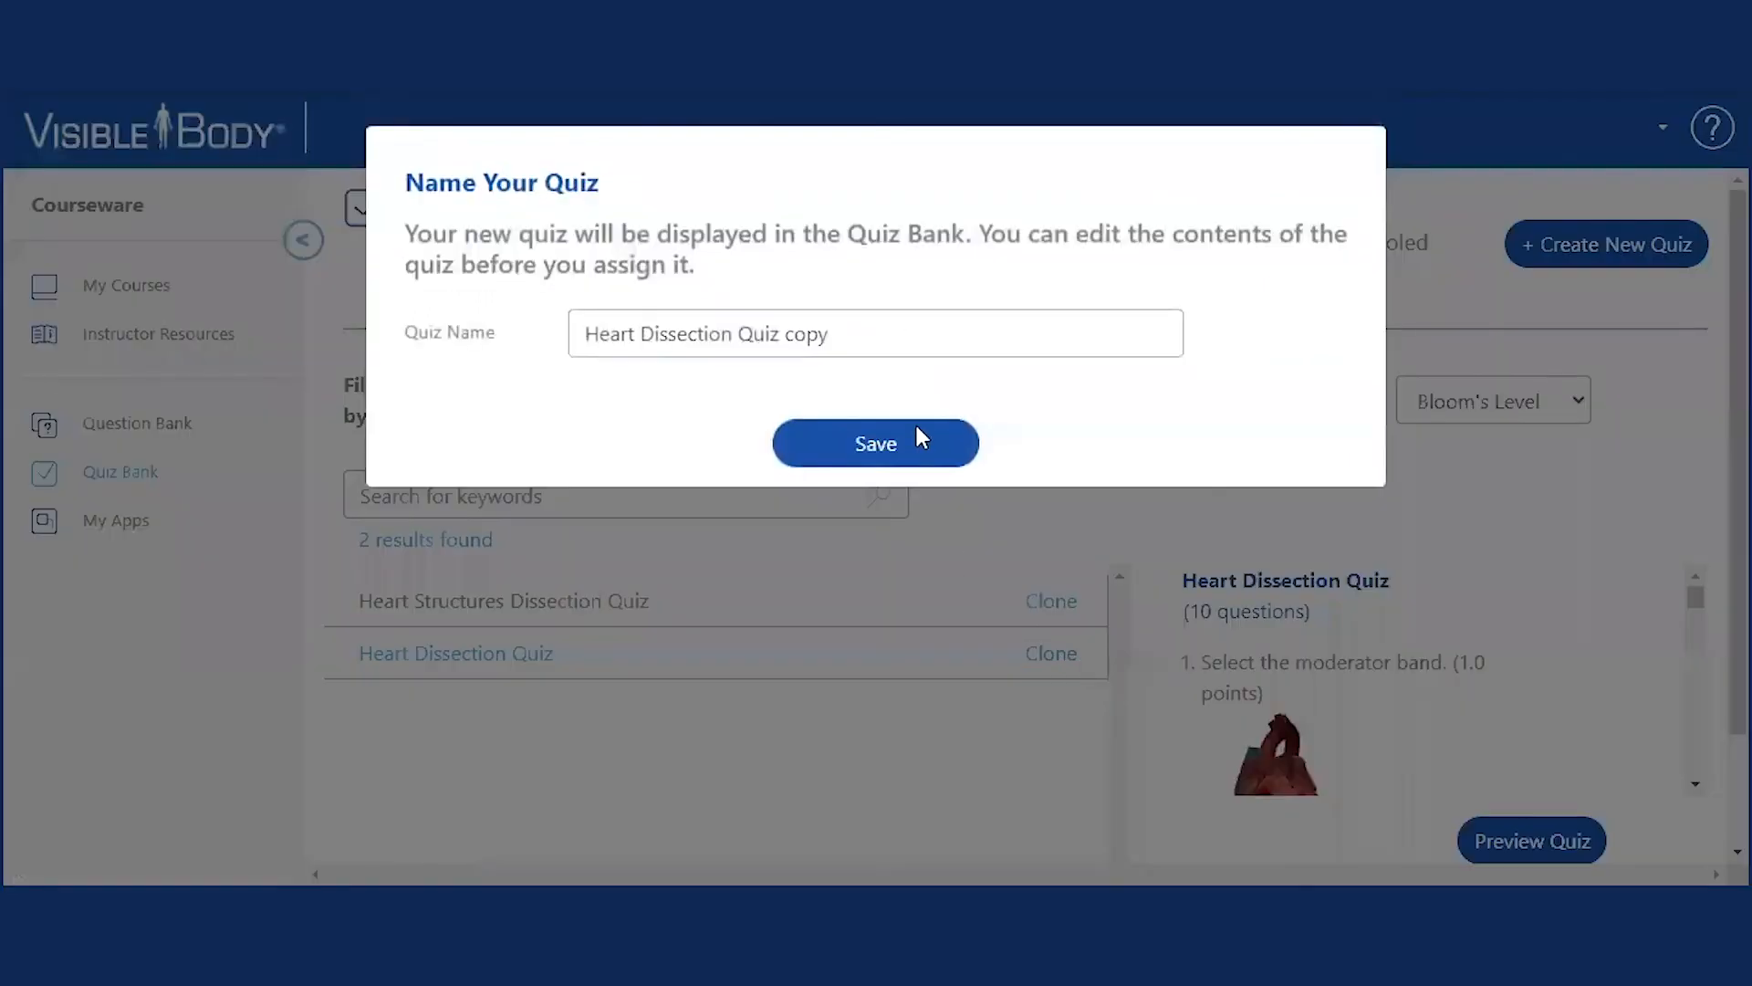
left_click(885, 326)
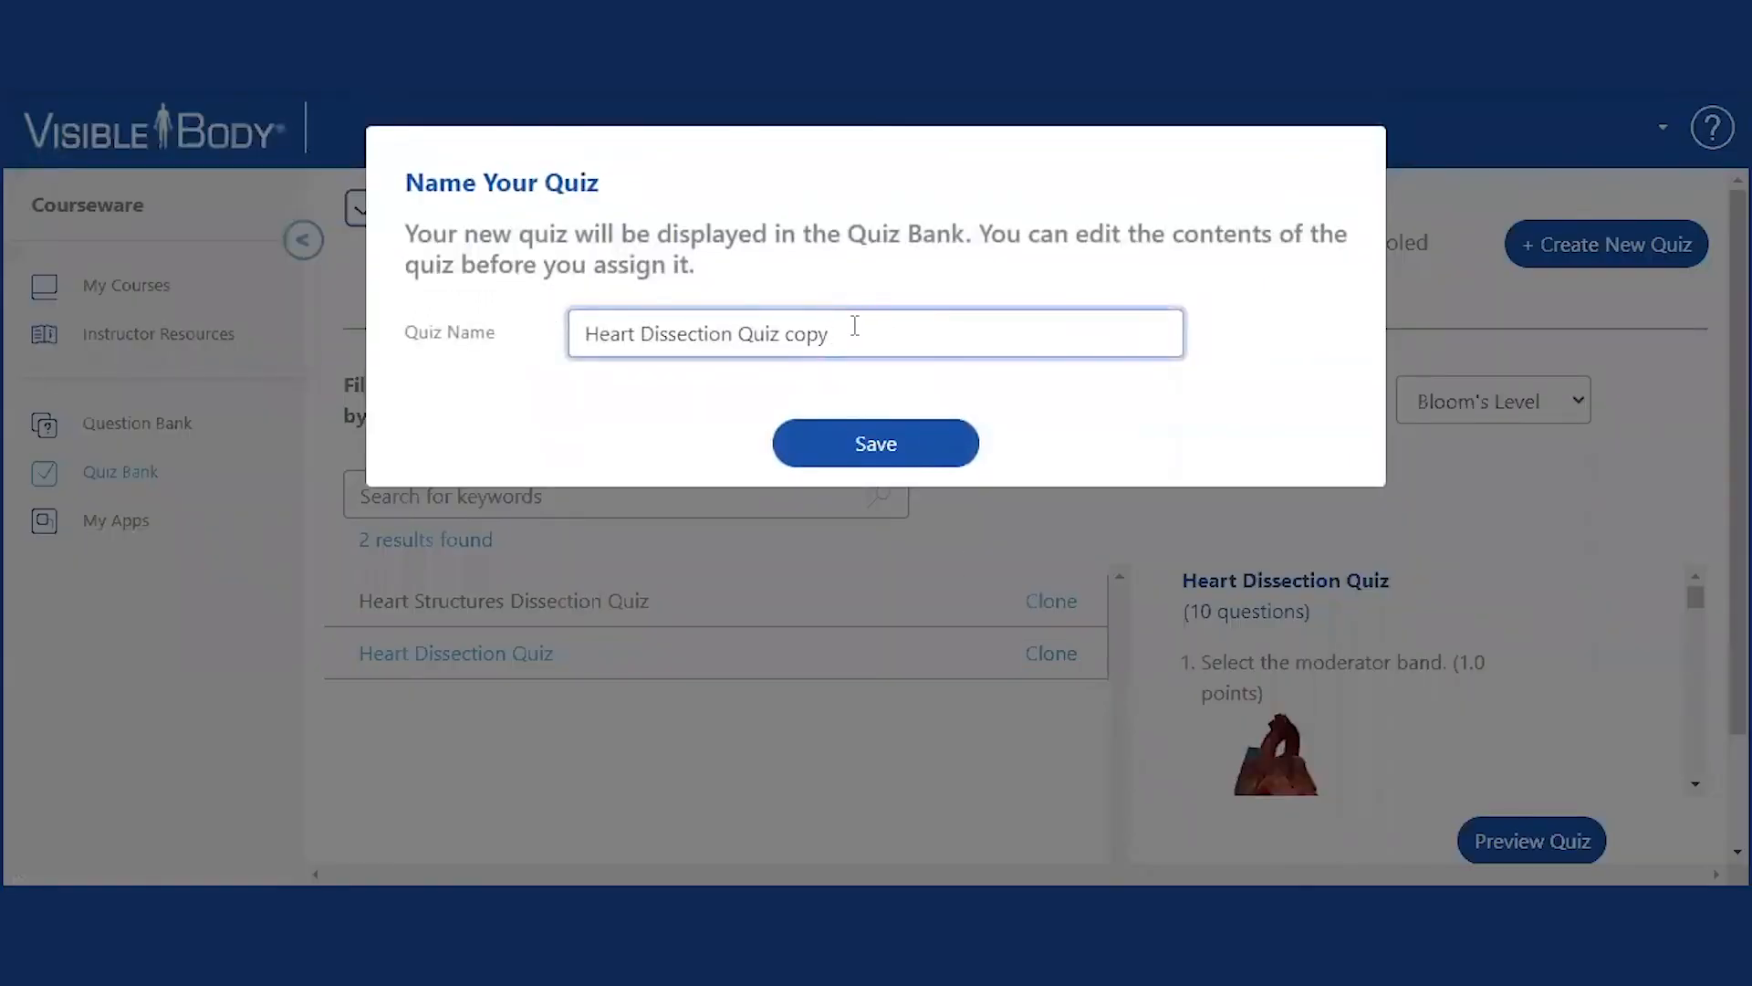
left_click(874, 438)
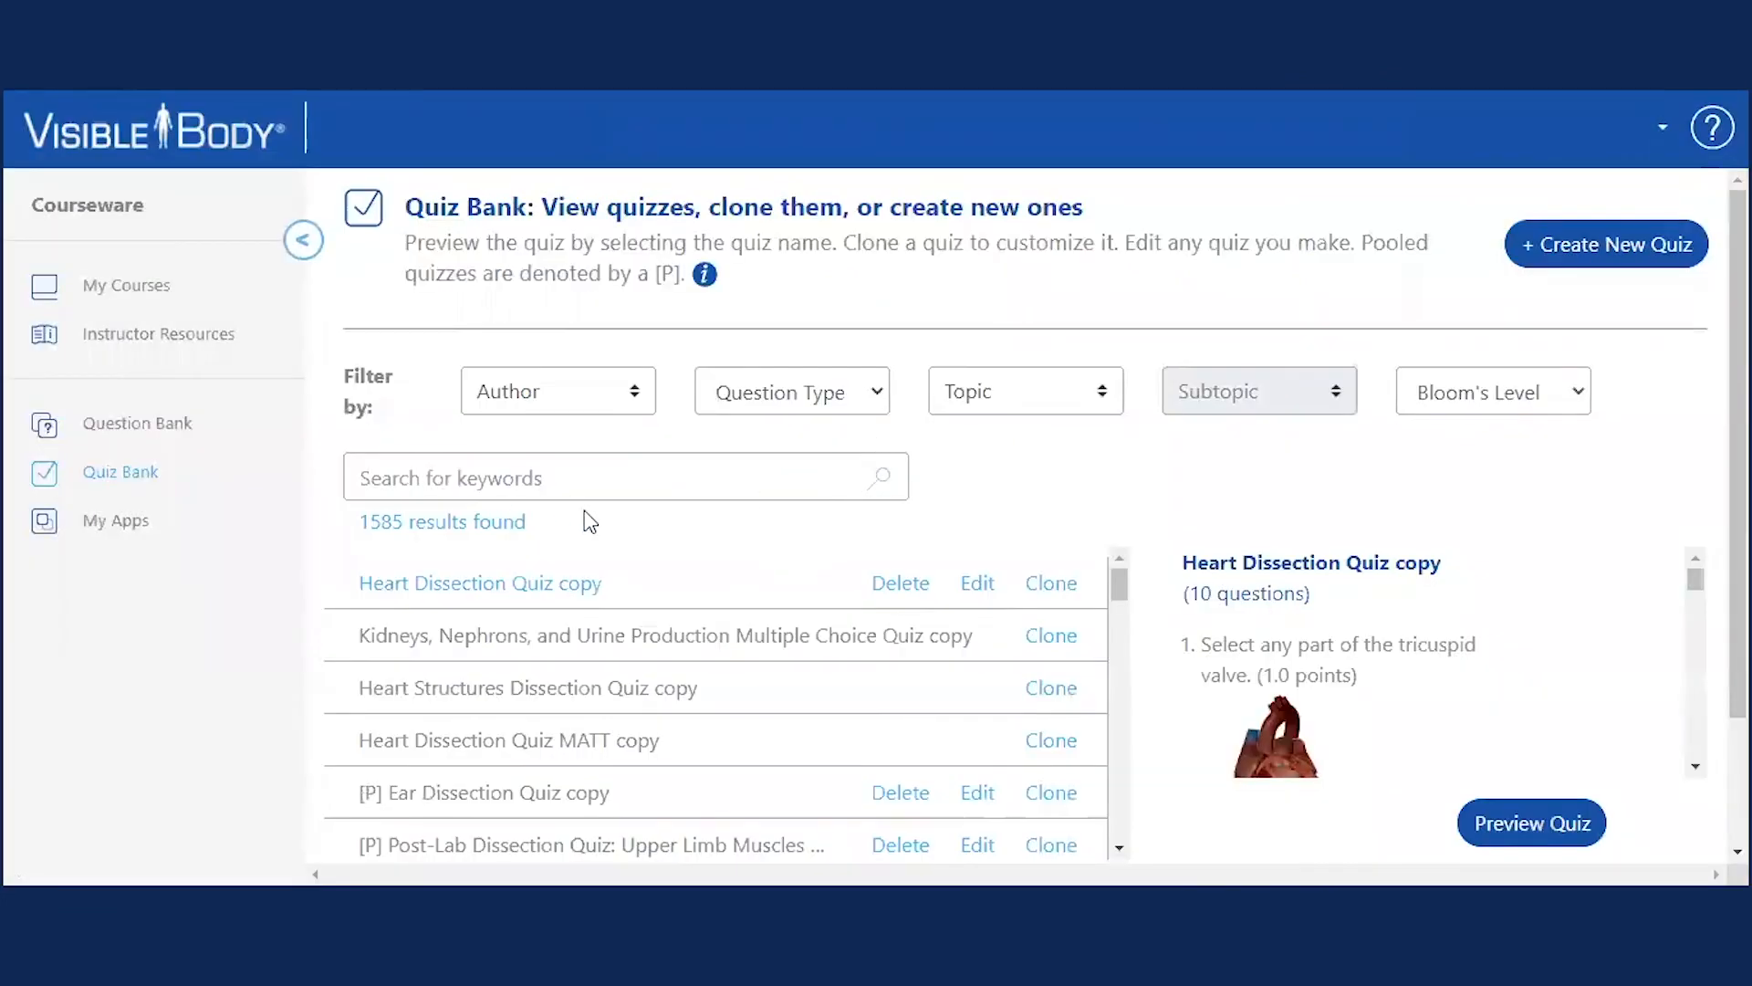
Open Heart Dissection Quiz copy for editing and review its question configuration.
scroll(591, 521, "down", 1)
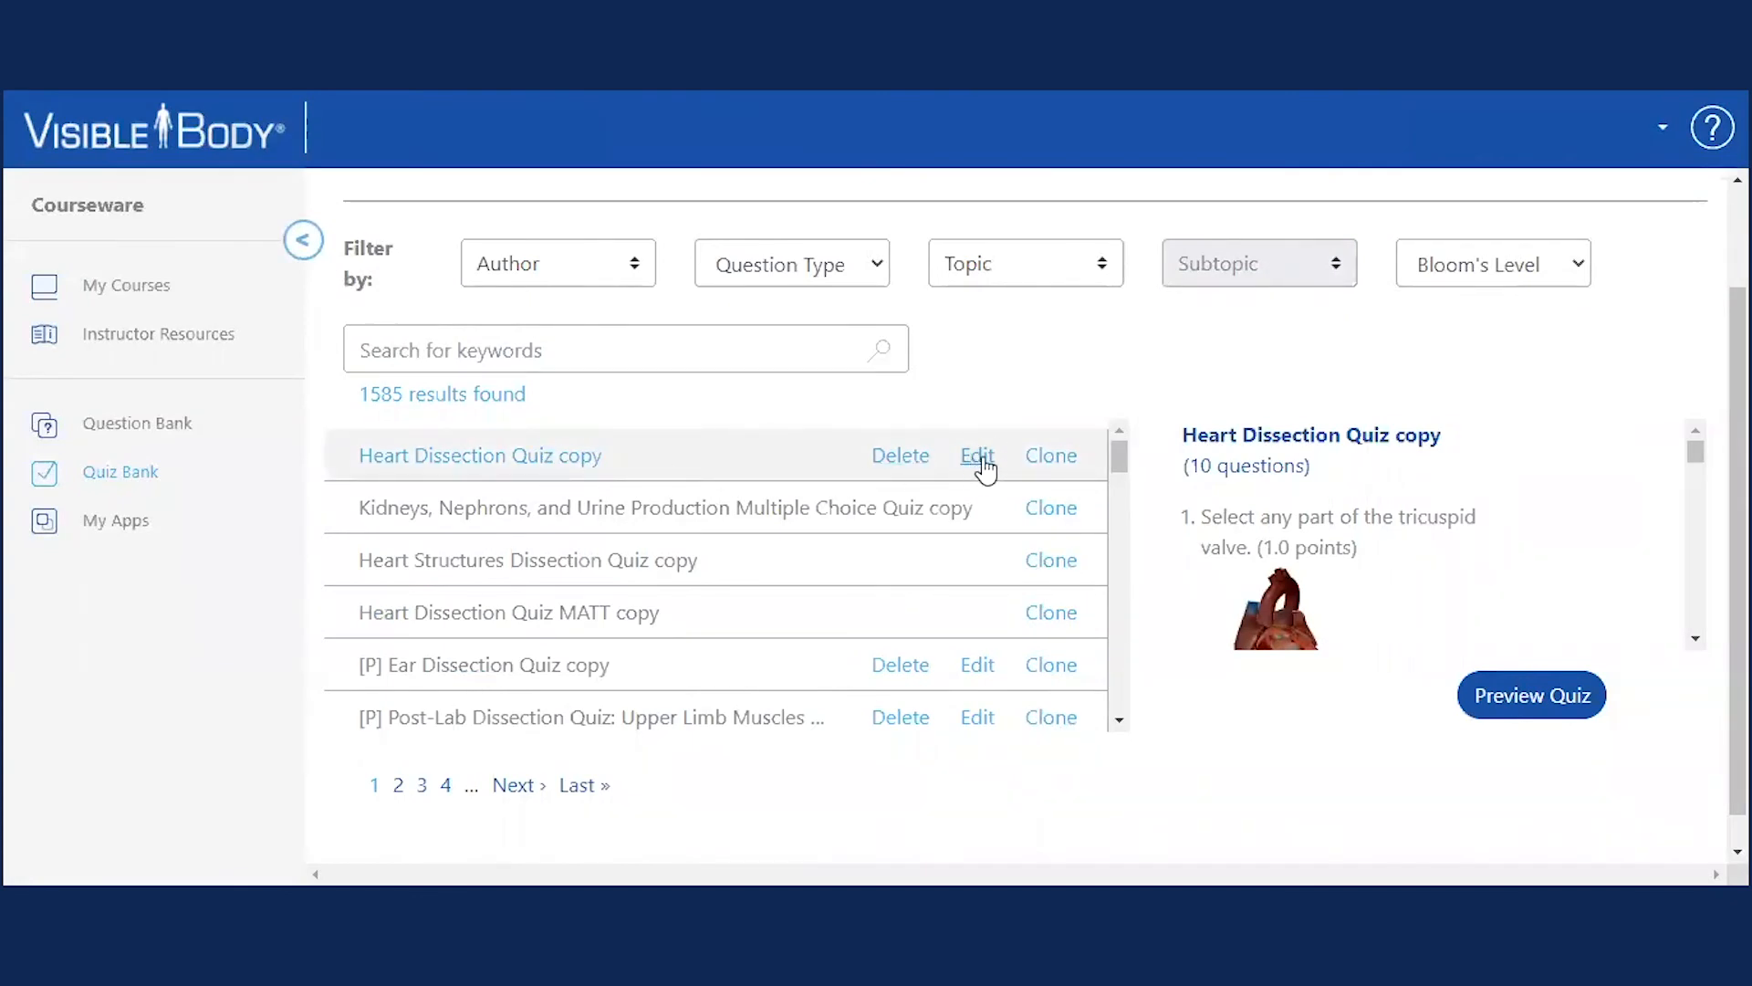
left_click(978, 456)
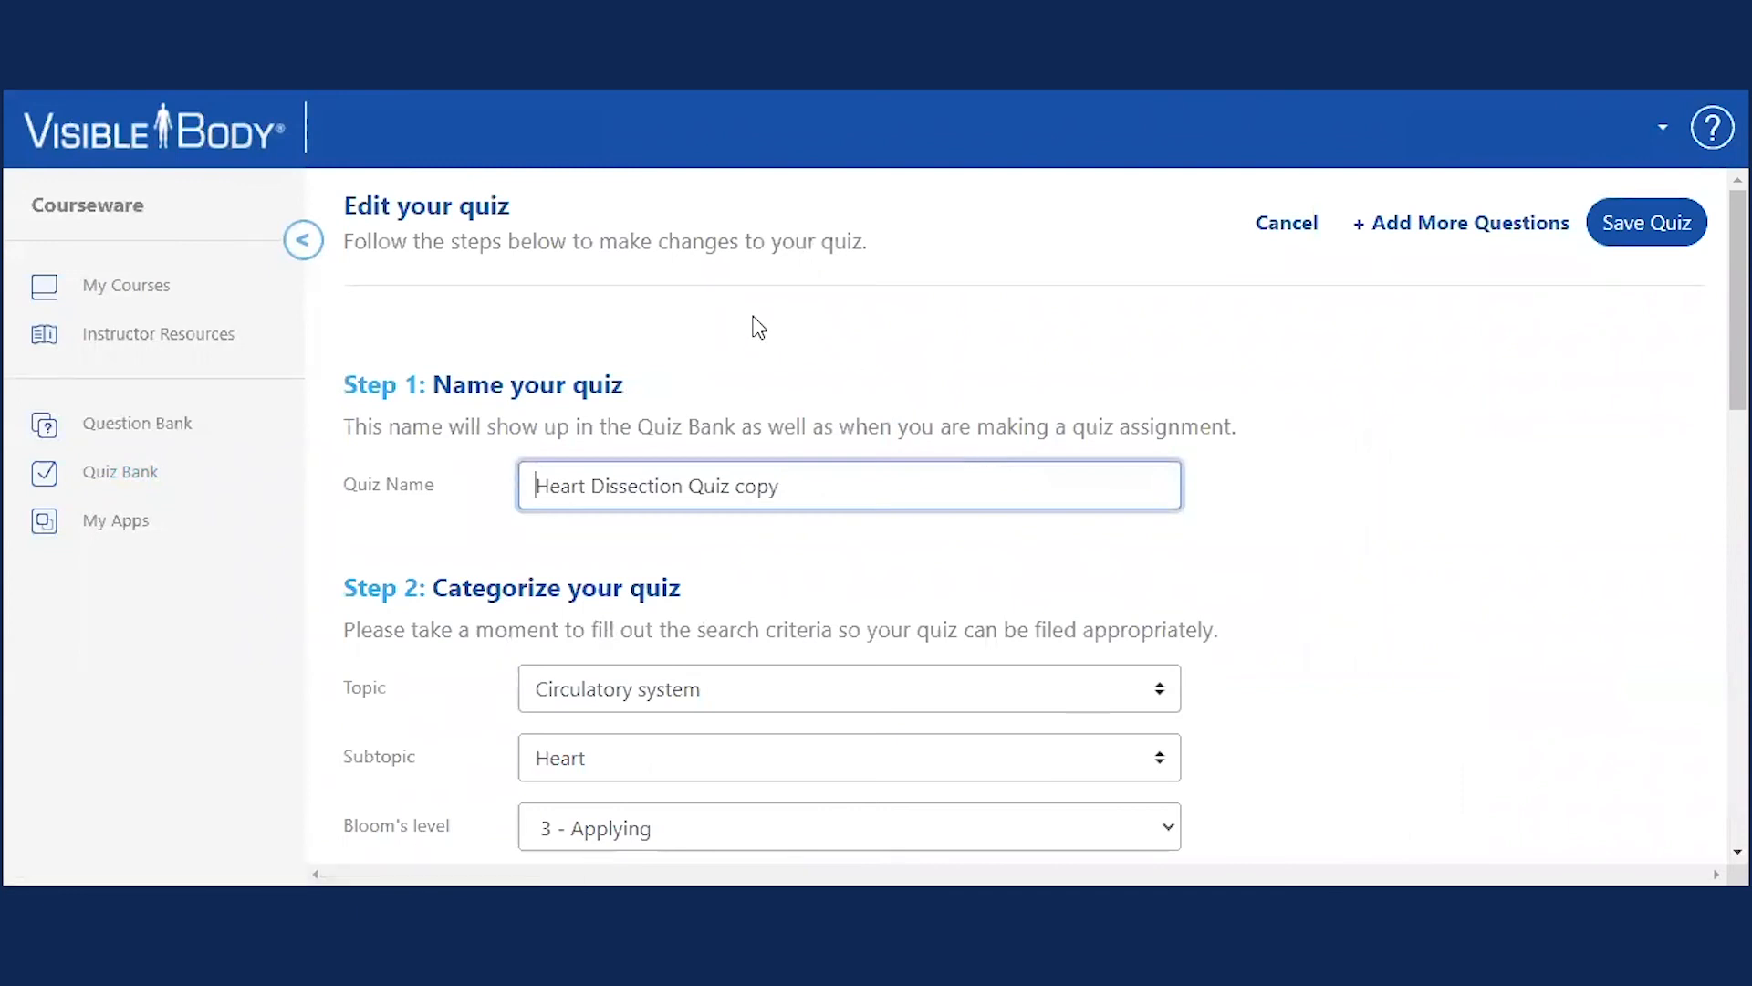
scroll(758, 327, "down", 9)
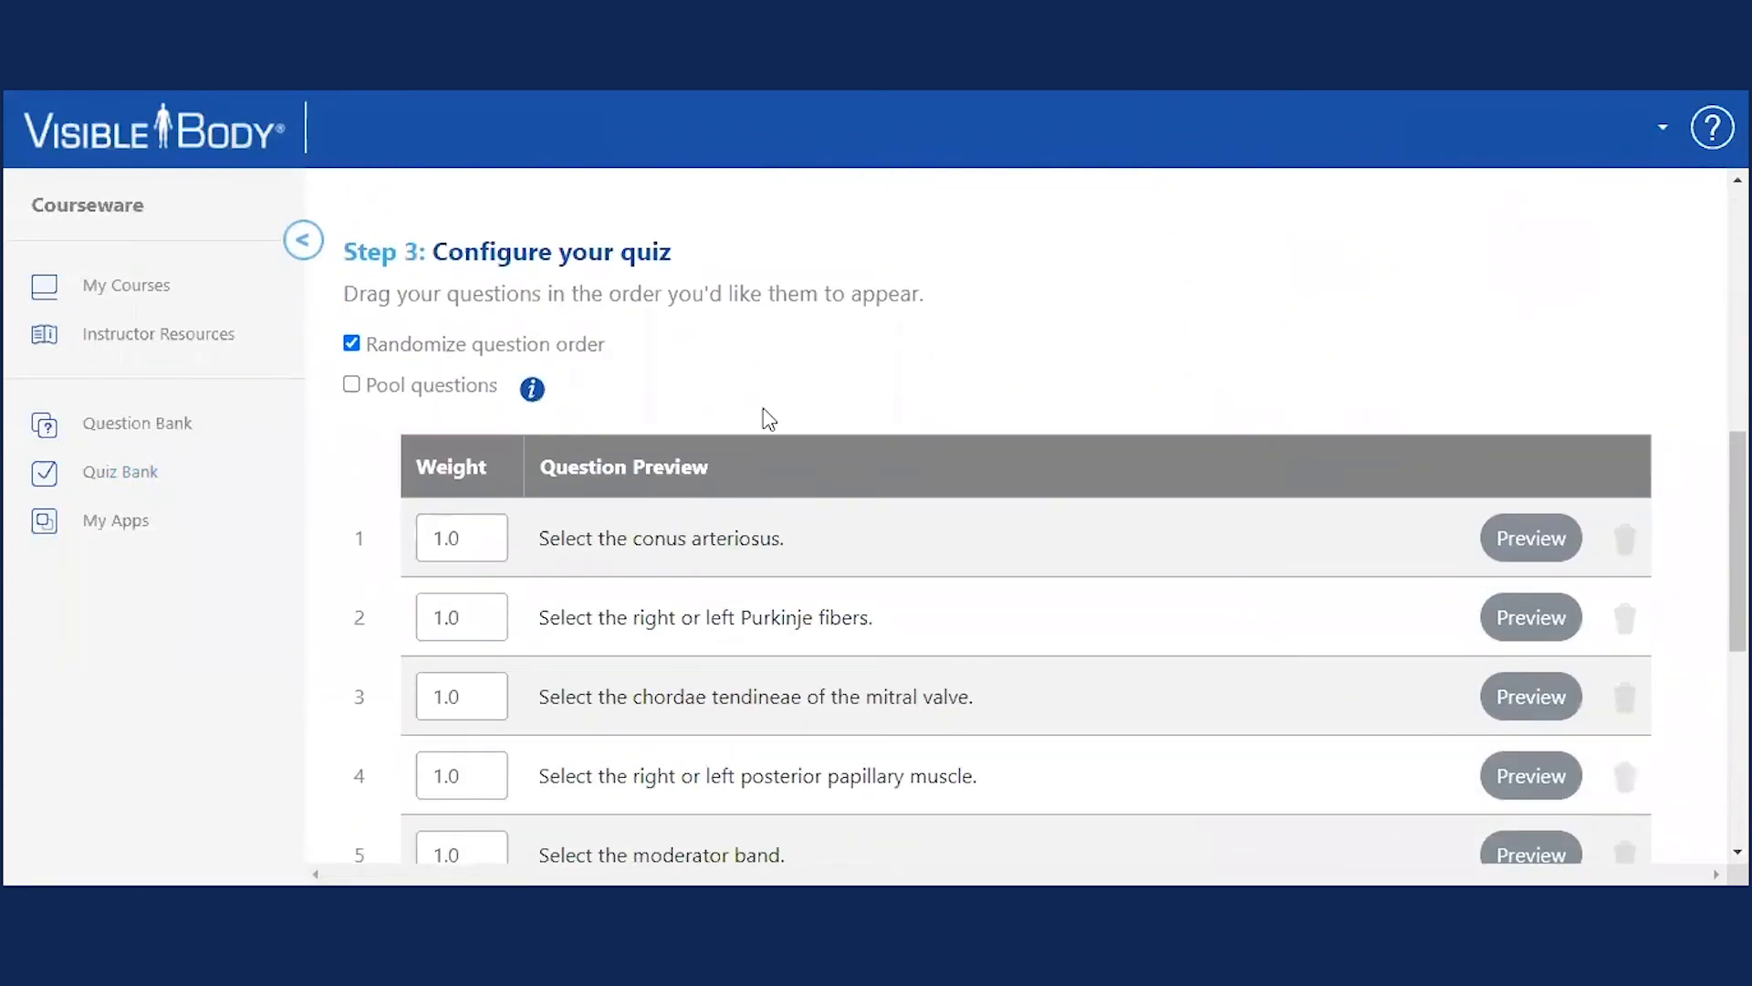
scroll(430, 391, "down", 3)
scroll(457, 633, "up", 5)
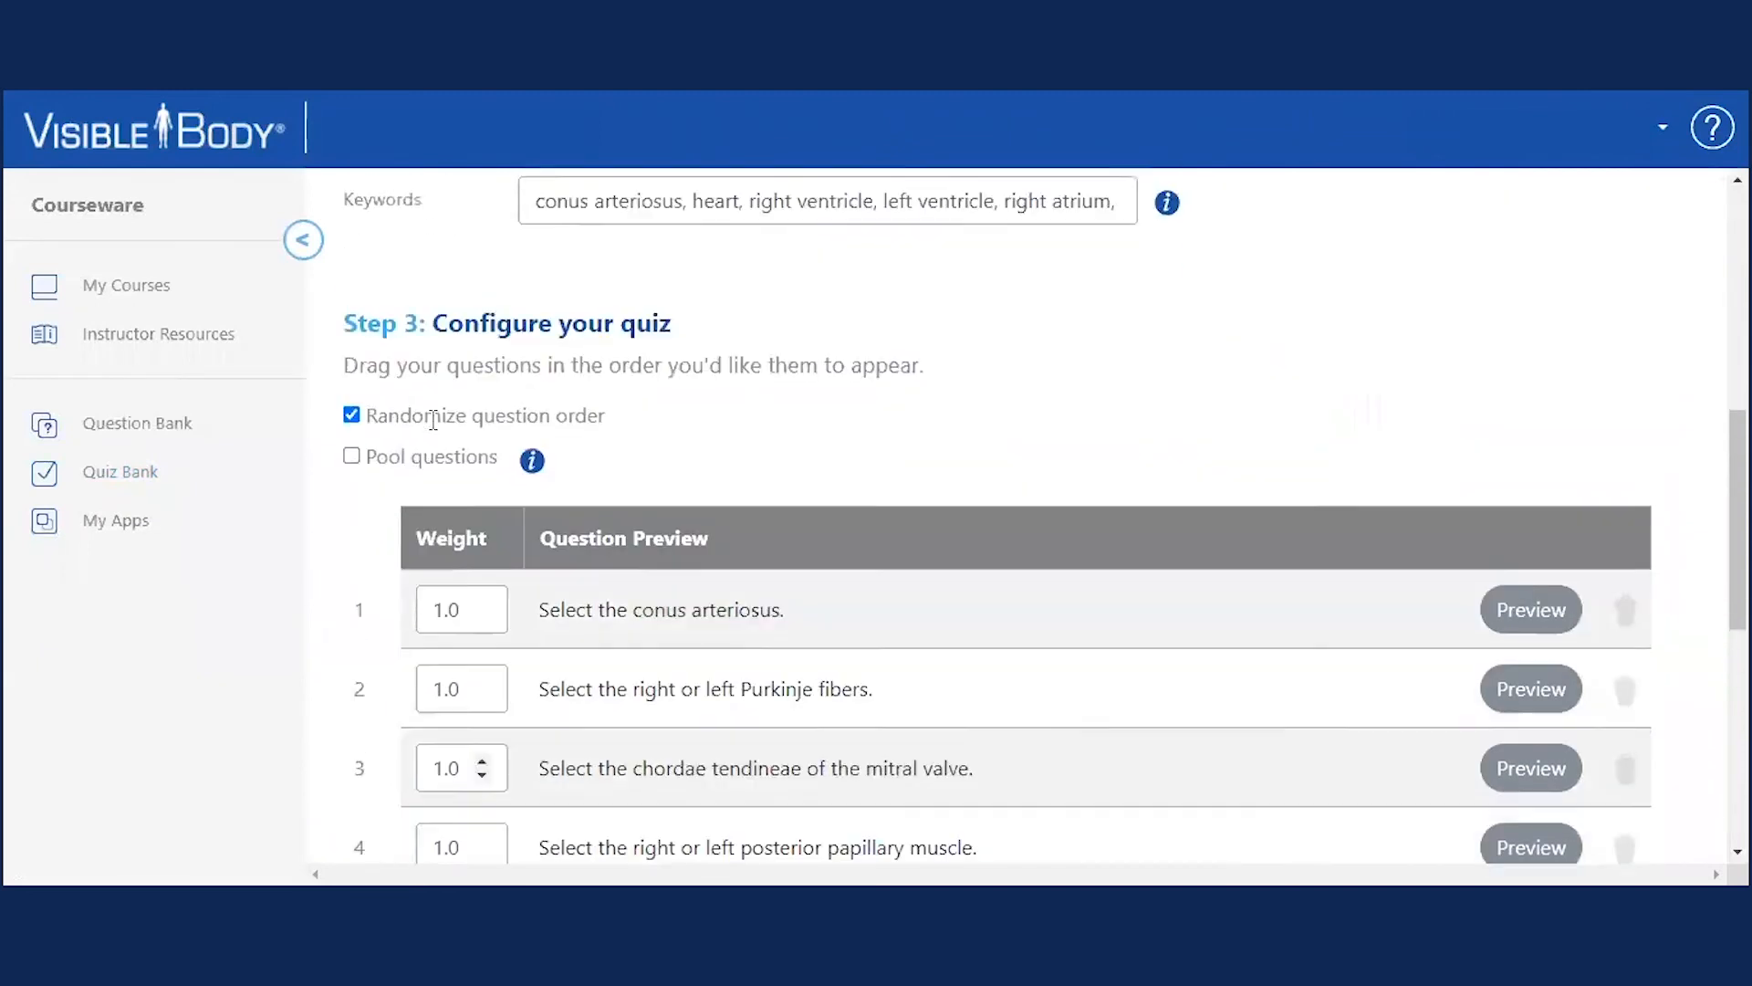
scroll(424, 435, "down", 2)
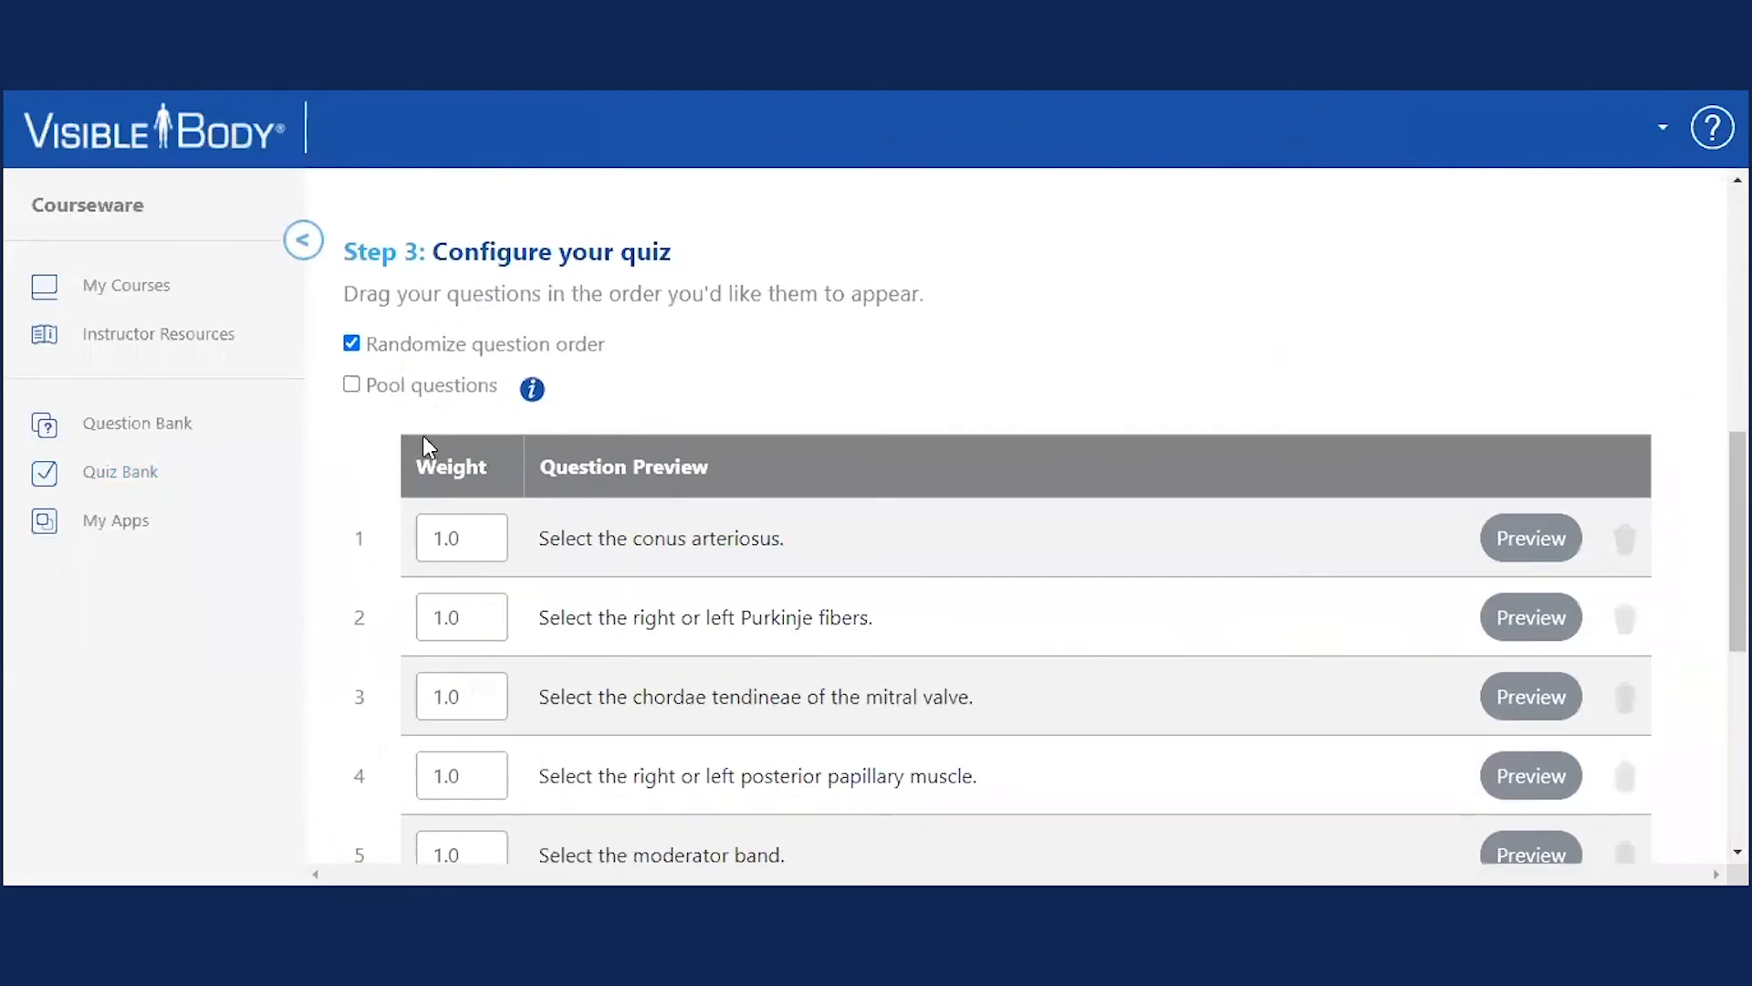
Enable question pooling for the quiz and set the number of drawn questions to 5.
left_click(352, 384)
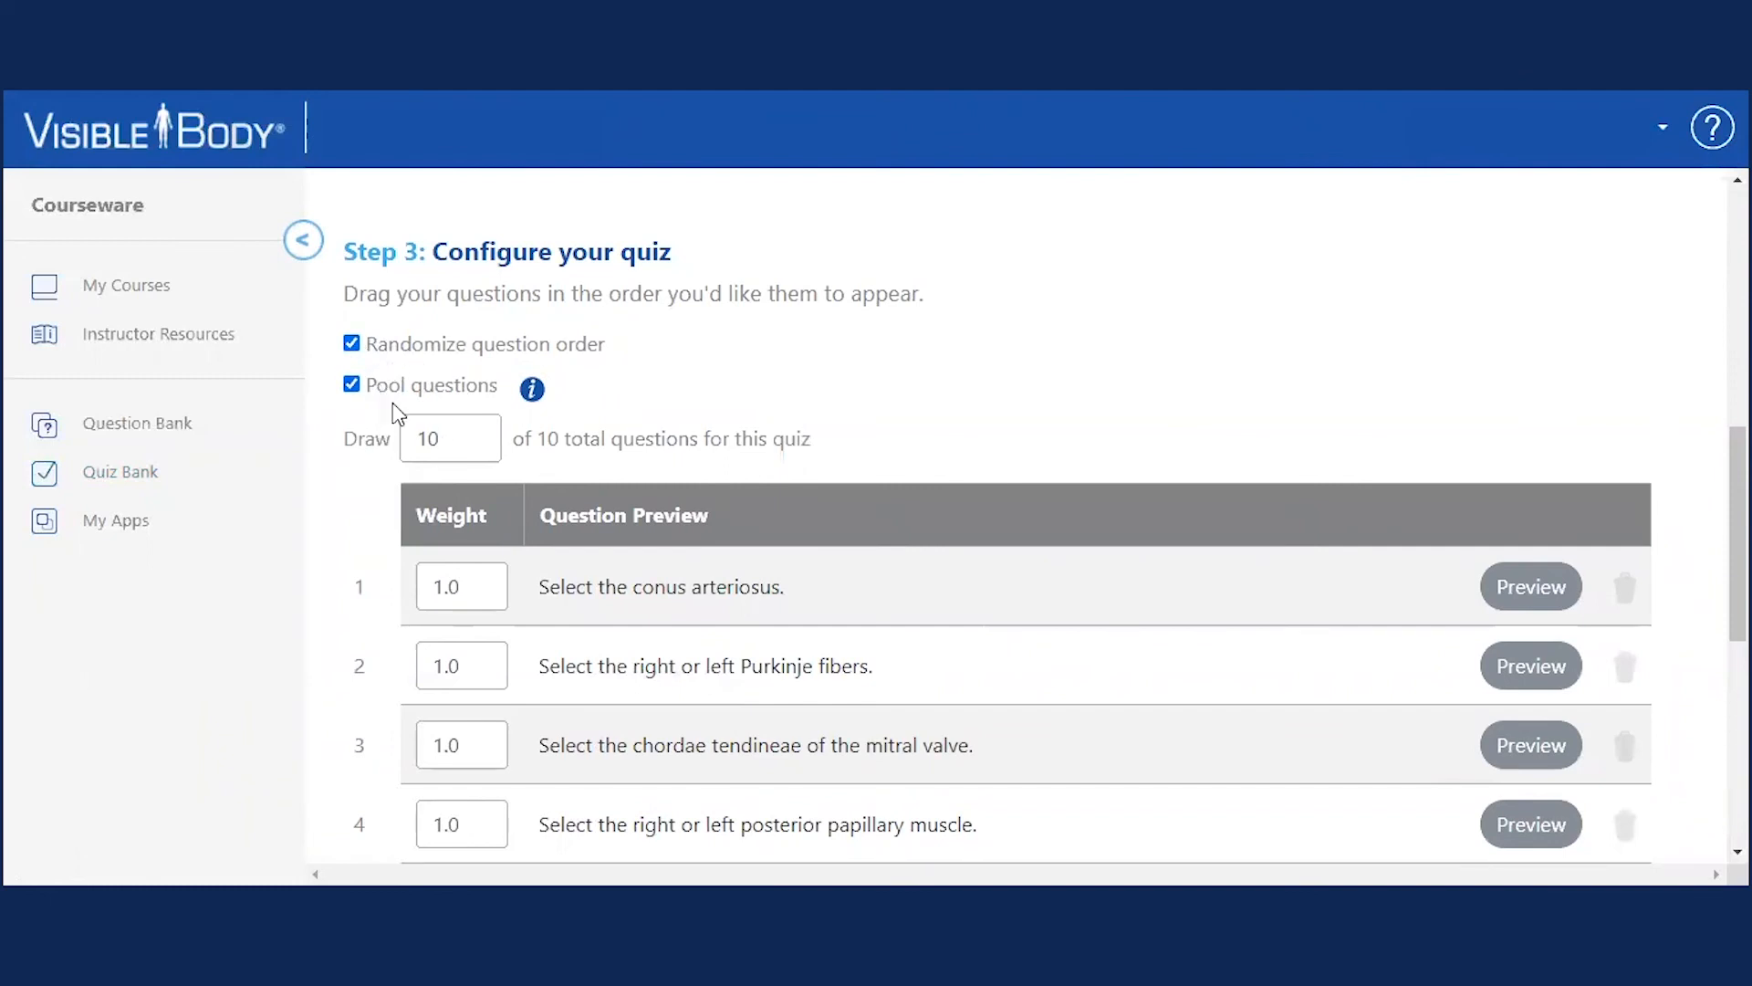
left_click(478, 445)
left_click(477, 446)
left_click(478, 446)
left_click(478, 445)
left_click(478, 445)
left_click(477, 445)
left_click(475, 433)
Remove the question "Select the moderator band." from the quiz.
scroll(840, 402, "down", 3)
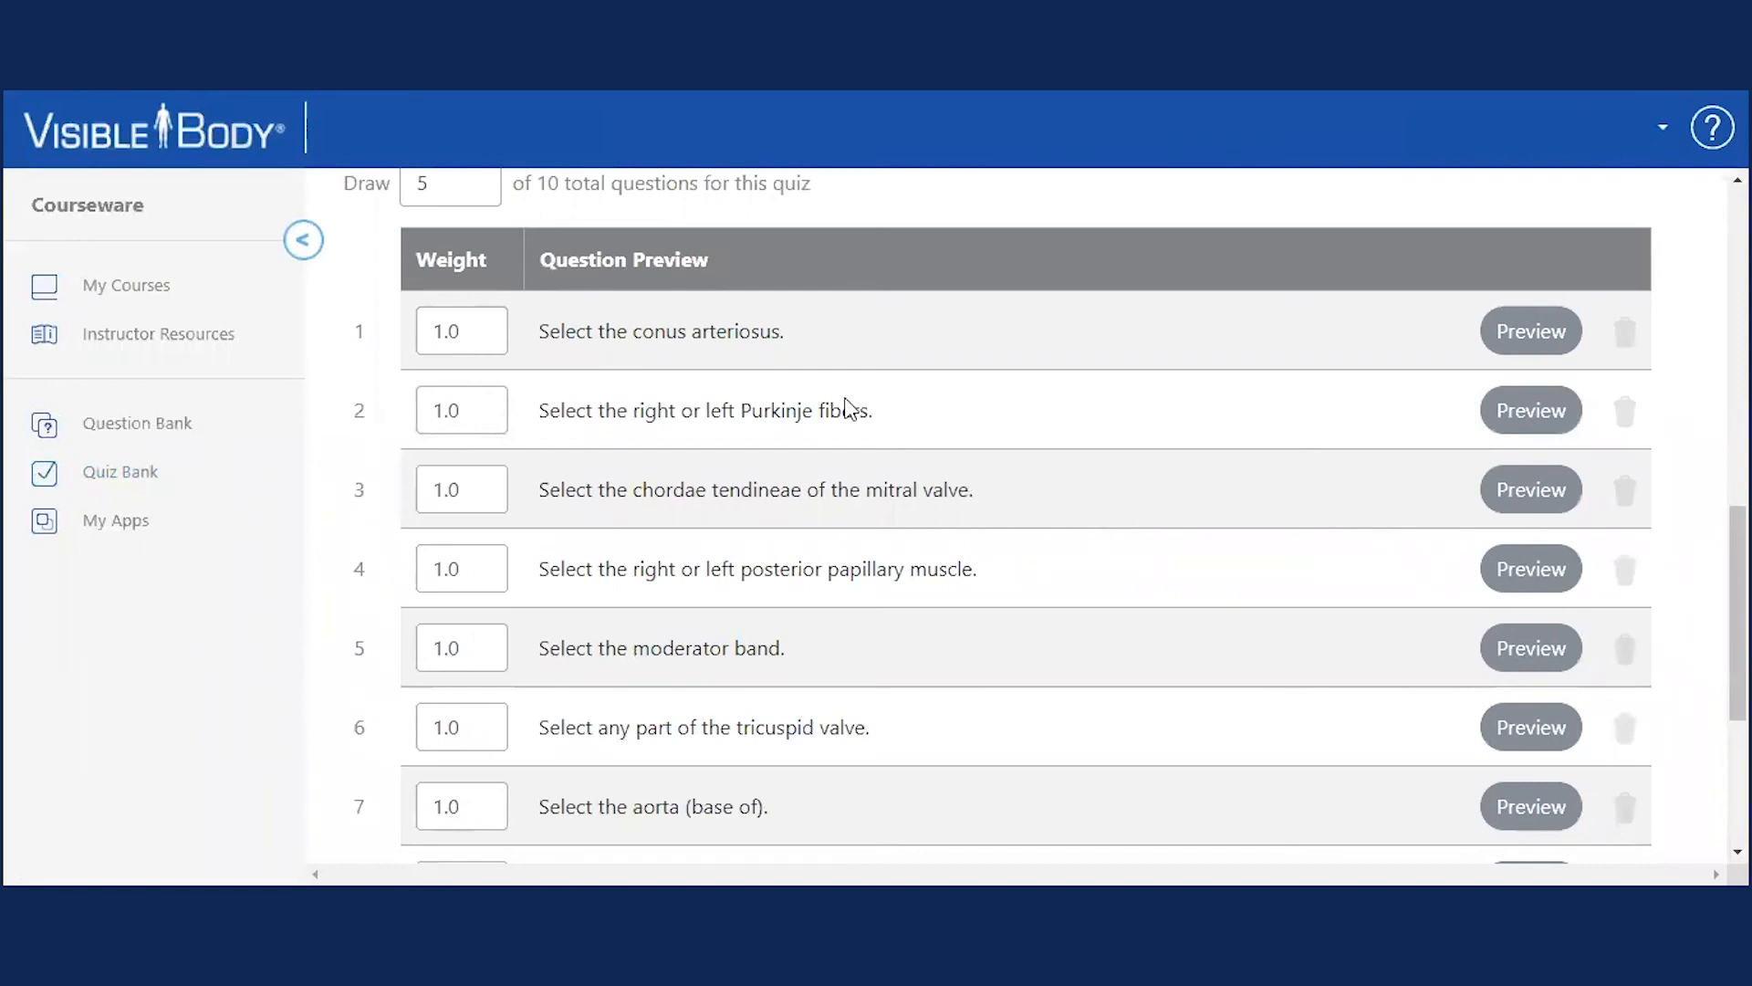
scroll(841, 399, "down", 2)
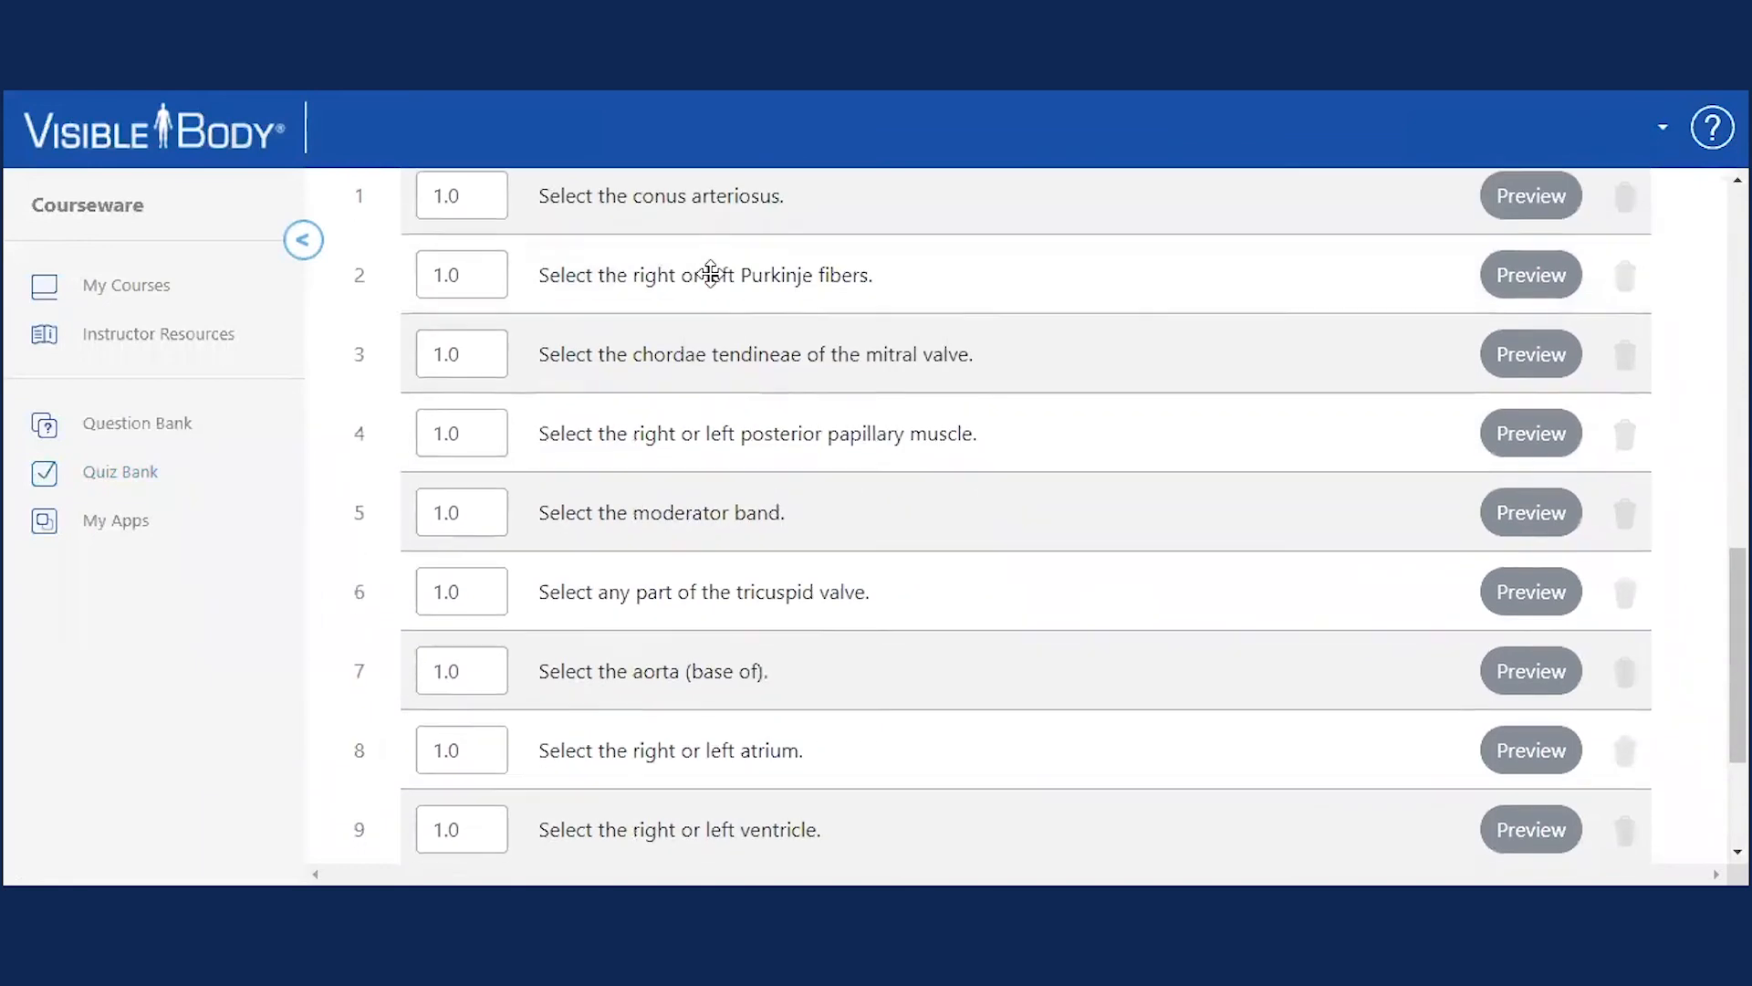
scroll(785, 356, "down", 3)
scroll(1187, 365, "up", 2)
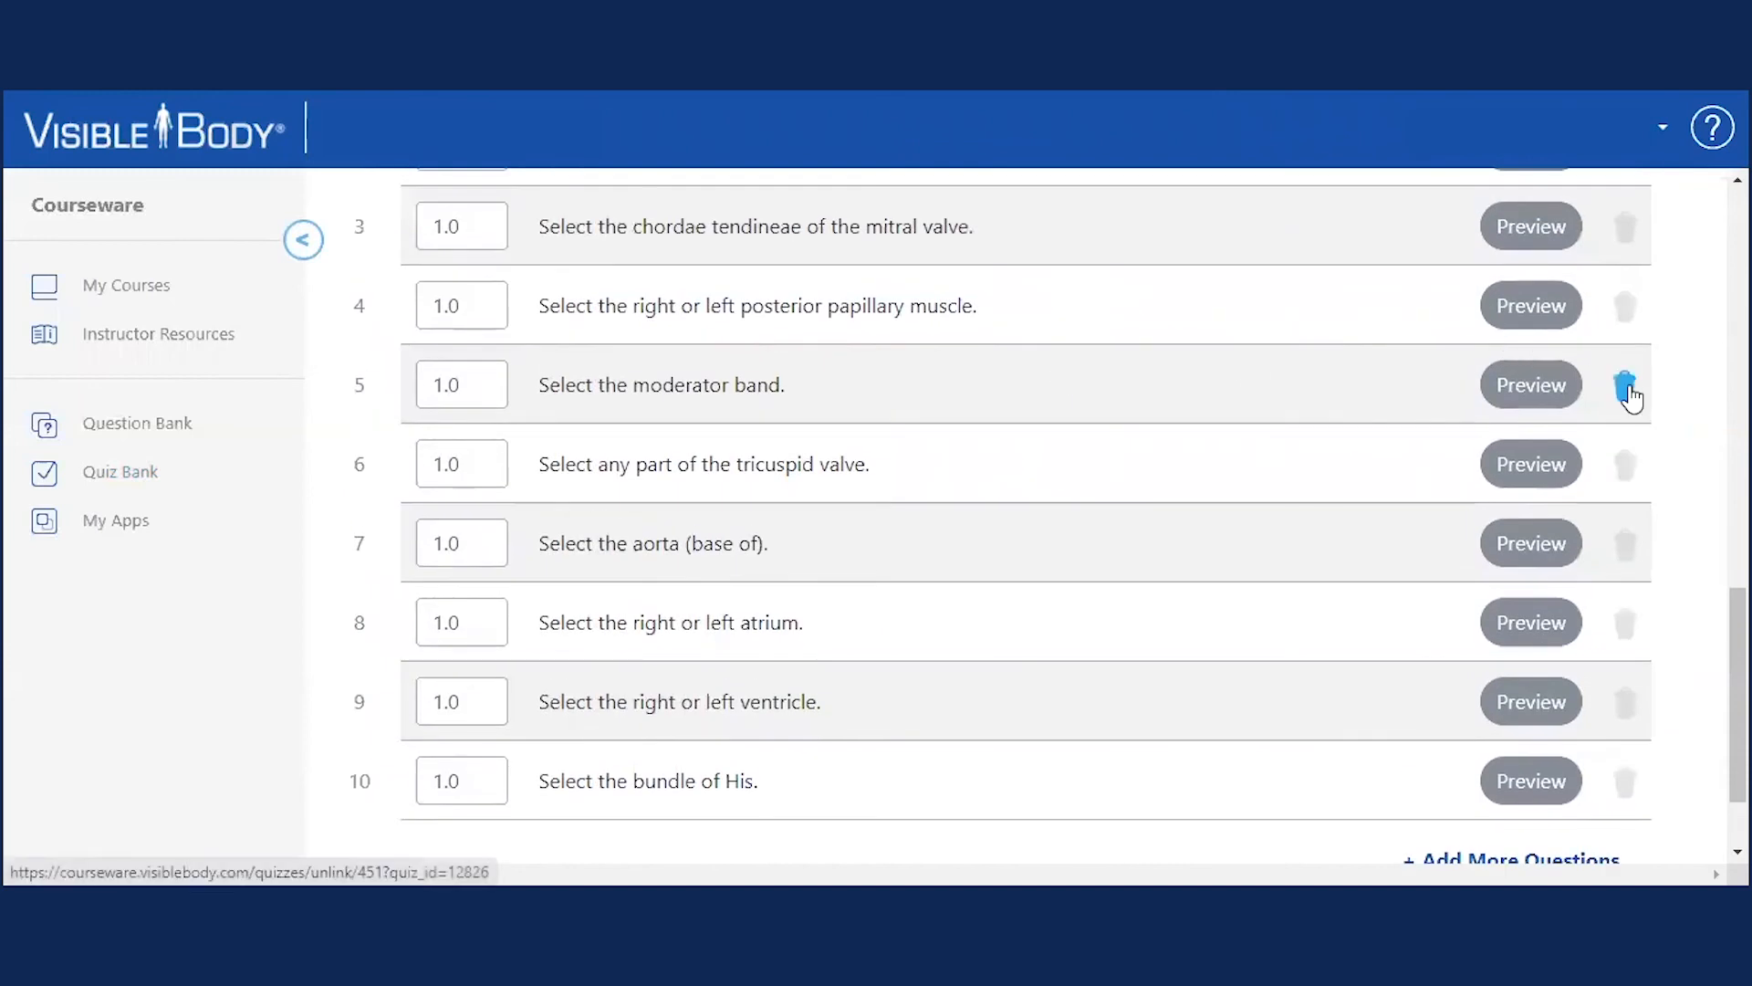
left_click(1626, 388)
left_click(1026, 164)
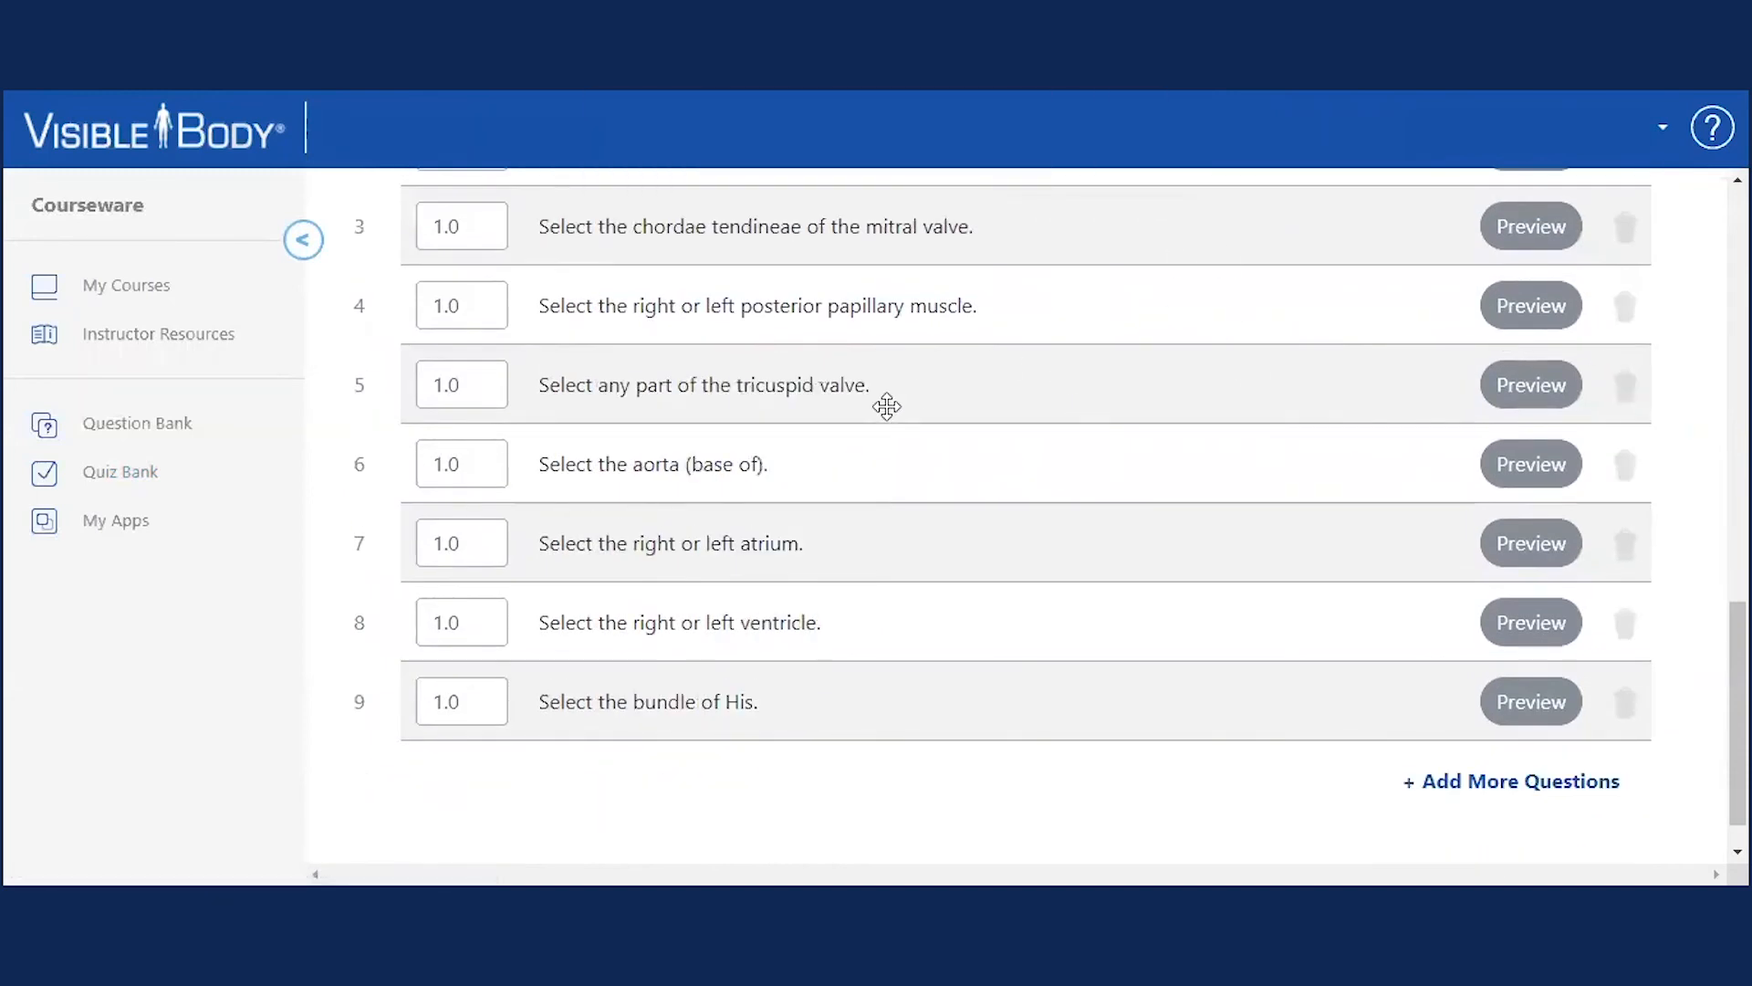
Check the end of the question list and save the edited quiz to the Quiz Bank.
scroll(886, 406, "down", 1)
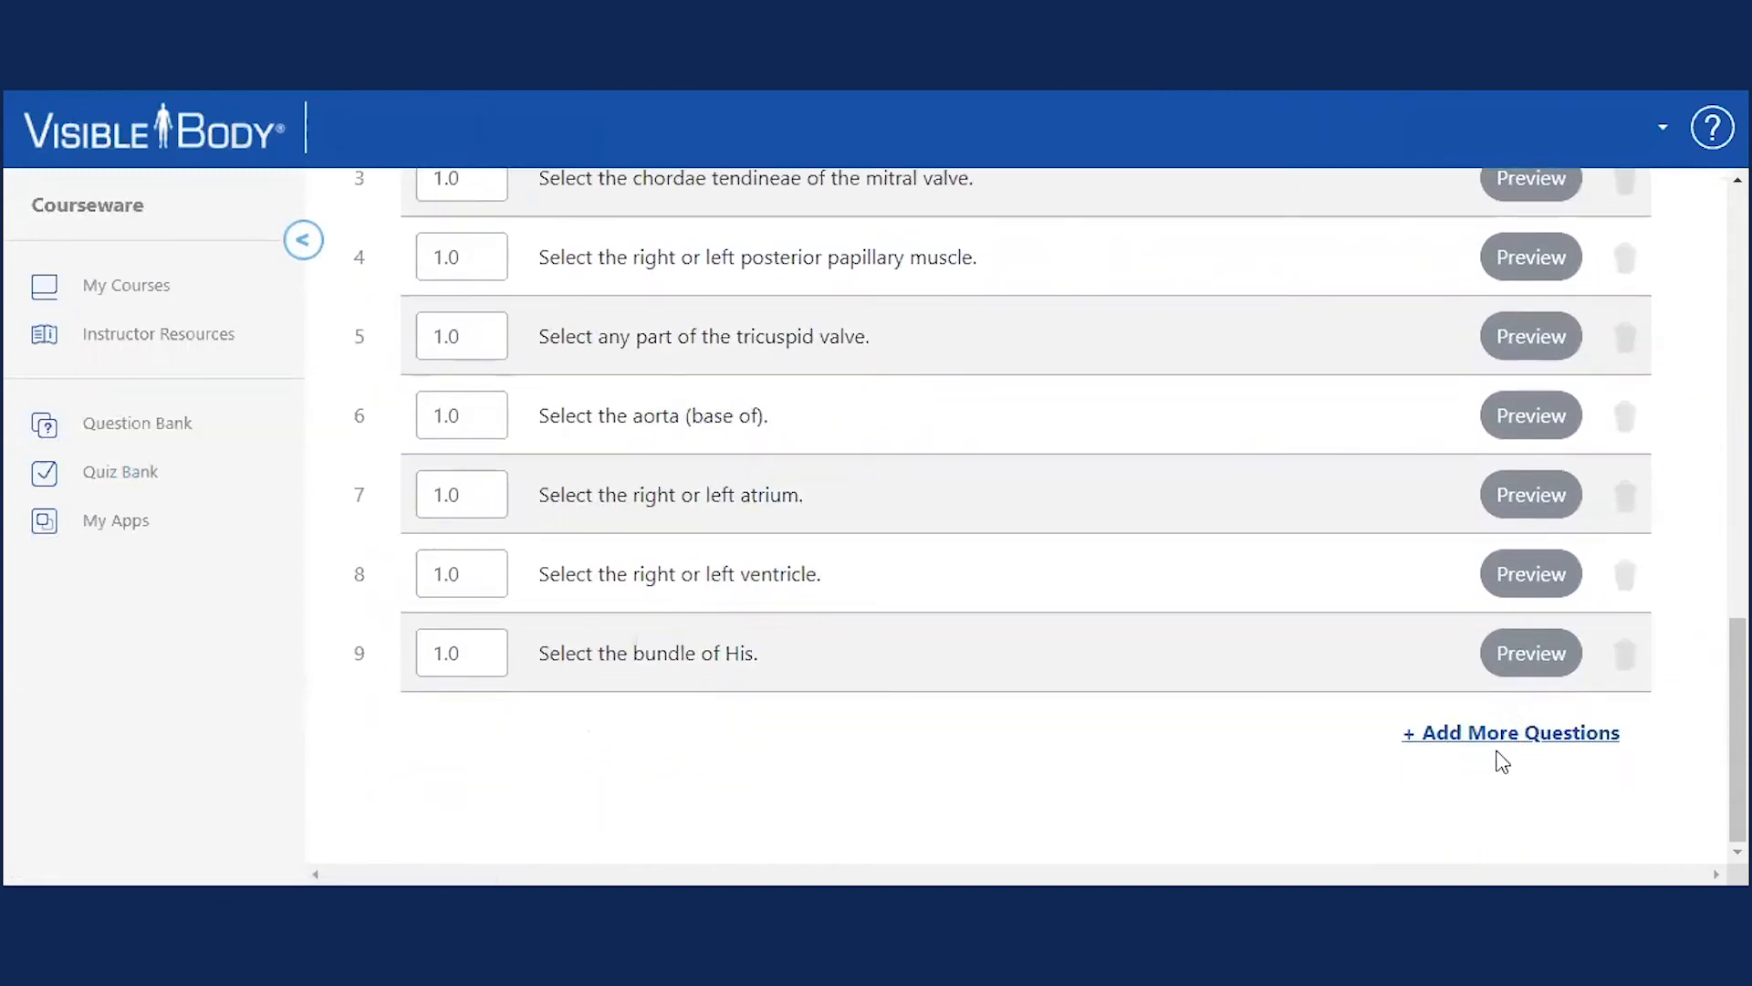
scroll(962, 768, "up", 10)
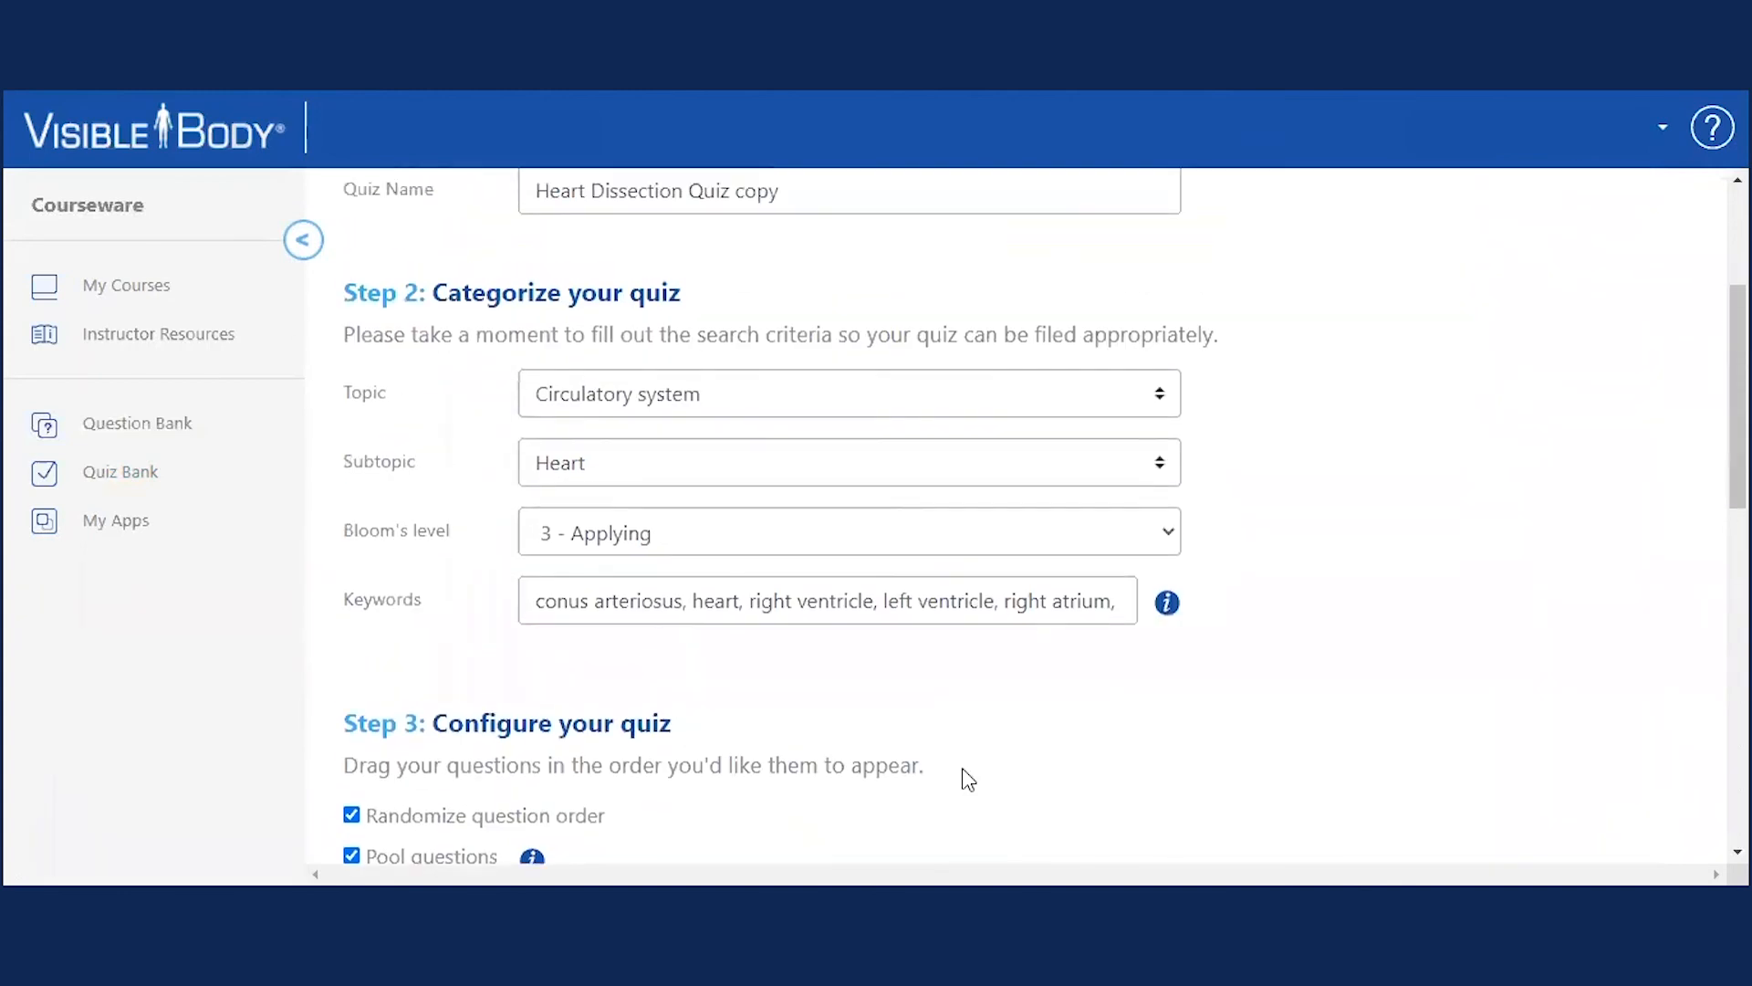
scroll(962, 768, "up", 3)
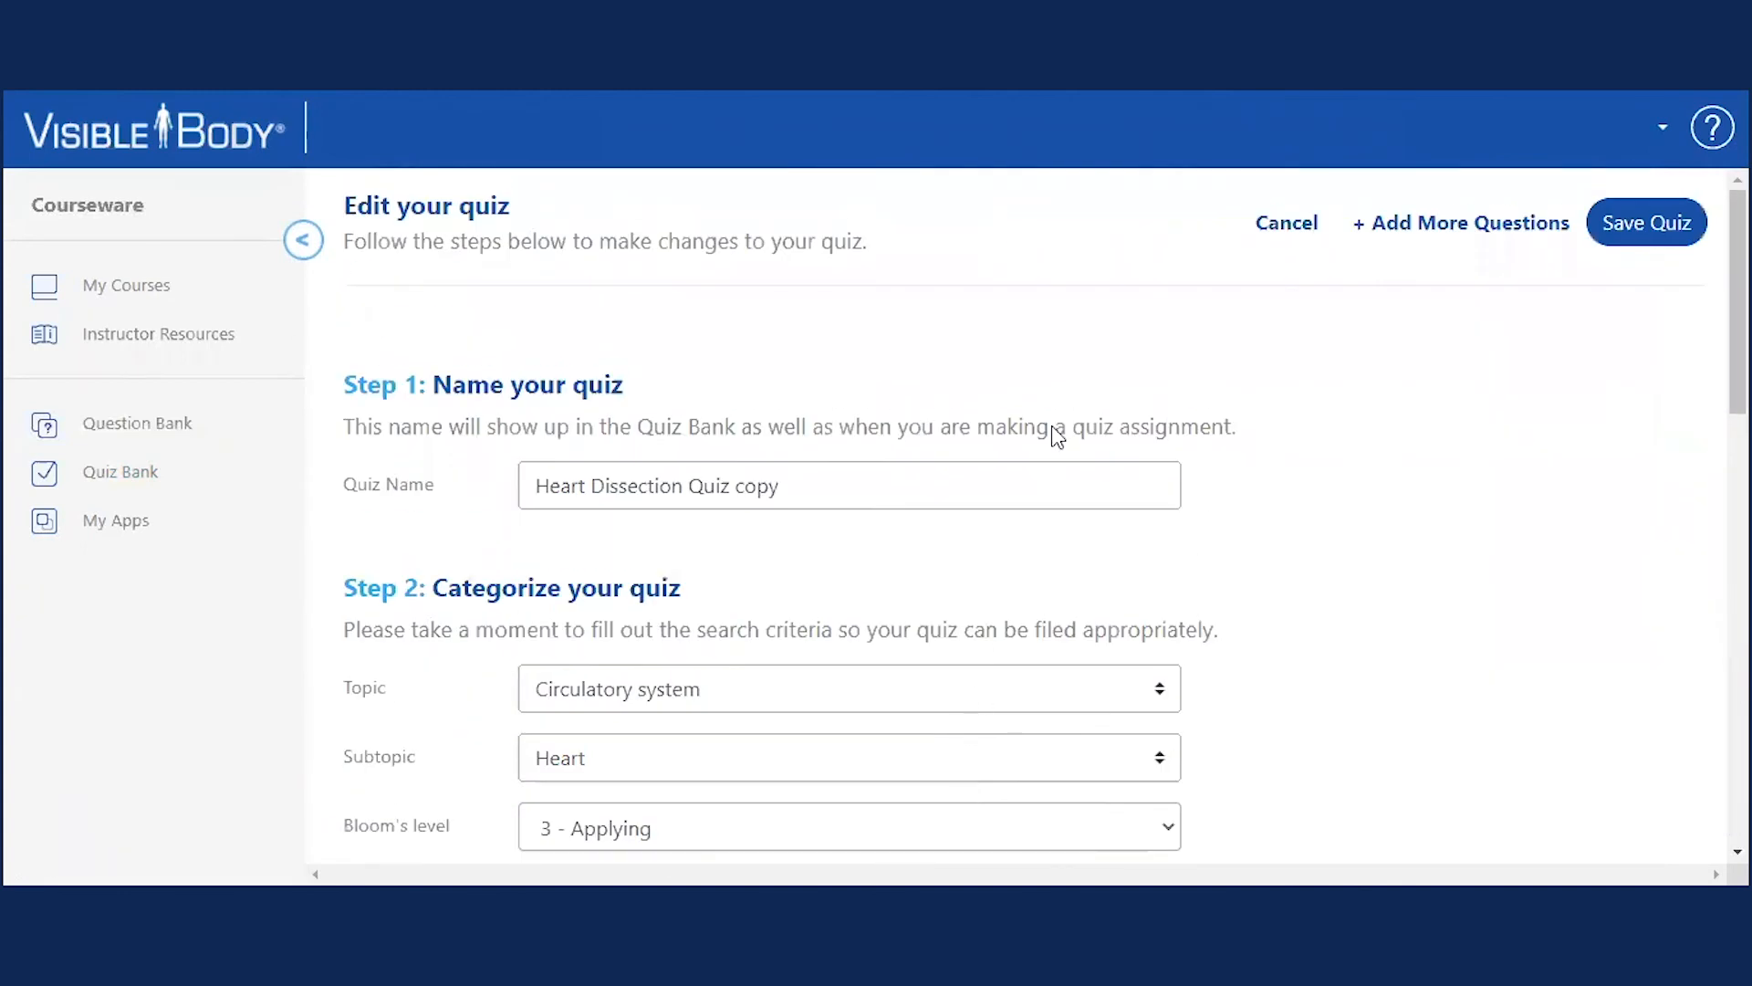
left_click(1646, 234)
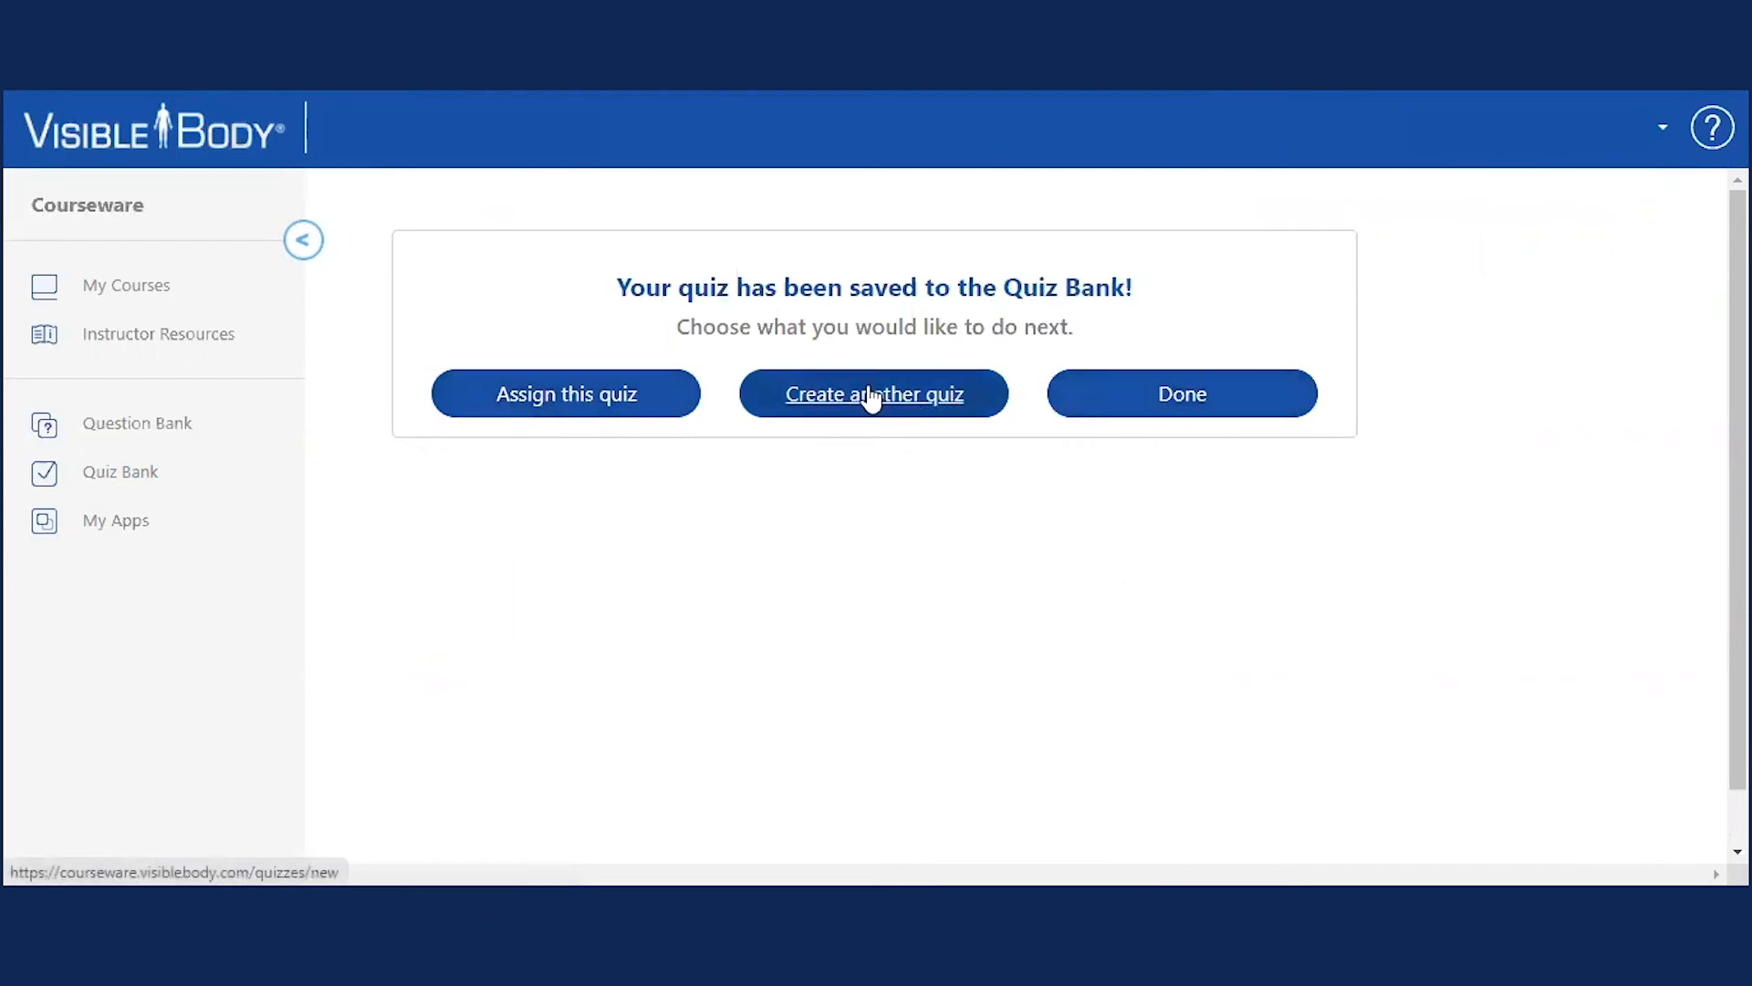
Finish with the saved quiz and open the Marieb, Human Anatomy & Physiology Laboratory Manual correlation course from the course list.
left_click(1186, 402)
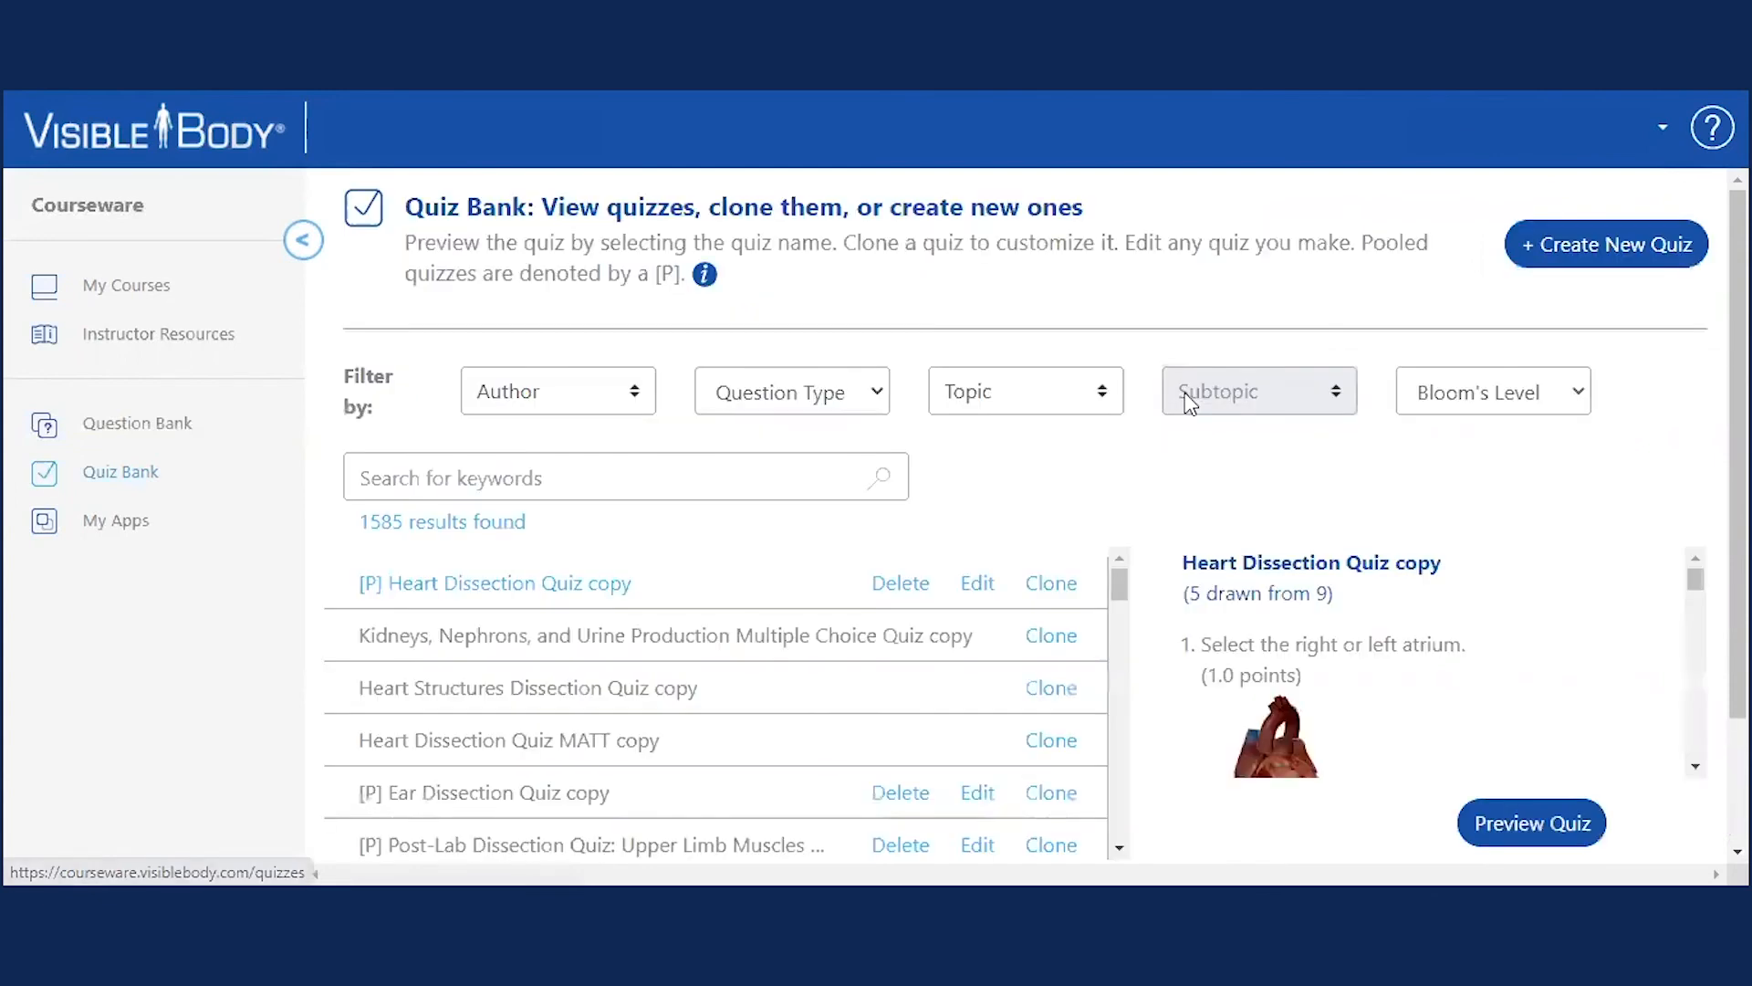
left_click(161, 287)
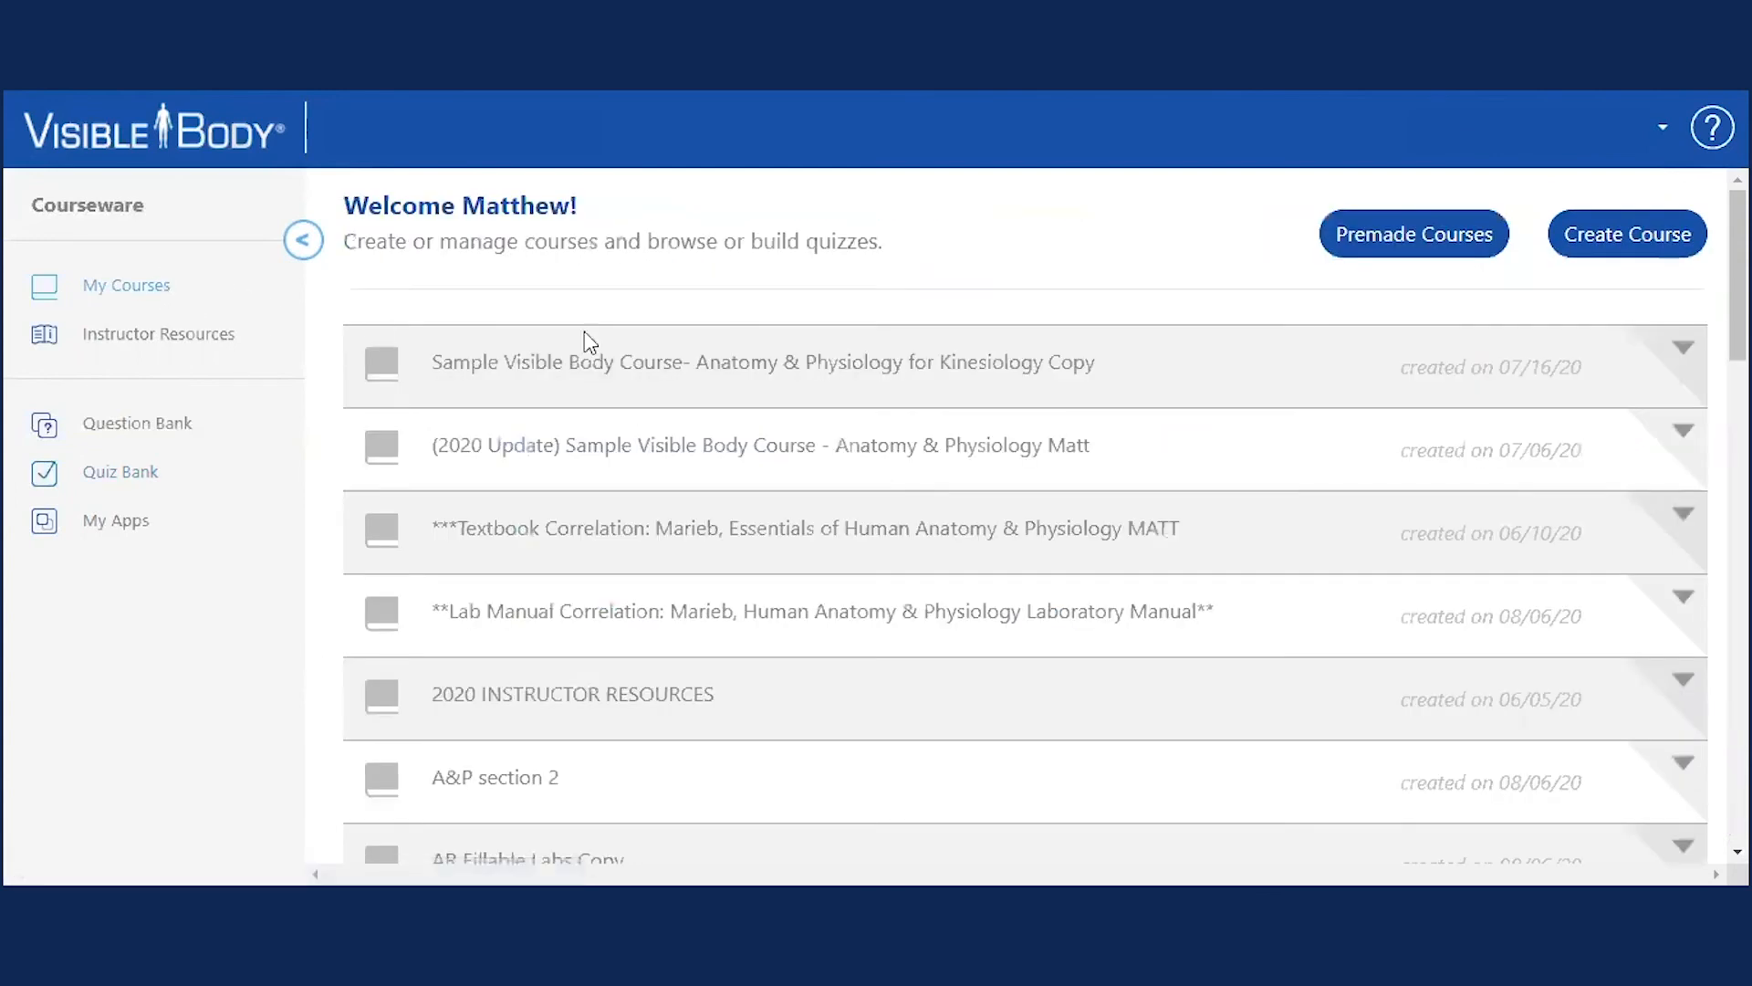
left_click(646, 616)
Expand the Anatomy of the Heart folder and open the preview of the draft assignment Graded Quizzes - The Heart.
scroll(657, 548, "down", 8)
scroll(664, 545, "down", 7)
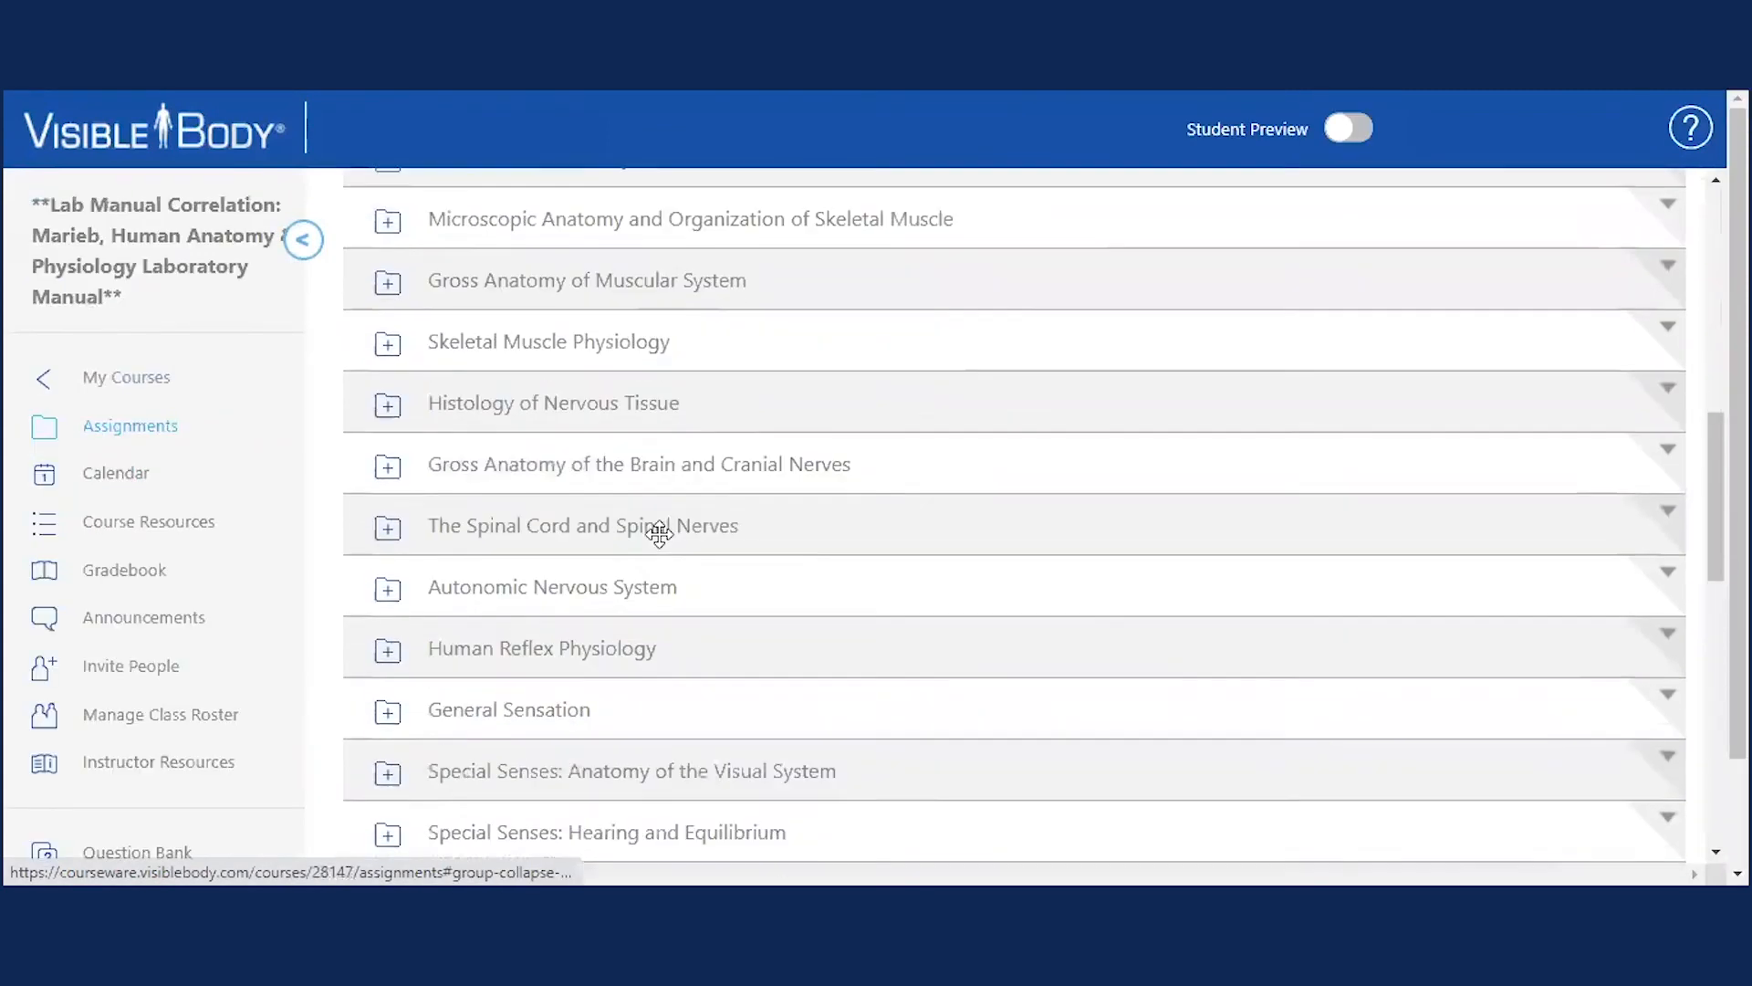
left_click(590, 602)
scroll(618, 540, "down", 4)
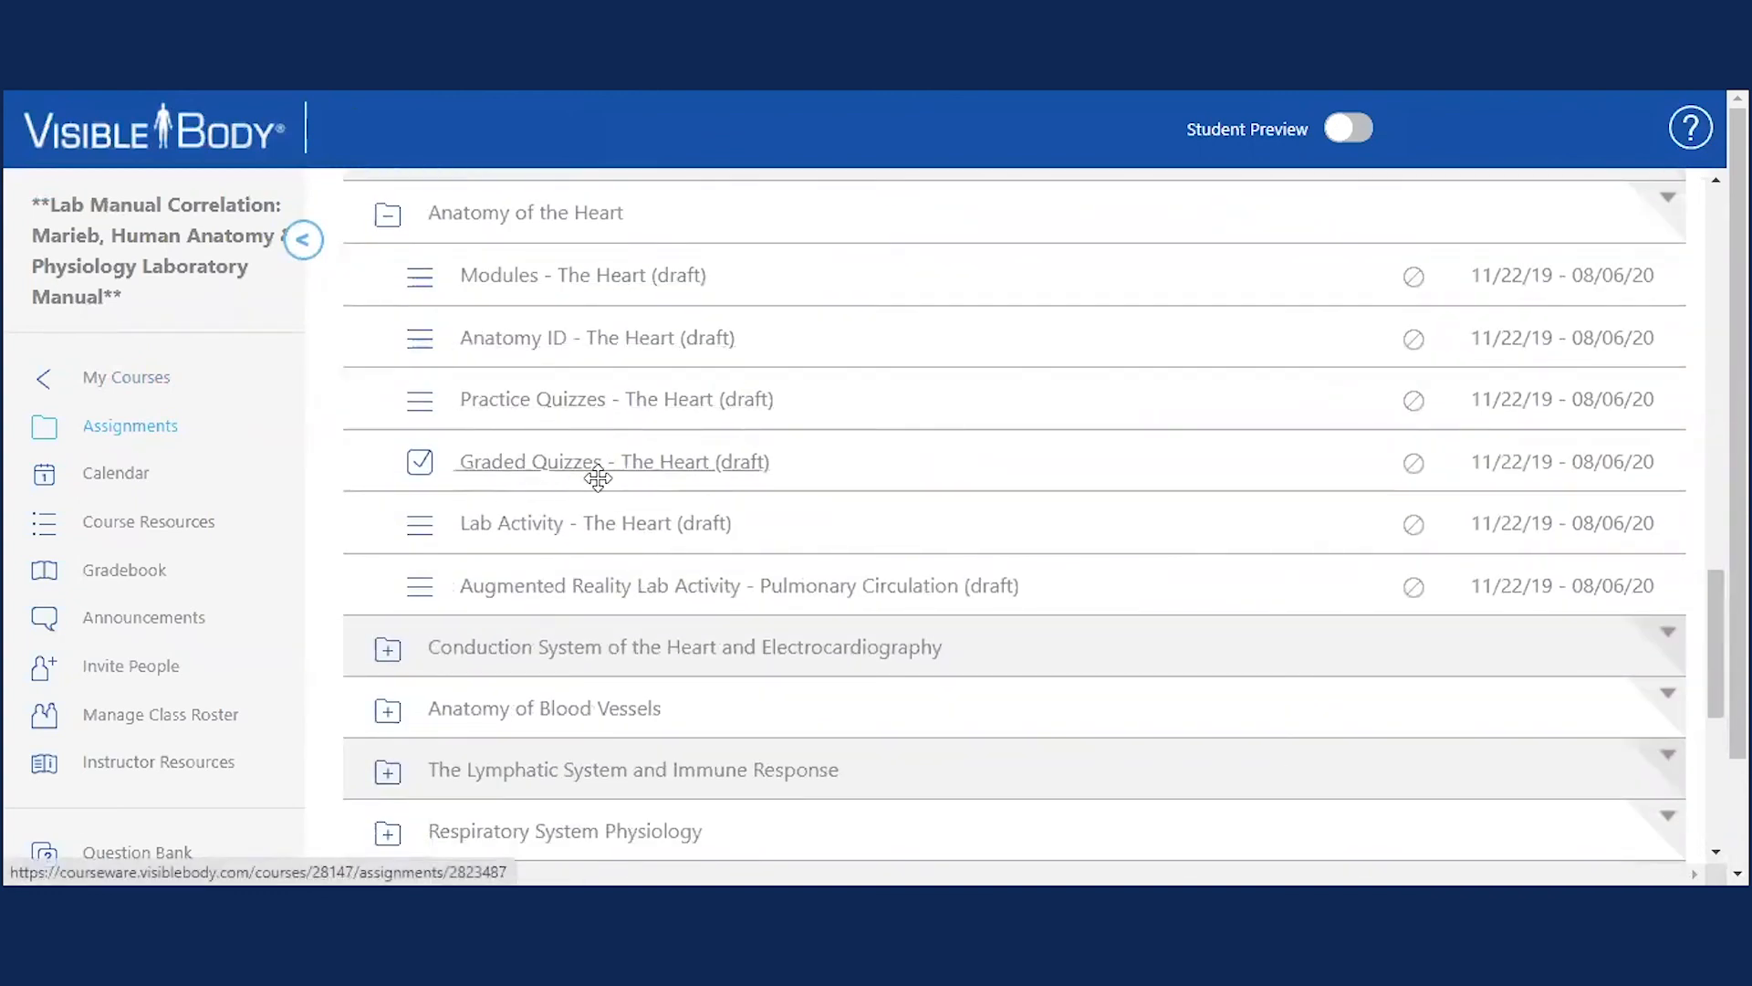
left_click(542, 464)
scroll(723, 493, "down", 3)
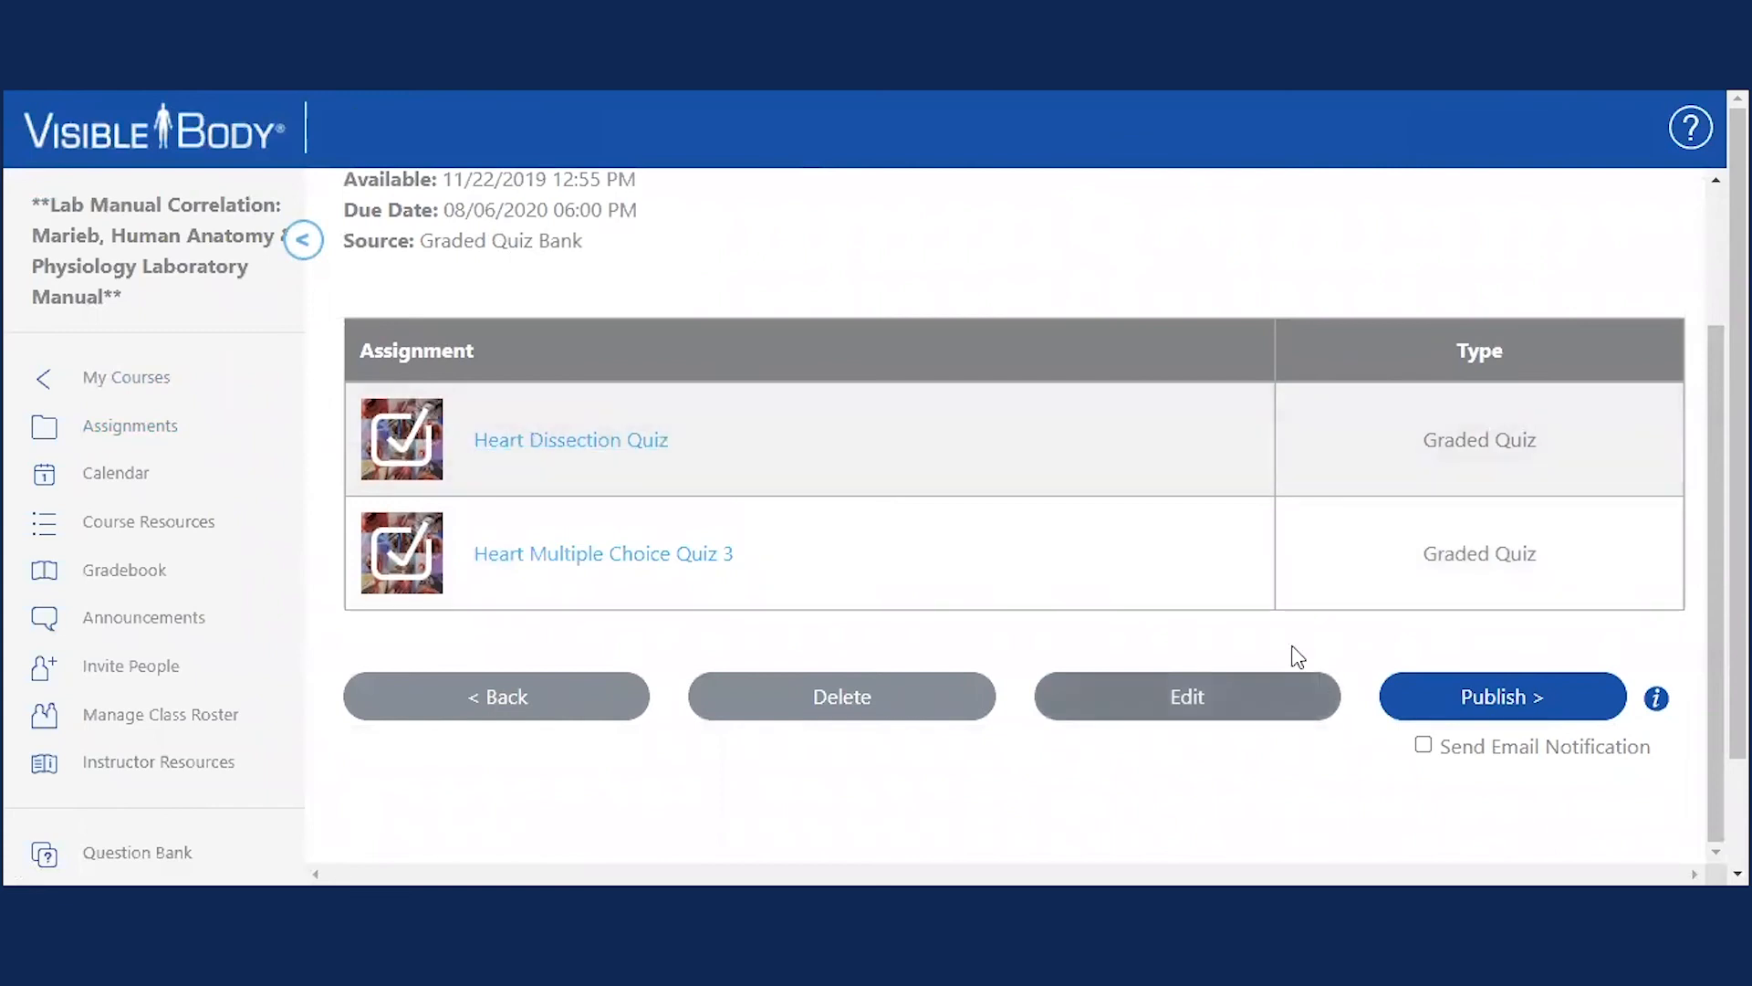
Open the assignment for editing, review its quiz style and feedback settings, and proceed to editing its content.
left_click(1186, 712)
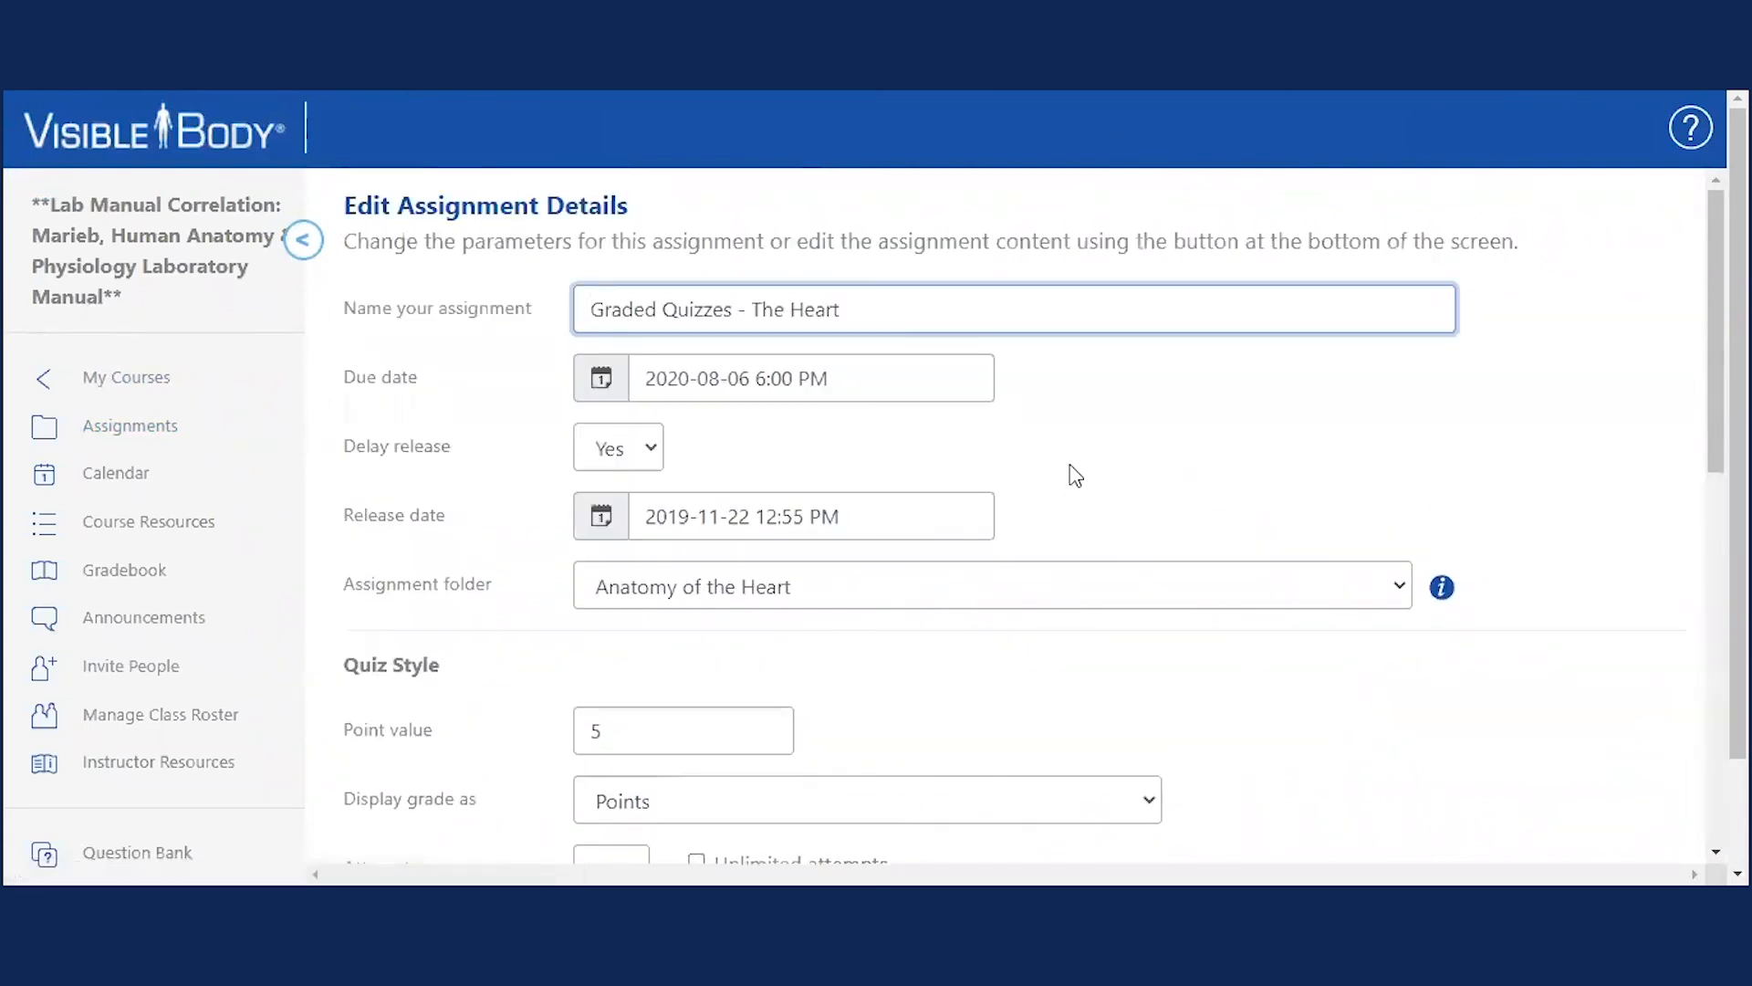
scroll(1075, 475, "down", 2)
scroll(1075, 474, "down", 2)
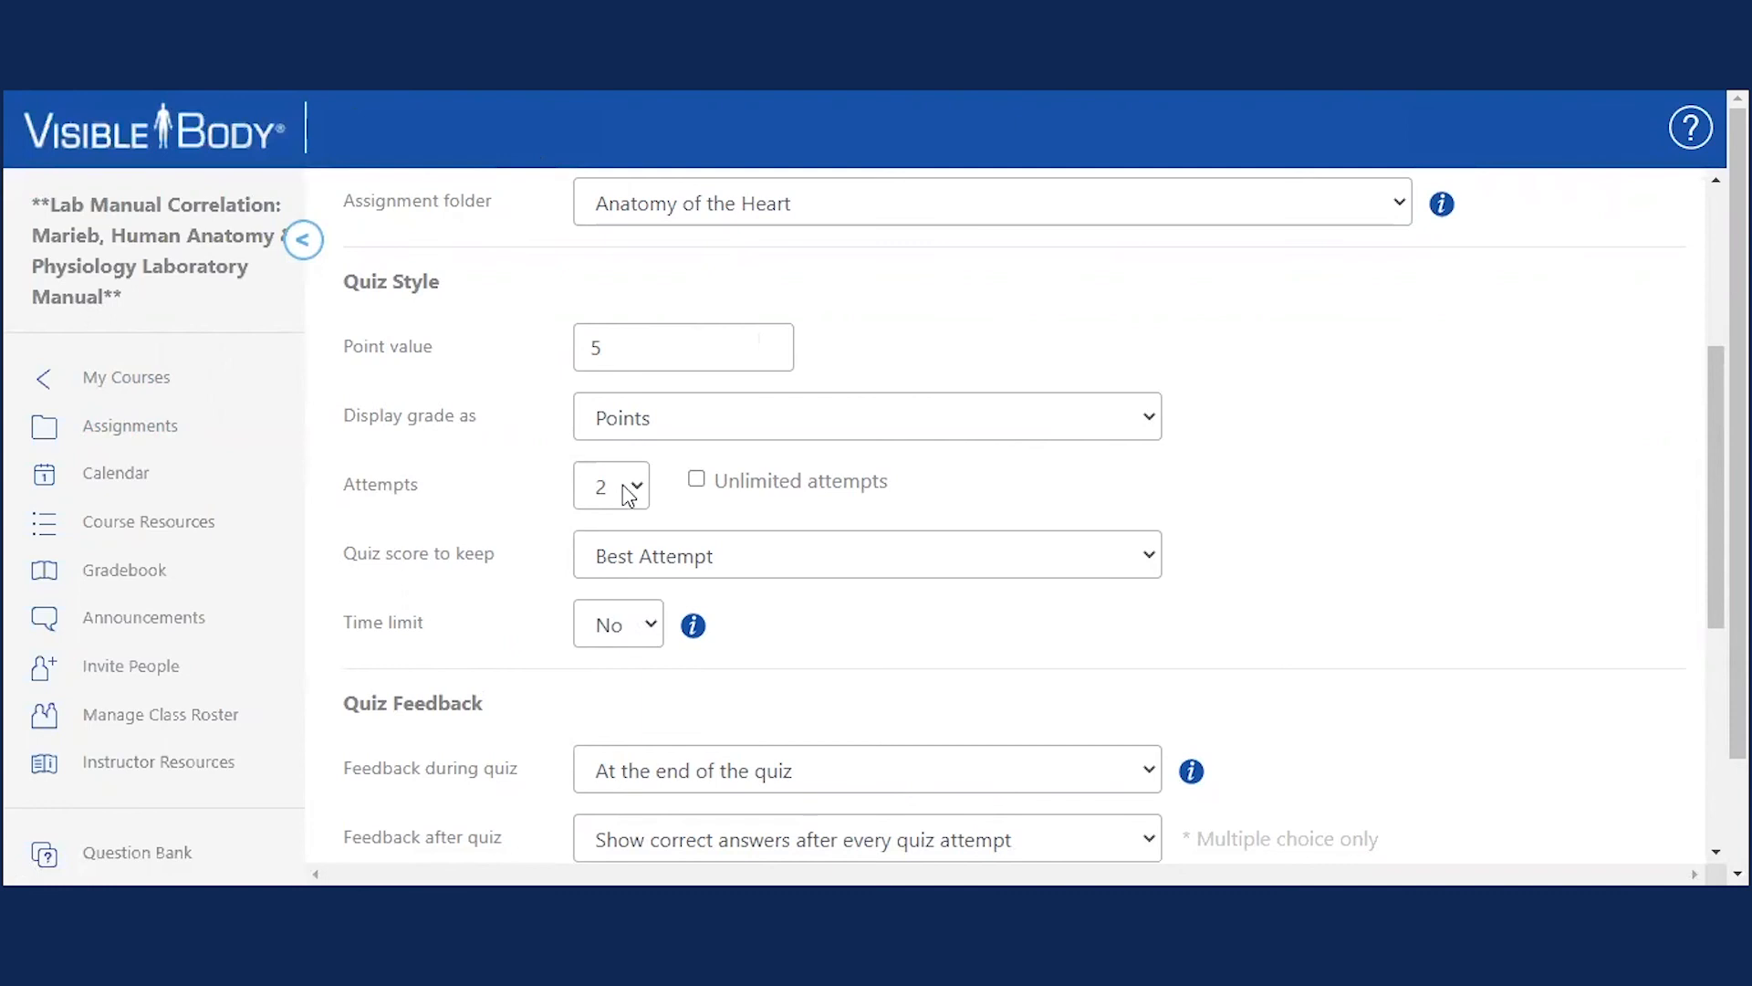
scroll(628, 496, "down", 5)
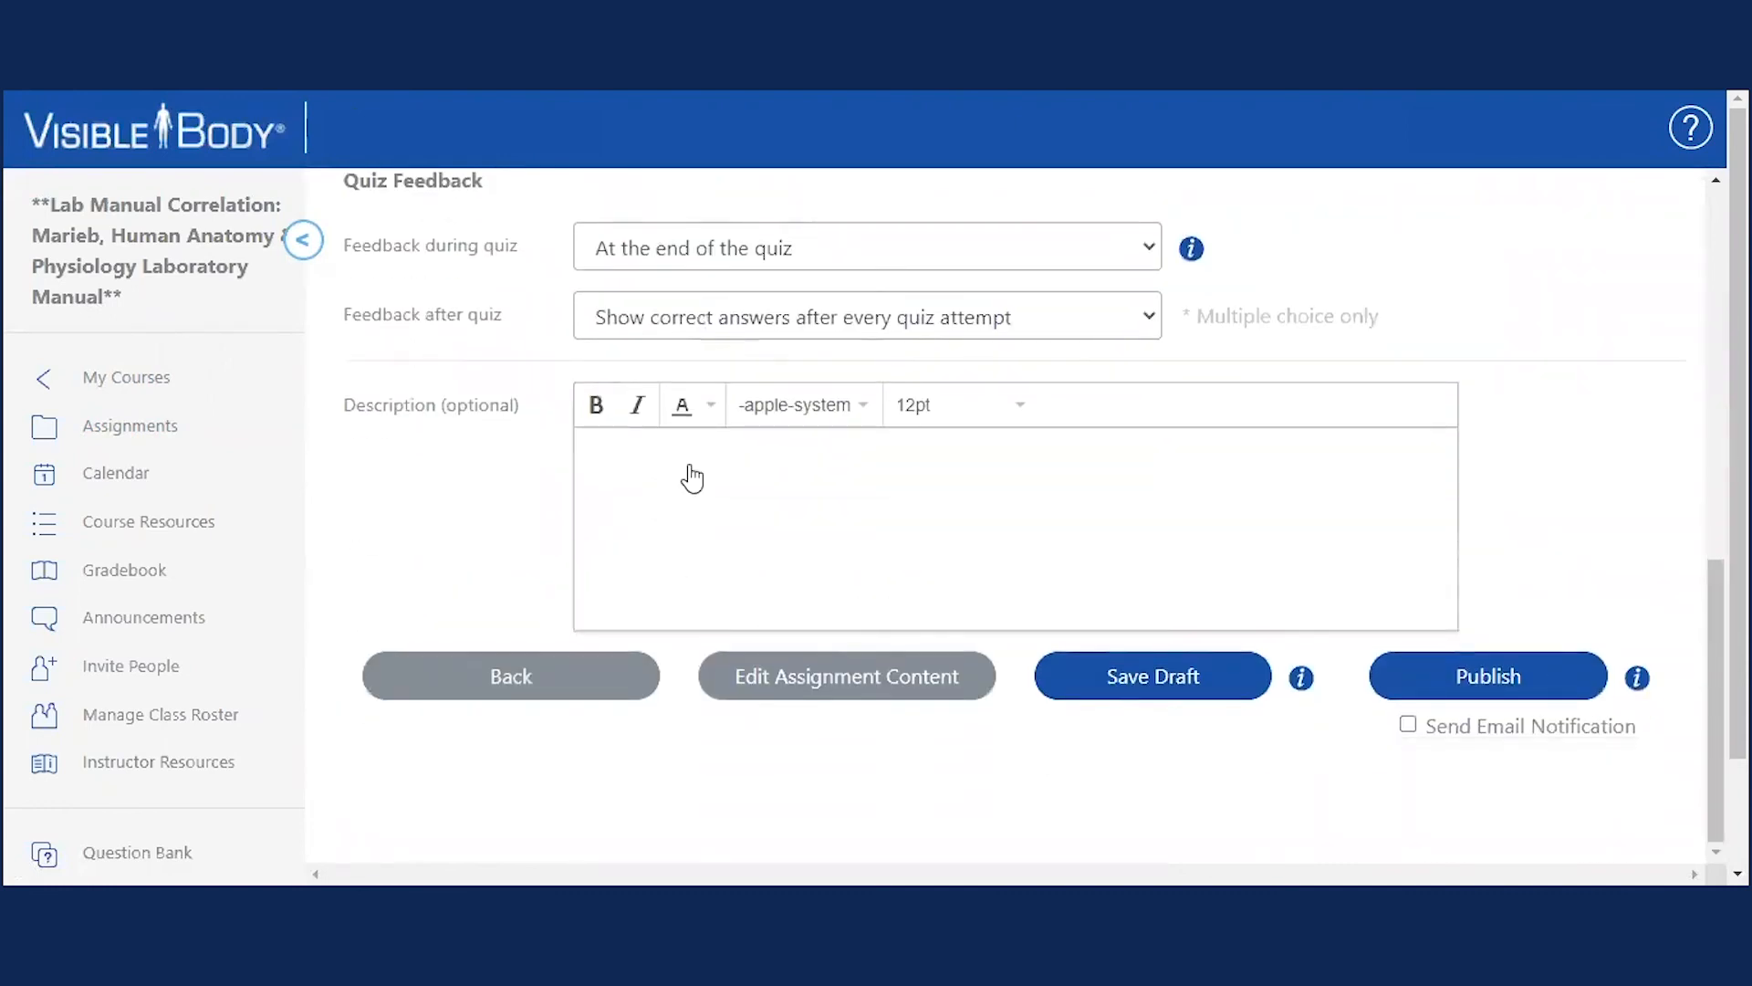
left_click(811, 683)
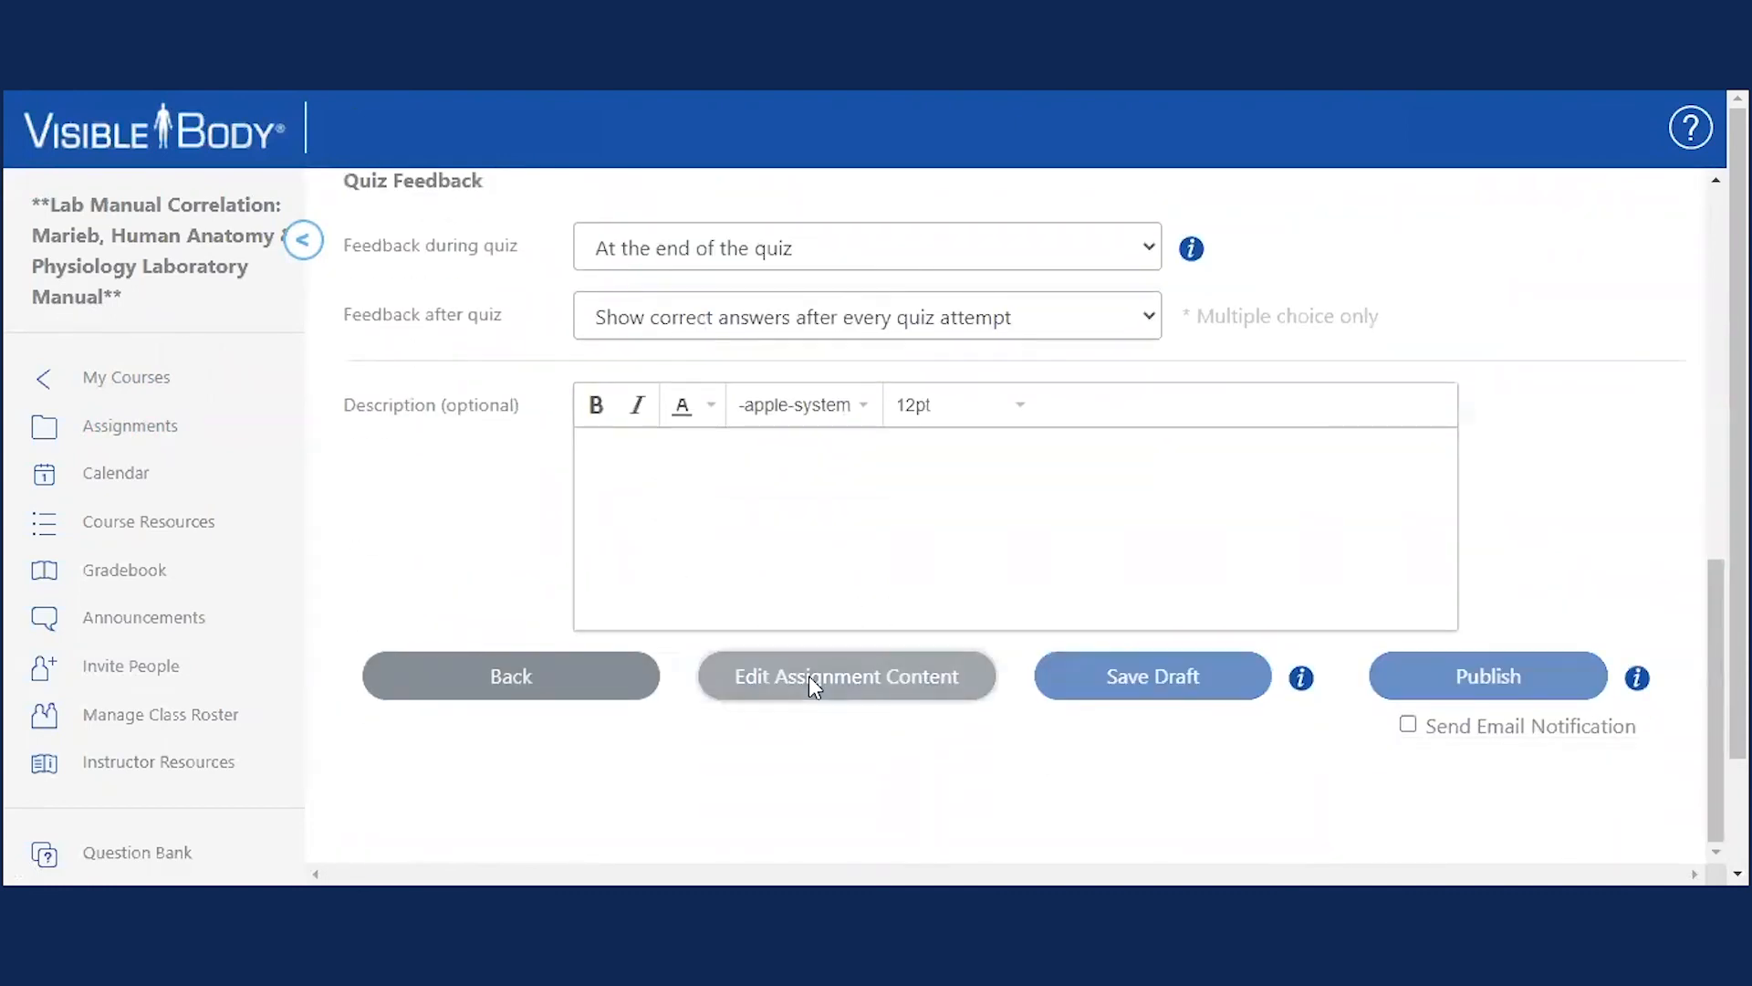
Replace Heart Dissection Quiz with the pooled Heart Dissection Quiz copy in the assignment and save the quiz selection.
scroll(748, 468, "down", 3)
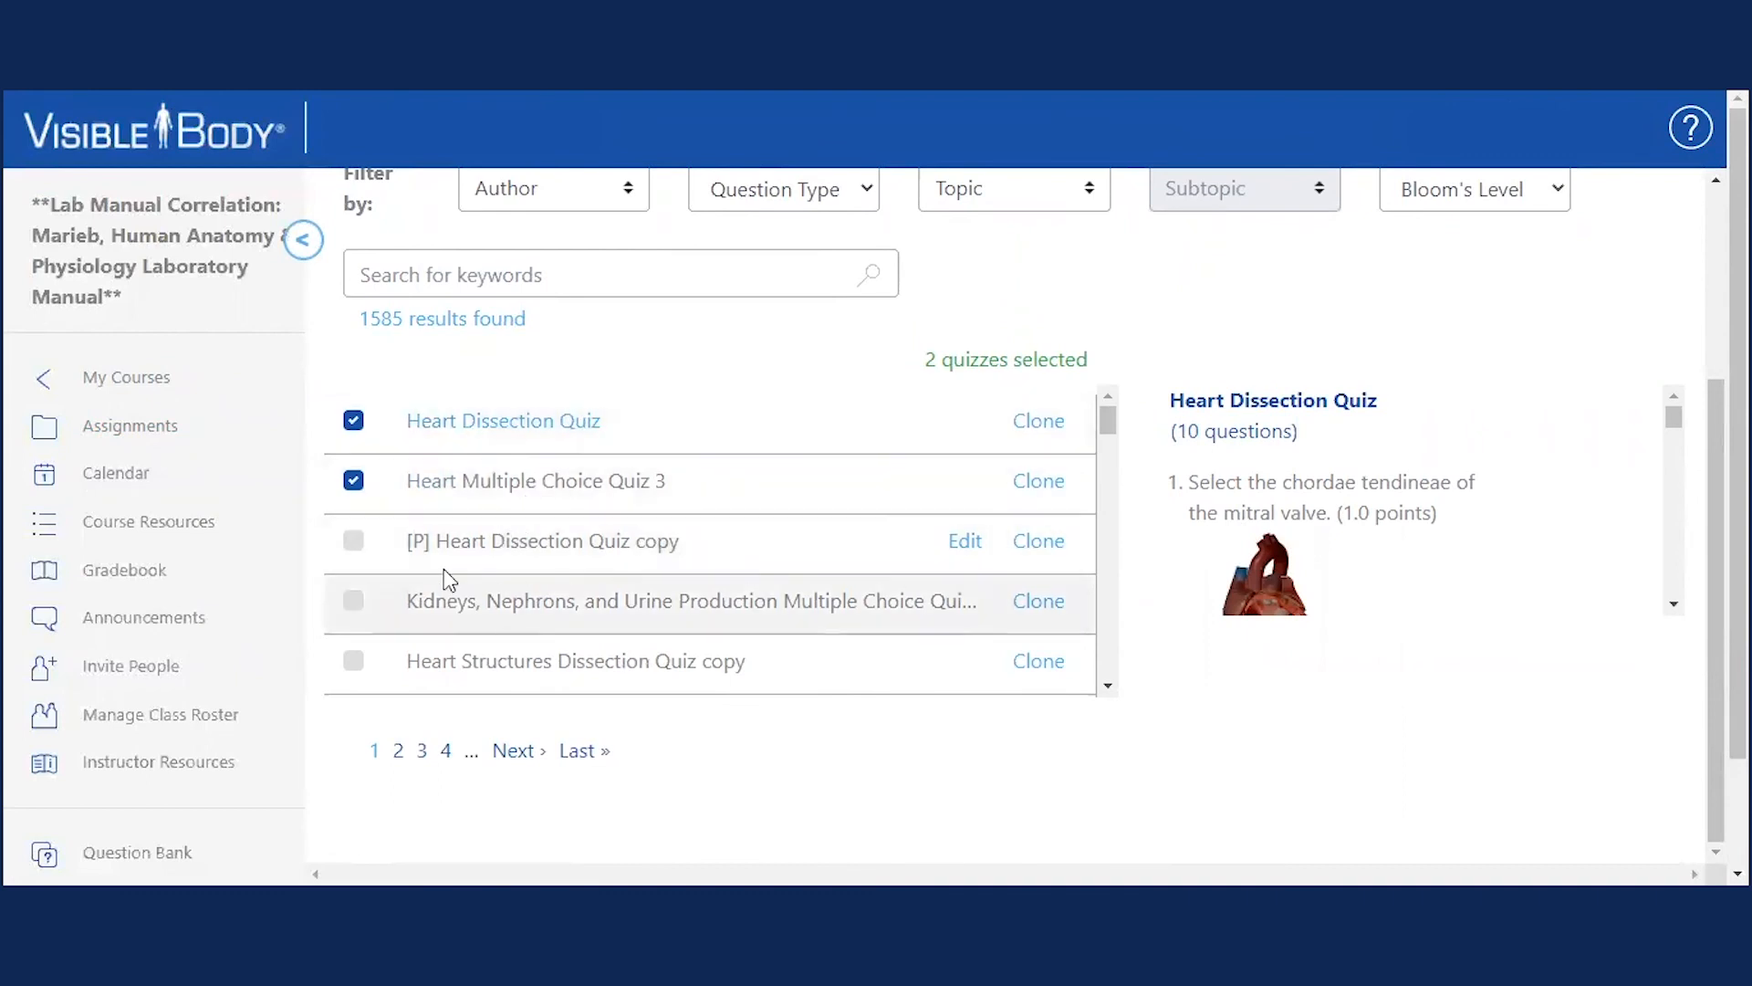
left_click(353, 542)
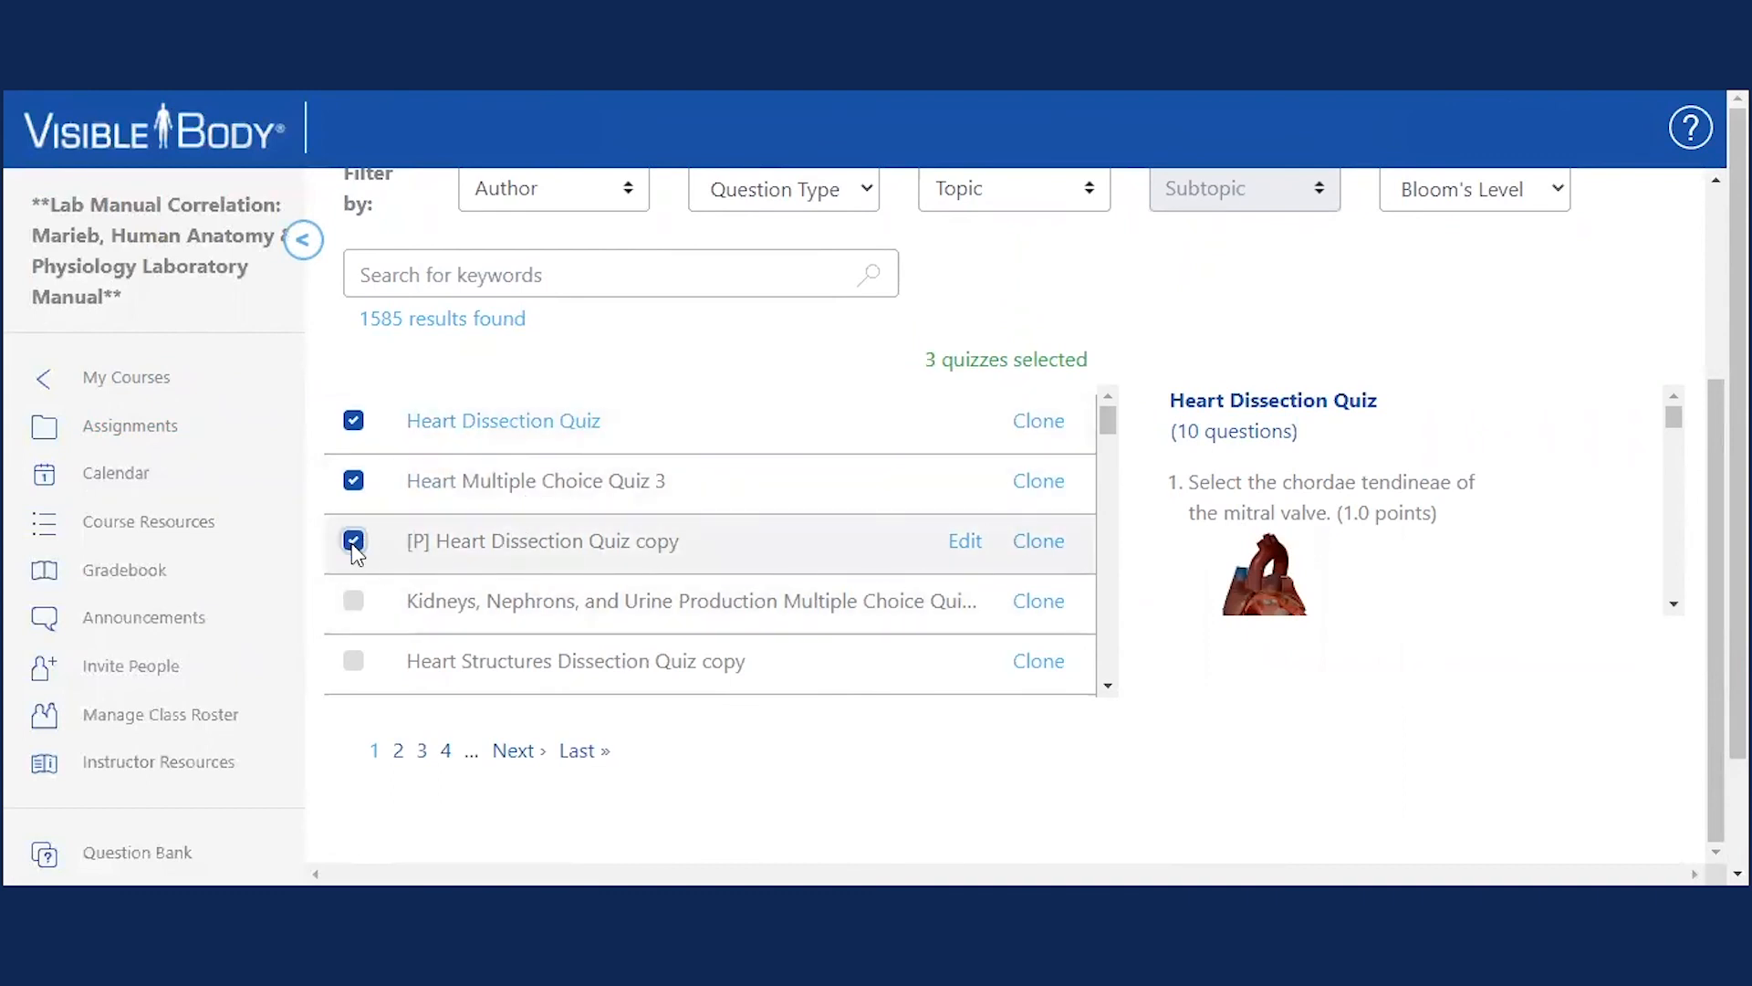
left_click(356, 420)
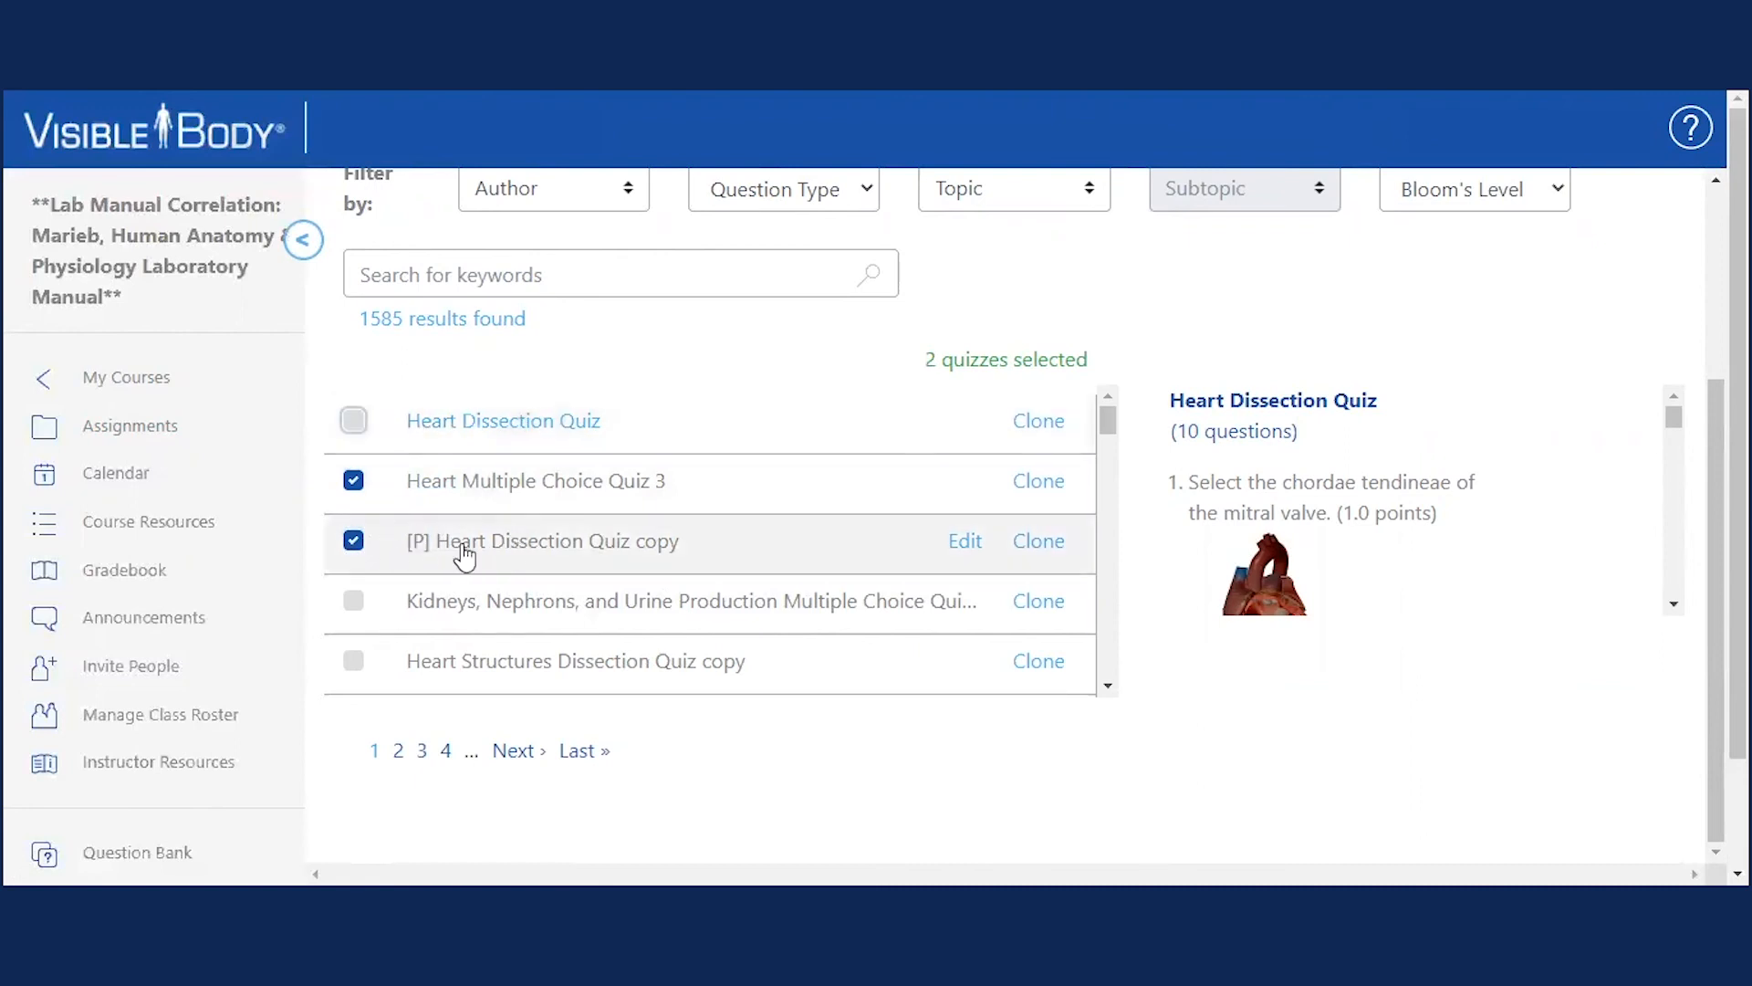
scroll(1338, 691, "down", 2)
scroll(1283, 700, "up", 4)
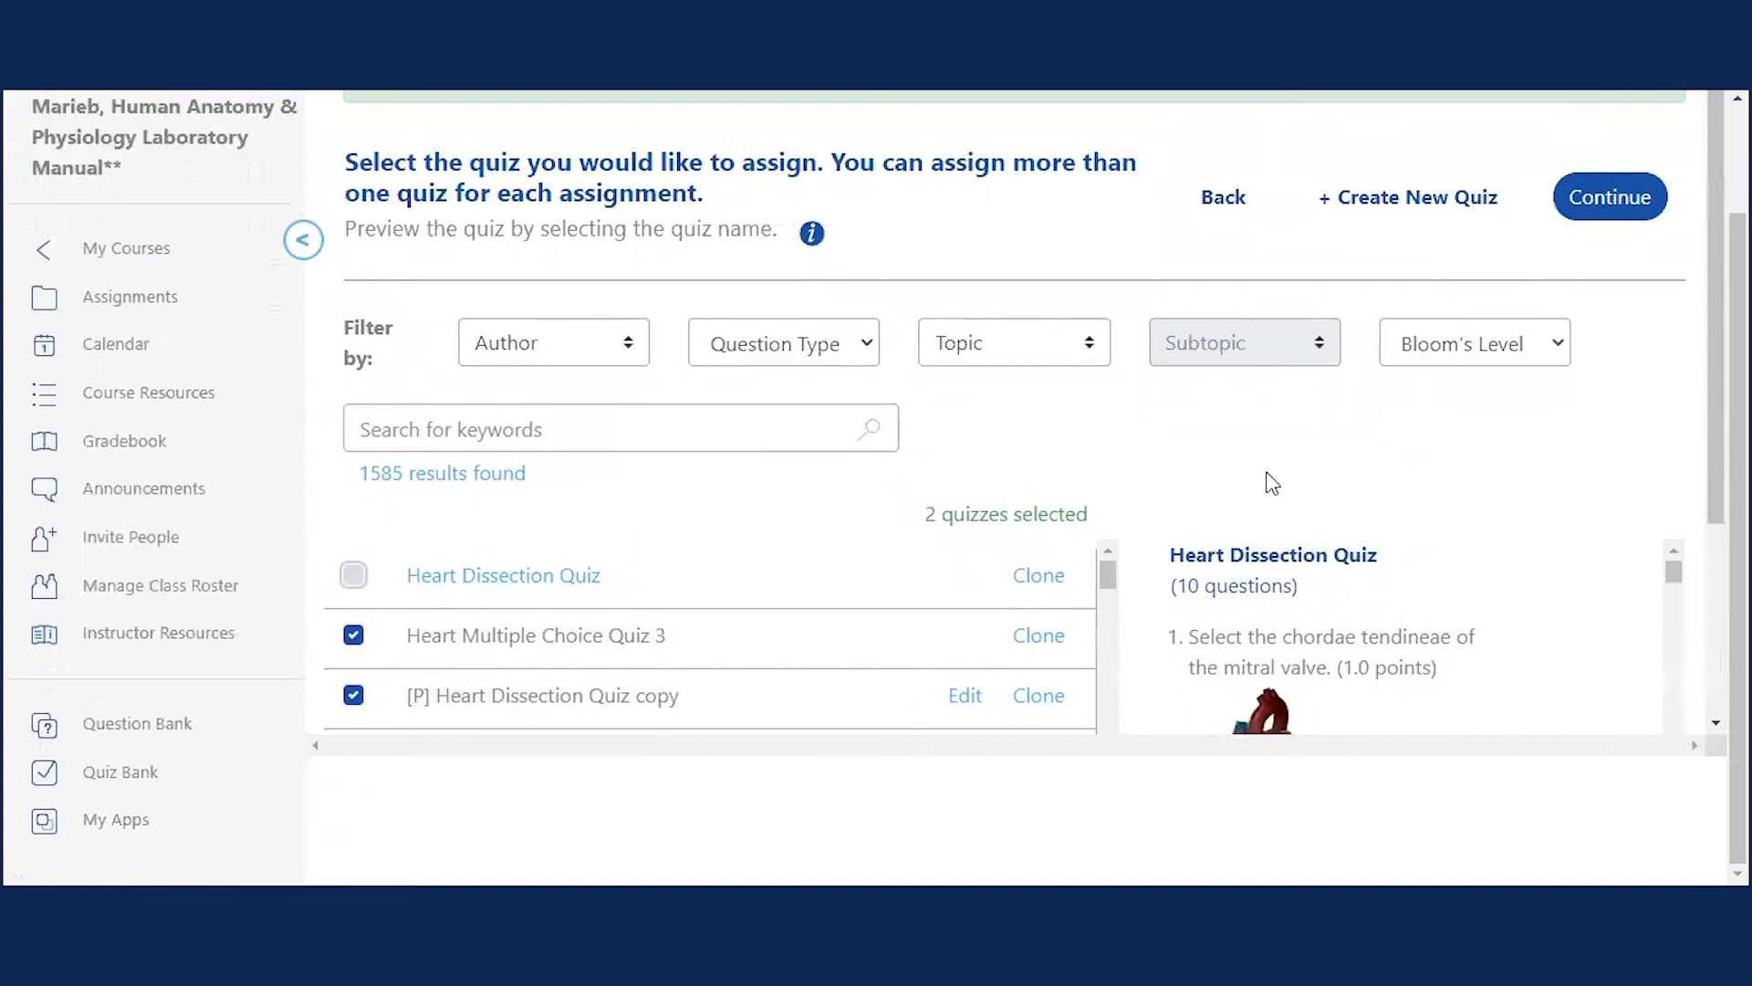
left_click(1603, 195)
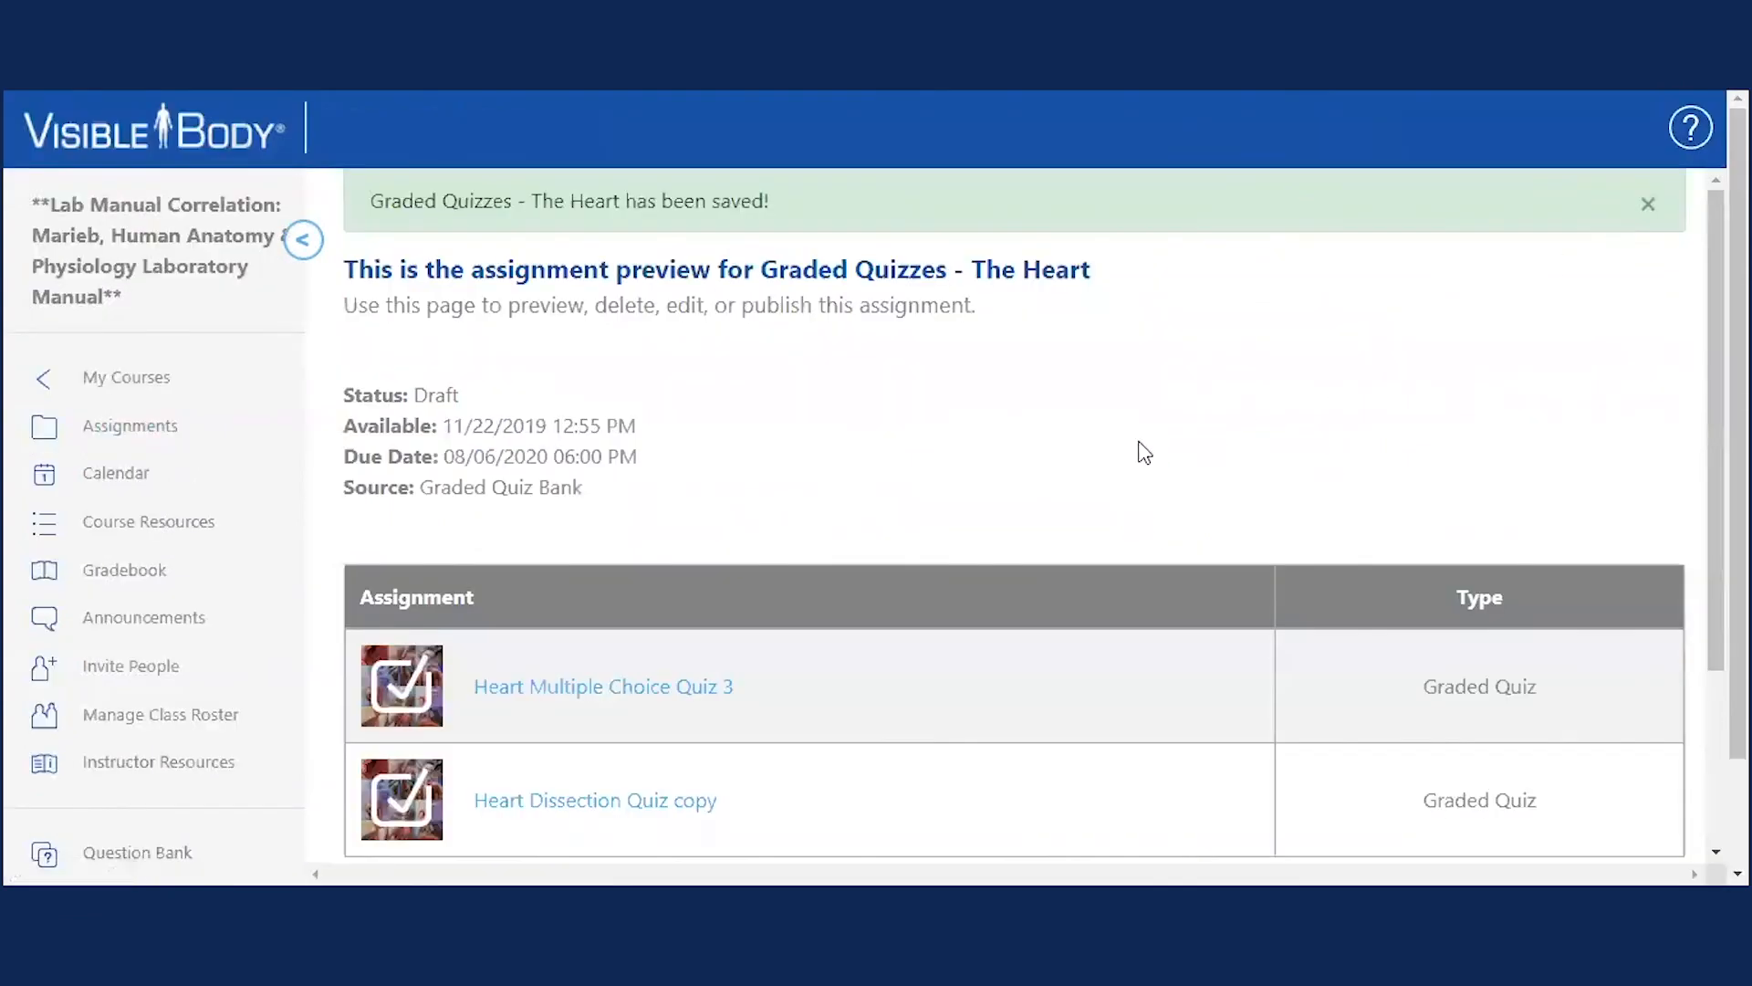